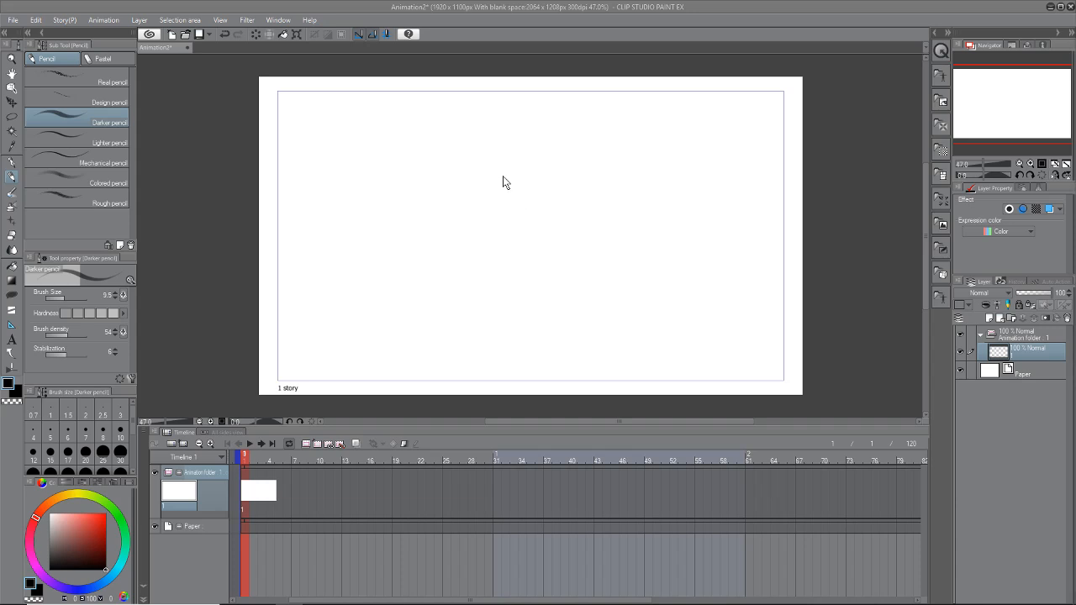
mouse_move(501, 195)
mouse_down()
mouse_move(508, 287)
mouse_move(507, 260)
mouse_up()
key(ctrl+z)
key(ctrl+z)
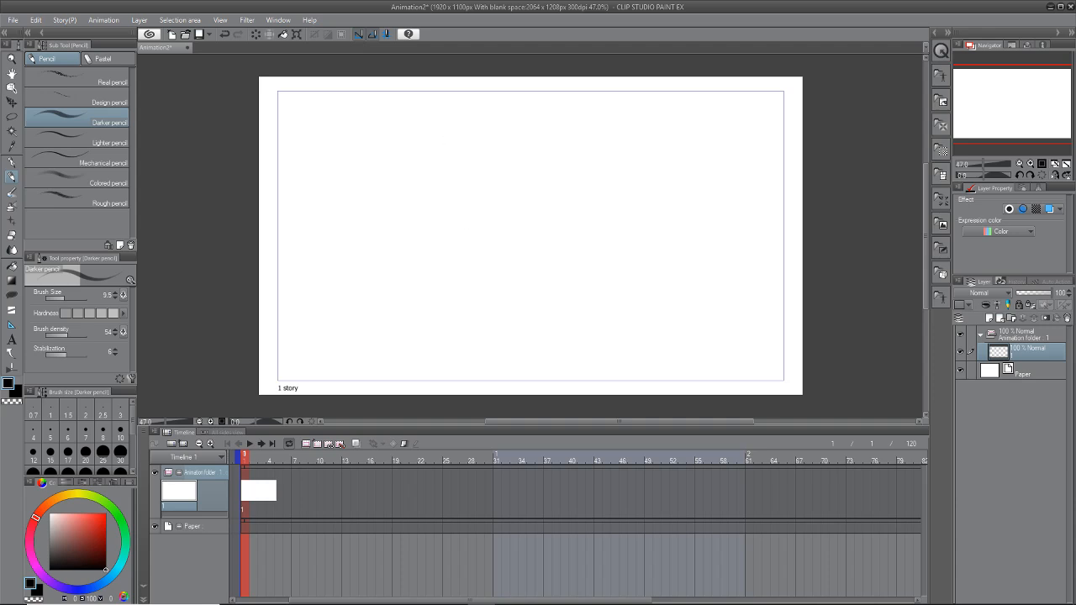
Step: Create a layer folder inside the animation folder and move layer 1 into it
click(247, 501)
scroll(483, 192, up, 1)
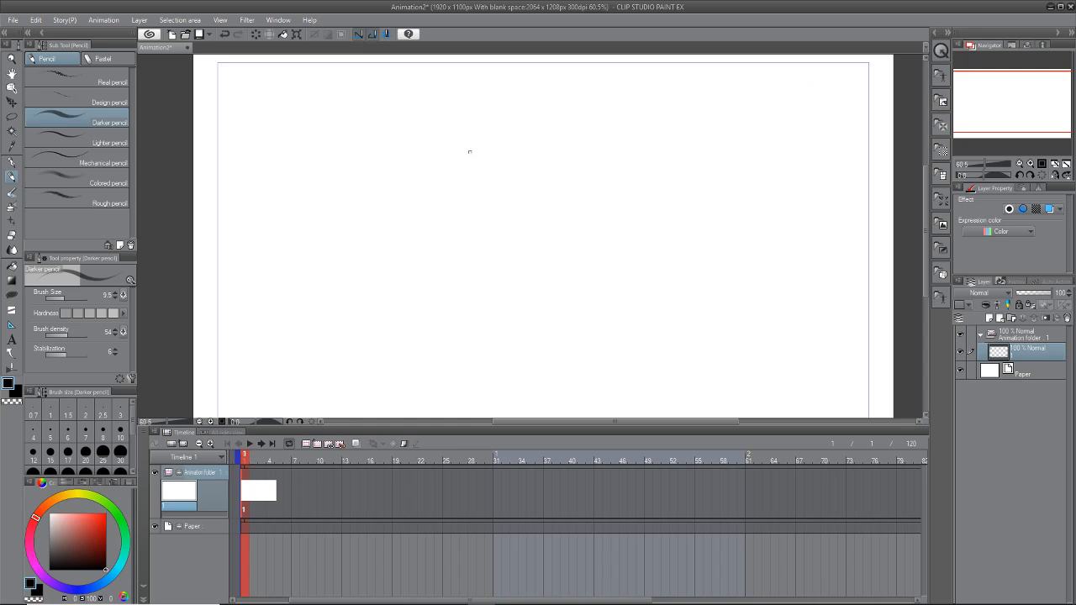
click(1010, 318)
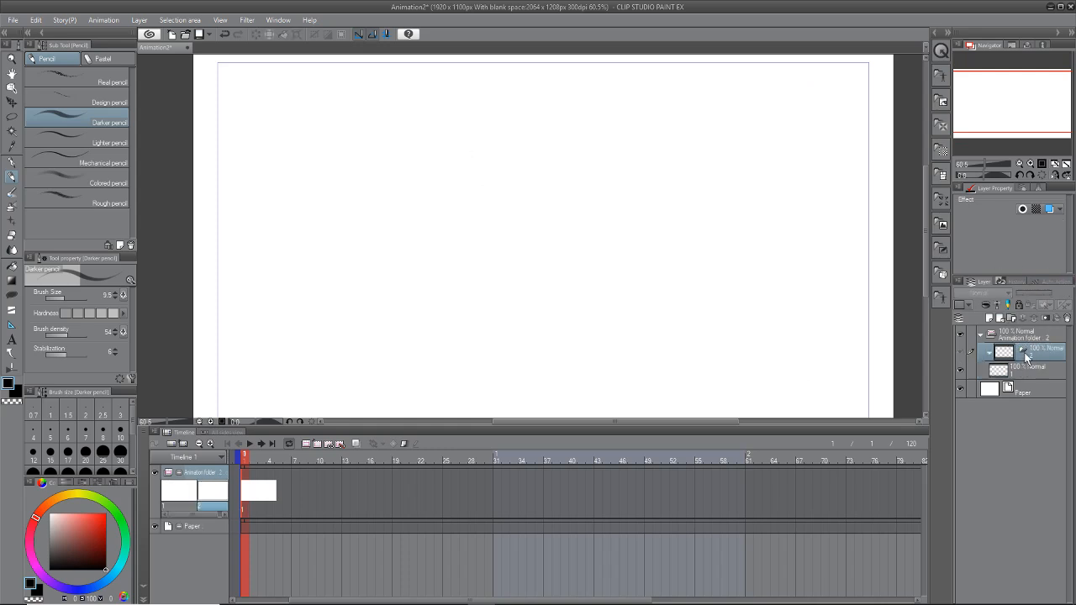
drag(1021, 373, 1026, 349)
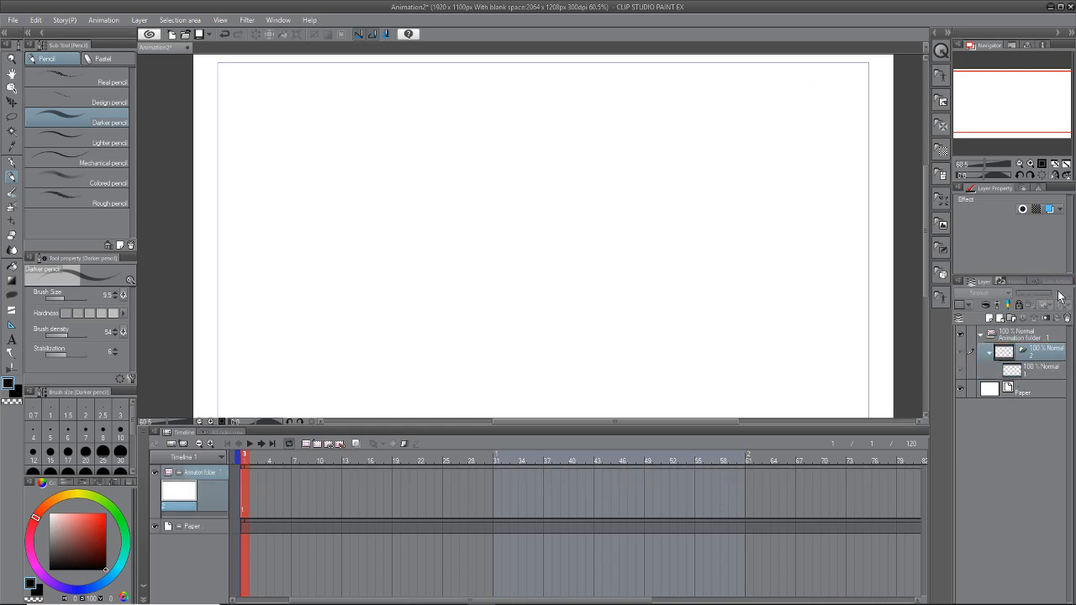
Step: Assign cel folder 2 to frame 1 of the animation folder's timeline track
right_click(1028, 355)
key(Escape)
right_click(245, 490)
click(262, 286)
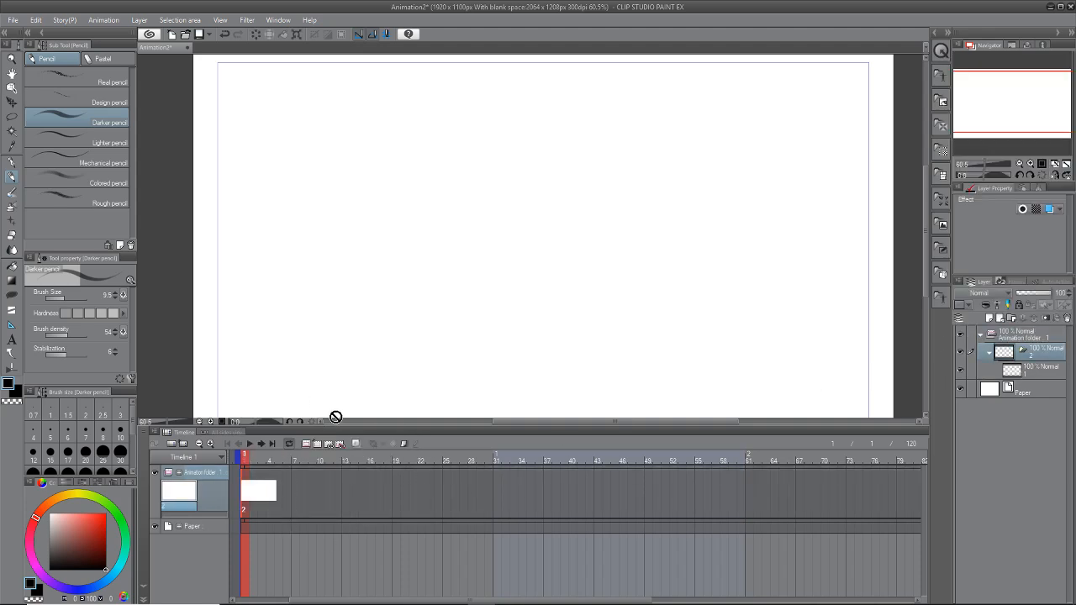
Step: Sketch the face's curved vertical centre guideline on layer 1 inside the cel folder
click(1044, 370)
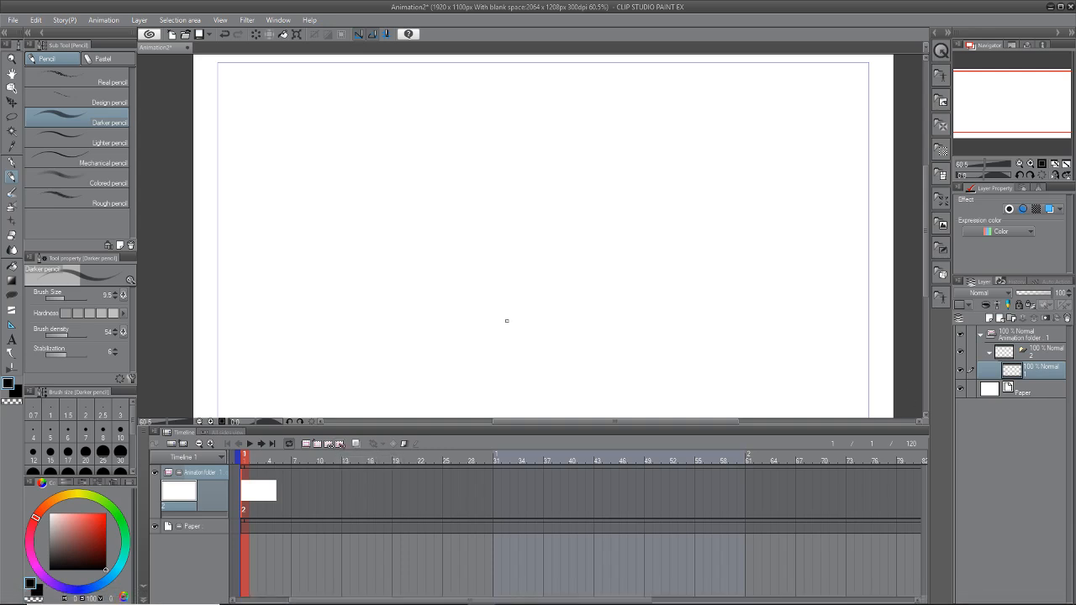
scroll(446, 262, up, 2)
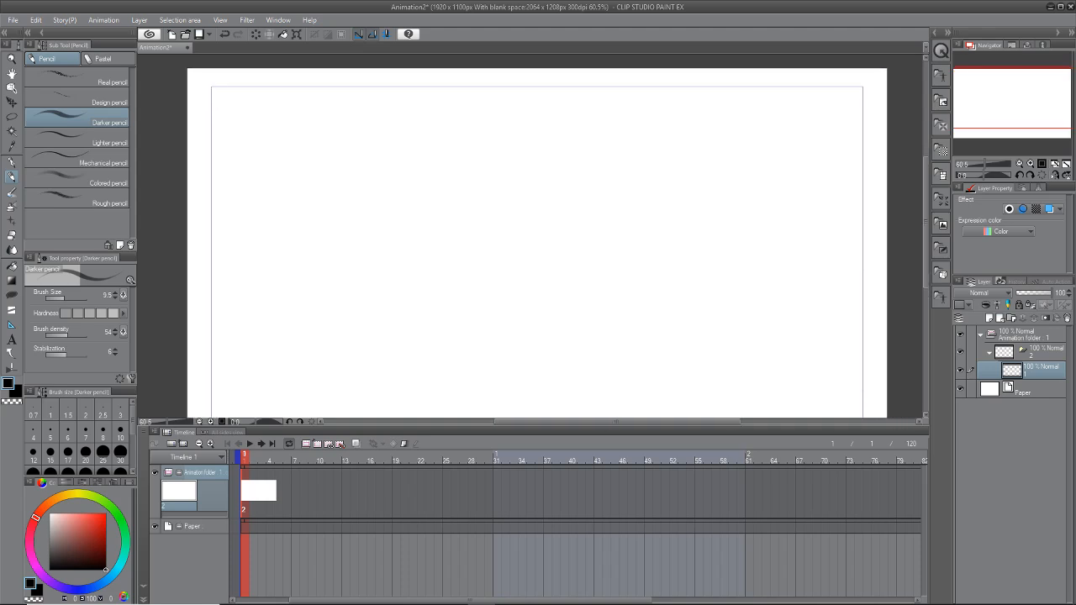
drag(496, 158, 478, 308)
drag(485, 201, 480, 343)
drag(484, 230, 486, 365)
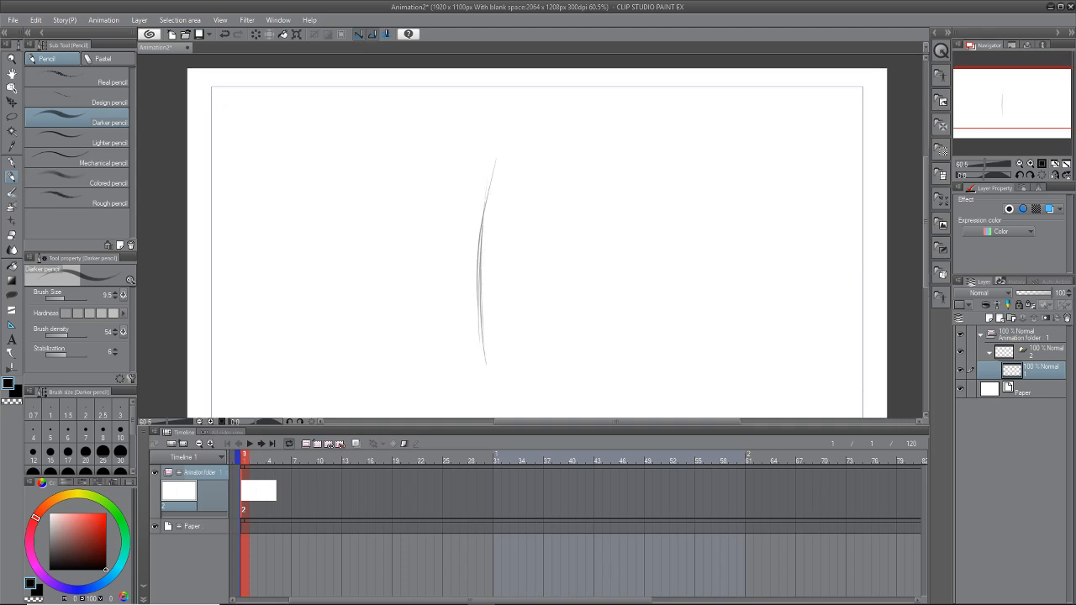
Step: Sketch the horizontal face guideline and the face outline with jaw, neck marks and ear
mouse_move(438, 289)
mouse_down()
mouse_move(490, 306)
mouse_move(561, 301)
mouse_up()
mouse_move(452, 182)
mouse_down()
mouse_move(438, 254)
mouse_move(444, 326)
mouse_move(470, 373)
mouse_up()
drag(632, 318, 620, 261)
mouse_move(436, 290)
mouse_down()
mouse_move(475, 331)
mouse_move(468, 323)
mouse_move(495, 331)
mouse_move(536, 321)
mouse_move(488, 330)
mouse_move(516, 344)
mouse_up()
mouse_move(571, 305)
mouse_down()
mouse_move(577, 334)
mouse_move(575, 283)
mouse_move(577, 331)
mouse_up()
mouse_move(583, 236)
mouse_down()
mouse_move(602, 253)
mouse_move(583, 289)
mouse_move(597, 275)
mouse_move(581, 255)
mouse_move(579, 274)
mouse_move(595, 255)
mouse_up()
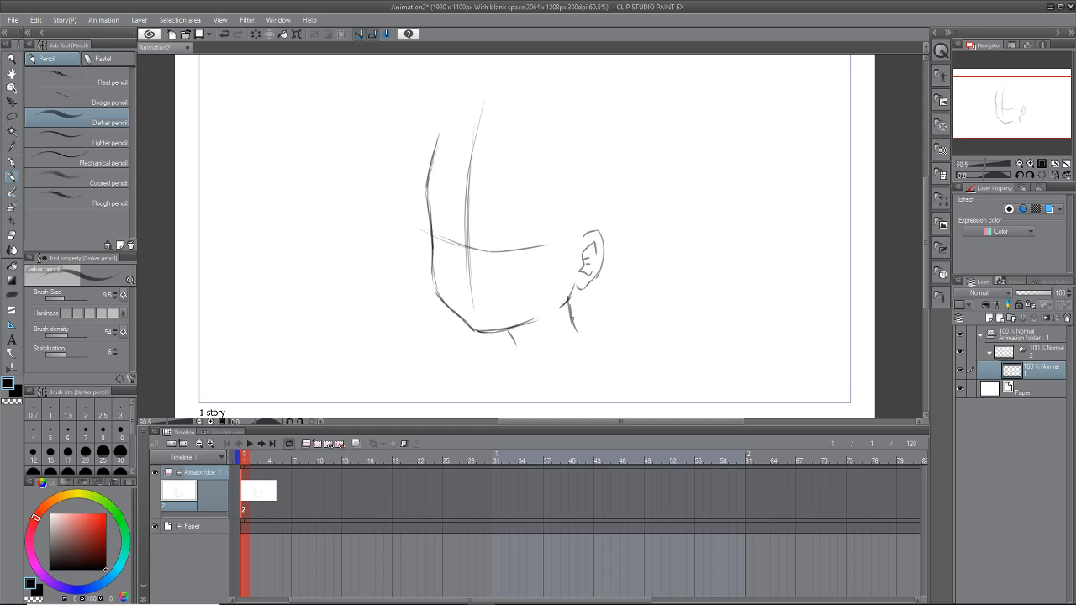
Step: Sketch the hairline from the cheek up to a peak on the forehead and down to strands at the ear
drag(679, 277, 667, 312)
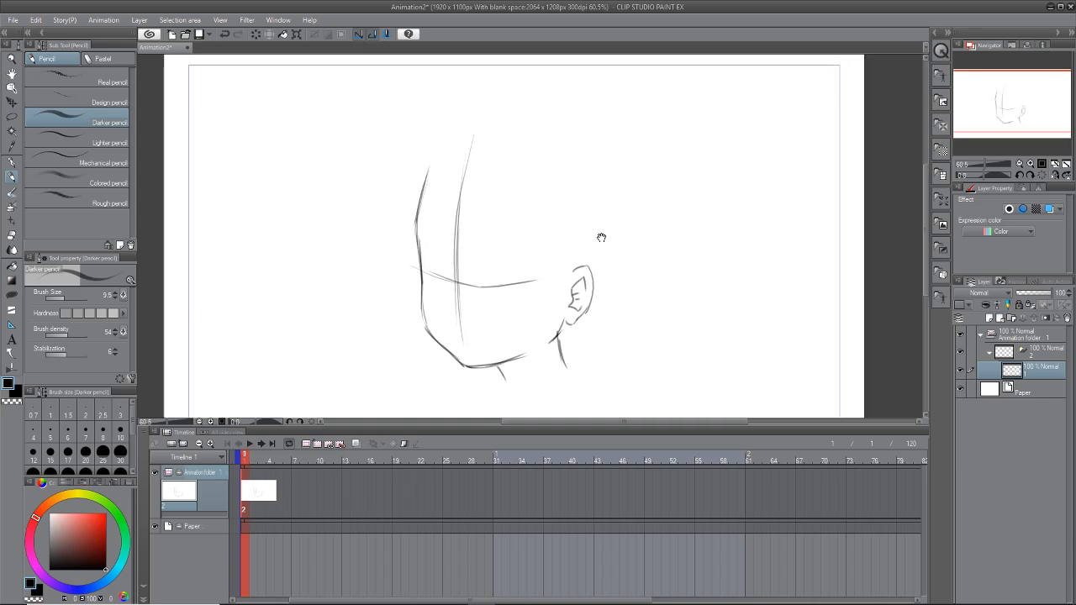
mouse_move(635, 250)
mouse_down()
mouse_move(644, 223)
mouse_move(637, 228)
mouse_up()
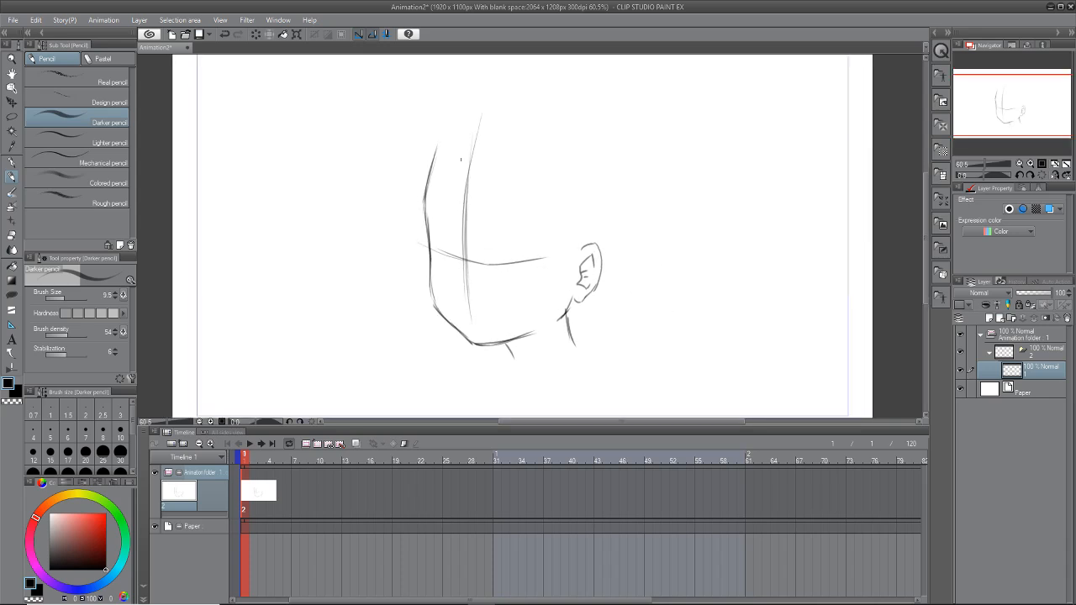
drag(428, 228, 470, 156)
mouse_move(436, 204)
mouse_down()
mouse_move(501, 142)
mouse_move(526, 180)
mouse_up()
drag(497, 139, 509, 160)
mouse_move(526, 175)
mouse_down()
mouse_move(579, 248)
mouse_move(574, 288)
mouse_up()
drag(577, 259, 574, 291)
mouse_move(584, 241)
mouse_down()
mouse_move(574, 293)
mouse_move(577, 276)
mouse_up()
drag(580, 222, 576, 248)
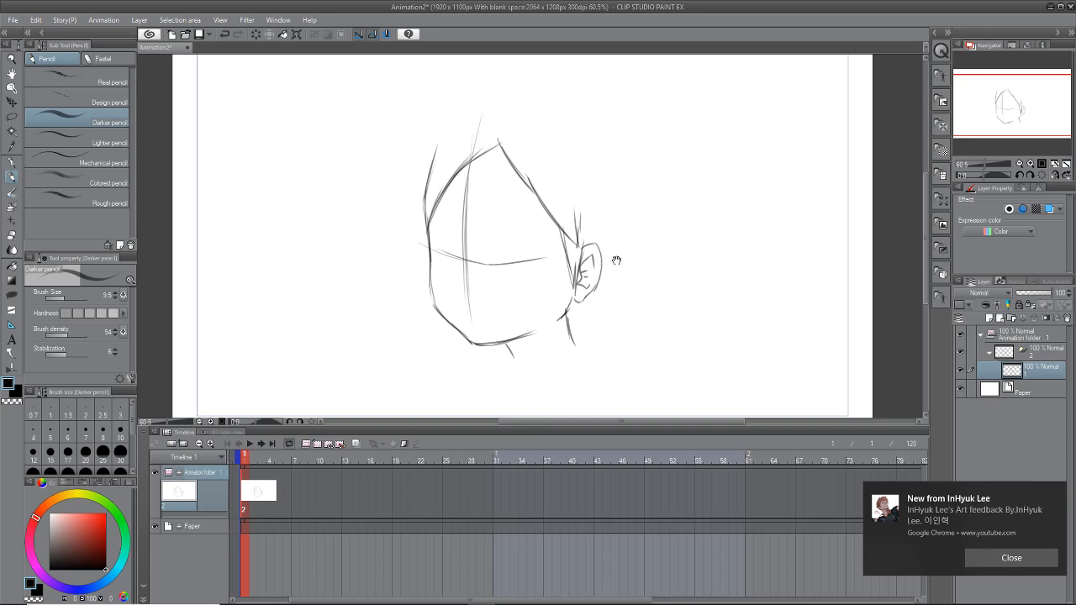
Step: Sketch the outer hair contour around both sides of the head
mouse_move(641, 241)
mouse_down()
mouse_move(634, 259)
mouse_move(638, 229)
mouse_up()
drag(644, 174, 638, 194)
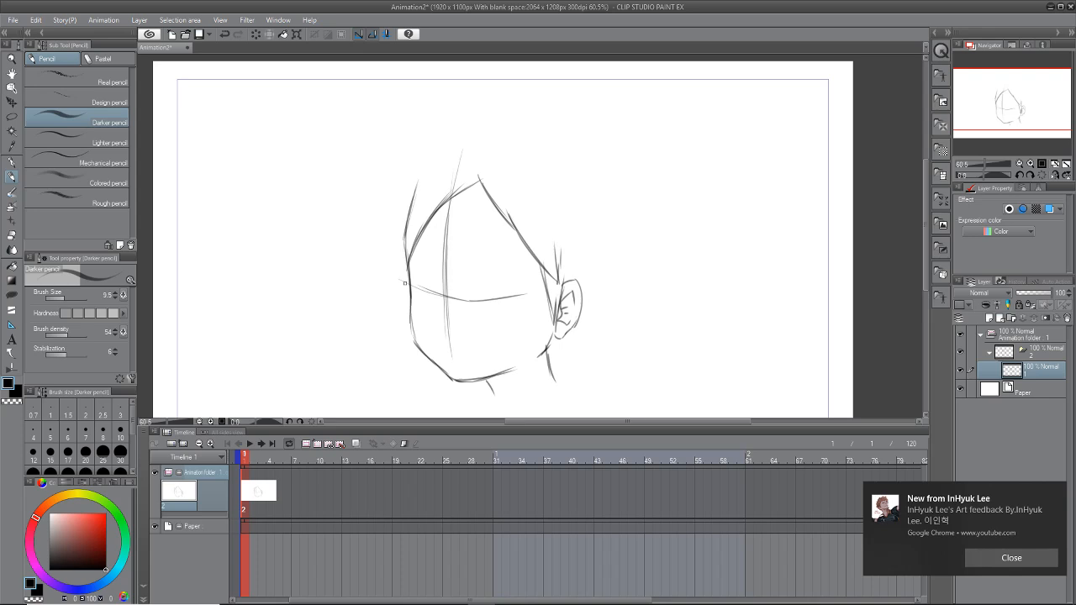
mouse_move(410, 296)
mouse_down()
mouse_move(387, 211)
mouse_move(396, 257)
mouse_move(405, 170)
mouse_up()
drag(391, 208, 411, 156)
mouse_move(581, 299)
mouse_down()
mouse_move(596, 265)
mouse_move(597, 211)
mouse_up()
mouse_move(592, 251)
mouse_down()
mouse_move(592, 191)
mouse_move(600, 262)
mouse_up()
drag(592, 173, 601, 214)
mouse_move(394, 207)
mouse_down()
mouse_move(414, 167)
mouse_move(451, 136)
mouse_move(484, 129)
mouse_move(567, 142)
mouse_move(589, 172)
mouse_move(599, 249)
mouse_up()
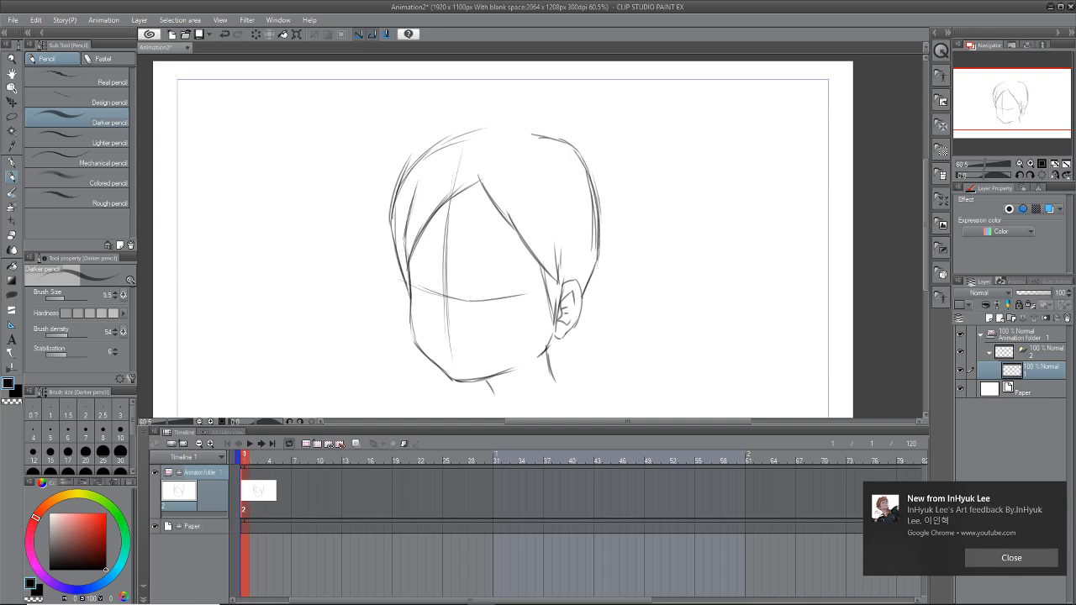
Step: Redraw the rear curve of the hair contour and add dark pointed strands at the nape below the ear
mouse_move(511, 133)
mouse_down()
mouse_move(550, 142)
mouse_move(583, 172)
mouse_move(590, 163)
mouse_move(597, 197)
mouse_up()
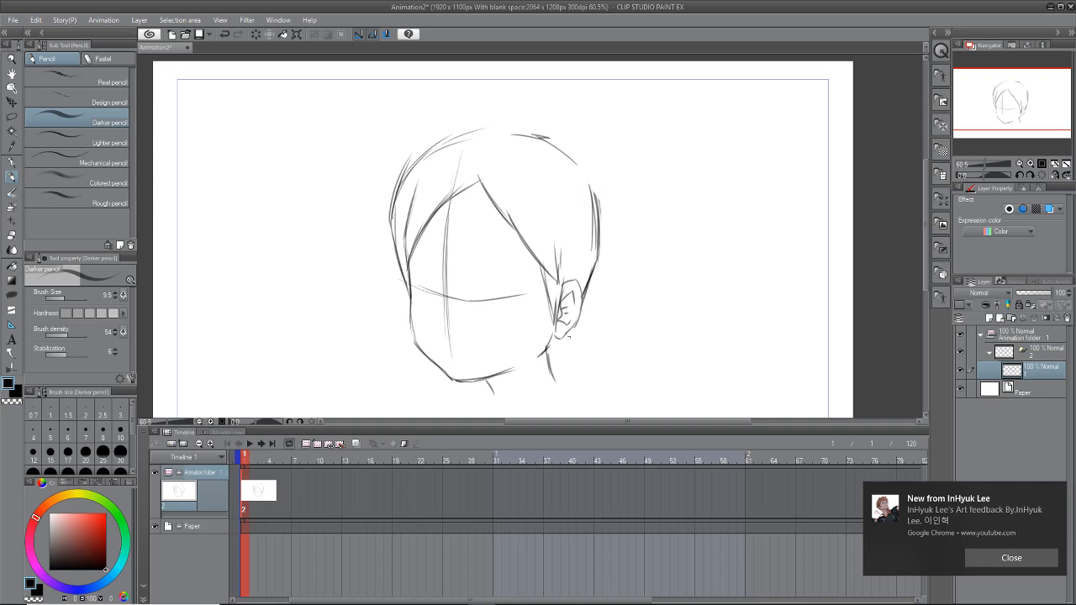
mouse_move(569, 331)
mouse_down()
mouse_move(551, 387)
mouse_move(562, 360)
mouse_up()
drag(561, 144, 596, 217)
drag(617, 366, 649, 290)
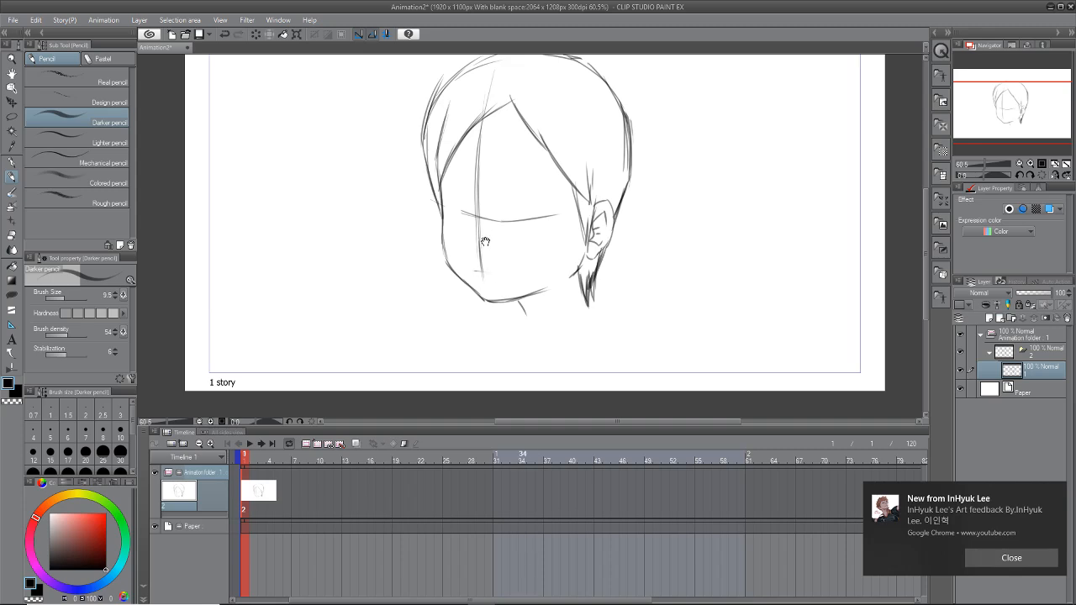
drag(590, 259, 564, 305)
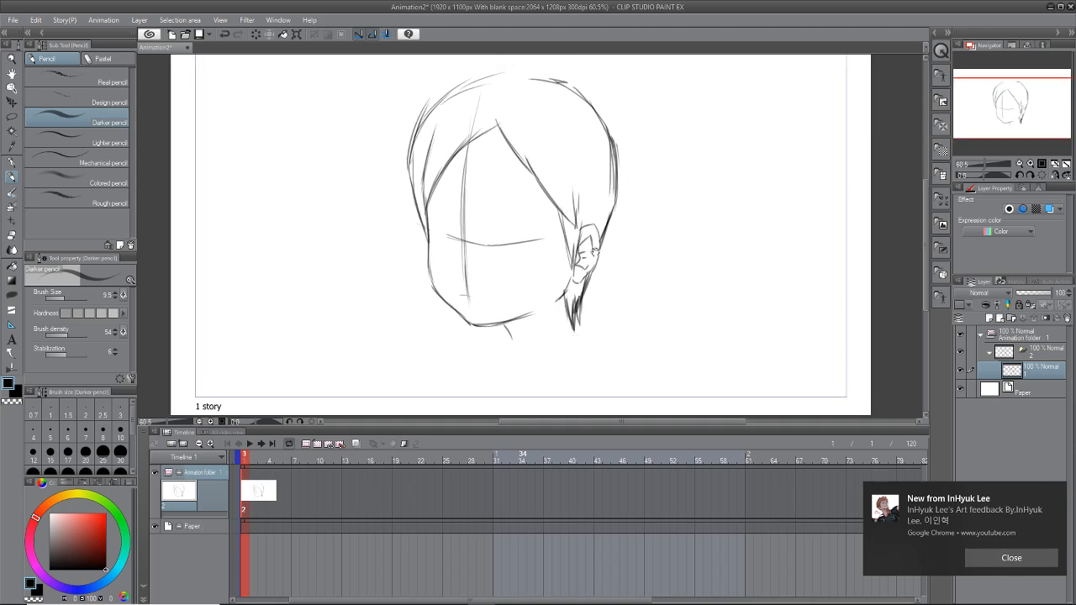
Step: Darken the hairline beside the forehead peak and close the hair contour over the crown
mouse_move(620, 256)
mouse_down()
mouse_move(611, 269)
mouse_move(616, 260)
mouse_up()
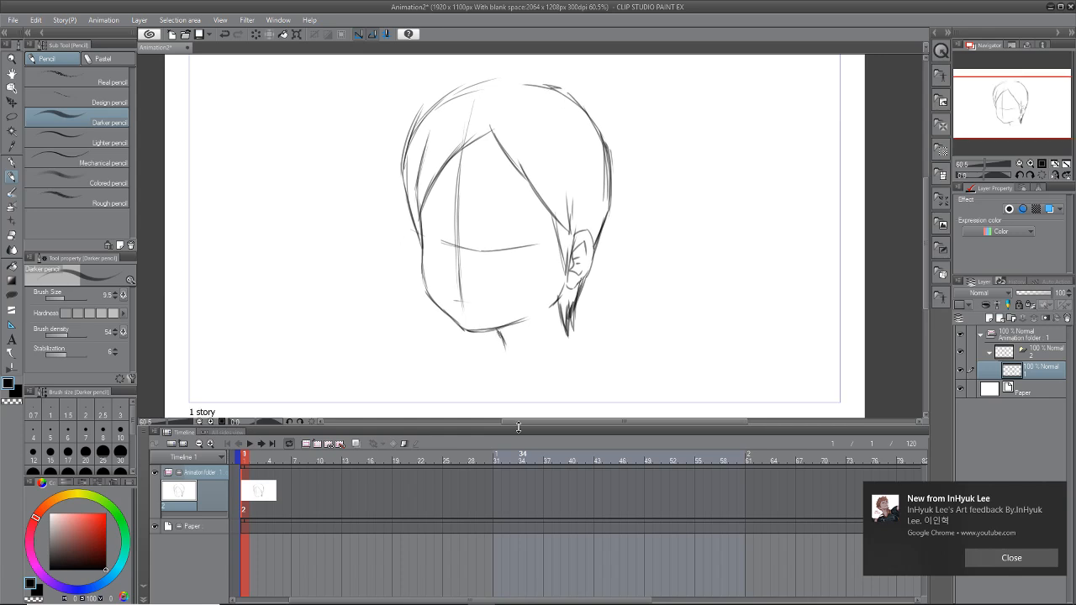
drag(490, 132, 528, 186)
mouse_move(468, 87)
mouse_down()
mouse_move(536, 84)
mouse_move(598, 148)
mouse_up()
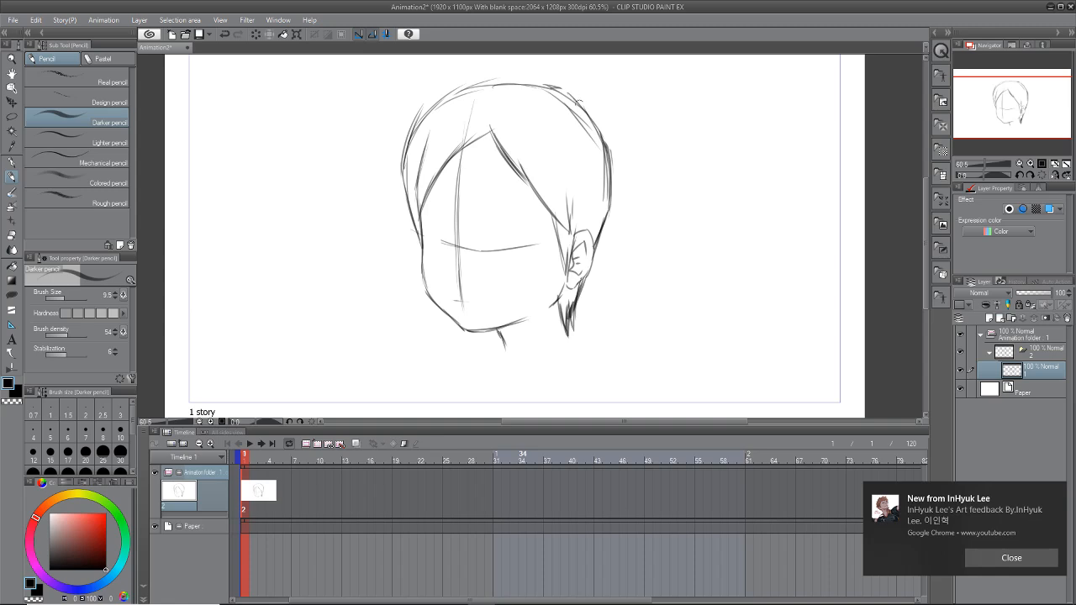
Step: Try several versions of the eyebrows above the horizontal face guideline
key(ctrl+z)
key(ctrl+z)
mouse_move(478, 195)
mouse_down()
mouse_move(501, 189)
mouse_move(523, 201)
mouse_up()
drag(476, 199, 506, 190)
key(ctrl+z)
key(ctrl+z)
key(ctrl+z)
key(ctrl+z)
key(ctrl+z)
key(ctrl+z)
mouse_move(479, 199)
mouse_down()
mouse_move(498, 189)
mouse_move(530, 203)
mouse_up()
Step: Erase the crown of the hair contour and rework the hair lines at both sides of the head
mouse_move(526, 98)
mouse_down()
mouse_move(594, 128)
mouse_move(609, 200)
mouse_move(611, 166)
mouse_move(476, 84)
mouse_move(446, 94)
mouse_move(412, 127)
mouse_move(405, 165)
mouse_up()
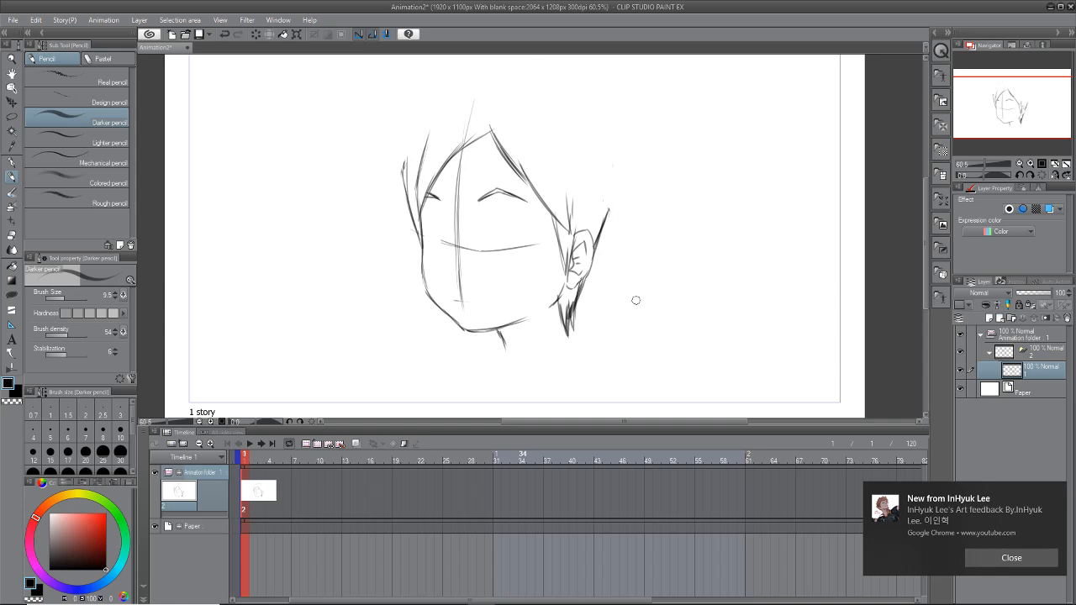
mouse_move(602, 126)
mouse_down()
mouse_move(612, 186)
mouse_move(603, 225)
mouse_up()
drag(410, 132, 403, 172)
scroll(503, 211, up, 4)
mouse_move(474, 223)
mouse_down()
mouse_move(499, 214)
mouse_move(481, 220)
mouse_move(544, 235)
mouse_move(476, 216)
mouse_move(485, 222)
mouse_move(473, 230)
mouse_move(490, 220)
mouse_move(541, 242)
mouse_move(483, 225)
mouse_move(484, 209)
mouse_move(504, 230)
mouse_move(501, 171)
mouse_move(552, 200)
mouse_up()
mouse_move(390, 200)
mouse_down()
mouse_move(374, 185)
mouse_move(400, 189)
mouse_up()
Step: Try sketching the nose and a small mouth along the centre guideline, and undo these strokes
mouse_move(676, 316)
mouse_down()
mouse_move(704, 177)
mouse_move(695, 239)
mouse_up()
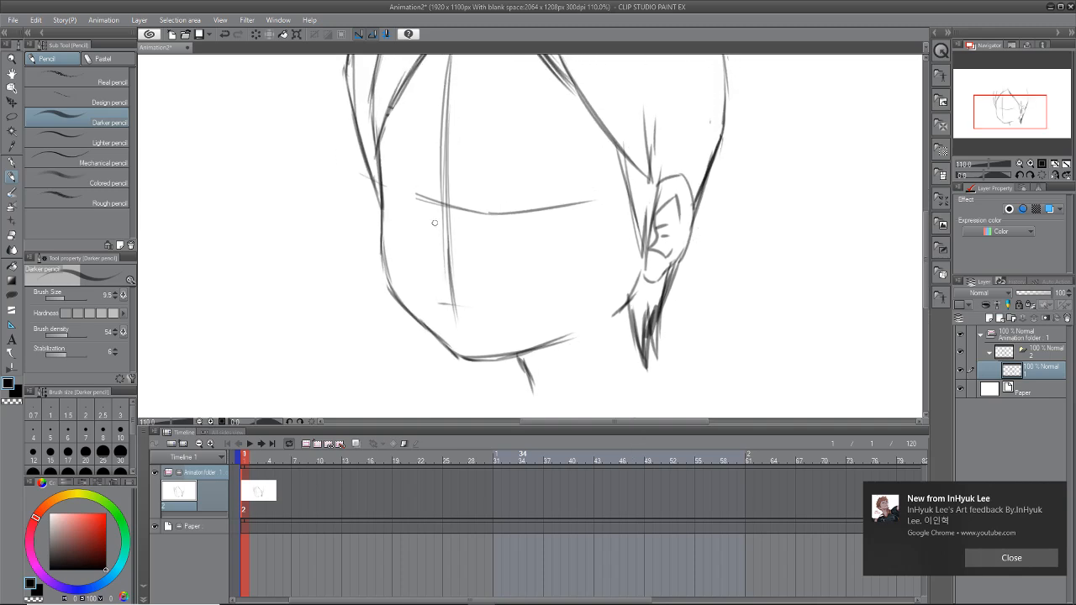
mouse_move(434, 229)
mouse_down()
mouse_move(425, 246)
mouse_move(436, 252)
mouse_up()
drag(750, 195, 765, 169)
drag(441, 206, 454, 215)
mouse_move(449, 267)
mouse_down()
mouse_move(477, 269)
mouse_move(461, 282)
mouse_move(479, 271)
mouse_move(484, 284)
mouse_move(472, 269)
mouse_up()
drag(642, 291, 621, 354)
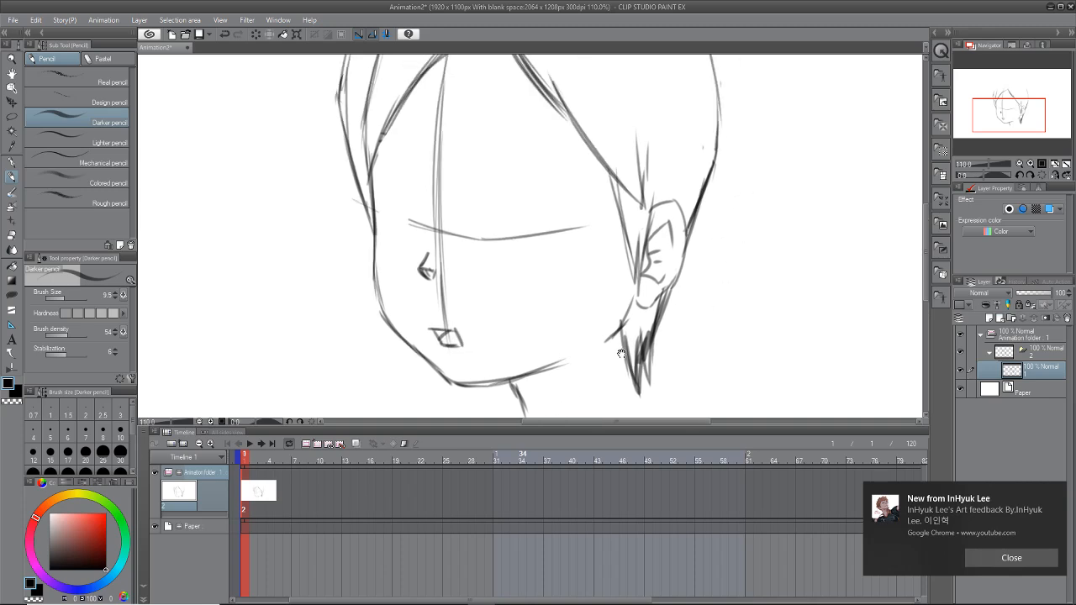
click(1062, 163)
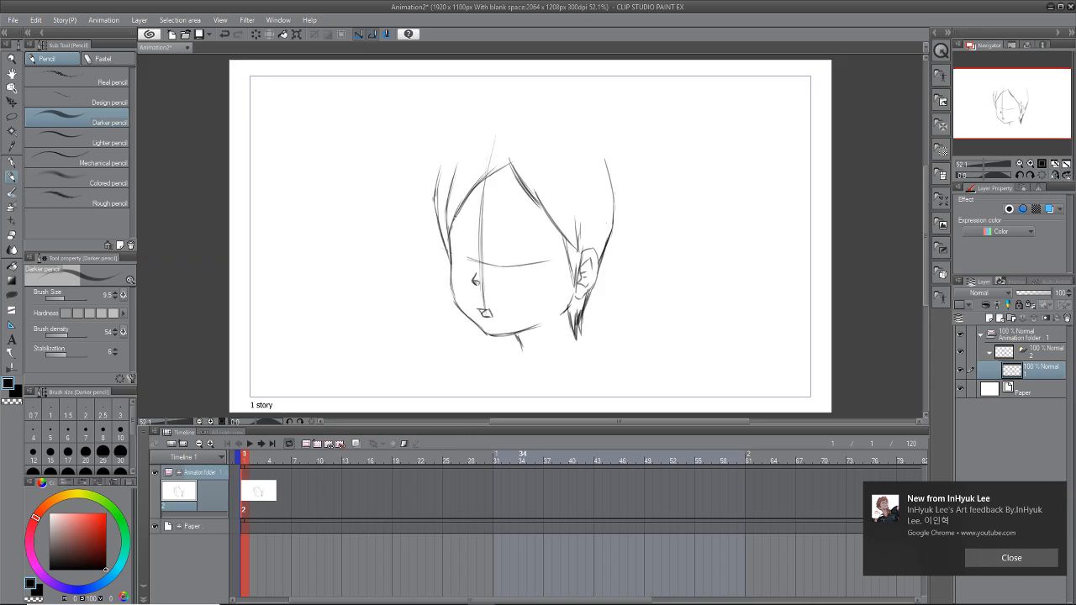
scroll(505, 303, up, 2)
drag(473, 315, 484, 322)
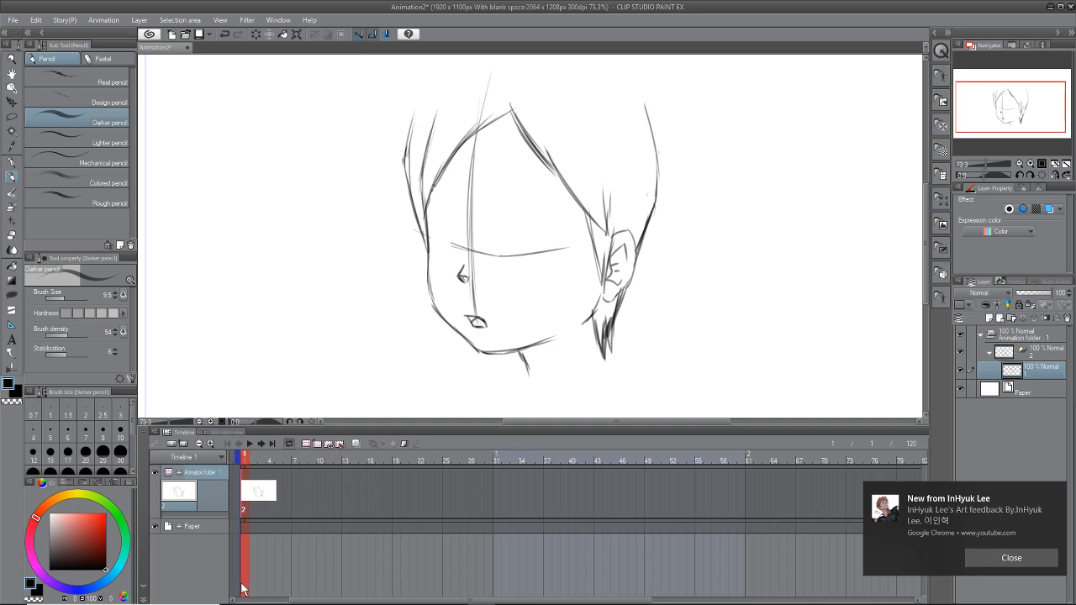
key(ctrl+z)
key(ctrl+z)
key(ctrl+z)
key(ctrl+z)
key(ctrl+z)
key(ctrl+z)
Step: Create a second animation folder above the head drawing and add three new cels on frames 1 to 3
click(318, 445)
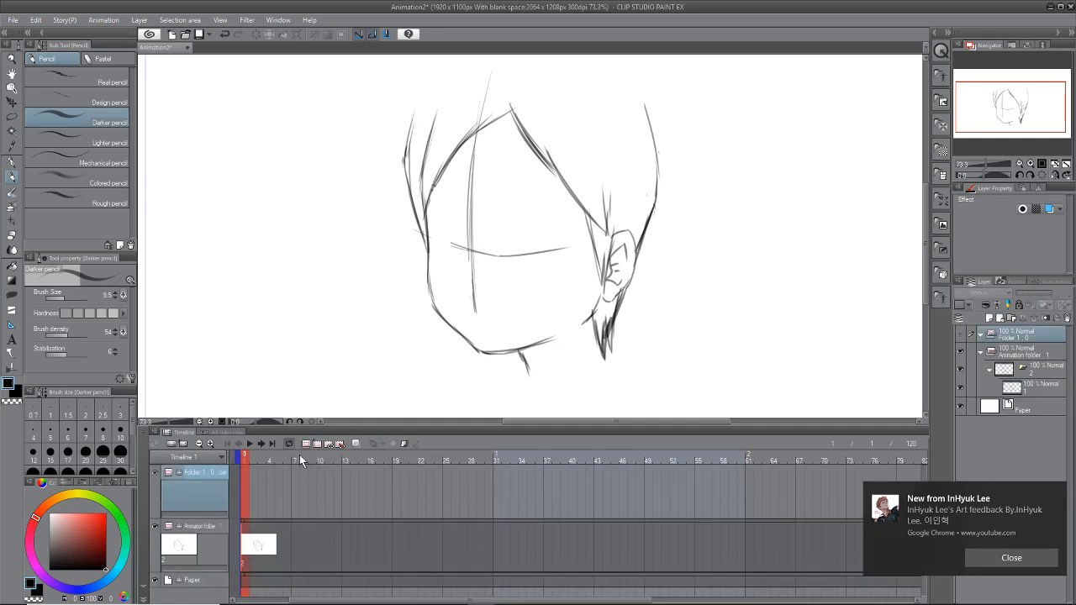
click(320, 445)
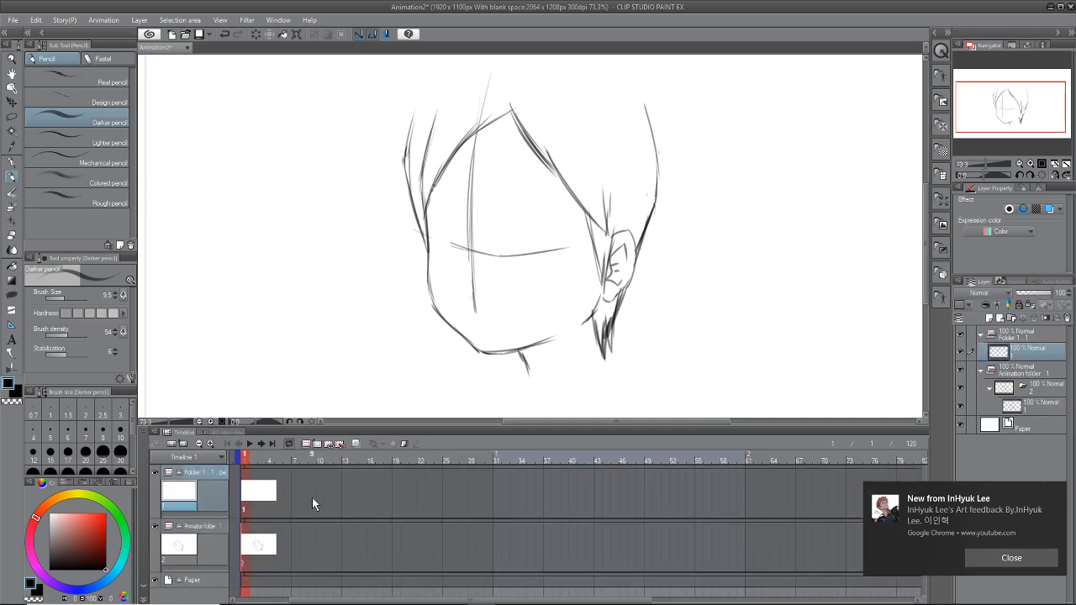
click(317, 445)
click(317, 445)
click(210, 444)
click(210, 444)
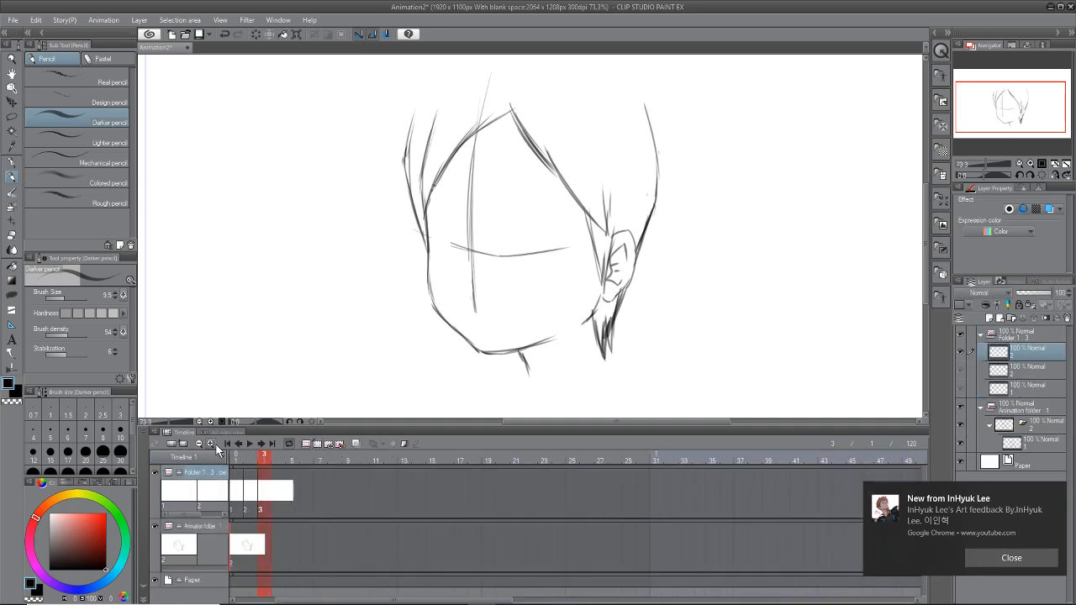
drag(294, 602, 265, 600)
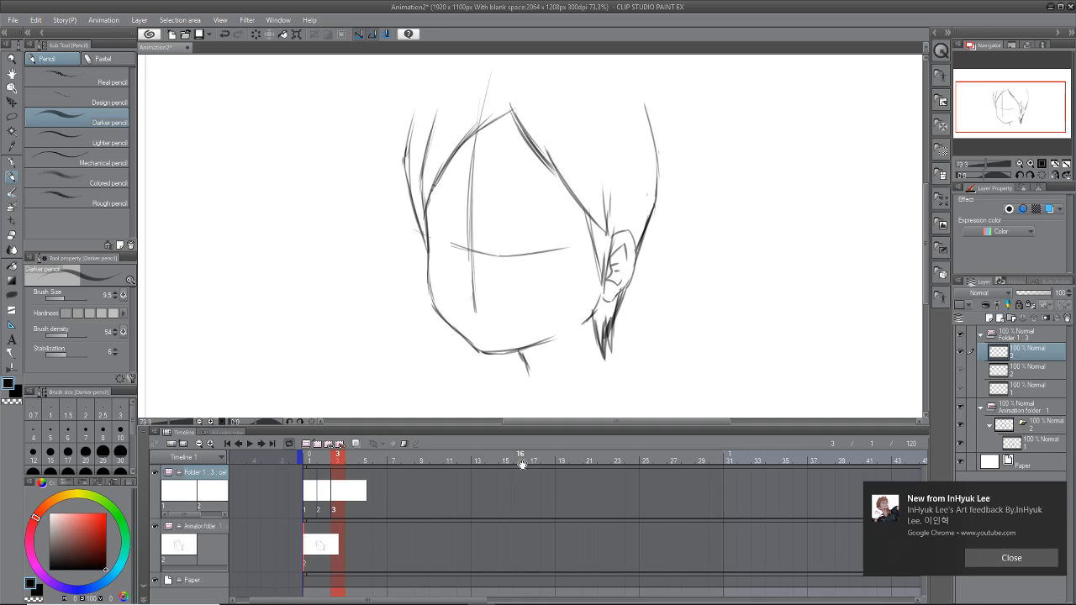
Step: Undo a trial stroke beside the hair and re-create the third cel in the new animation folder
mouse_move(689, 286)
mouse_down()
mouse_move(712, 312)
mouse_move(672, 363)
mouse_move(733, 286)
mouse_up()
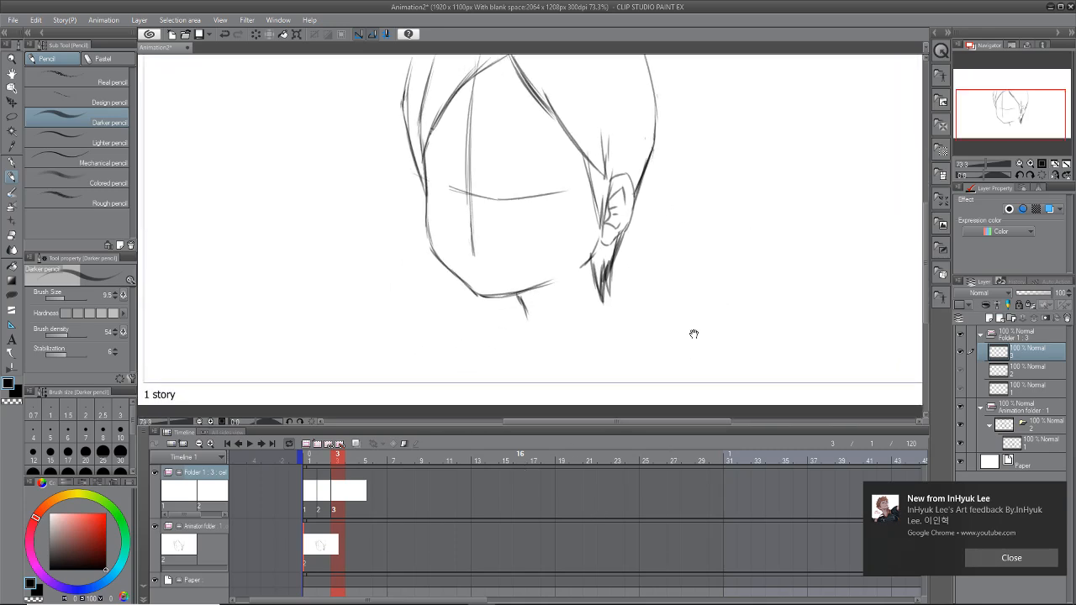
drag(734, 148, 721, 224)
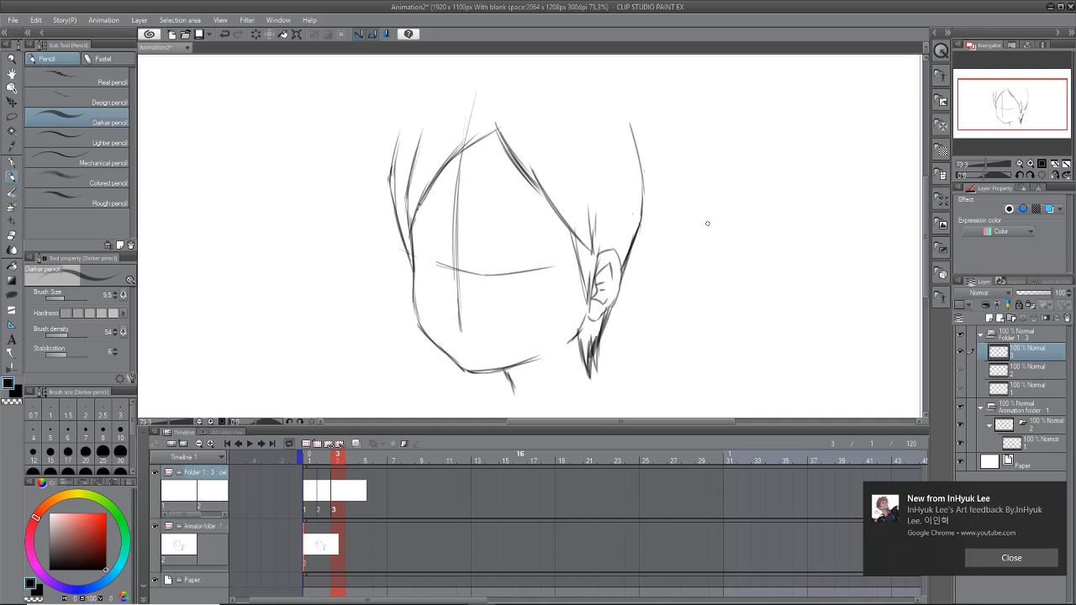
mouse_move(671, 290)
mouse_down()
mouse_move(609, 353)
mouse_move(670, 295)
mouse_move(681, 332)
mouse_up()
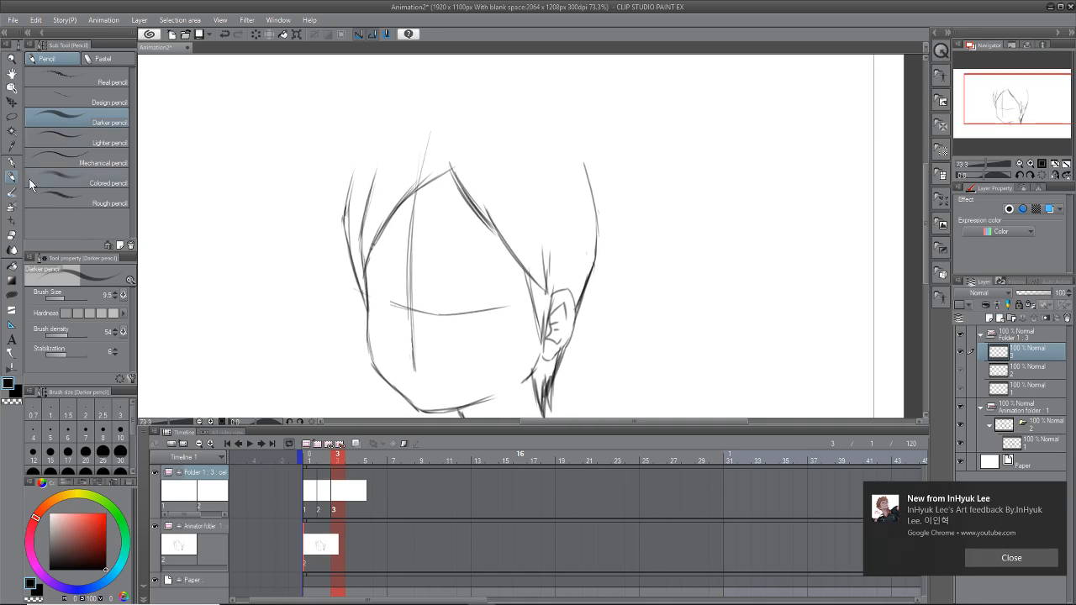
mouse_move(369, 140)
mouse_down()
mouse_move(349, 210)
mouse_move(350, 195)
mouse_up()
key(ctrl+z)
key(ctrl+z)
key(ctrl+z)
key(ctrl+z)
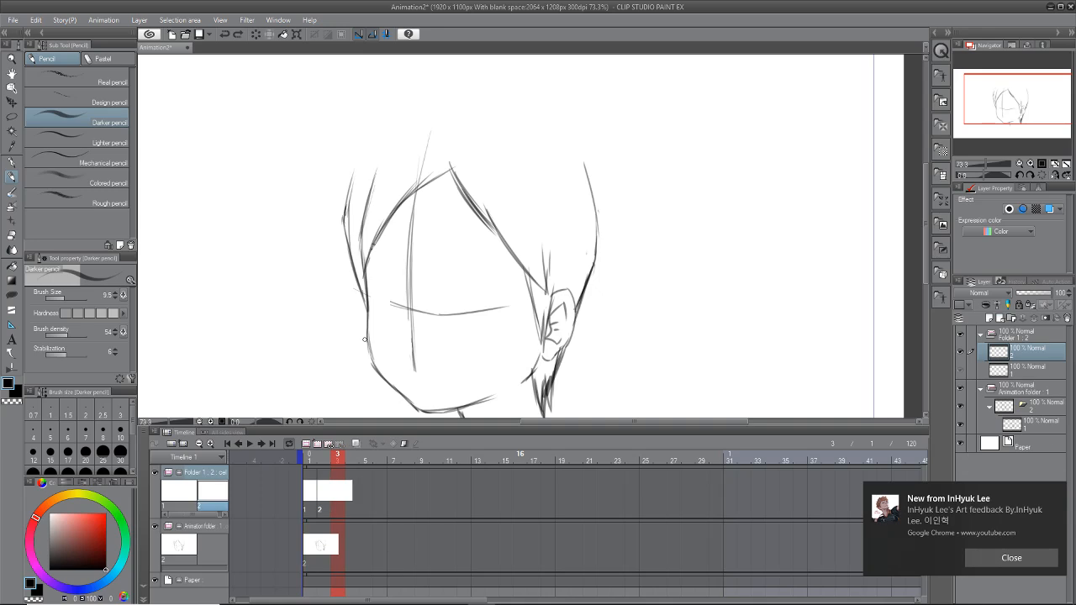
click(316, 443)
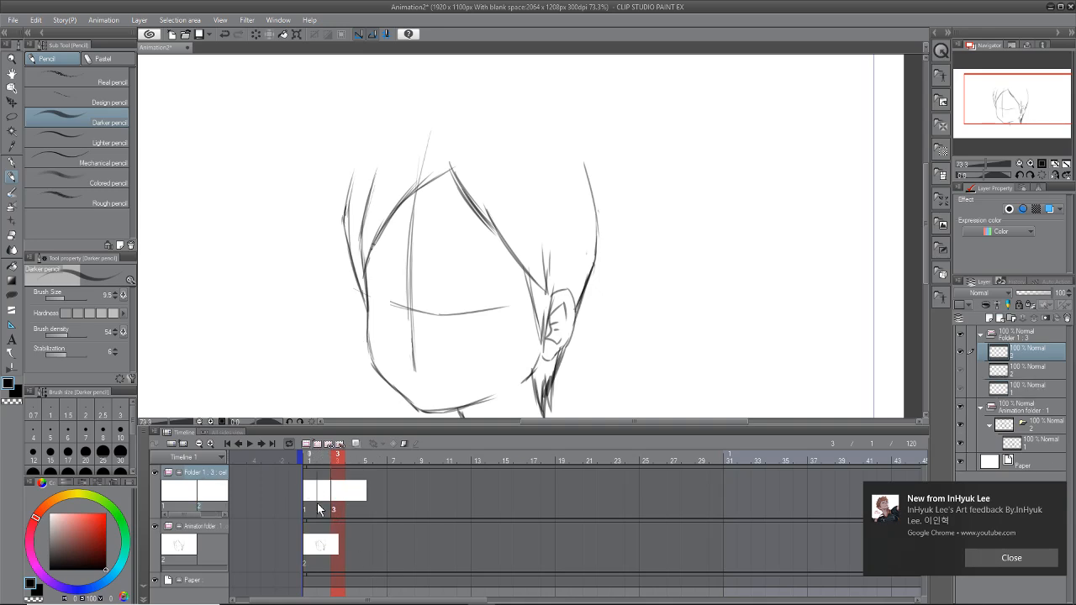
Step: Sketch both eyebrows and the near eye's thick upper lash line on cel 1 of the new animation folder
click(313, 501)
drag(644, 300, 664, 273)
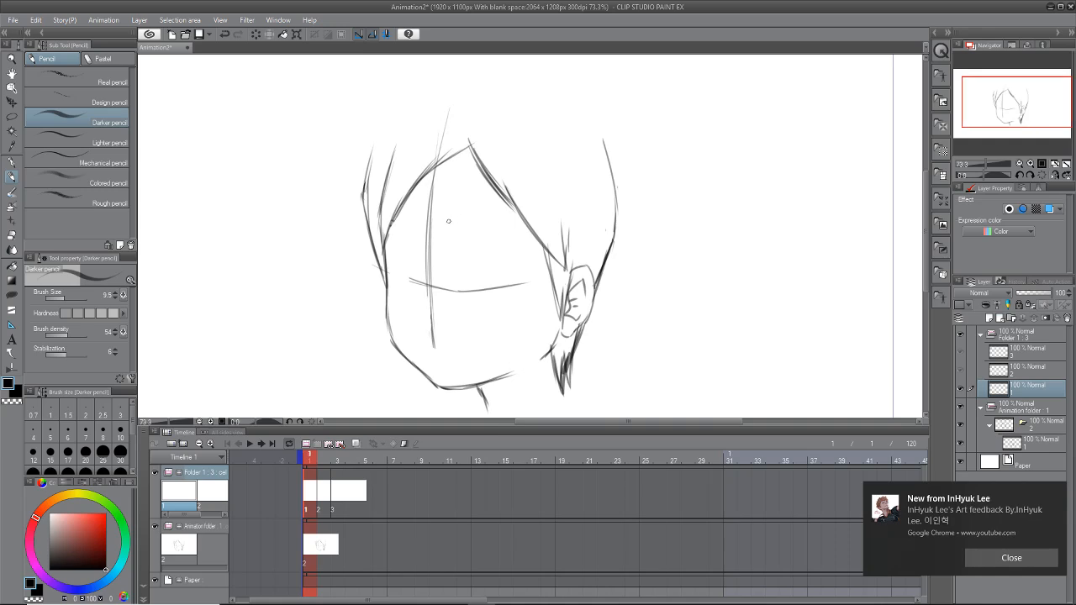
drag(444, 224, 495, 222)
drag(390, 222, 402, 226)
mouse_move(448, 249)
mouse_down()
mouse_move(505, 267)
mouse_move(500, 259)
mouse_move(457, 252)
mouse_move(505, 271)
mouse_up()
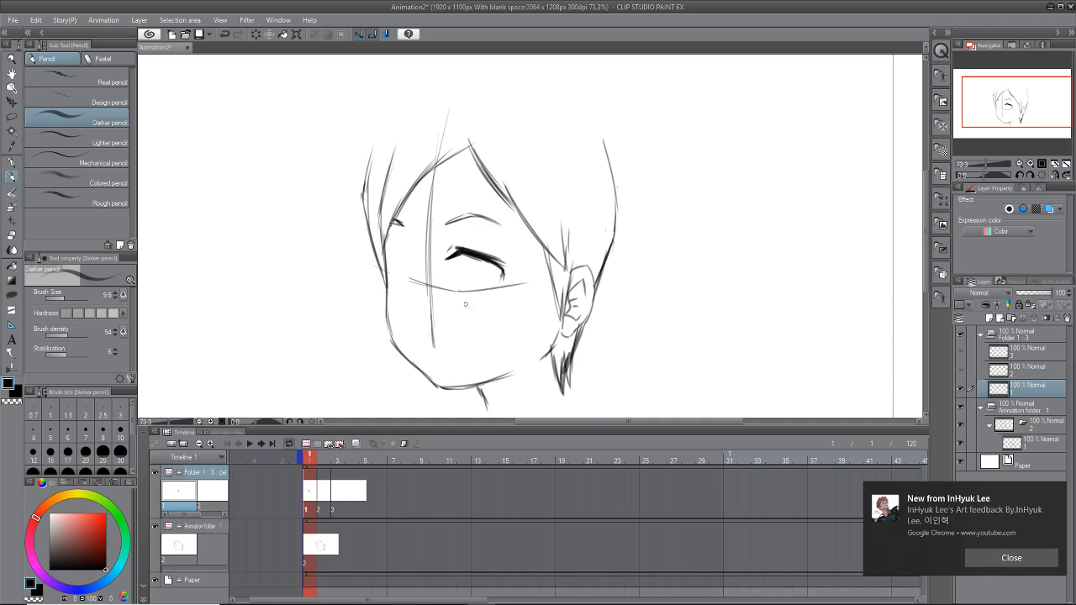
Step: Sketch the near eye's lower lid and iris outline on cel 1, and thicken the lash line's outer corner
drag(460, 306, 484, 307)
drag(462, 306, 485, 308)
mouse_move(473, 252)
mouse_down()
mouse_move(474, 305)
mouse_move(487, 303)
mouse_up()
mouse_move(494, 267)
mouse_down()
mouse_move(484, 305)
mouse_move(502, 273)
mouse_up()
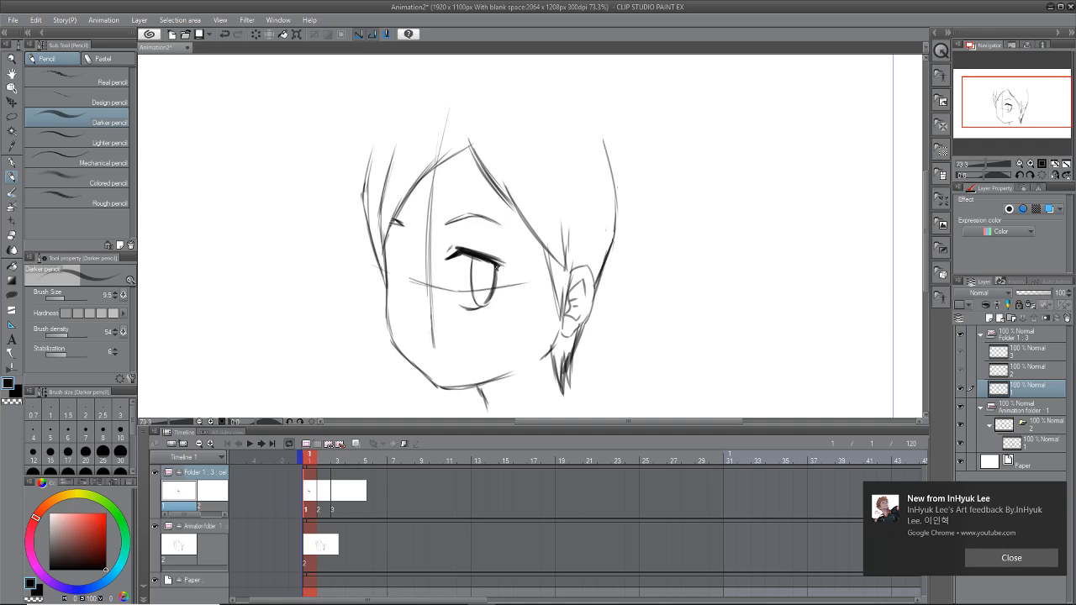
drag(496, 268, 497, 283)
Step: Sketch the far eye's upper lash line on cel 1, undoing the first attempts, and touch up the near eye's inner lash
drag(389, 254, 470, 246)
key(ctrl+z)
key(ctrl+z)
key(ctrl+z)
drag(401, 247, 402, 246)
drag(455, 249, 448, 249)
Step: Set the pencil size to 5 and draw the far eye's iris plus the pupils and highlights of both eyes
click(121, 412)
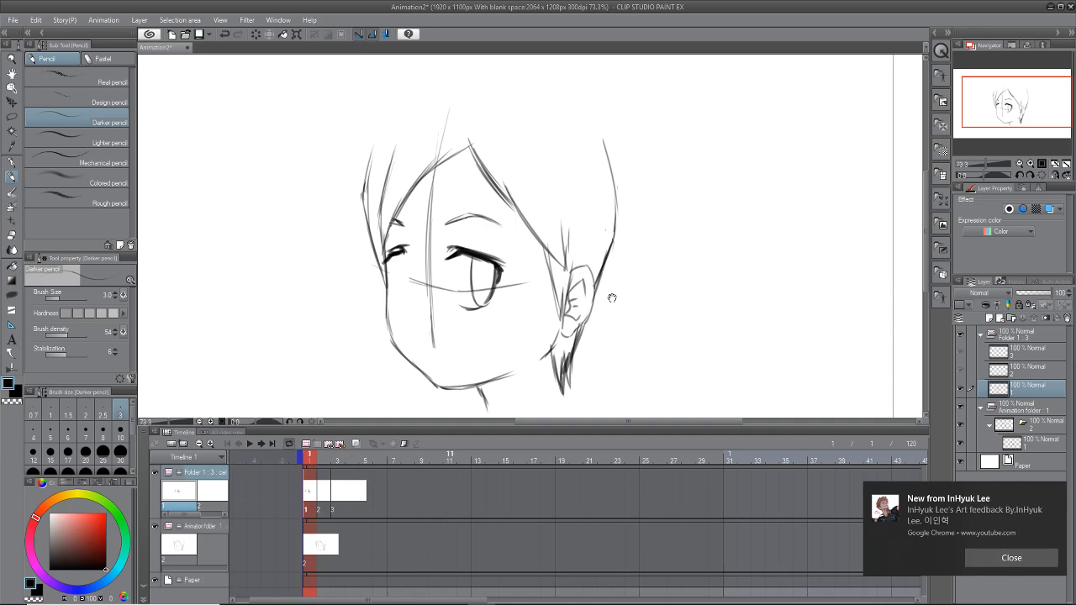
drag(634, 311, 639, 296)
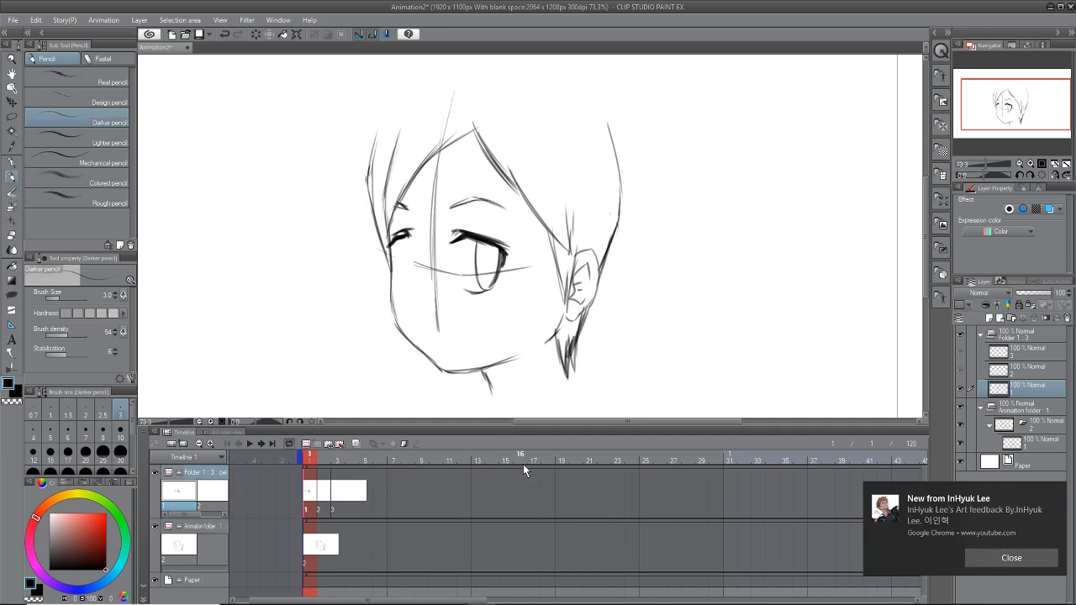
drag(612, 290, 613, 260)
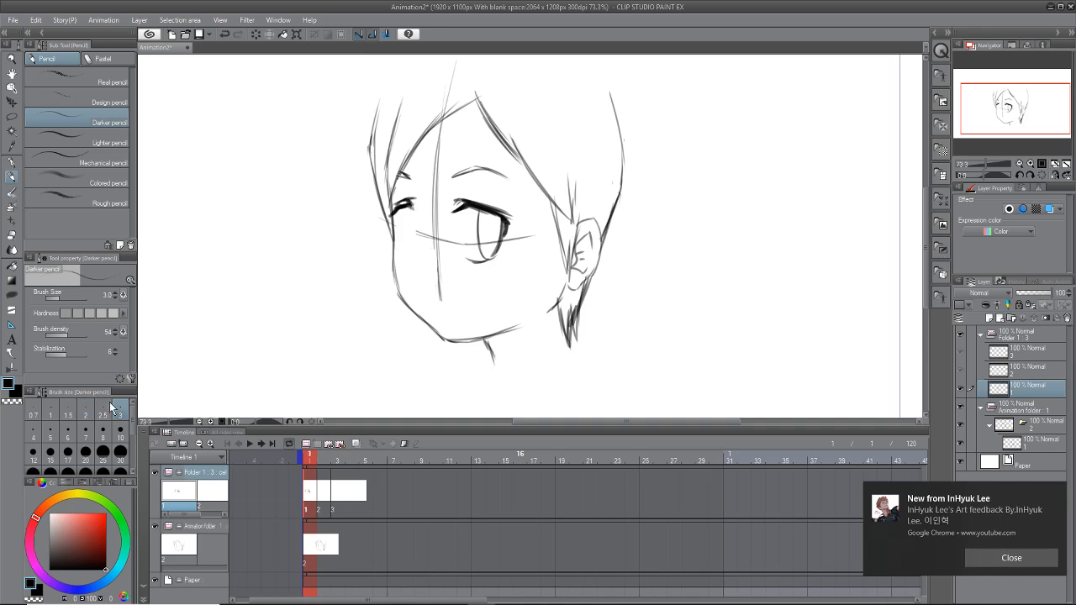
click(50, 432)
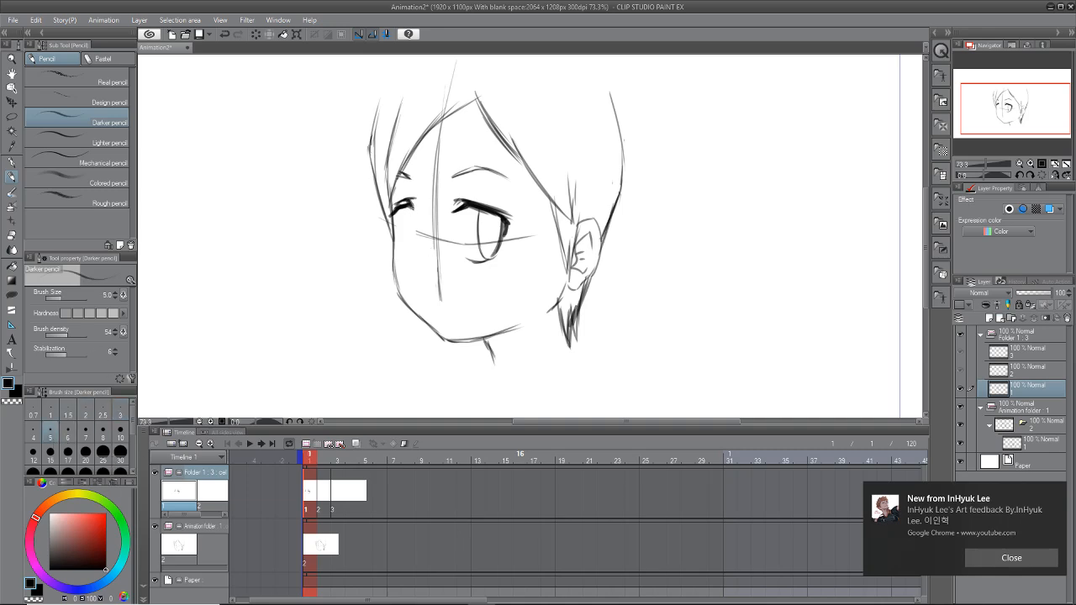
drag(403, 210, 410, 252)
drag(402, 246, 408, 254)
drag(412, 236, 409, 253)
drag(490, 228, 489, 236)
drag(401, 209, 407, 220)
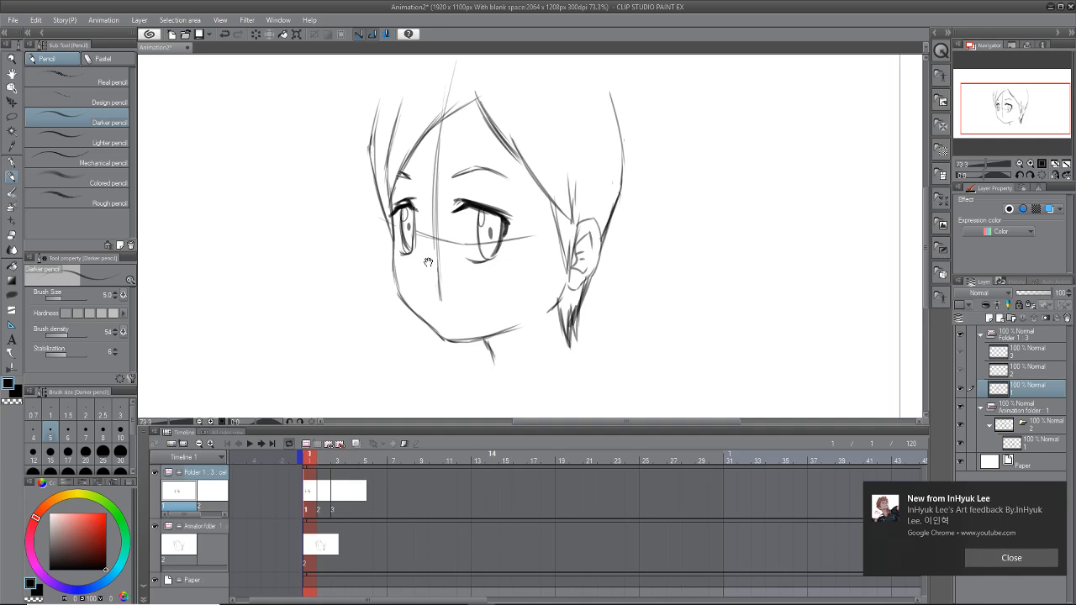
Step: Select the head drawing's cel in the lower animation folder and sketch a nose and a small open mouth
drag(712, 320, 720, 344)
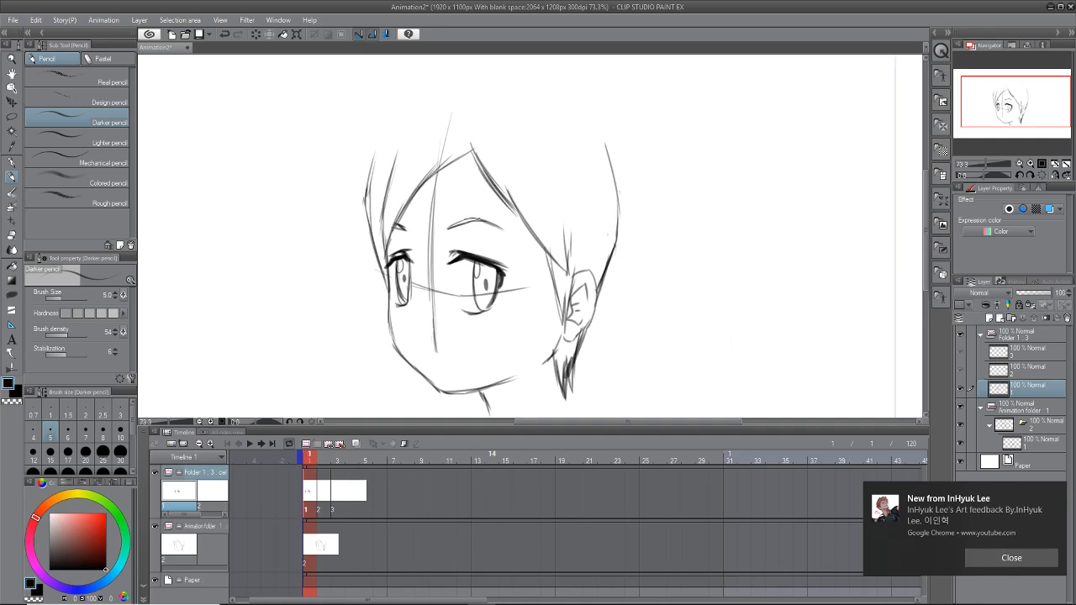
drag(723, 310, 748, 245)
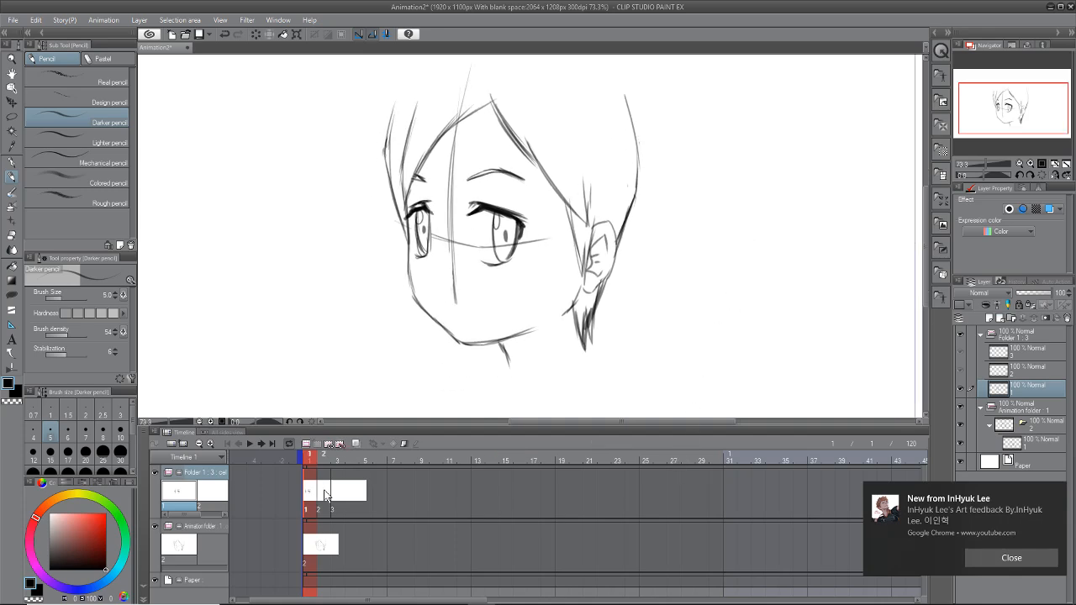
scroll(925, 243, up, 3)
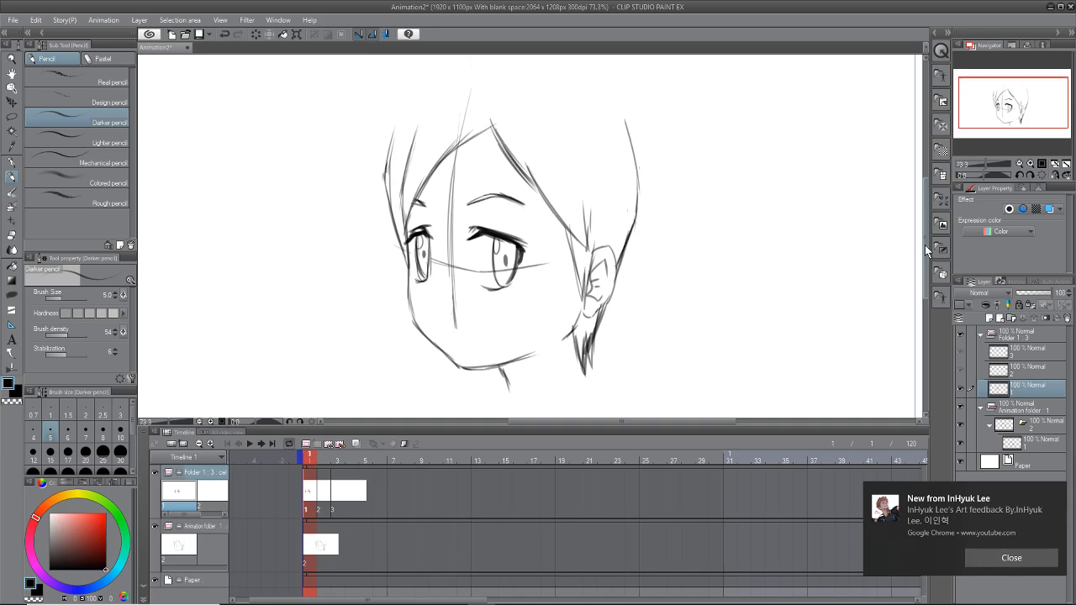
mouse_move(924, 244)
mouse_down()
mouse_move(930, 231)
mouse_move(930, 252)
mouse_move(931, 226)
mouse_move(920, 269)
mouse_up()
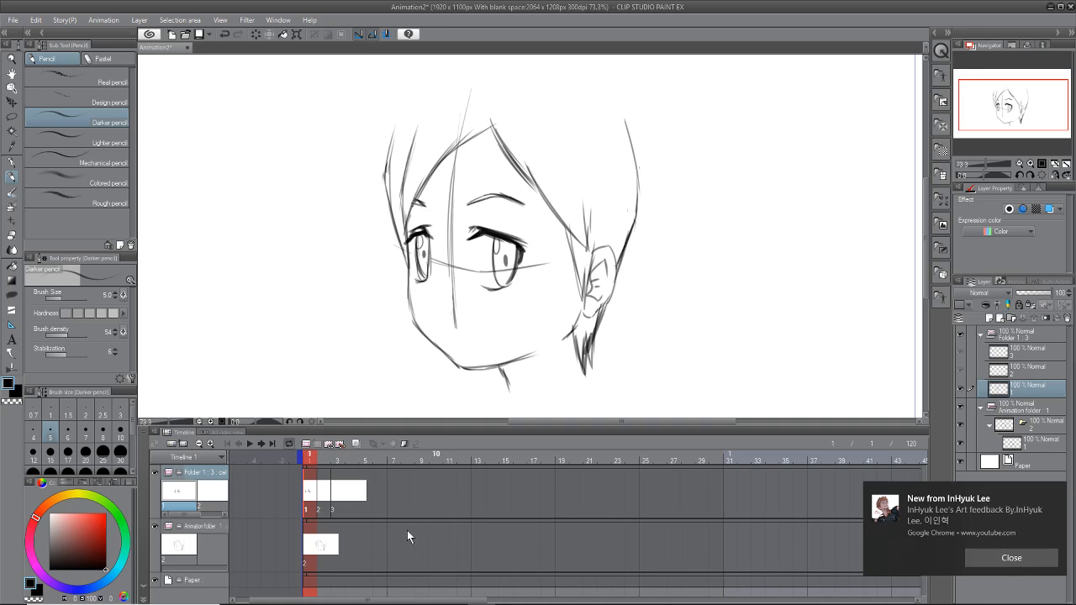
click(311, 551)
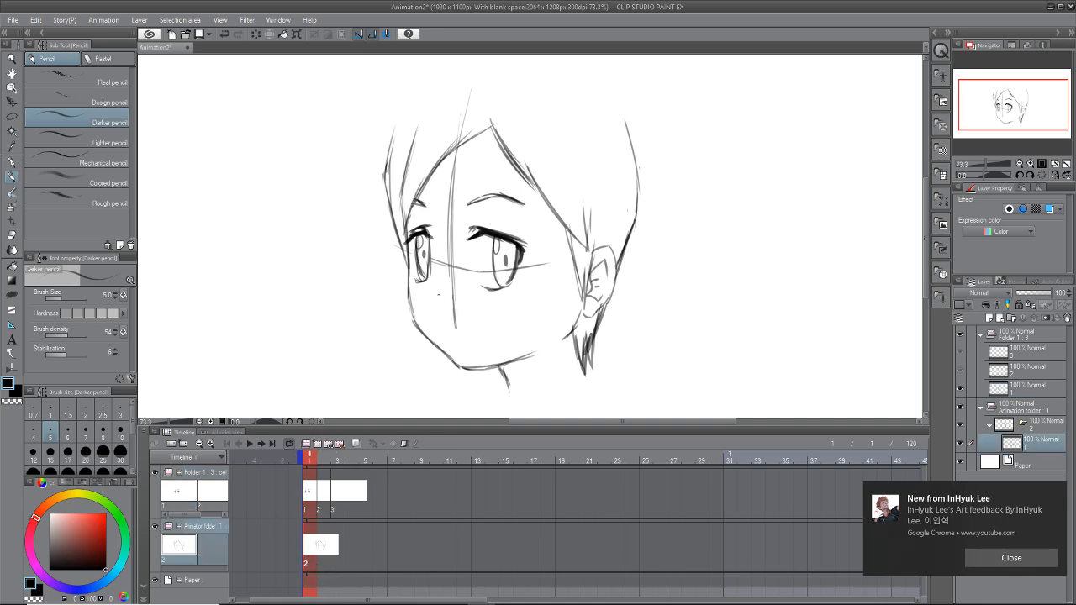
mouse_move(437, 300)
mouse_down()
mouse_move(442, 290)
mouse_move(461, 344)
mouse_up()
drag(639, 300, 638, 293)
drag(679, 248, 674, 265)
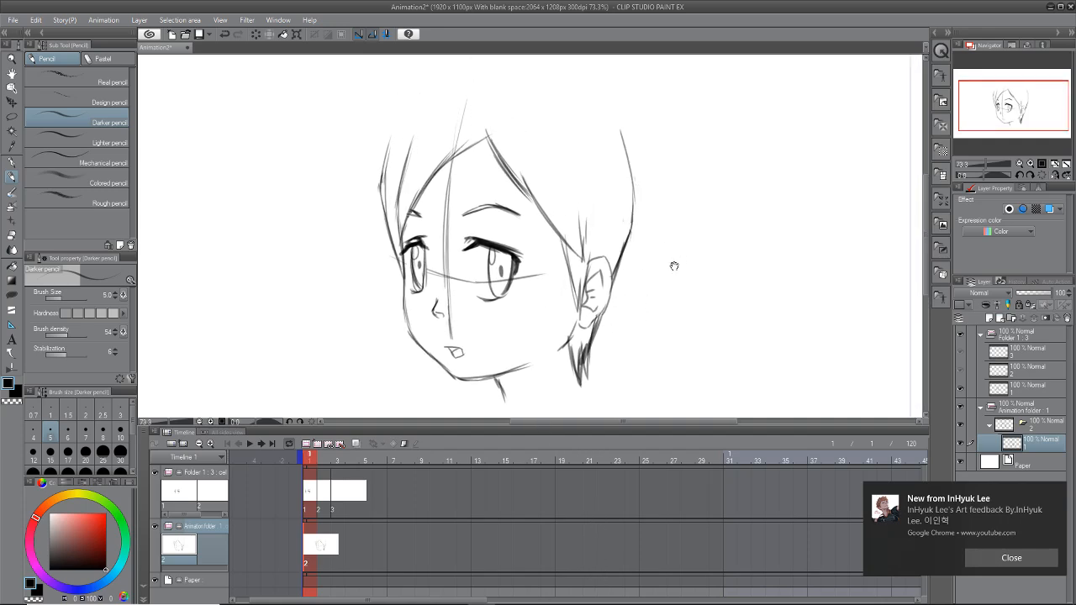
Step: Sketch light jagged hair strokes across the top of the head on both sides of the parting
mouse_move(519, 129)
mouse_down()
mouse_move(548, 158)
mouse_move(576, 131)
mouse_move(612, 155)
mouse_up()
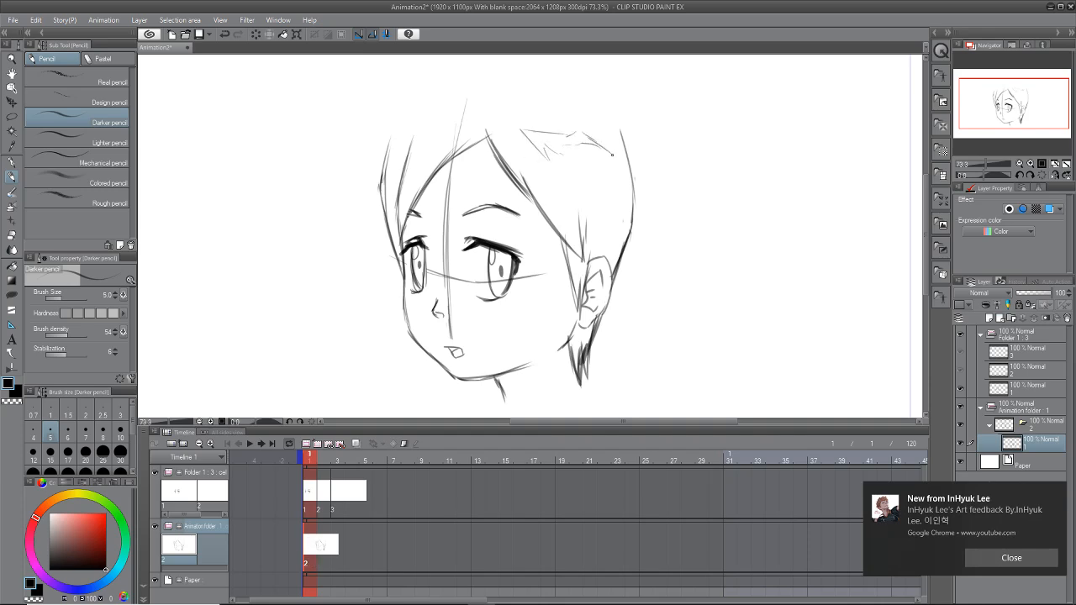
mouse_move(400, 148)
mouse_down()
mouse_move(408, 136)
mouse_move(447, 148)
mouse_up()
drag(737, 351, 743, 327)
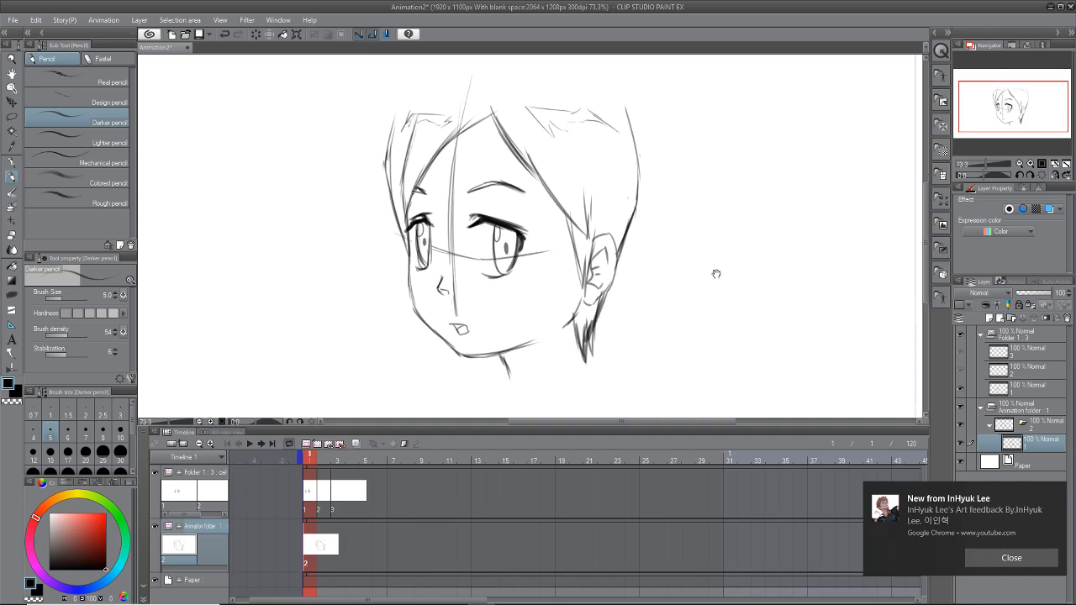
drag(715, 274, 713, 330)
Step: Go to frame 2 of the facial-features folder and trace both eyebrows over the onion skin with slightly lowered ends
click(321, 496)
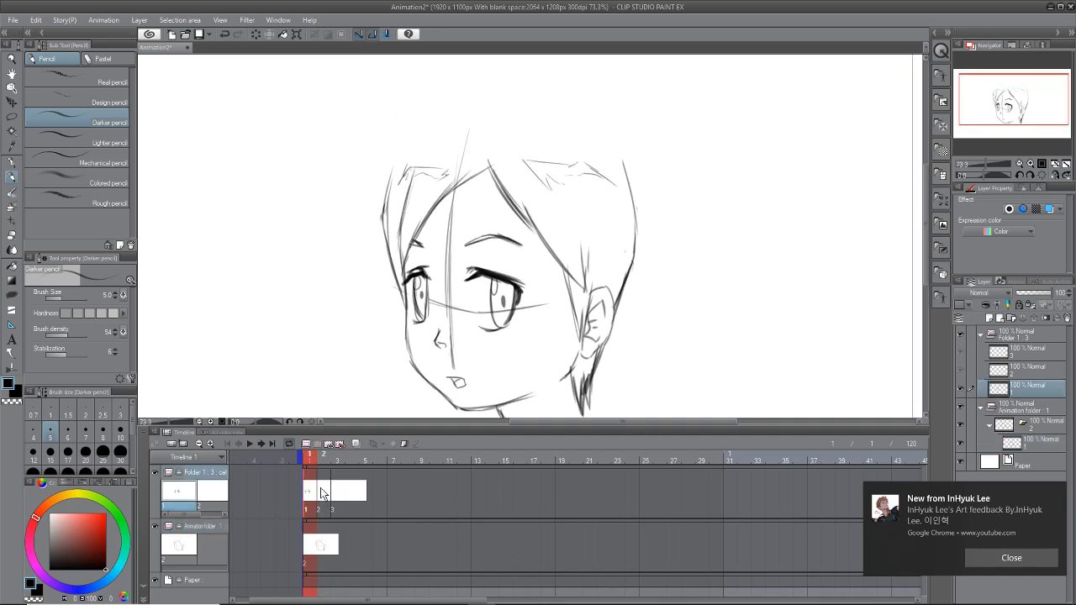
click(312, 493)
click(328, 497)
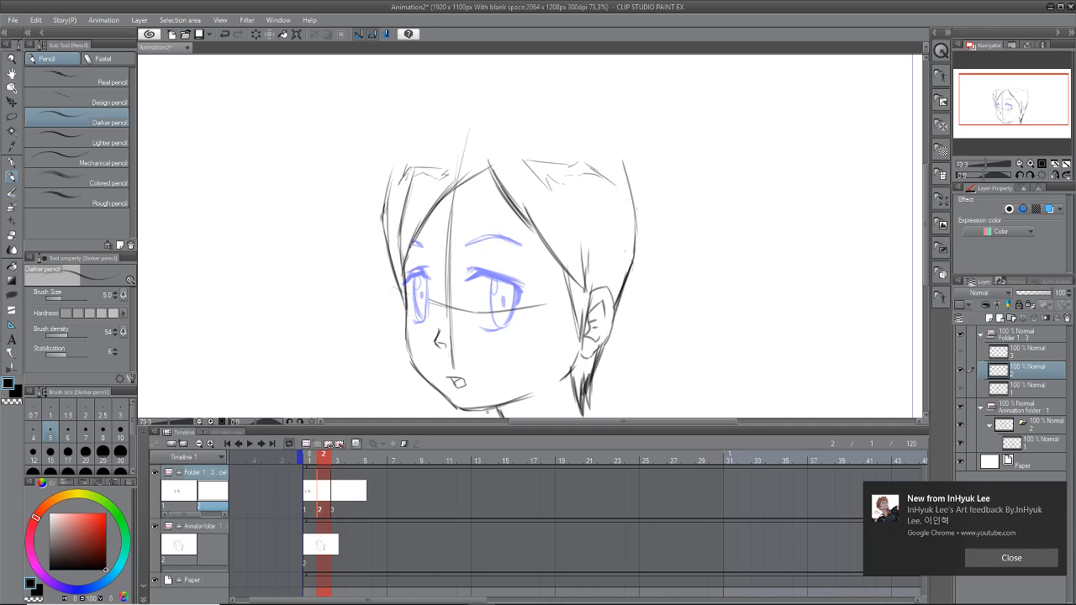
drag(665, 290, 675, 209)
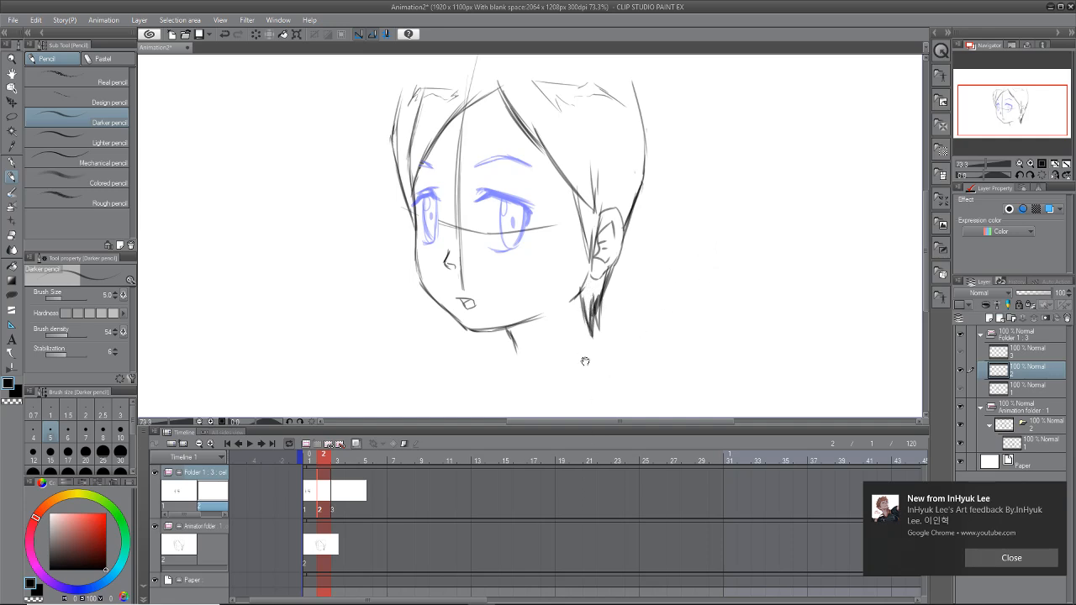
drag(685, 195, 686, 235)
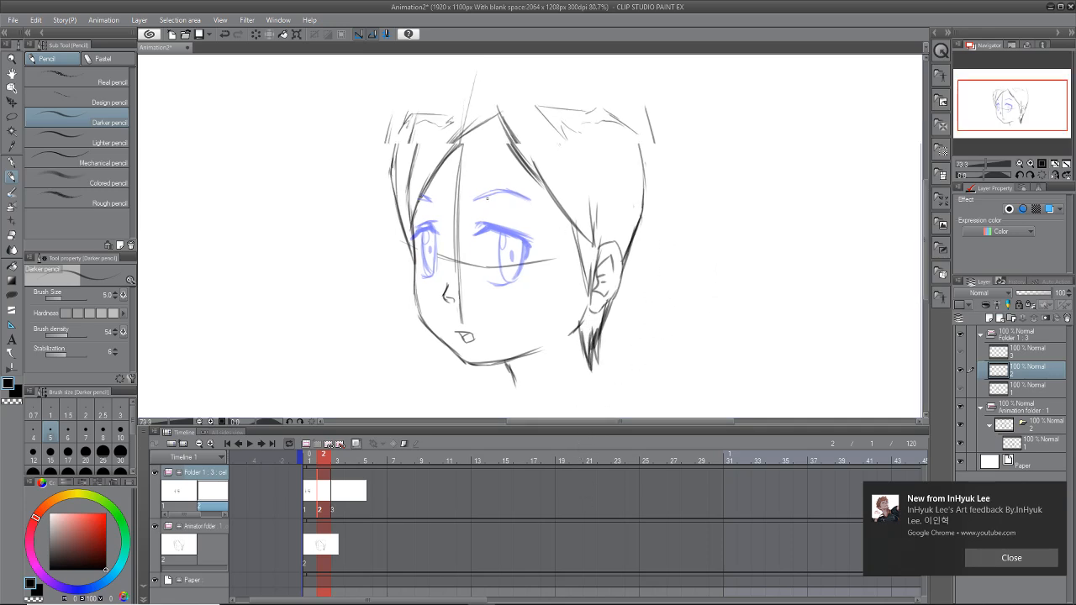
key(ctrl+plus)
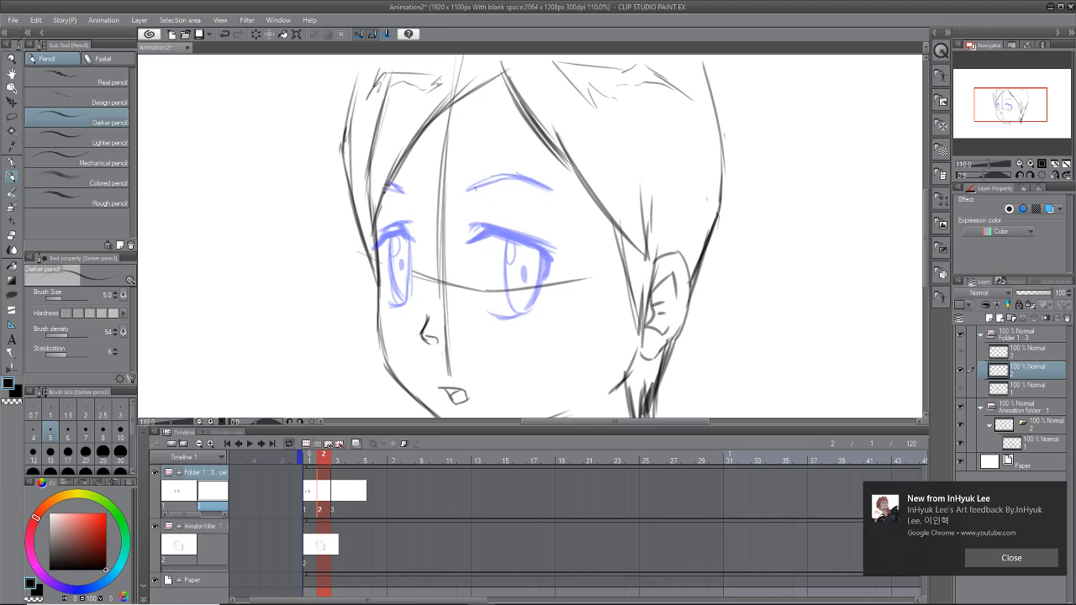
mouse_move(468, 191)
mouse_down()
mouse_move(514, 177)
mouse_move(496, 180)
mouse_move(553, 192)
mouse_up()
mouse_move(466, 191)
mouse_down()
mouse_move(519, 175)
mouse_move(556, 193)
mouse_up()
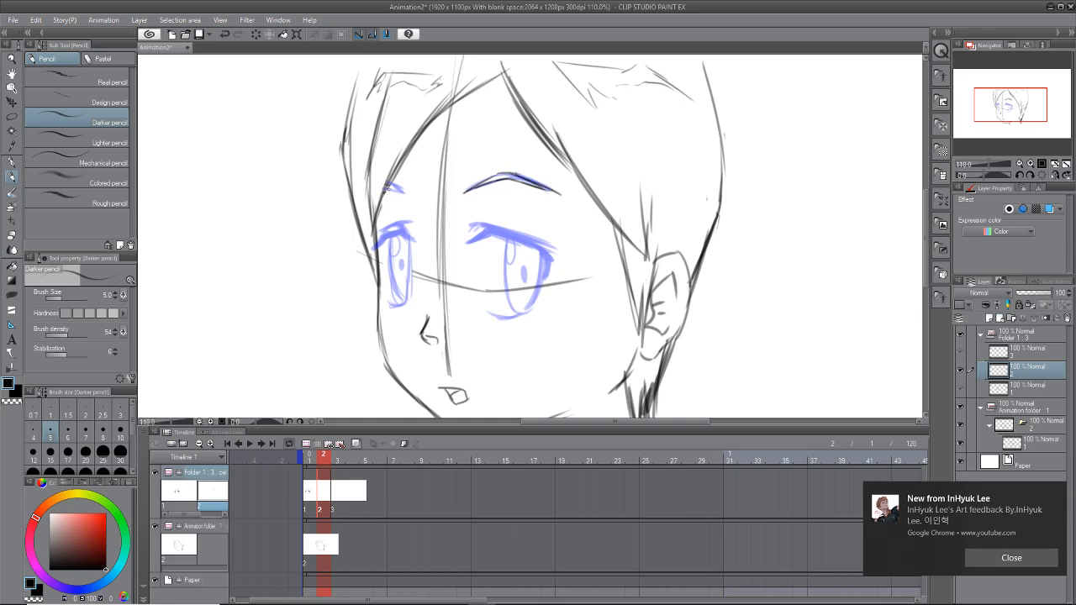
drag(383, 188, 402, 193)
drag(546, 188, 561, 194)
Step: Flip between frames 1, 2 and 3 of the facial-features folder to compare the eyebrow drawings
drag(646, 288, 626, 296)
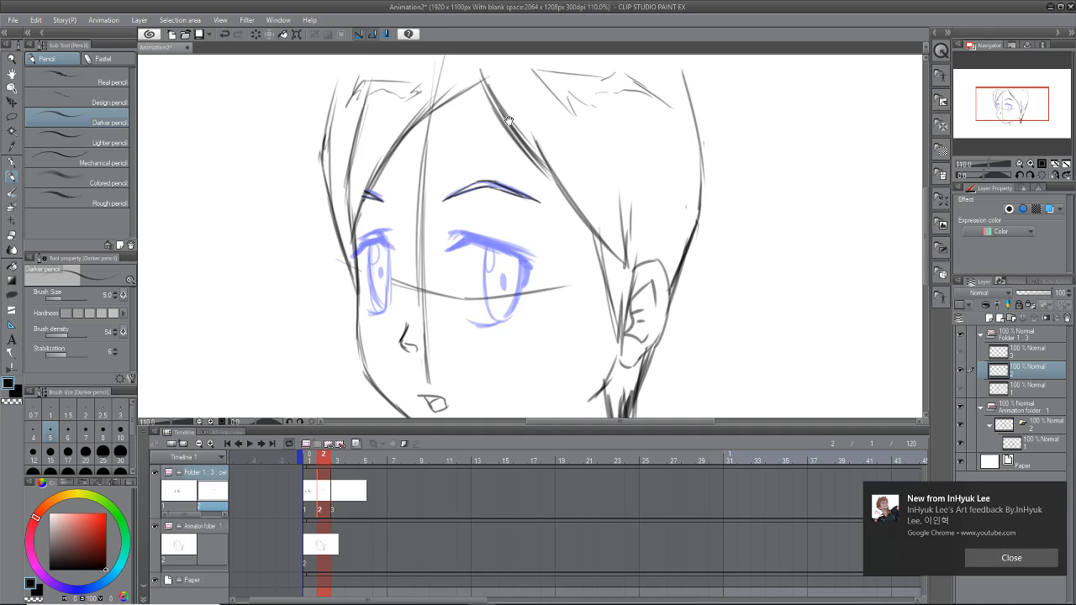
drag(674, 313, 698, 266)
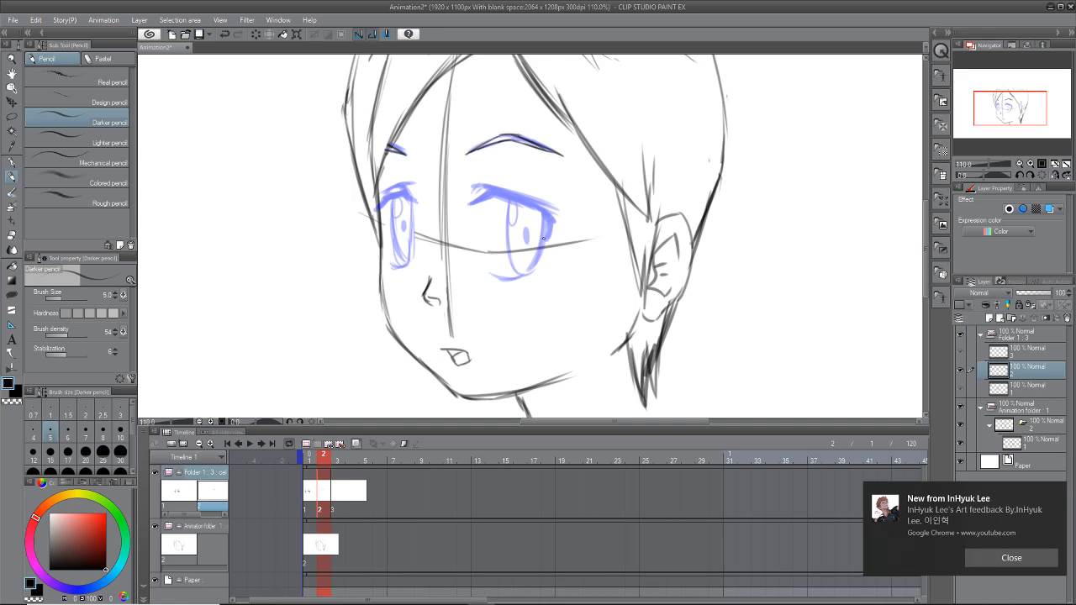
scroll(543, 238, up, 2)
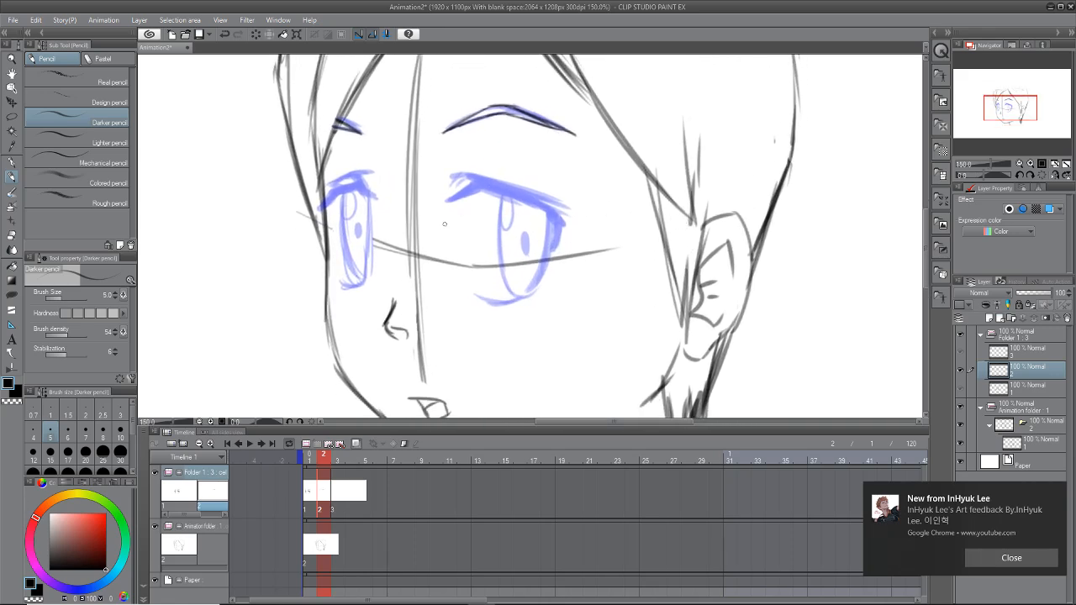
mouse_move(320, 457)
mouse_down()
mouse_move(303, 465)
mouse_move(353, 459)
mouse_move(308, 462)
mouse_move(323, 462)
mouse_up()
click(307, 485)
click(325, 486)
click(312, 493)
click(321, 492)
click(310, 494)
click(304, 497)
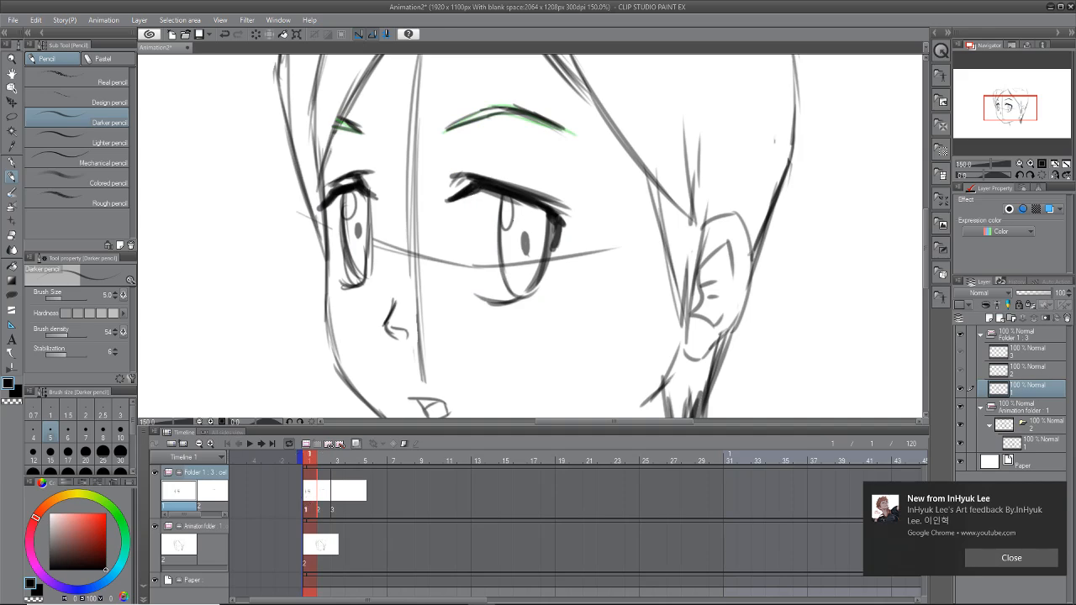
click(339, 497)
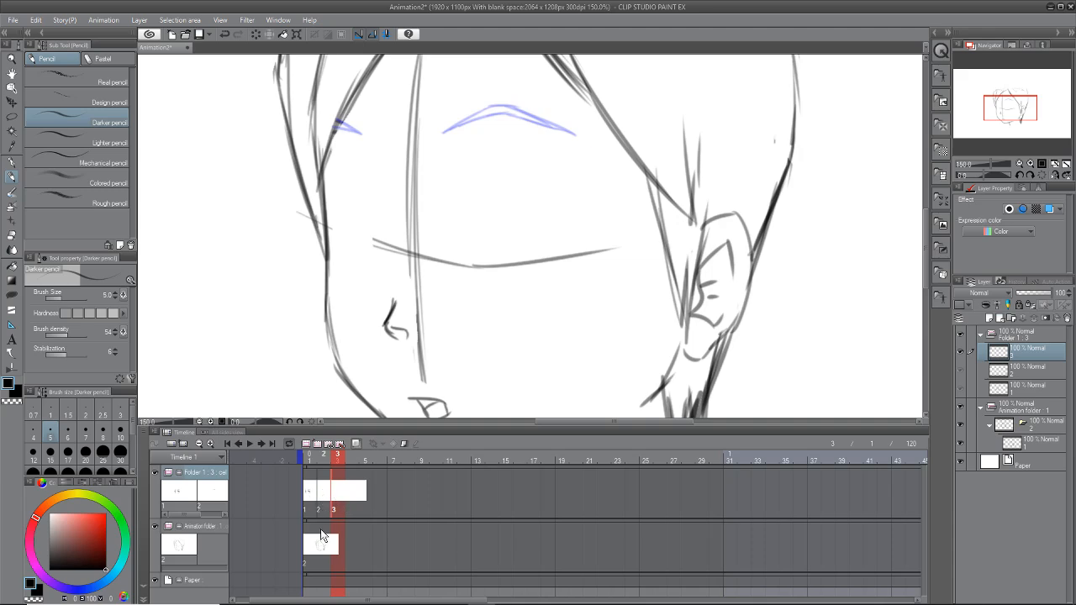
Step: Return to cel 2 and sketch the near eye's upper lash line lower than on the first frame
click(320, 499)
drag(452, 221, 465, 209)
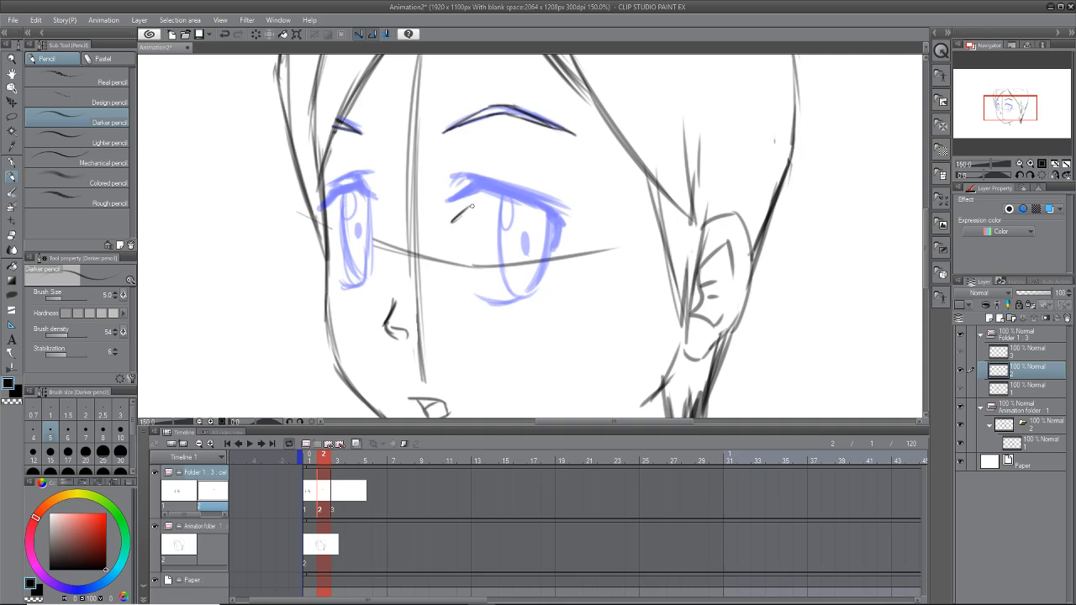
mouse_move(467, 210)
mouse_down()
mouse_move(563, 231)
mouse_move(464, 220)
mouse_move(456, 233)
mouse_move(533, 232)
mouse_up()
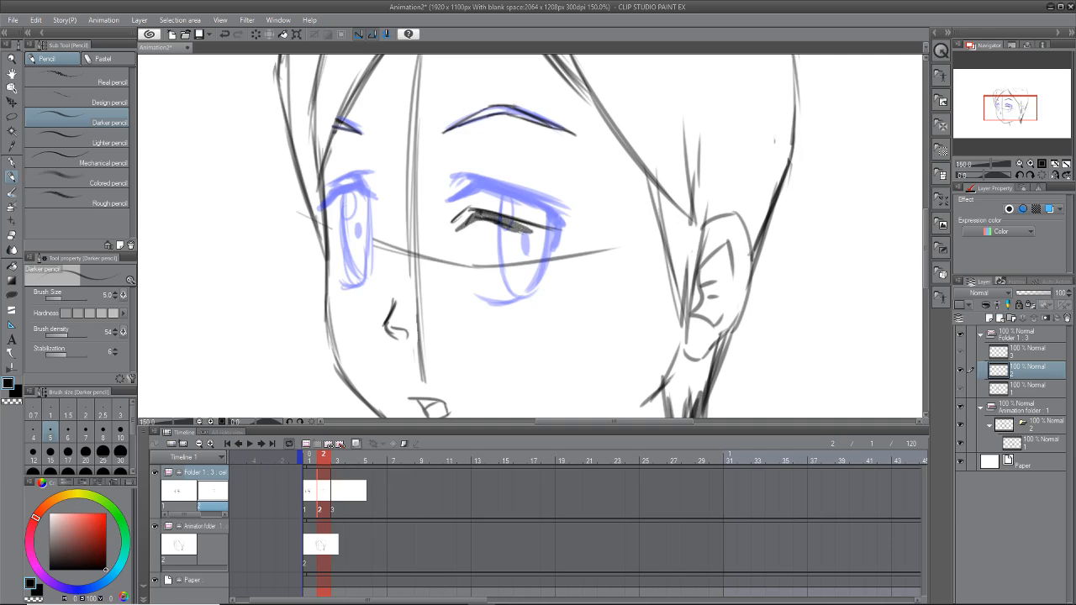
Step: Switch to the G-pen and thicken the near eye's lowered lash line on cel 2 into a solid black shape
click(11, 162)
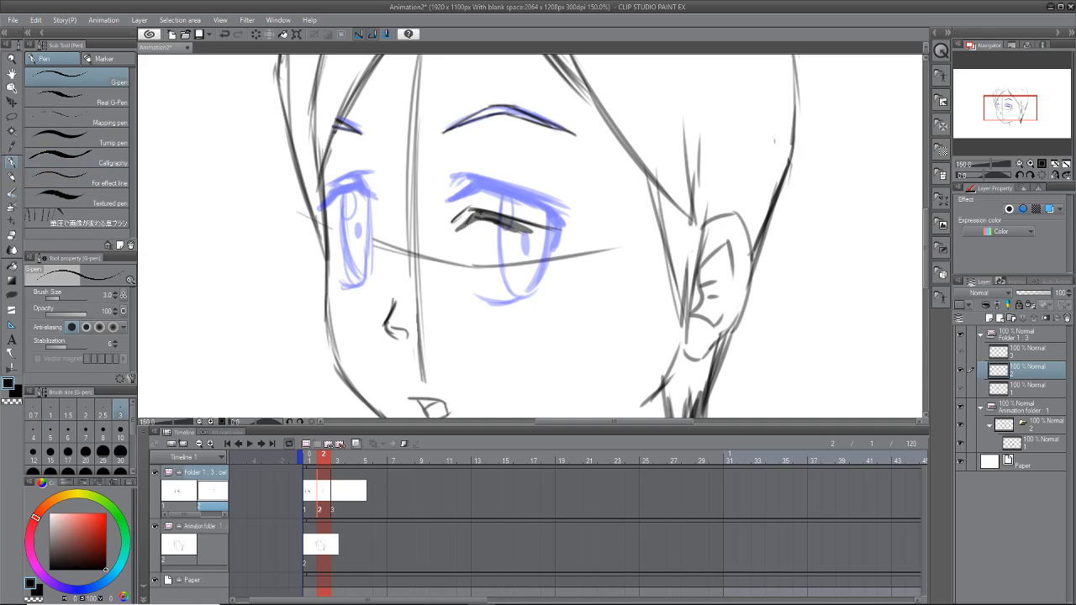
mouse_move(476, 216)
mouse_down()
mouse_move(457, 229)
mouse_move(537, 237)
mouse_up()
drag(480, 220, 535, 237)
drag(488, 217, 550, 240)
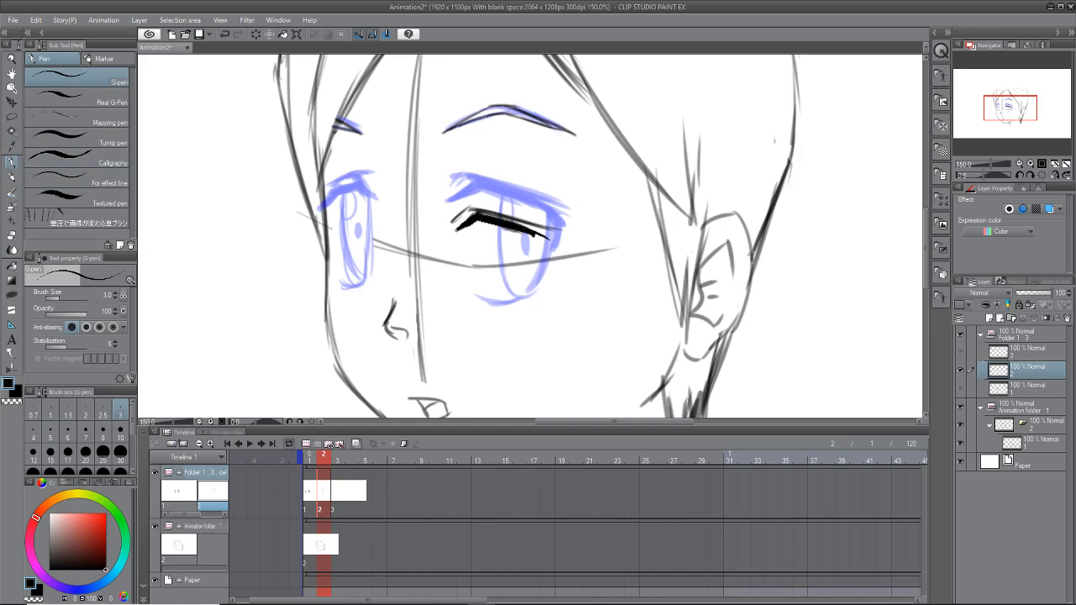
drag(481, 216, 555, 242)
drag(530, 229, 569, 244)
mouse_move(471, 210)
mouse_down()
mouse_move(450, 222)
mouse_move(483, 211)
mouse_move(576, 237)
mouse_up()
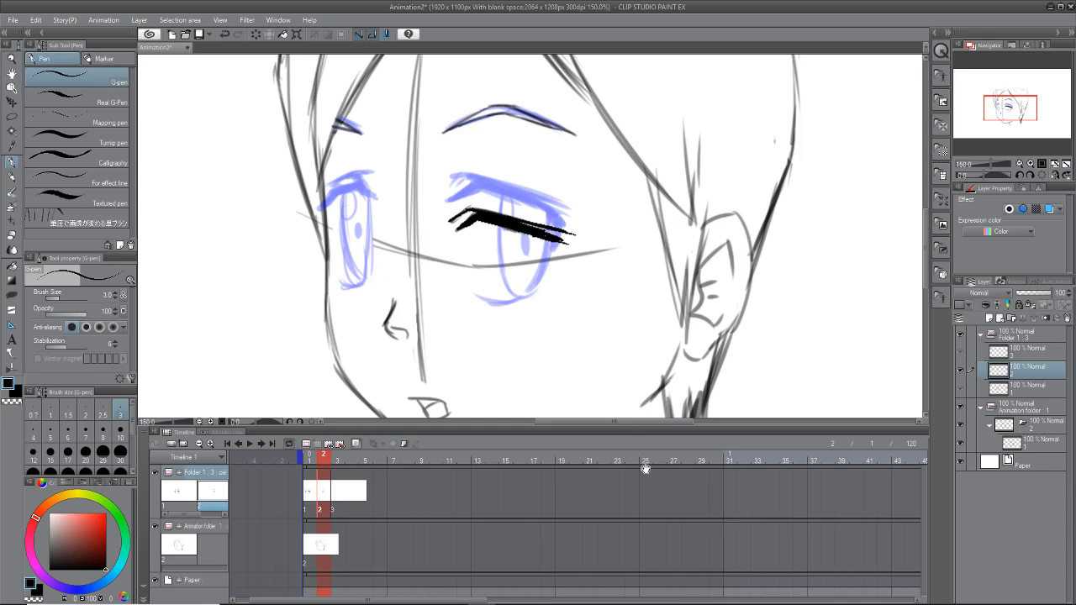
Step: Select cel 1 of the facial-features folder, fit the whole canvas in view and turn off onion skin
click(1020, 391)
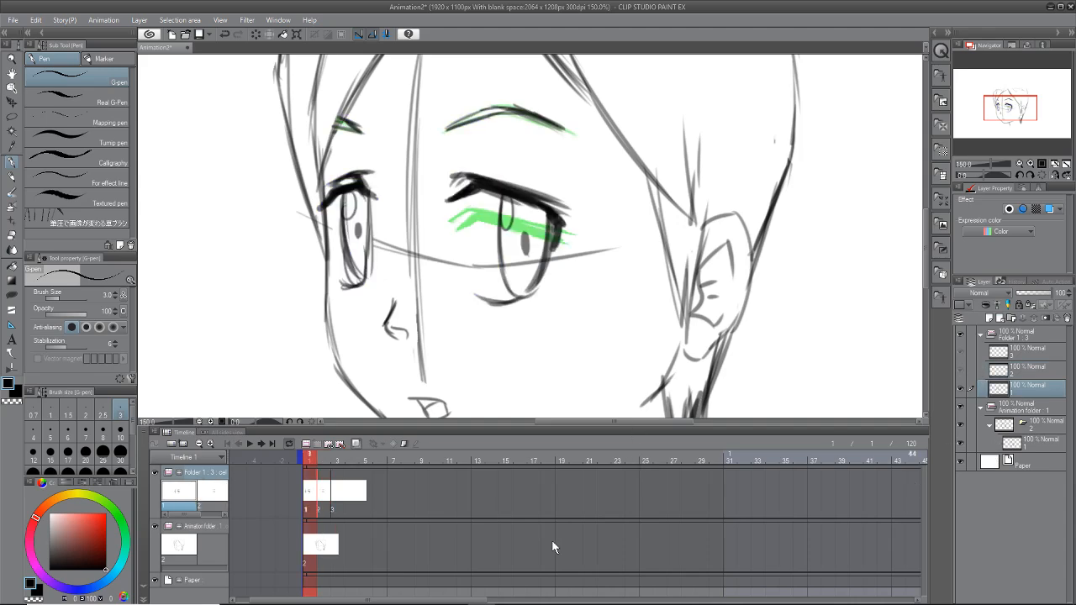
click(1066, 166)
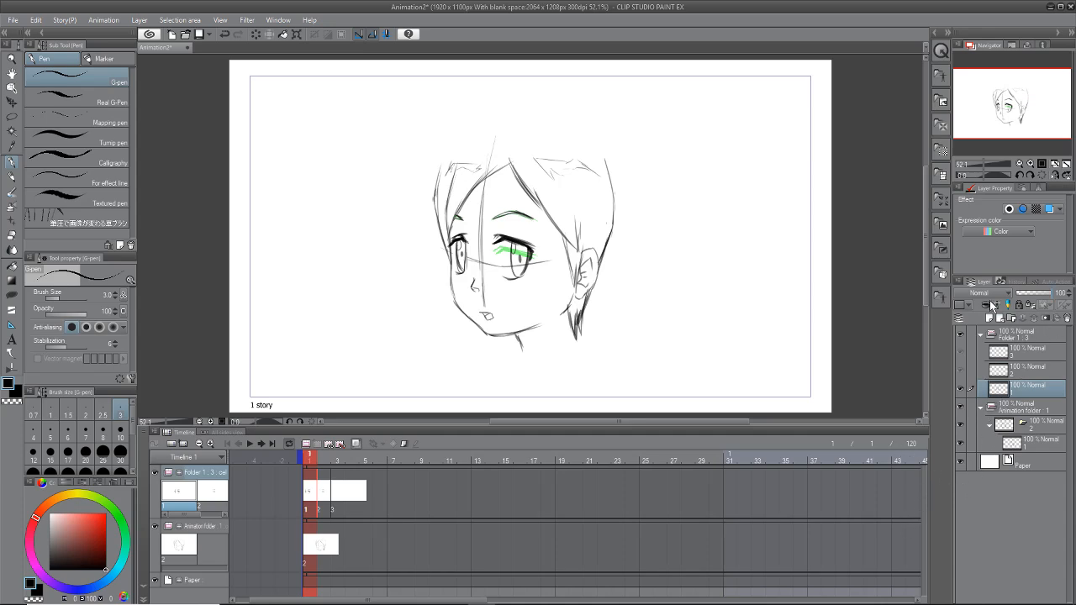
click(355, 444)
Step: Set the G-pen brush size to 52.1, undo the last action and reselect cel 1 of the facial-features folder
click(67, 298)
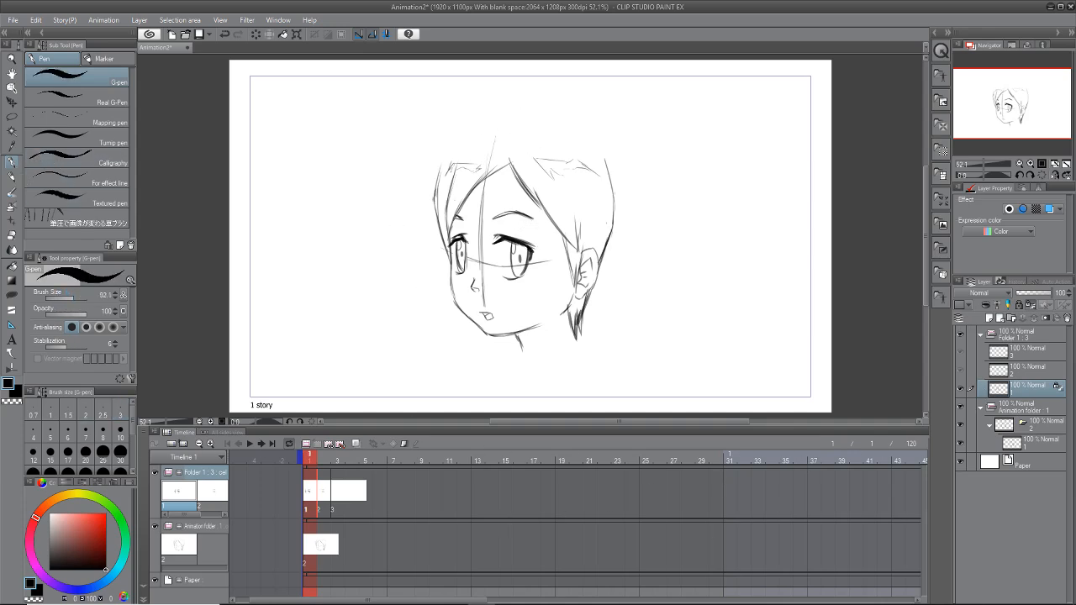
key(ctrl+z)
click(312, 545)
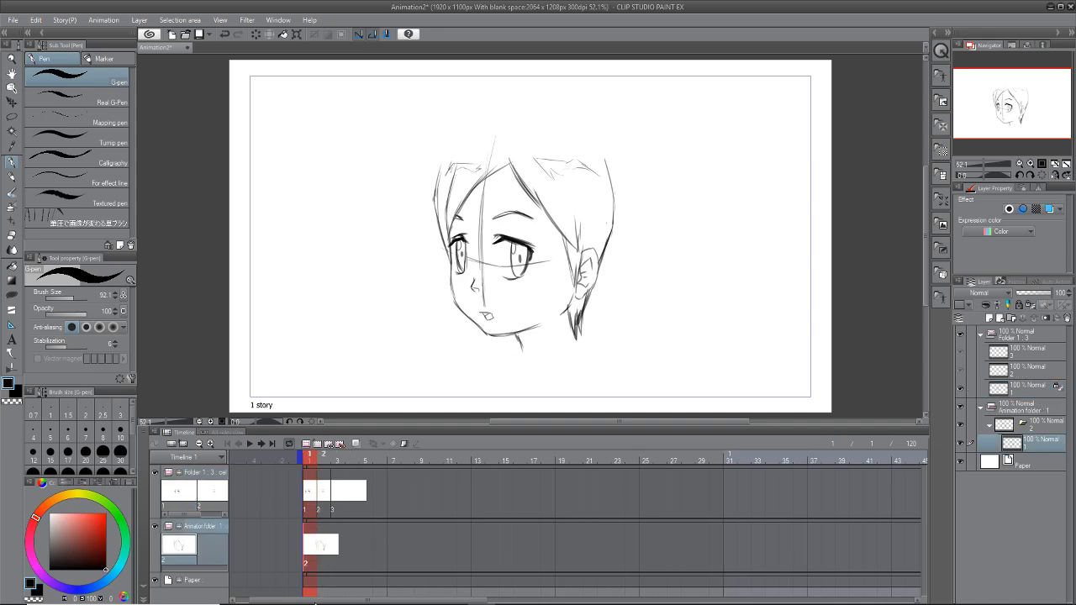
click(310, 493)
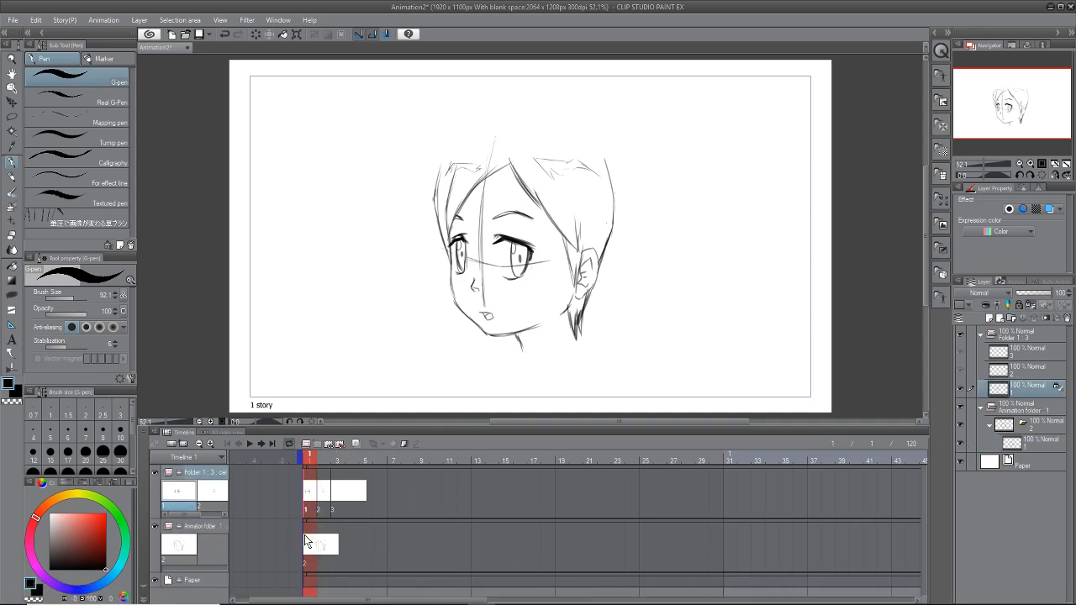
Step: Select the head drawing's layer and the facial-features cels in turn to compare which drawing each one holds
click(1039, 448)
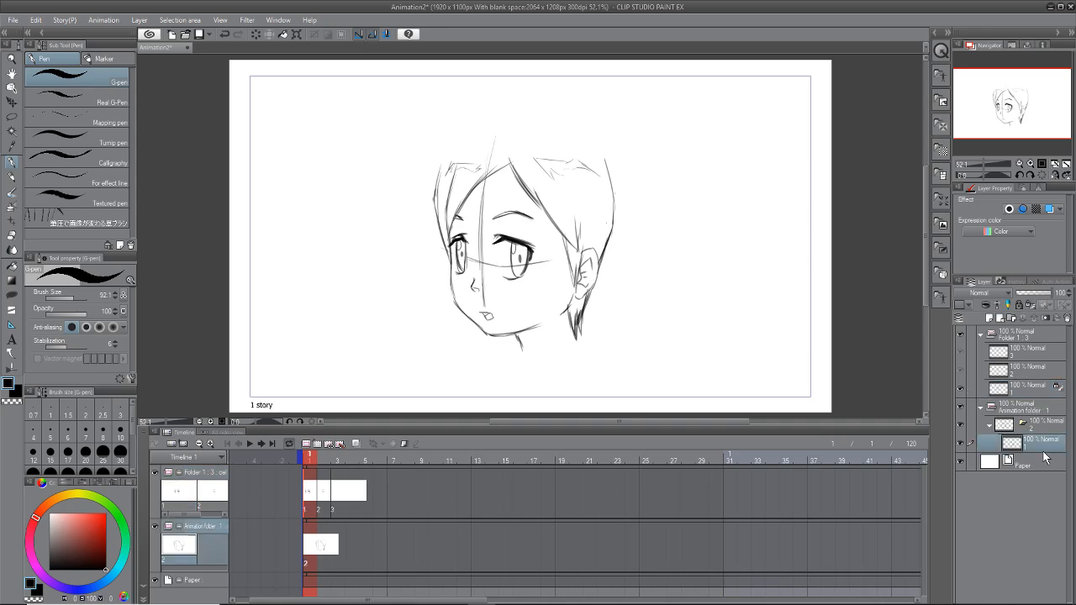
click(1035, 389)
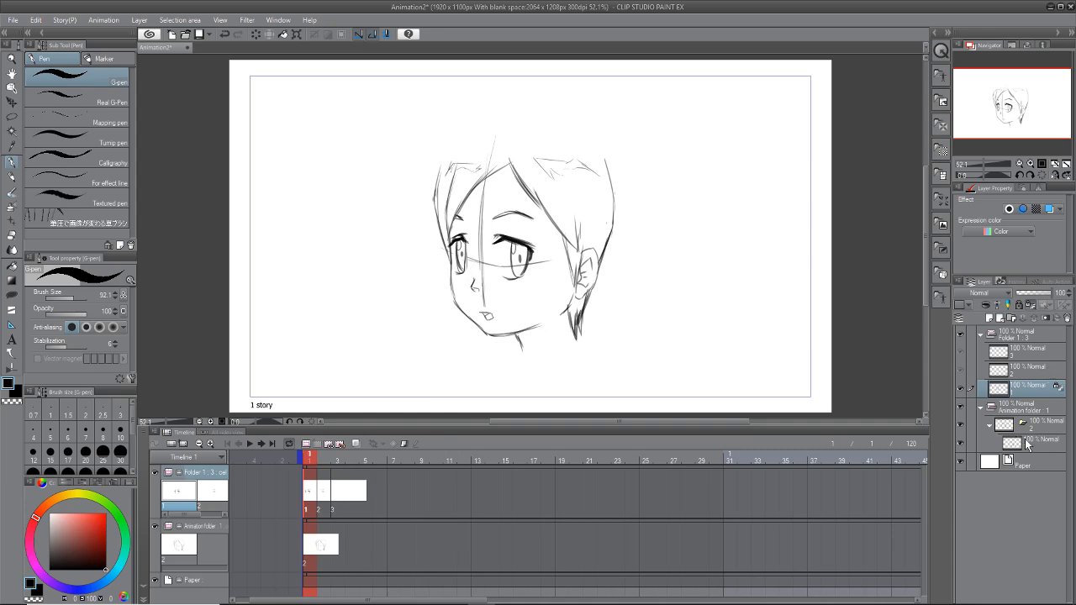
click(1026, 450)
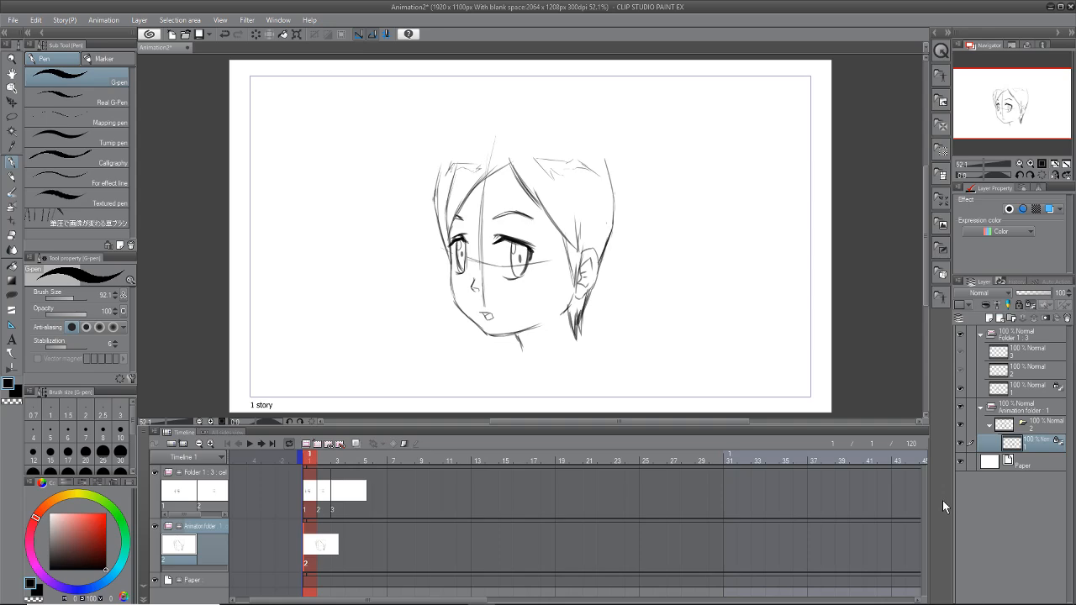
click(1041, 392)
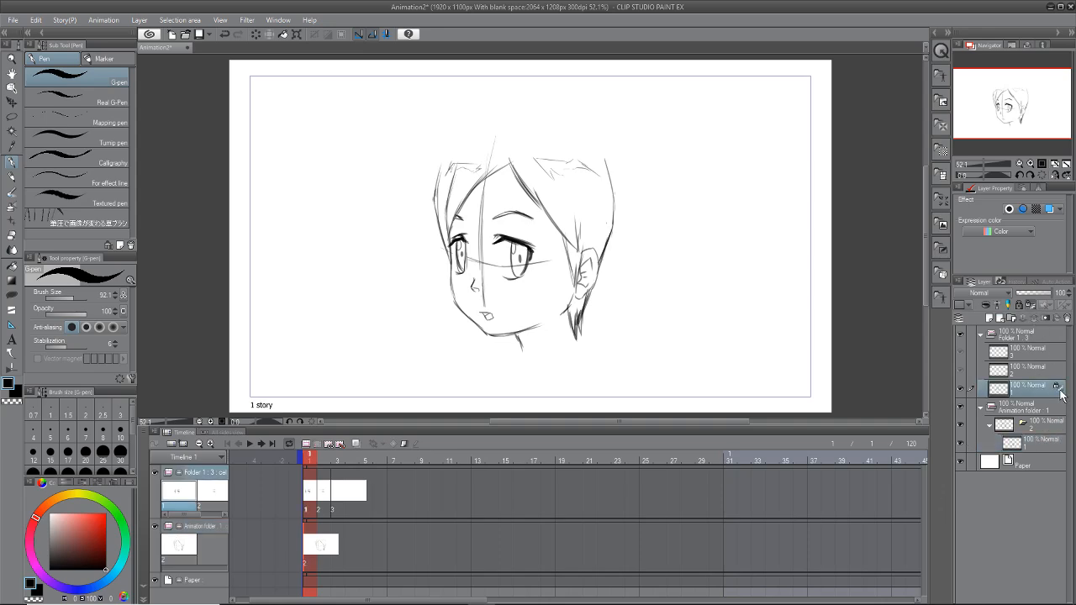
click(1018, 371)
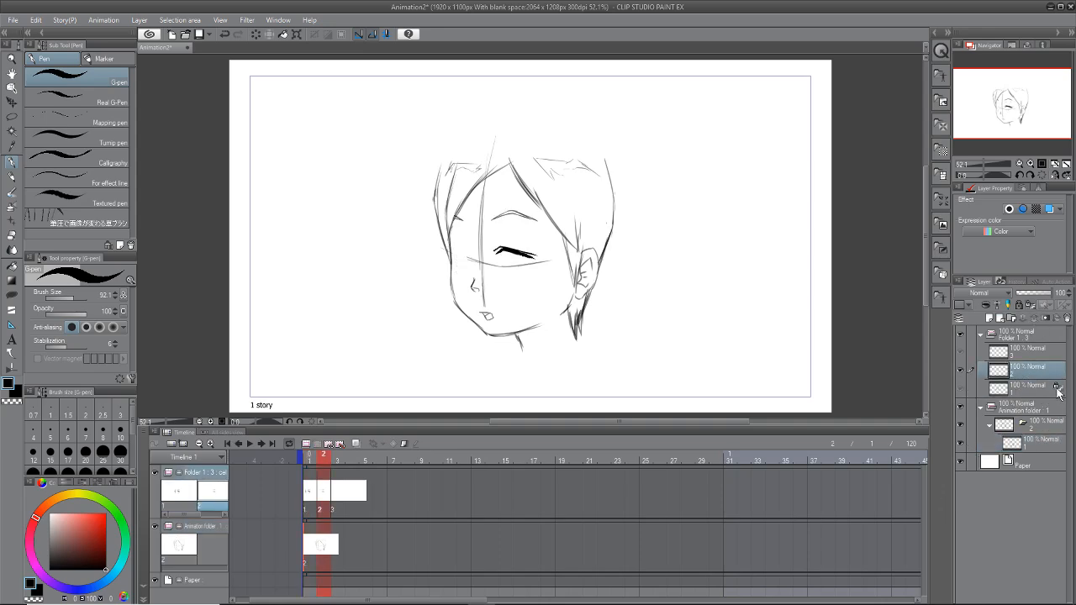
click(1056, 393)
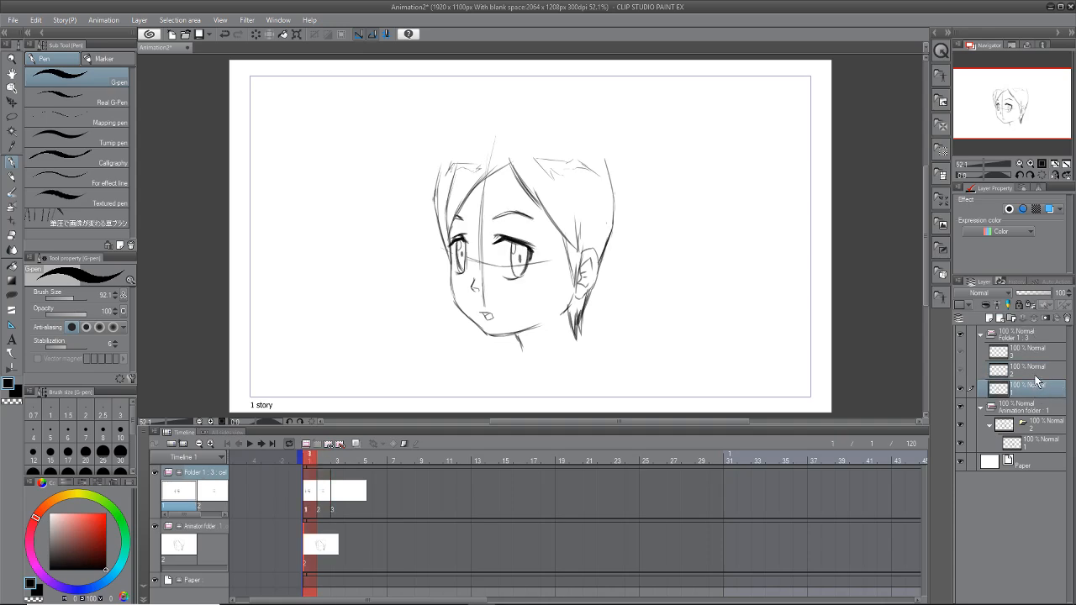
Step: Turn on onion skin for cel 2 of the facial-features folder and set the G-pen brush size to 4
click(1033, 377)
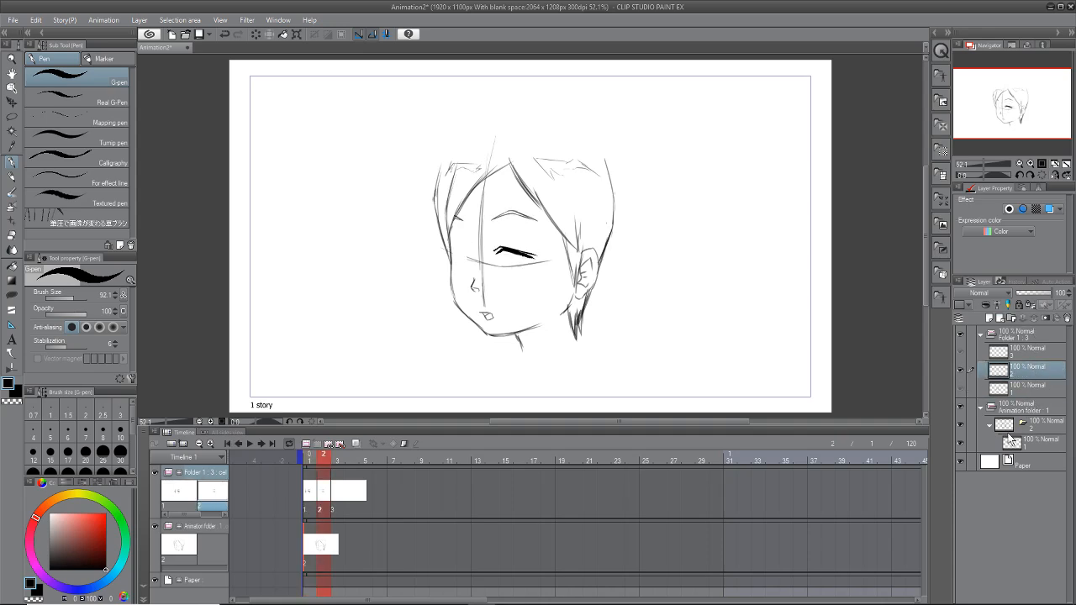
click(355, 443)
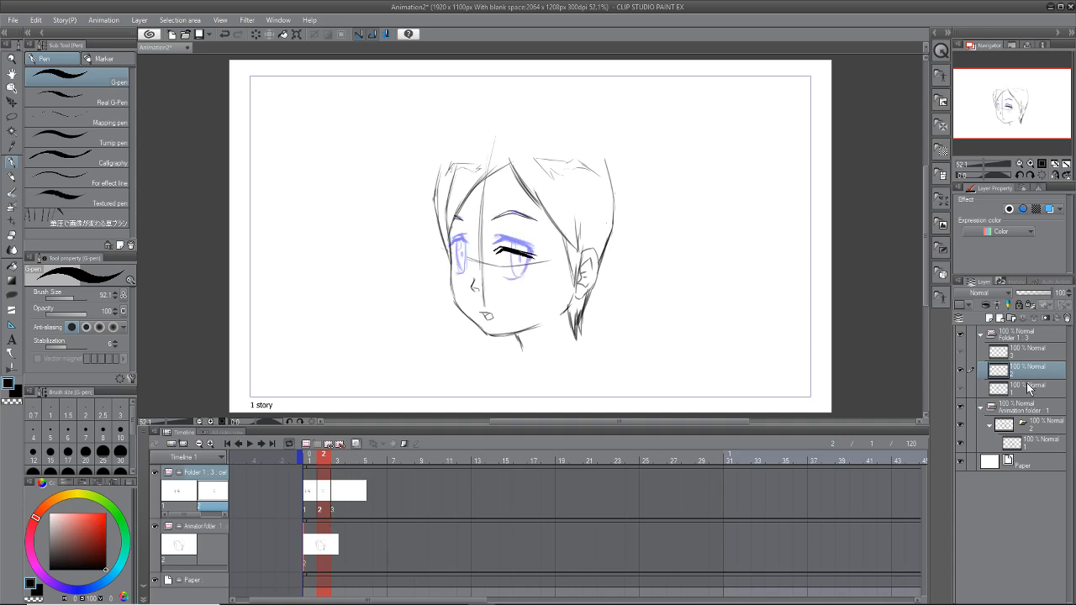
scroll(548, 255, up, 2)
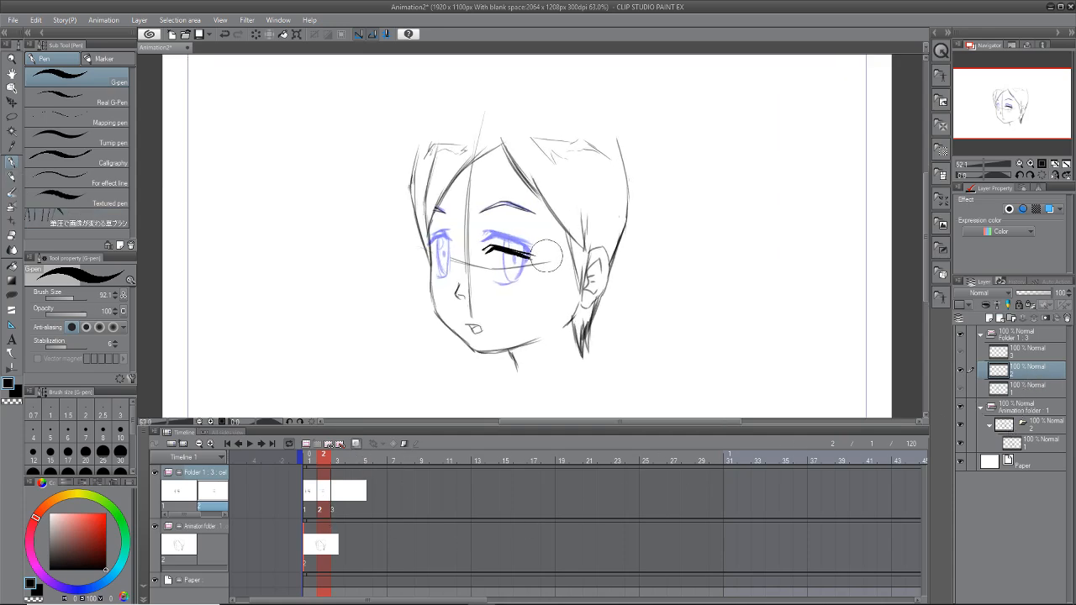
click(33, 429)
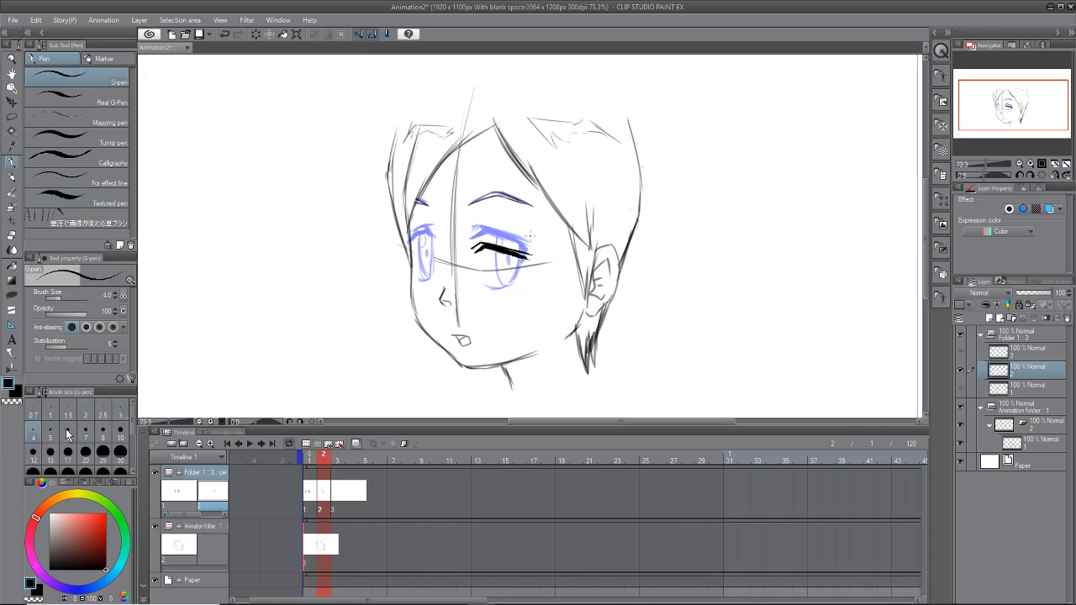
Step: Draw the near eye's lower lid, iris and pupil beneath the lowered lash line on cel 2, using the onion skin as a guide
scroll(559, 242, up, 4)
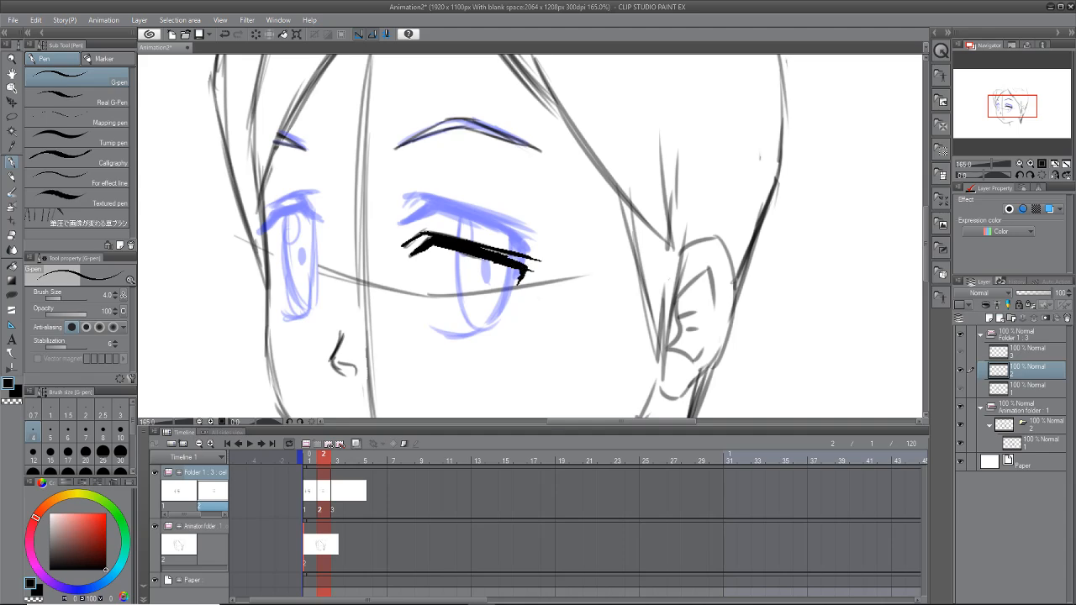
drag(671, 327, 674, 290)
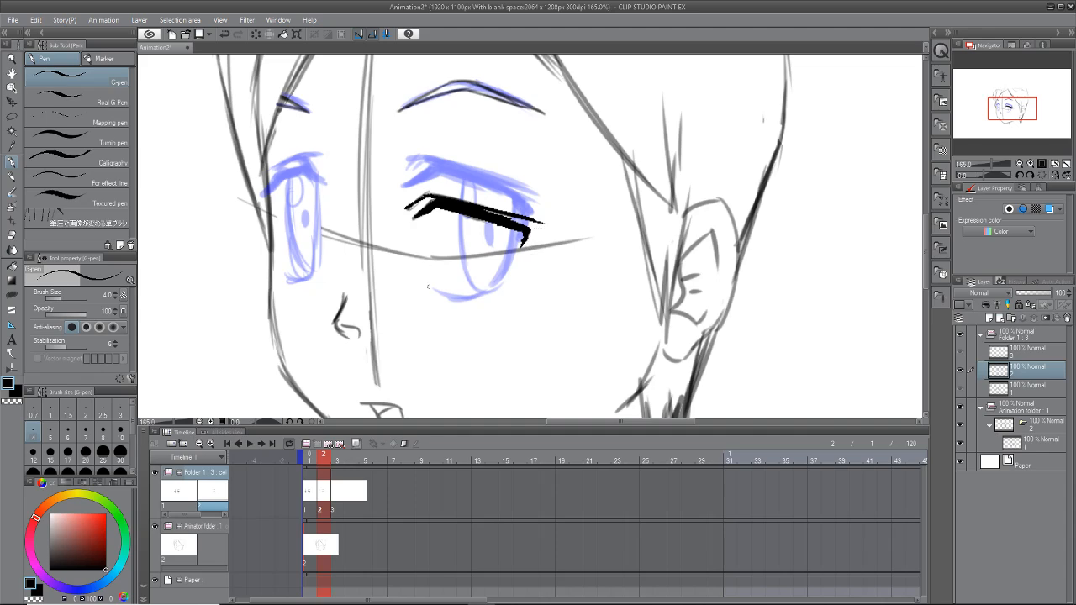
drag(429, 289, 489, 292)
key(ctrl+z)
key(ctrl+z)
mouse_move(460, 214)
mouse_down()
mouse_move(471, 275)
mouse_move(489, 295)
mouse_up()
mouse_move(521, 231)
mouse_down()
mouse_move(510, 265)
mouse_move(485, 286)
mouse_up()
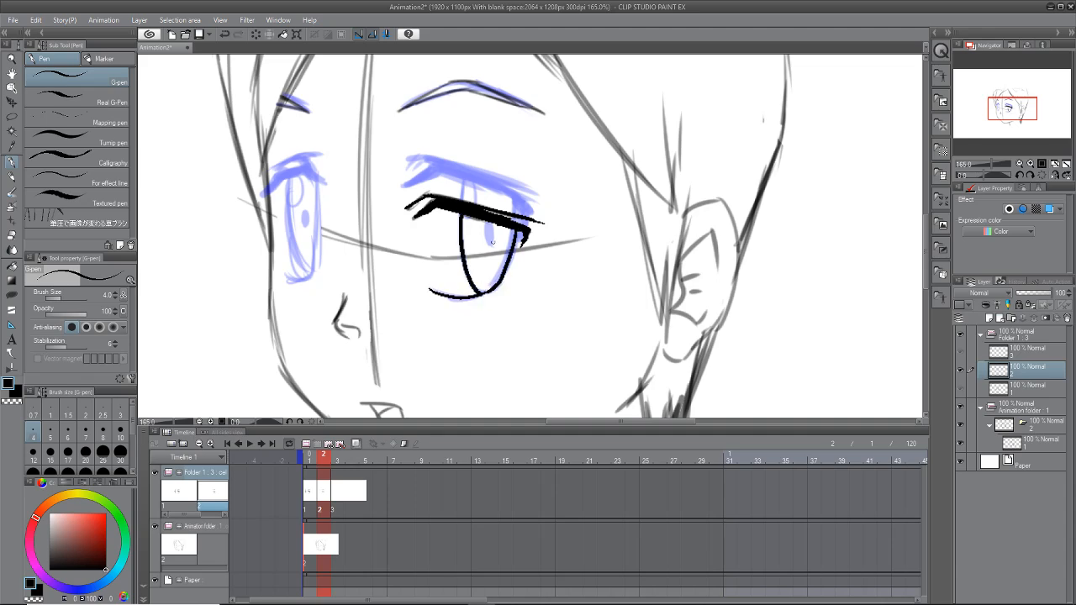
drag(493, 241, 491, 244)
Step: Draw the far eye's upper lash line on cel 2, lower than the onion-skinned one and thickened into a solid shape
drag(615, 300, 651, 291)
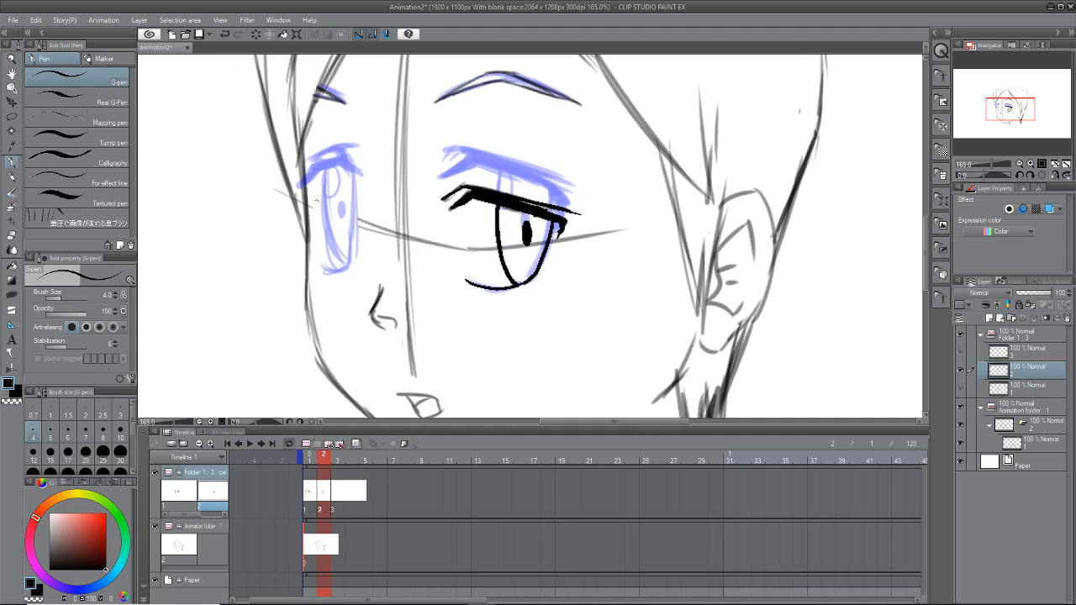
mouse_move(313, 208)
mouse_down()
mouse_move(364, 192)
mouse_move(350, 199)
mouse_move(360, 201)
mouse_up()
key(ctrl+z)
drag(316, 209, 348, 201)
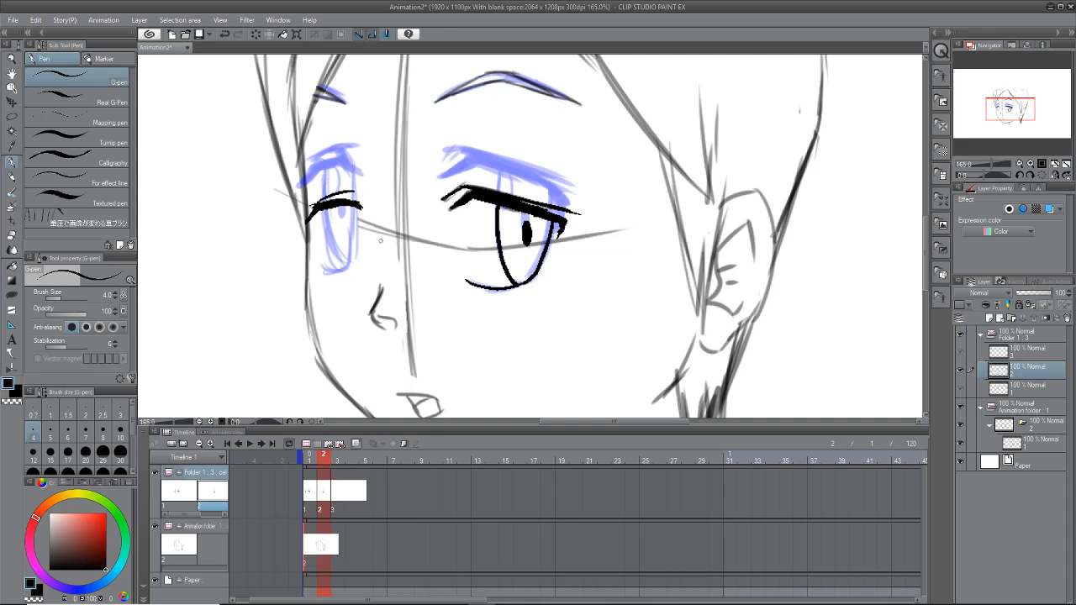
Step: Draw the far eye's lower lid, iris and pupil below its lowered lash line on cel 2
mouse_move(508, 276)
mouse_down()
mouse_move(510, 265)
mouse_move(529, 279)
mouse_up()
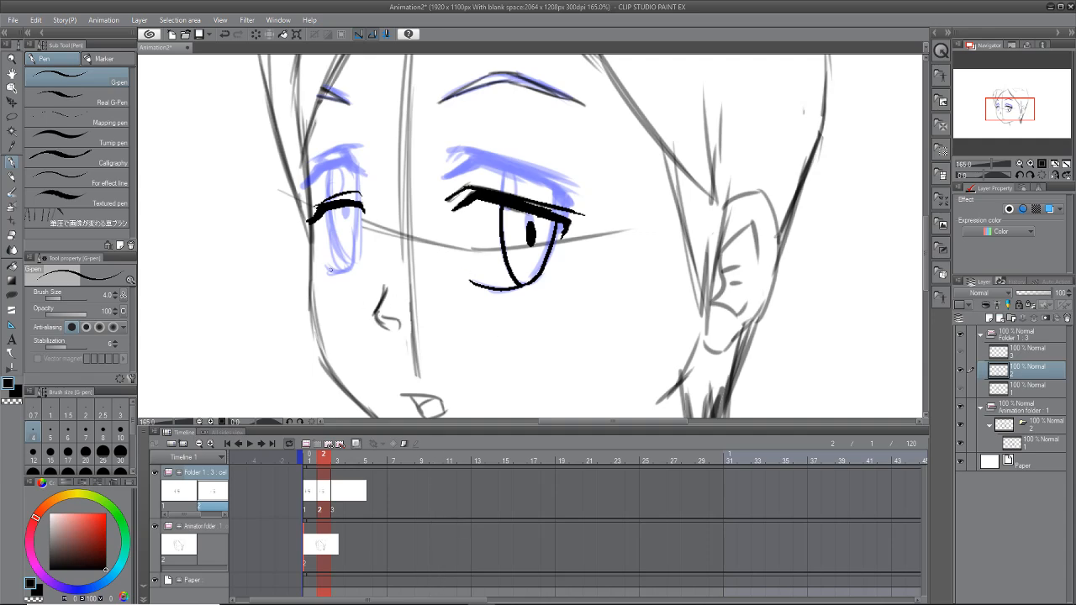
drag(327, 271, 356, 266)
drag(331, 208, 345, 264)
key(ctrl+z)
drag(330, 209, 346, 267)
drag(358, 214, 351, 271)
drag(345, 220, 342, 218)
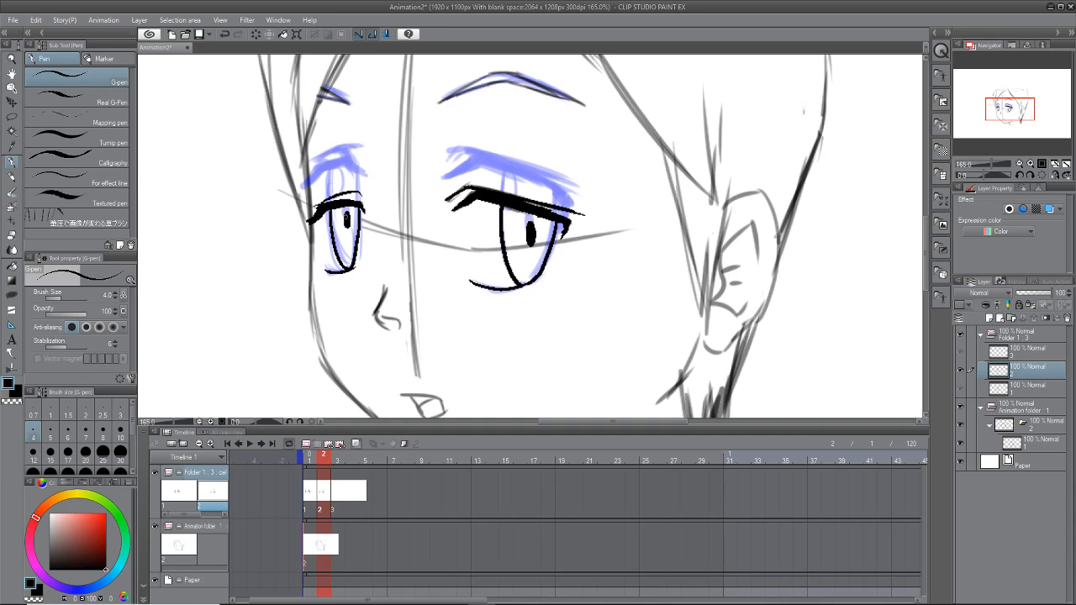
Step: Go to frame 3 and draw both eyebrows on cel 3, closely following the onion-skinned eyebrows
drag(720, 307, 743, 274)
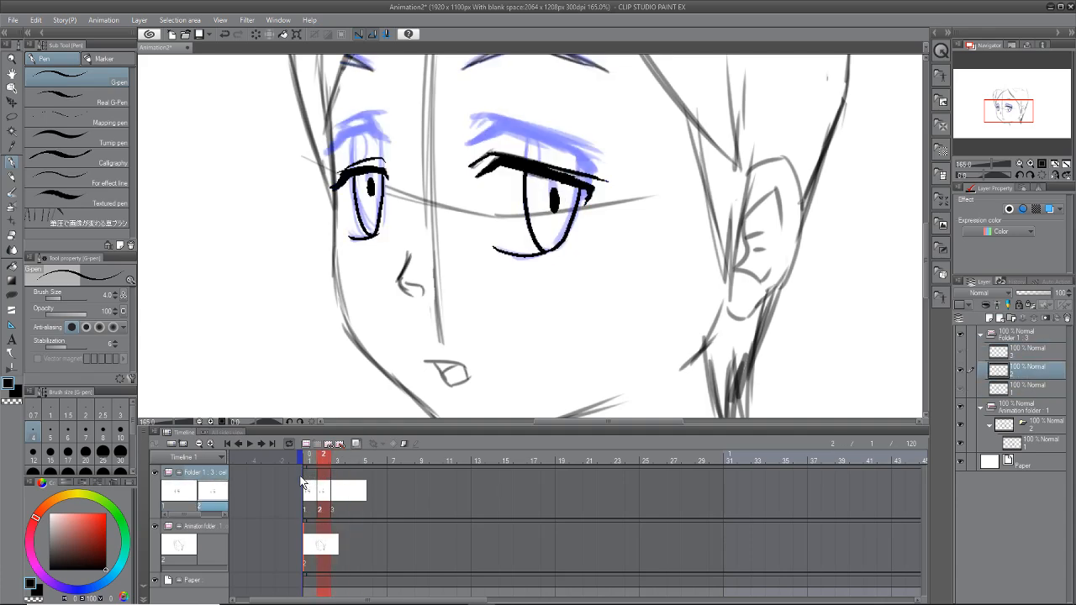
click(349, 489)
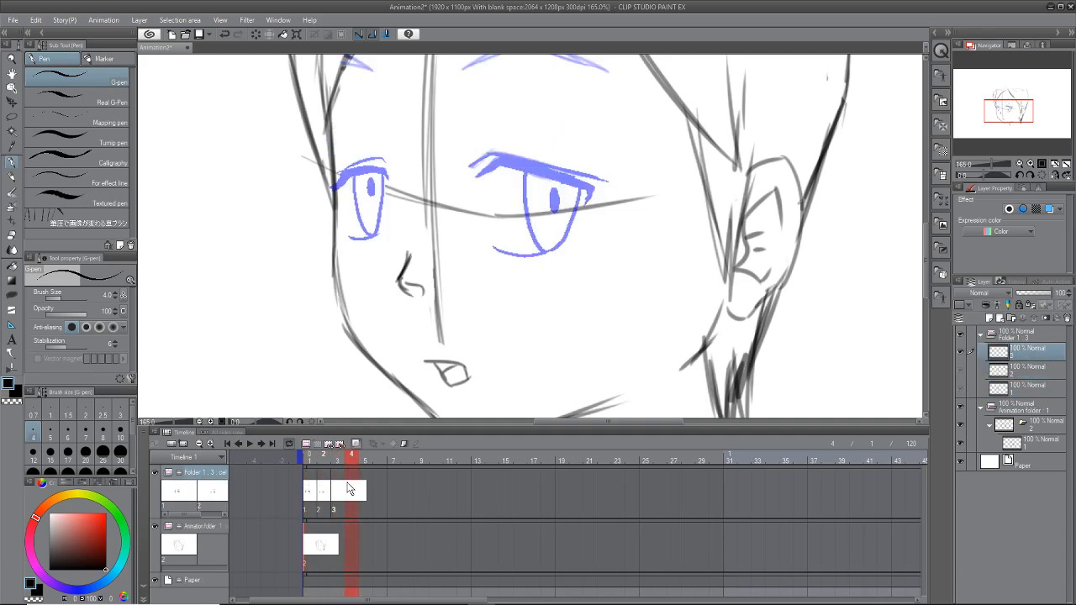
click(341, 490)
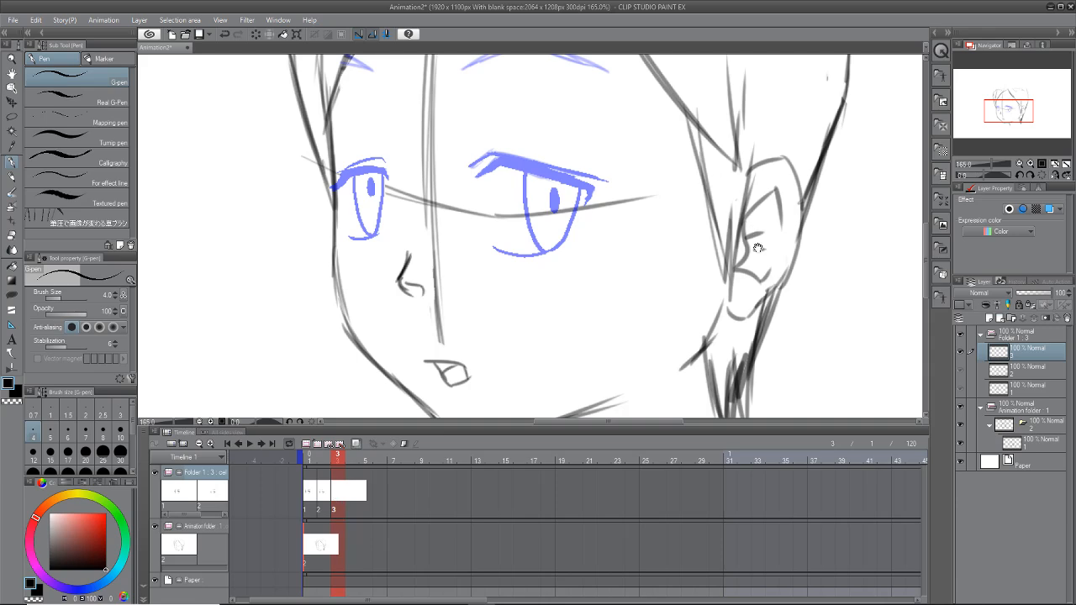
drag(758, 248, 758, 354)
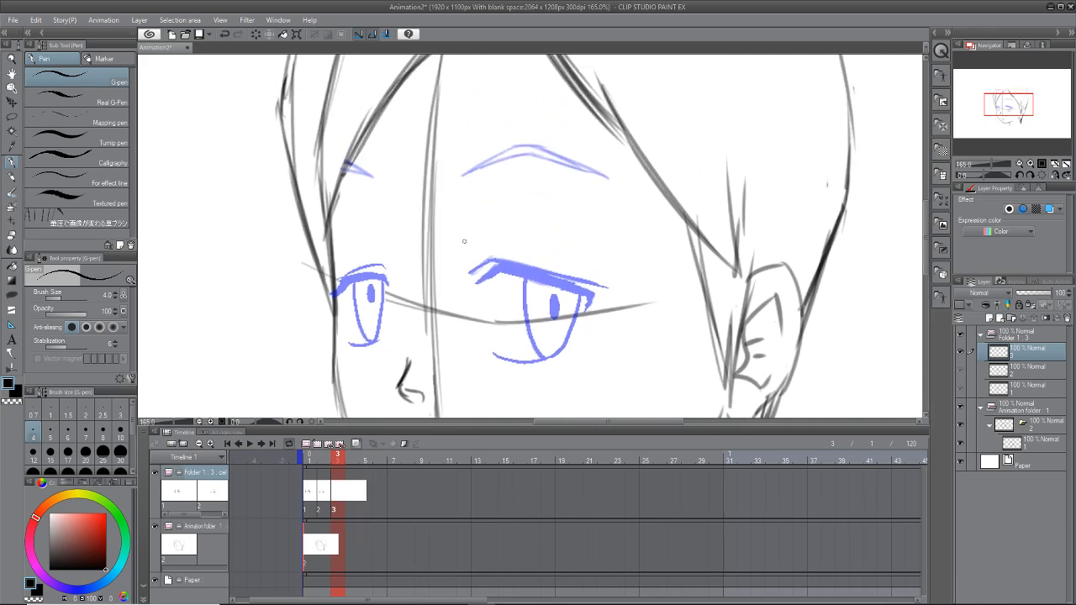
drag(464, 176, 524, 159)
key(ctrl+z)
mouse_move(463, 176)
mouse_down()
mouse_move(532, 157)
mouse_move(601, 186)
mouse_move(573, 172)
mouse_move(606, 178)
mouse_move(461, 177)
mouse_move(514, 148)
mouse_move(607, 180)
mouse_up()
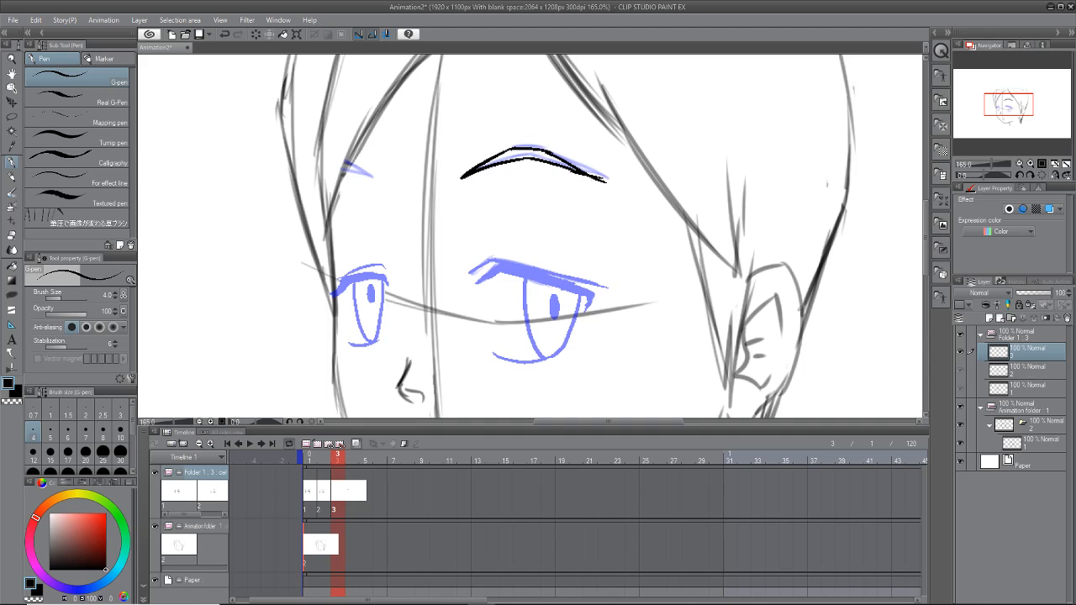
drag(341, 174, 376, 178)
Step: Draw the near eye's closed lash line at lower-lid height on cel 3, then turn off onion skin and fit the whole canvas
drag(670, 329, 689, 246)
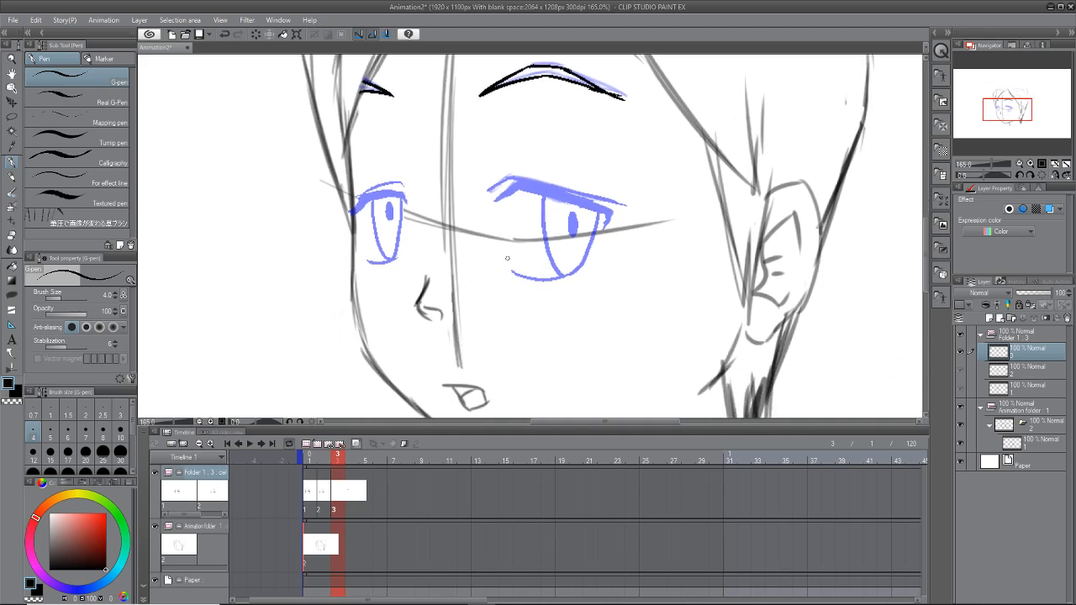
drag(518, 257, 591, 269)
drag(507, 271, 599, 274)
drag(488, 272, 579, 280)
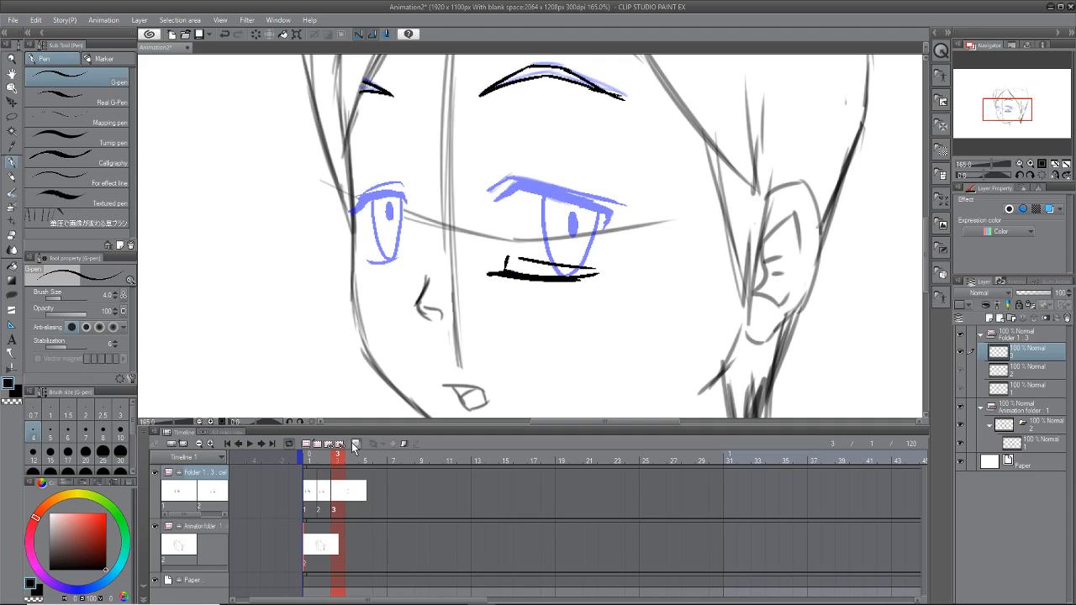
click(355, 444)
click(1066, 164)
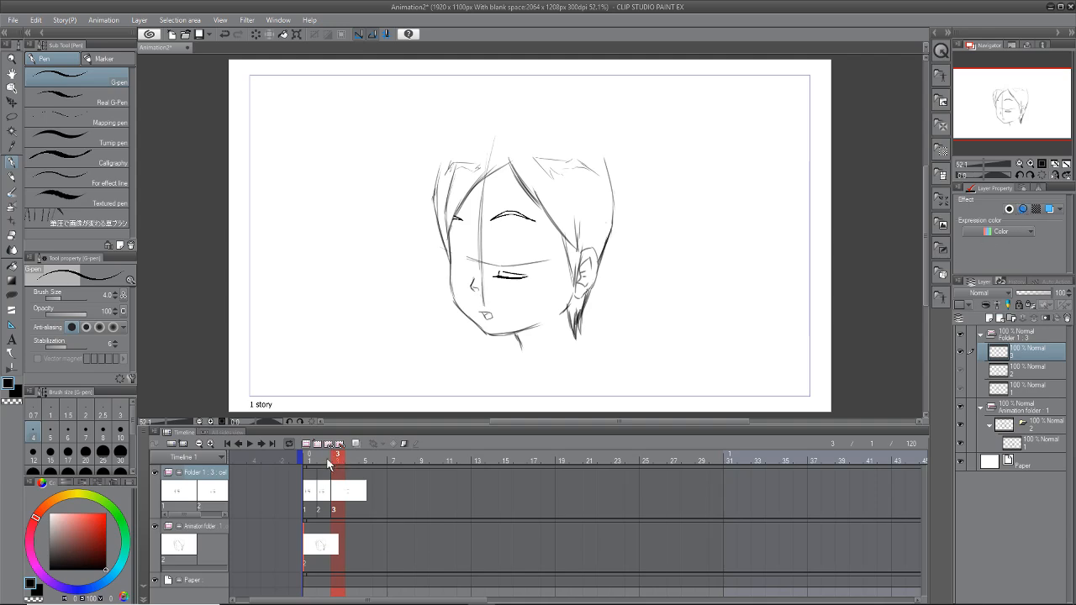
Step: Flip back and forth through frames 1 to 3 to check how the blink reads
mouse_move(327, 459)
mouse_down()
mouse_move(306, 475)
mouse_move(343, 480)
mouse_move(293, 473)
mouse_move(360, 492)
mouse_move(311, 492)
mouse_move(368, 494)
mouse_move(308, 490)
mouse_move(349, 497)
mouse_move(311, 494)
mouse_move(336, 499)
mouse_up()
click(327, 496)
click(312, 494)
click(326, 494)
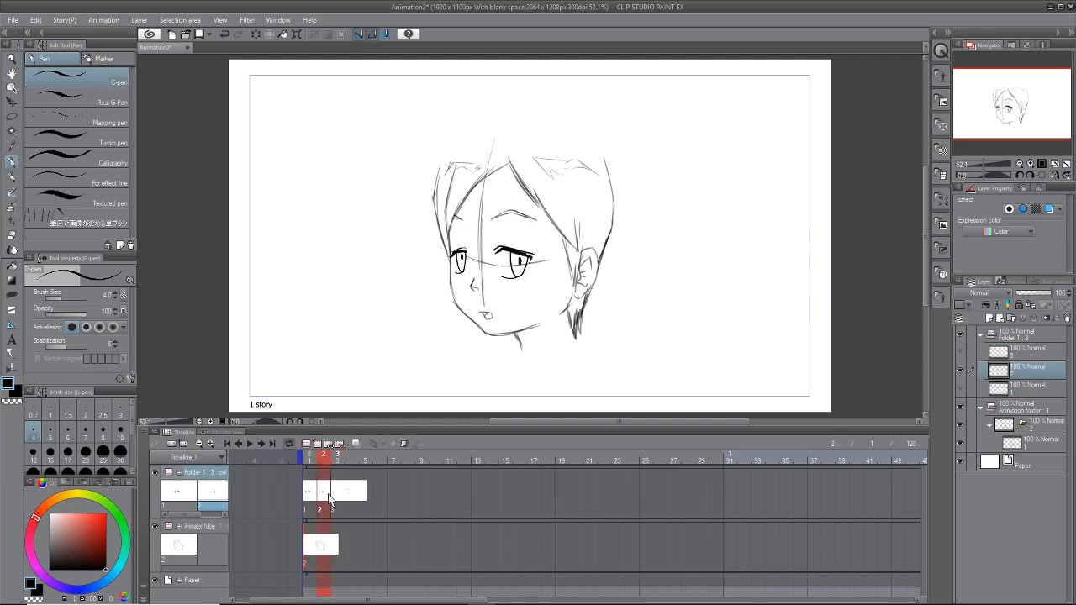
click(334, 496)
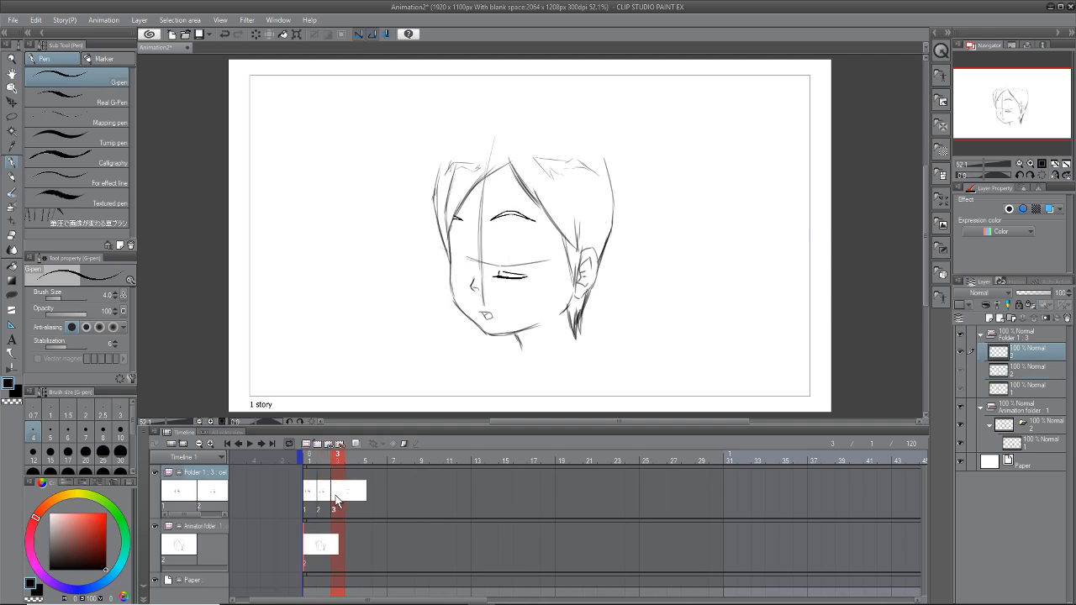
click(322, 500)
click(334, 502)
Step: Lasso both eyebrows on cel 3, move them slightly down with Scale up/Scale down/Rotate and deselect
scroll(517, 271, up, 3)
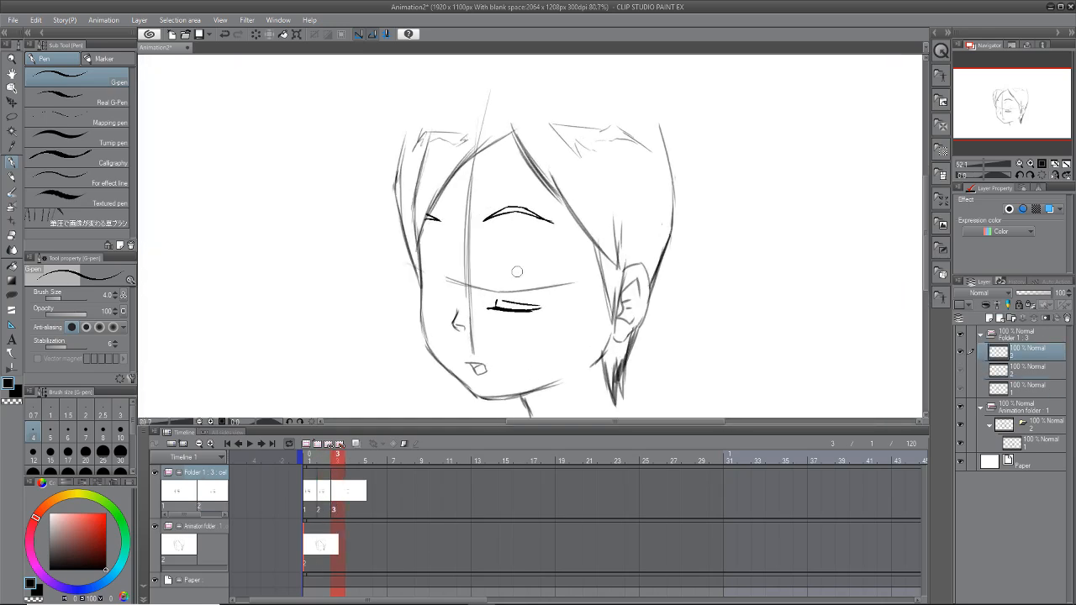
click(13, 118)
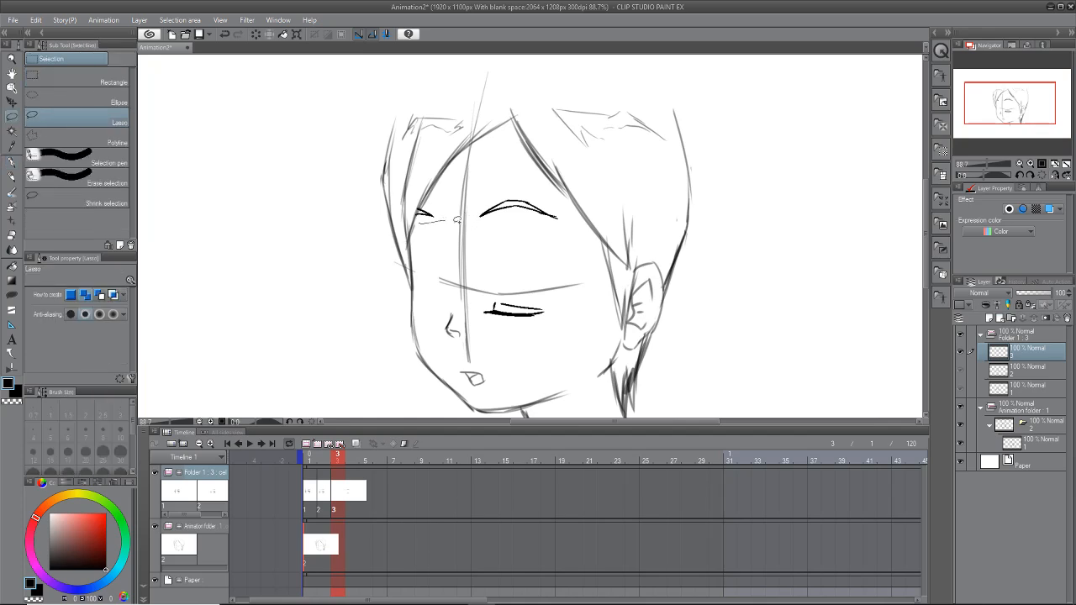
mouse_move(456, 220)
mouse_down()
mouse_move(536, 187)
mouse_move(412, 227)
mouse_move(446, 233)
mouse_up()
click(35, 20)
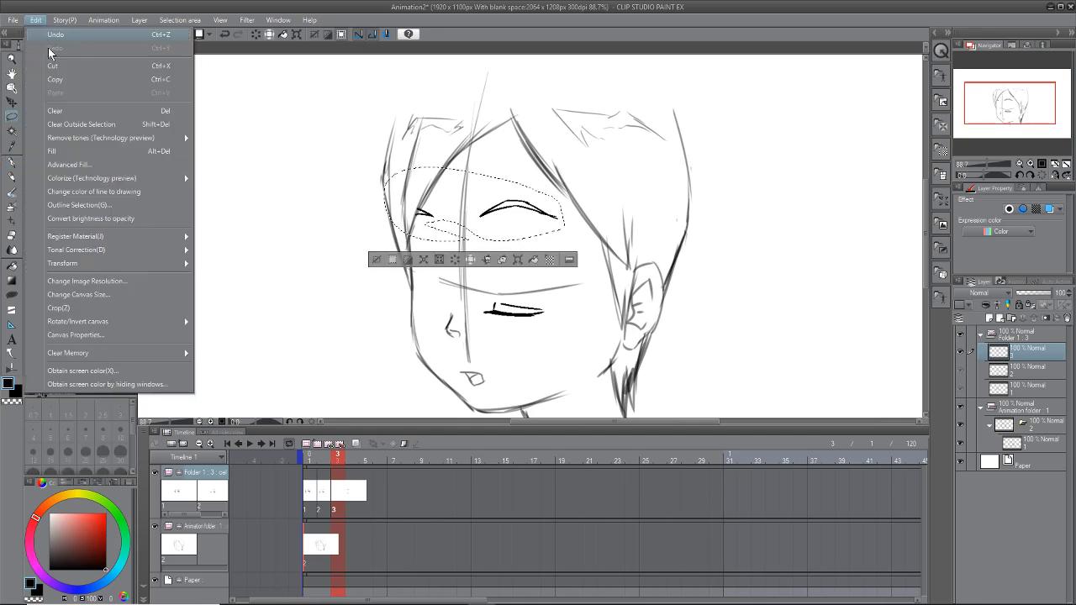
mouse_move(102, 263)
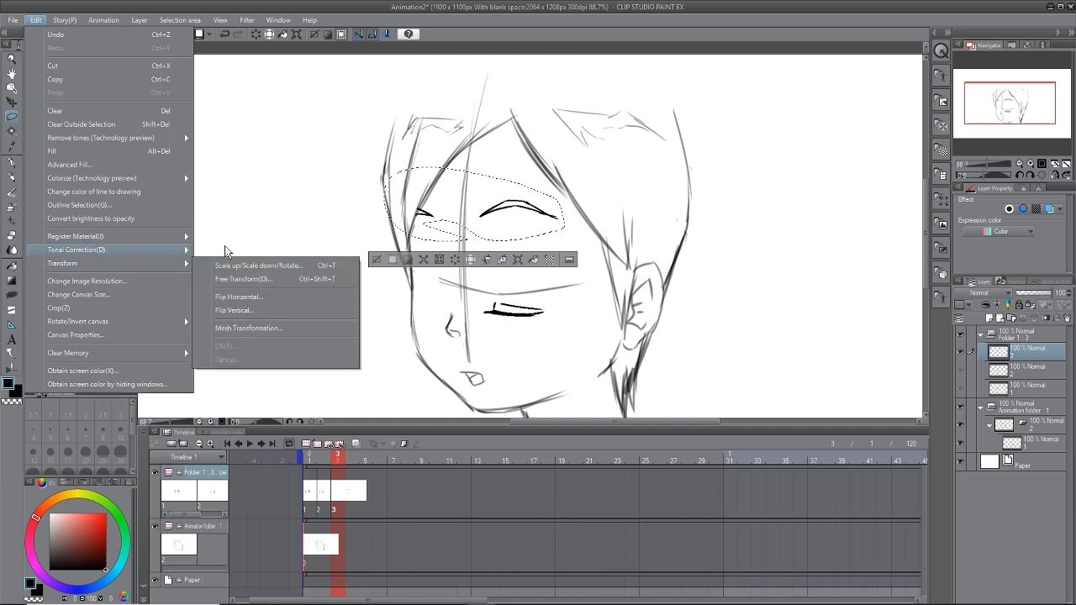
click(305, 266)
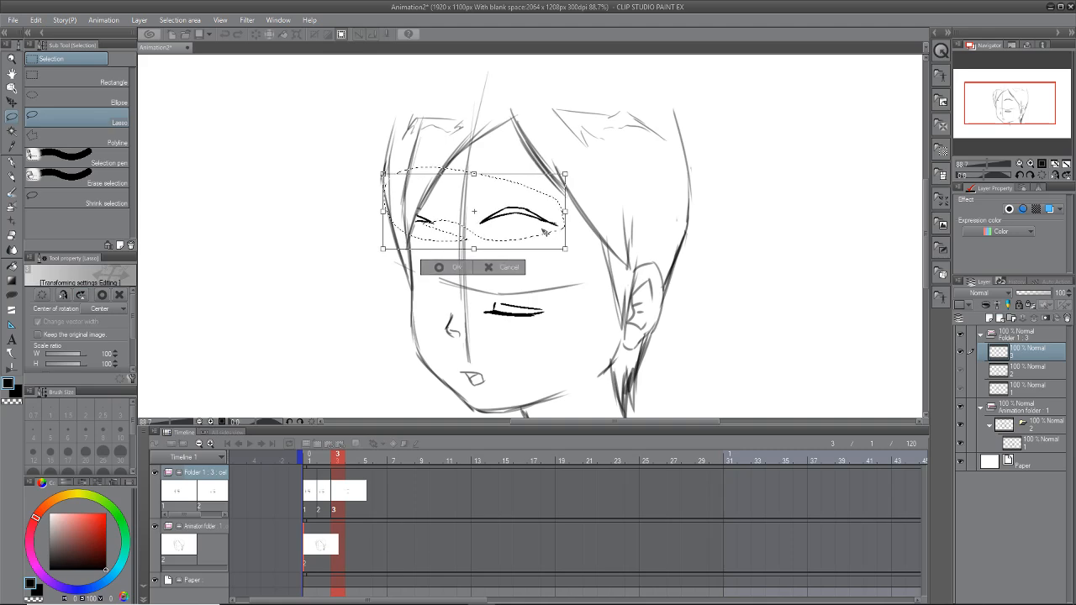
click(454, 268)
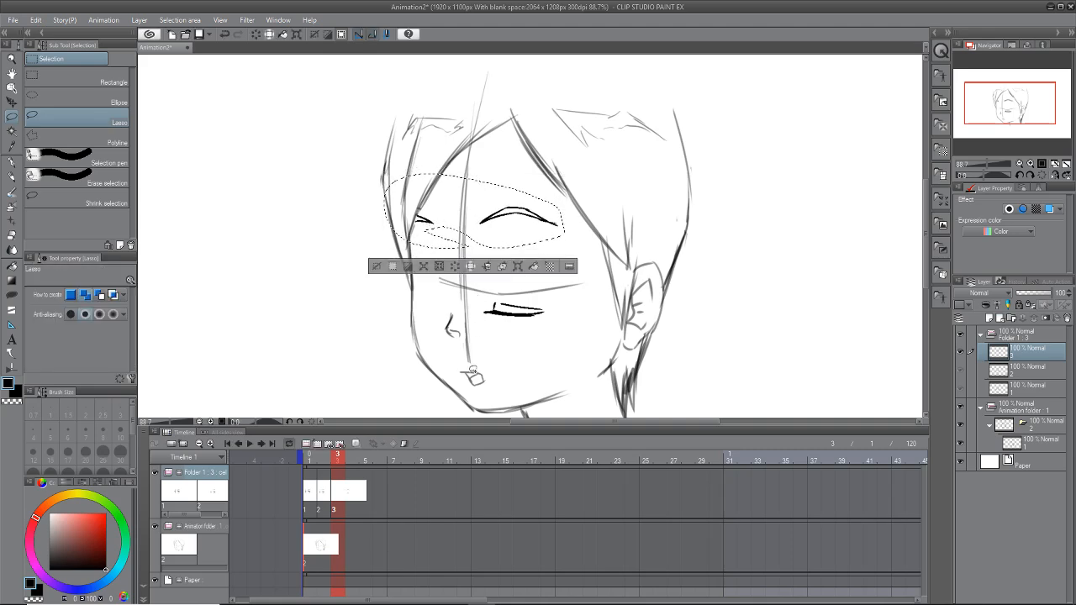
click(376, 267)
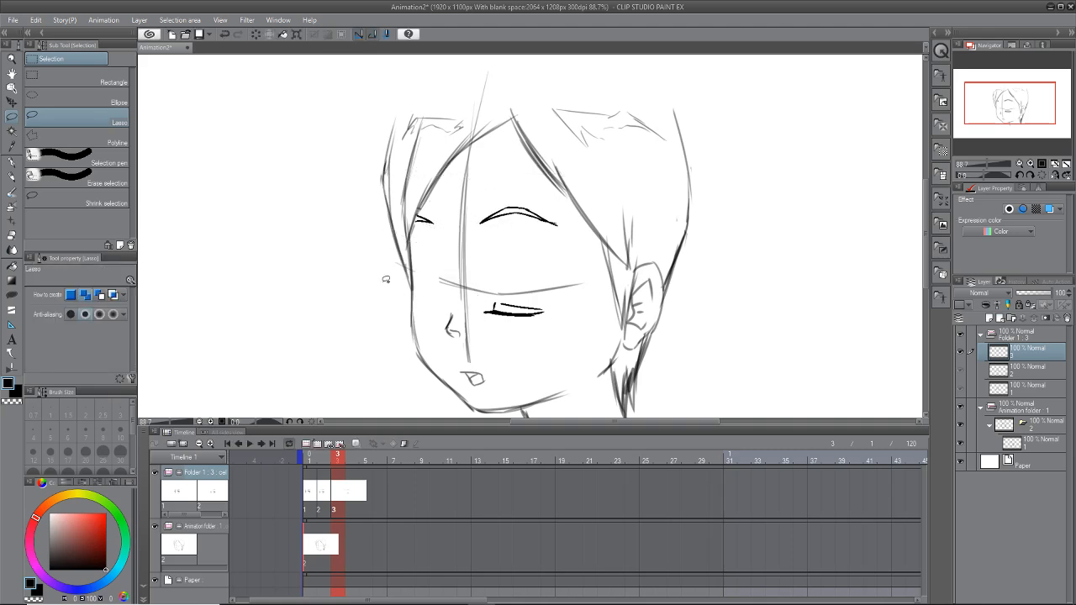
Step: Lasso the far eyebrow on cel 3, distort it so its inner end slants lower, turn on onion skin and deselect
drag(408, 223, 409, 220)
click(36, 19)
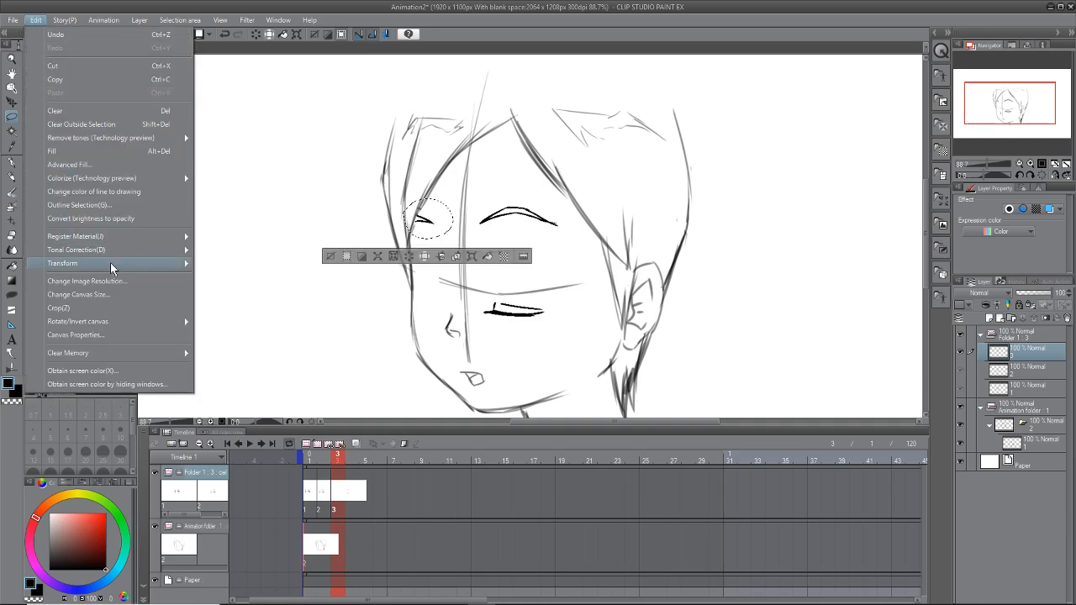
mouse_move(111, 263)
click(256, 266)
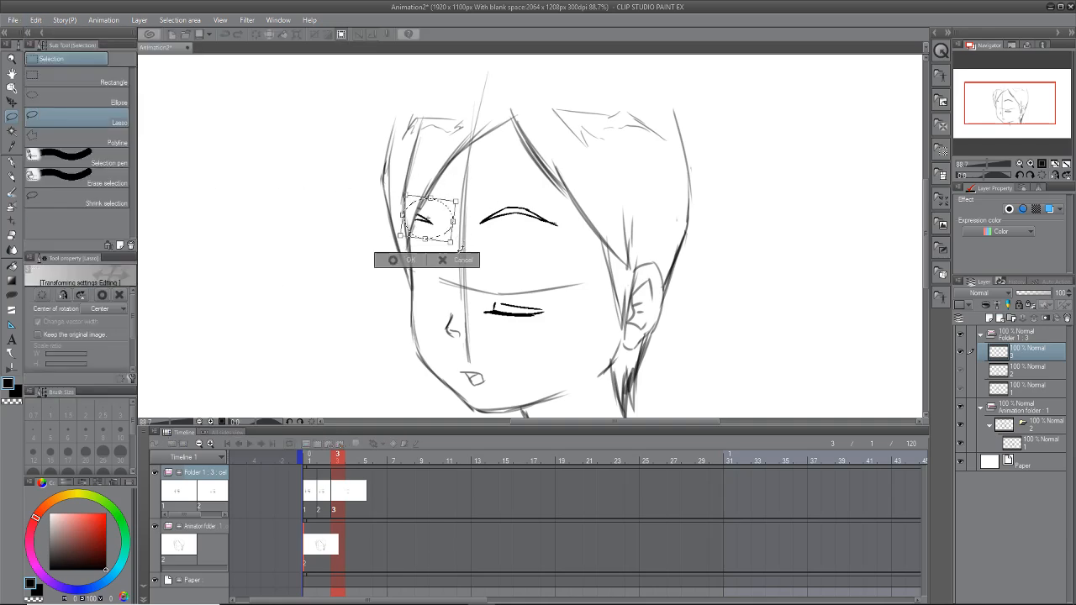
mouse_move(449, 243)
mouse_down()
mouse_move(460, 261)
mouse_move(450, 240)
mouse_up()
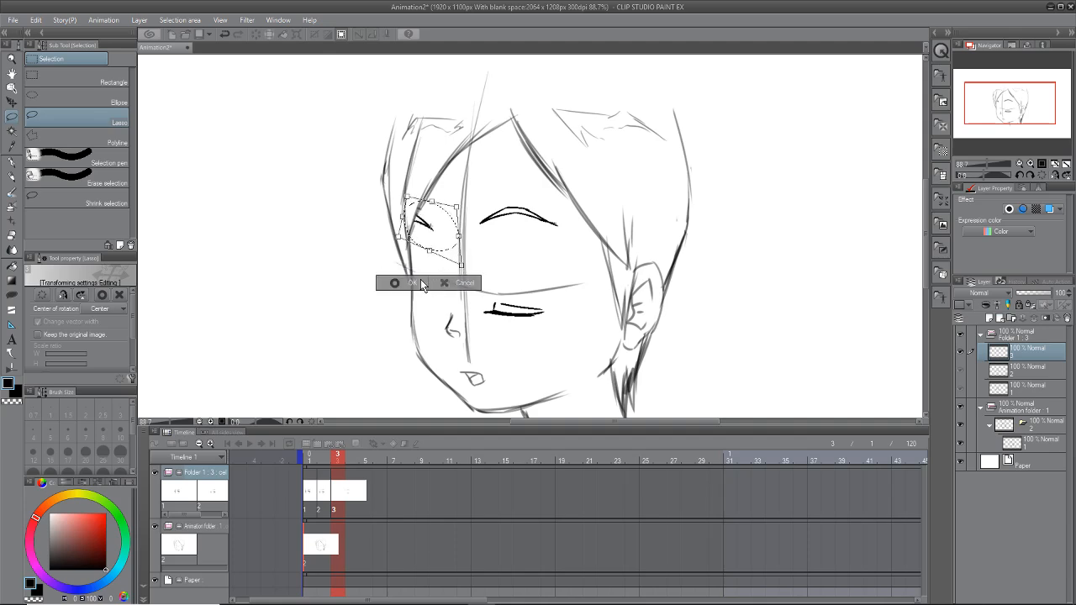
click(413, 282)
click(356, 443)
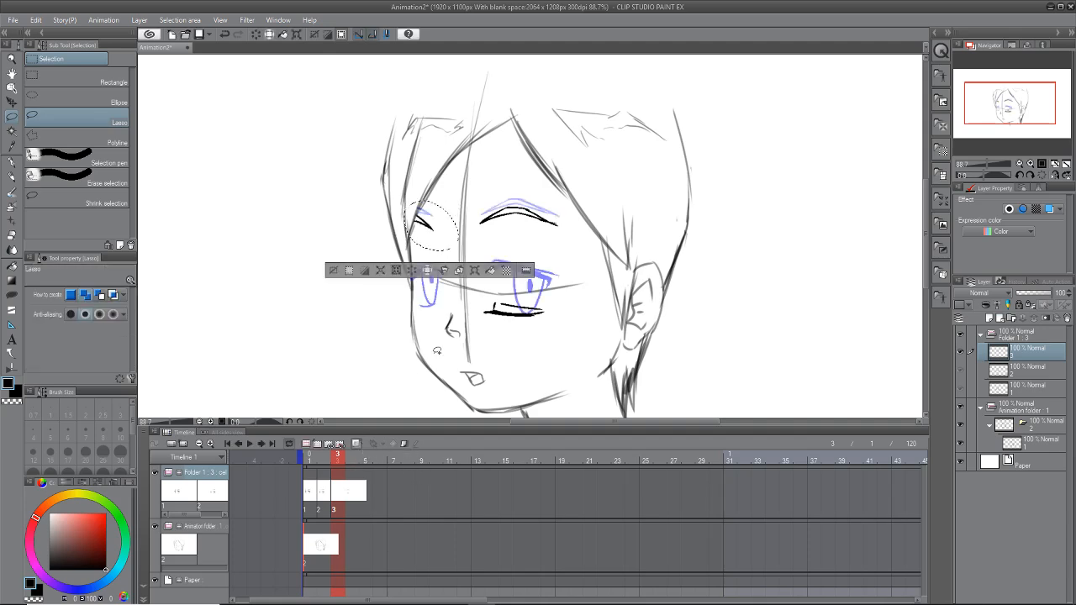
click(333, 274)
Step: Lasso the near eyebrow on cel 3, reshape it with Free Transform so its inner end slants down, and deselect
drag(553, 185, 504, 182)
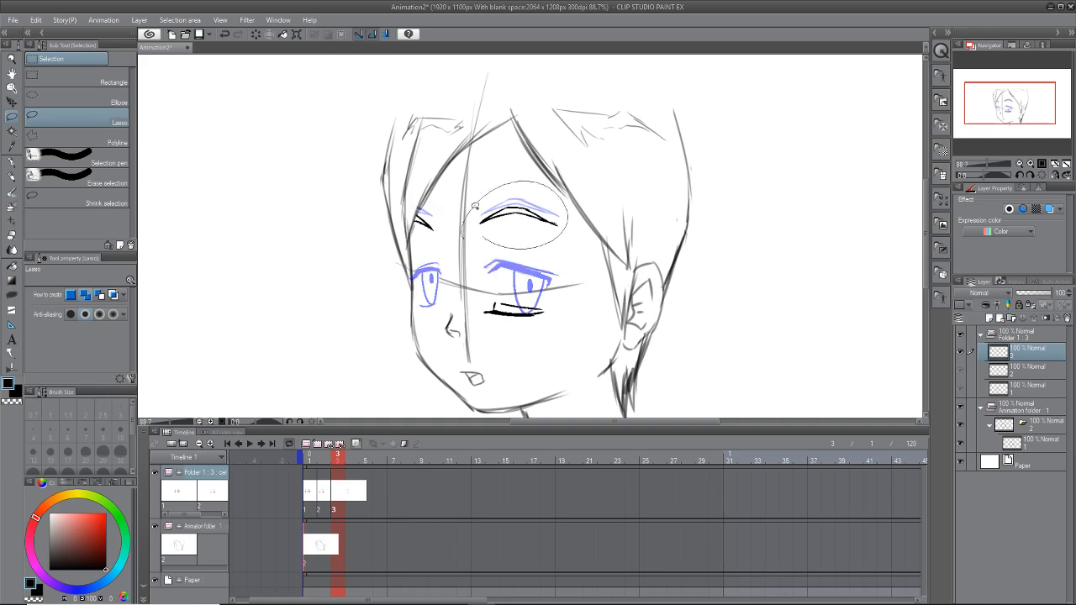
click(36, 20)
mouse_move(74, 264)
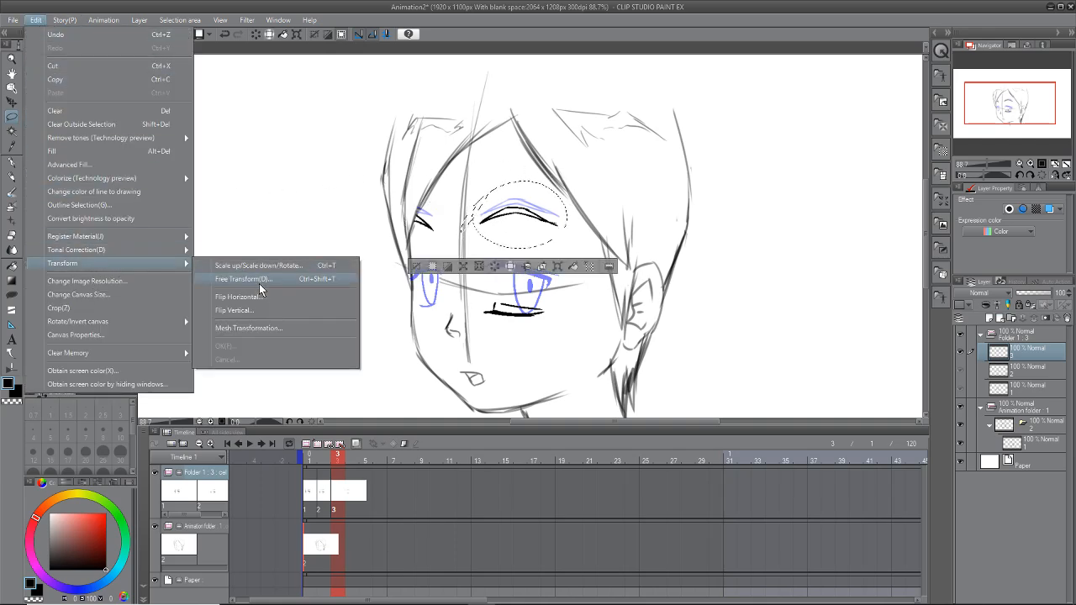
click(260, 278)
drag(461, 179, 469, 188)
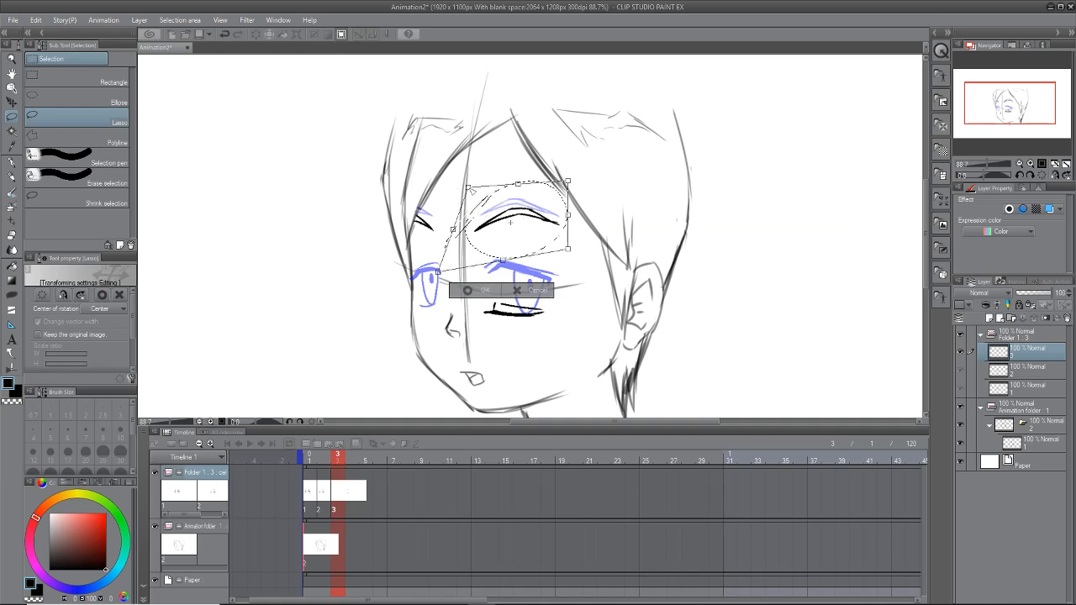
drag(578, 192, 578, 183)
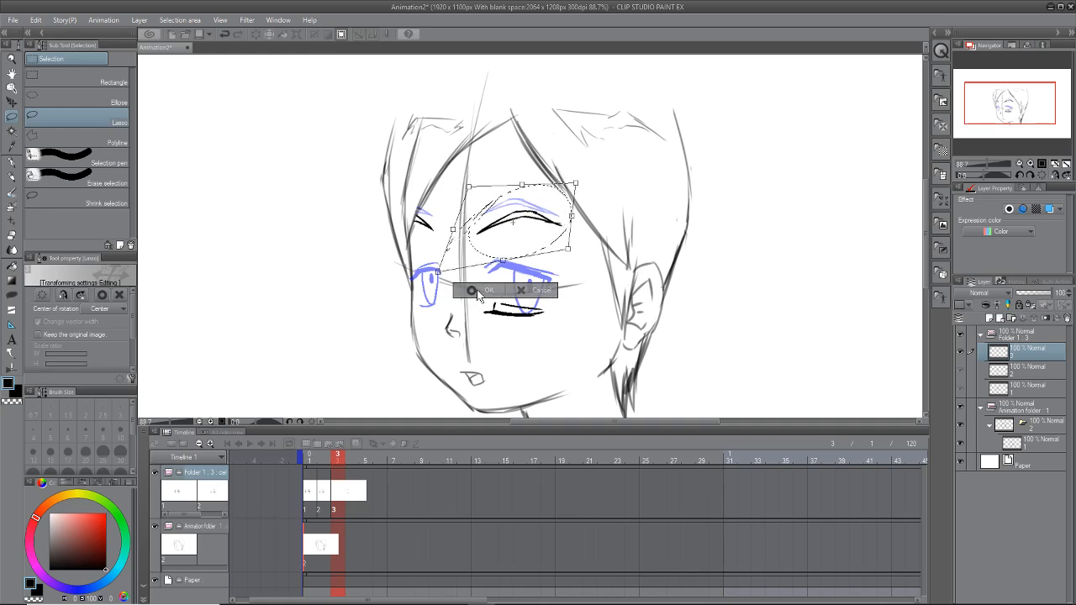
click(479, 290)
click(411, 277)
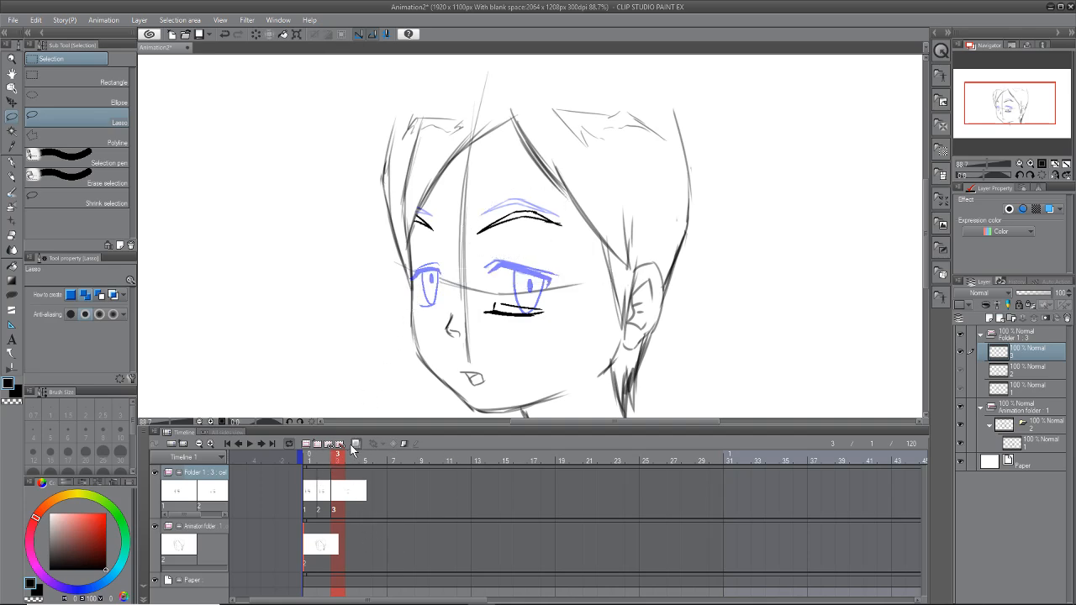
Step: Turn off onion skin and scrub between frames 1 and 3 to check the eyebrow motion
click(354, 445)
mouse_move(328, 459)
mouse_down()
mouse_move(316, 486)
mouse_move(355, 478)
mouse_move(287, 480)
mouse_move(356, 485)
mouse_move(287, 483)
mouse_move(354, 489)
mouse_move(300, 485)
mouse_move(346, 493)
mouse_move(301, 496)
mouse_up()
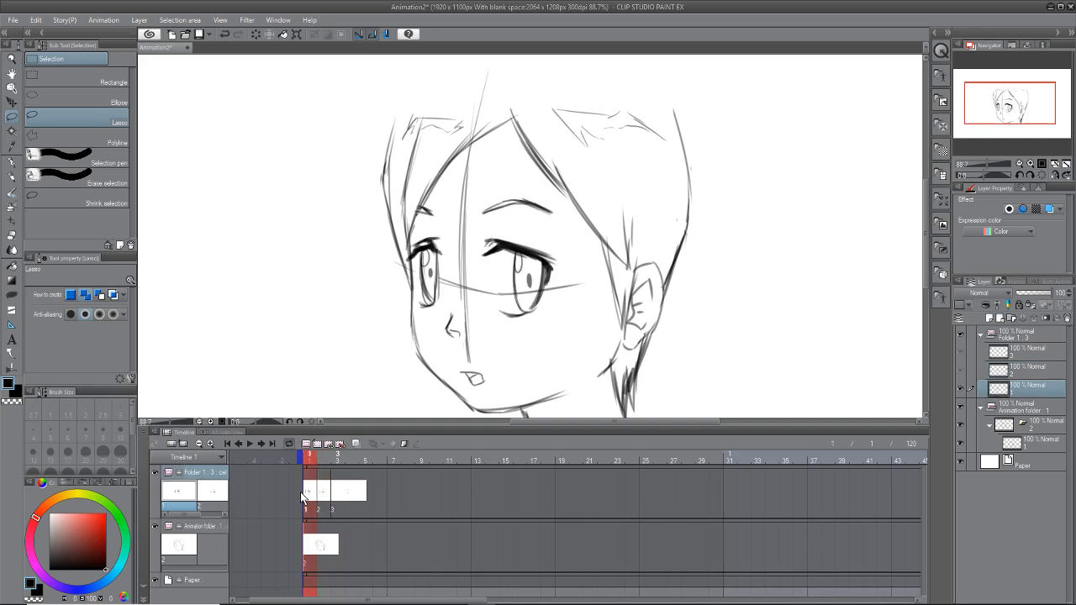
drag(300, 492, 338, 508)
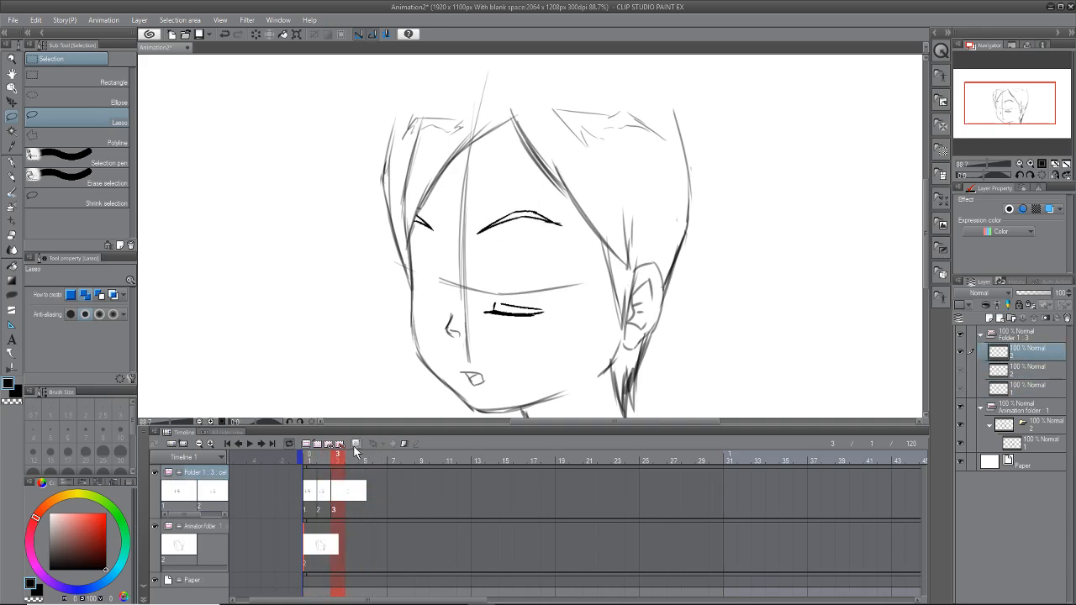
Step: With onion skin on, use the G-pen to thicken the near eye's closed lash line and draw the far eye's on cel 3
click(356, 444)
click(12, 164)
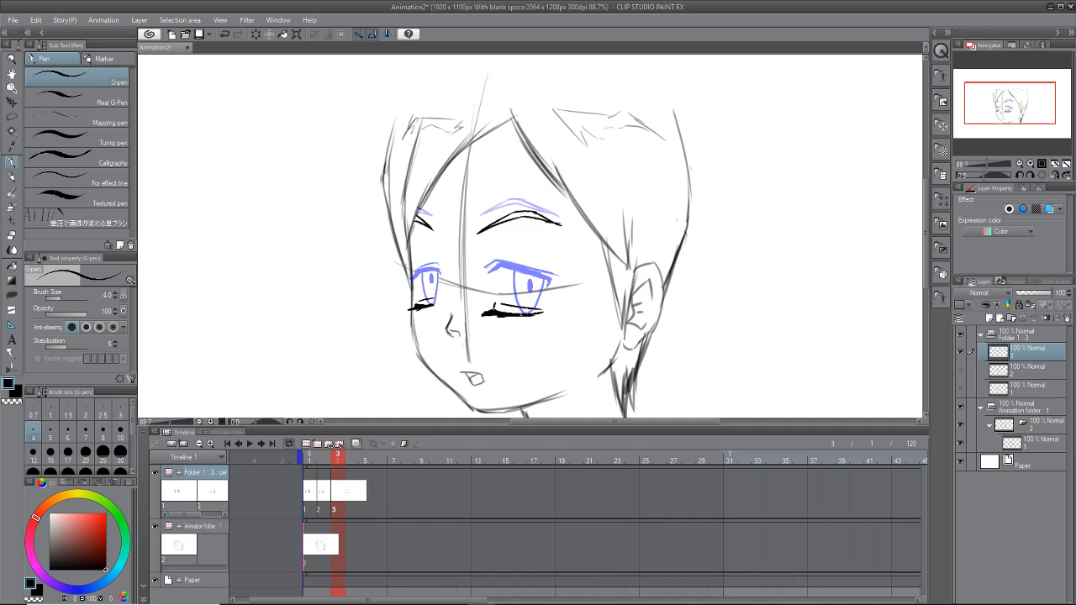
drag(729, 333, 738, 291)
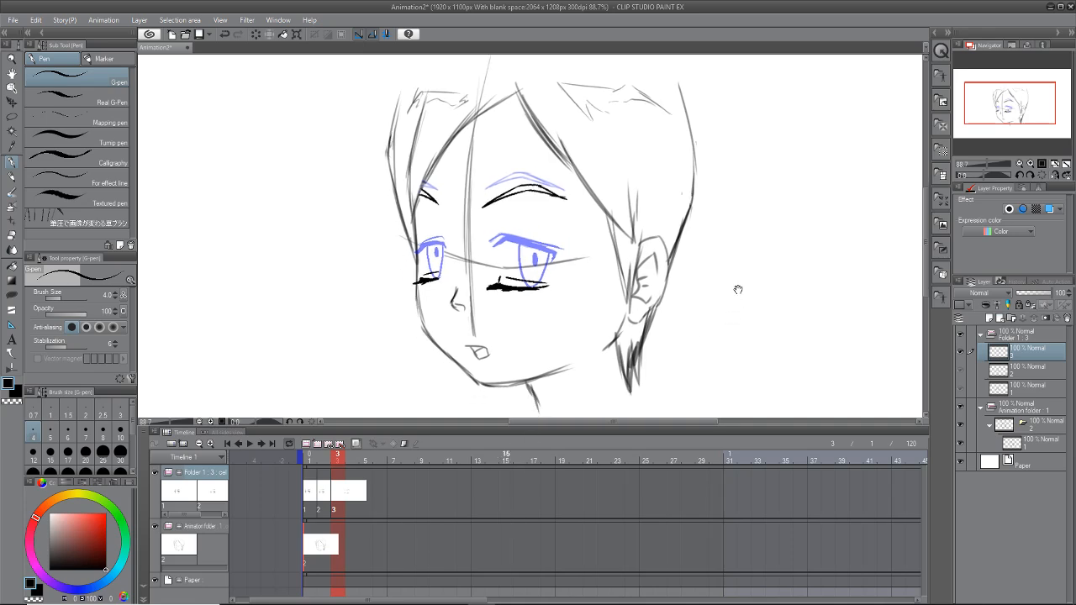
Step: Add new animation cels to the eye folder at frames 4 and 5
click(352, 487)
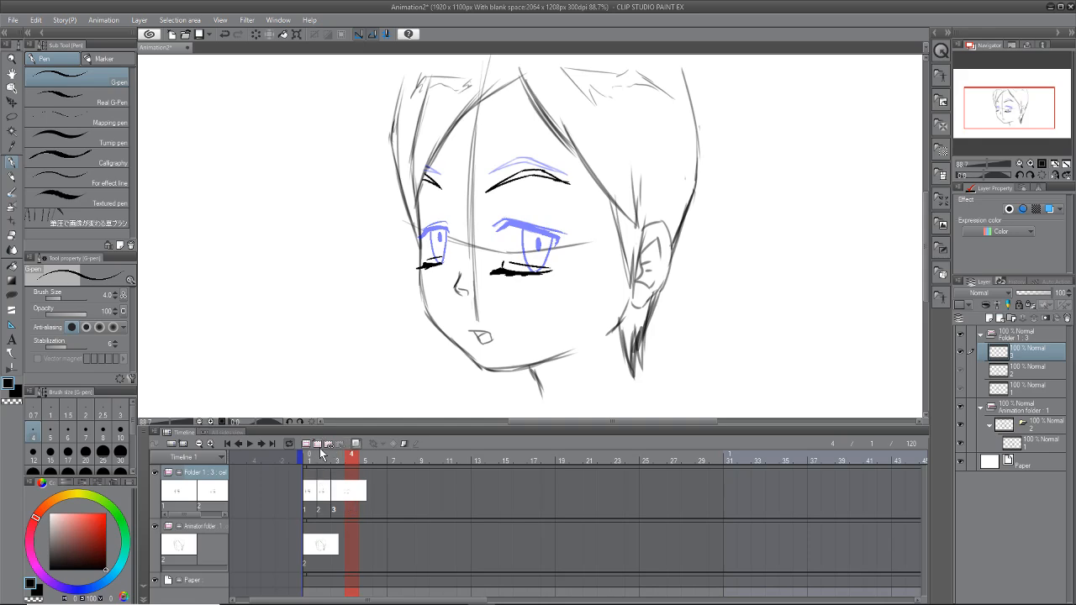
click(317, 444)
click(321, 445)
click(348, 492)
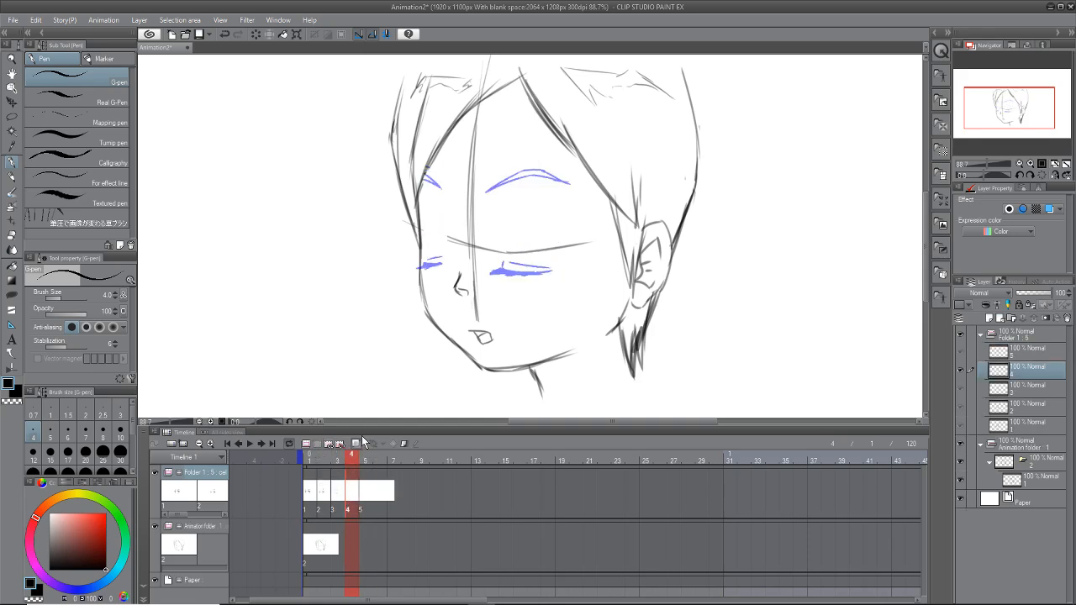
Step: Assign the open-eye cel 1 to frames 4 and 5 of the eye folder and turn off onion skin
right_click(350, 510)
click(366, 298)
right_click(362, 502)
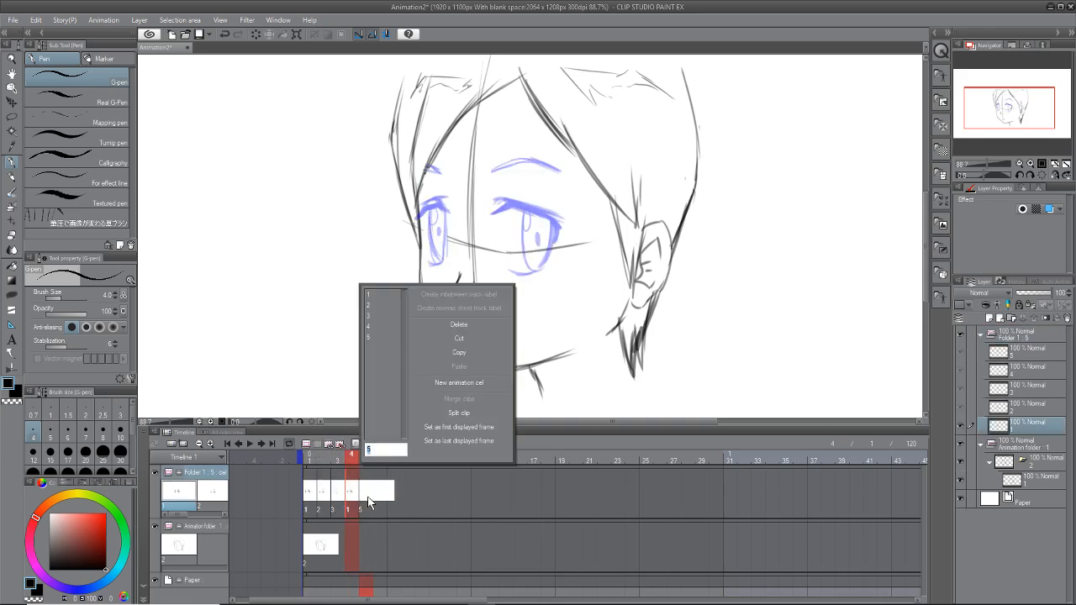
click(380, 294)
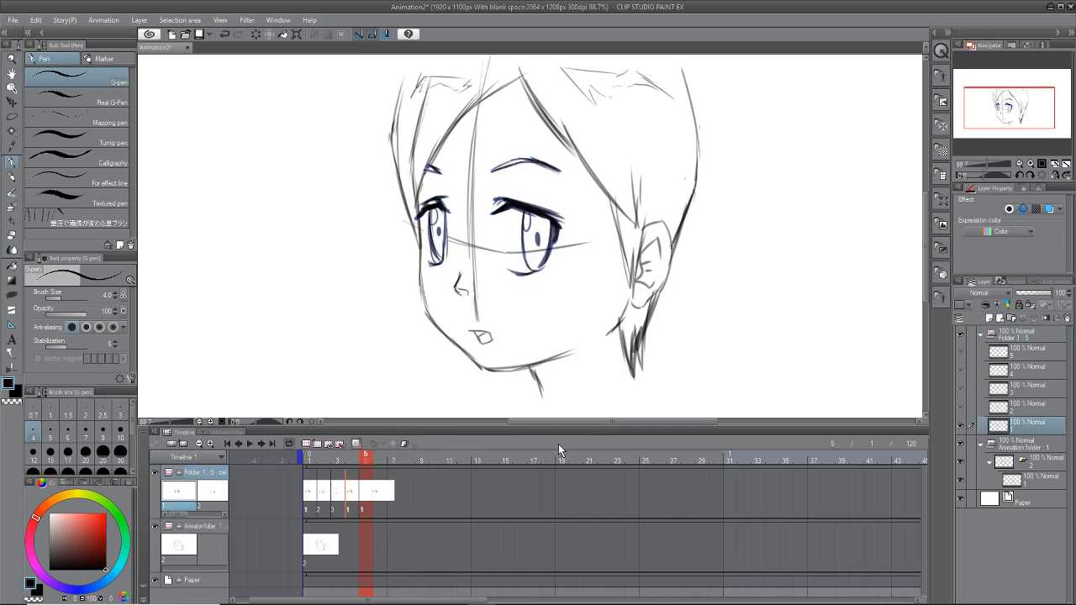
click(359, 445)
Step: Shorten the timeline so that its end marker sits at frame 30
click(184, 443)
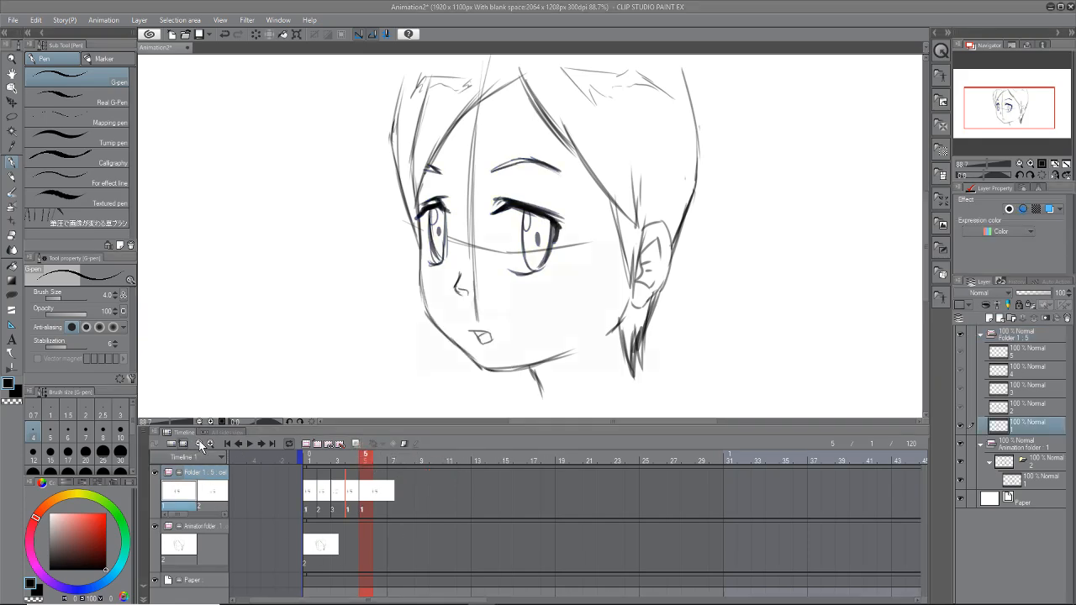
click(635, 273)
click(199, 444)
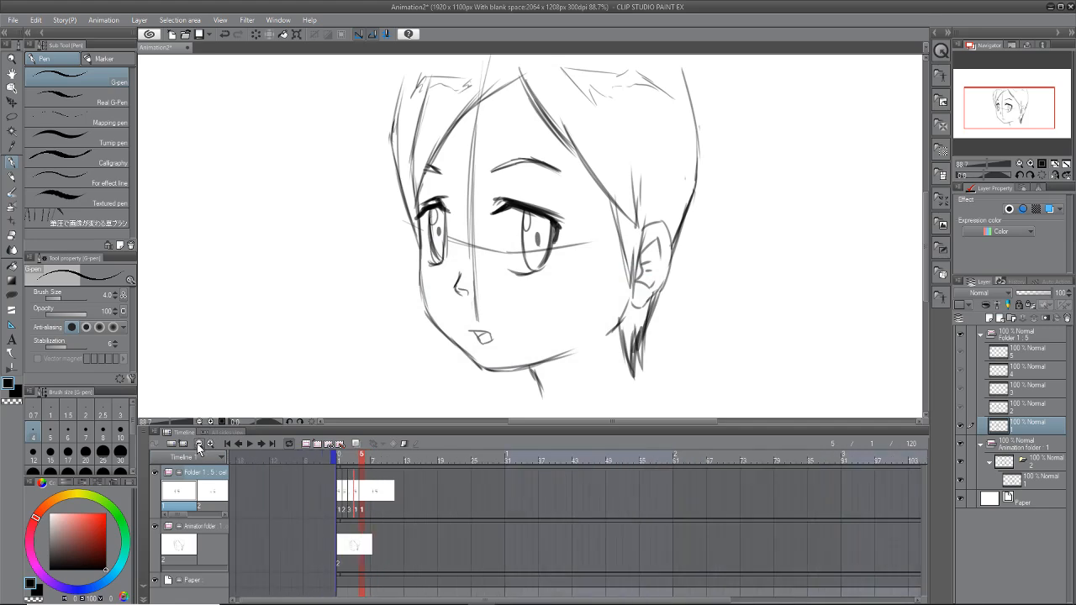
click(199, 444)
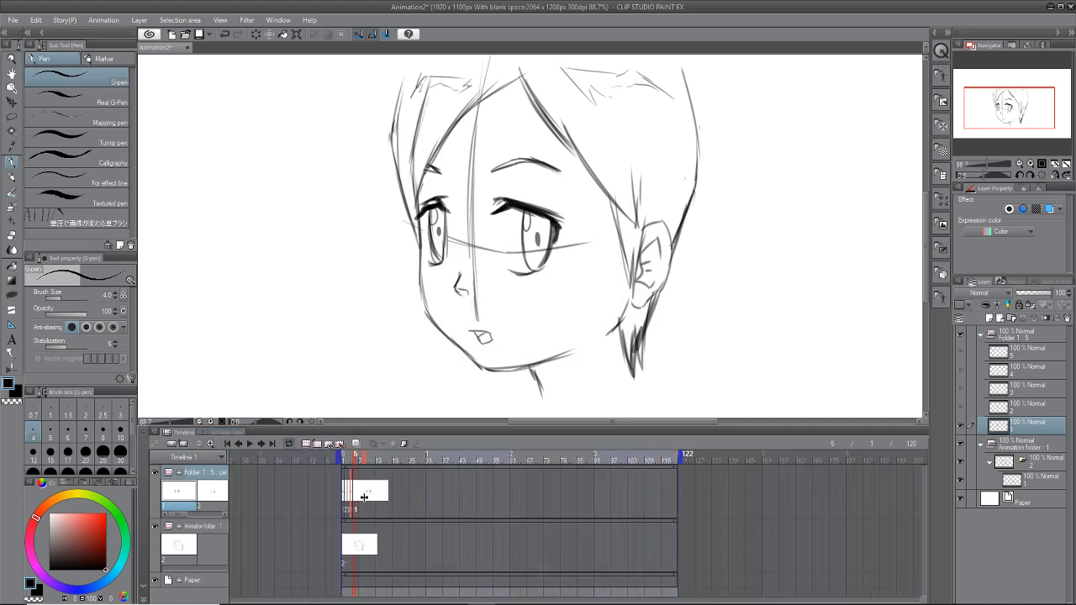
drag(364, 498, 361, 496)
click(209, 443)
click(210, 443)
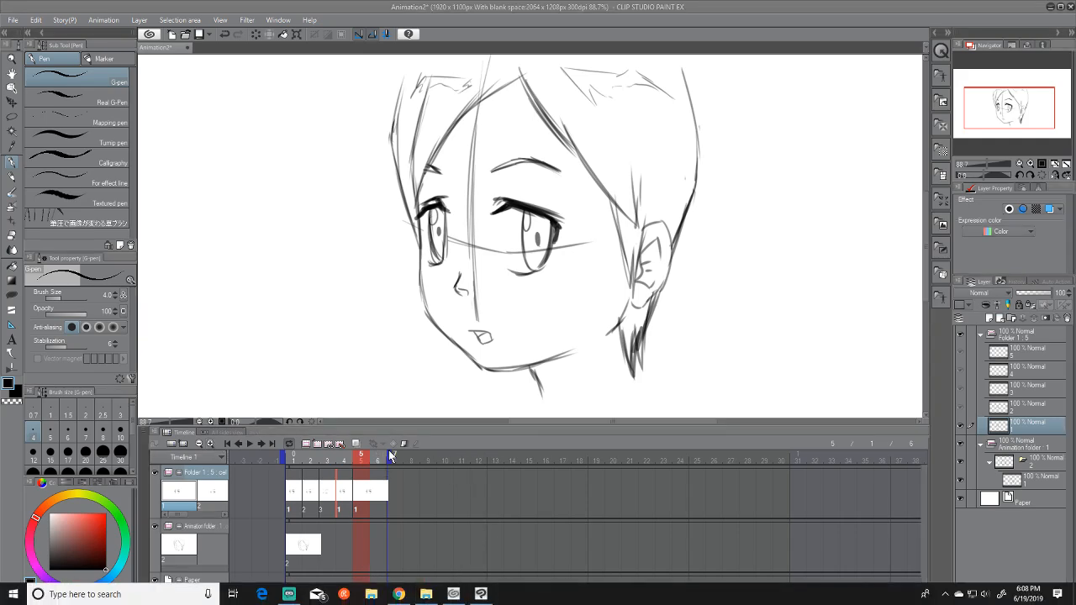
drag(389, 454, 427, 457)
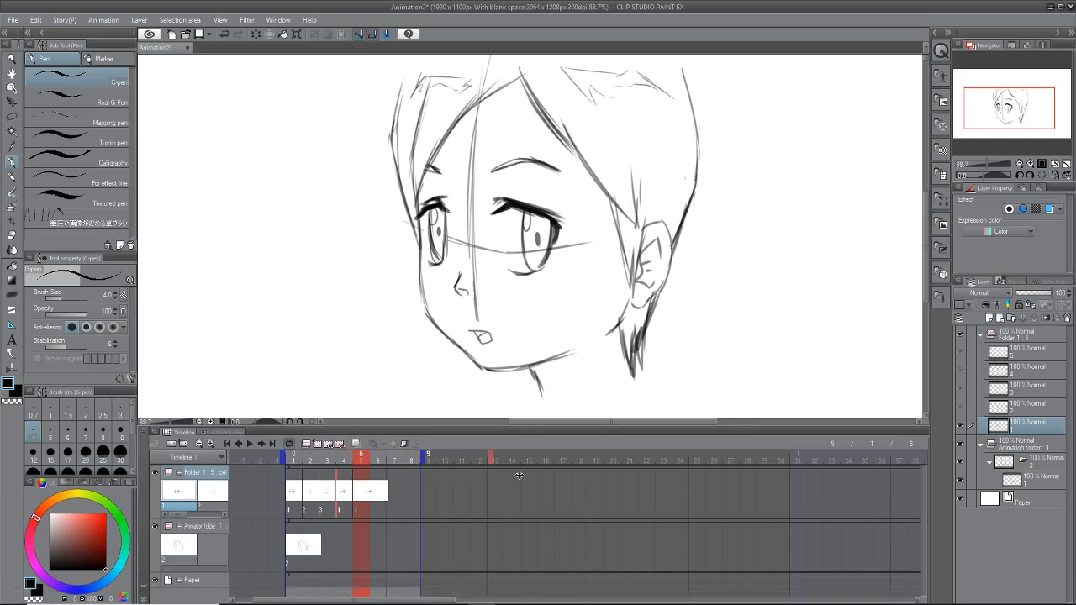
drag(795, 477, 802, 456)
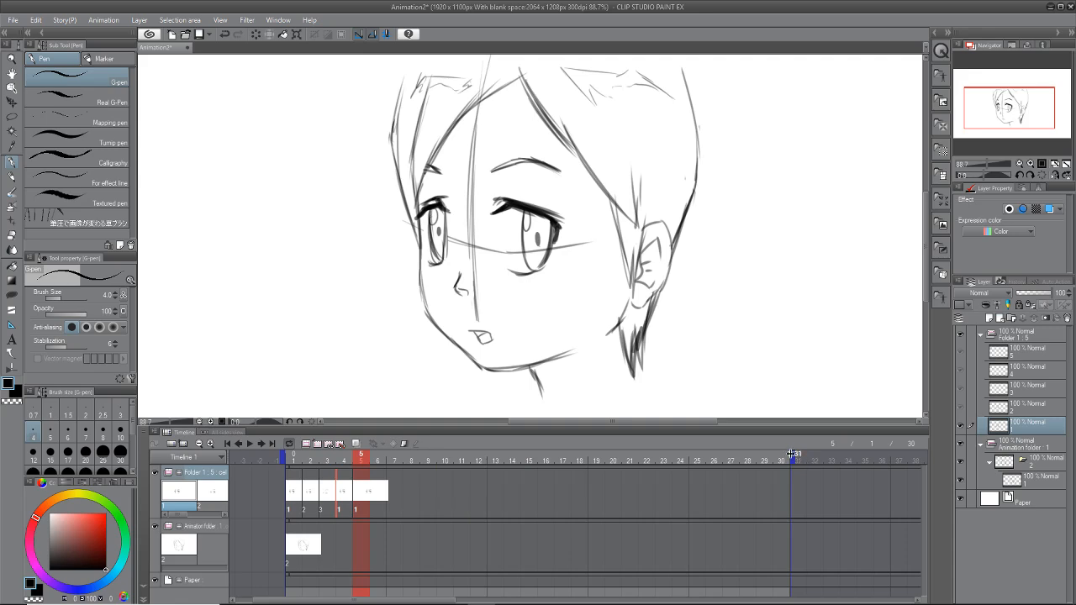
Step: Change the timeline's frame rate to 24 fps and play the animation to check the blink's timing
click(55, 19)
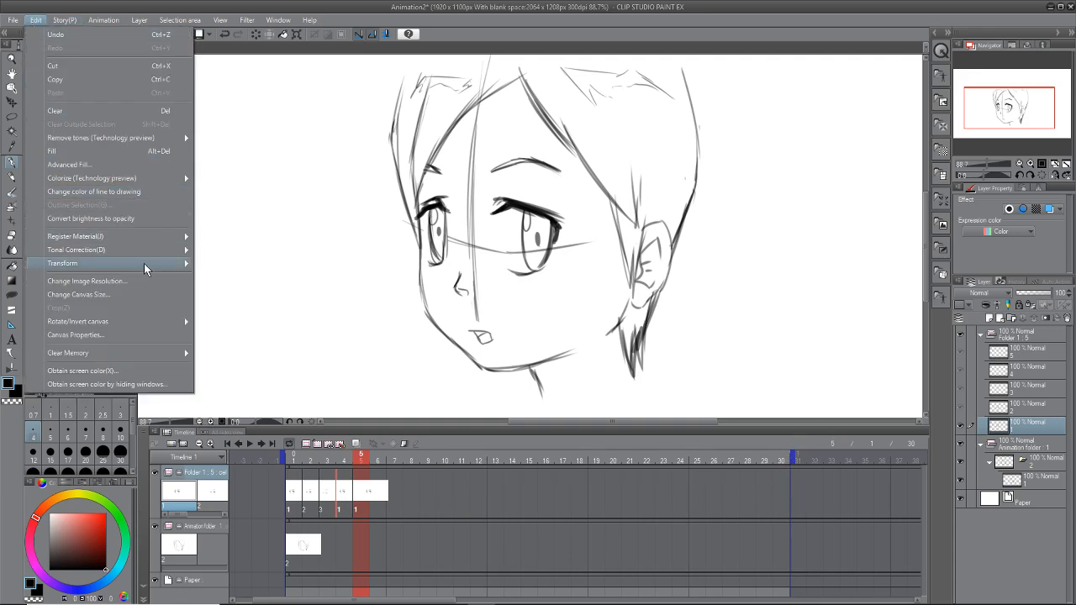
mouse_move(104, 19)
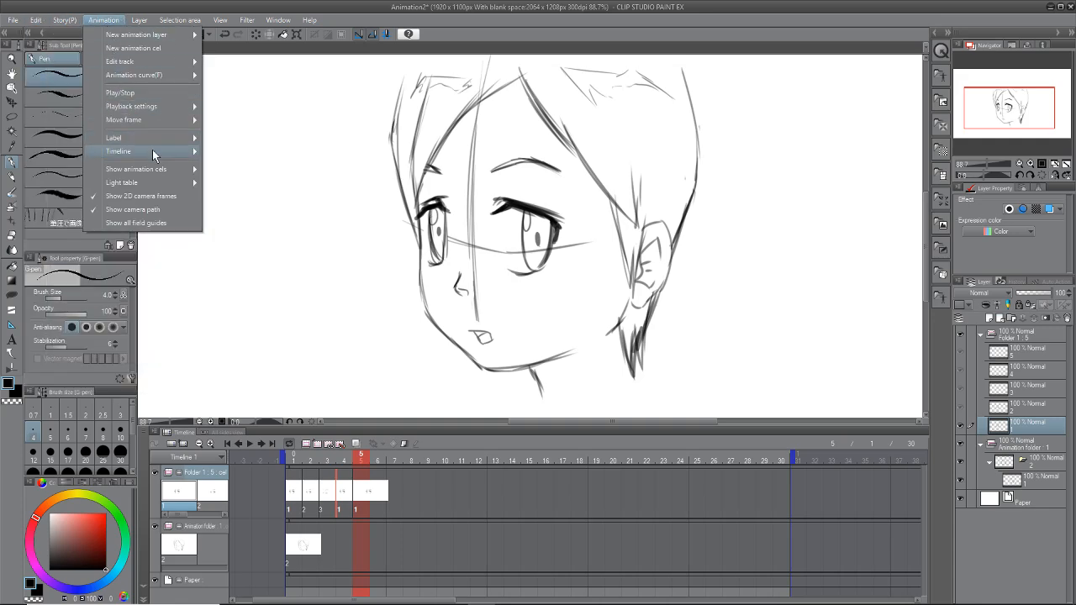
mouse_move(152, 149)
click(285, 225)
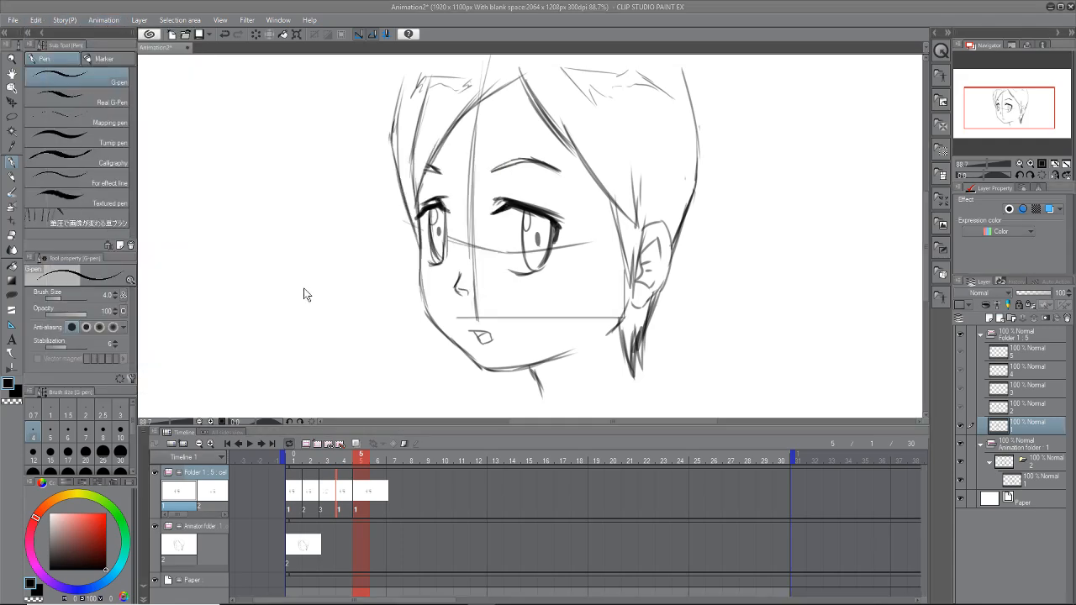
click(558, 292)
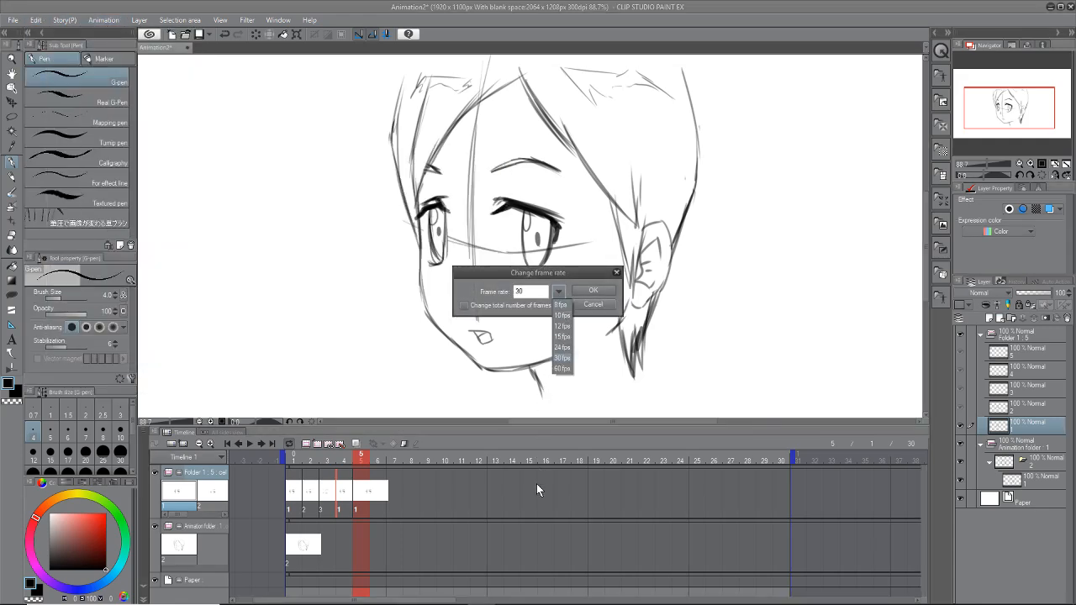
click(560, 346)
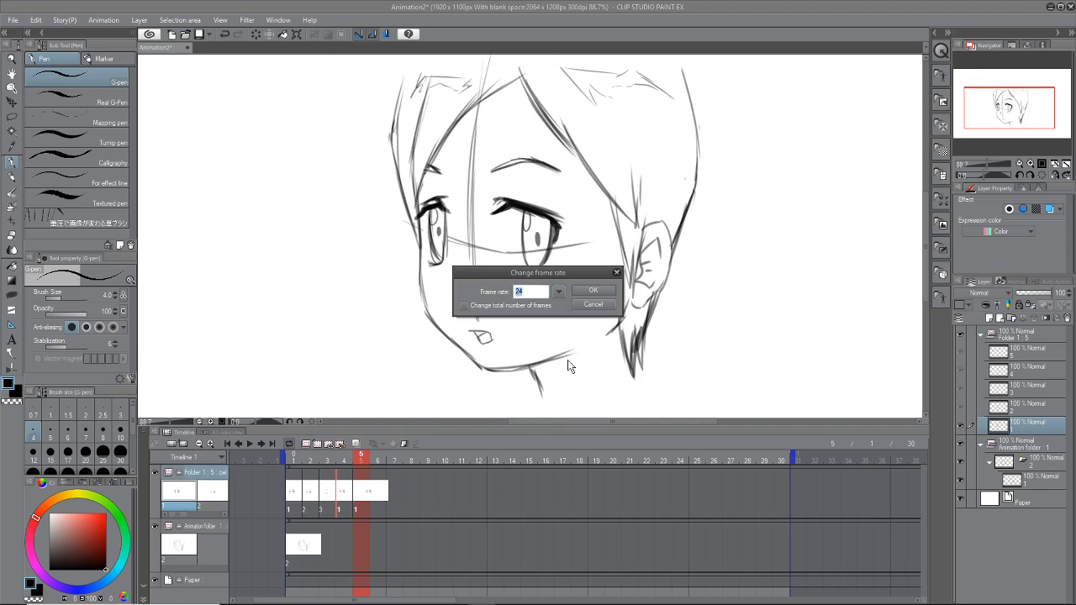
click(593, 290)
click(249, 443)
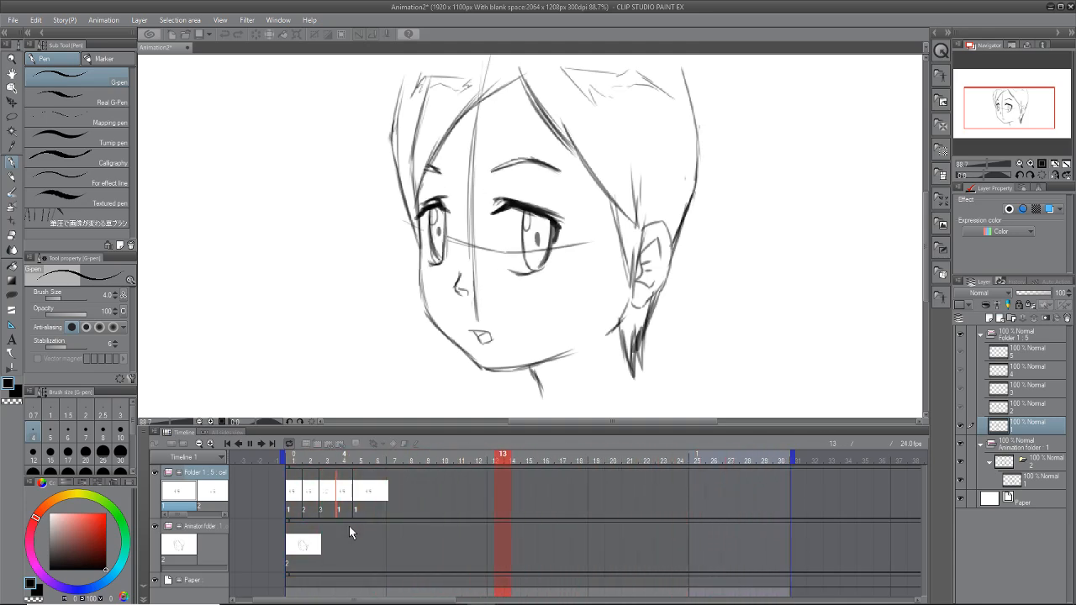
click(249, 445)
Step: Reorder the blink by assigning cel 3 to frame 2 and cel 2 to frame 3, and play the animation
mouse_move(427, 460)
mouse_down()
mouse_move(286, 497)
mouse_move(365, 501)
mouse_move(293, 518)
mouse_move(311, 525)
mouse_up()
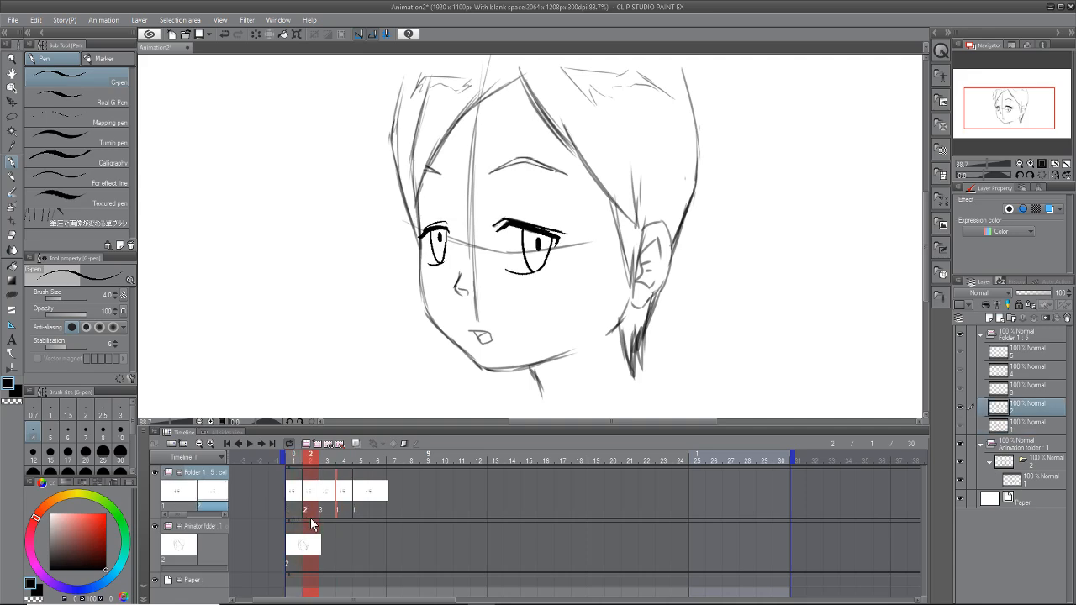
right_click(306, 513)
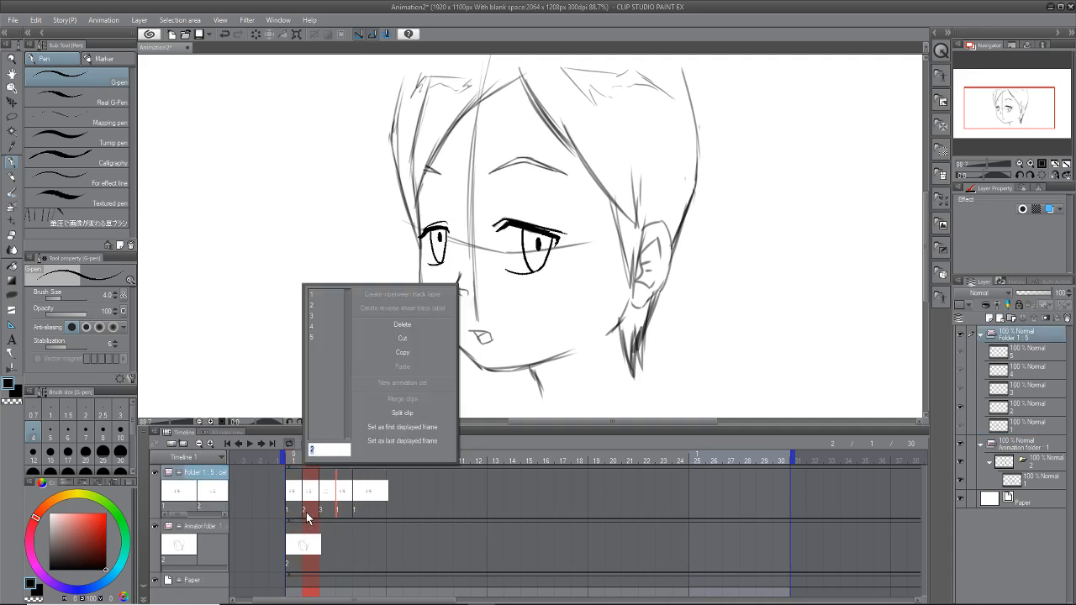
click(319, 317)
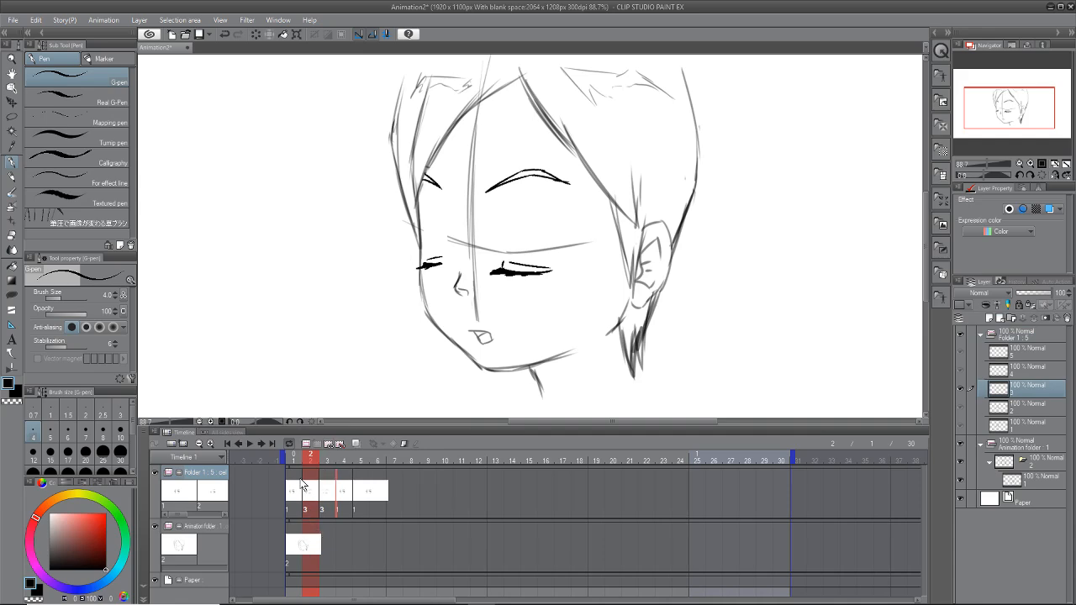
mouse_move(299, 461)
mouse_down()
mouse_move(290, 470)
mouse_move(311, 472)
mouse_up()
right_click(324, 511)
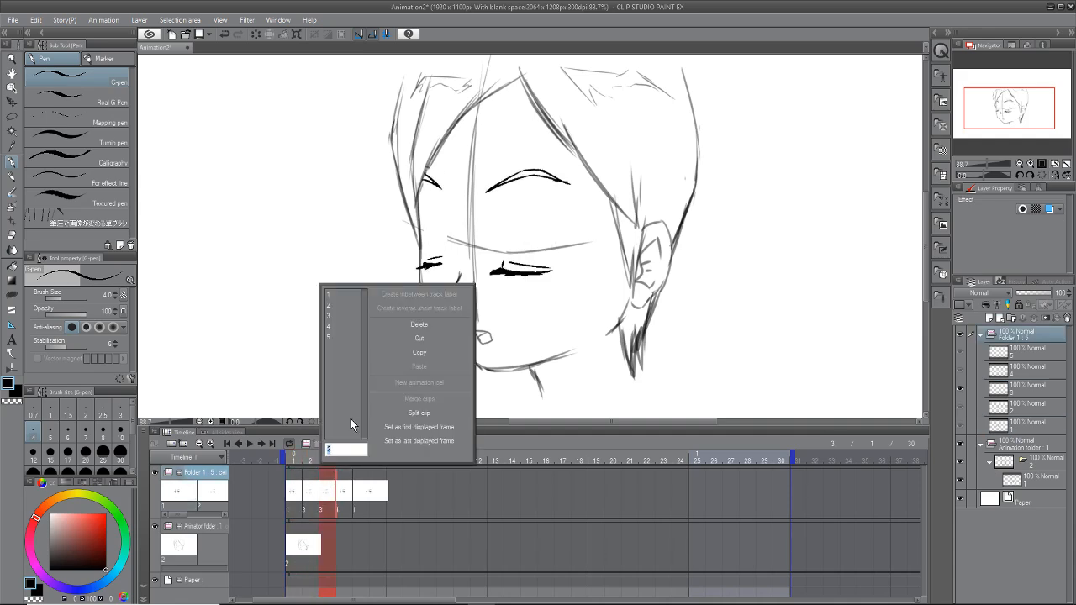
click(339, 308)
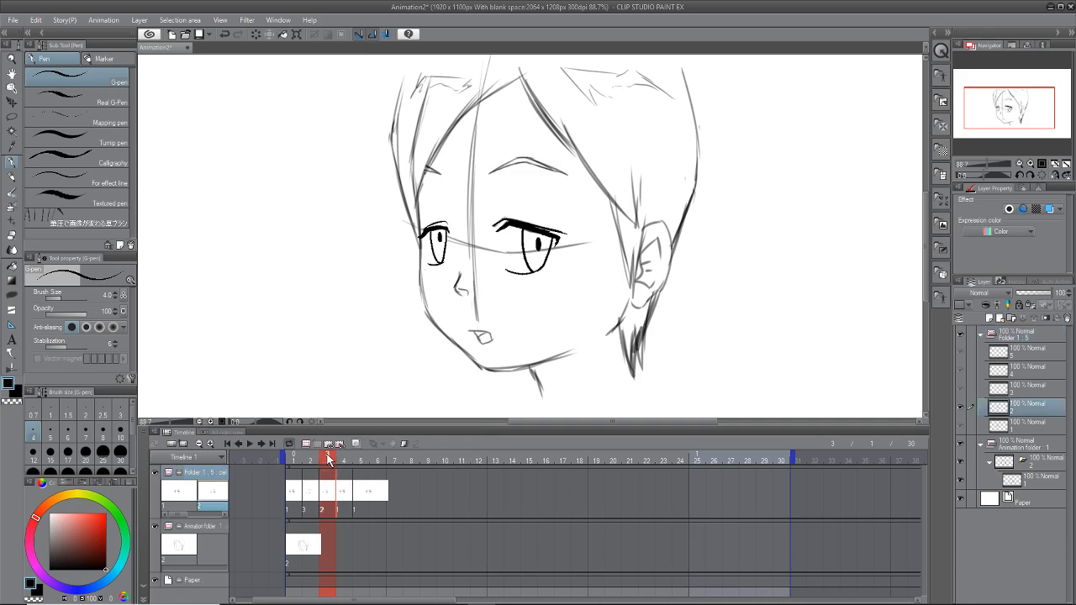
mouse_move(328, 459)
mouse_down()
mouse_move(284, 474)
mouse_move(376, 474)
mouse_move(280, 480)
mouse_move(363, 490)
mouse_move(281, 504)
mouse_move(376, 507)
mouse_up()
click(250, 443)
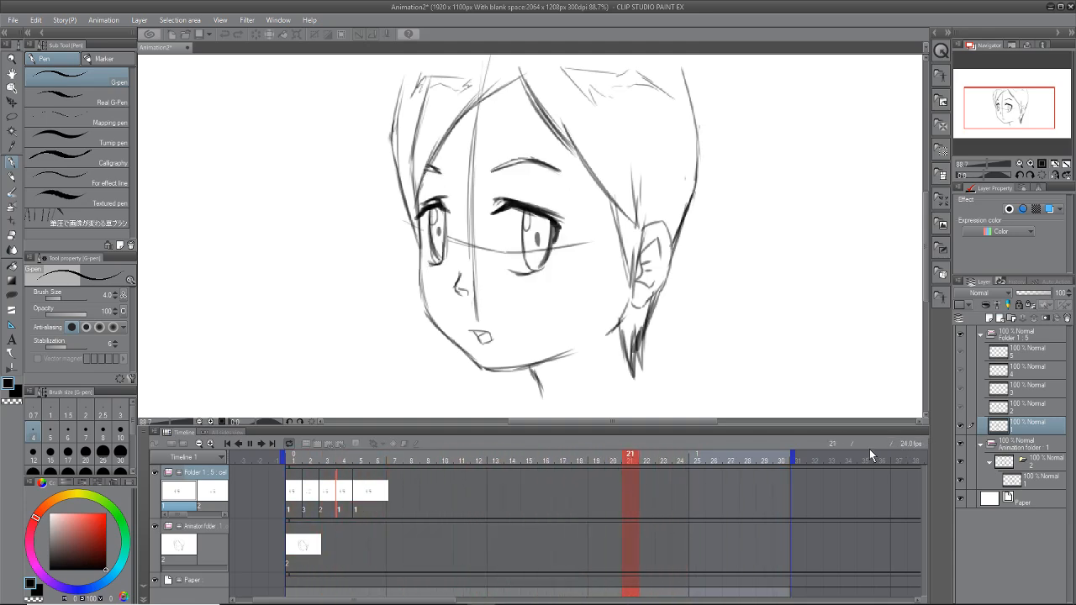
Step: Scrub the timeline back through the blink's frames to frame 1 and replay the animation to check its timing
click(250, 443)
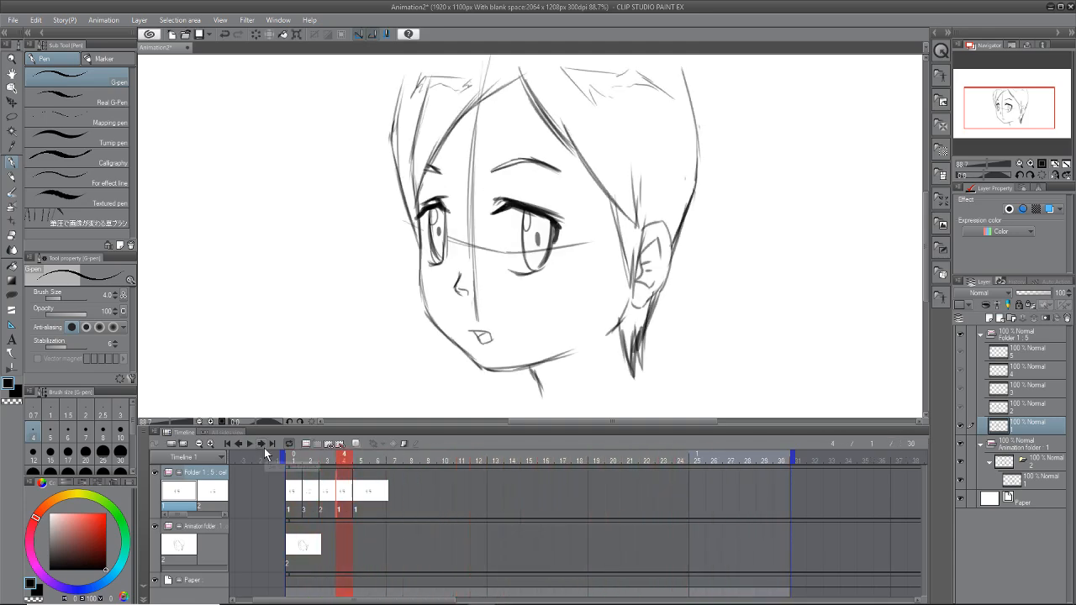
mouse_move(340, 465)
mouse_down()
mouse_move(300, 479)
mouse_move(385, 474)
mouse_move(289, 508)
mouse_move(306, 513)
mouse_up()
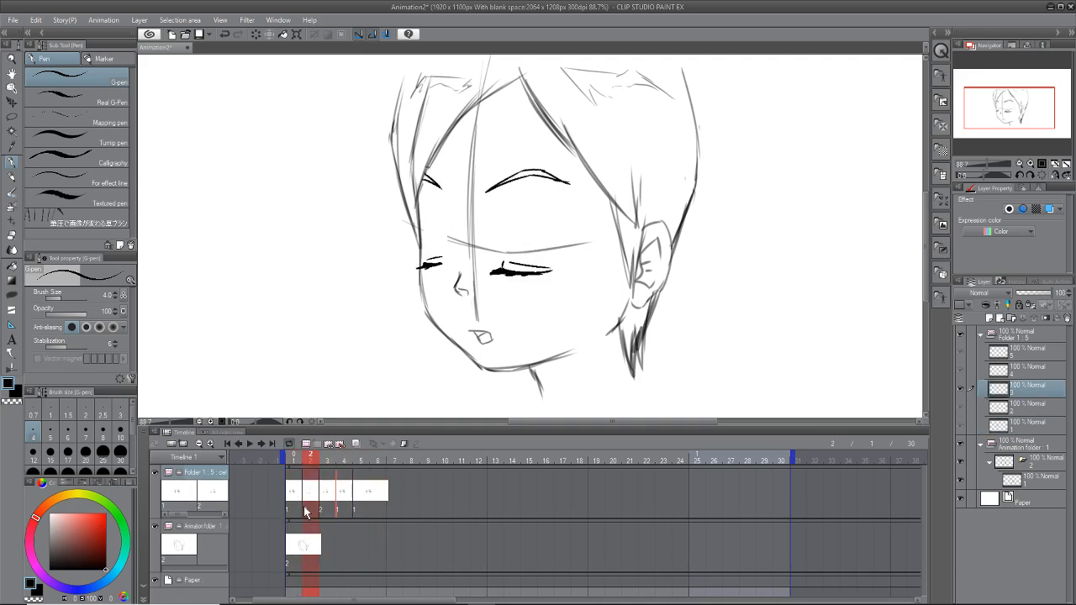
drag(311, 459, 287, 477)
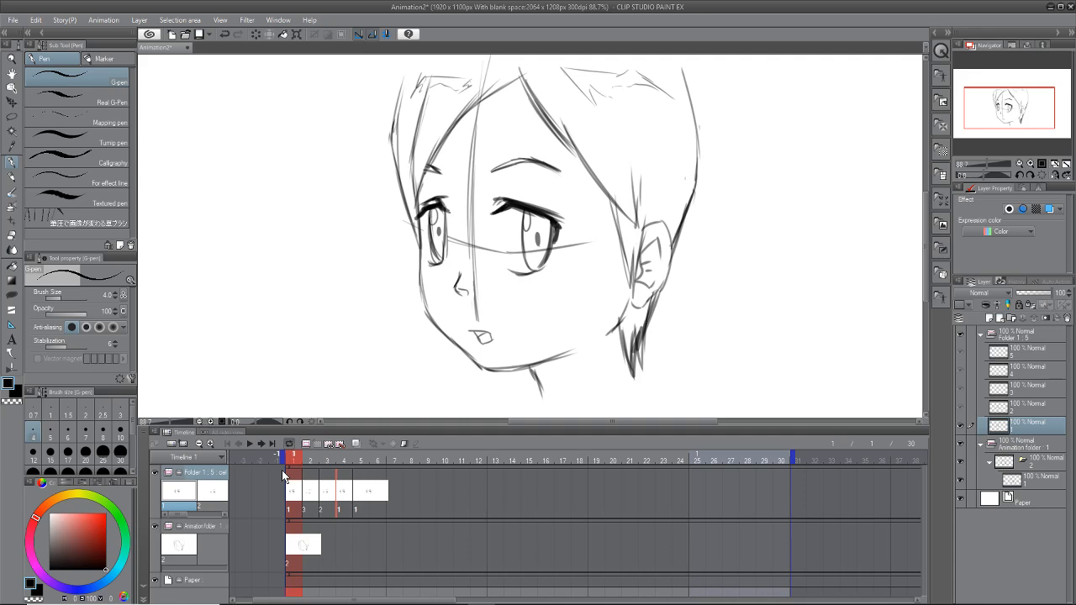
click(248, 444)
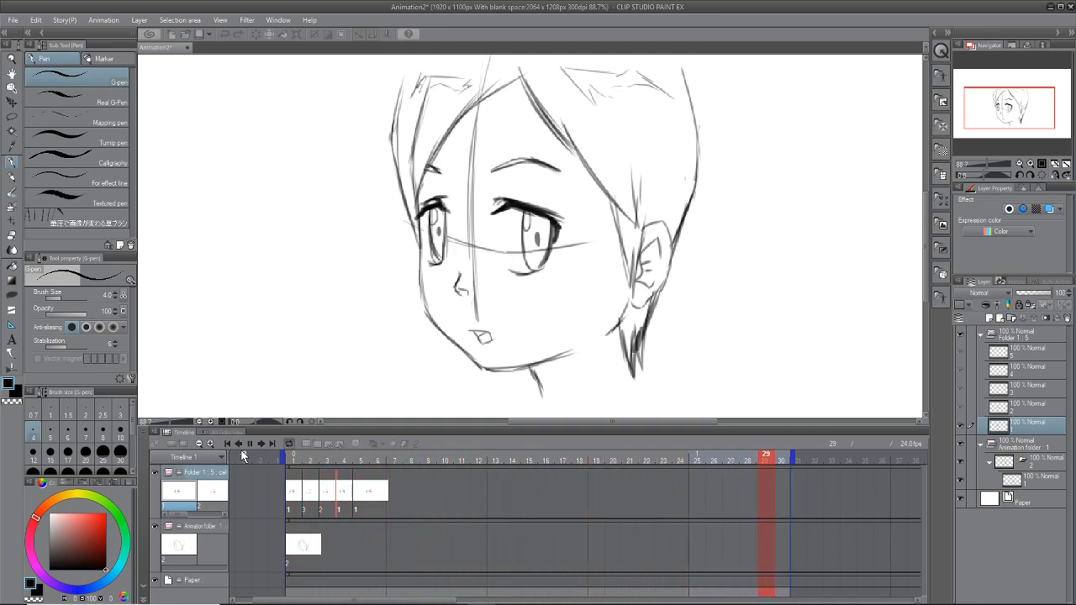
click(249, 445)
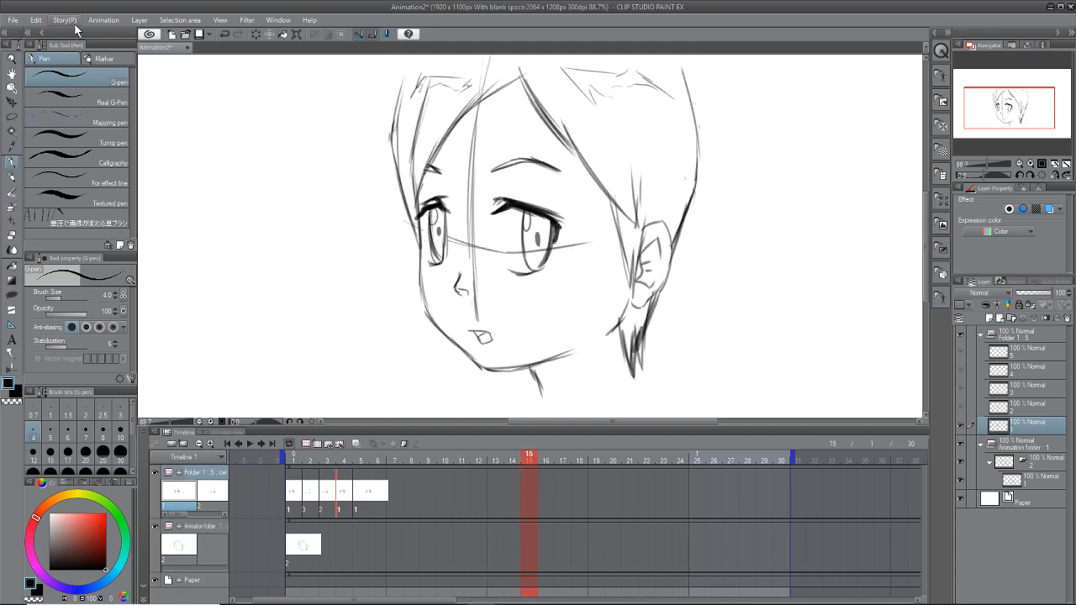
Step: Set the timeline's frame rate to 15 fps and play the animation to judge the blink at that speed
click(104, 19)
mouse_move(145, 154)
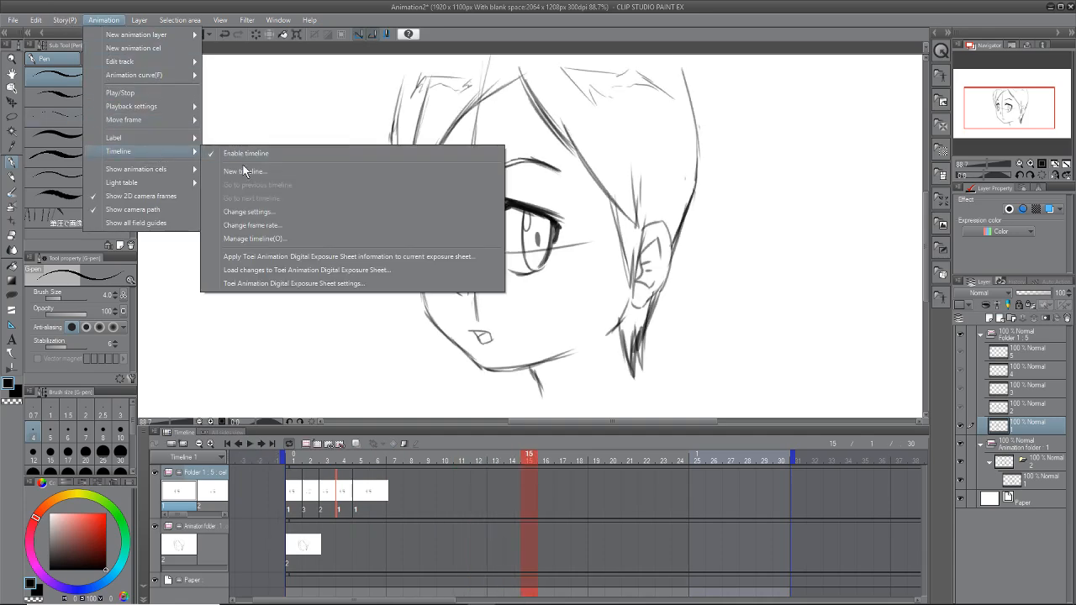
click(292, 228)
click(561, 292)
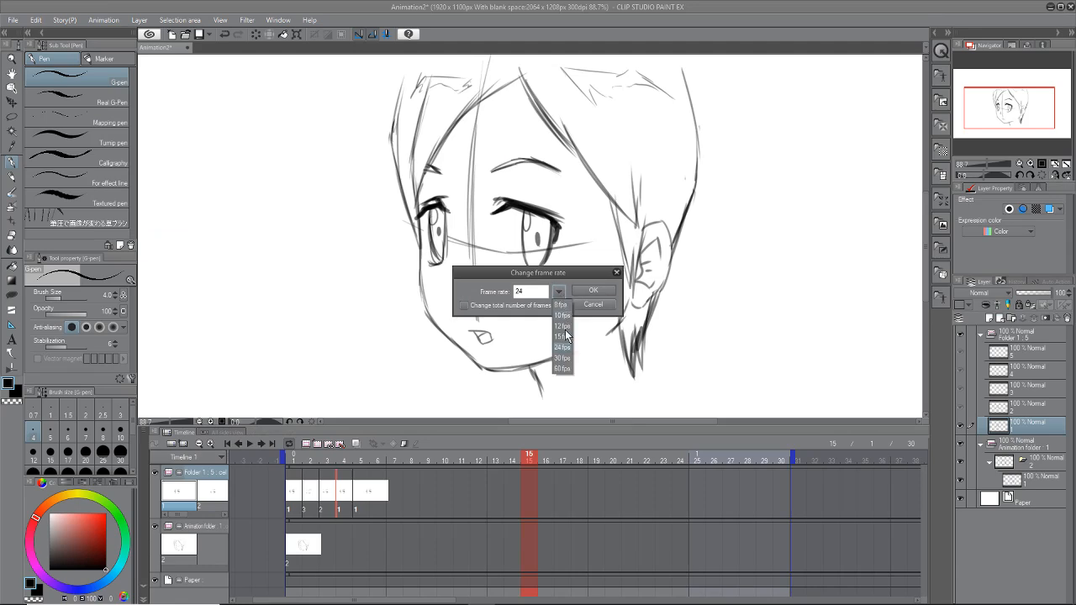
click(563, 350)
click(592, 290)
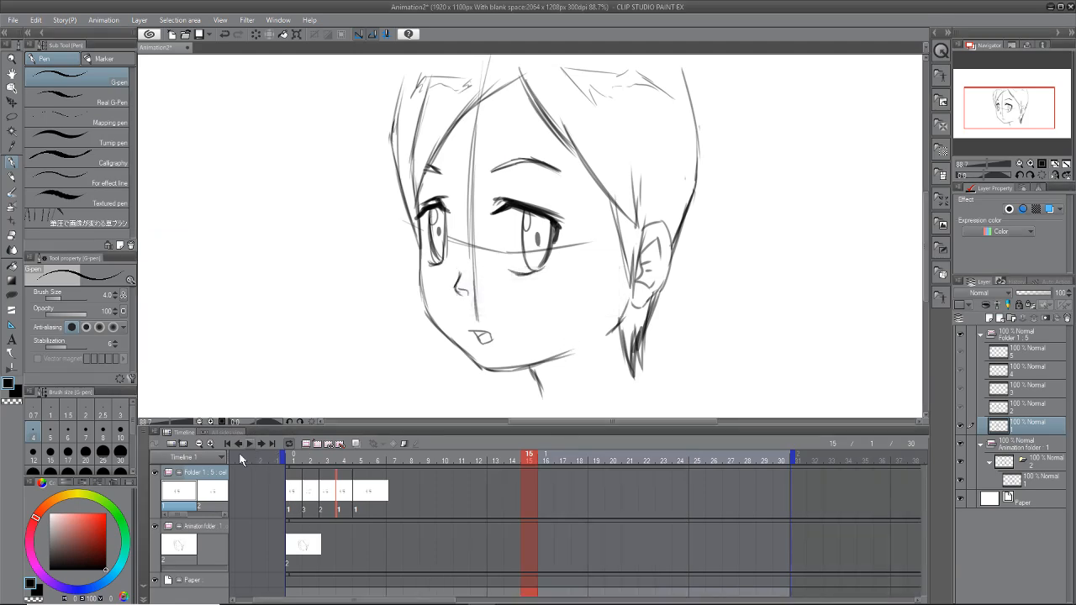
click(248, 444)
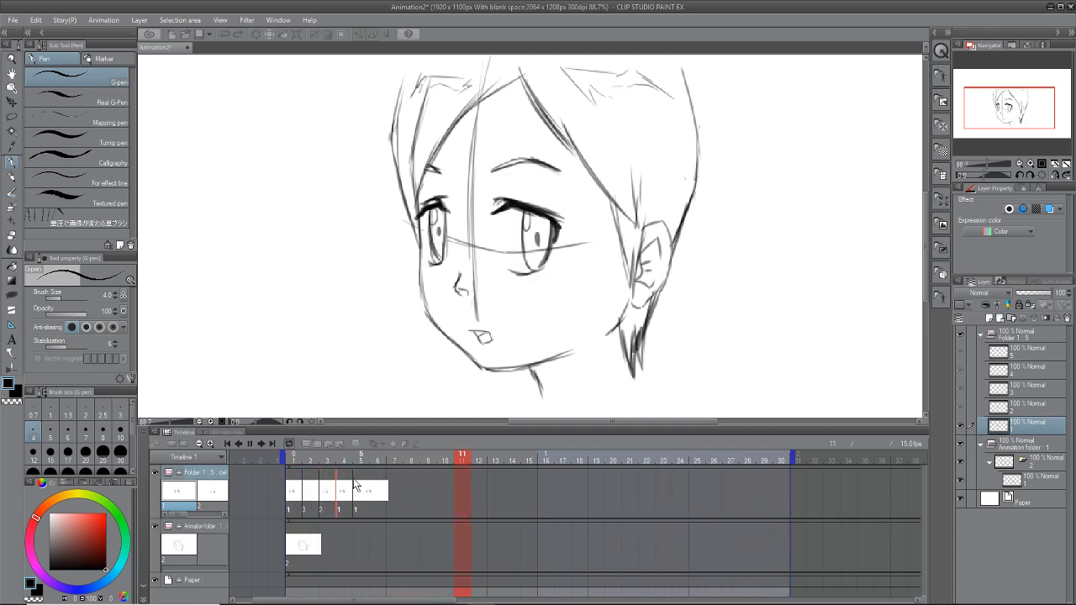
click(250, 444)
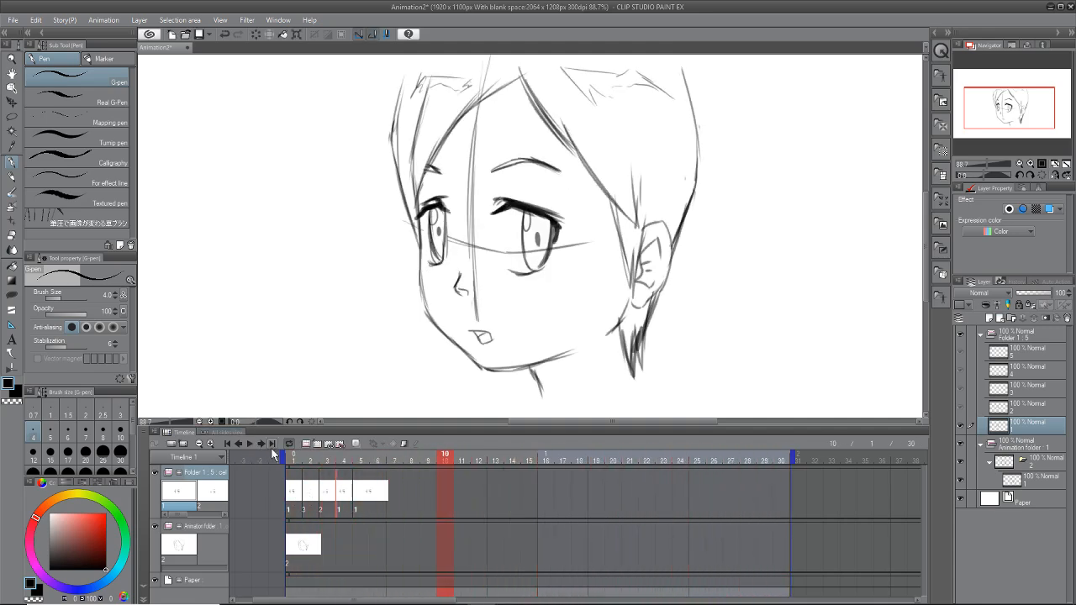
Step: Set the timeline's frame rate back to 24 fps
click(104, 20)
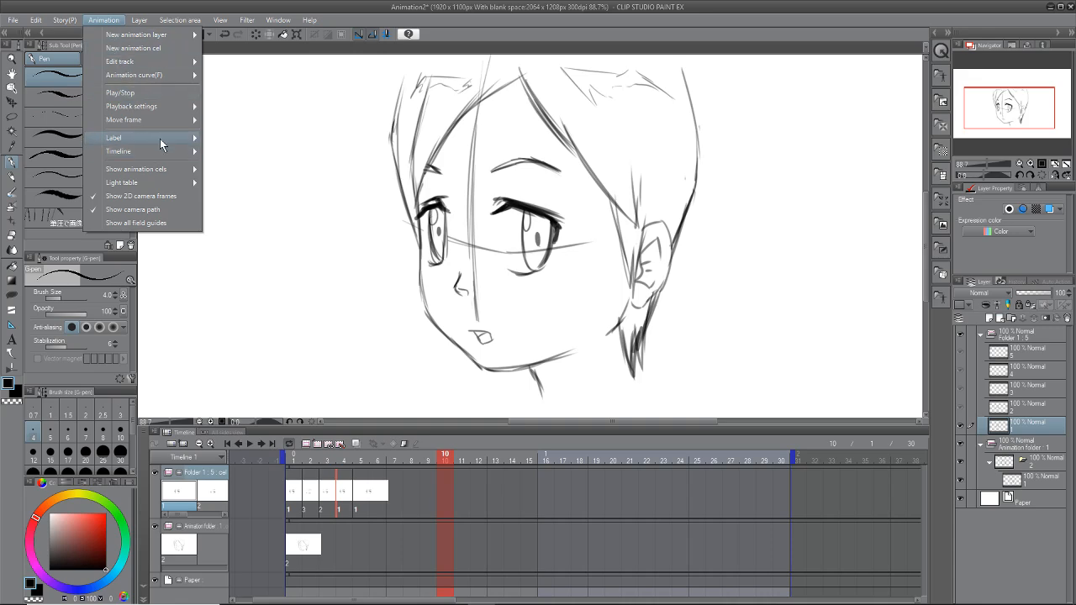
mouse_move(168, 152)
click(275, 226)
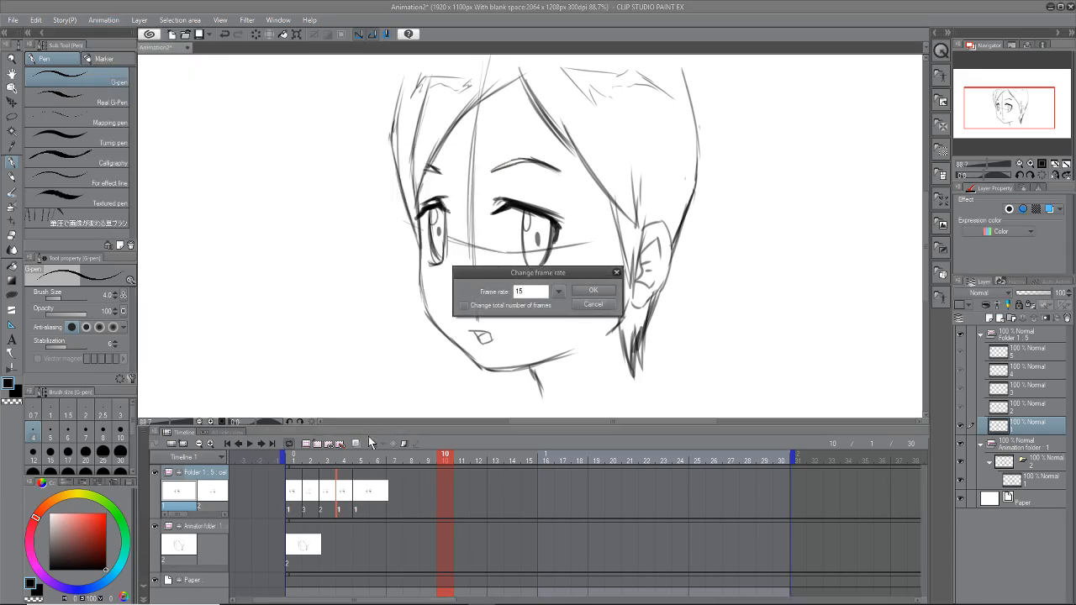
click(558, 291)
click(564, 348)
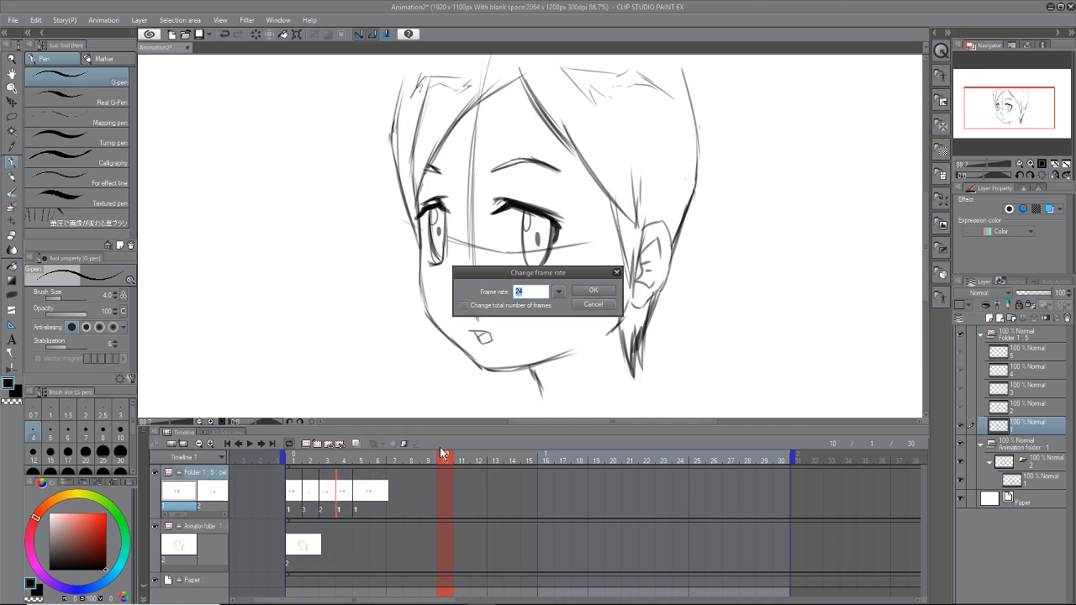
key(Return)
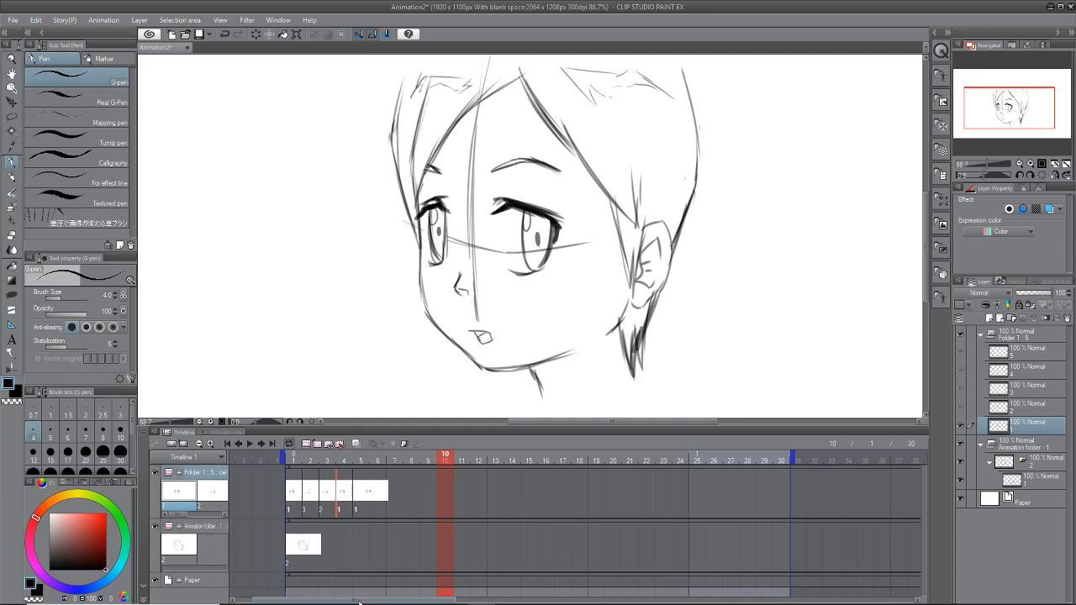
Step: Extend each blink cel in the eye folder's track to last two frames and play the animation from frame 1
drag(451, 461, 302, 474)
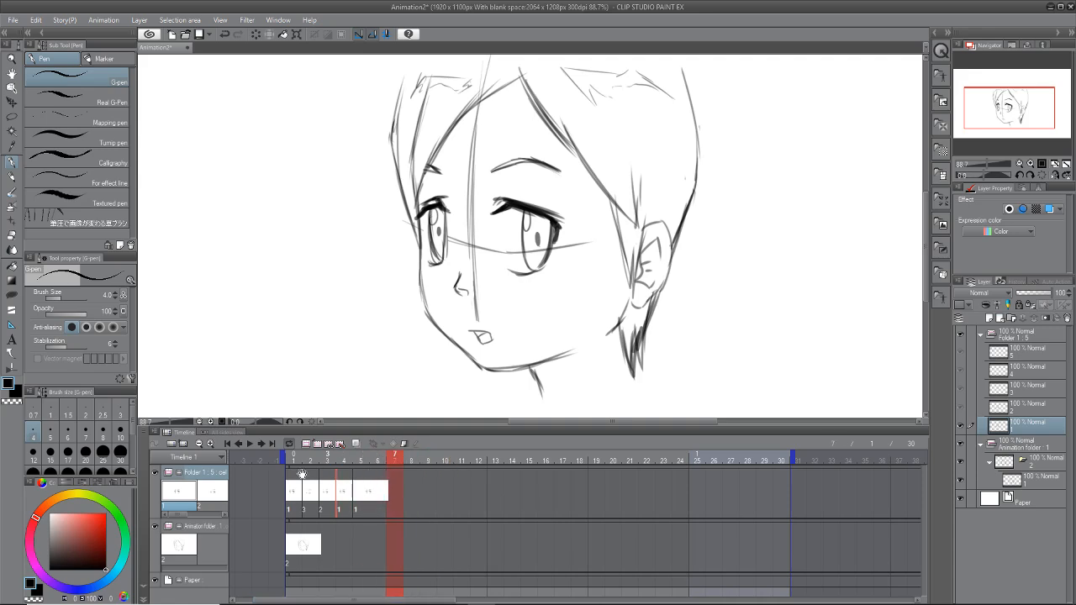
drag(375, 490, 333, 522)
drag(410, 478, 378, 501)
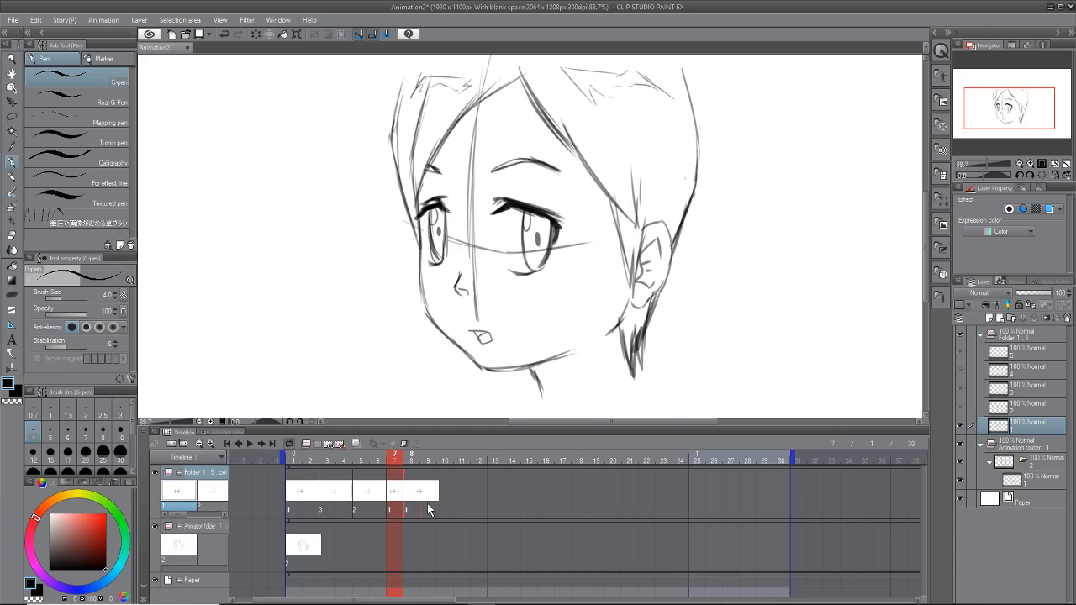
drag(394, 465, 232, 545)
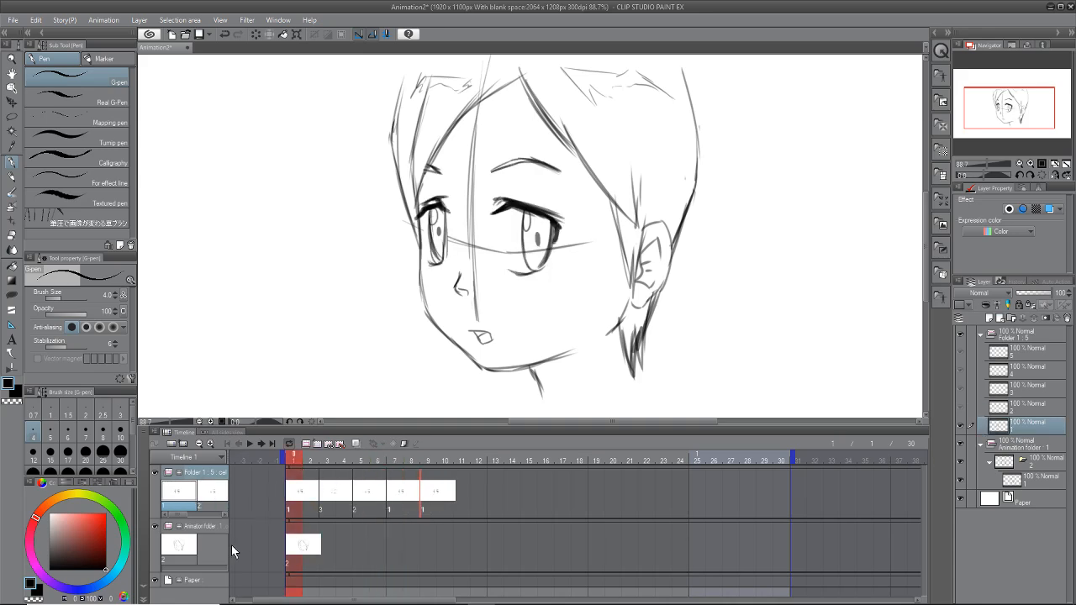
click(249, 443)
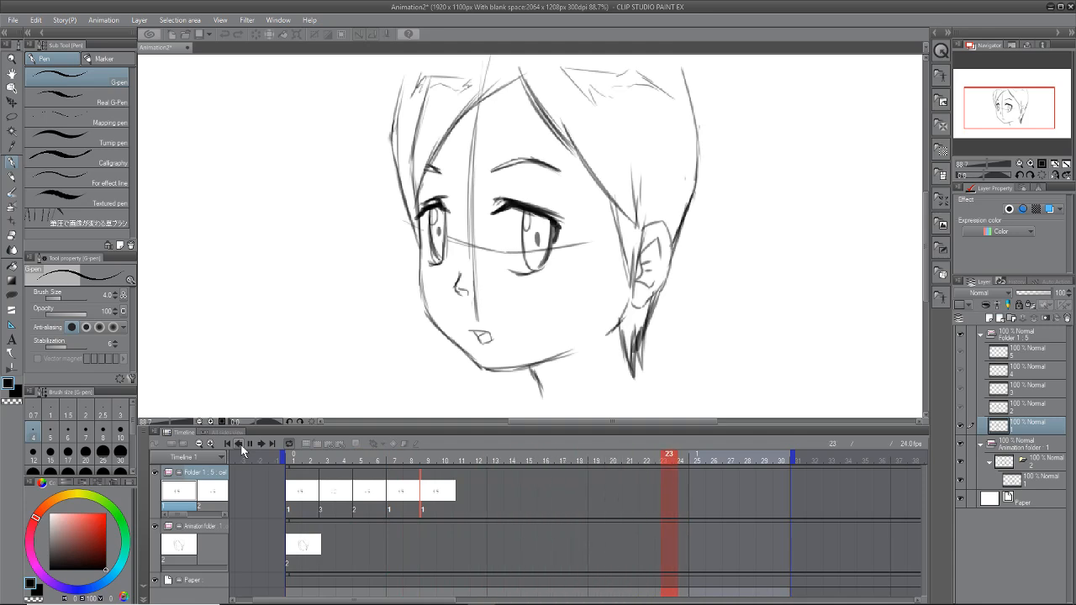
click(247, 442)
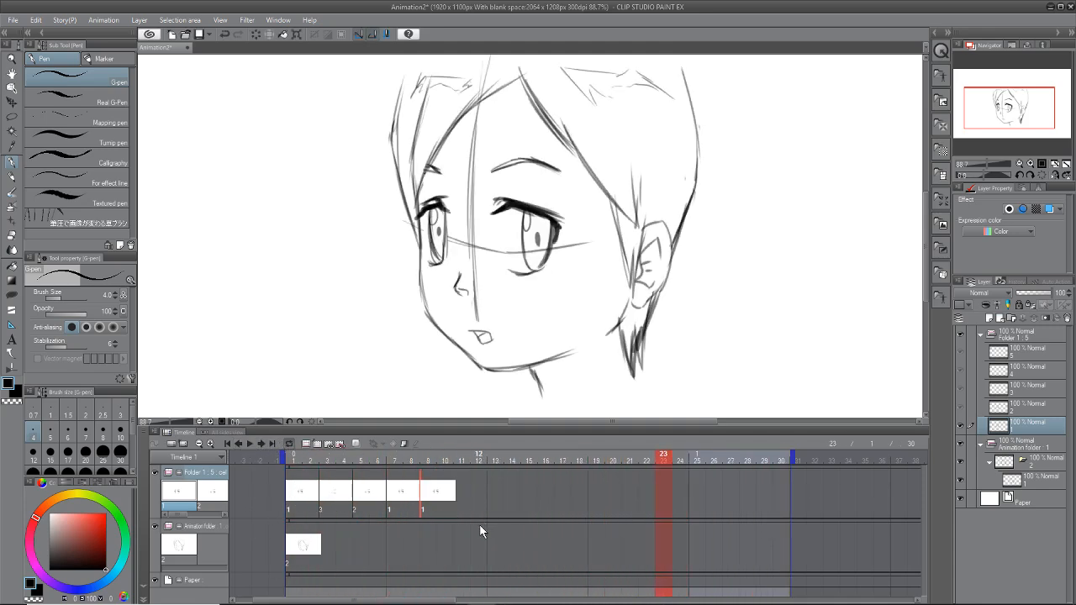
Step: Switch to File Explorer and open the Anime_sample06_EN animation from the Anime_sample06_EN (1) archive in Downloads
click(13, 21)
click(203, 98)
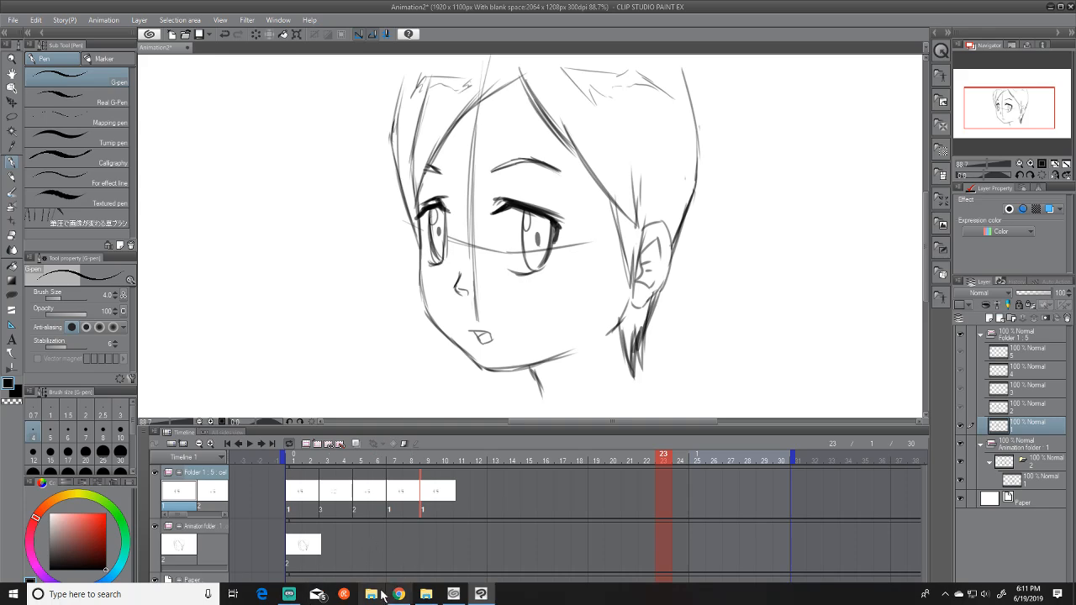
click(427, 595)
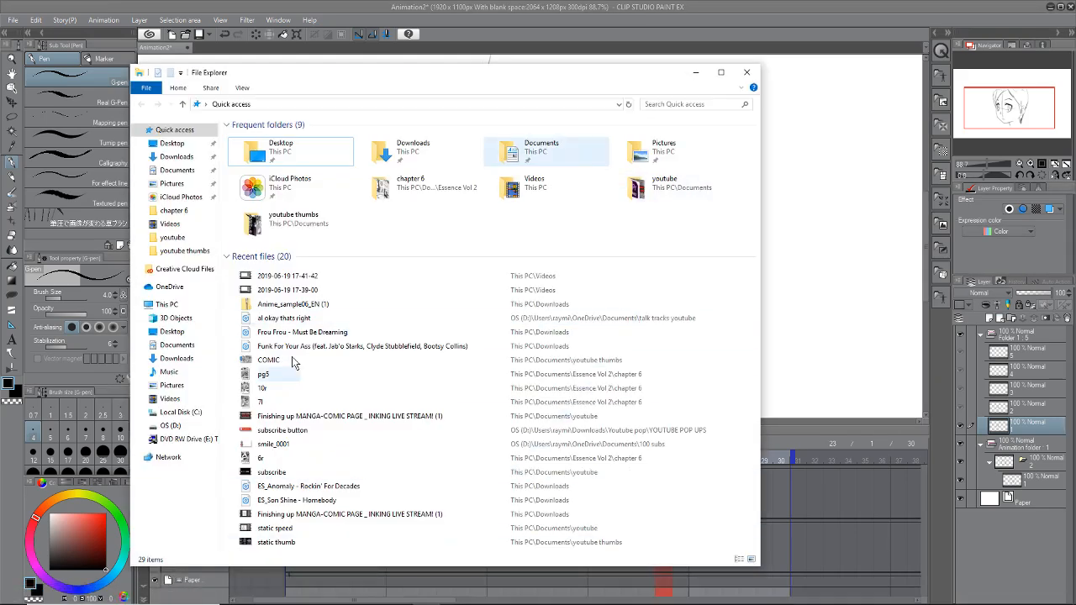
double_click(423, 150)
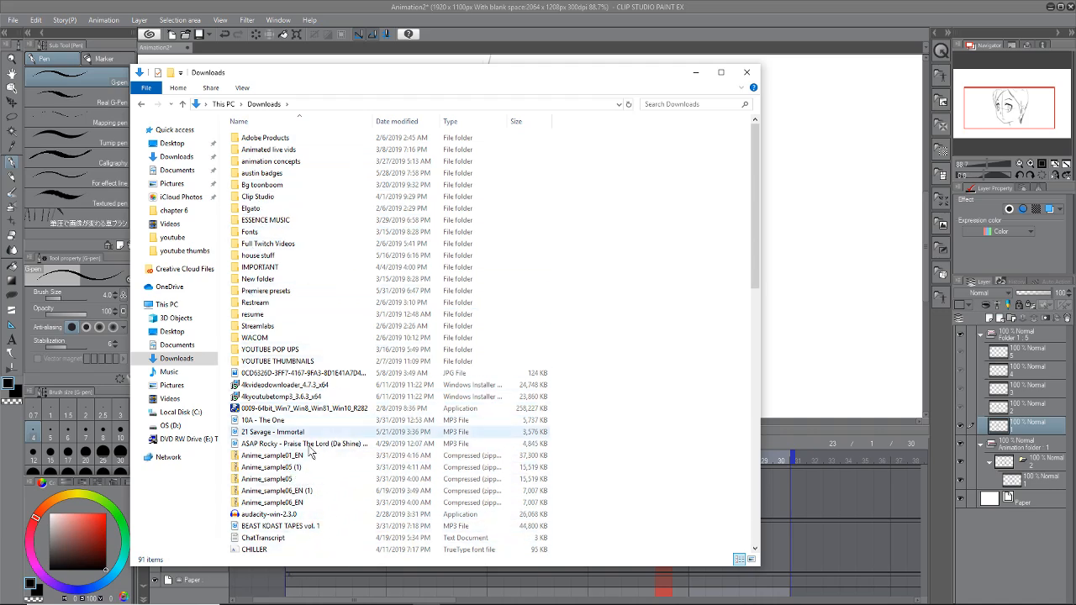
click(298, 456)
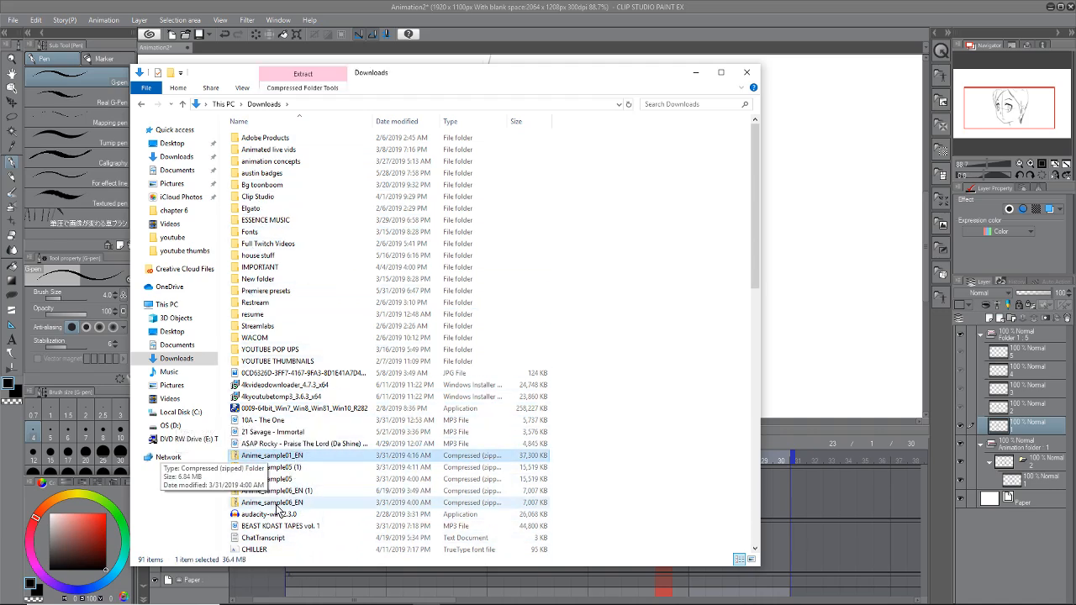
click(295, 493)
double_click(296, 493)
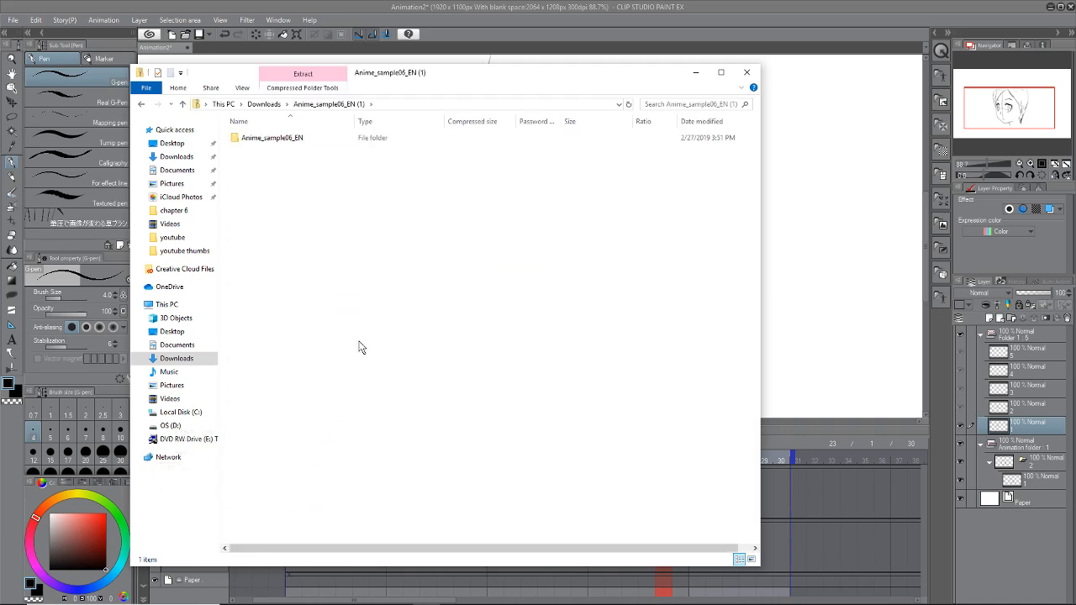
double_click(284, 139)
click(274, 140)
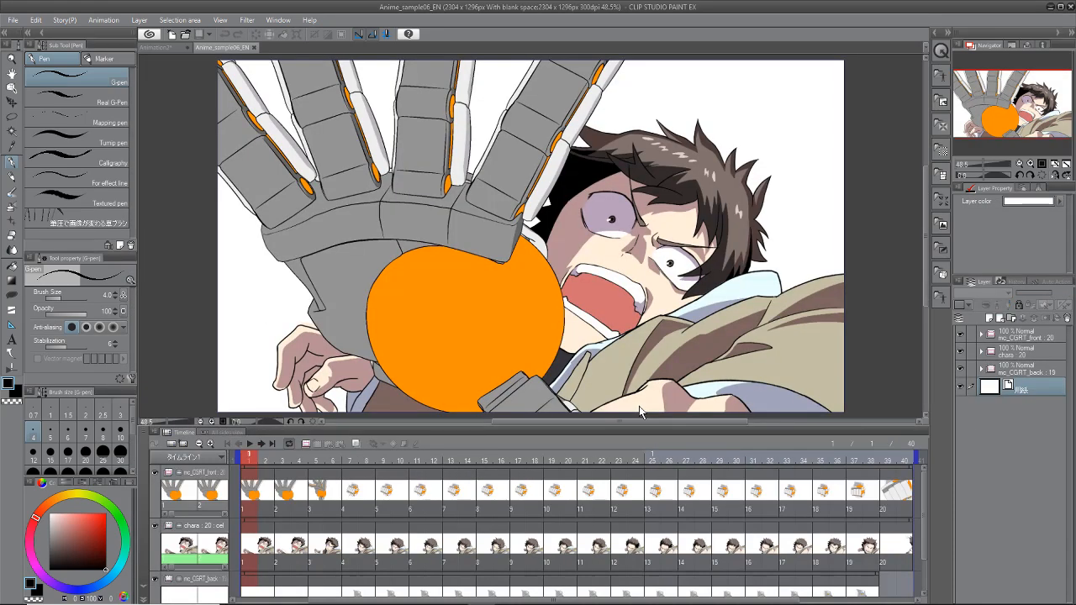
Step: Play the sample animation, examine its tracks and cel timing, and scrub the timeline to frame 40
click(249, 445)
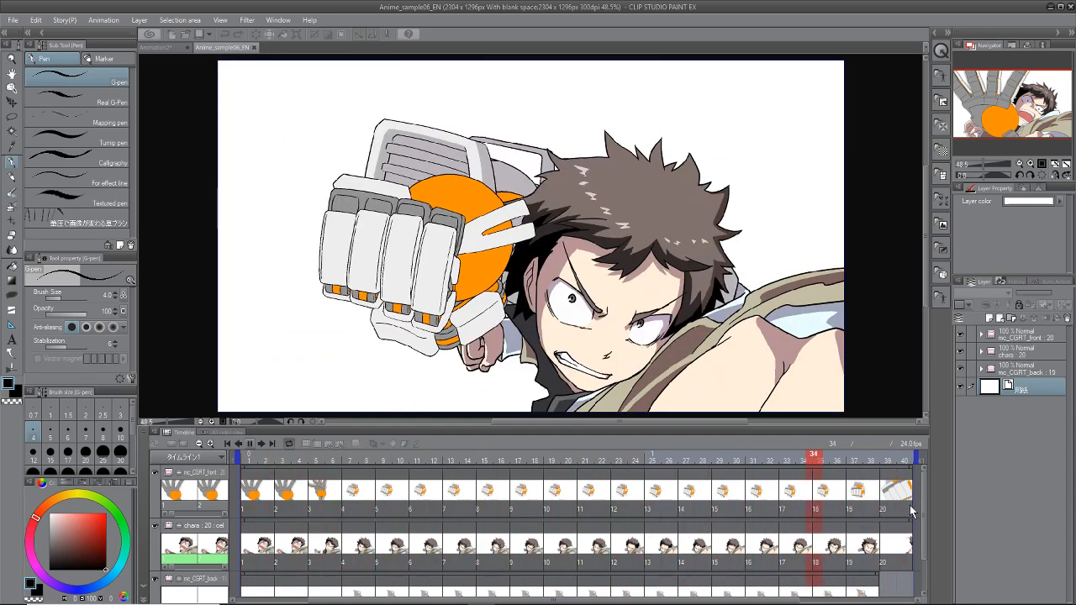
drag(925, 497, 902, 530)
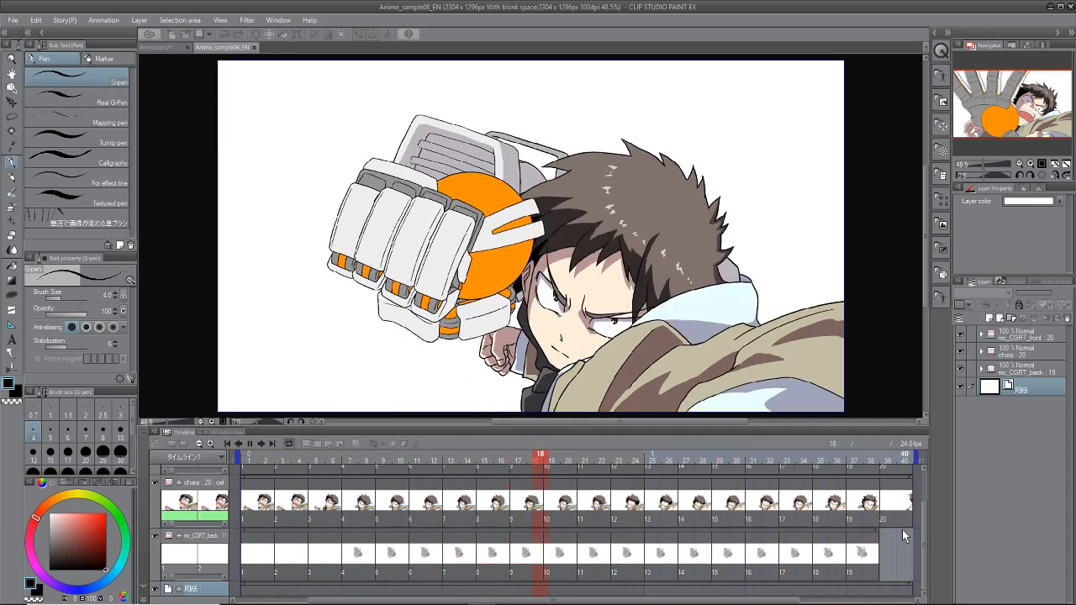
click(250, 444)
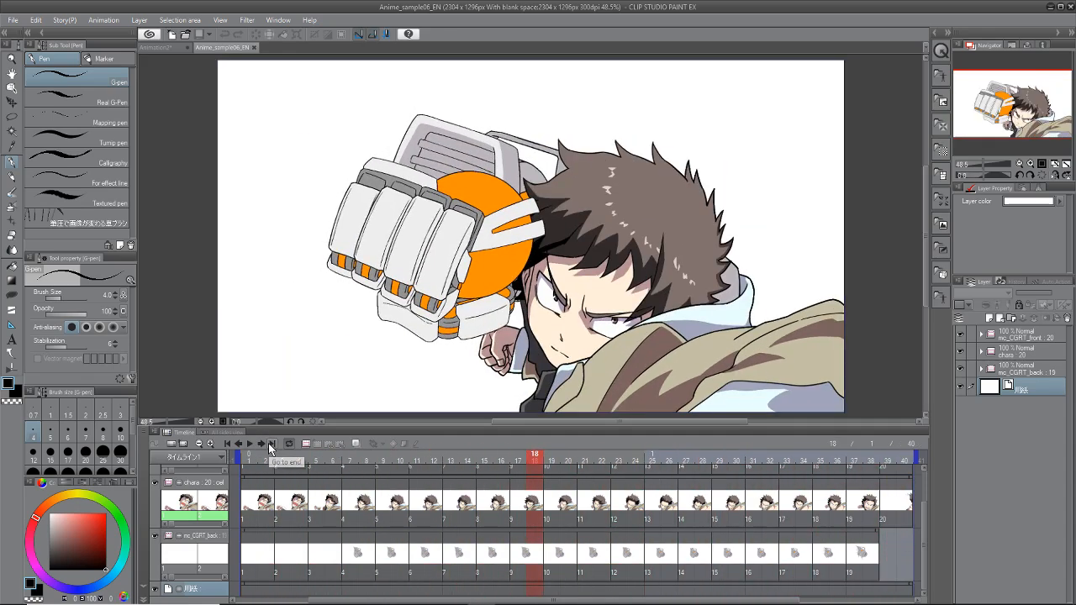
mouse_move(521, 475)
mouse_down()
mouse_move(501, 572)
mouse_move(366, 572)
mouse_move(283, 516)
mouse_move(432, 499)
mouse_move(388, 521)
mouse_up()
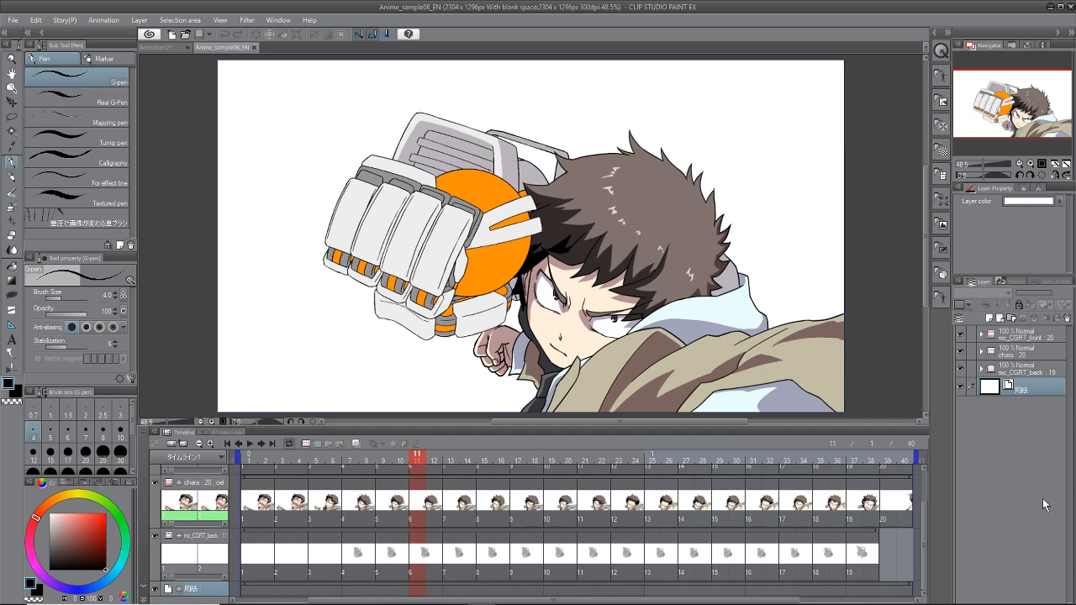
drag(413, 461, 930, 506)
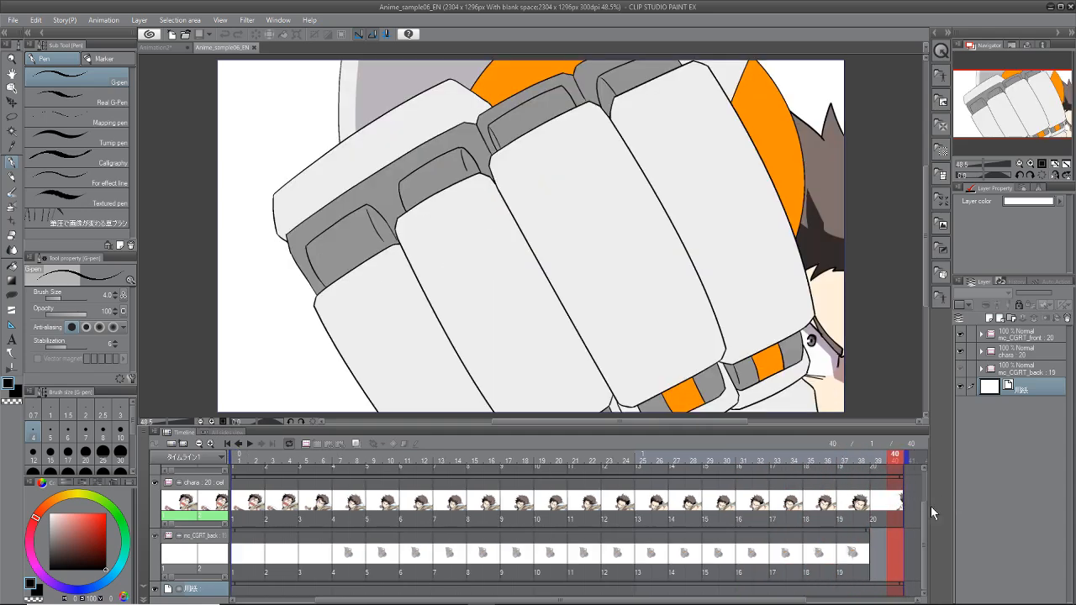
drag(485, 600, 406, 600)
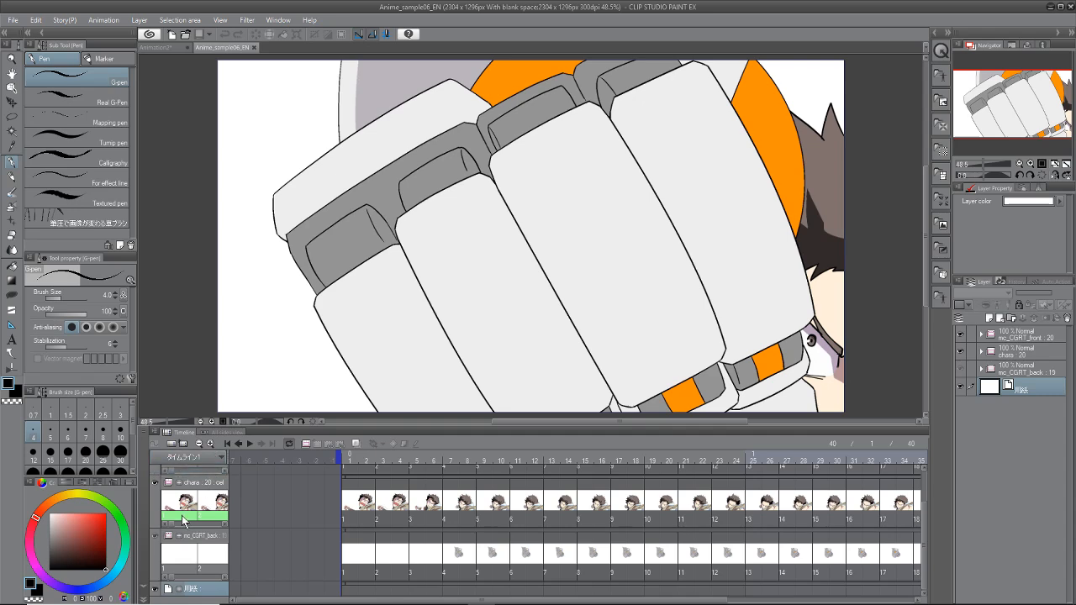
Step: Try the sample animation's timeline at a frame rate of 15 fps and play it
click(36, 20)
mouse_move(103, 20)
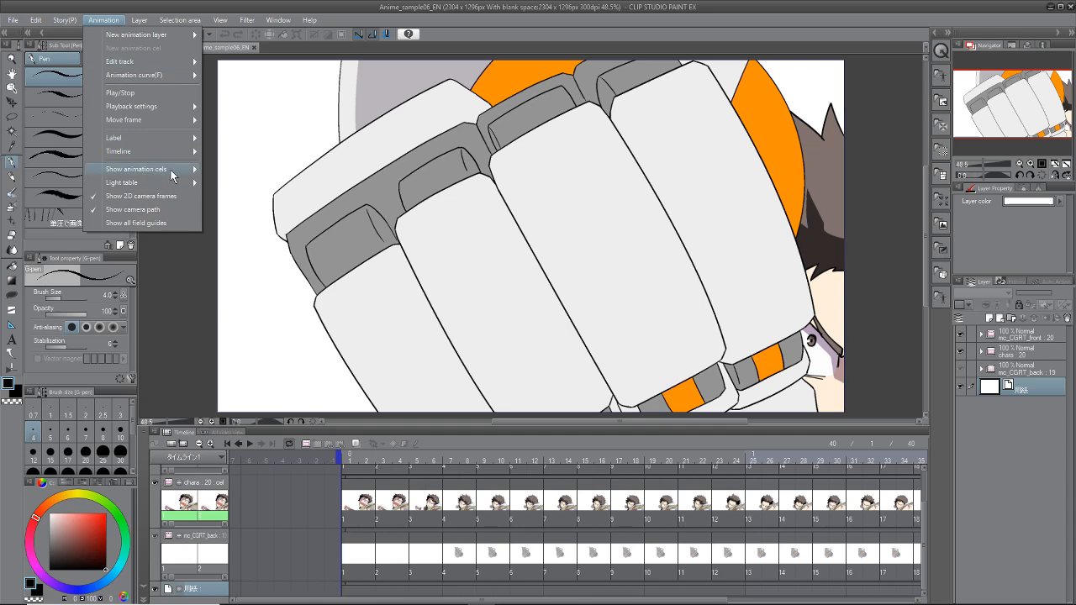
mouse_move(175, 149)
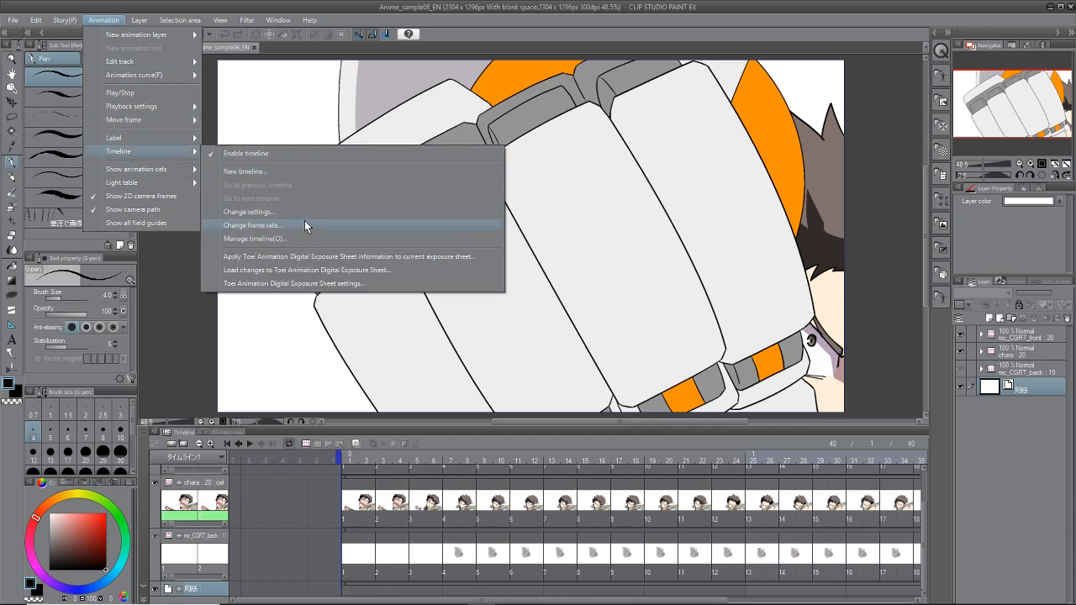
click(304, 222)
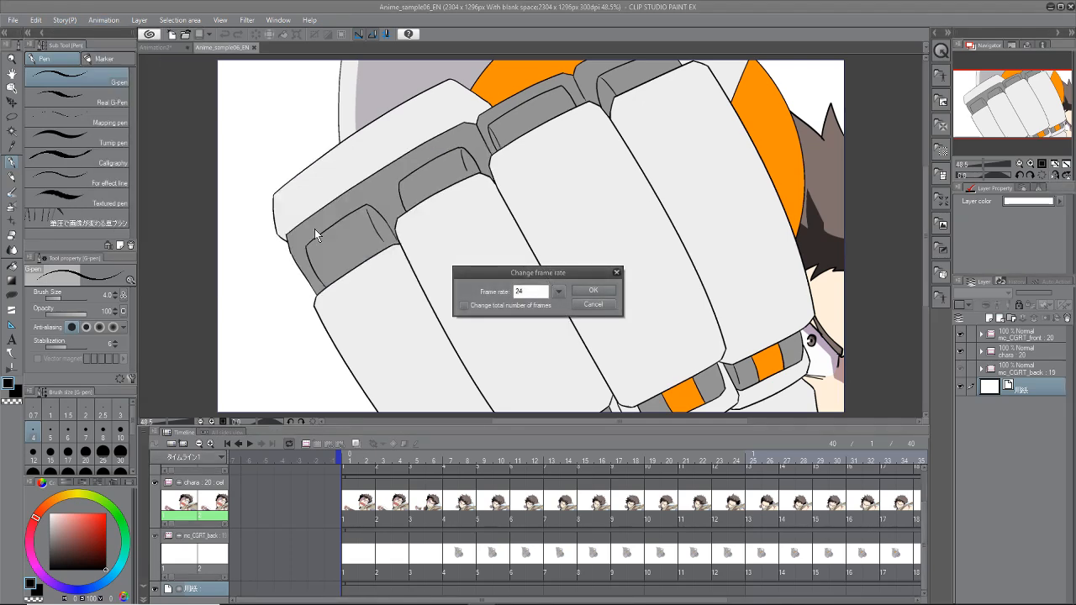
click(559, 291)
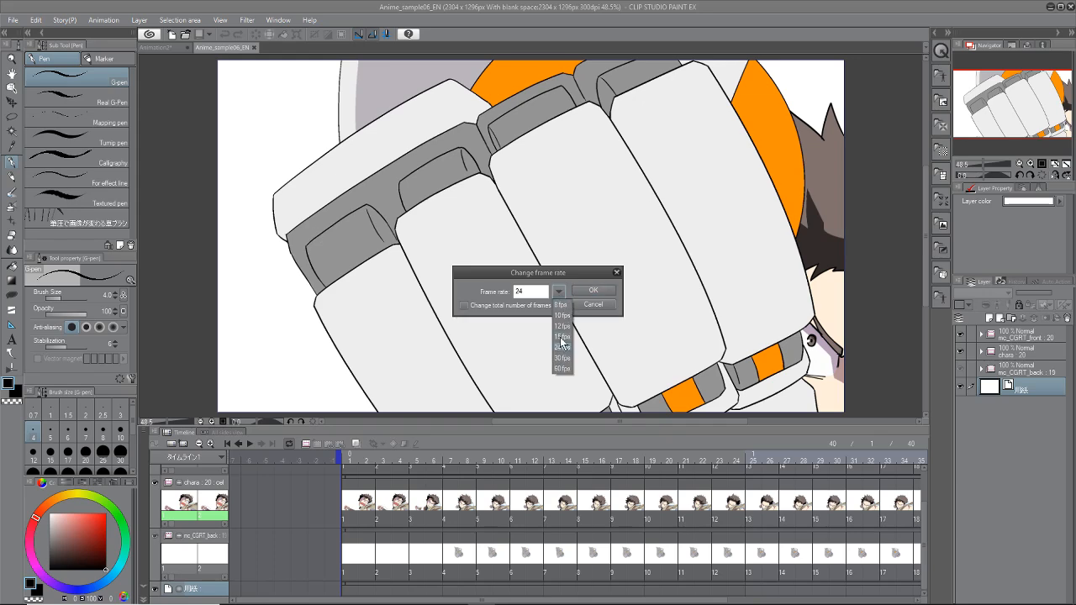
click(561, 337)
click(593, 292)
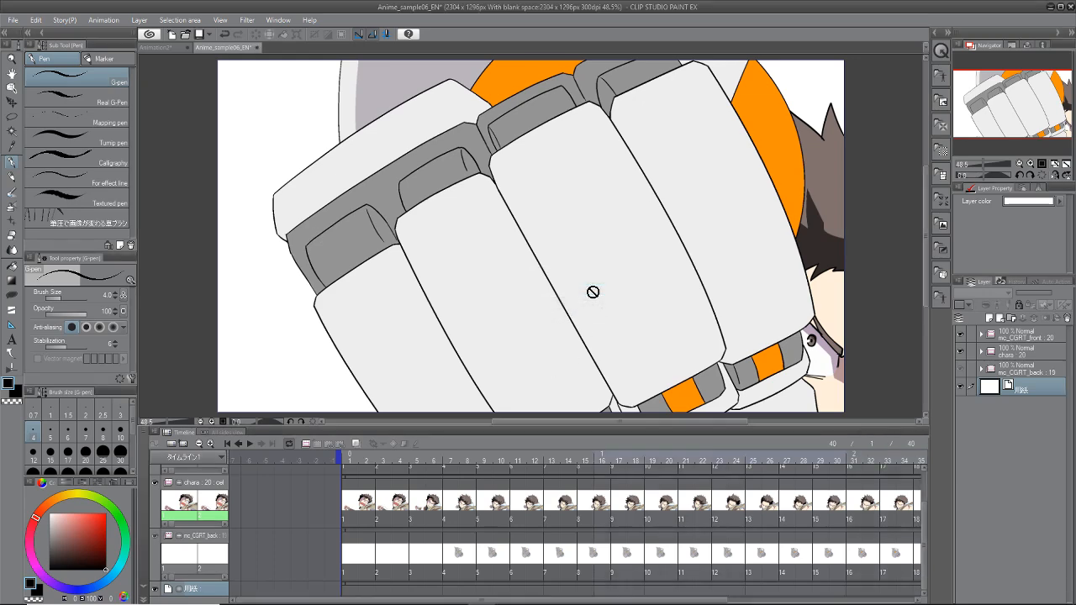
click(250, 443)
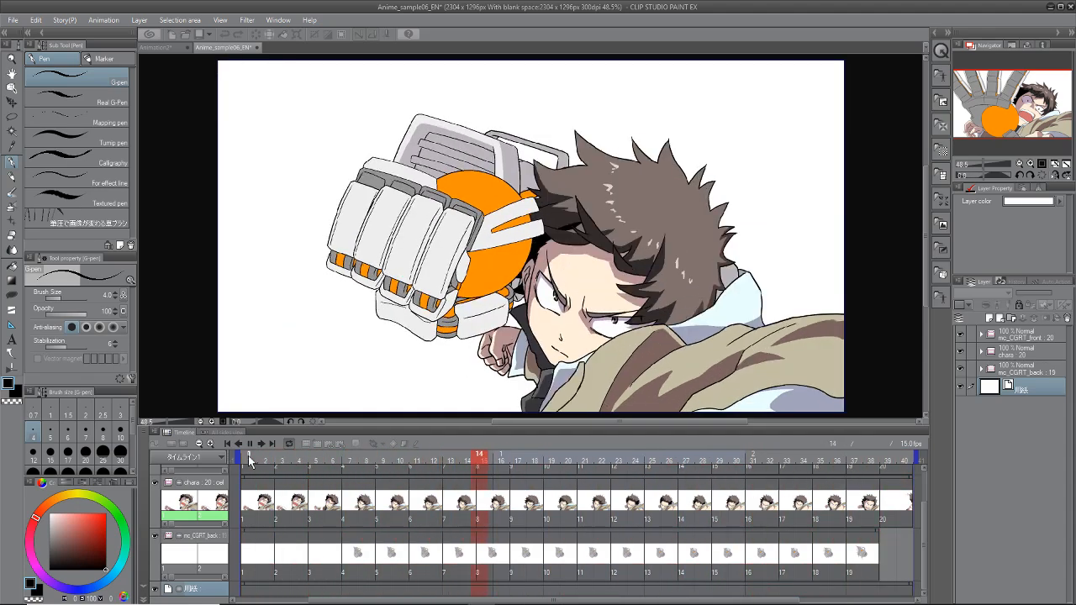
click(249, 444)
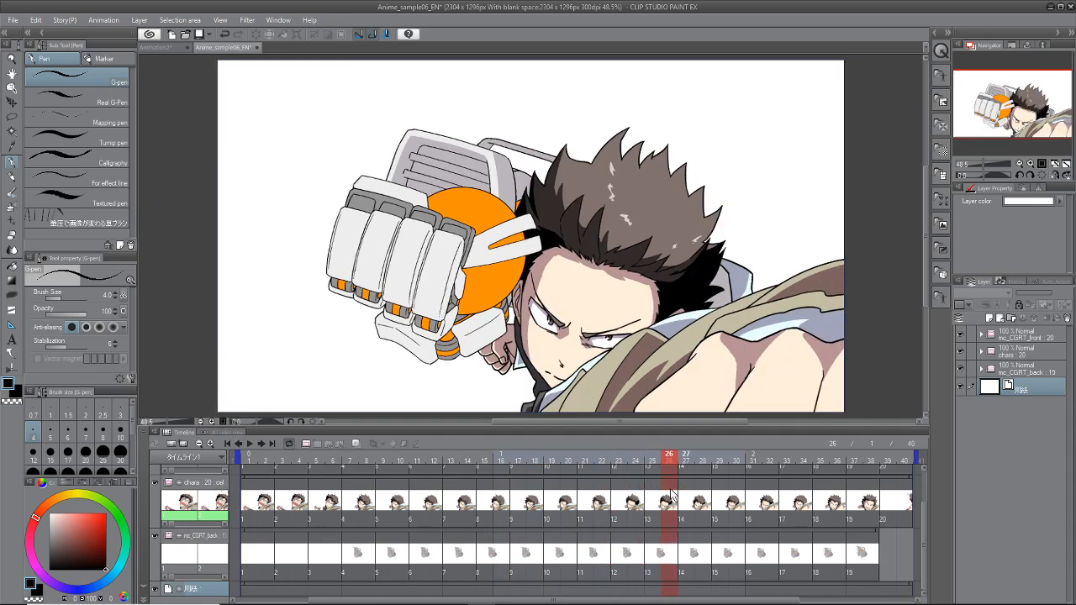
Step: Set the sample timeline's frame rate back to 24 fps and play the animation
click(35, 22)
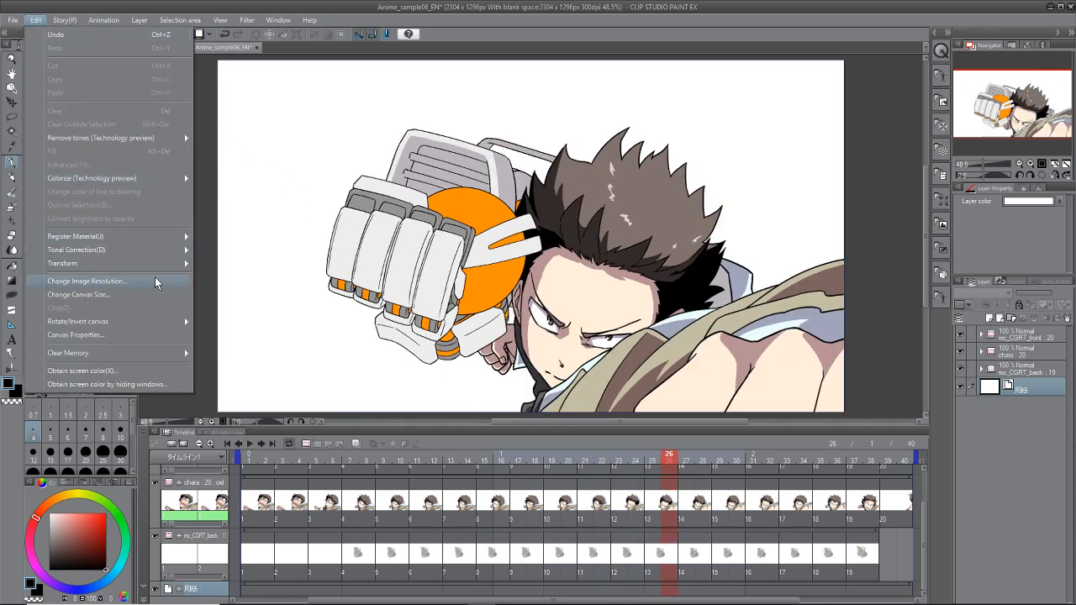
mouse_move(62, 18)
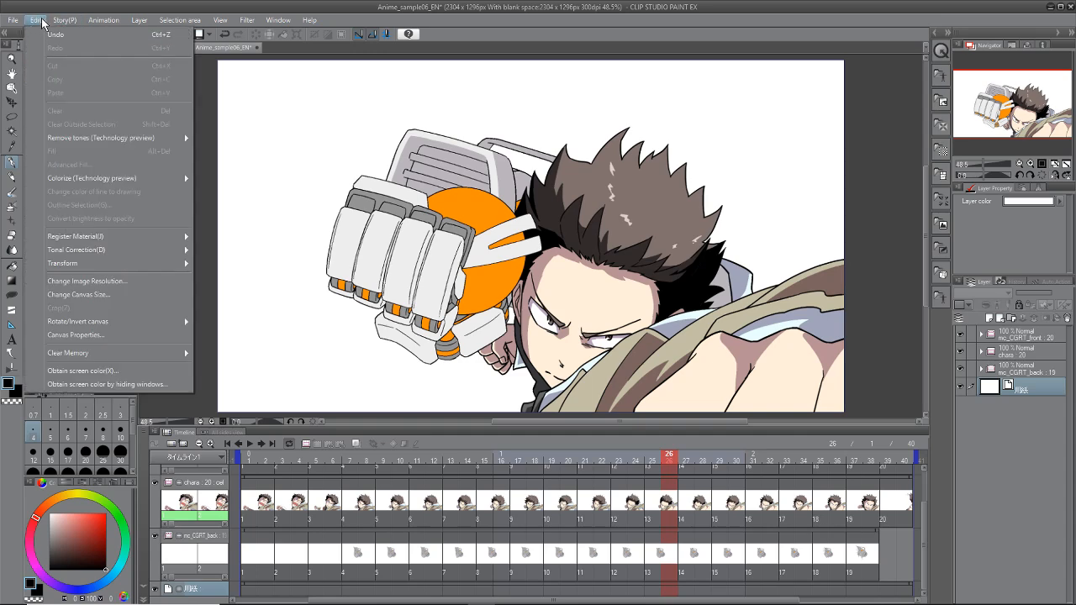
mouse_move(116, 23)
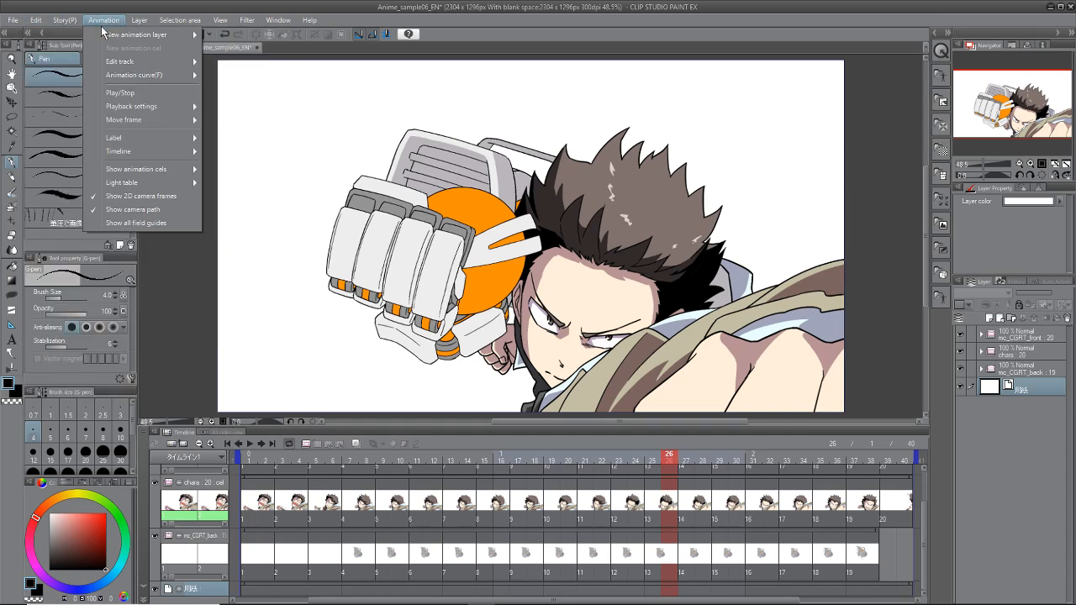
mouse_move(142, 157)
click(282, 227)
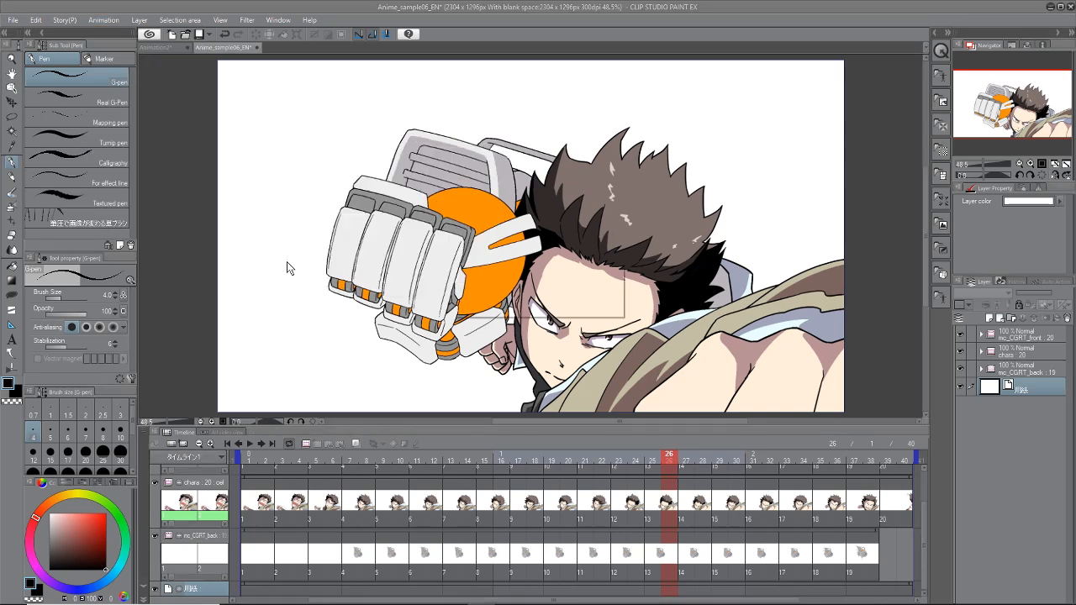
click(558, 291)
click(565, 347)
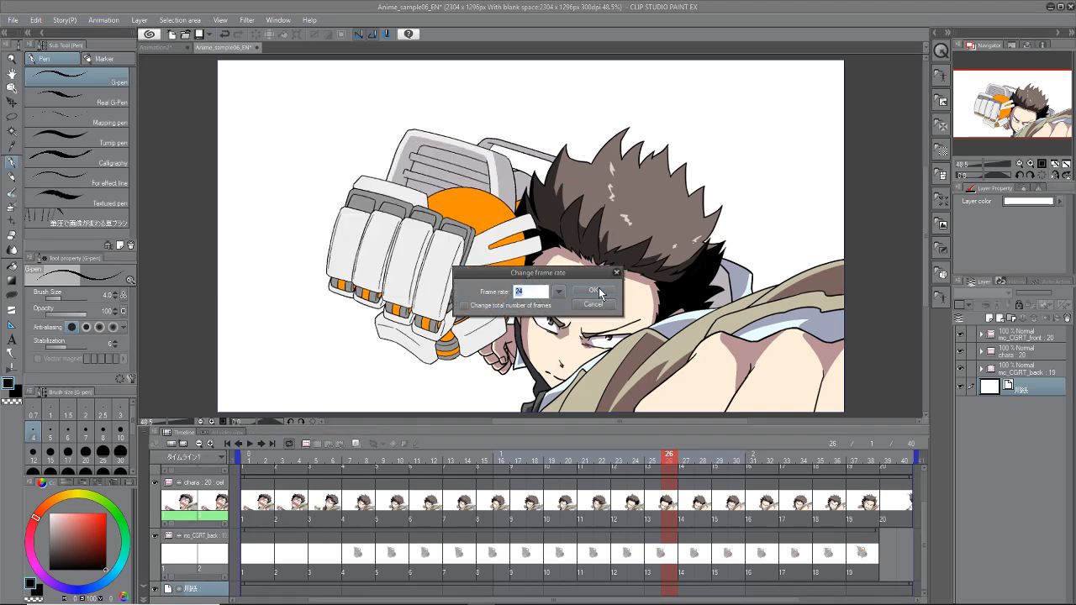
key(Return)
click(248, 445)
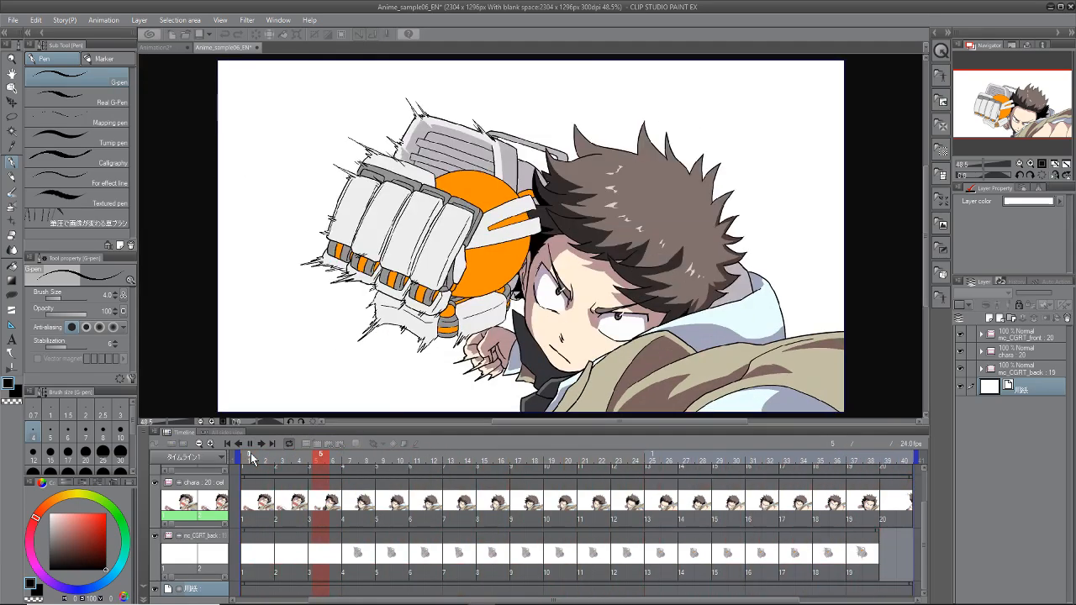
click(249, 446)
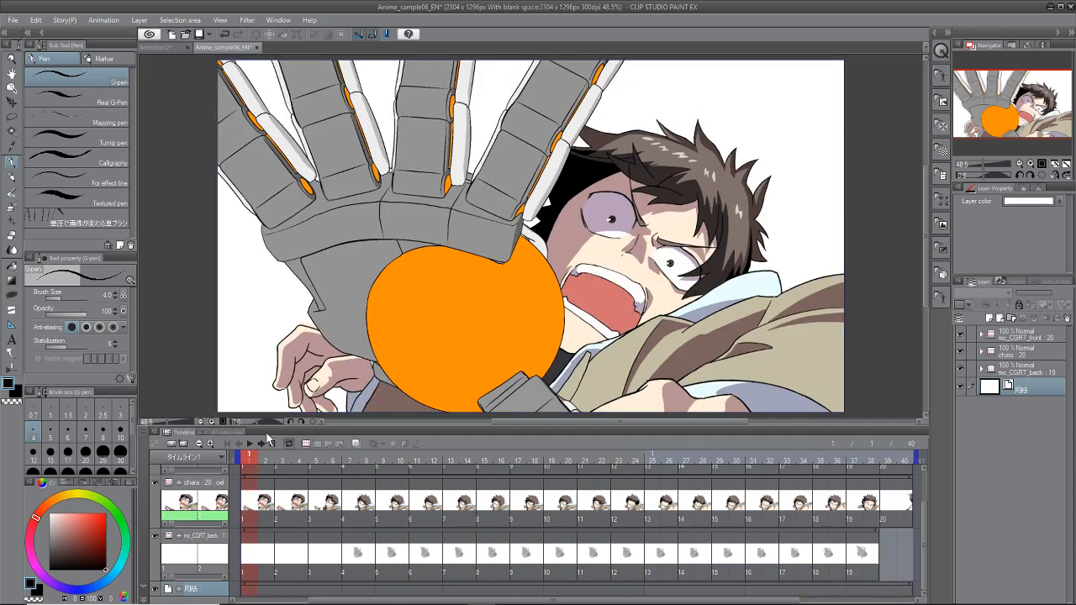
Step: Examine the robot hand's motion separately by hiding the chara track while scrubbing between frames 24 and 4, and return to frame 1
drag(248, 461, 638, 469)
click(153, 483)
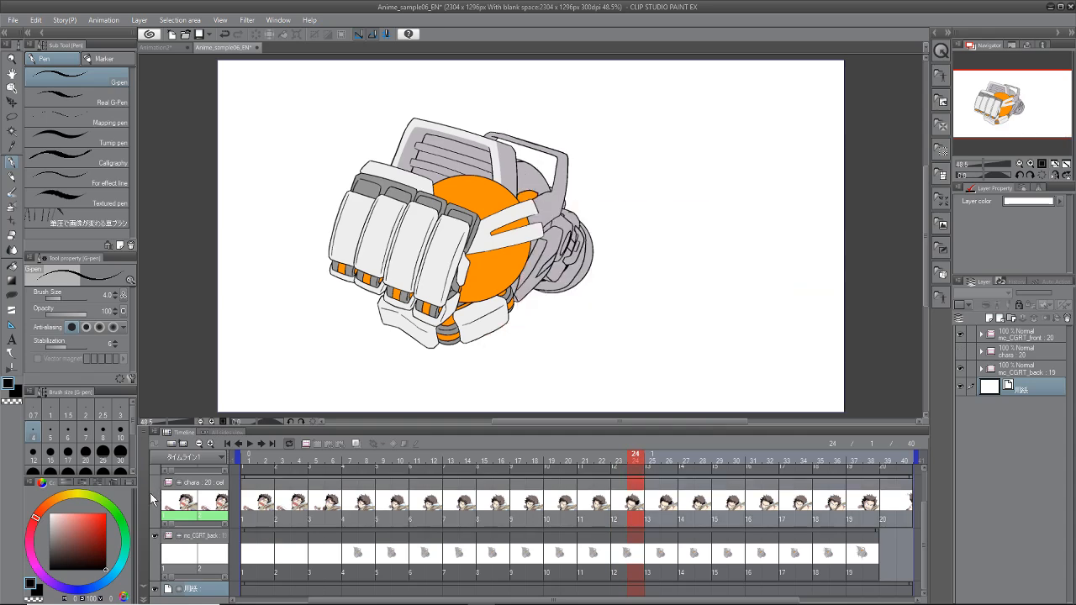
drag(637, 461, 298, 461)
drag(922, 523, 922, 492)
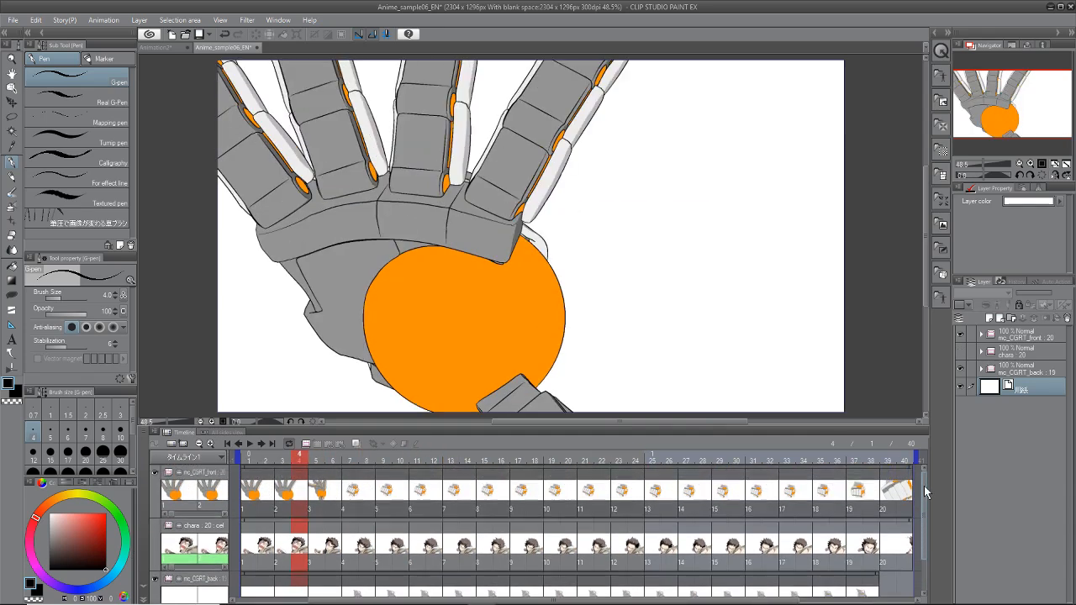
drag(296, 461, 253, 528)
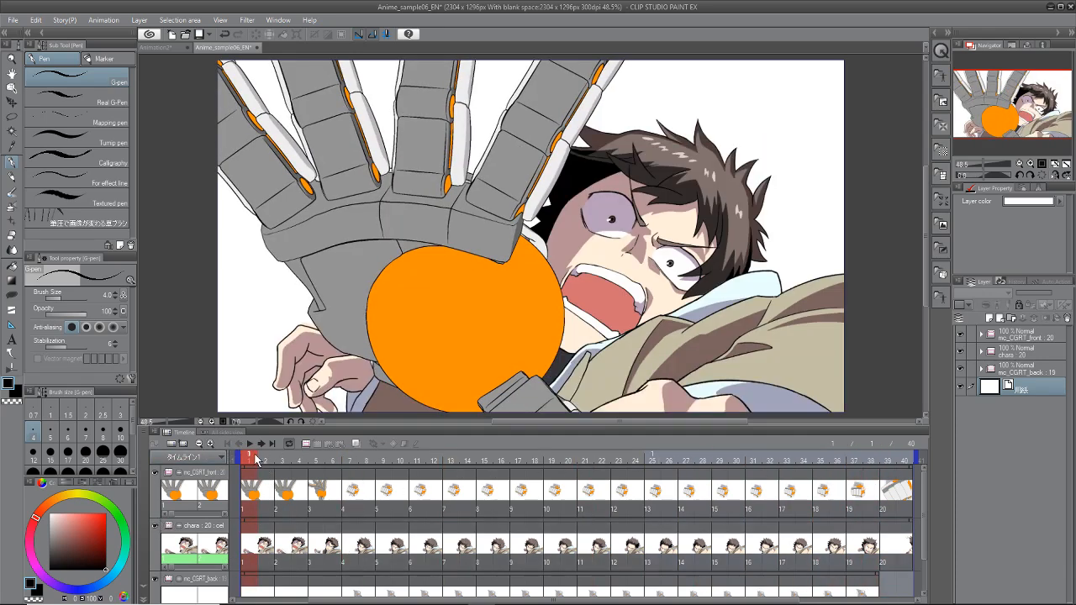
Step: Examine the two-frame timing of the first cels, select the chara track's first cel and scrub to frame 14
drag(262, 461, 231, 467)
click(260, 461)
drag(265, 462, 249, 462)
click(245, 542)
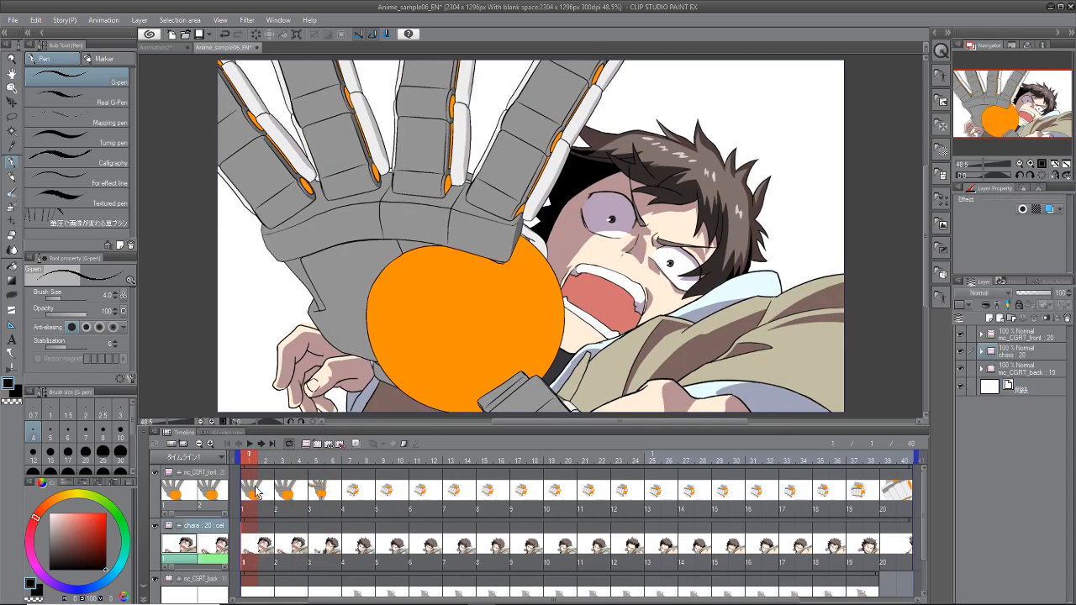
mouse_move(253, 460)
mouse_down()
mouse_move(370, 475)
mouse_move(467, 459)
mouse_up()
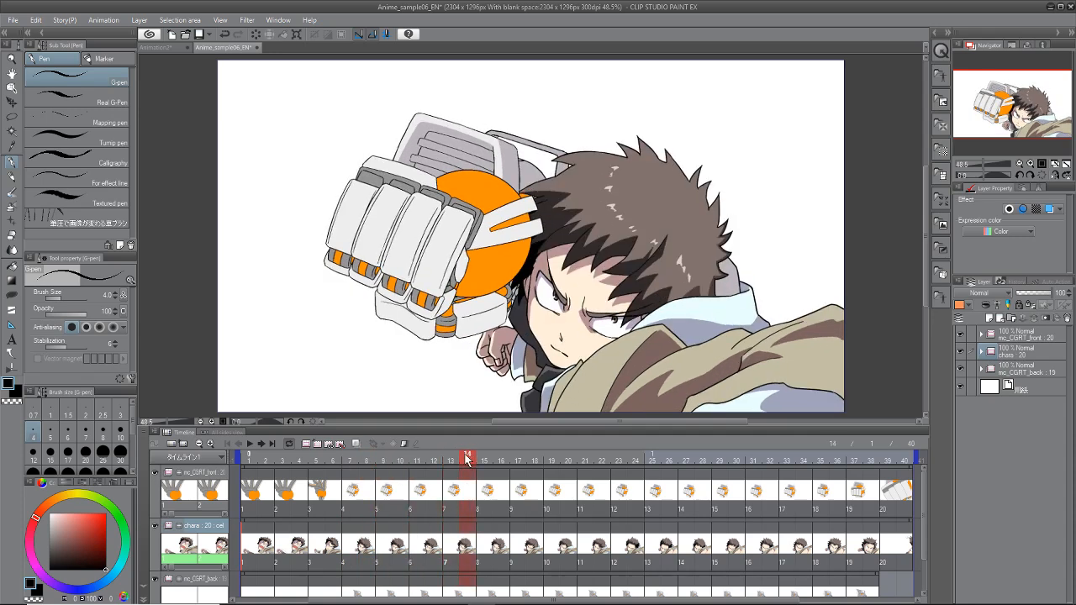
Step: Add a new animation cel at frame 12 of the mc_CGRT_front track and sketch a rough fist with the Darker pencil
click(430, 505)
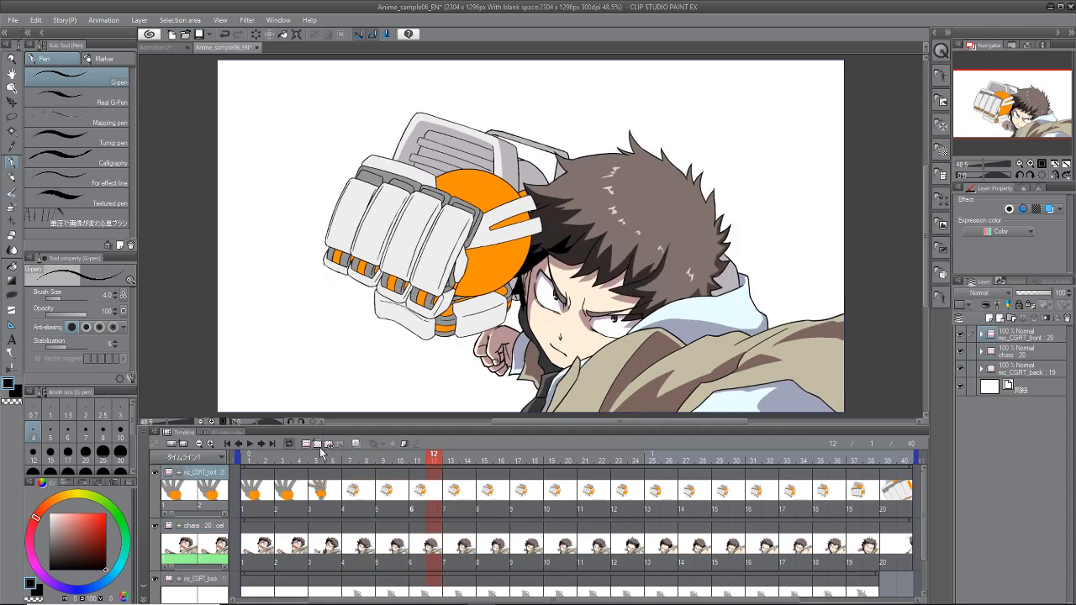
click(332, 447)
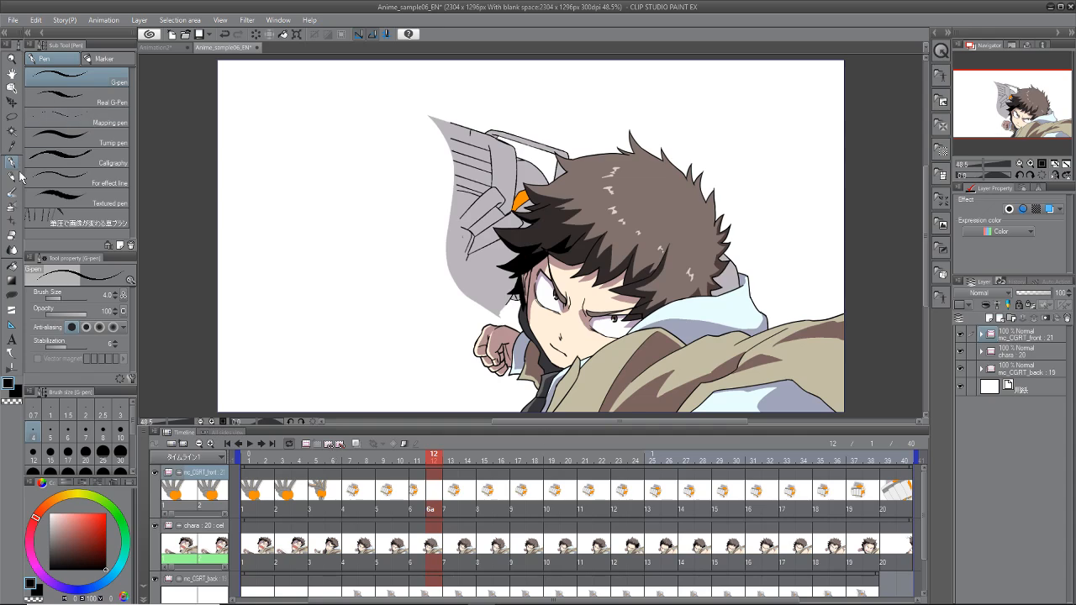
click(13, 177)
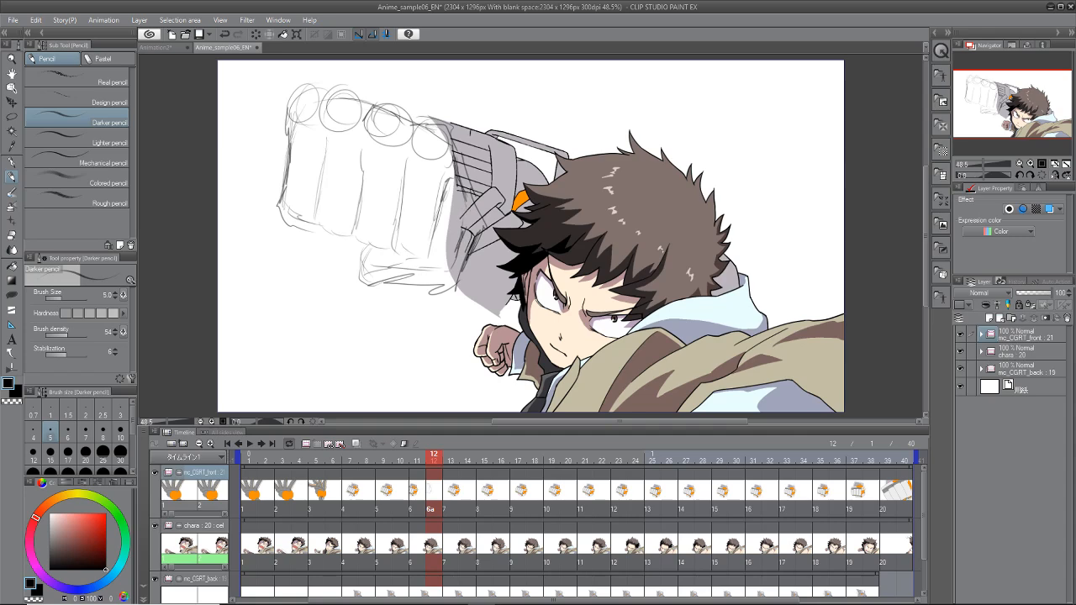
mouse_move(423, 469)
mouse_down()
mouse_move(396, 464)
mouse_move(432, 464)
mouse_move(249, 467)
mouse_move(398, 496)
mouse_move(500, 496)
mouse_move(348, 496)
mouse_move(431, 495)
mouse_up()
Step: Lasso the rough fist sketch, move it closer to the arm, scale it down slightly and apply the transformation
click(11, 118)
mouse_move(271, 301)
mouse_down()
mouse_move(221, 183)
mouse_move(213, 192)
mouse_move(264, 114)
mouse_up()
click(35, 19)
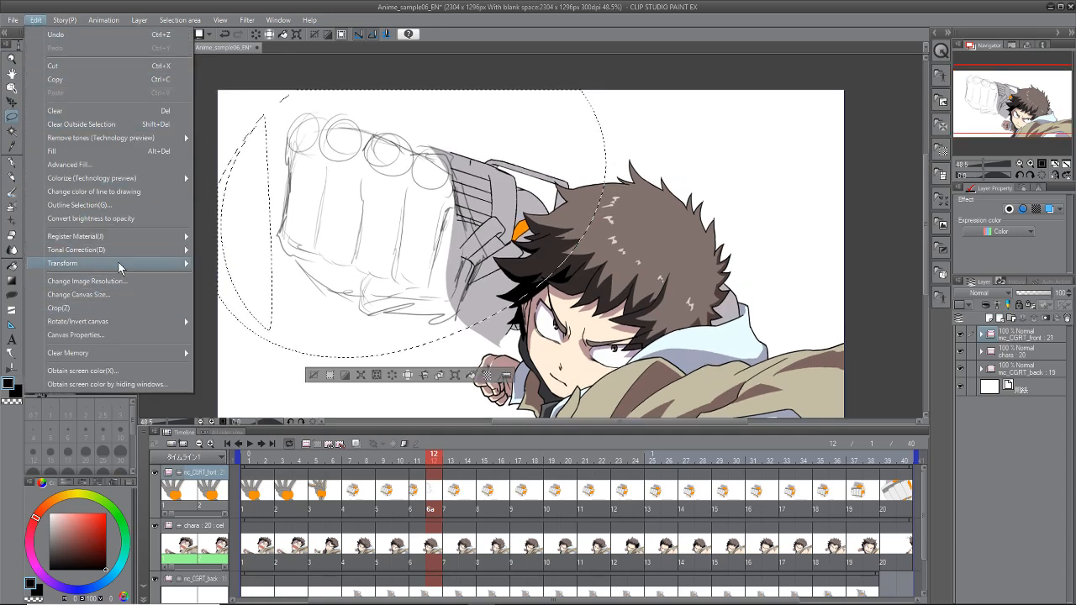
mouse_move(123, 264)
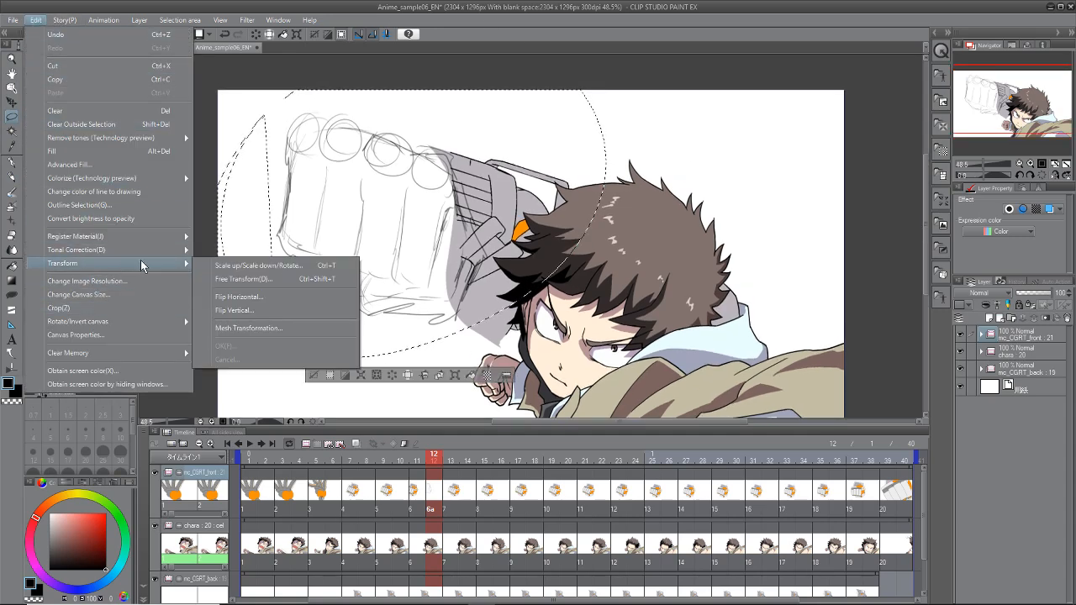
click(307, 266)
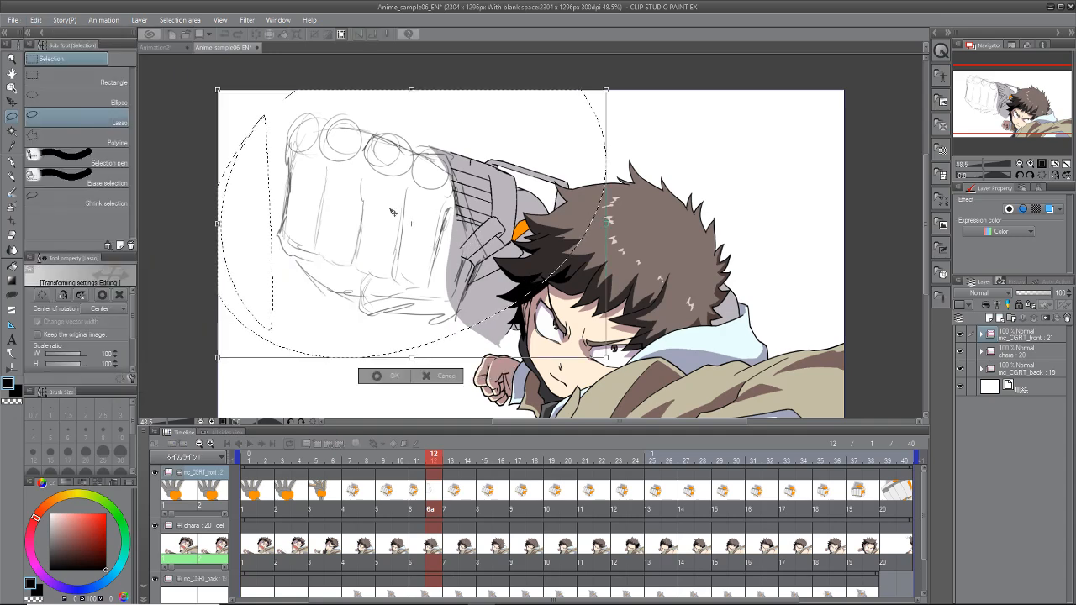
drag(392, 212, 410, 242)
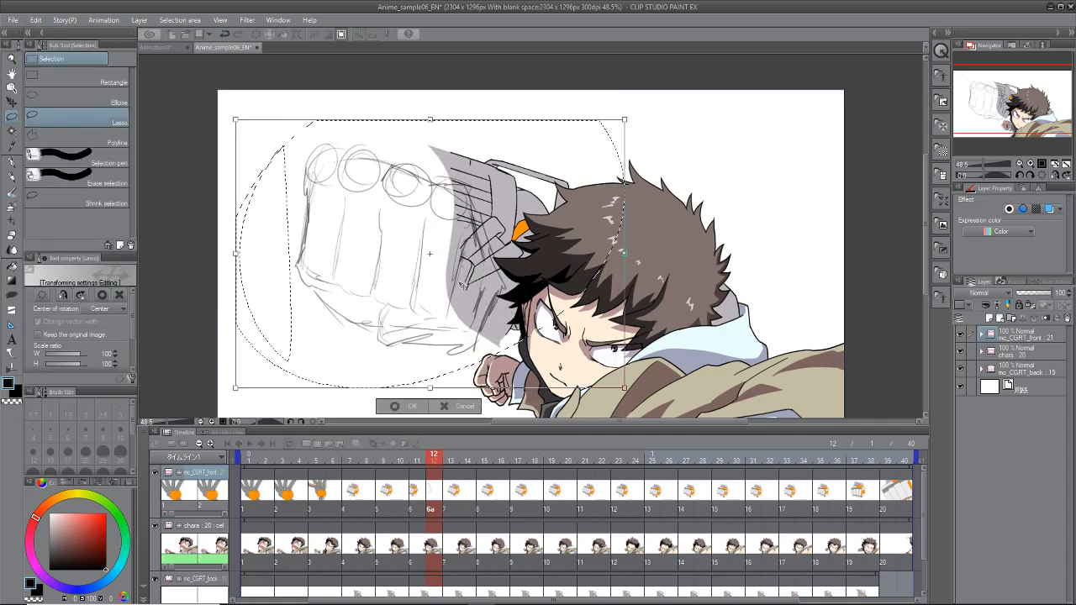
drag(236, 121, 269, 144)
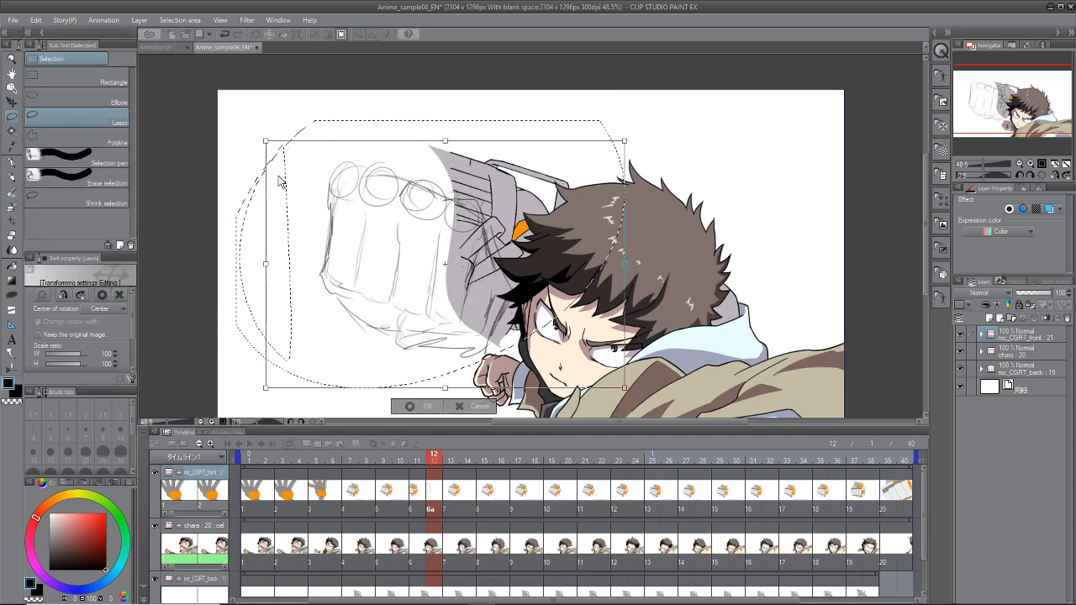
click(434, 459)
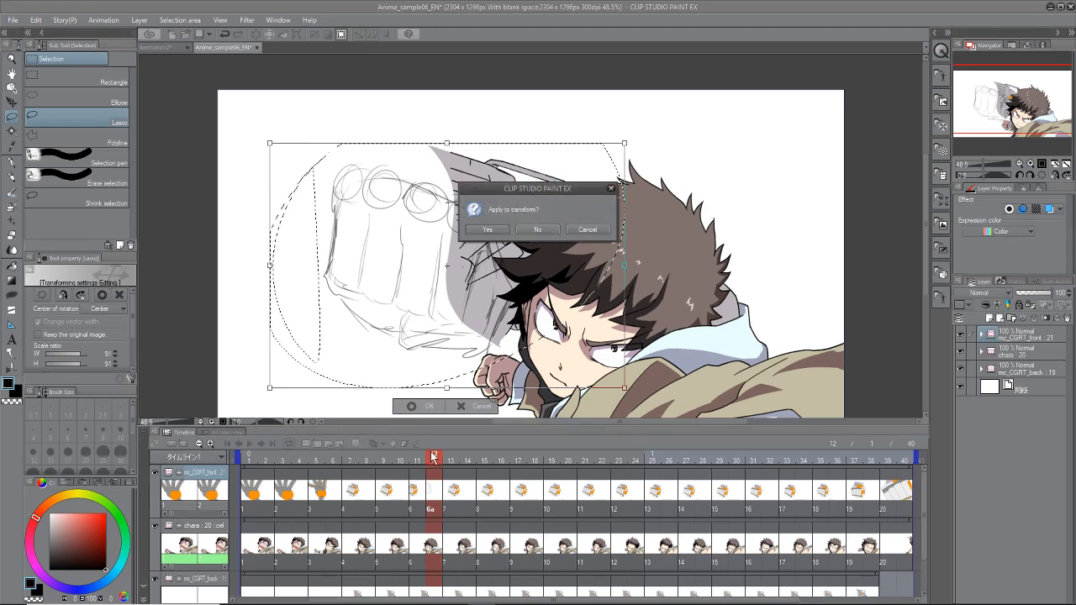
click(416, 407)
click(602, 298)
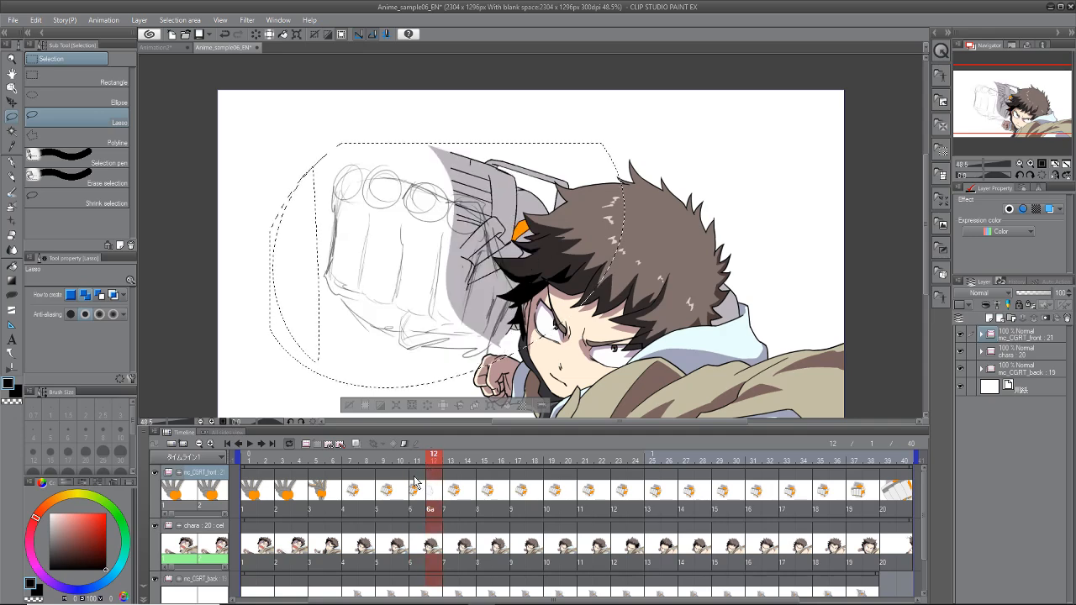
Step: Compare the frames around the sketched cel, clear the lasso selection and play the animation from frame 1
mouse_move(432, 470)
mouse_down()
mouse_move(274, 521)
mouse_move(457, 513)
mouse_move(338, 532)
mouse_move(359, 533)
mouse_move(520, 506)
mouse_move(305, 507)
mouse_move(527, 486)
mouse_move(591, 508)
mouse_move(423, 508)
mouse_move(304, 545)
mouse_move(456, 504)
mouse_move(618, 504)
mouse_move(485, 503)
mouse_move(406, 513)
mouse_move(388, 522)
mouse_move(402, 531)
mouse_move(447, 523)
mouse_move(389, 534)
mouse_move(521, 517)
mouse_move(322, 528)
mouse_move(434, 511)
mouse_move(433, 528)
mouse_up()
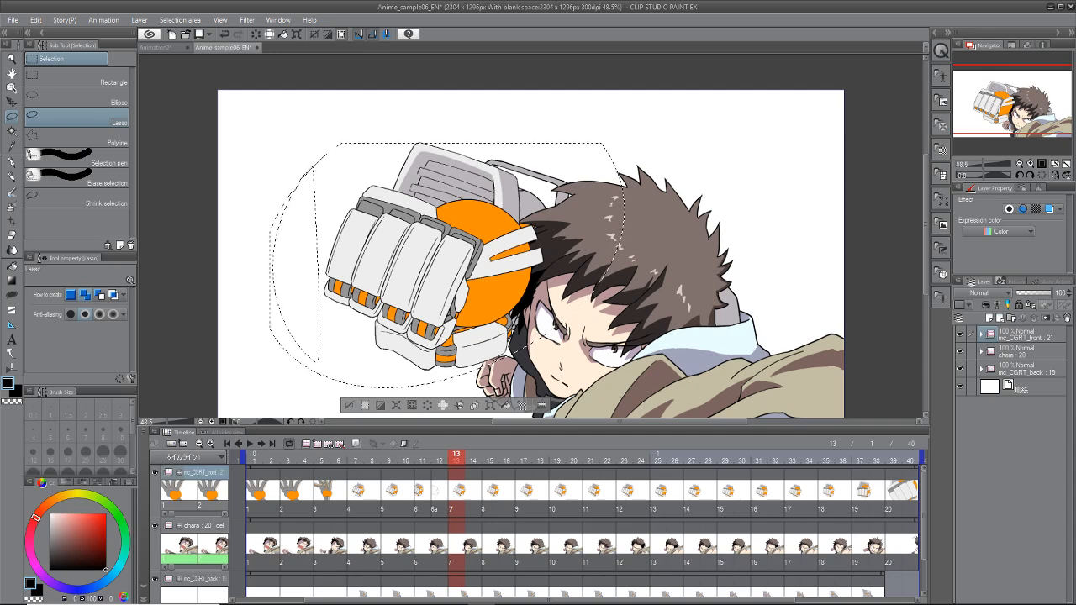
drag(423, 477, 253, 476)
click(350, 404)
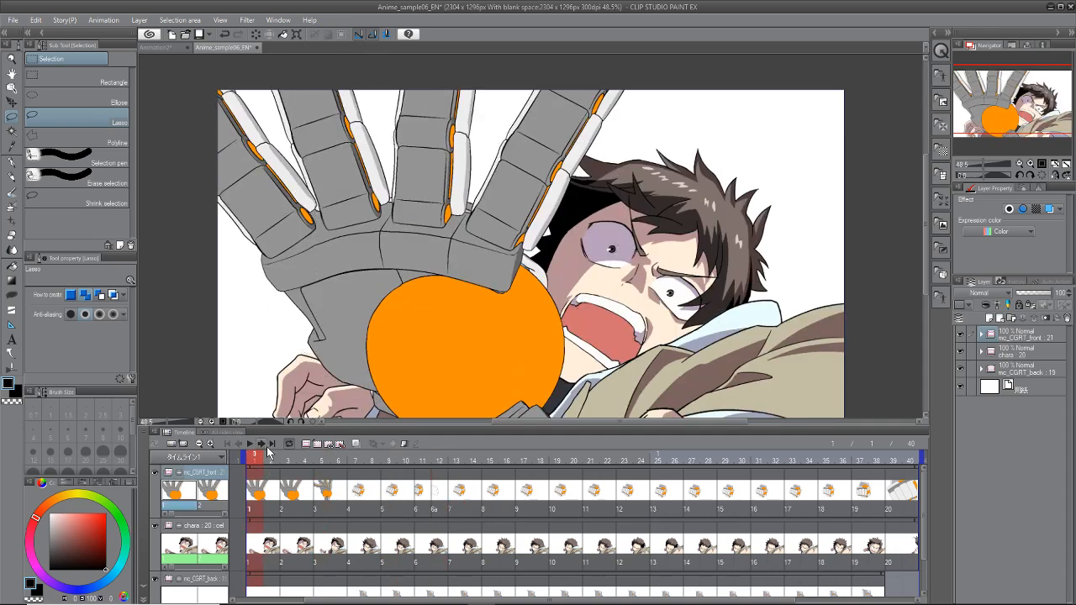
click(262, 443)
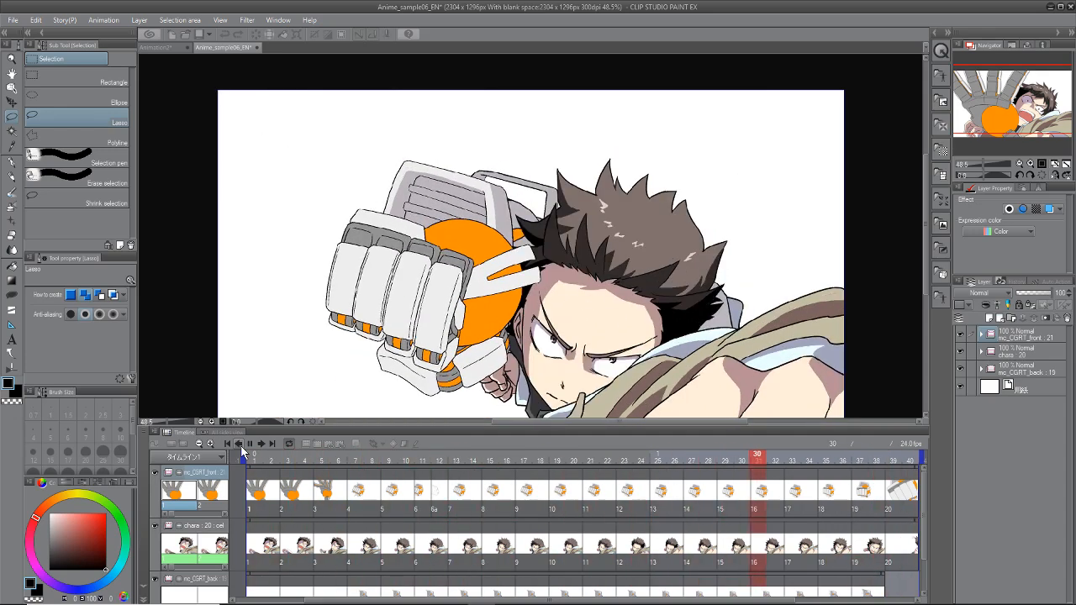
Step: Cut cel 6a from frame 12 of the mc_CGRT_front track and scrub the timeline to frame 26
click(439, 510)
right_click(436, 507)
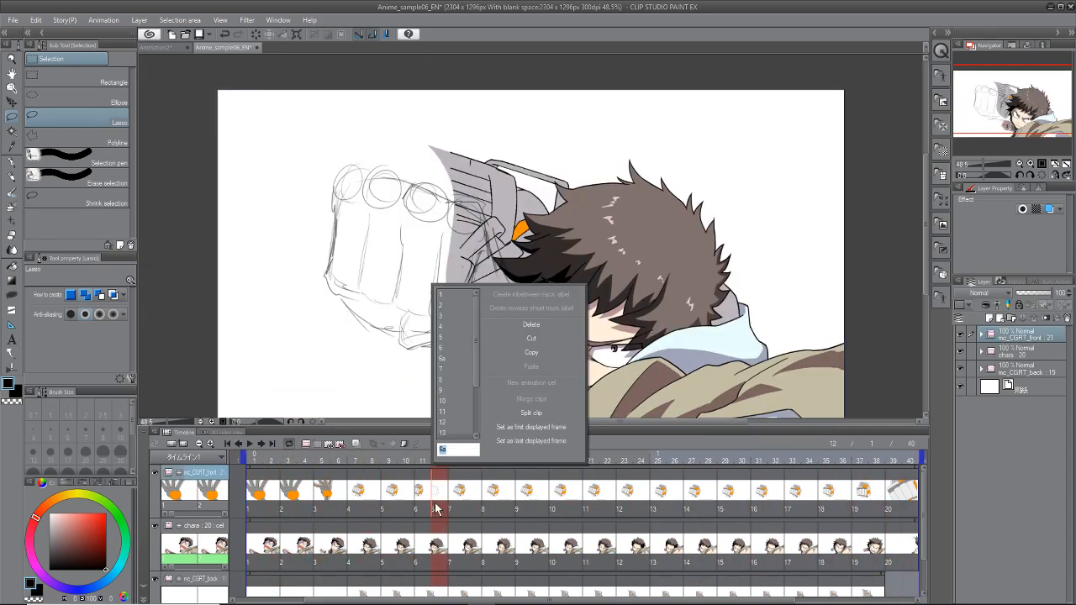
click(540, 337)
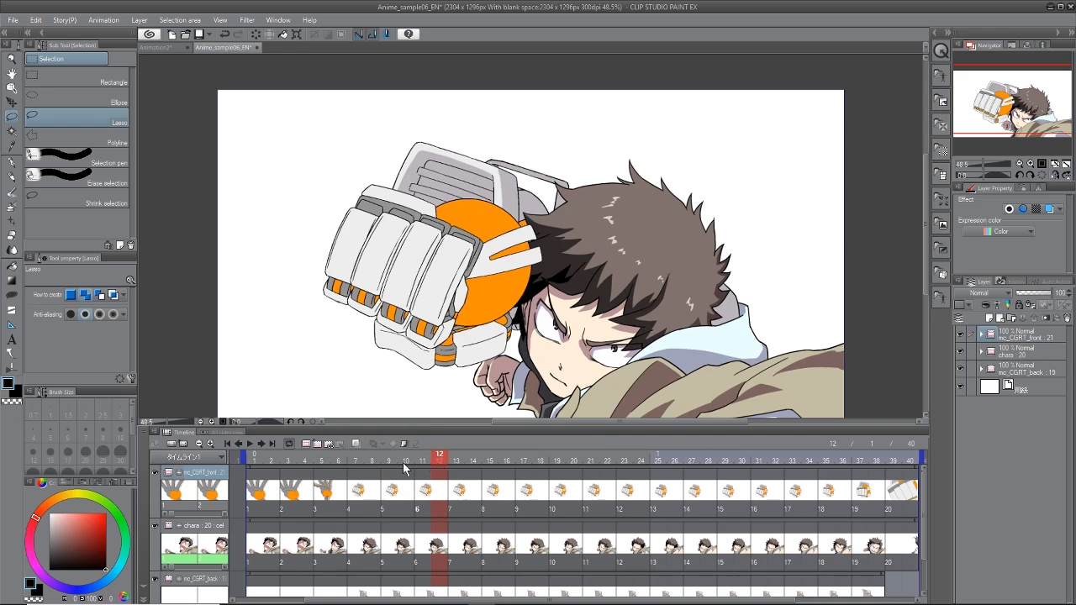
drag(403, 463, 677, 478)
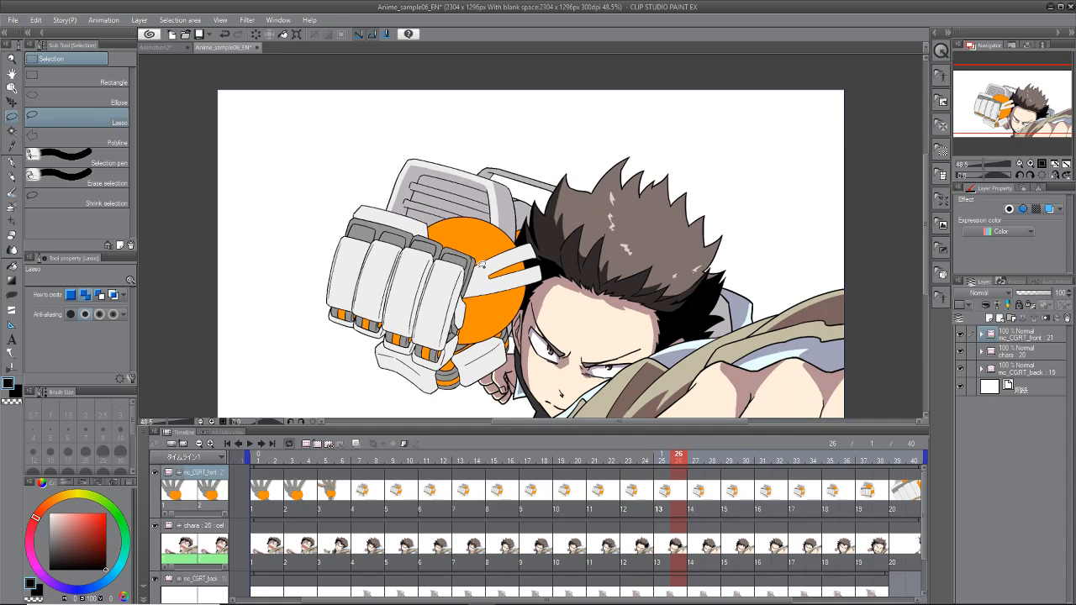
Step: Isolate the mc_CGRT_front track, play back the sample animation and return to frame 1 of the chara track
click(154, 527)
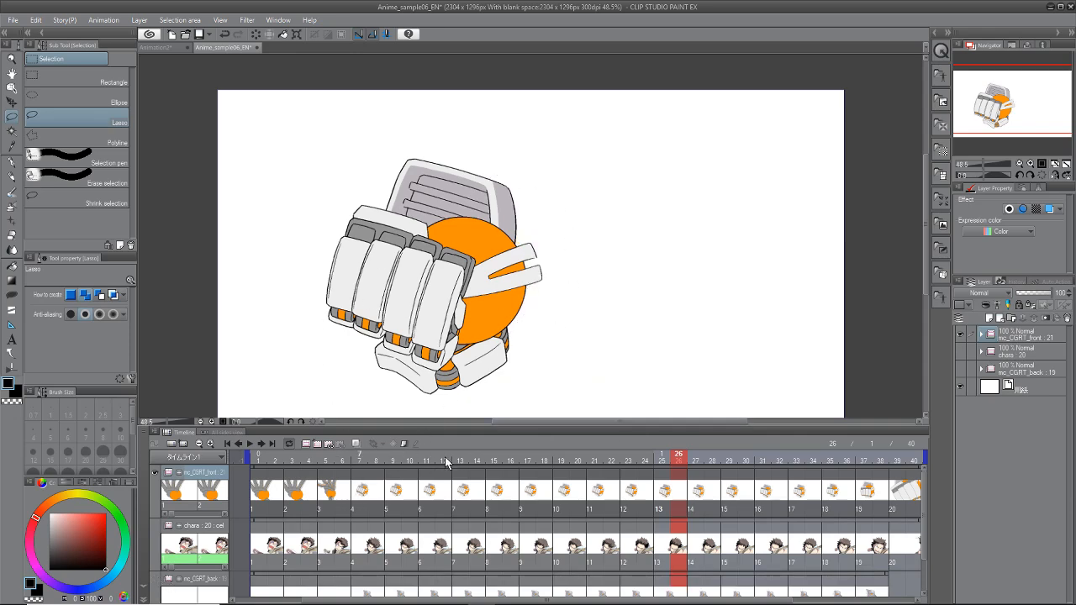
click(249, 444)
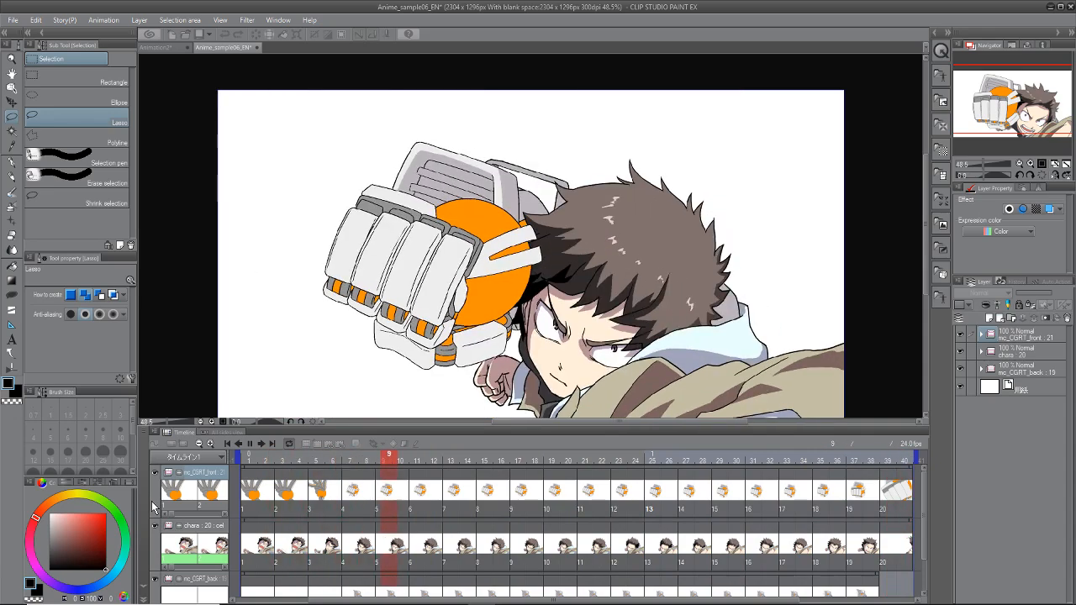
click(249, 444)
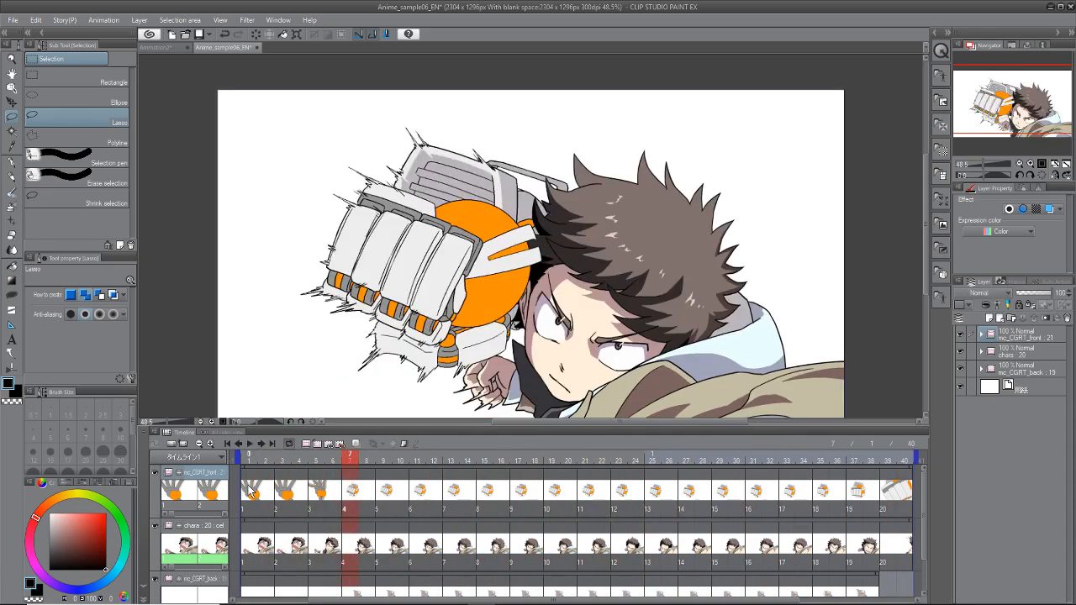
click(250, 580)
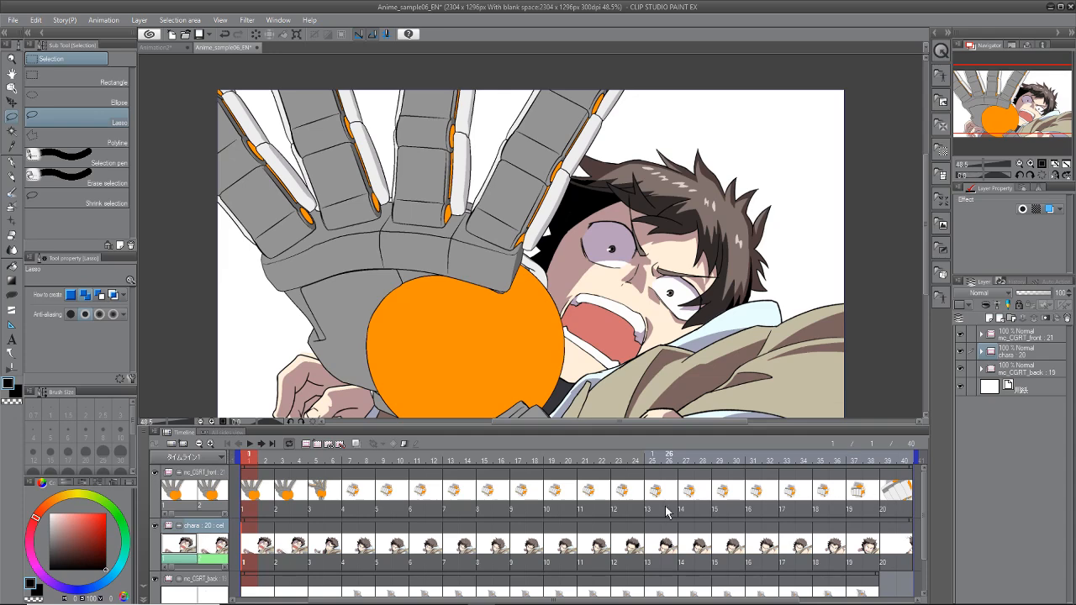
mouse_move(249, 461)
mouse_down()
mouse_move(432, 466)
mouse_move(232, 462)
mouse_up()
Step: Switch to the Animation2 document, choose the Darker pencil and play the blink animation
click(155, 48)
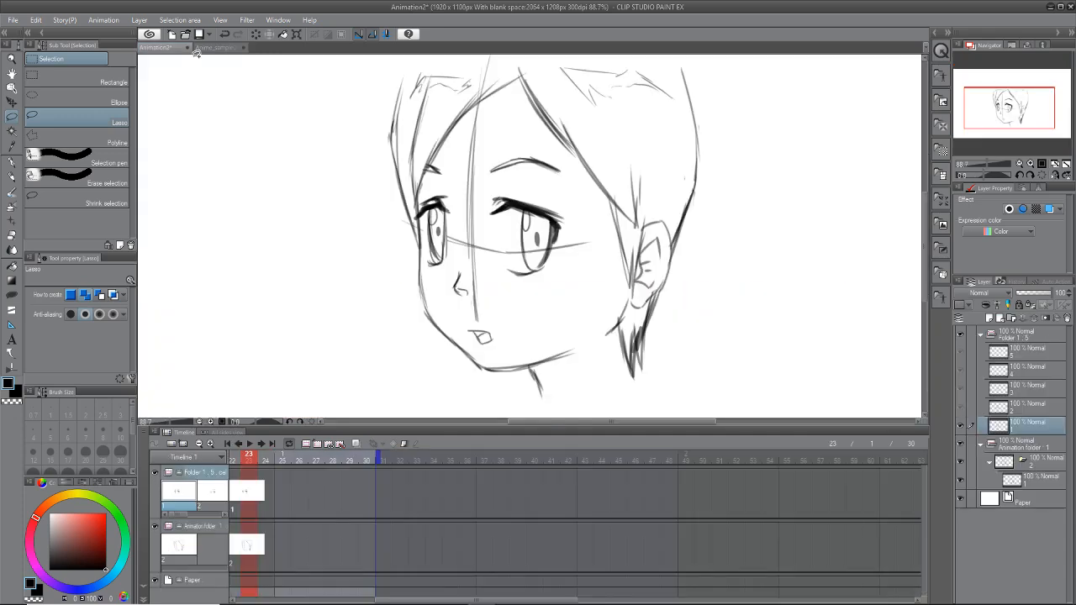
click(12, 177)
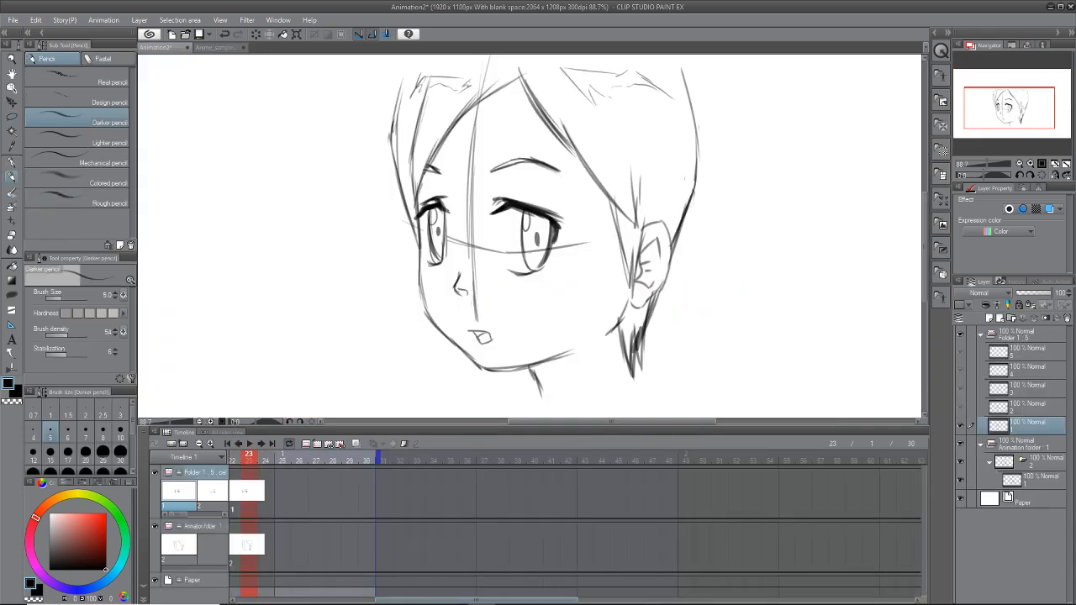
drag(413, 599, 279, 600)
click(250, 445)
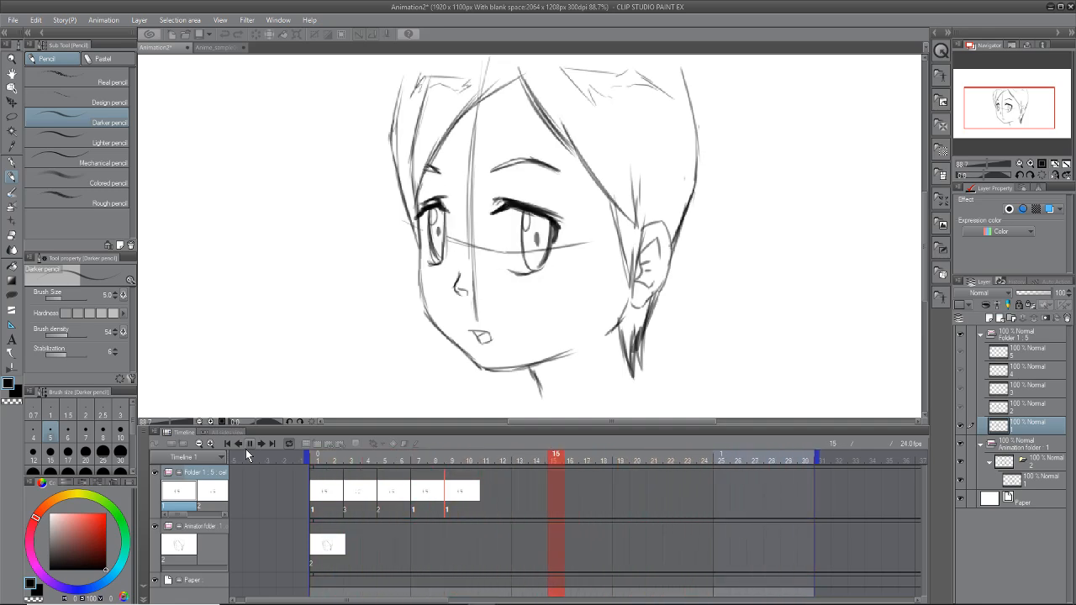
Step: Hide the face's animation folder track, play the eyes on their own, and show the face track again
click(321, 561)
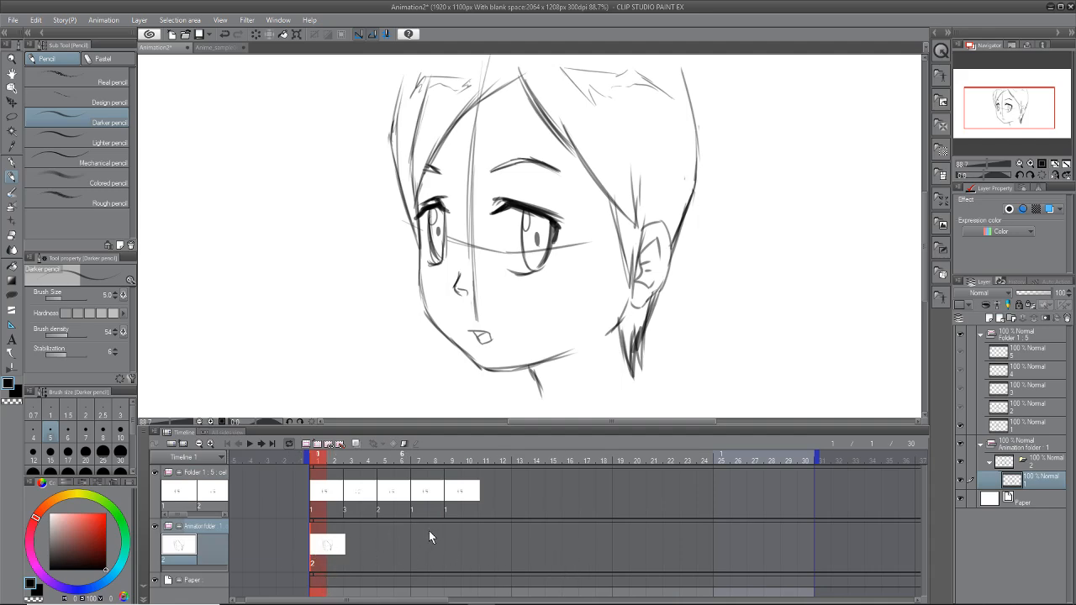
click(154, 526)
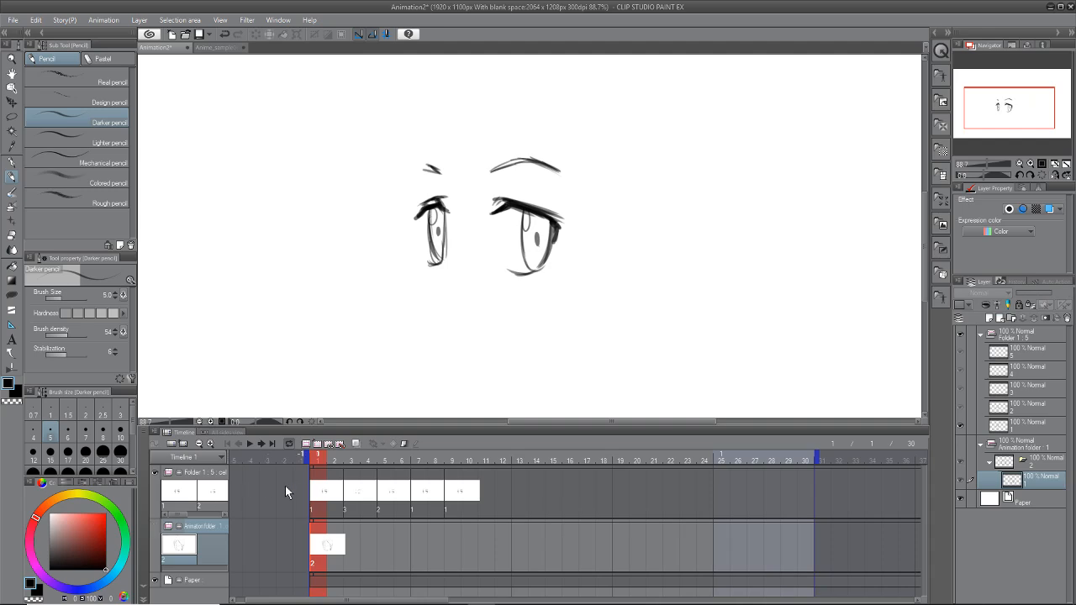
click(250, 443)
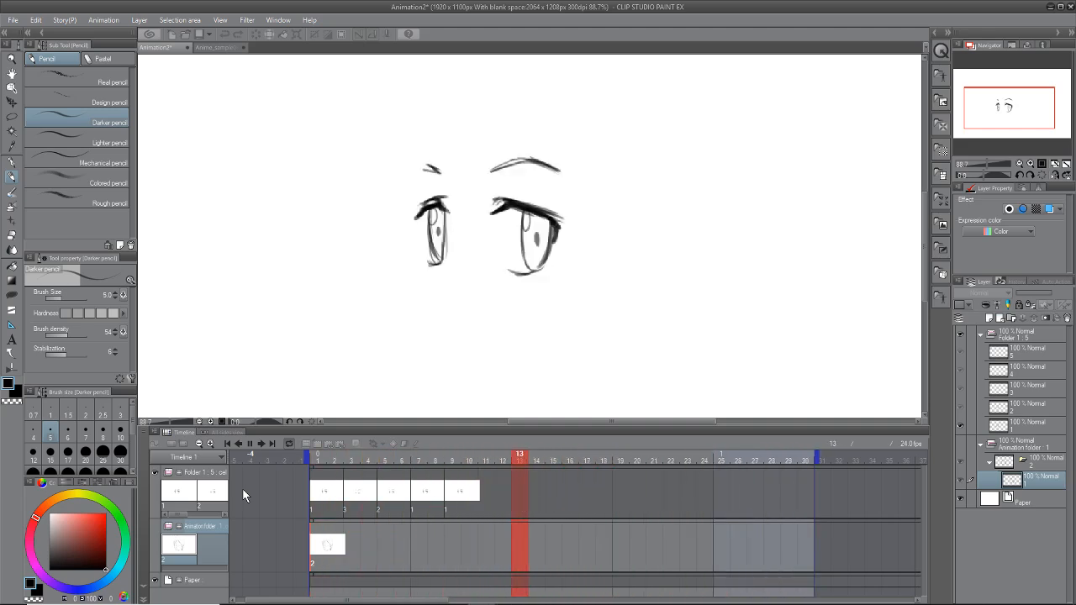
click(249, 443)
click(314, 550)
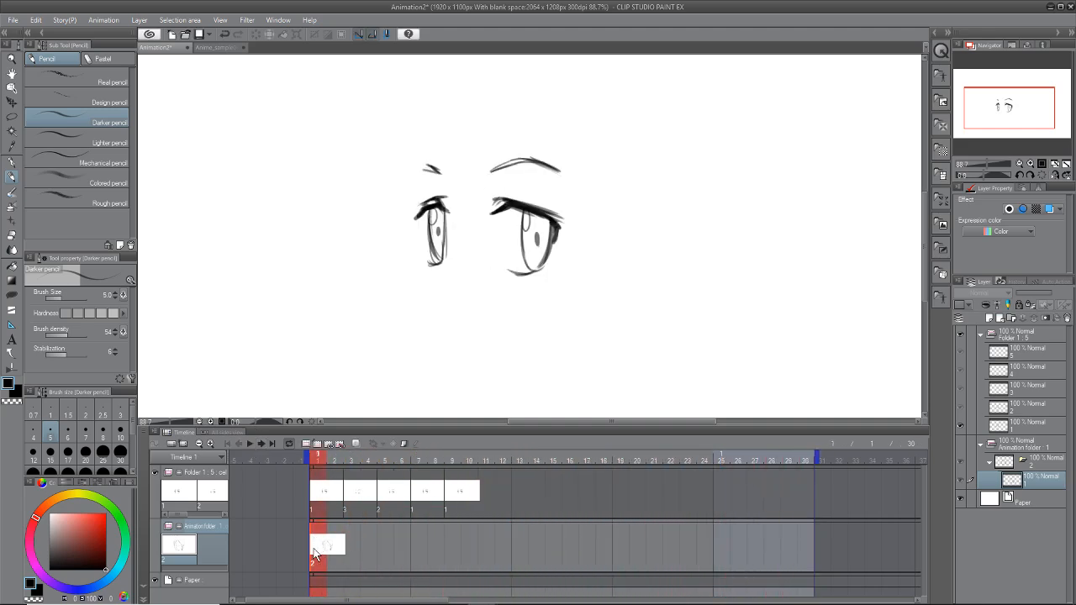
click(155, 527)
Step: Add a new animation cel at frame 13 of the face track with the previous cel shown as onion skin
drag(335, 461, 552, 458)
click(525, 556)
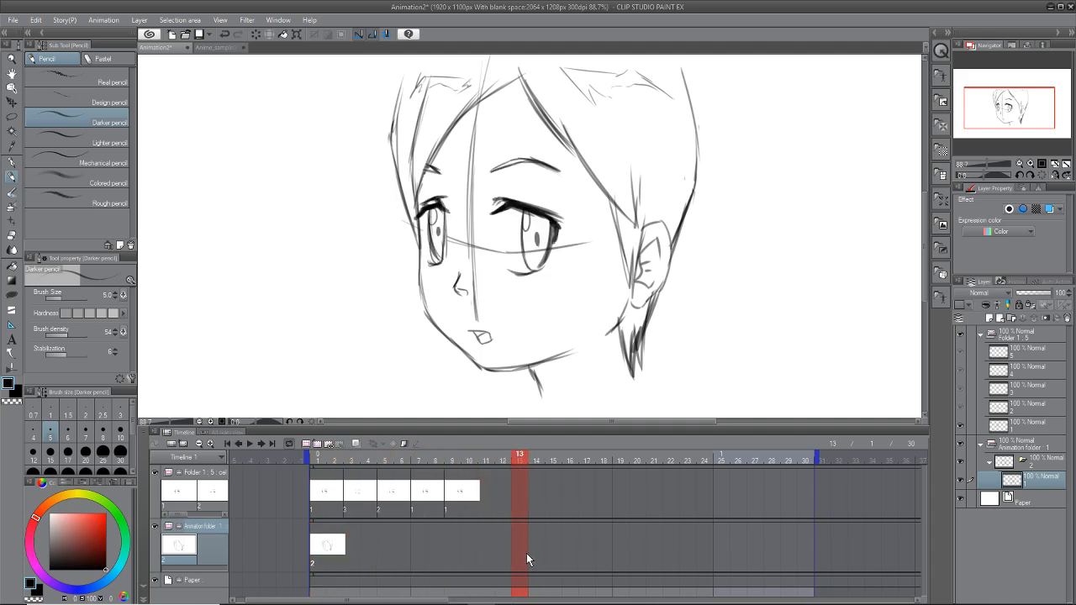
click(318, 444)
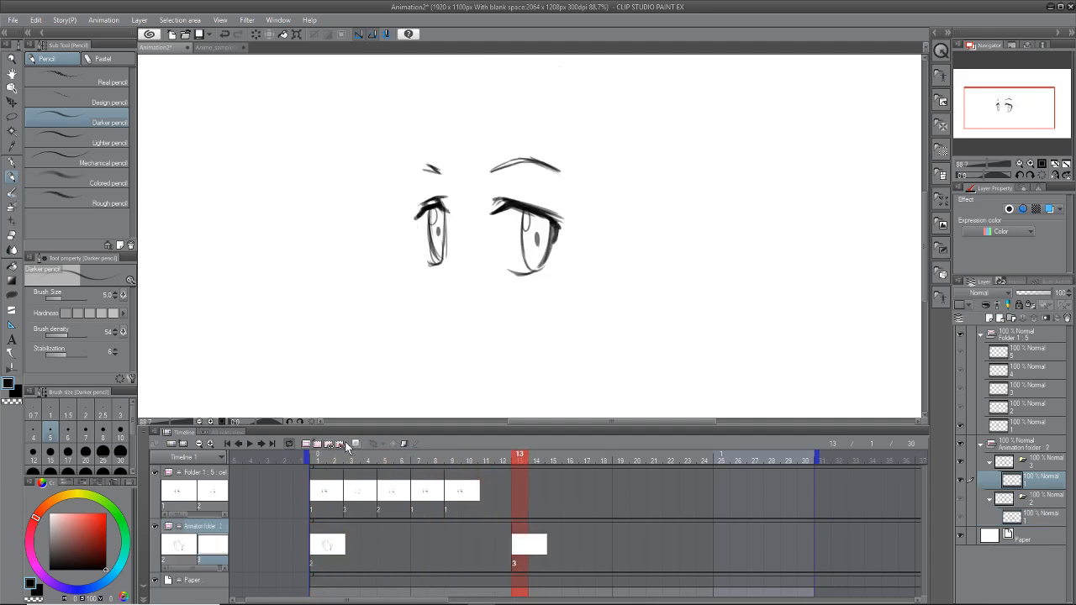
click(340, 444)
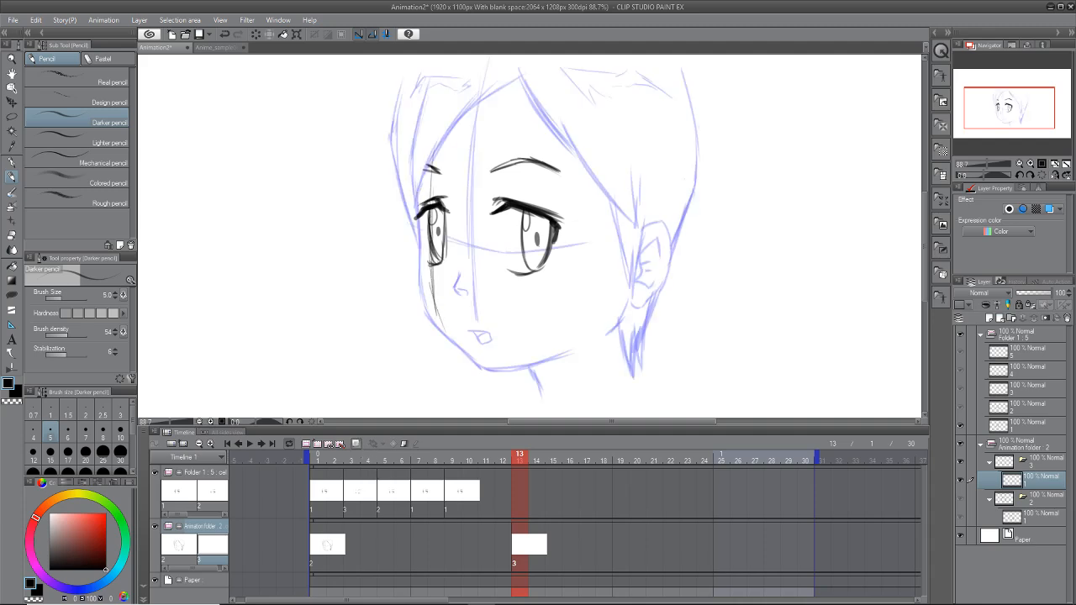
Step: Hide the eye track and sketch the slightly turned jaw, nose, mouth and neck lines over the onion skin
mouse_move(430, 249)
mouse_down()
mouse_move(457, 344)
mouse_move(496, 376)
mouse_up()
key(ctrl+z)
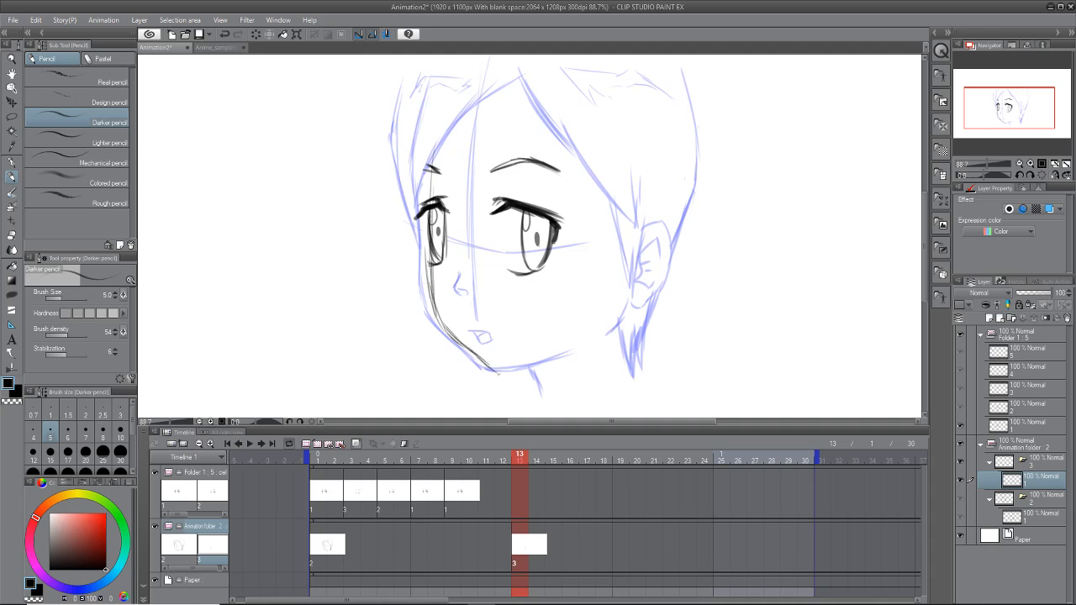
click(154, 474)
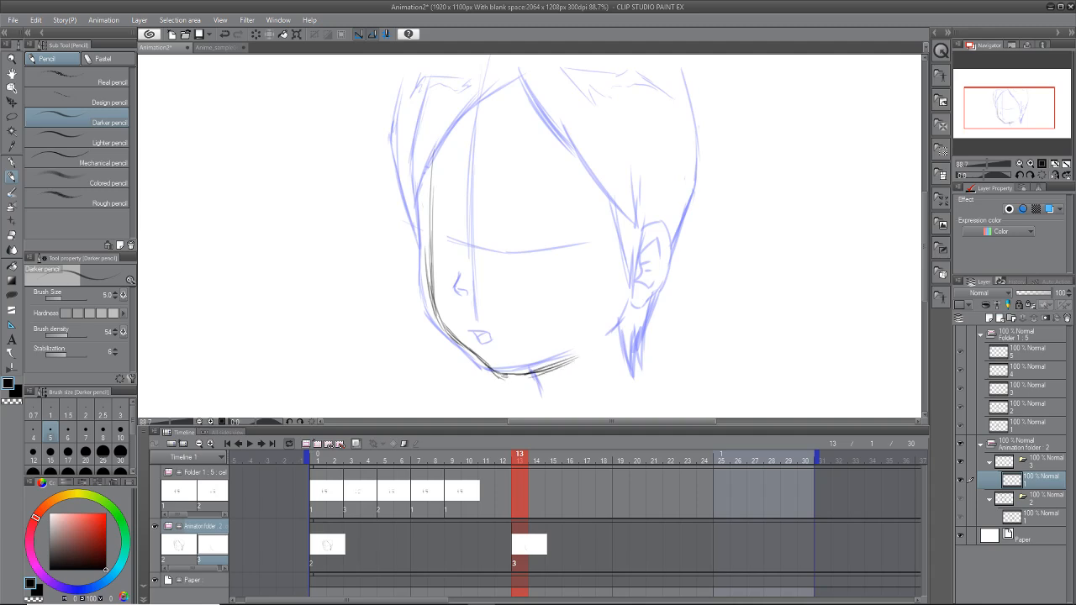
drag(526, 373, 591, 348)
drag(644, 383, 622, 321)
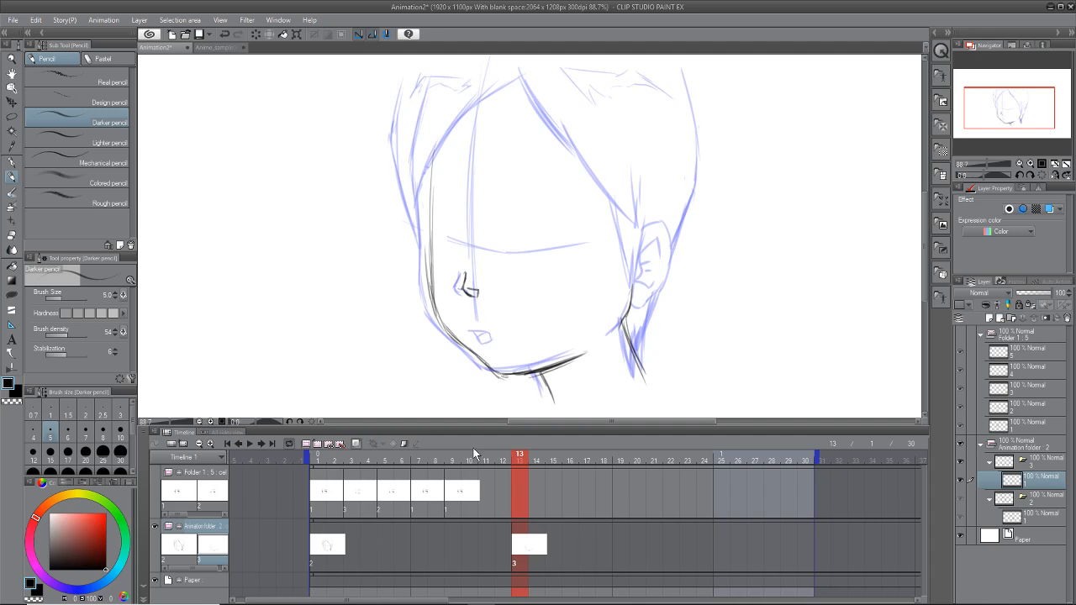
Step: Turn off onion skin, show the eye track again and compare the face between frames 1 and 13
click(356, 444)
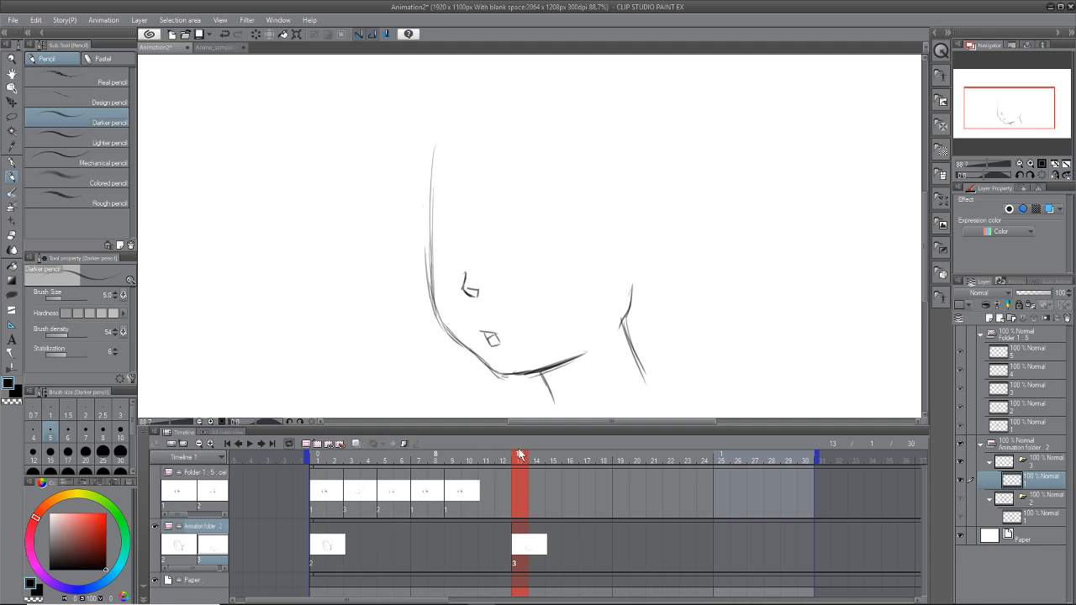
mouse_move(478, 468)
mouse_down()
mouse_move(531, 470)
mouse_move(396, 492)
mouse_move(564, 487)
mouse_move(402, 496)
mouse_move(309, 522)
mouse_move(222, 452)
mouse_up()
click(156, 473)
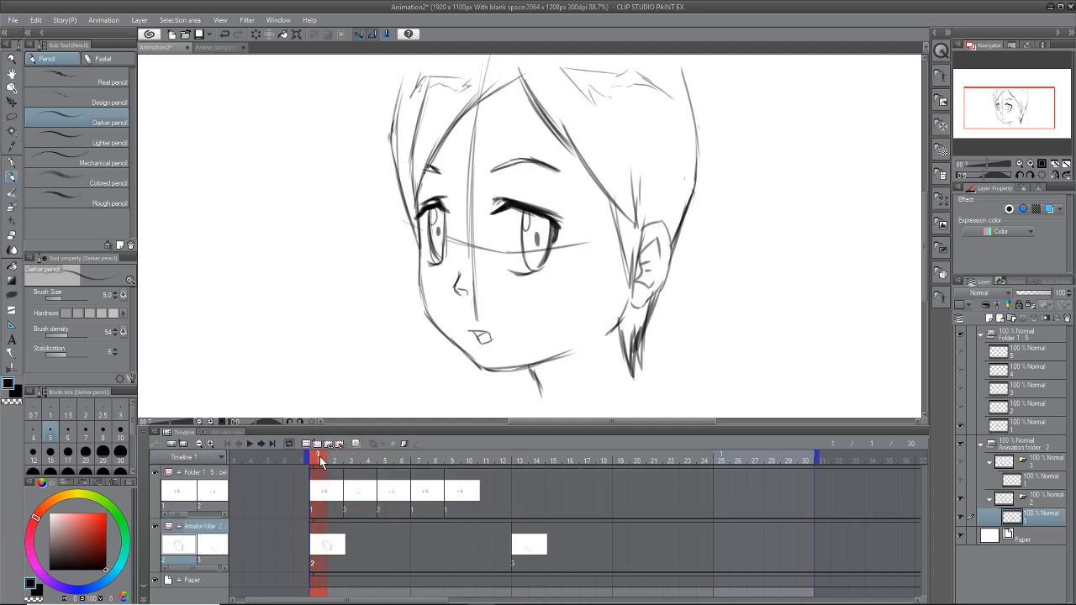
mouse_move(320, 456)
mouse_down()
mouse_move(370, 467)
mouse_move(526, 460)
mouse_move(506, 470)
mouse_up()
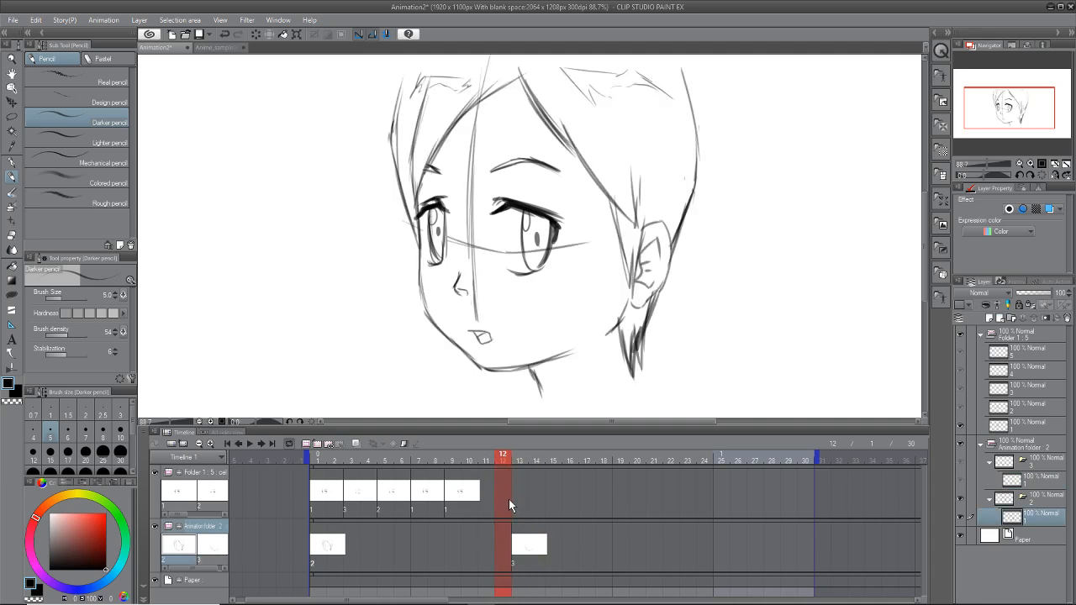
click(522, 460)
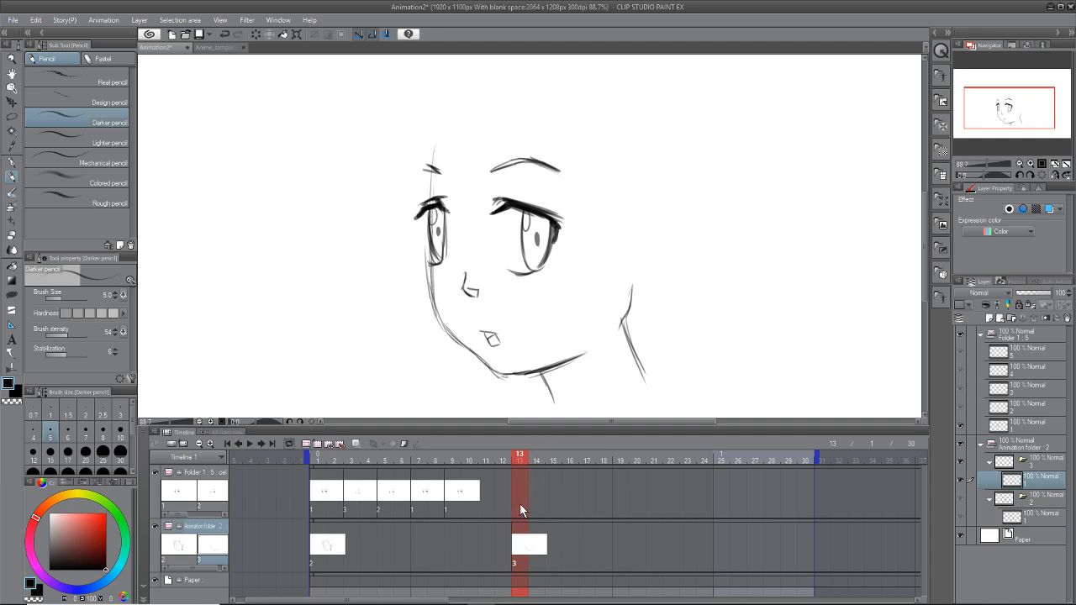
Step: Add a new animation cel at frame 13 of the Folder 1 eye track, enable onion skin and compare it with frame 9
click(449, 505)
click(519, 510)
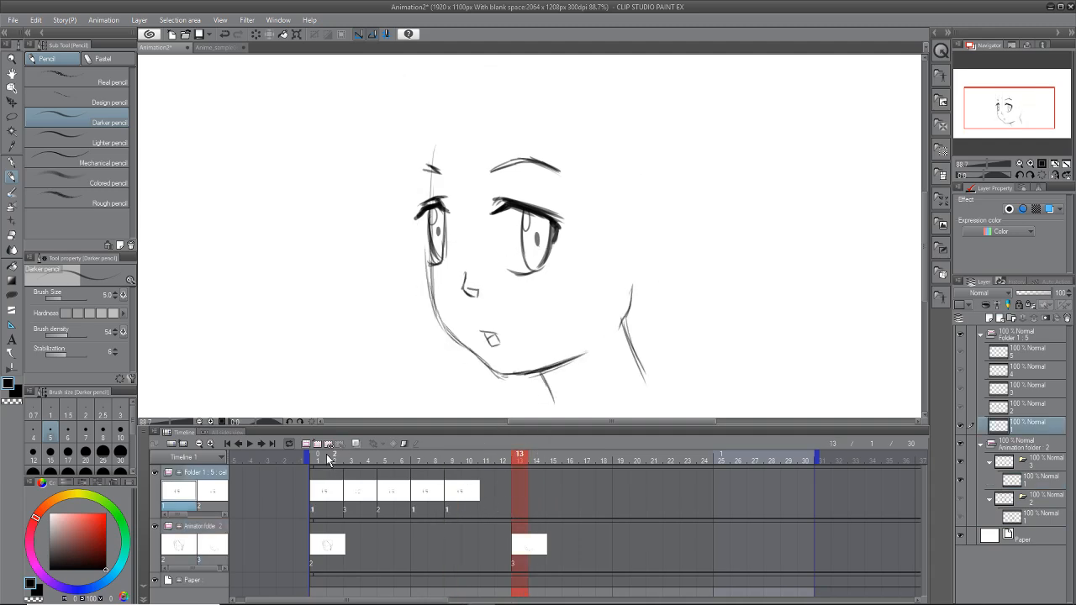
click(316, 445)
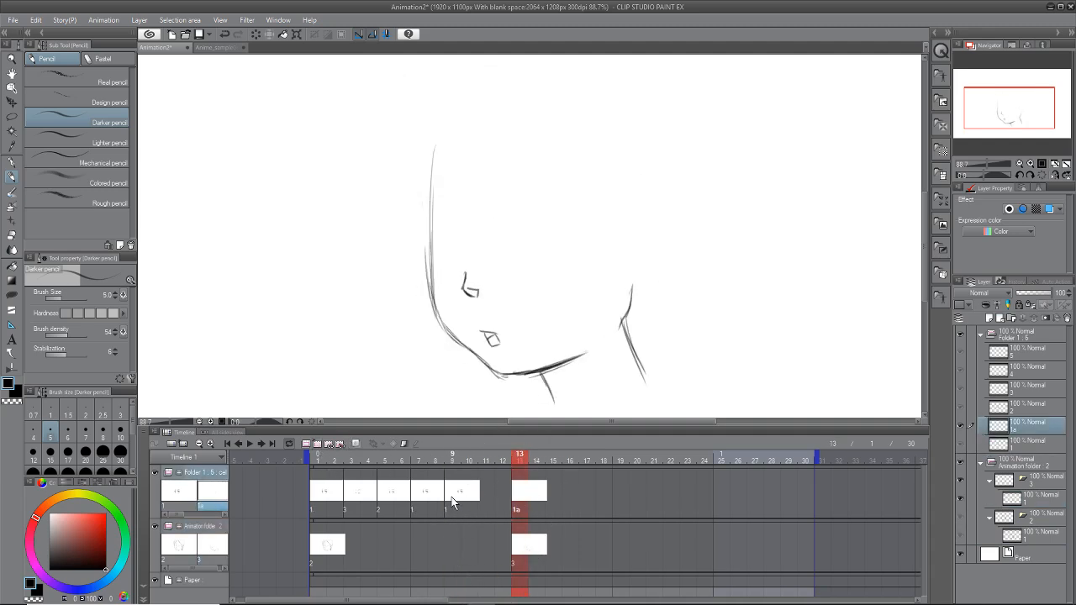
click(452, 505)
click(357, 443)
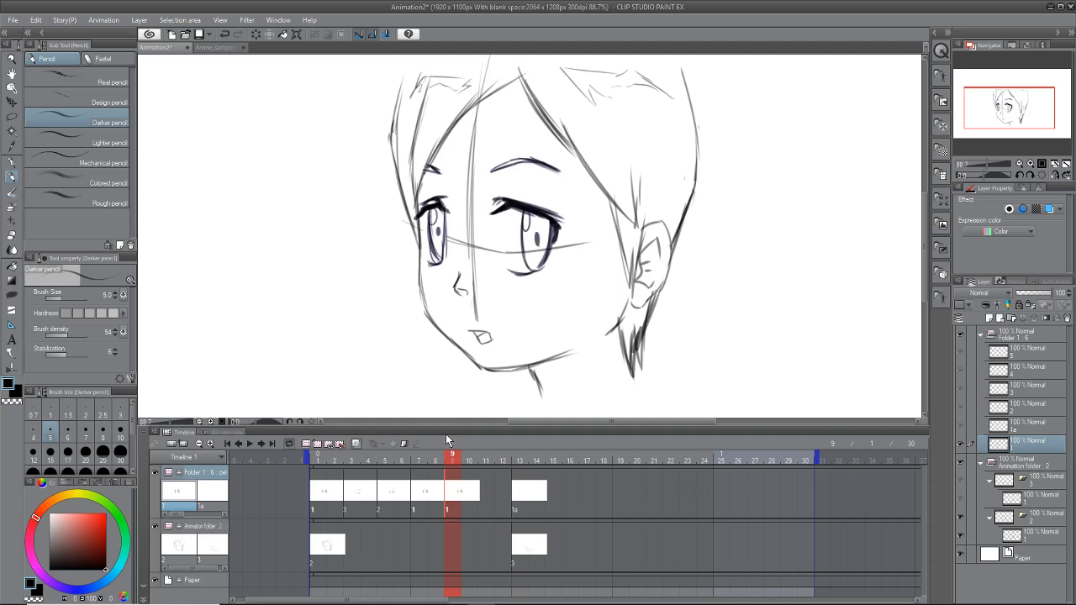
click(518, 488)
click(449, 502)
click(12, 118)
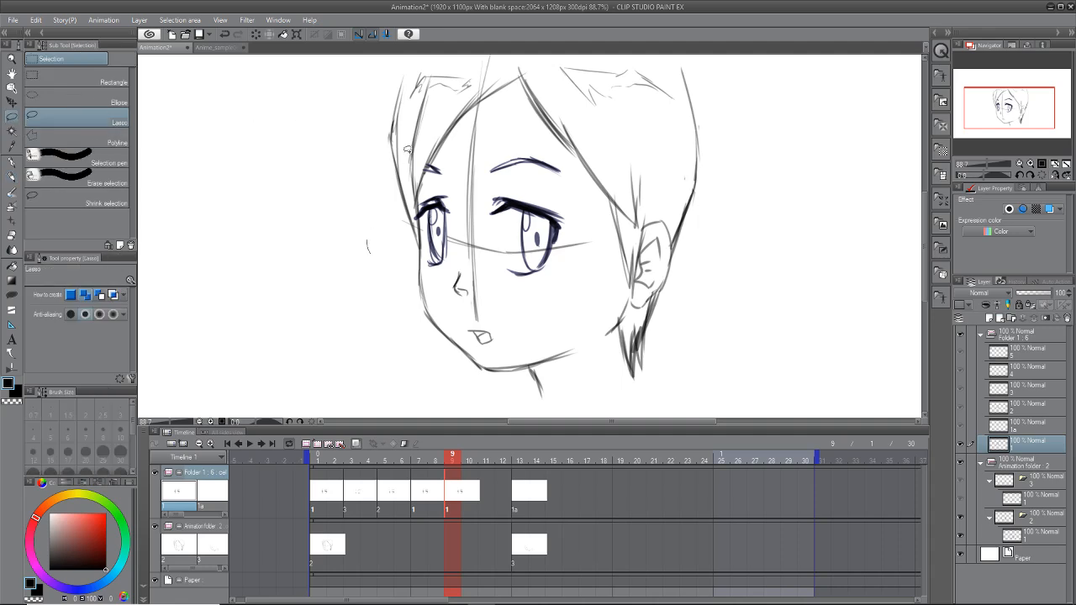
mouse_move(409, 150)
mouse_down()
mouse_move(361, 269)
mouse_move(409, 150)
mouse_up()
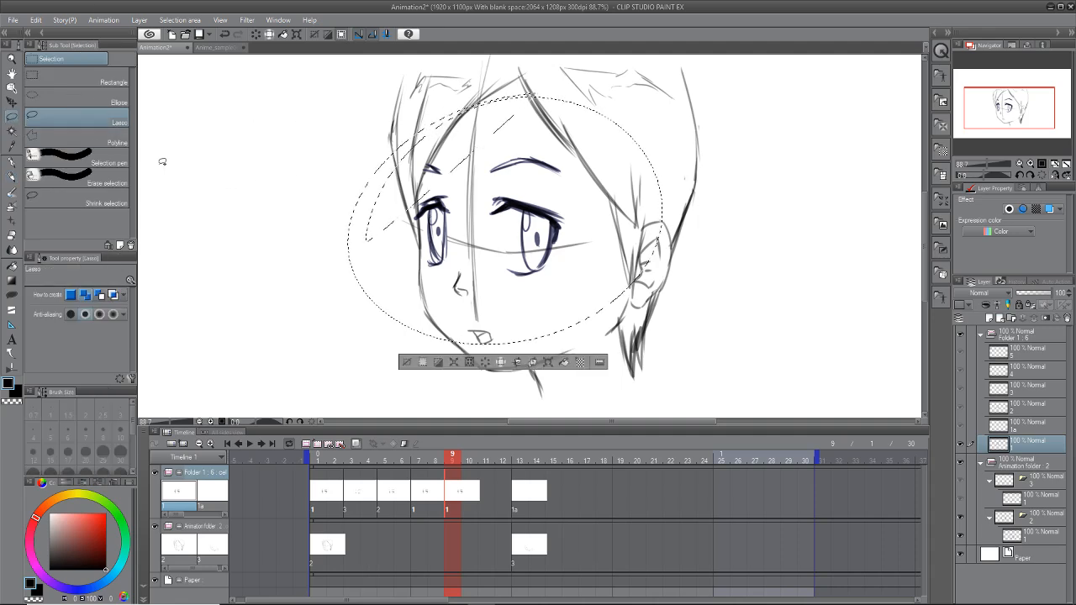
click(64, 20)
click(407, 362)
key(ctrl+d)
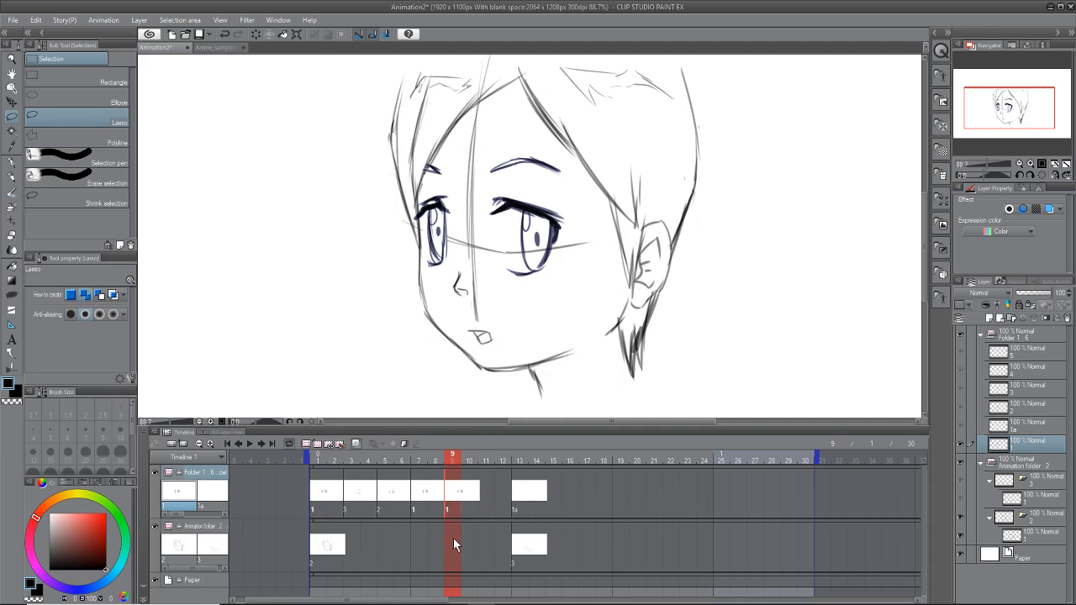
Step: Copy cel 1 from frame 9 of the Folder 1 track and paste it at frame 13
click(516, 506)
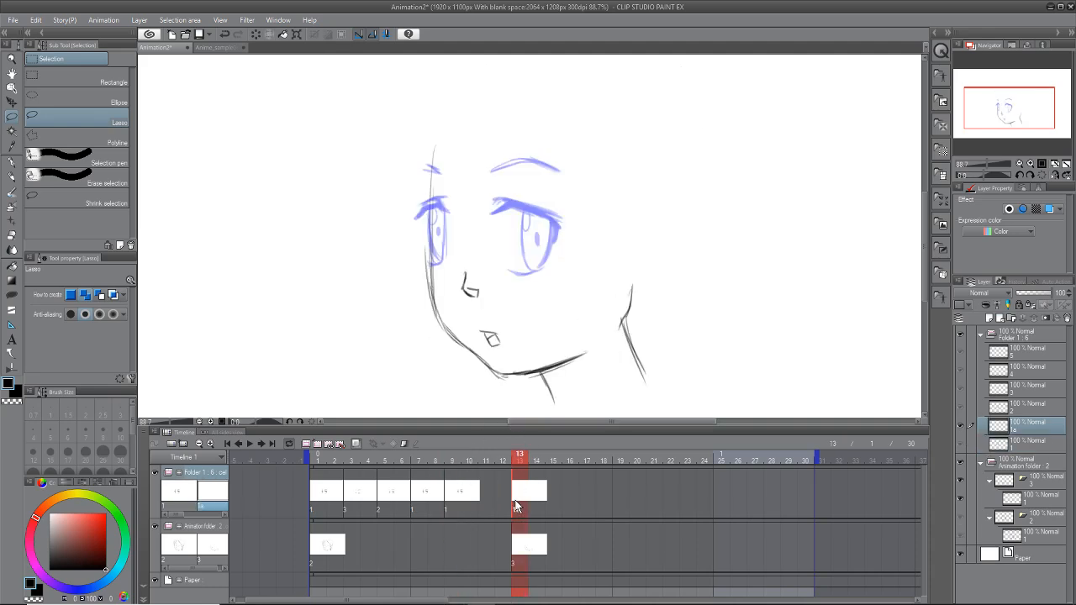
click(454, 500)
right_click(448, 504)
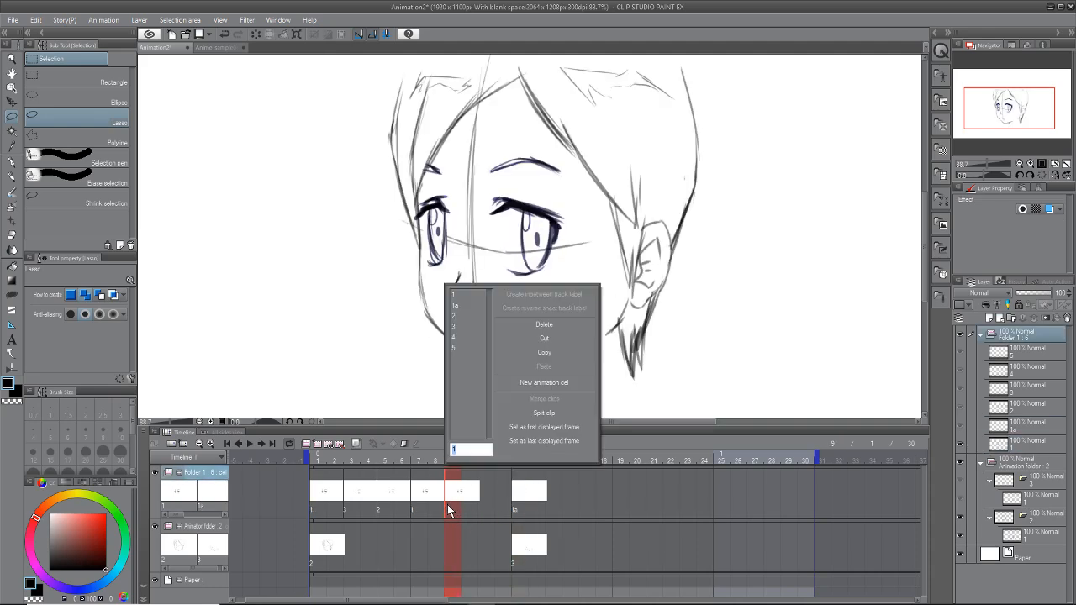
click(547, 352)
click(514, 502)
right_click(515, 502)
click(612, 370)
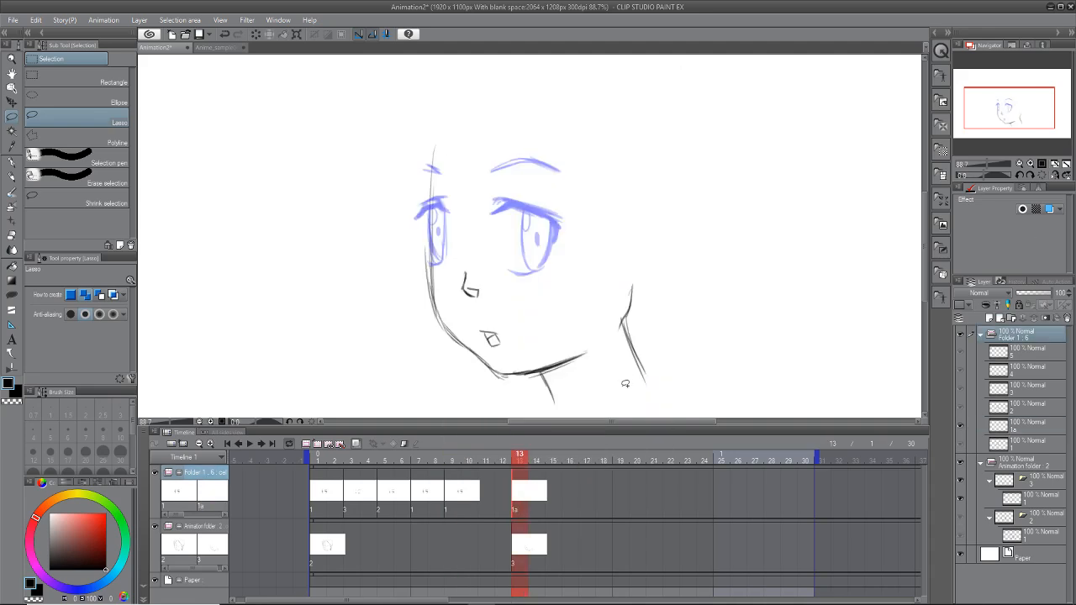
Step: Lasso the eyes and eyebrows at frame 13, shift them slightly to the right, apply the transformation and deselect
mouse_move(412, 142)
mouse_down()
mouse_move(555, 322)
mouse_move(572, 111)
mouse_up()
click(35, 19)
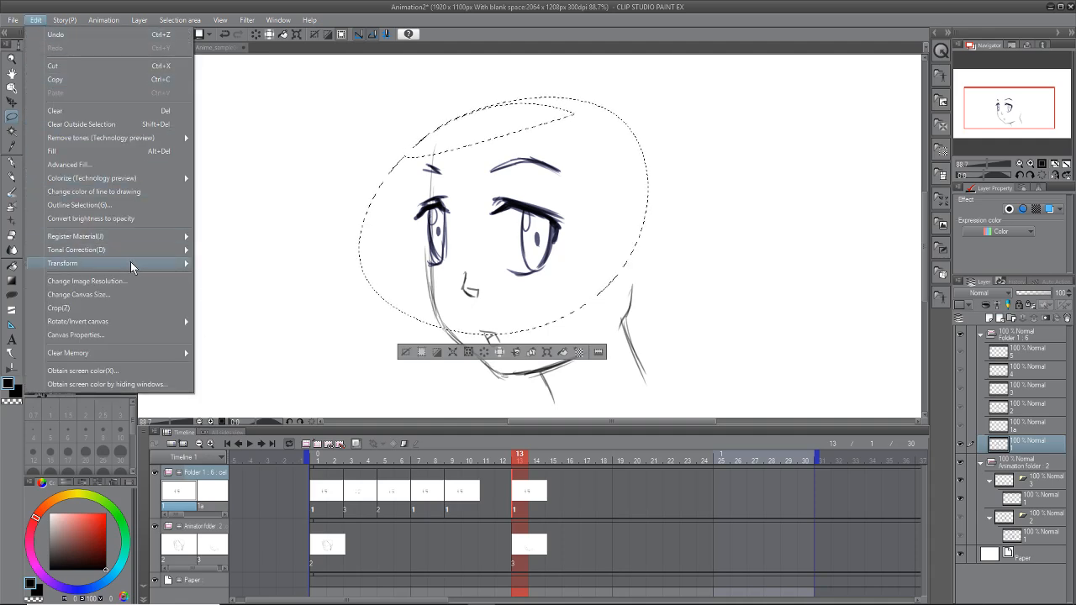
mouse_move(132, 264)
click(244, 283)
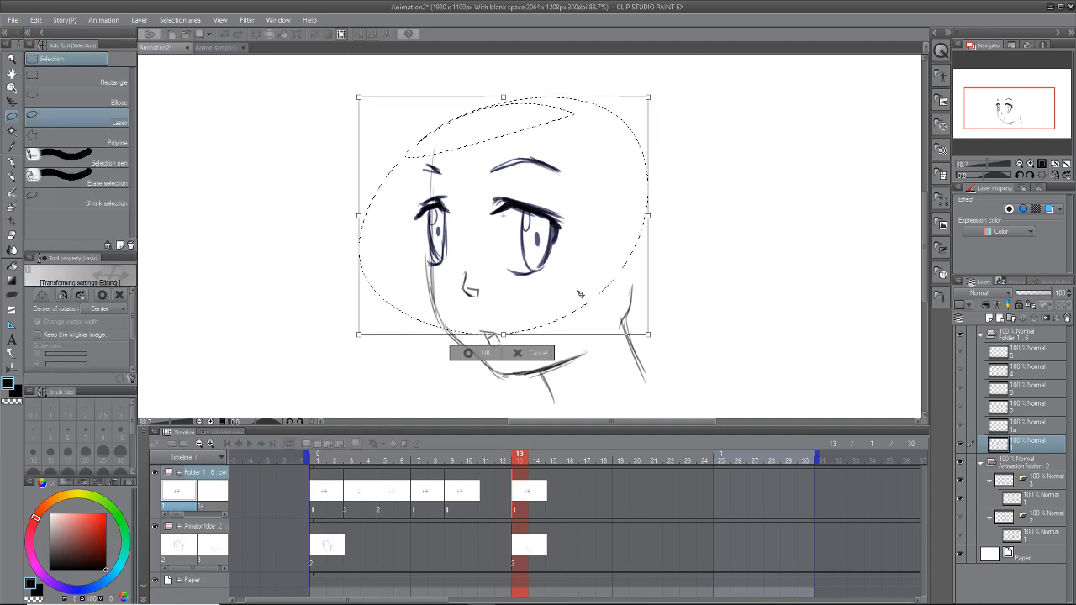
drag(602, 307, 616, 304)
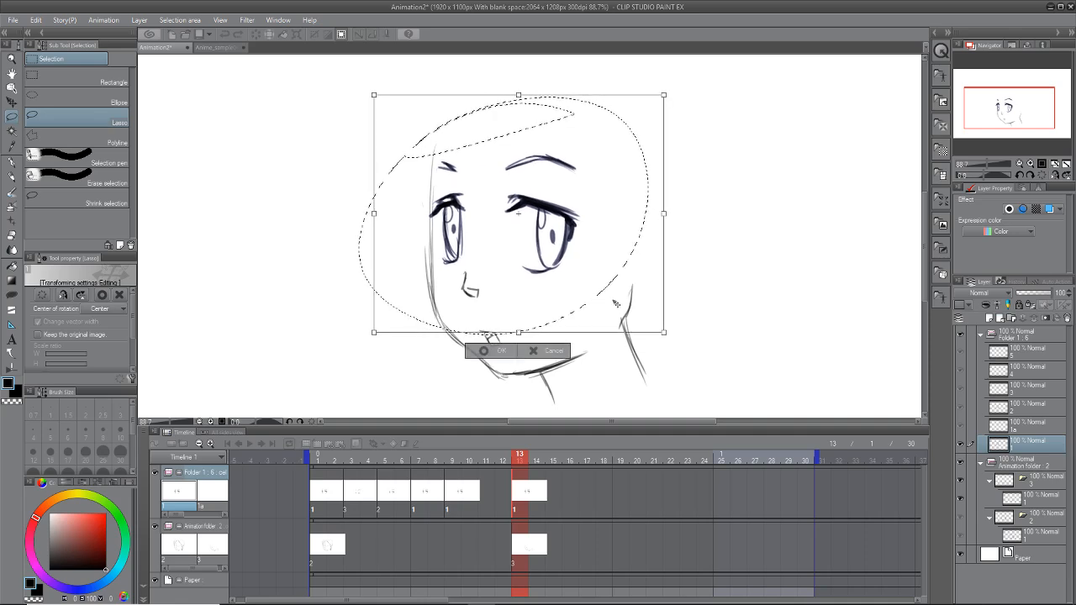
click(498, 351)
click(420, 353)
Step: Check the neighbouring frame, undo the eye transformation and the pasted cel, and return to frame 9 of the eye track
mouse_move(519, 465)
mouse_down()
mouse_move(336, 469)
mouse_move(519, 478)
mouse_move(369, 498)
mouse_move(473, 497)
mouse_move(516, 519)
mouse_move(495, 518)
mouse_up()
key(ctrl+z)
key(ctrl+z)
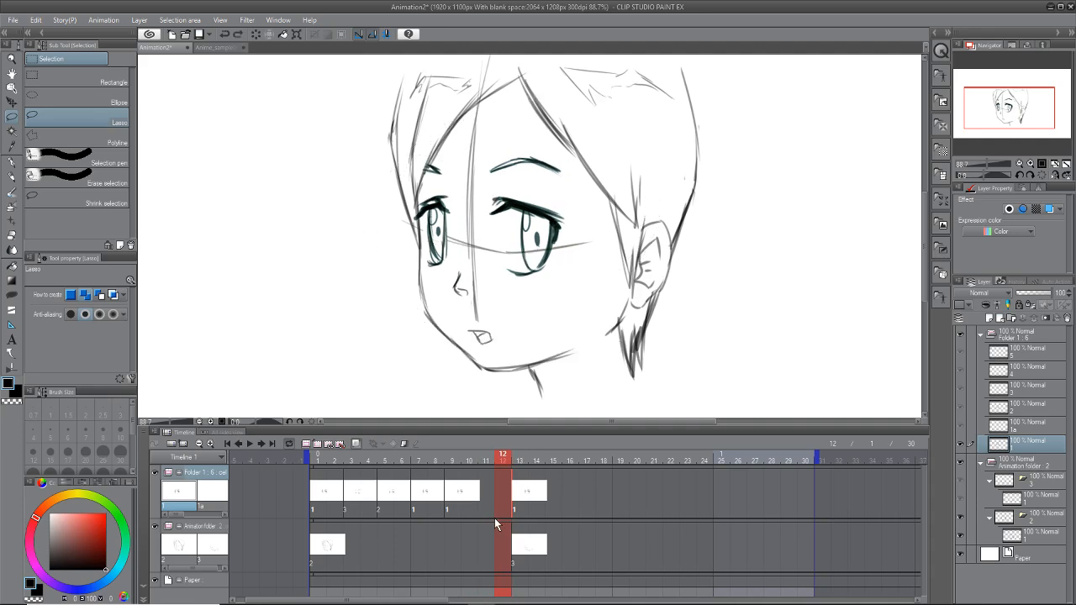
key(ctrl+z)
drag(516, 498, 448, 505)
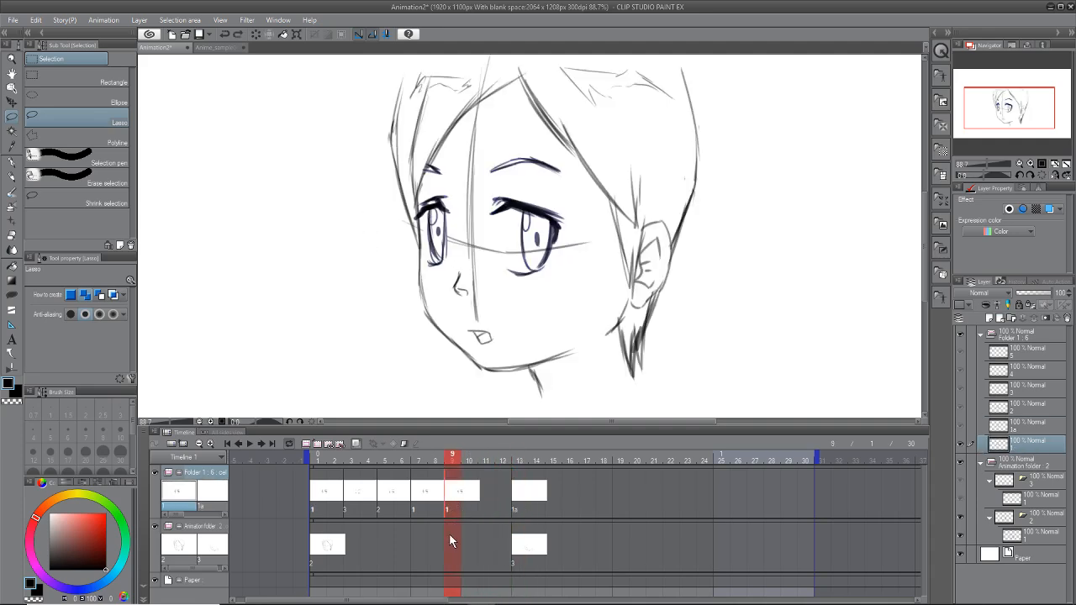
Step: Paste the copied eye cel at frame 13 of the Folder 1 track and assign cel "1 Copy" to that frame
click(517, 504)
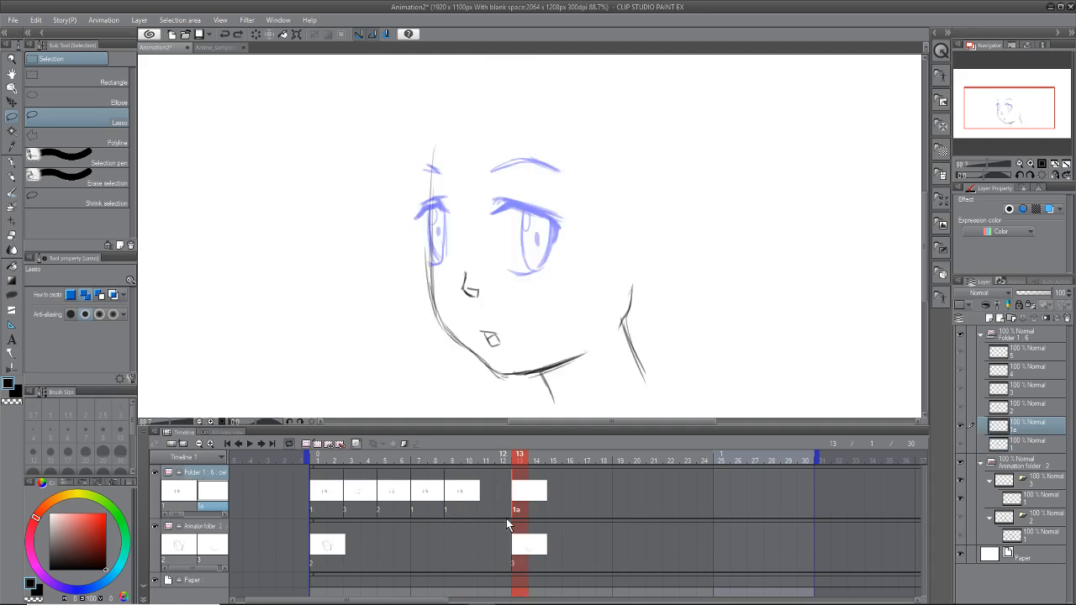
key(ctrl+v)
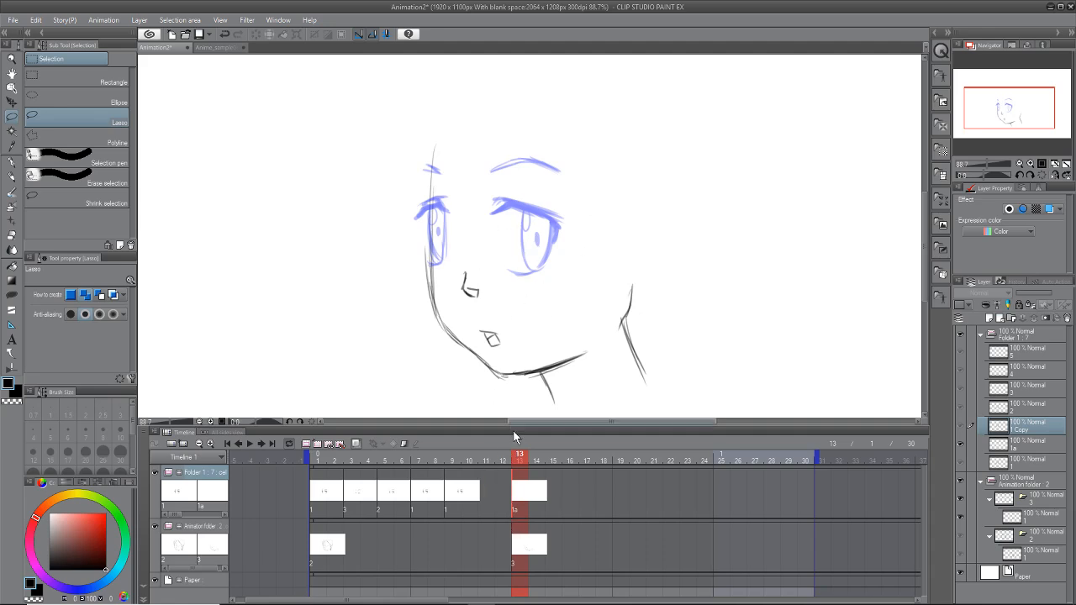
right_click(515, 517)
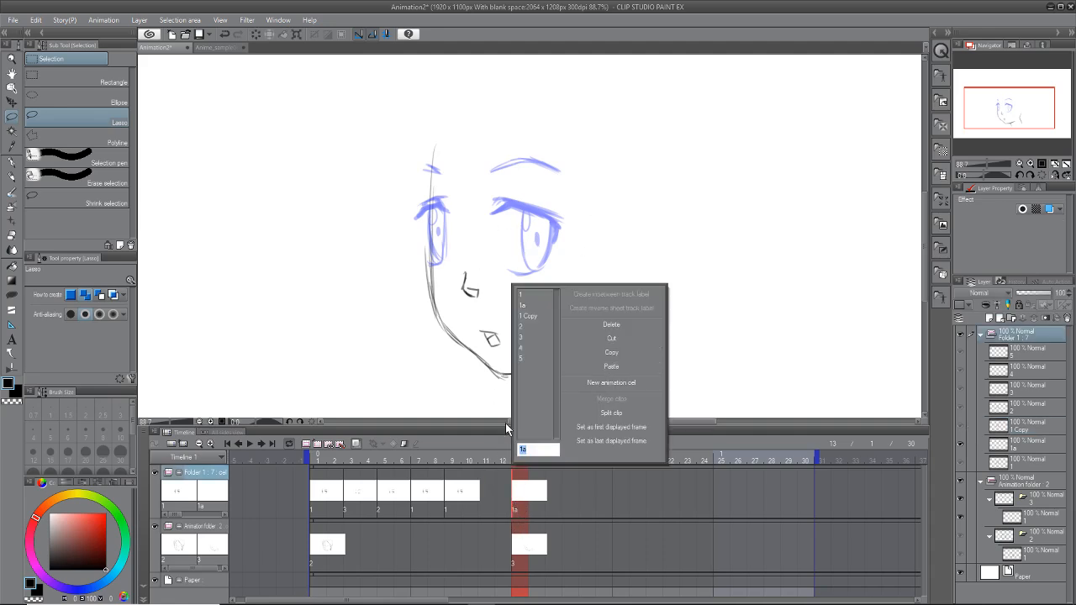
click(530, 316)
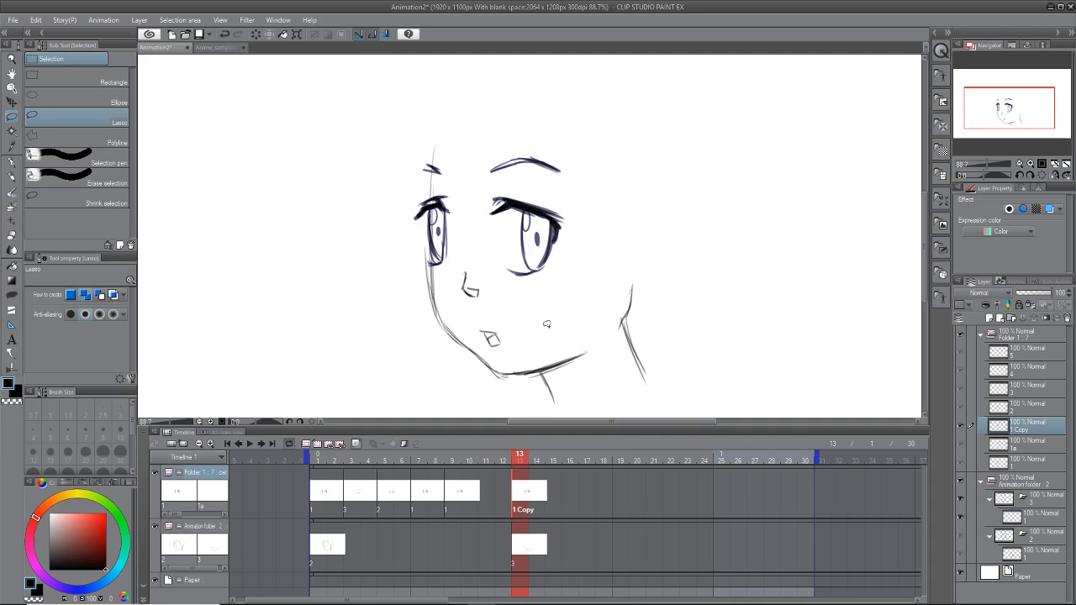
Step: Lasso the eyes and eyebrows on cel "1 Copy", move them slightly right and scale them up a touch, apply the transformation and deselect
mouse_move(425, 152)
mouse_down()
mouse_move(503, 328)
mouse_move(373, 227)
mouse_up()
click(36, 19)
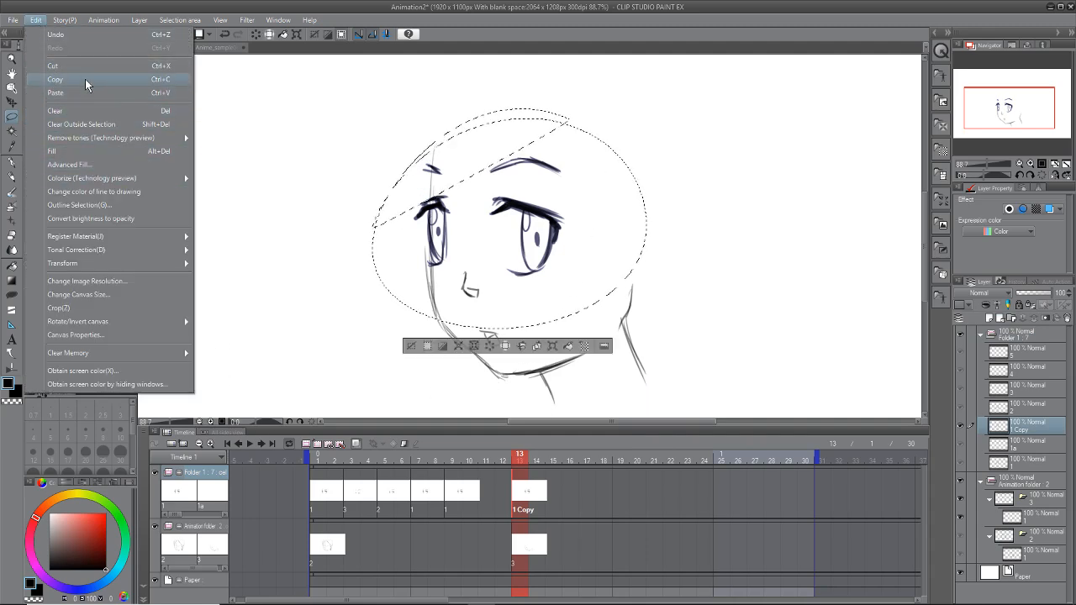
mouse_move(118, 264)
click(225, 265)
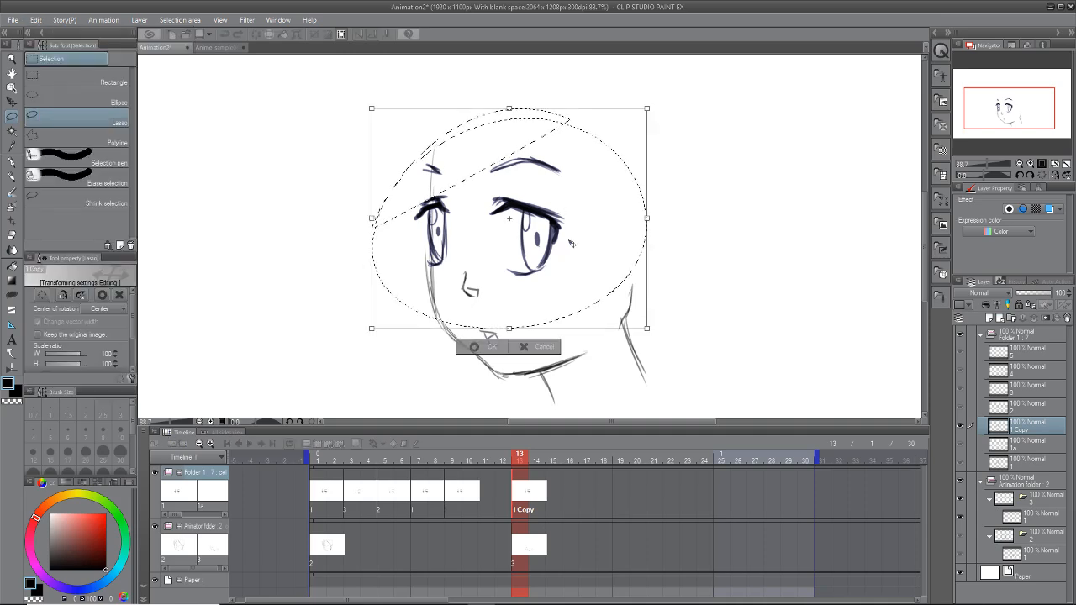
drag(591, 276, 613, 275)
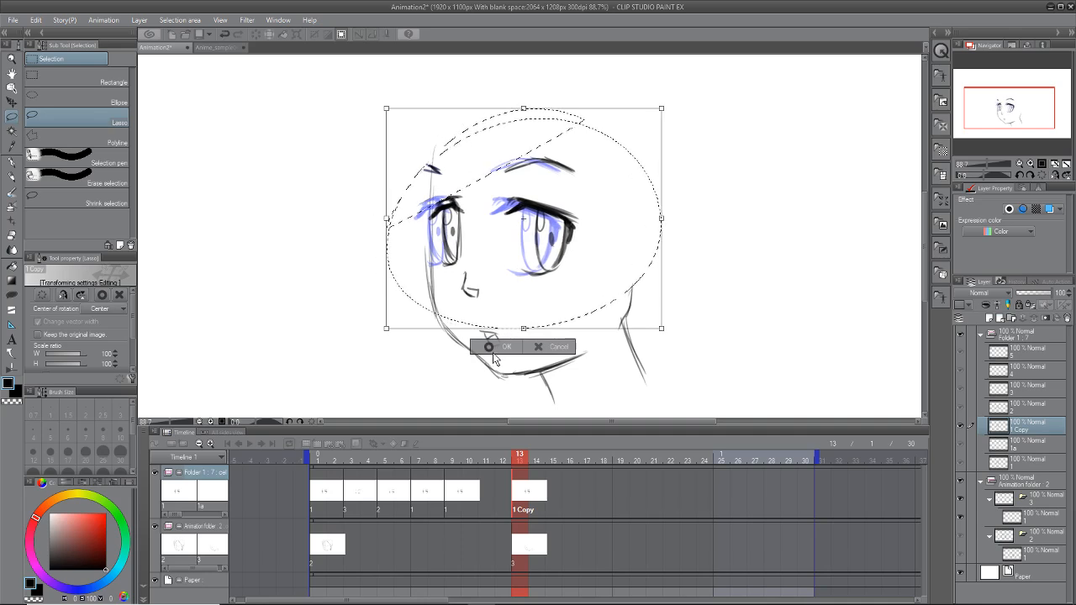
drag(662, 328, 663, 339)
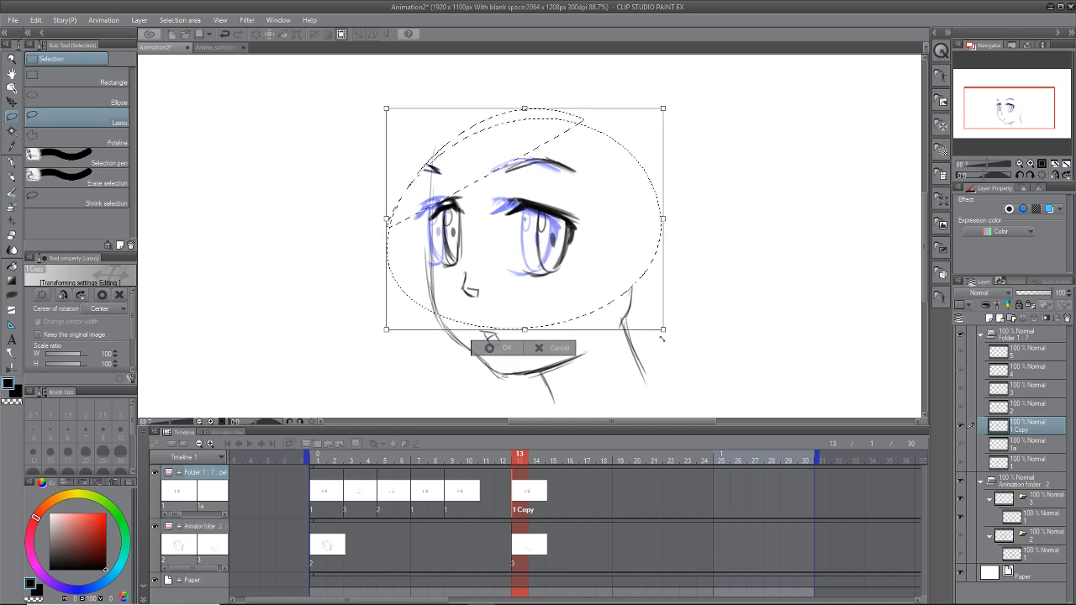
click(504, 348)
click(426, 346)
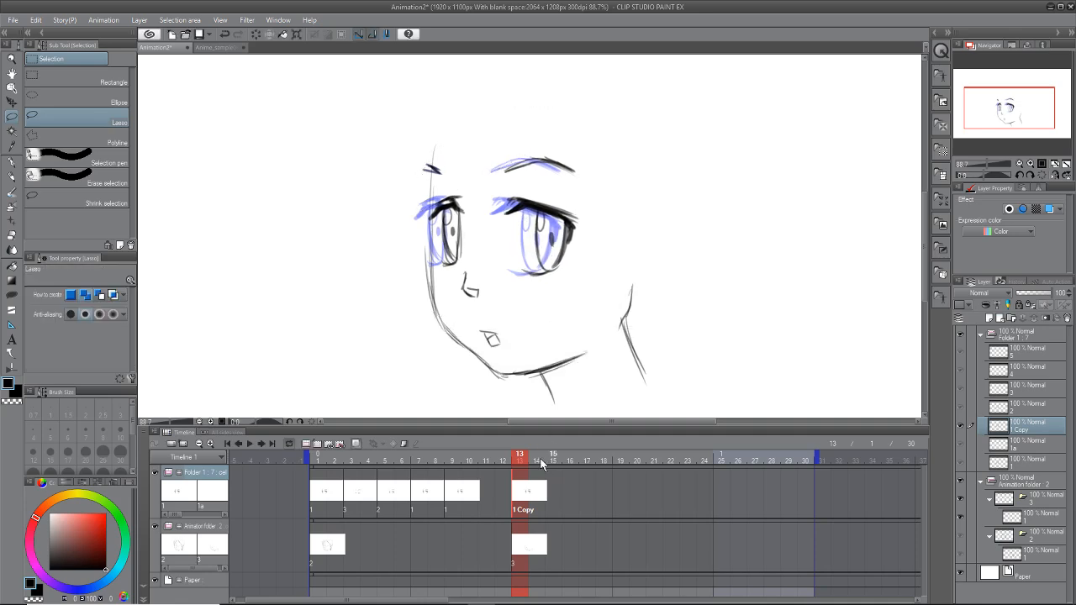
Step: Scrub the timeline from frame 13 back to frame 1 to review the blink and head turn
mouse_move(517, 460)
mouse_down()
mouse_move(299, 467)
mouse_move(469, 461)
mouse_move(516, 469)
mouse_move(485, 471)
mouse_move(517, 476)
mouse_move(469, 492)
mouse_move(526, 490)
mouse_move(322, 502)
mouse_move(492, 475)
mouse_move(508, 485)
mouse_up()
mouse_move(530, 492)
mouse_down()
mouse_move(650, 485)
mouse_move(487, 515)
mouse_move(570, 513)
mouse_move(573, 460)
mouse_move(486, 496)
mouse_move(521, 507)
mouse_move(576, 486)
mouse_move(519, 508)
mouse_move(491, 535)
mouse_up()
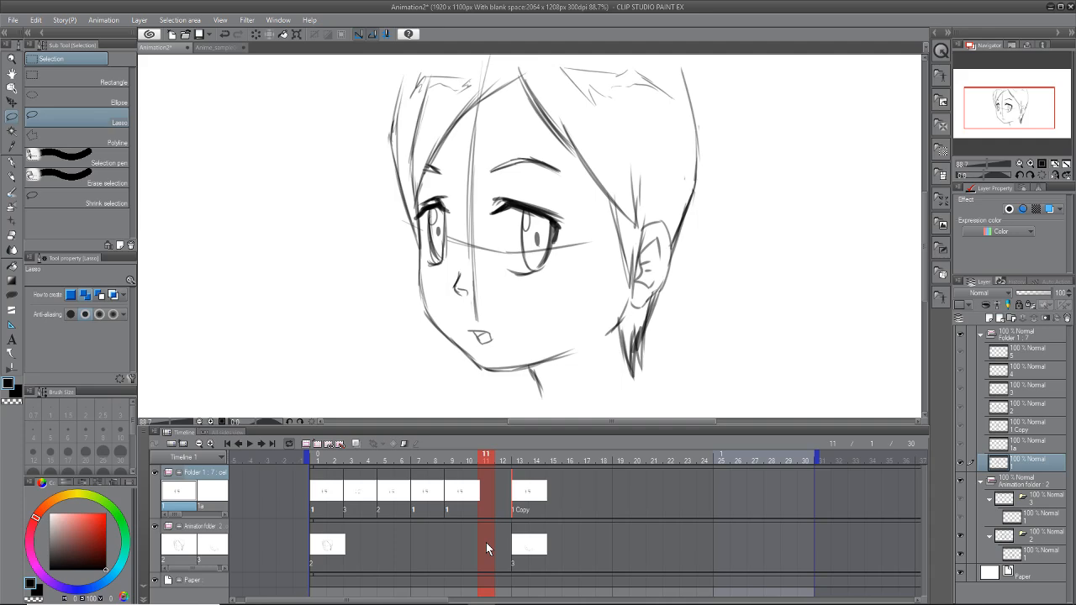
mouse_move(486, 463)
mouse_down()
mouse_move(593, 488)
mouse_move(482, 493)
mouse_move(316, 602)
mouse_up()
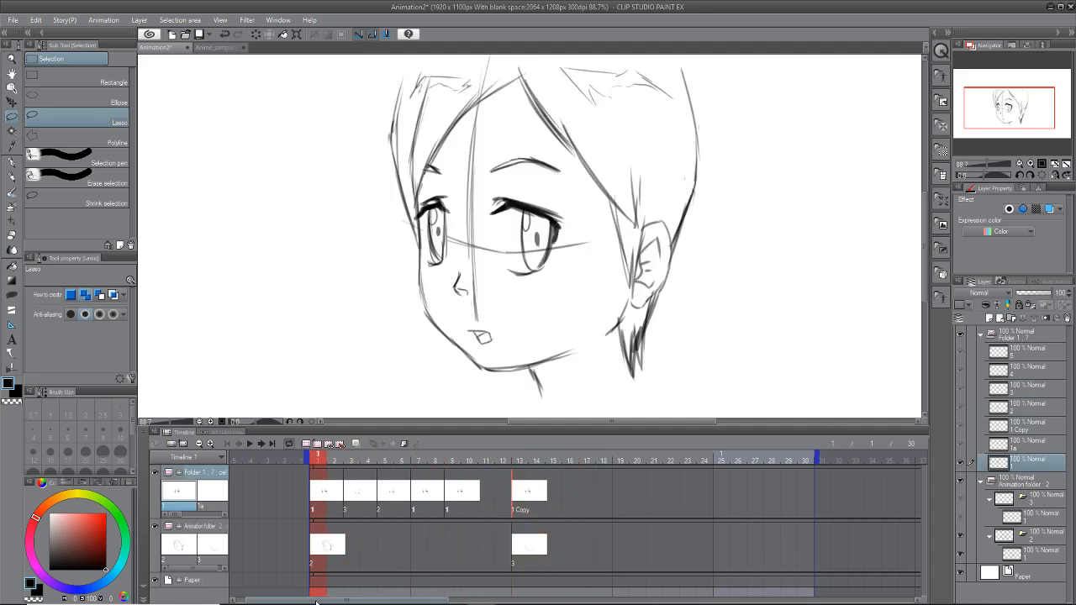
drag(322, 463, 310, 602)
mouse_move(289, 595)
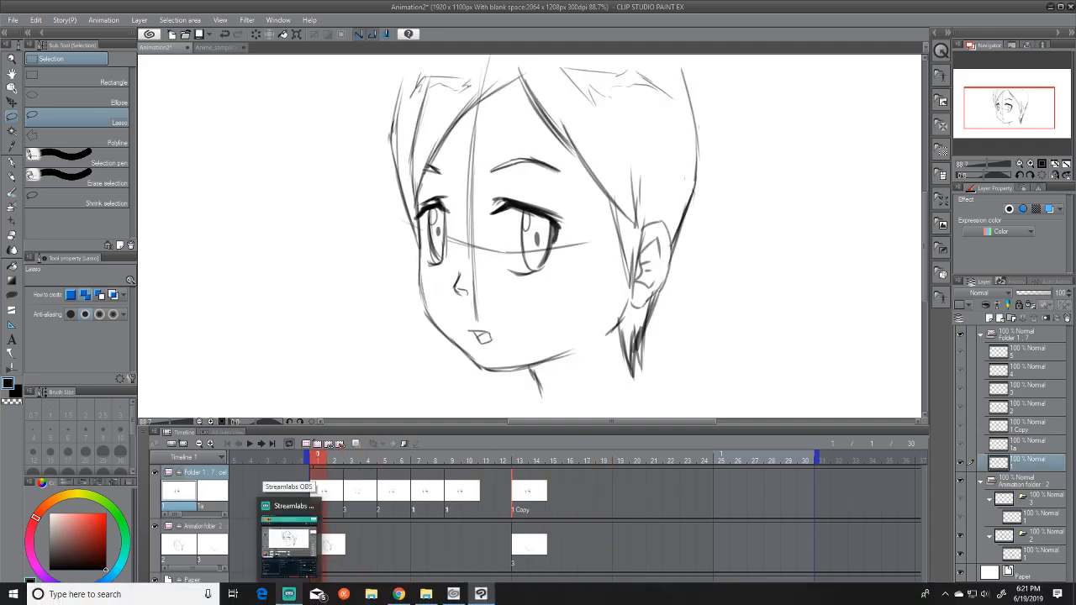
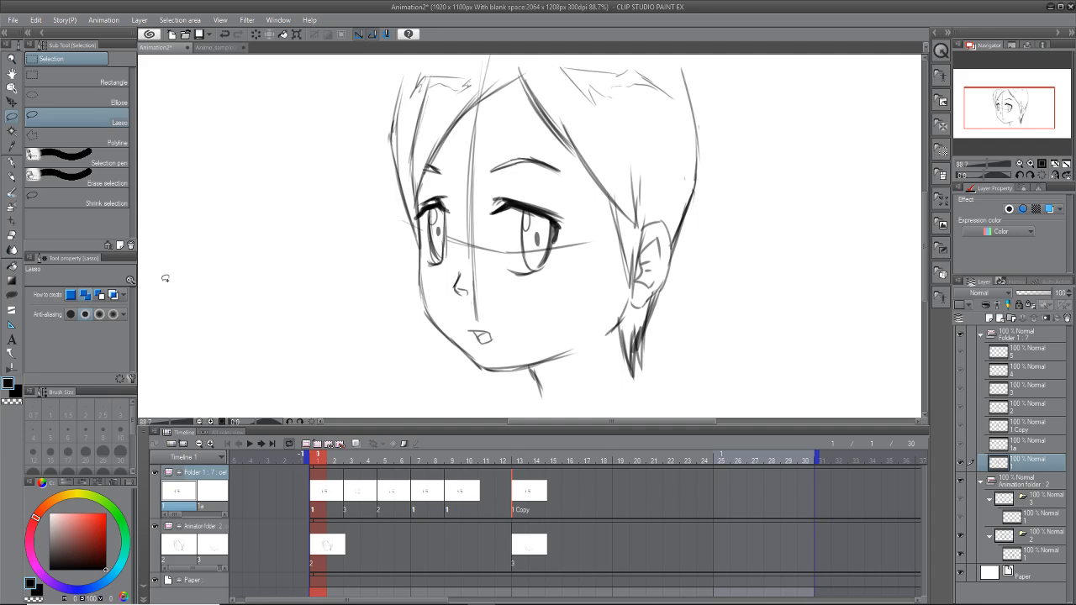
Step: Add a new audio track above the Folder 1 track in the timeline
right_click(207, 474)
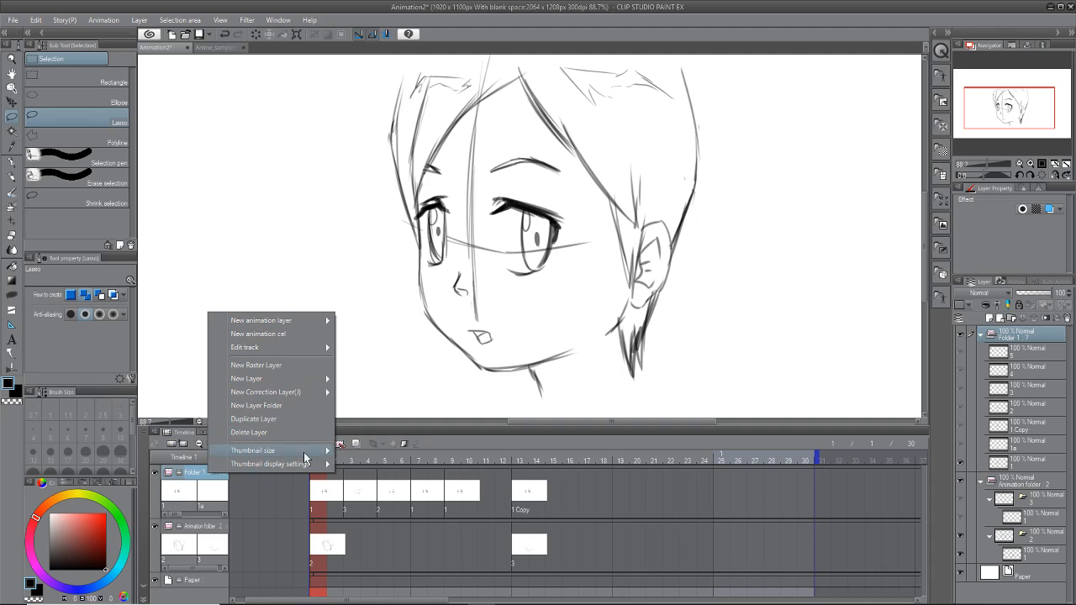
mouse_move(316, 348)
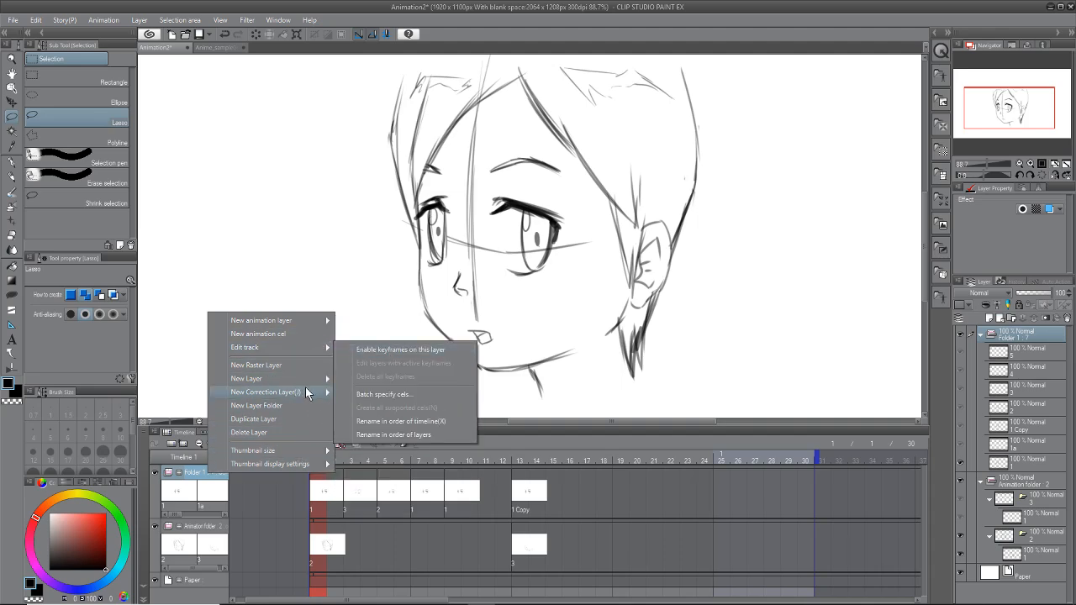
mouse_move(311, 324)
click(389, 349)
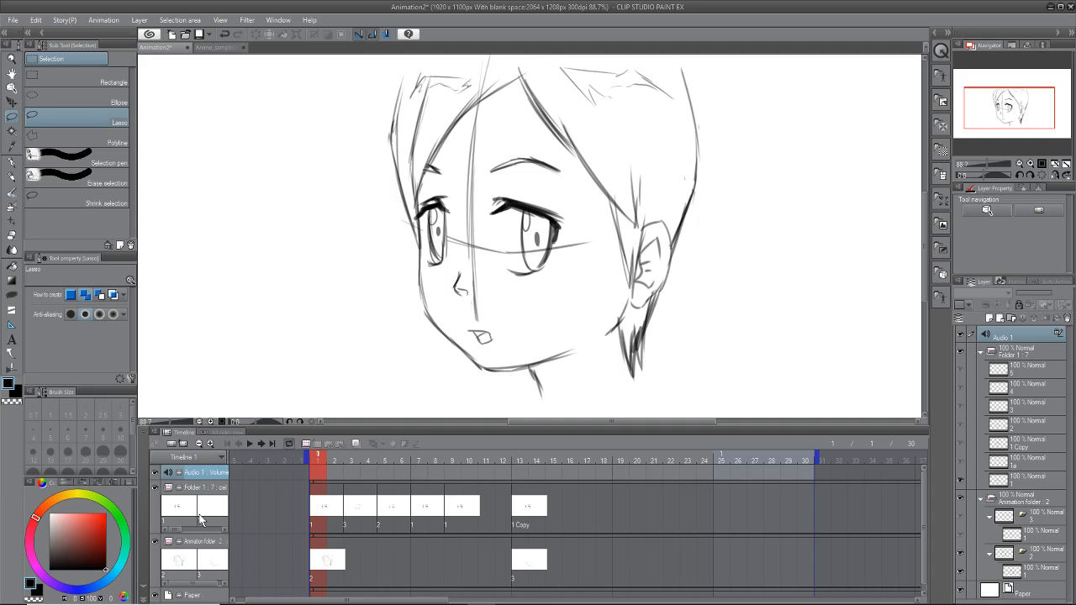
Step: Import the audio file "al okay thats right" into the new audio track
click(12, 20)
mouse_move(108, 210)
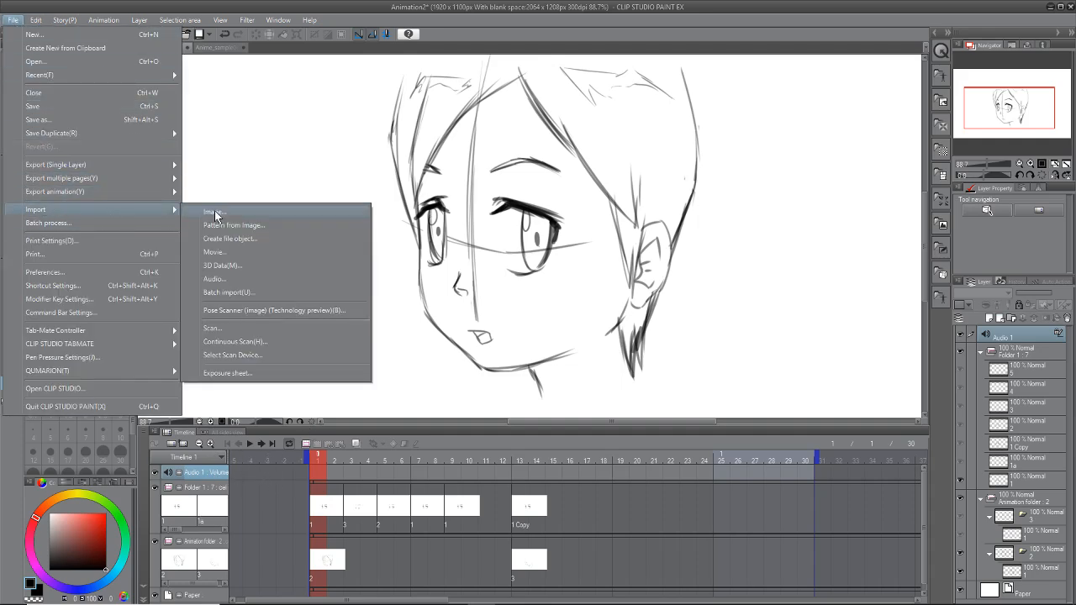
click(287, 279)
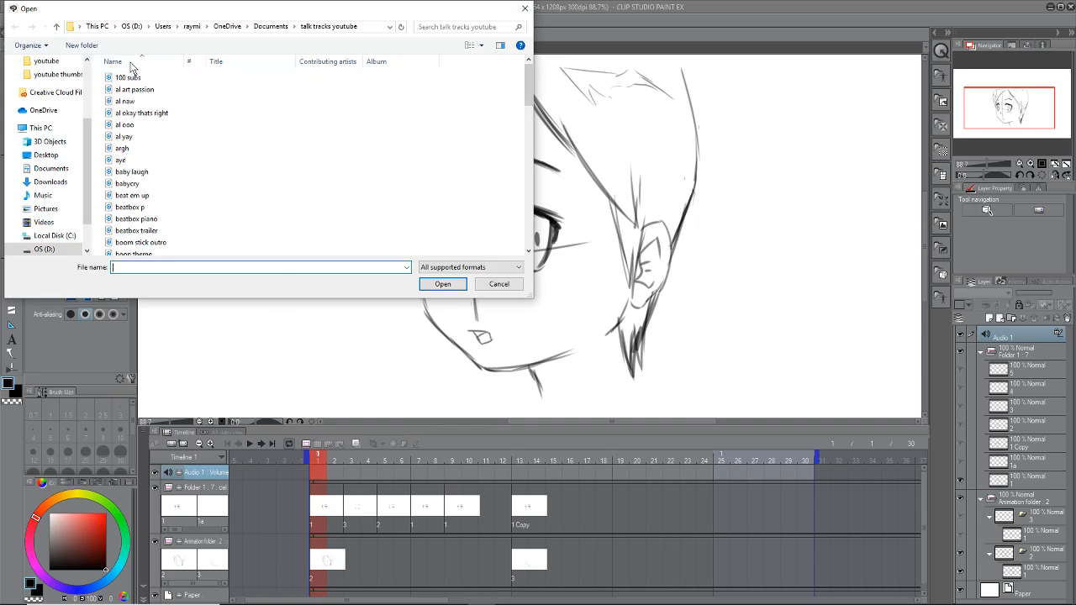
click(162, 113)
click(443, 283)
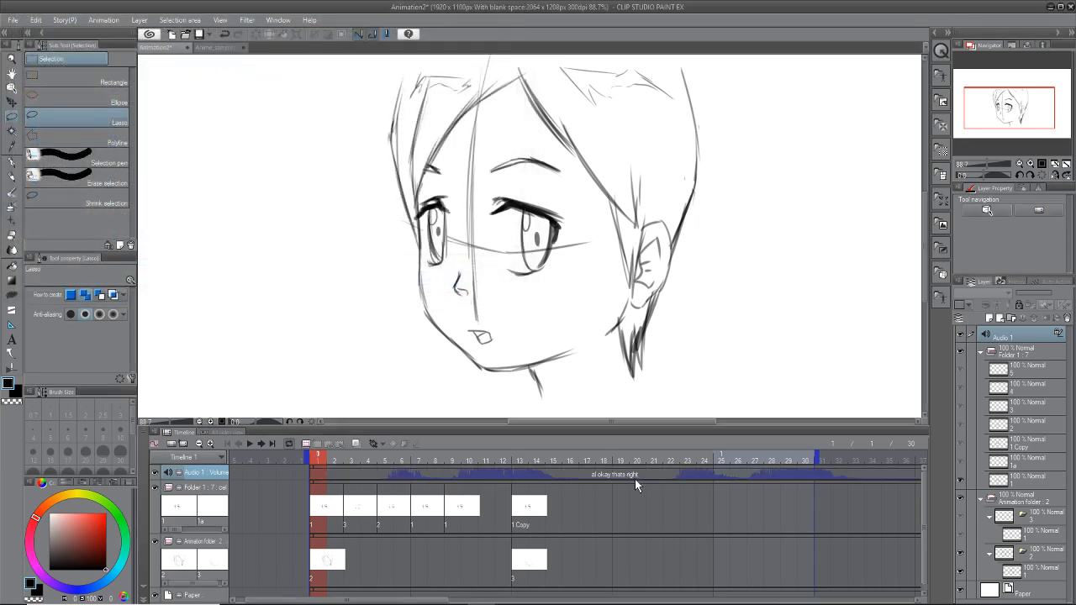
Step: Play the animation briefly with its audio, stop it and scrub across frames 2 to 15 to compare the waveform with the cels
click(253, 443)
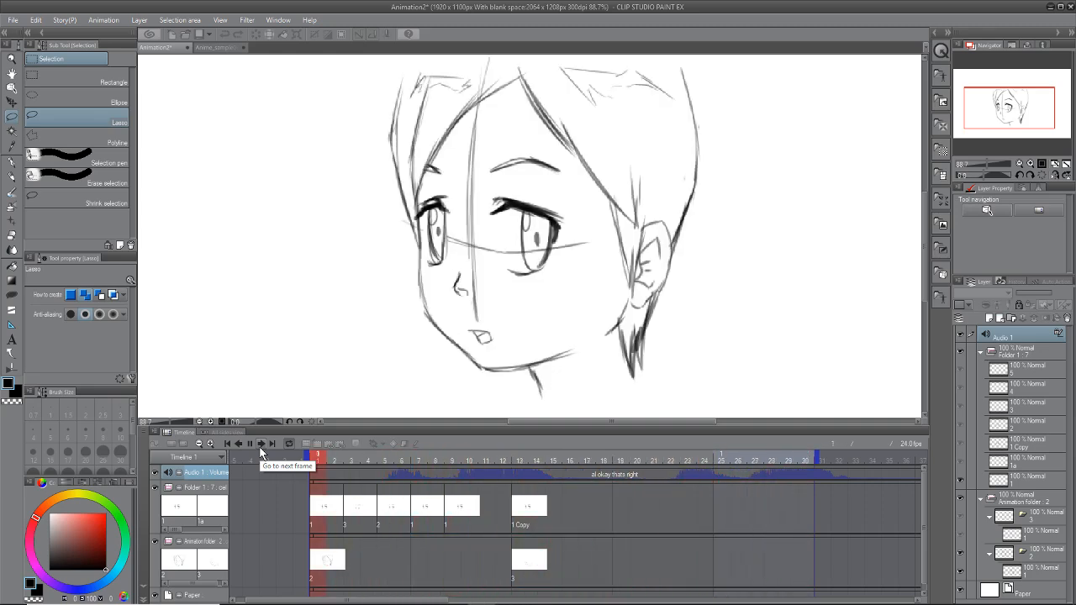
click(250, 443)
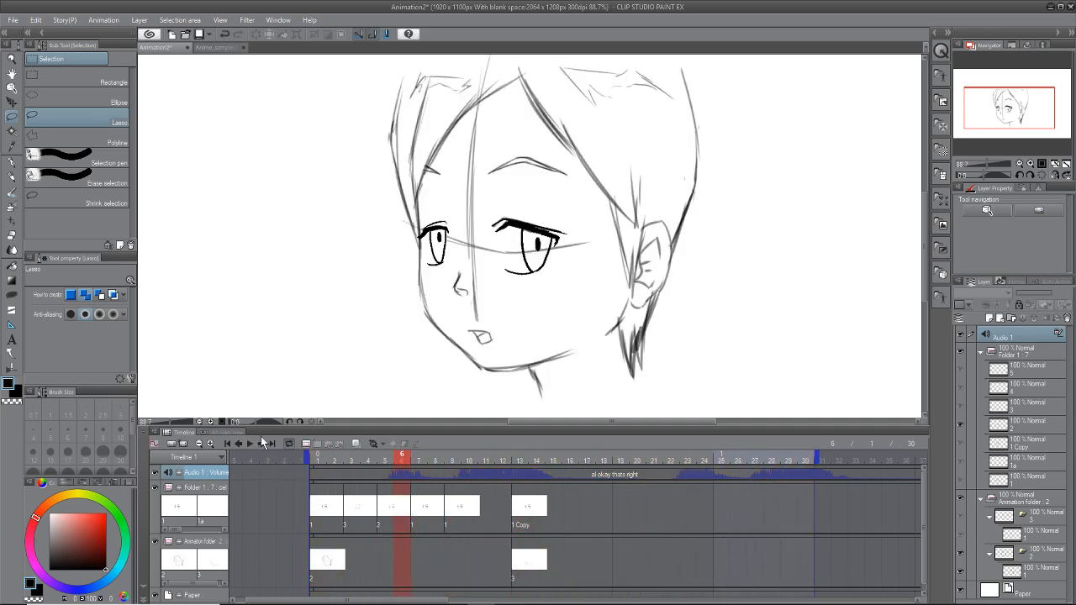
drag(402, 465, 488, 467)
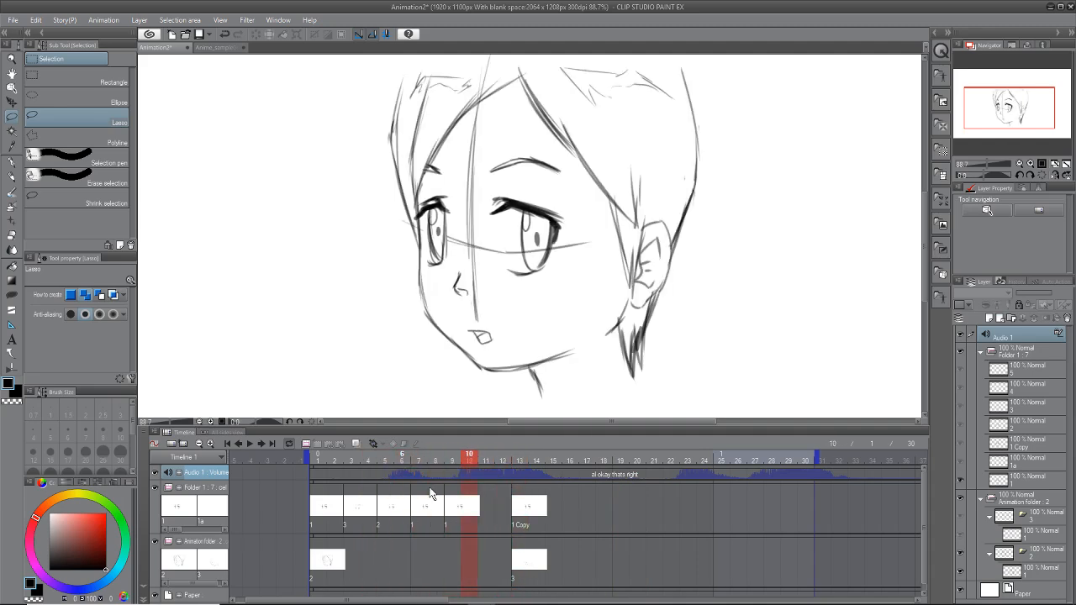
click(338, 463)
drag(338, 464, 406, 465)
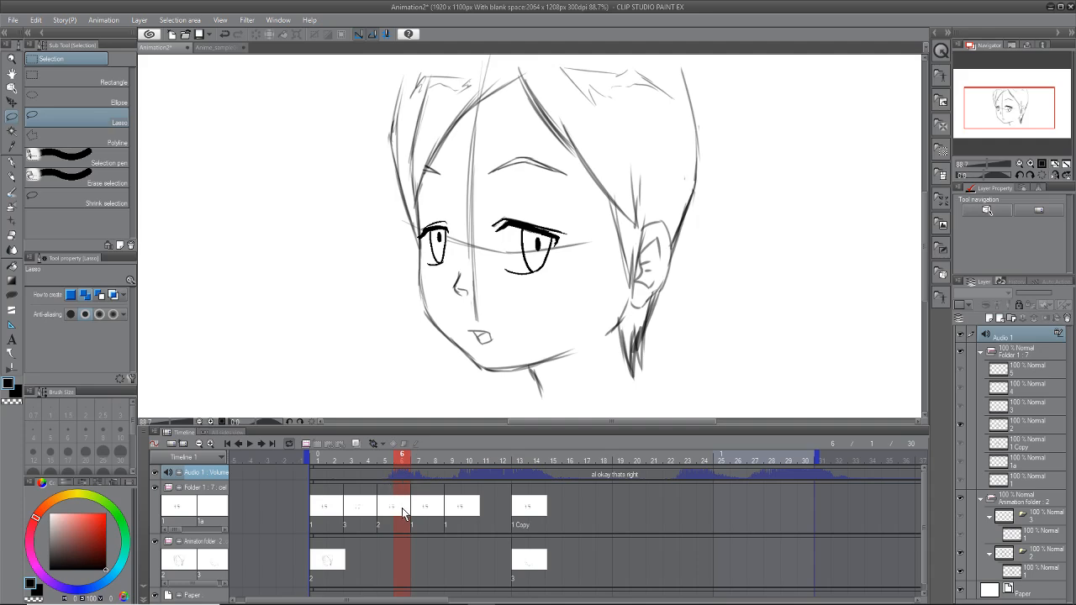
mouse_move(404, 461)
mouse_down()
mouse_move(380, 466)
mouse_move(570, 467)
mouse_move(444, 470)
mouse_move(554, 471)
mouse_up()
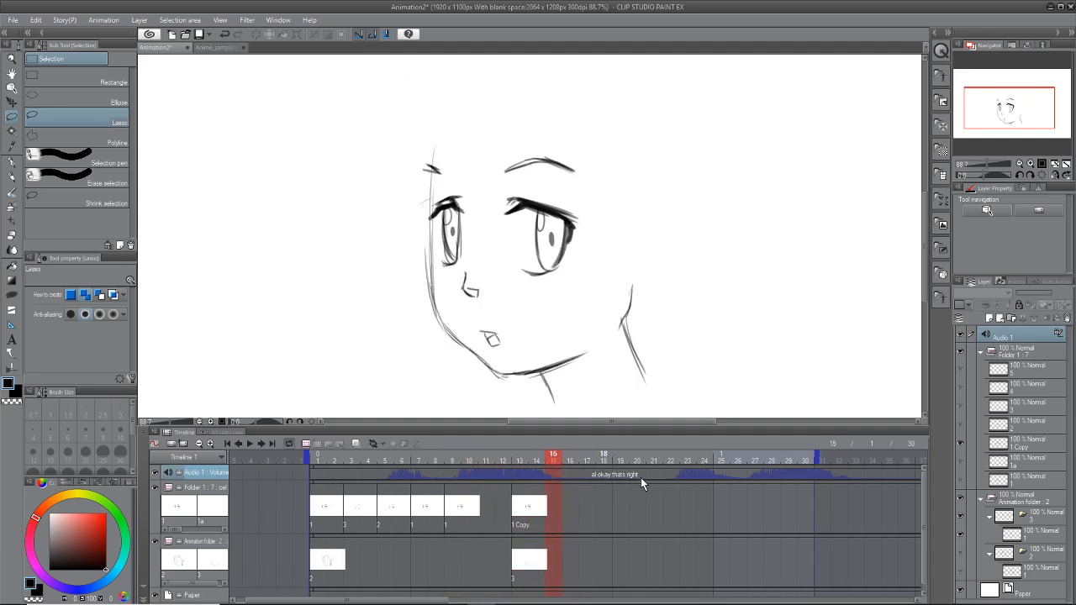
click(504, 458)
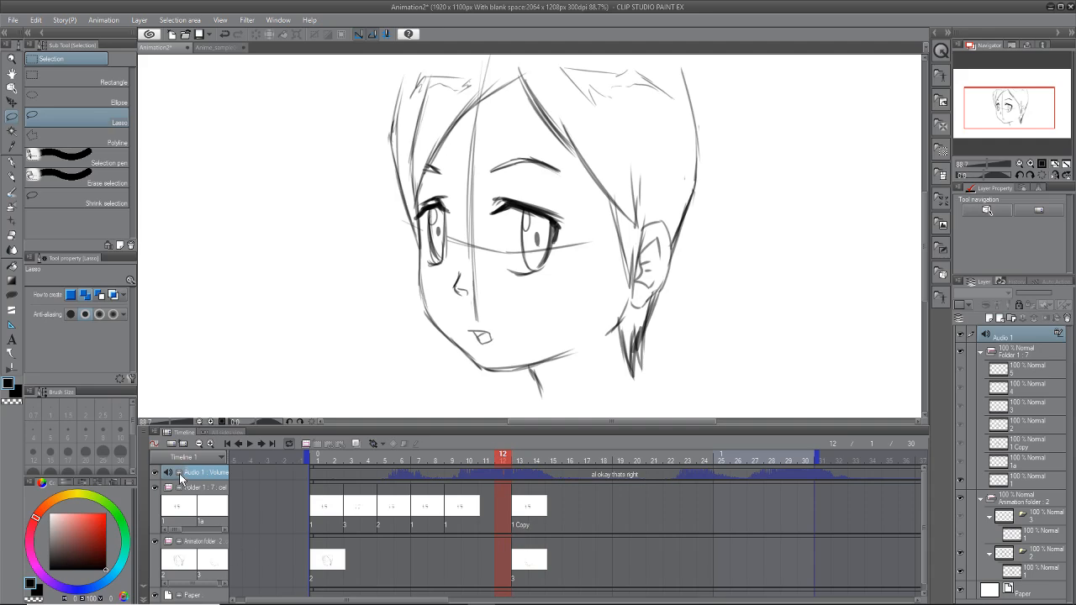
Step: Expand the audio track to show its label row, then play the animation with sound and stop it
click(180, 476)
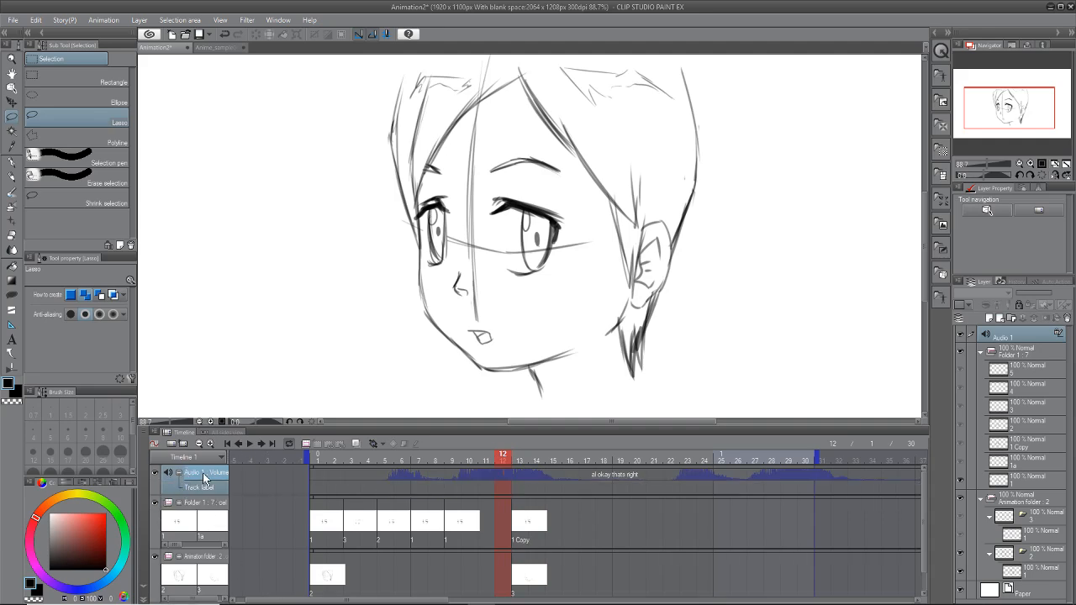
drag(503, 457, 368, 488)
click(248, 447)
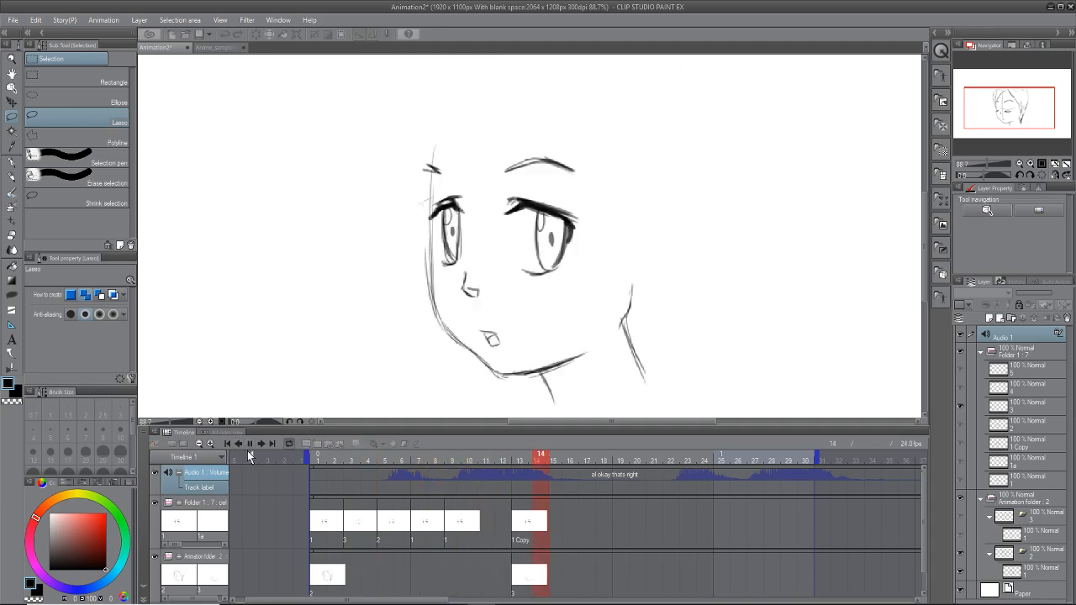
click(249, 443)
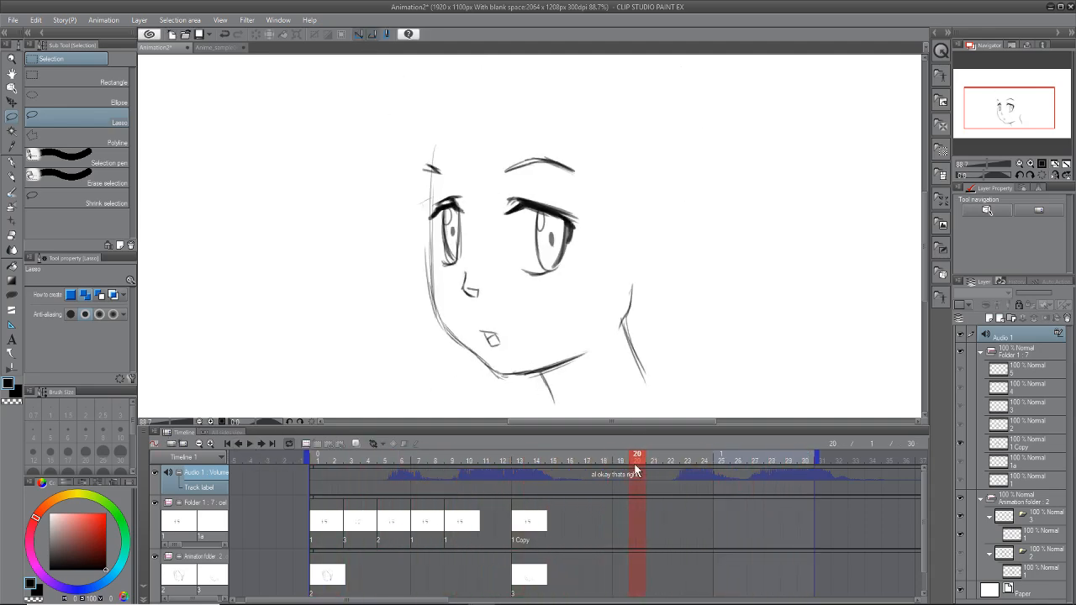
Step: Add the track label "ooook" at frame 5 of the audio track and extend it through frame 9
drag(637, 471, 388, 483)
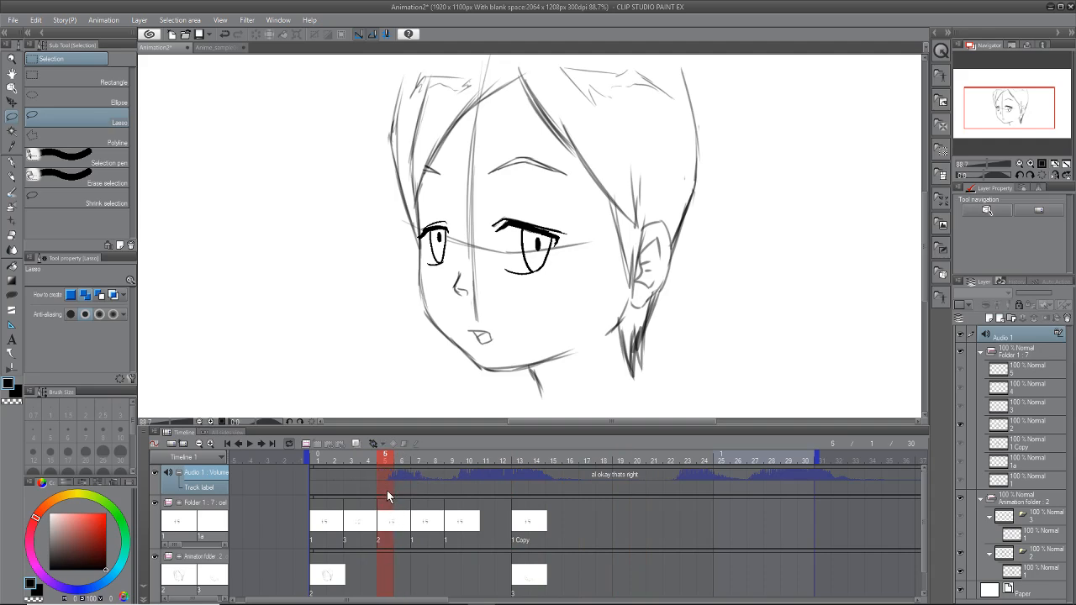
double_click(388, 487)
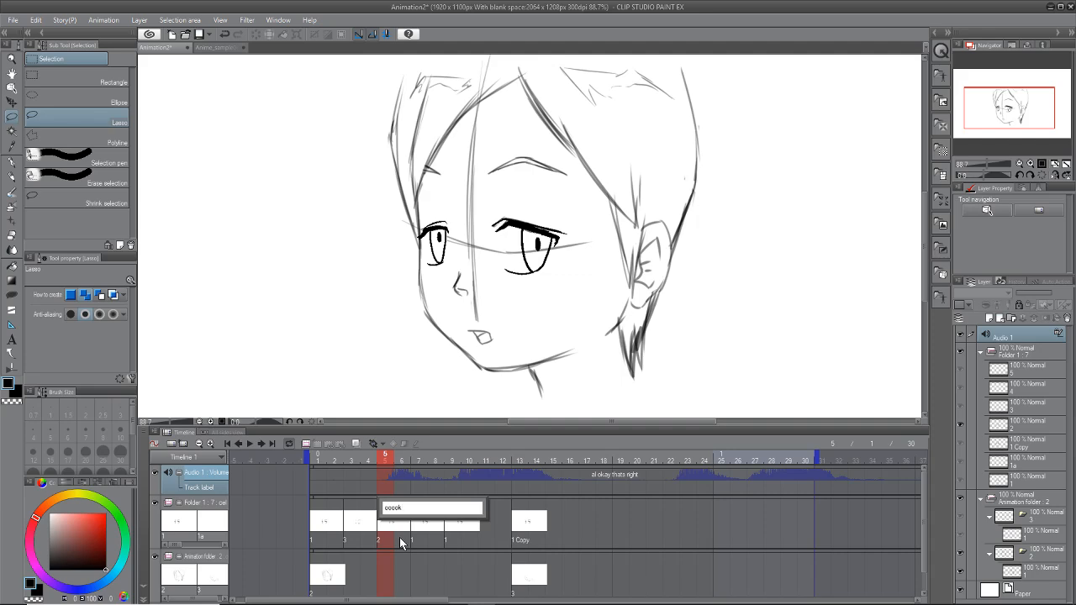
click(384, 456)
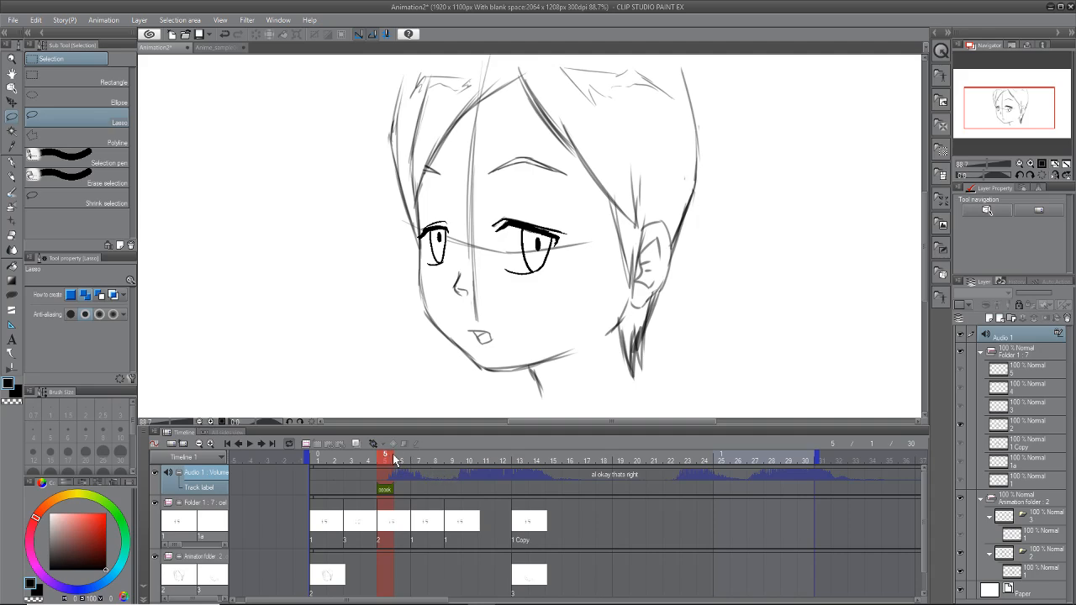
drag(392, 457, 489, 467)
drag(393, 489, 445, 496)
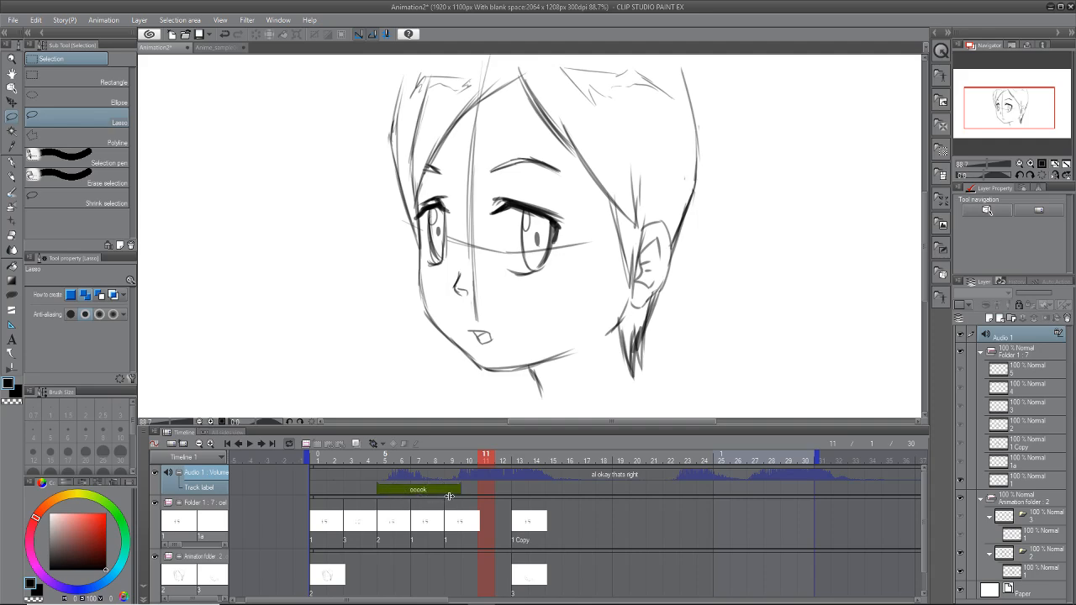
Step: Scrub the timeline back to frame 1 and forward to frame 7 to check the labelled audio against the cels
mouse_move(490, 460)
mouse_down()
mouse_move(374, 473)
mouse_move(407, 483)
mouse_move(339, 546)
mouse_up()
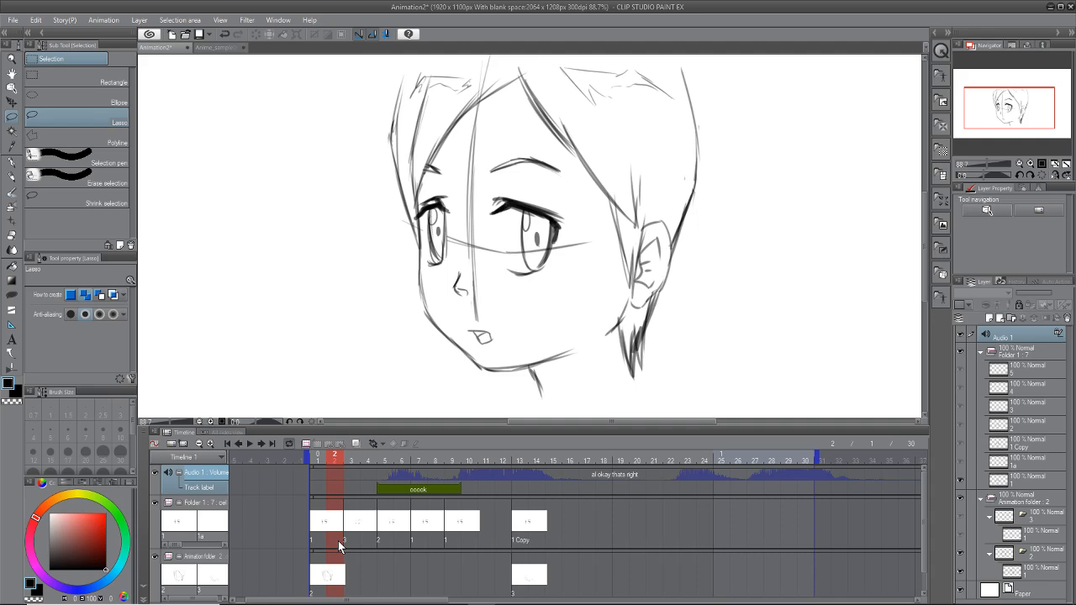
drag(335, 456, 318, 496)
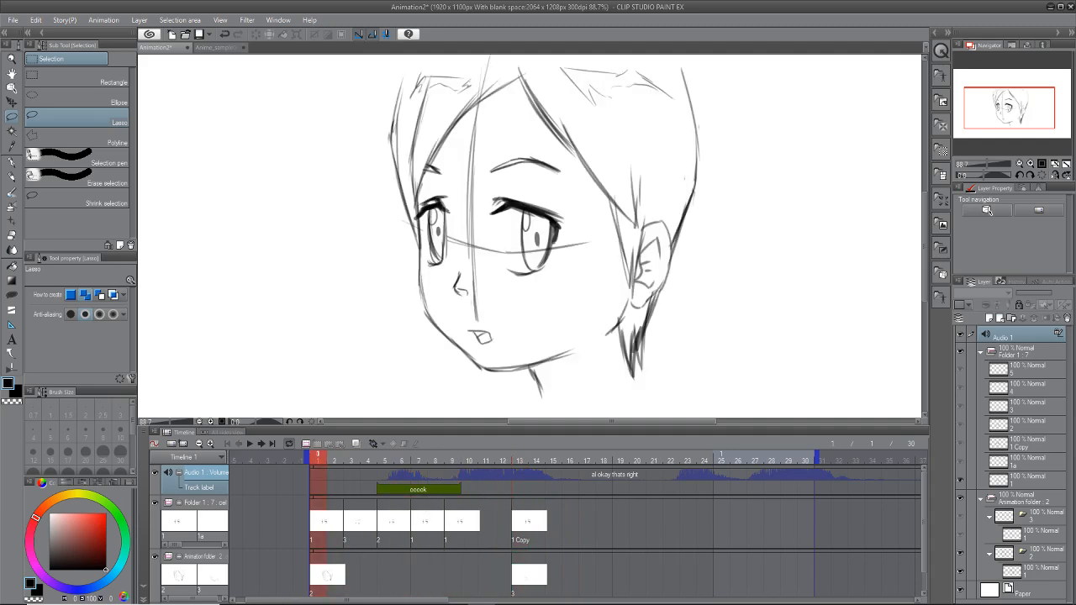
mouse_move(262, 595)
drag(318, 458, 405, 572)
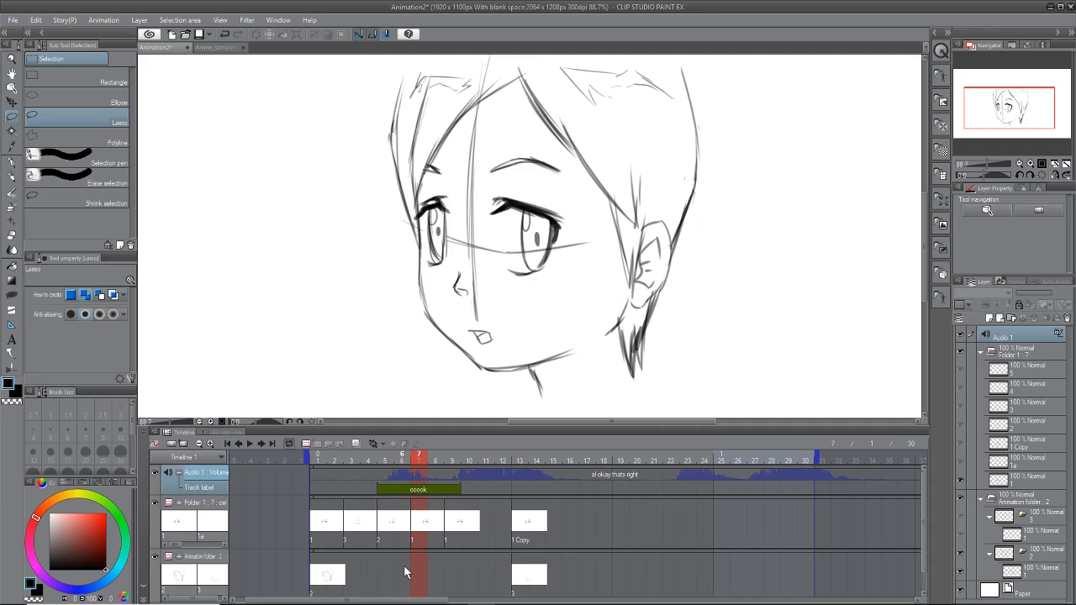
Step: Scrub the timeline to frame 17, then browse for a file to open in Documents > ESSENCE CLIPS > X Clip 1
drag(404, 565, 572, 476)
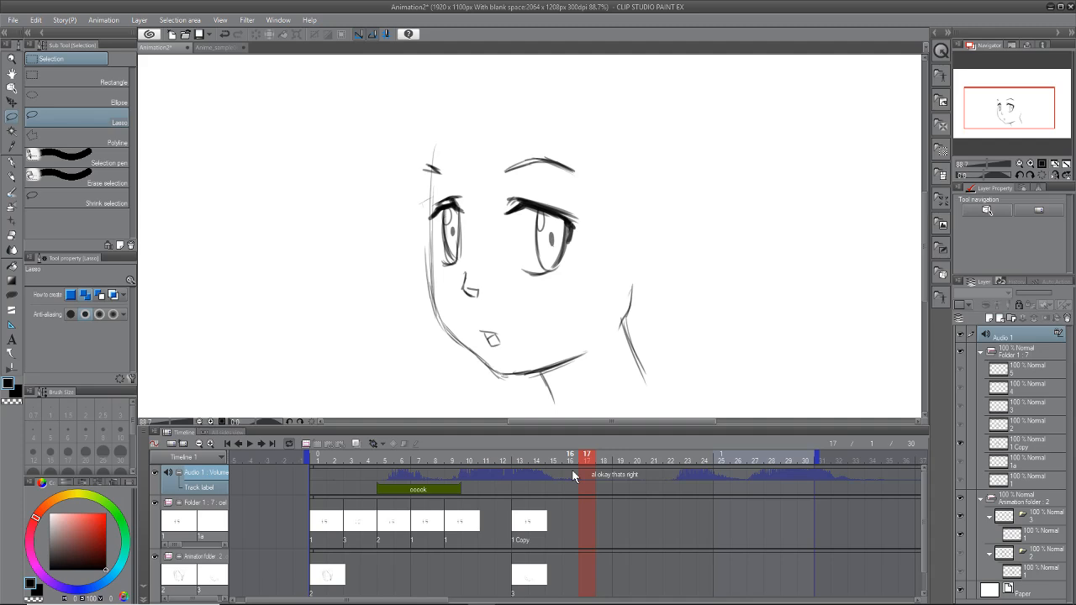
click(15, 20)
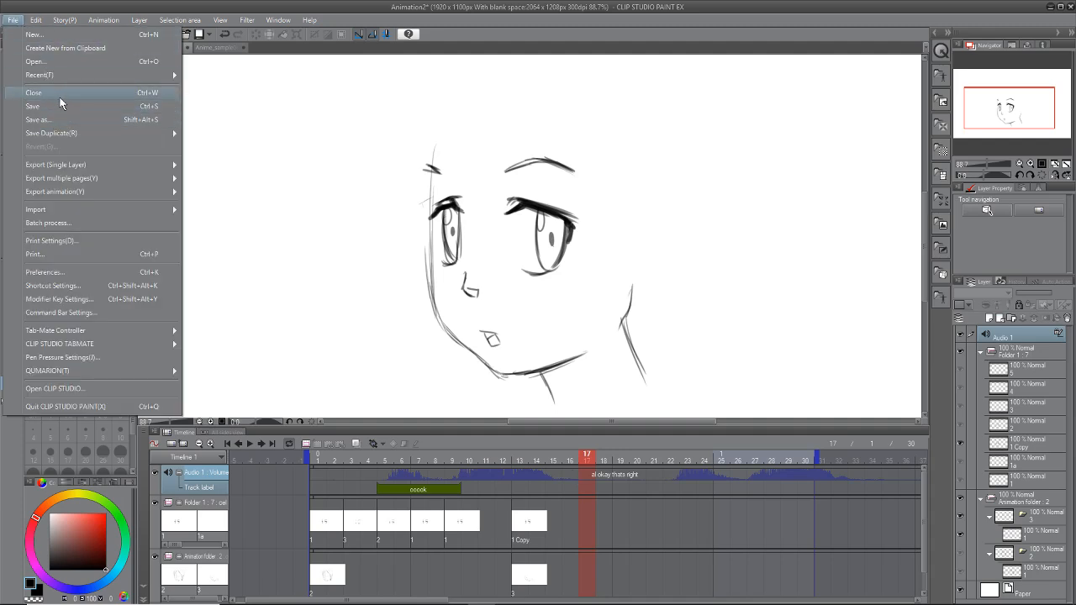
click(60, 64)
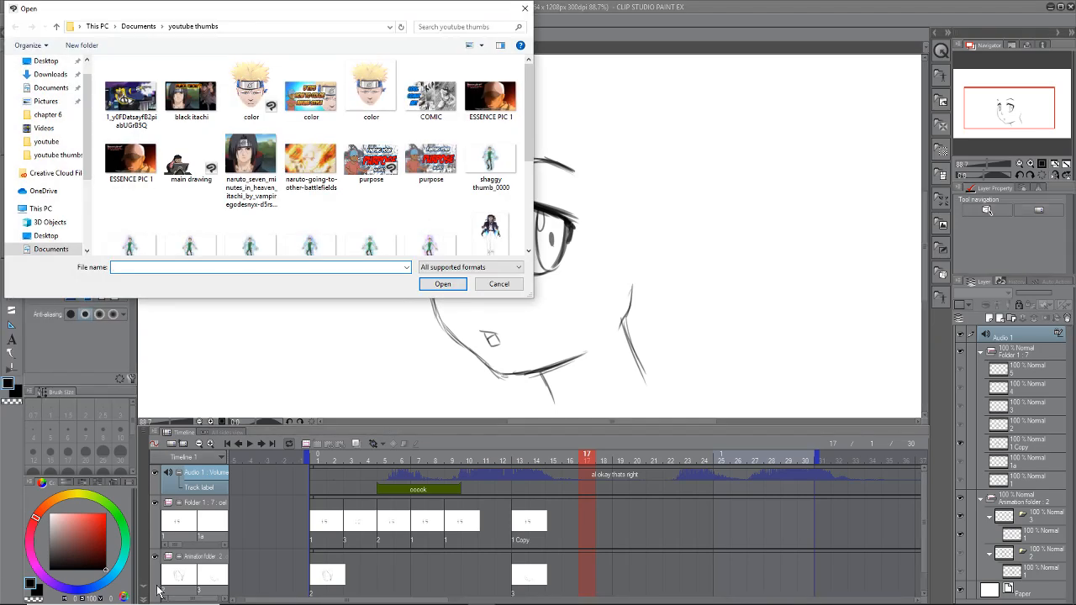
click(51, 87)
click(158, 111)
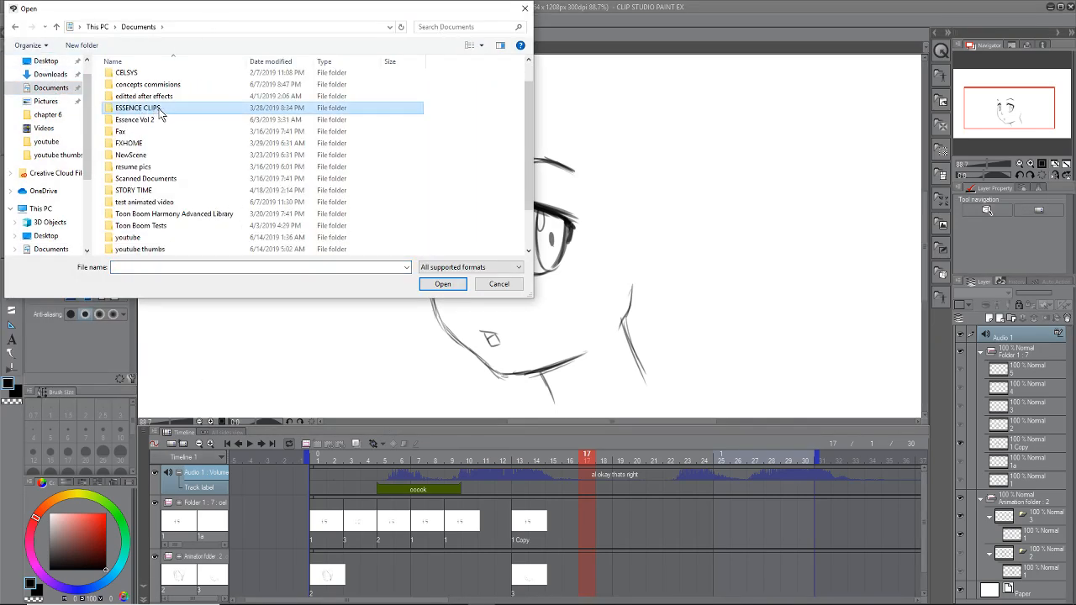
double_click(158, 111)
click(137, 79)
click(127, 80)
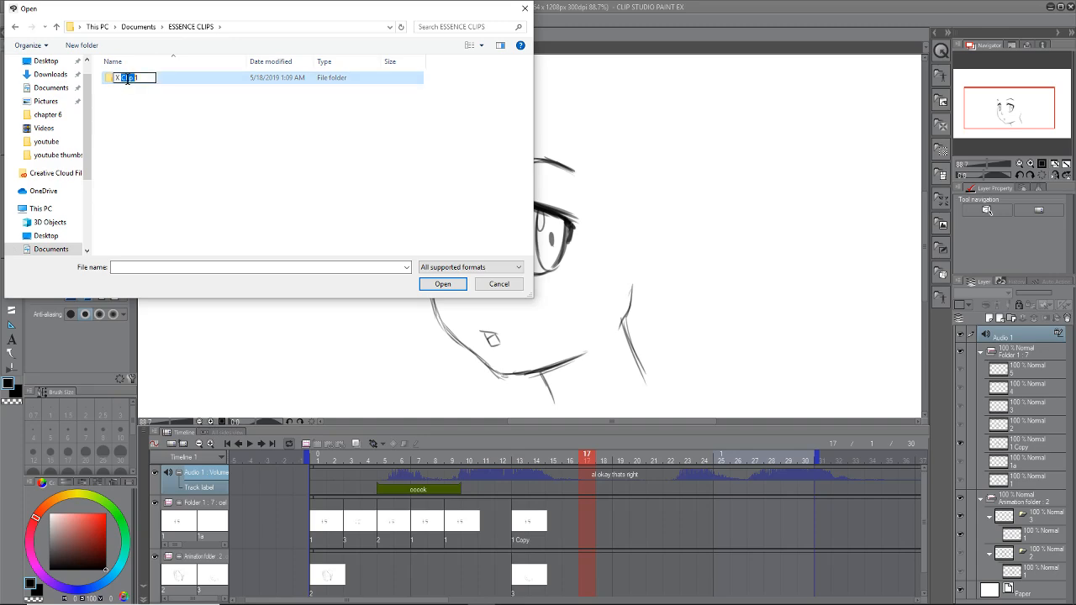
double_click(109, 79)
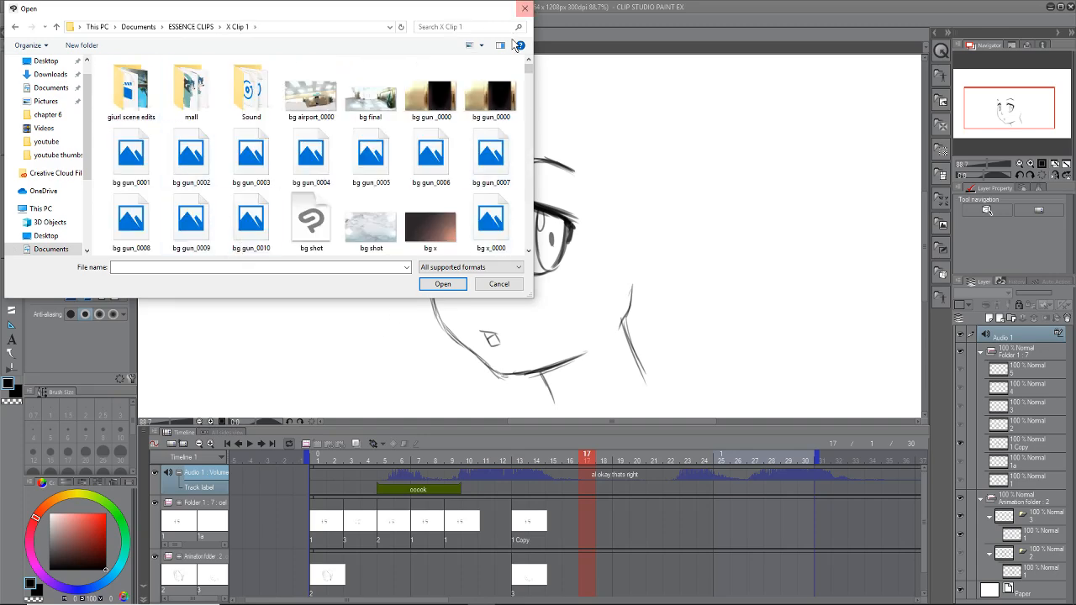
Step: Look through the numbered image sequences in X Clip 1, such as gun_0000 to gun_0004, and leave without opening a file
drag(528, 68, 518, 203)
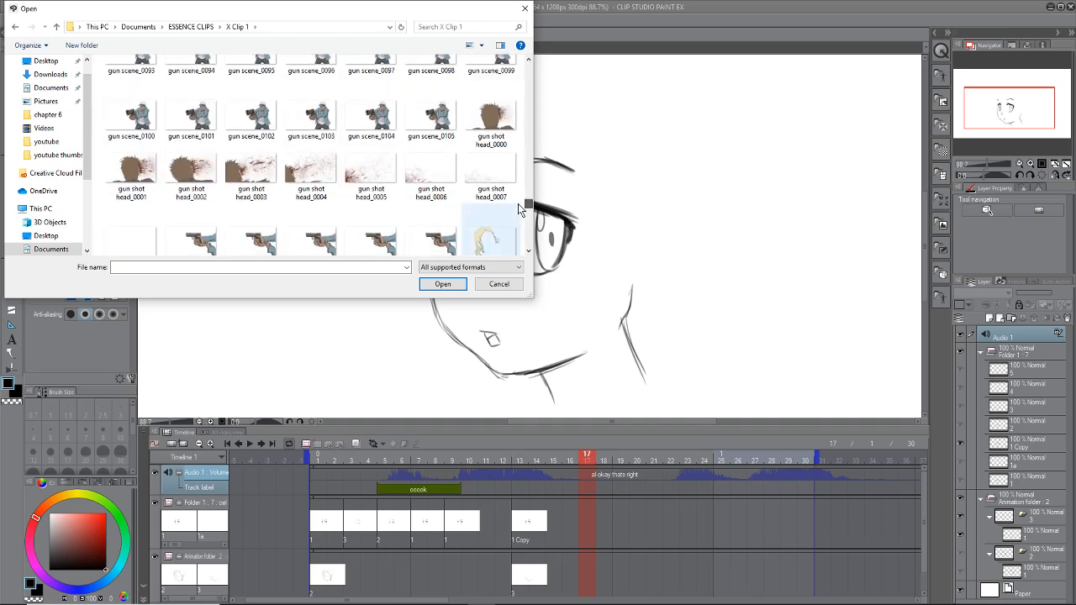
click(506, 141)
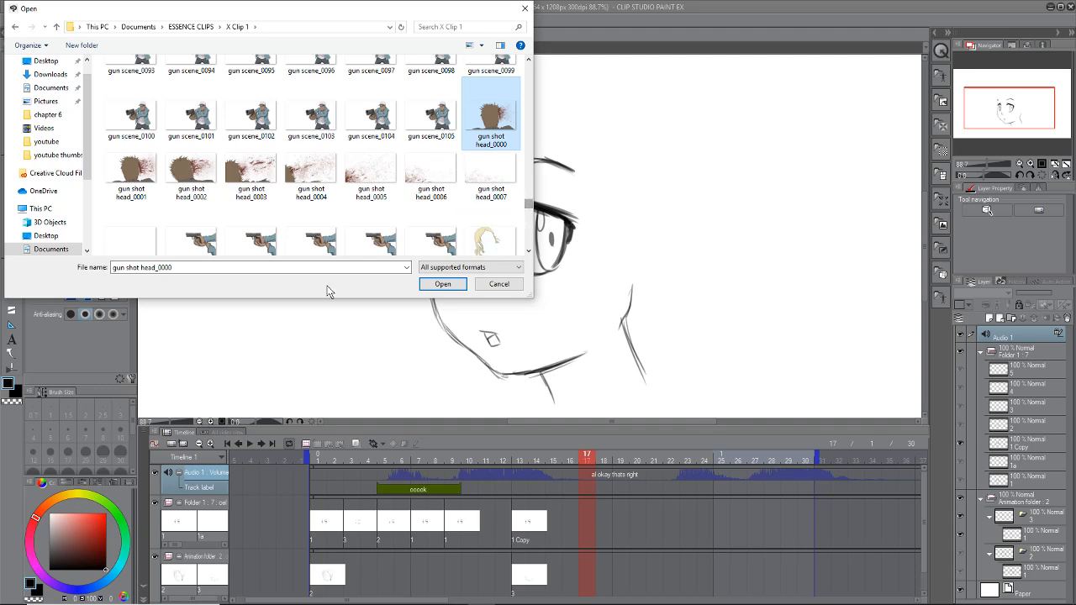
click(192, 240)
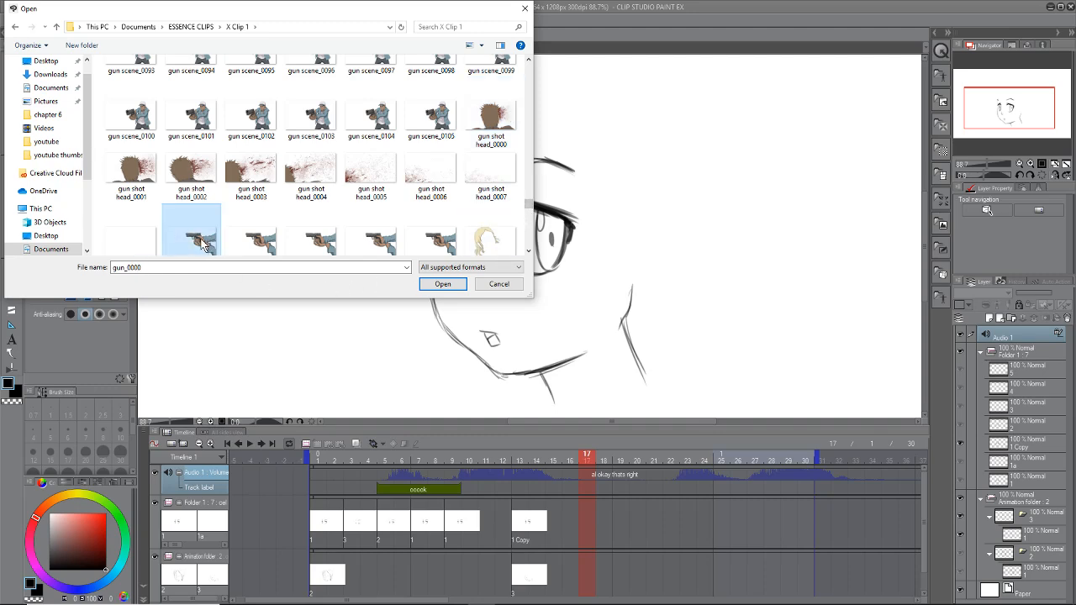
click(268, 222)
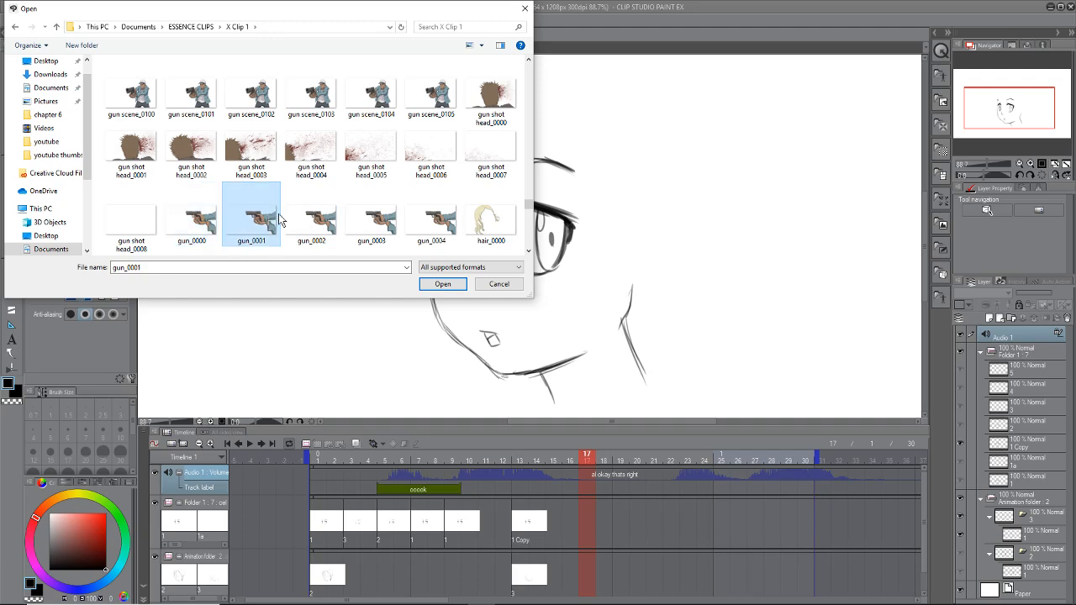
click(318, 226)
click(439, 224)
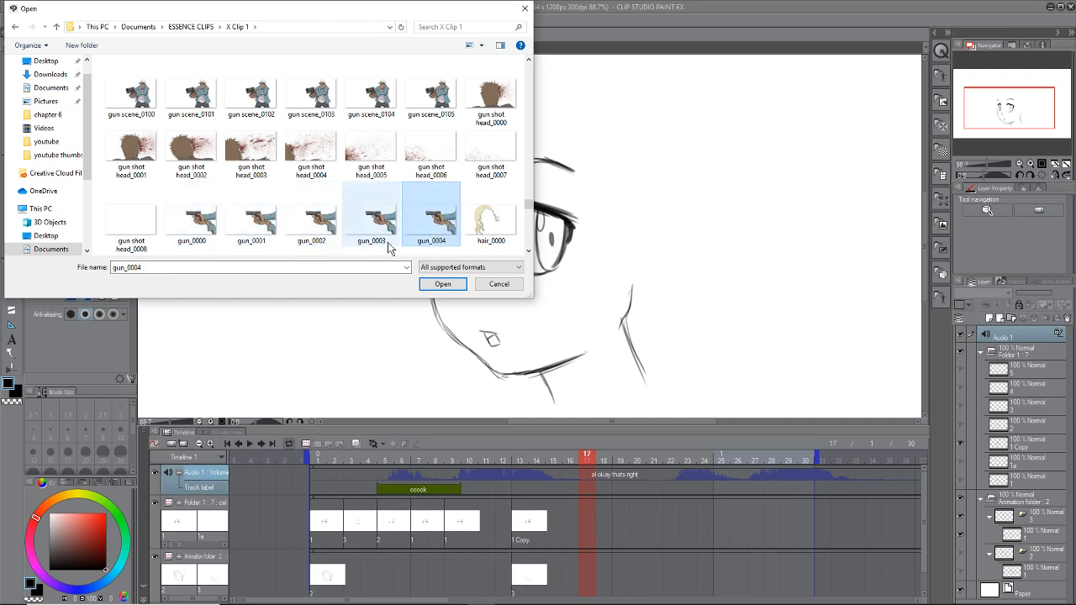
click(337, 217)
click(374, 221)
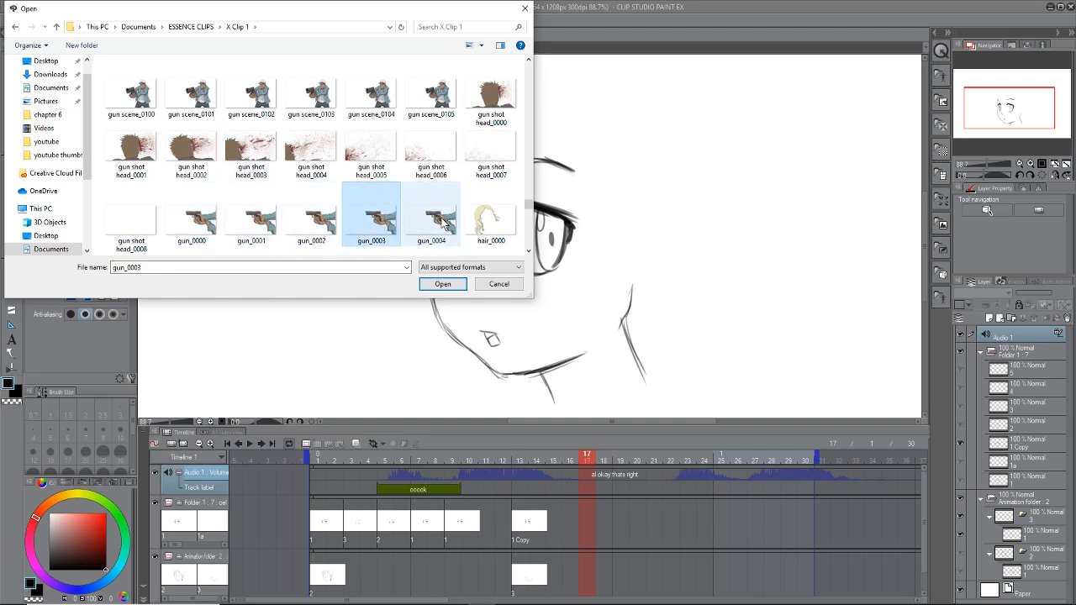
click(420, 220)
scroll(530, 212, down, 2)
scroll(529, 212, up, 1)
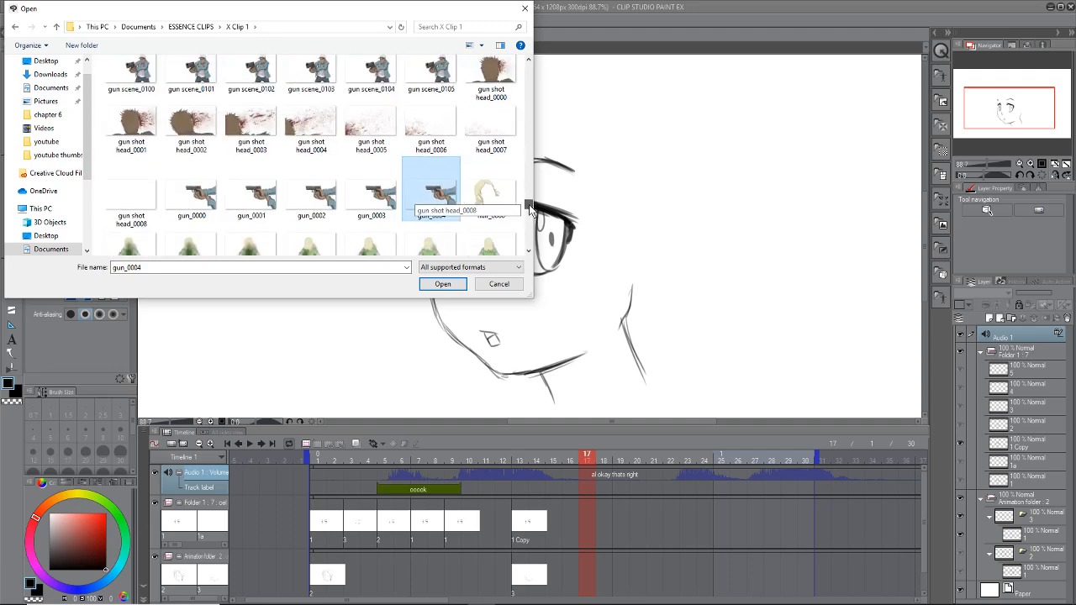
scroll(530, 212, down, 1)
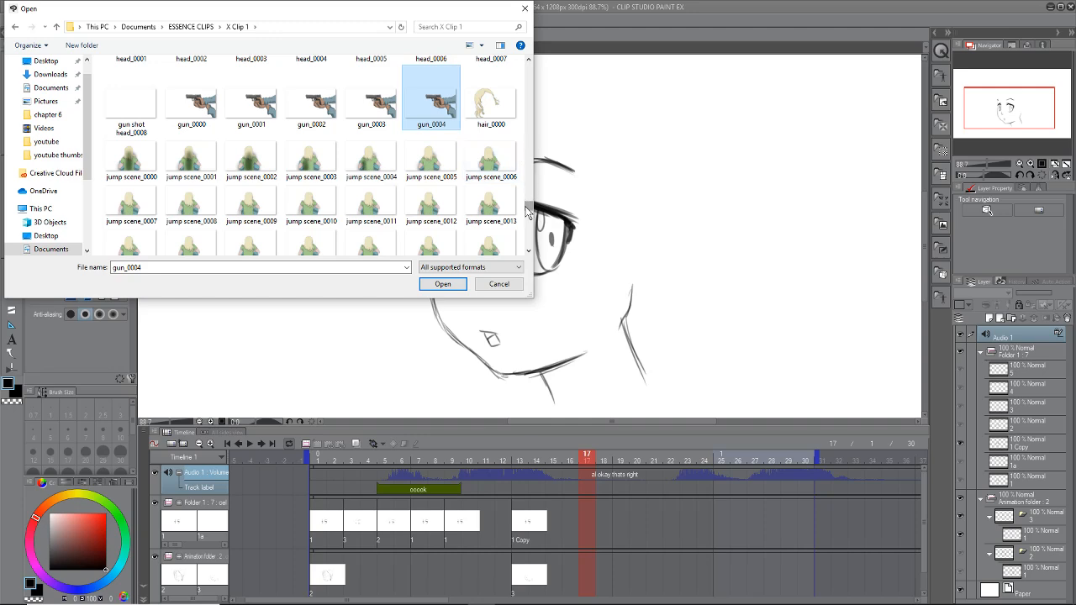
scroll(528, 210, down, 6)
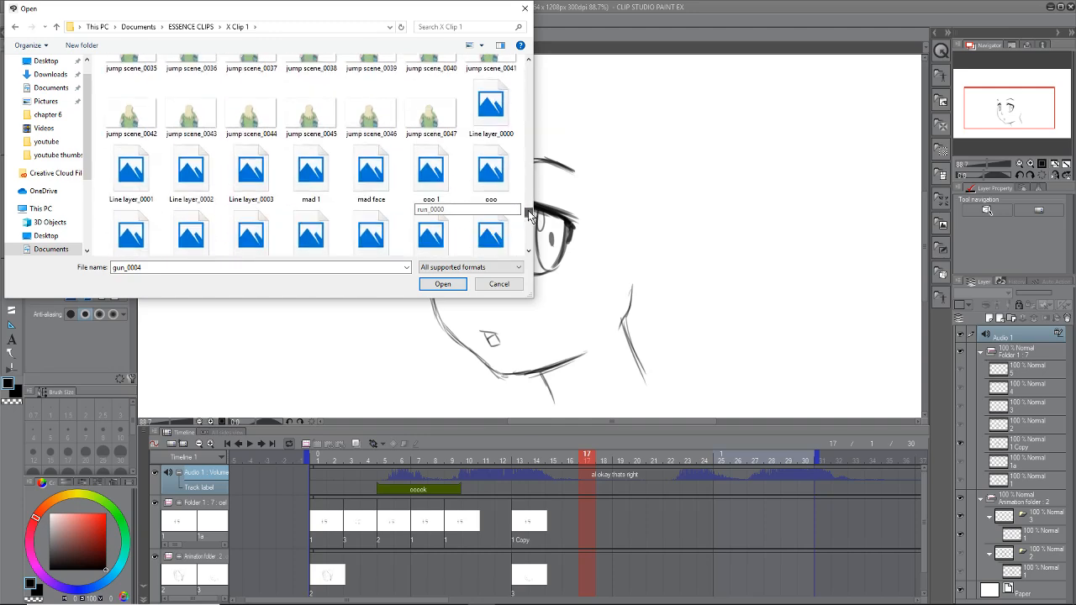
drag(528, 212, 526, 224)
click(498, 283)
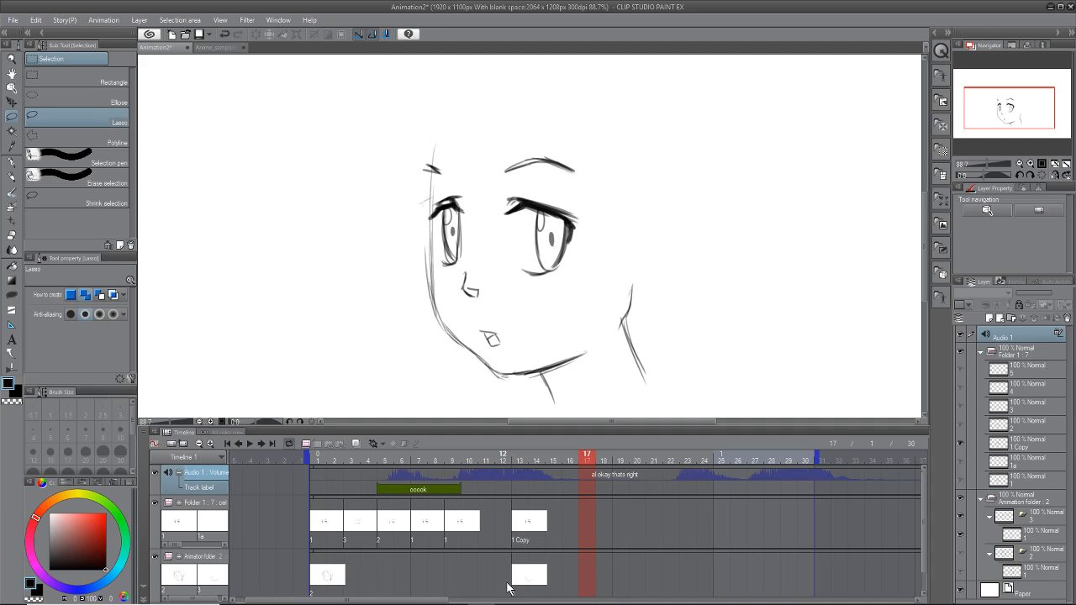
Step: Move the playhead to frame 13 and look over the audio track's commands without running any
mouse_move(586, 456)
mouse_down()
mouse_move(332, 509)
mouse_move(561, 472)
mouse_move(657, 480)
mouse_move(363, 500)
mouse_move(383, 509)
mouse_move(516, 480)
mouse_move(565, 477)
mouse_move(343, 516)
mouse_move(524, 518)
mouse_up()
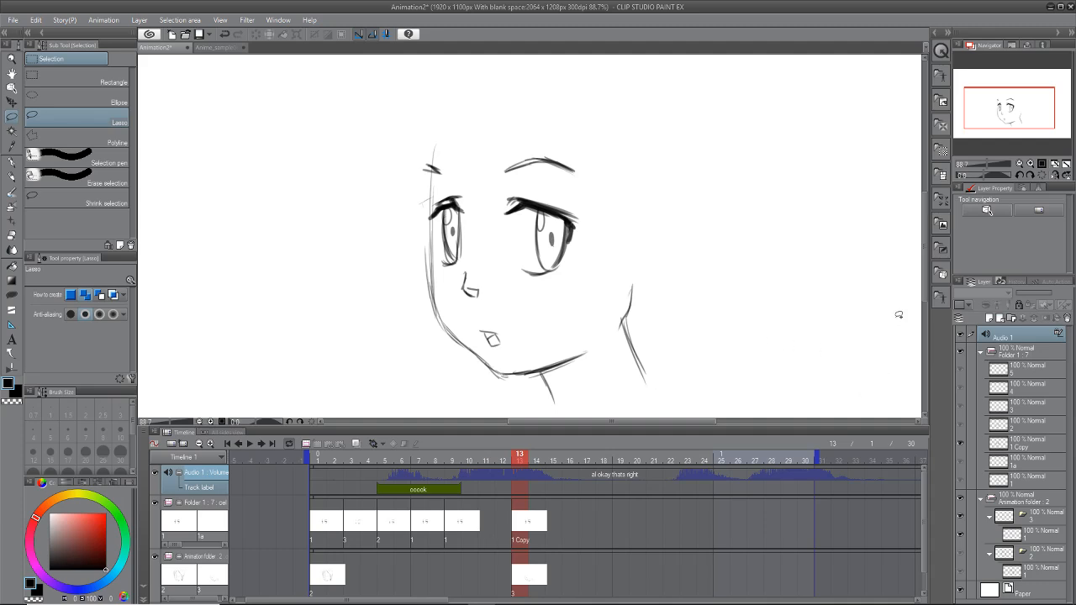
mouse_move(924, 261)
mouse_down()
mouse_move(921, 289)
mouse_move(923, 265)
mouse_up()
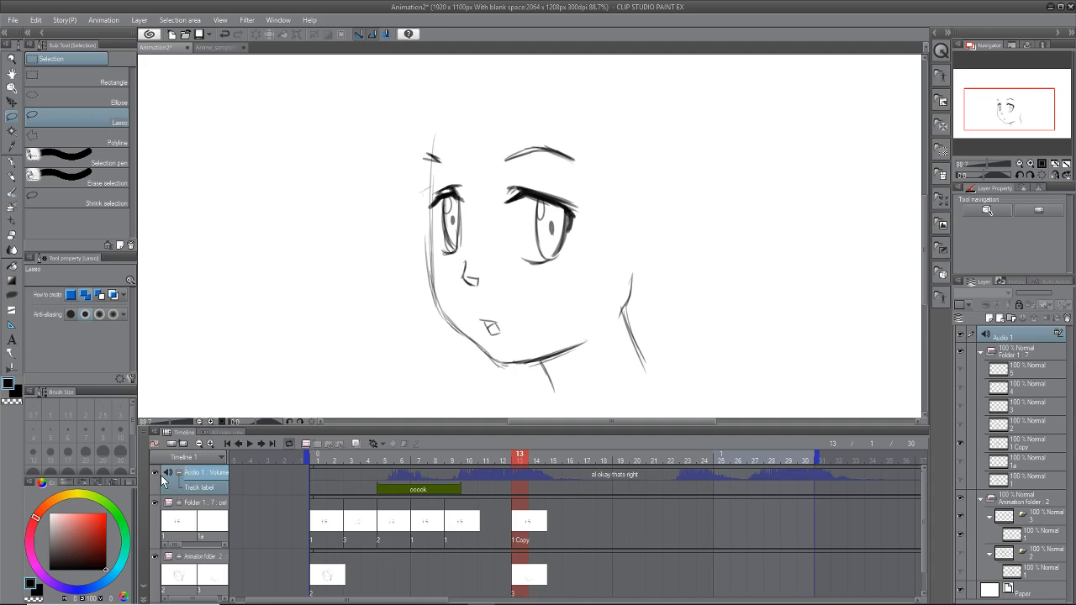
right_click(209, 484)
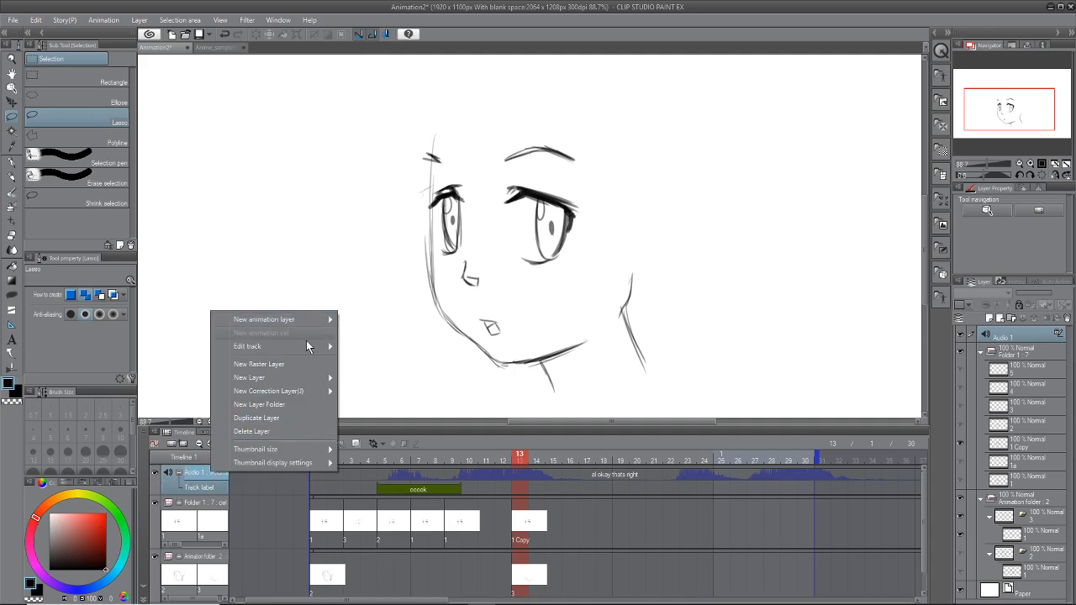
mouse_move(300, 344)
click(21, 28)
click(12, 20)
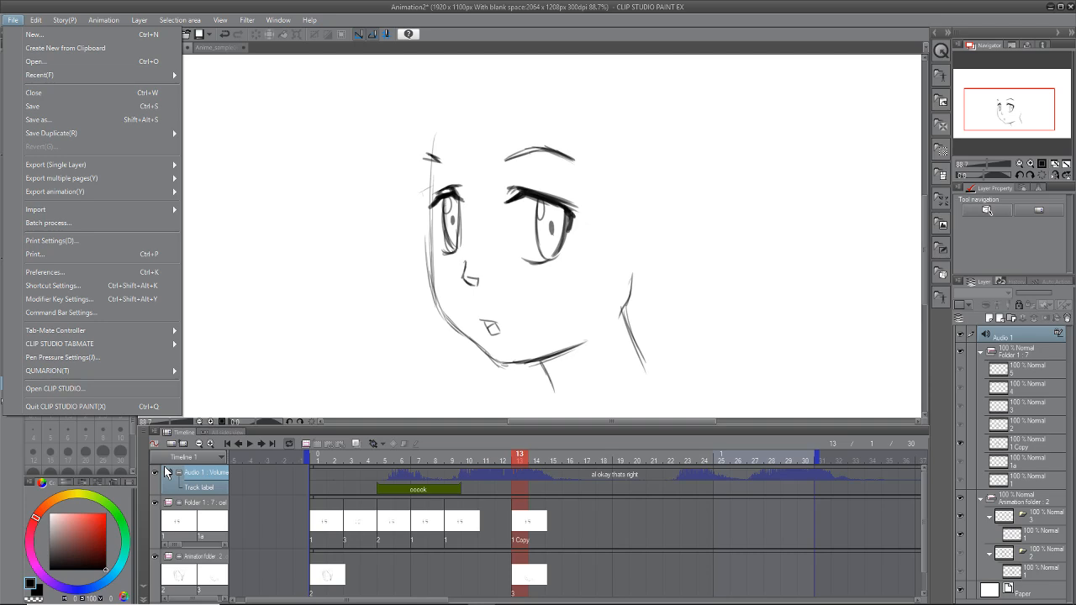
click(249, 195)
click(84, 132)
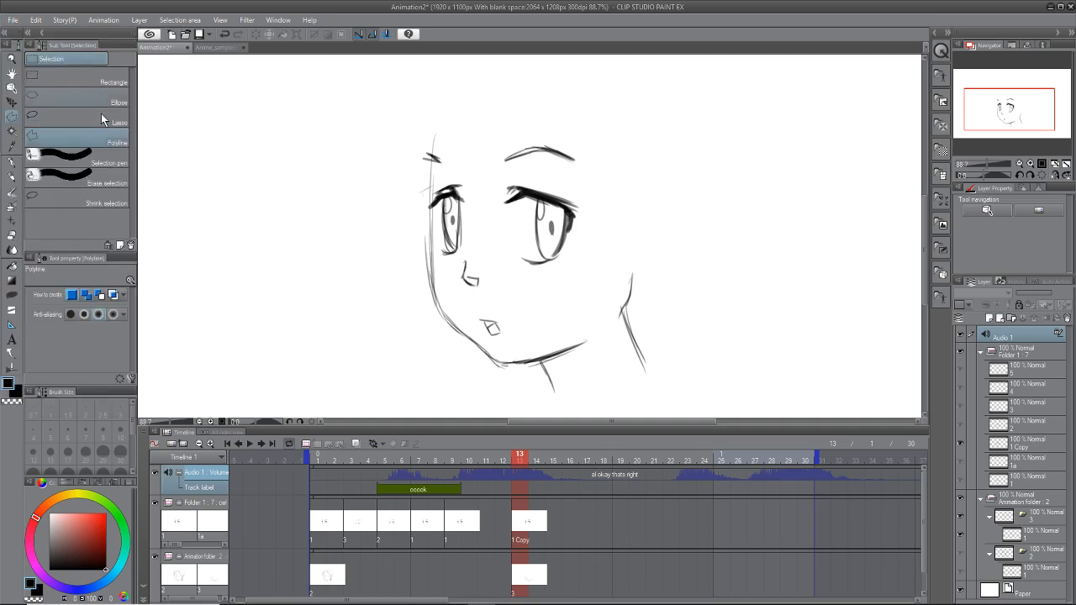
Step: Paint test strokes with the Hard airbrush on the face cels at frames 1, 3 and 5, then undo them
click(12, 205)
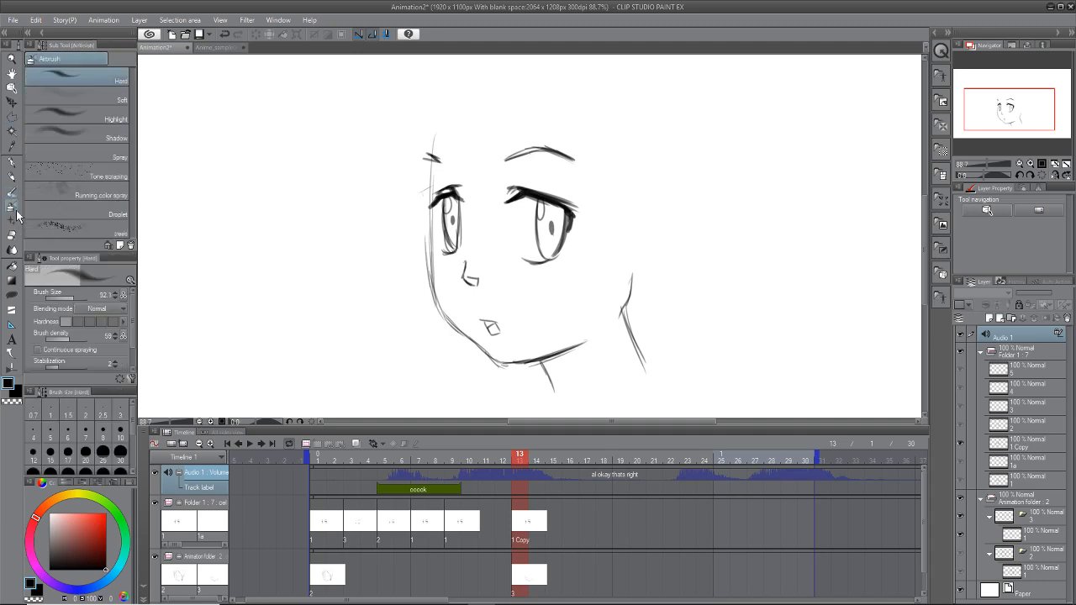
click(313, 539)
mouse_move(633, 261)
mouse_down()
mouse_move(572, 320)
mouse_move(458, 357)
mouse_move(431, 380)
mouse_up()
click(346, 538)
mouse_move(639, 220)
mouse_down()
mouse_move(472, 359)
mouse_move(637, 226)
mouse_move(533, 337)
mouse_up()
click(377, 524)
mouse_move(633, 238)
mouse_down()
mouse_move(615, 277)
mouse_move(481, 358)
mouse_up()
mouse_move(630, 235)
mouse_down()
mouse_move(546, 338)
mouse_move(588, 311)
mouse_up()
mouse_move(385, 460)
mouse_down()
mouse_move(309, 480)
mouse_move(565, 467)
mouse_up()
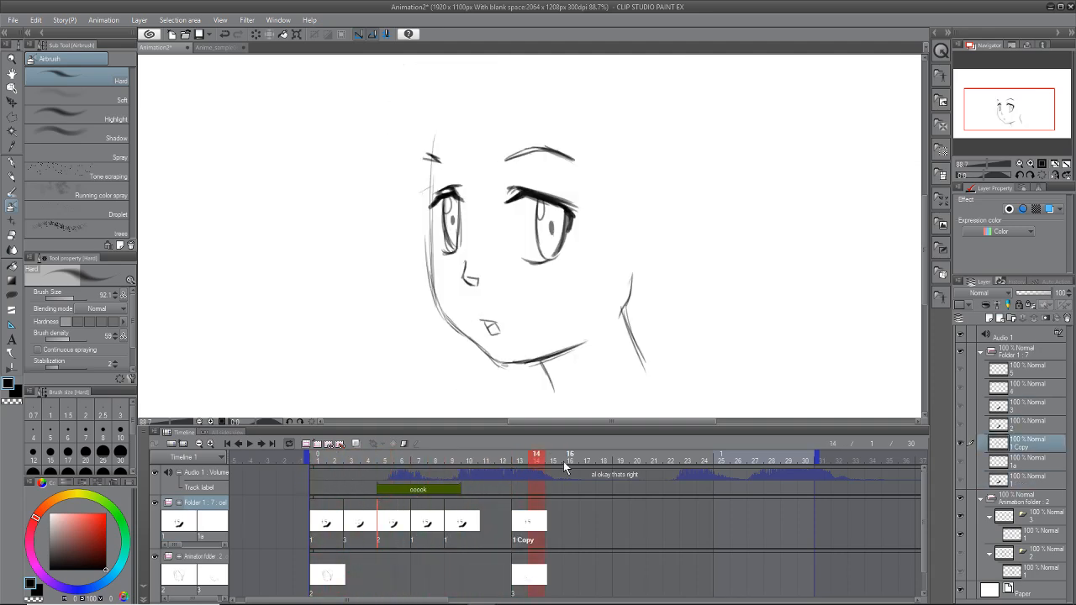
key(ctrl+z)
key(ctrl+z)
key(ctrl+z)
Step: Select the head drawing's layer at frame 1, hide the Paper layer and scrub to frame 10
mouse_move(536, 464)
mouse_down()
mouse_move(311, 474)
mouse_move(451, 491)
mouse_move(288, 597)
mouse_up()
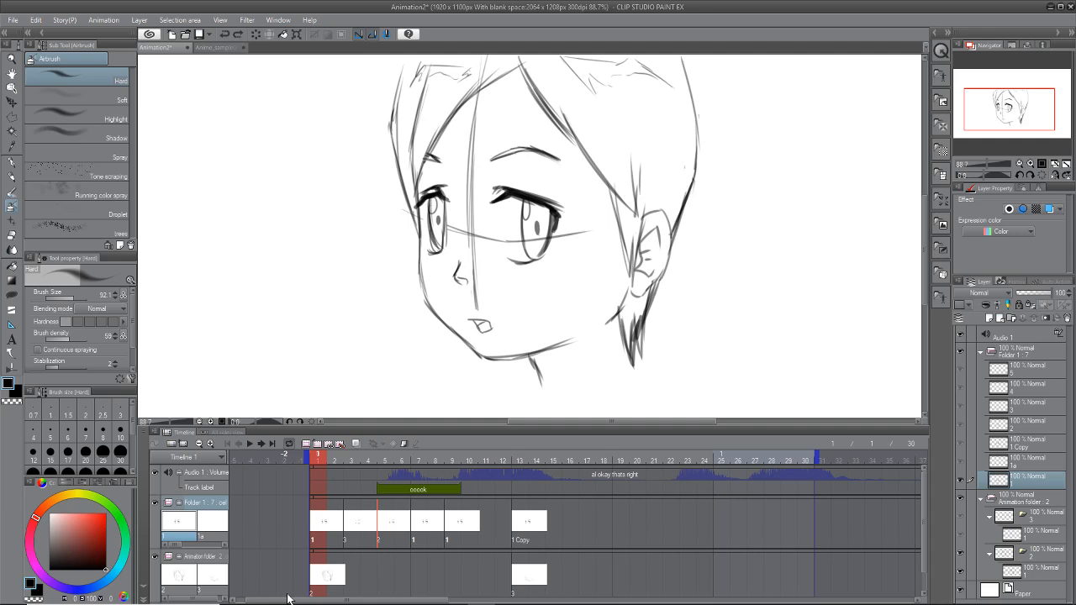
click(1036, 578)
drag(323, 459, 287, 492)
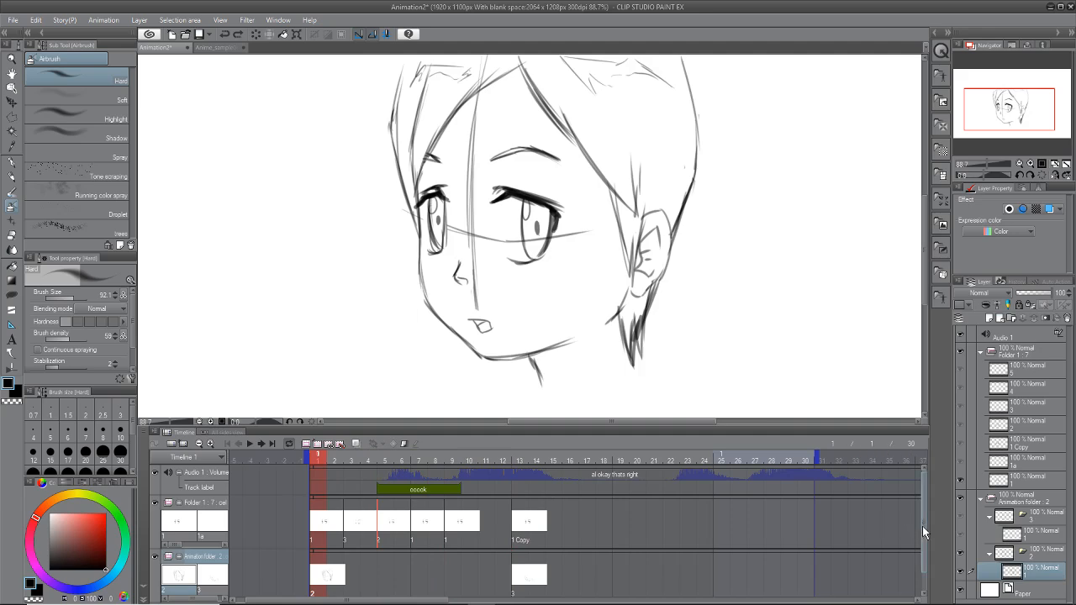
drag(922, 527, 924, 561)
click(156, 590)
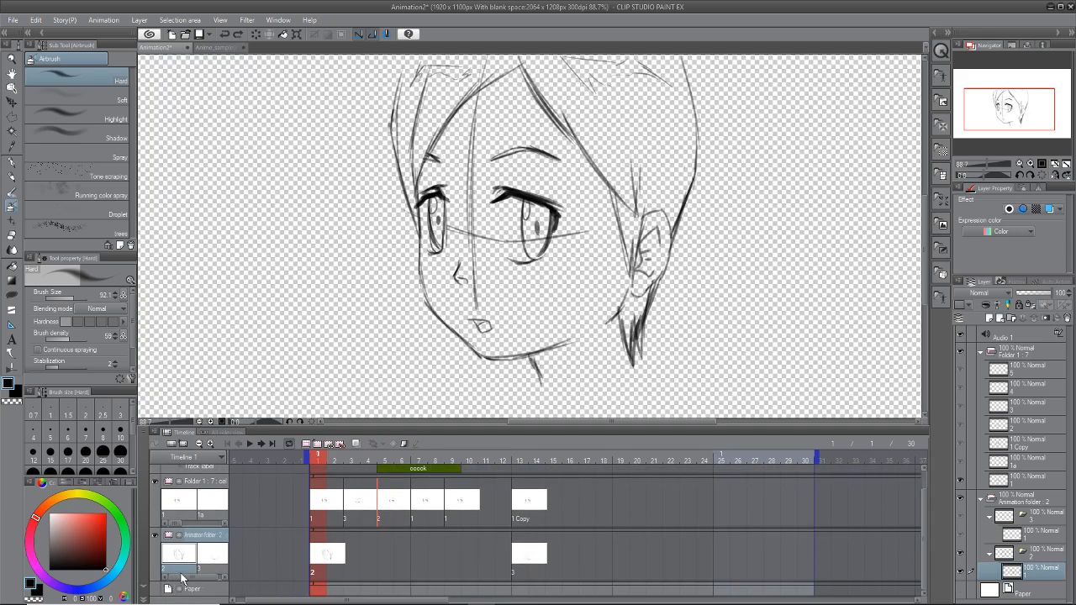
mouse_move(333, 461)
mouse_down()
mouse_move(486, 450)
mouse_move(448, 479)
mouse_move(308, 493)
mouse_move(548, 474)
mouse_move(431, 501)
mouse_move(522, 503)
mouse_move(469, 505)
mouse_up()
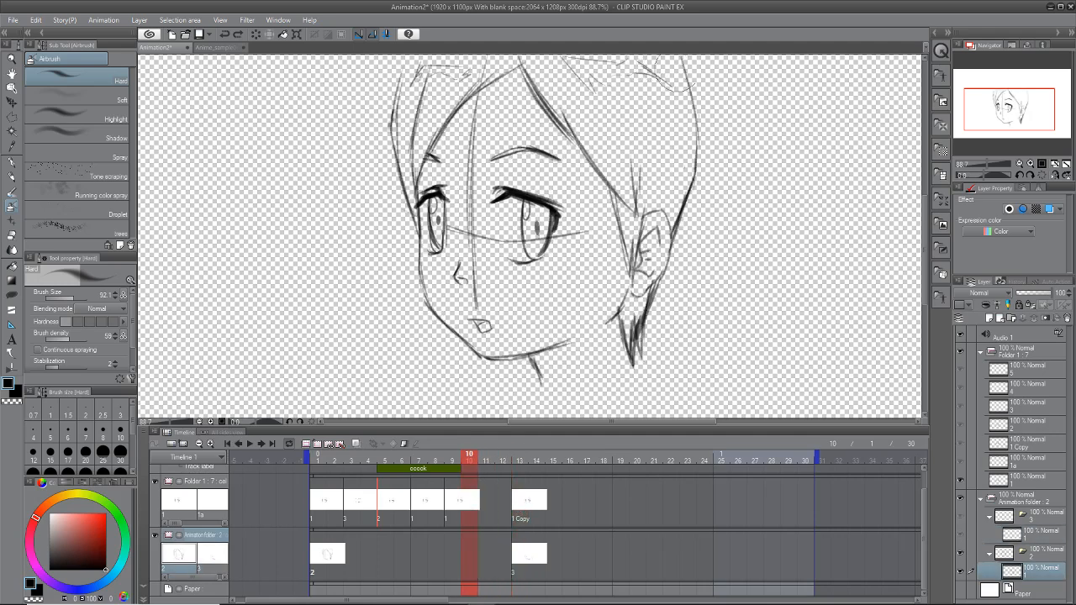
Step: Lasso the back of the head with its hair and ear, scrub between frames 12 and 9, then deselect
drag(927, 218, 925, 197)
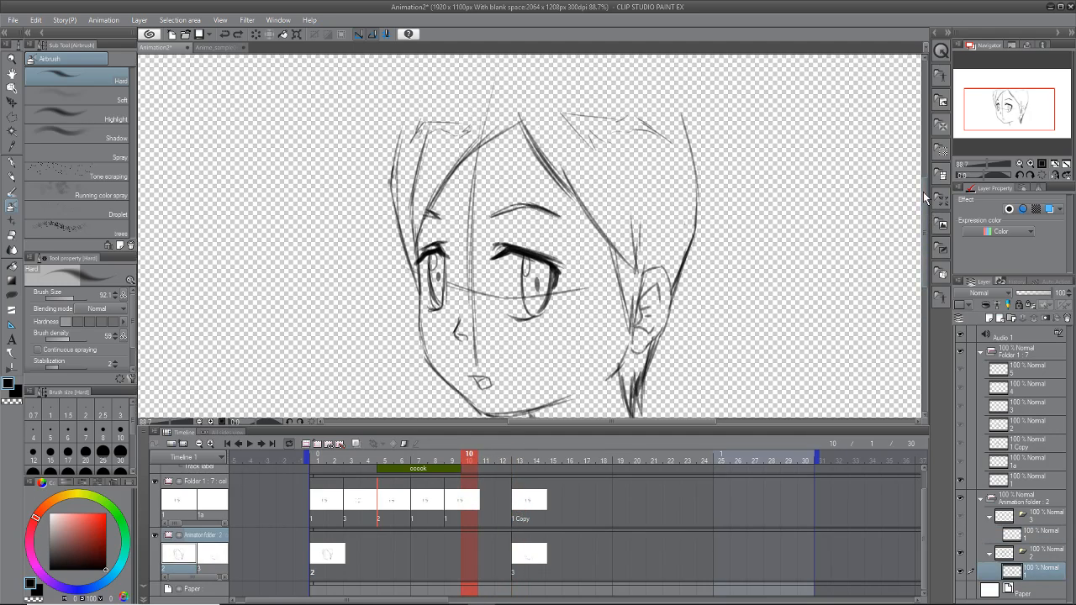
click(13, 117)
click(67, 118)
mouse_move(690, 74)
mouse_down()
mouse_move(615, 91)
mouse_move(545, 228)
mouse_move(556, 323)
mouse_move(495, 438)
mouse_move(545, 453)
mouse_move(656, 385)
mouse_move(725, 244)
mouse_move(764, 127)
mouse_move(760, 3)
mouse_move(708, 31)
mouse_move(609, 175)
mouse_up()
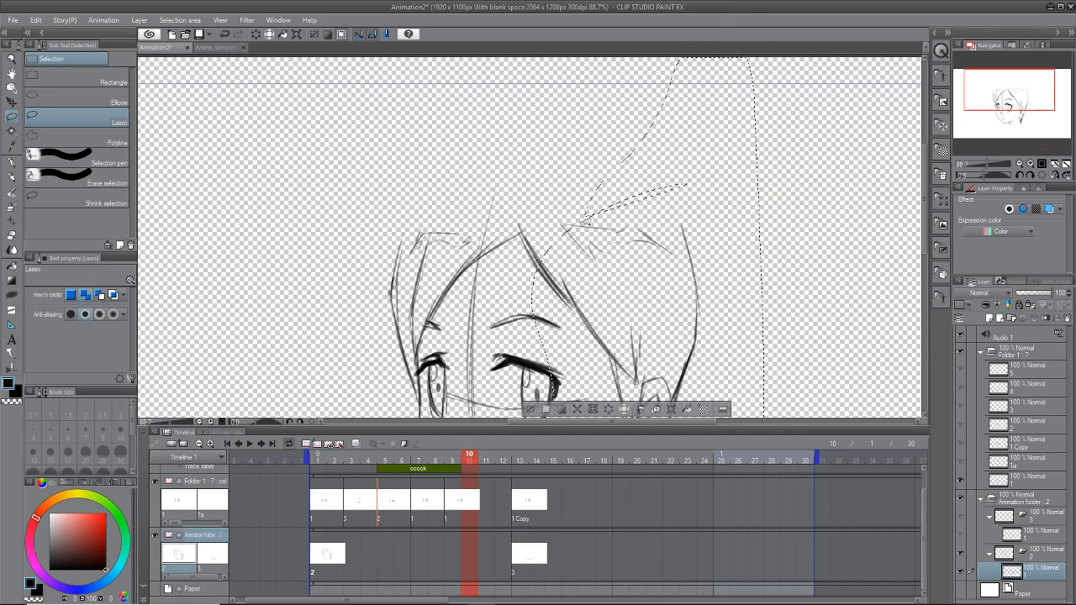
drag(925, 204, 921, 271)
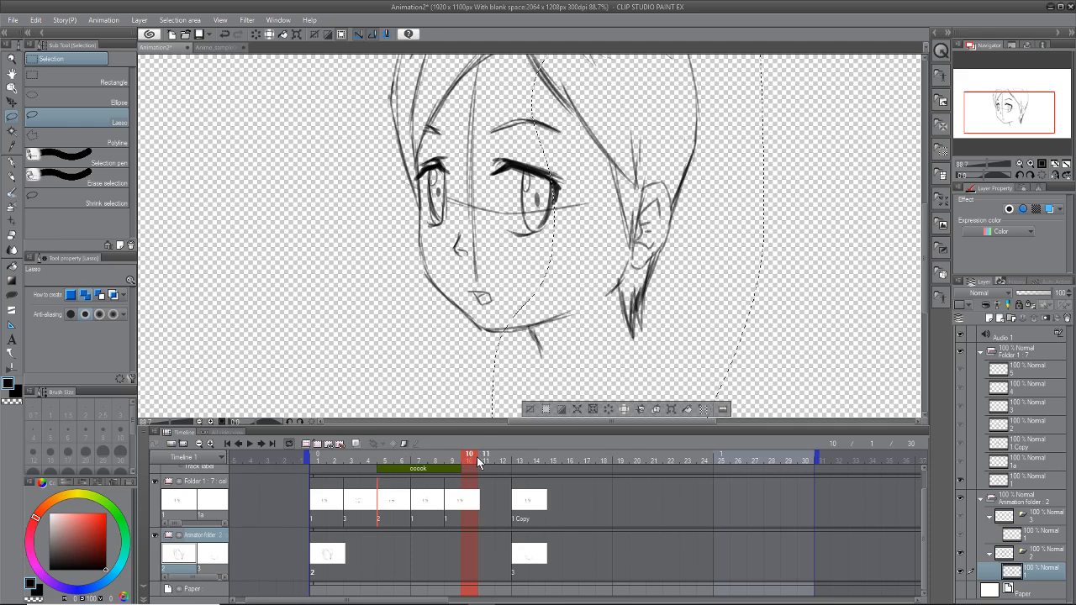
drag(478, 467, 493, 492)
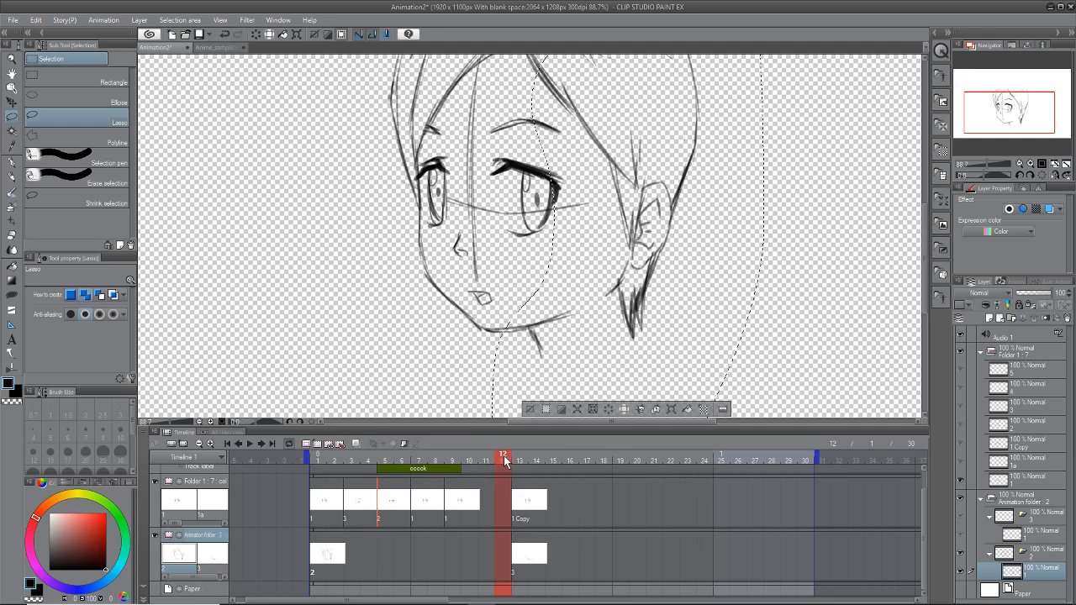
mouse_move(504, 457)
mouse_down()
mouse_move(538, 465)
mouse_move(432, 496)
mouse_move(461, 548)
mouse_up()
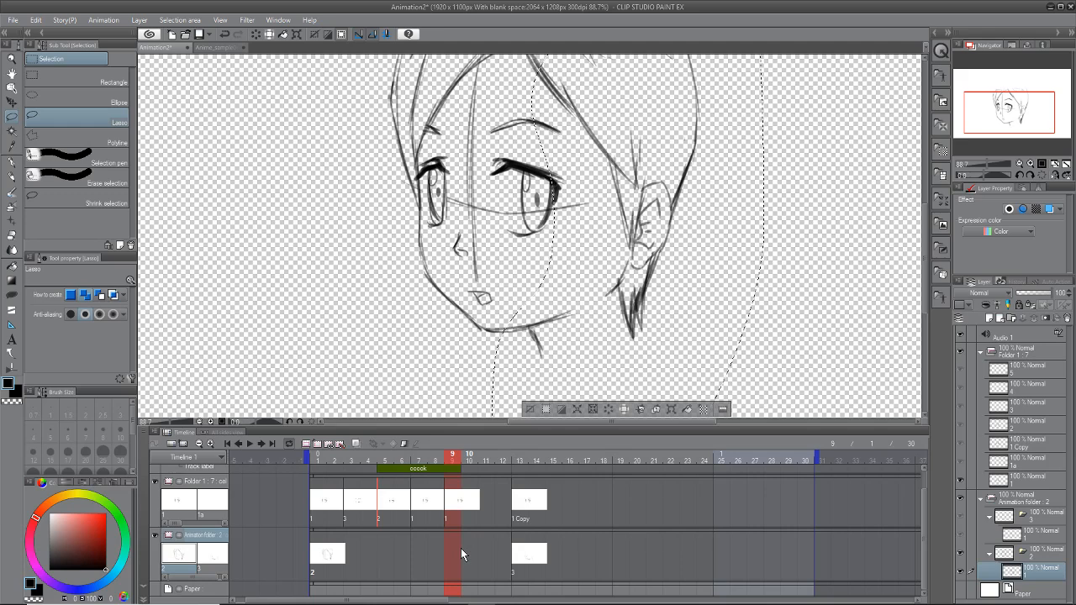
click(530, 410)
Step: Show the Paper layer again and select cel 2 of the animation folder at frame 1
mouse_move(925, 271)
mouse_down()
mouse_move(926, 285)
mouse_move(926, 264)
mouse_up()
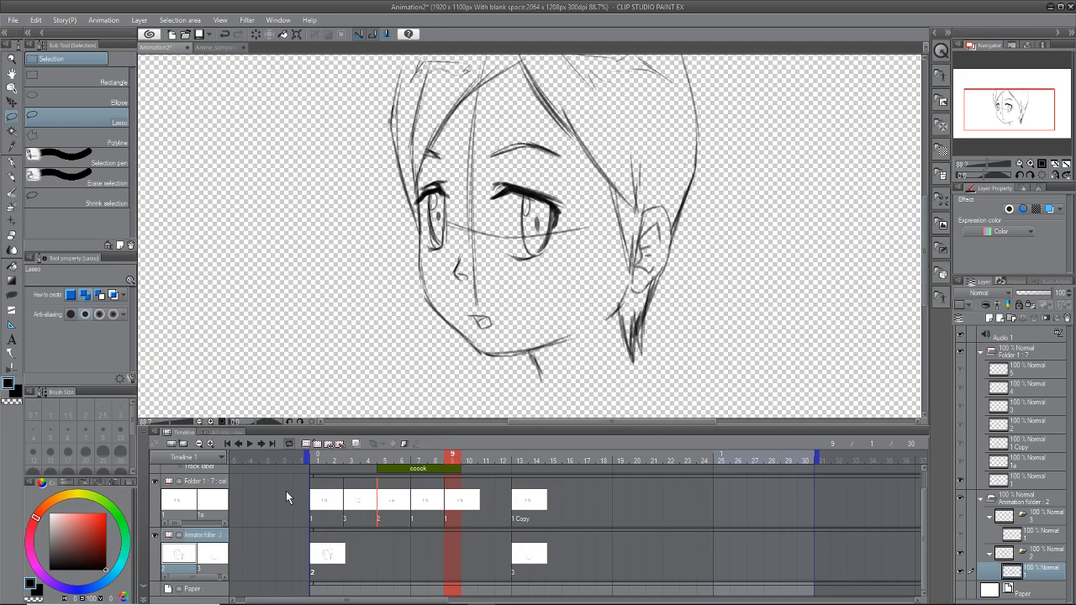
click(321, 504)
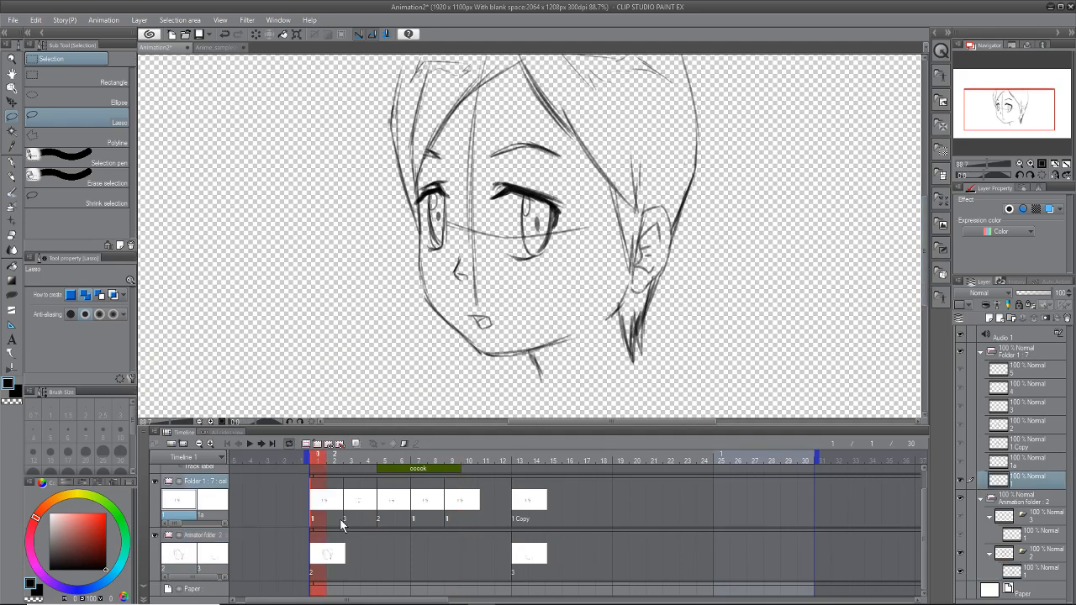
click(154, 589)
click(323, 557)
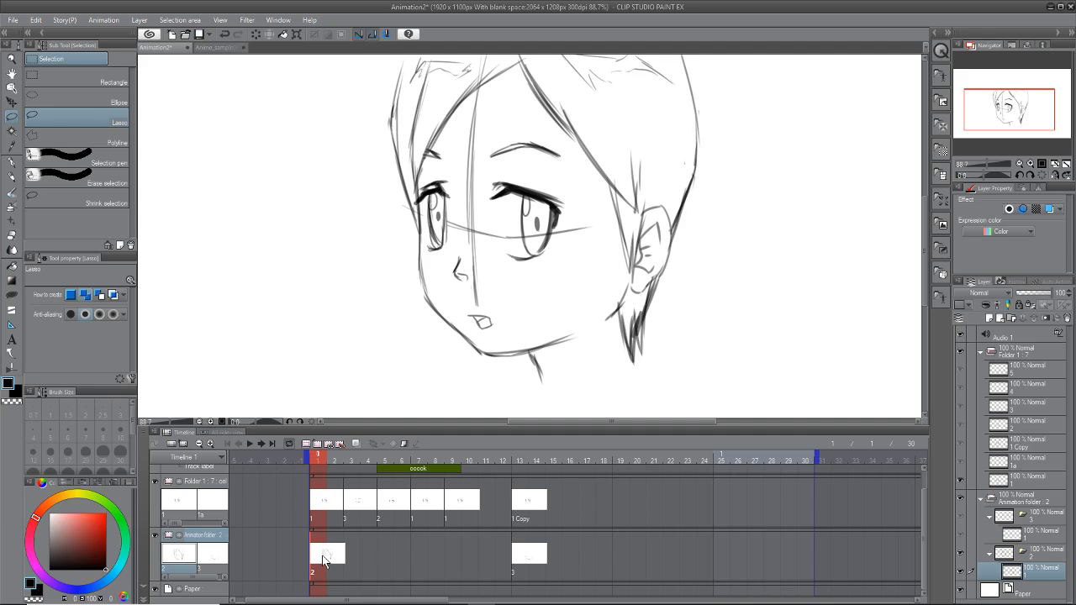
Step: Add a vector layer above the head sketch in cel folder 2 and set the sketch layer's opacity to 50%
drag(923, 547, 929, 464)
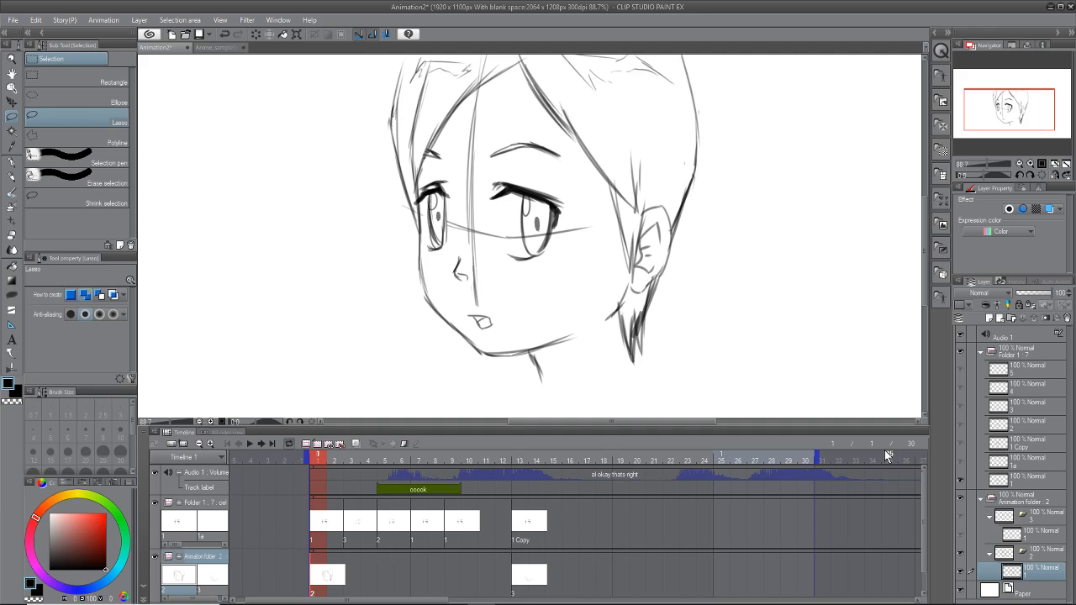
drag(922, 521, 924, 543)
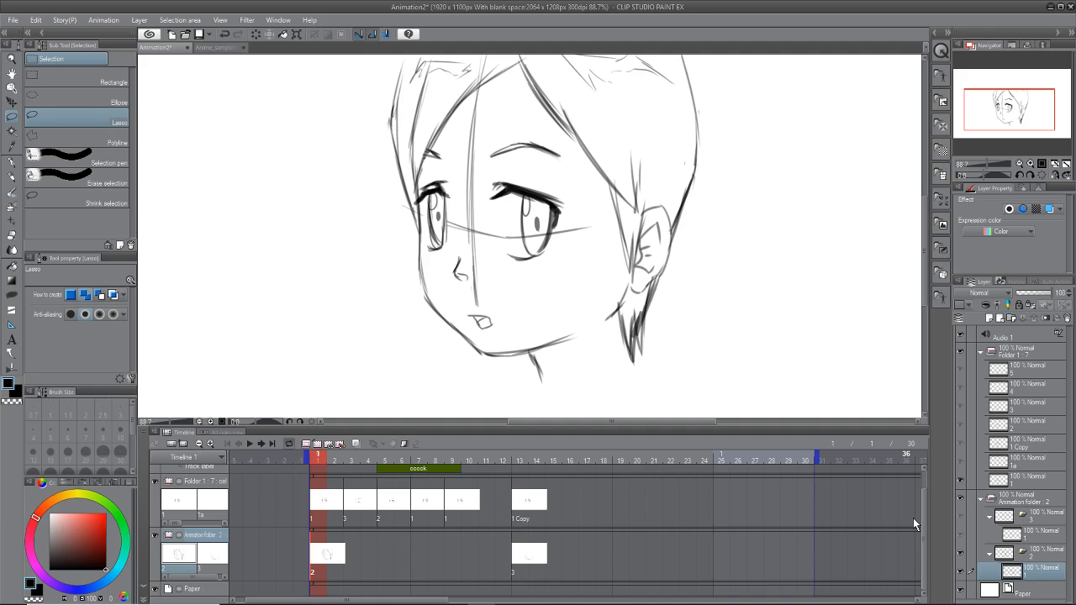
mouse_move(924, 264)
mouse_down()
mouse_move(925, 232)
mouse_move(925, 261)
mouse_up()
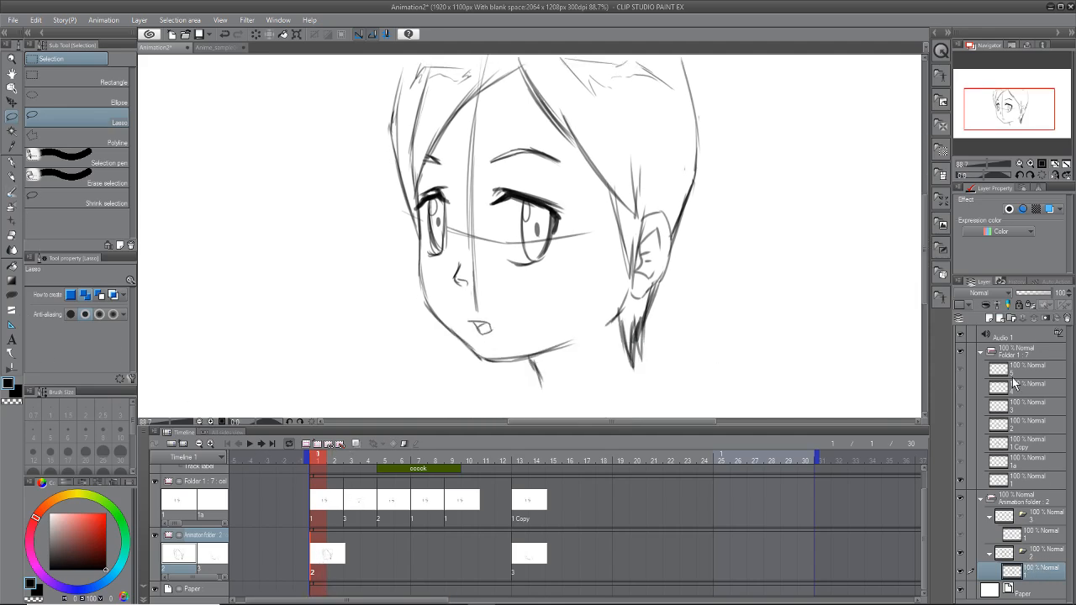
click(1000, 318)
click(1039, 590)
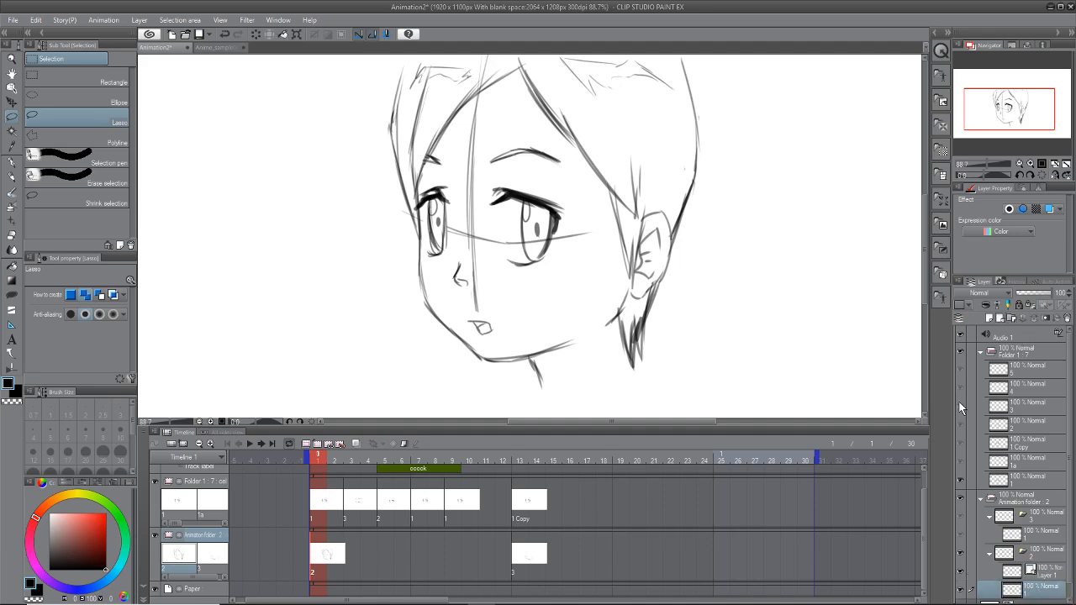
click(1034, 296)
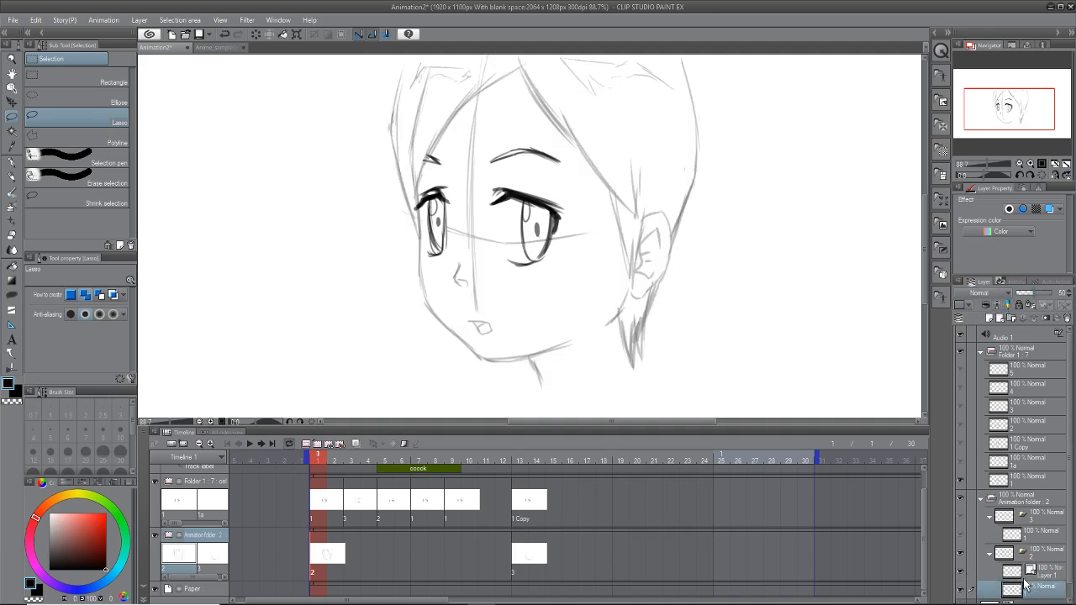
Step: Ink the fringe and the side hair strands on the vector layer with the G-pen at size 4.0
click(1029, 575)
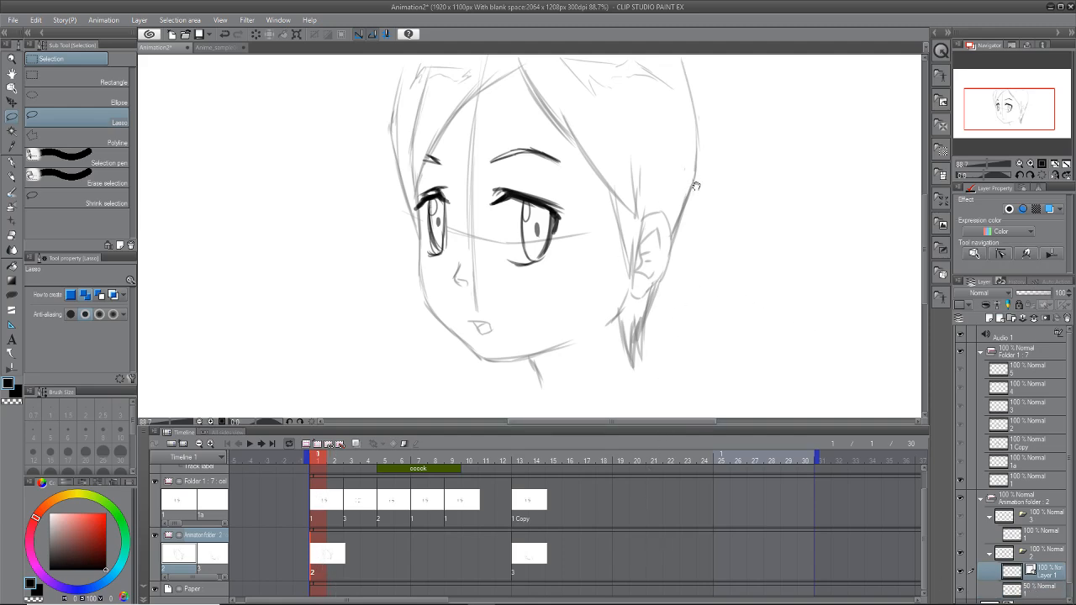
mouse_move(716, 196)
mouse_down()
mouse_move(730, 271)
mouse_move(730, 244)
mouse_up()
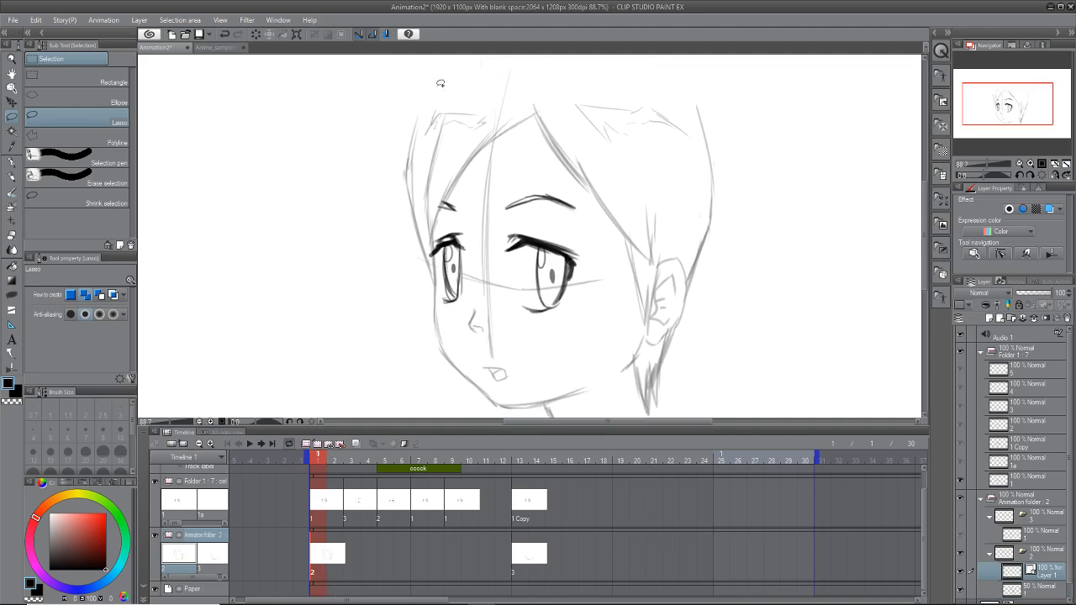
click(17, 164)
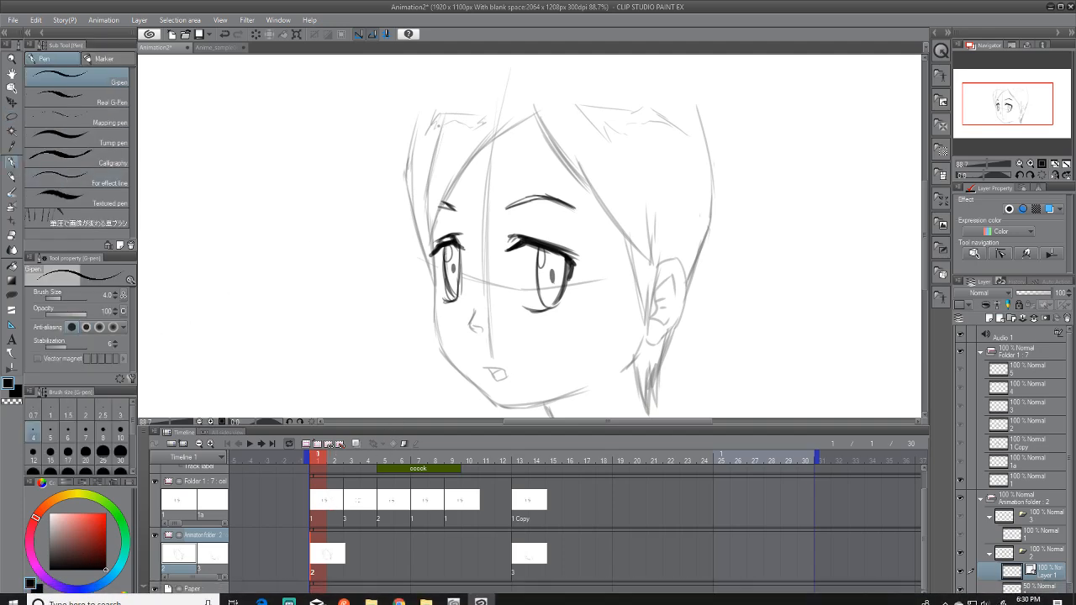
mouse_move(442, 126)
mouse_down()
mouse_move(425, 211)
mouse_move(429, 271)
mouse_move(594, 197)
mouse_move(654, 266)
mouse_move(648, 204)
mouse_up()
drag(750, 315, 755, 262)
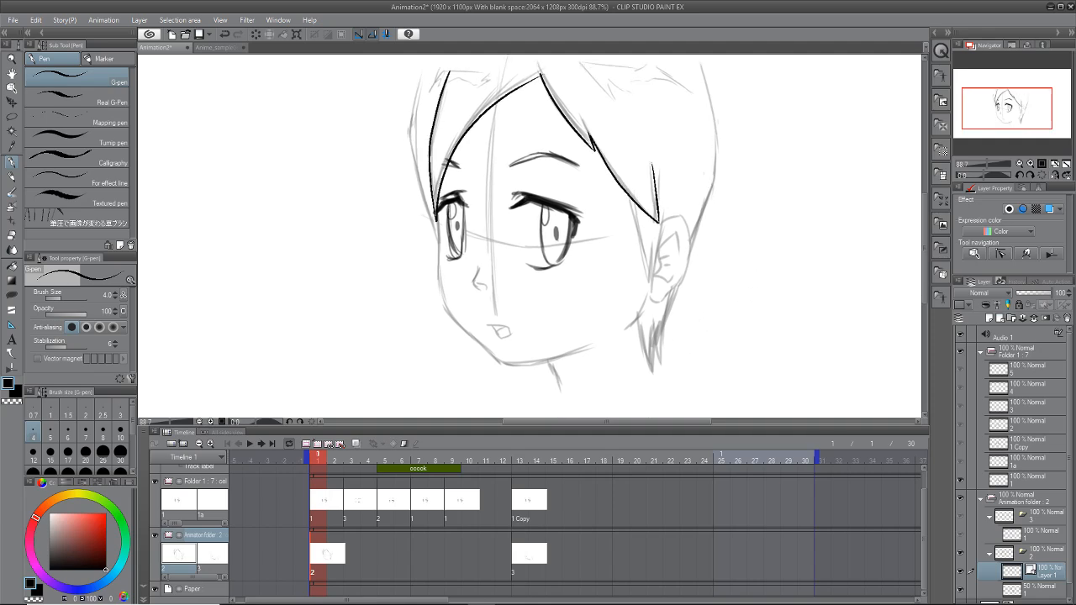
scroll(633, 174, up, 2)
drag(631, 203, 656, 305)
mouse_move(651, 248)
mouse_down()
mouse_move(661, 311)
mouse_move(665, 225)
mouse_up()
drag(762, 282, 755, 307)
mouse_move(565, 113)
mouse_down()
mouse_move(622, 269)
mouse_move(634, 239)
mouse_up()
mouse_move(443, 175)
mouse_down()
mouse_move(421, 295)
mouse_move(451, 405)
mouse_up()
Step: Ink the outline of the back of the head and the ear with its inner folds
drag(790, 78, 730, 163)
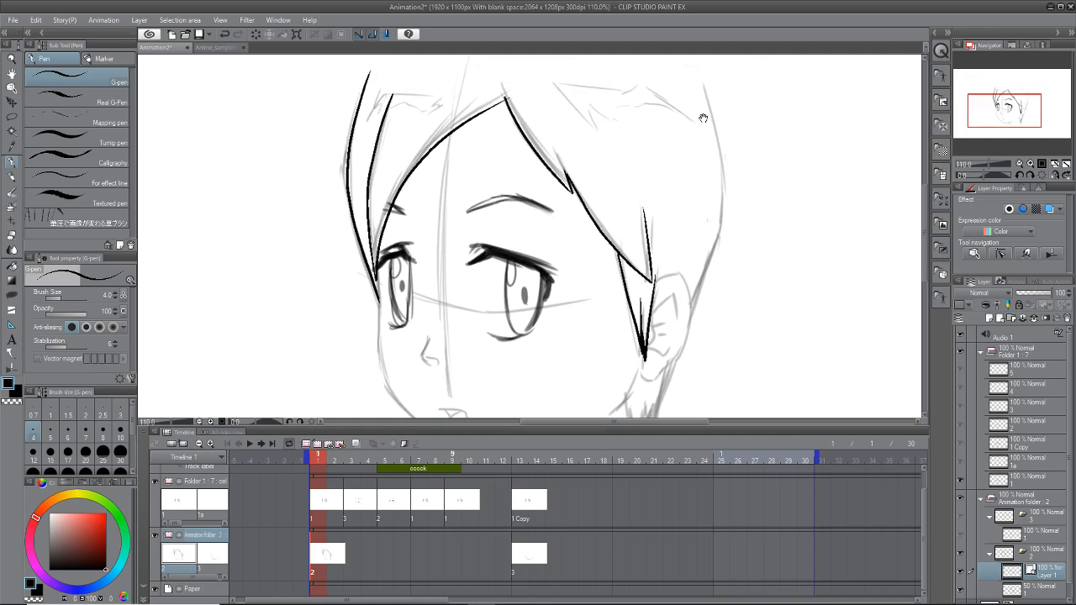
mouse_move(702, 77)
mouse_down()
mouse_move(724, 190)
mouse_move(693, 311)
mouse_up()
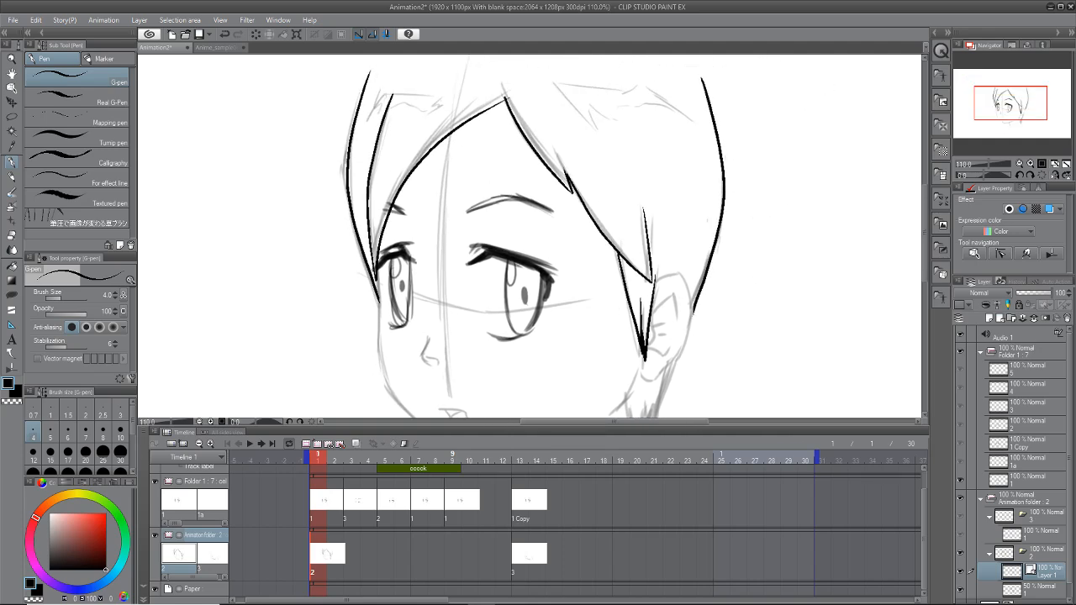
drag(773, 308, 788, 232)
mouse_move(669, 206)
mouse_down()
mouse_move(695, 197)
mouse_move(704, 253)
mouse_move(656, 290)
mouse_up()
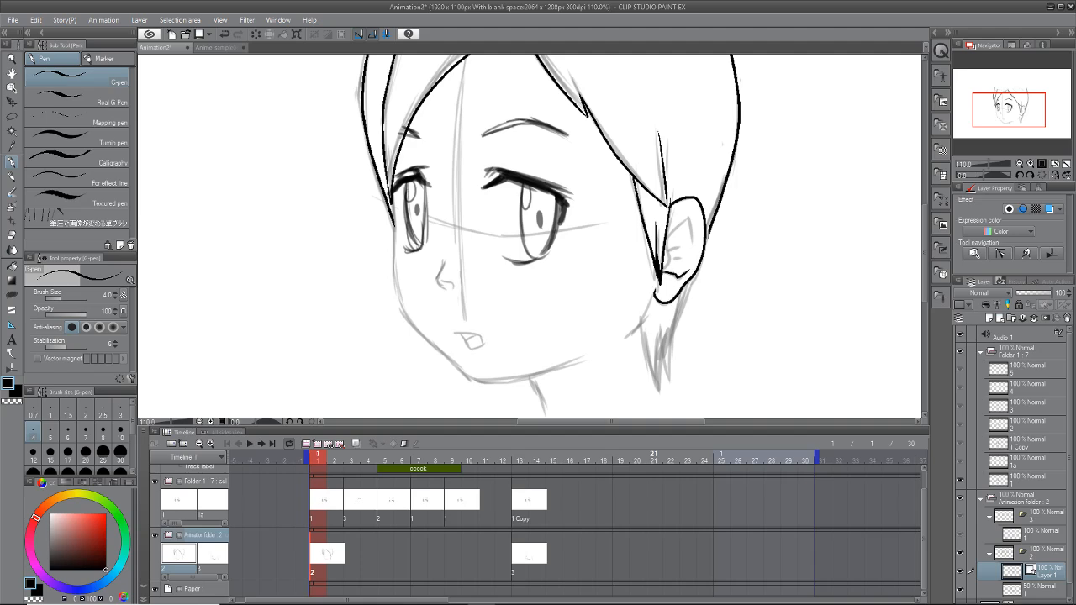
mouse_move(674, 246)
mouse_down()
mouse_move(665, 269)
mouse_move(683, 264)
mouse_up()
Step: Ink the hair tuft and the short jaw line below the ear, undoing the unwanted stroke
drag(767, 274, 774, 218)
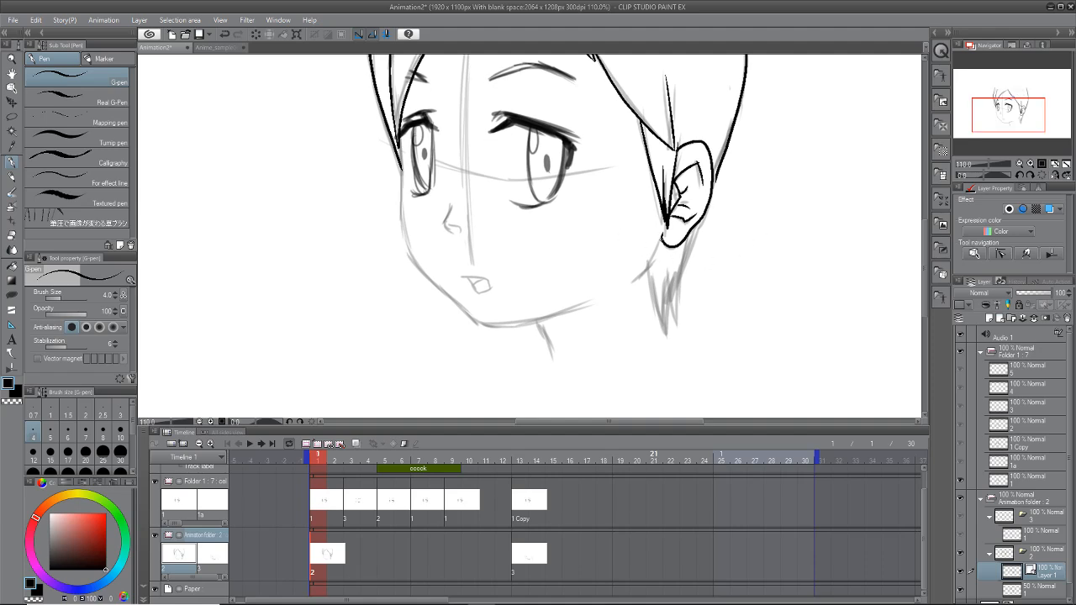
mouse_move(663, 234)
mouse_down()
mouse_move(624, 291)
mouse_move(675, 345)
mouse_move(669, 280)
mouse_move(678, 319)
mouse_move(687, 232)
mouse_move(676, 328)
mouse_up()
key(ctrl+z)
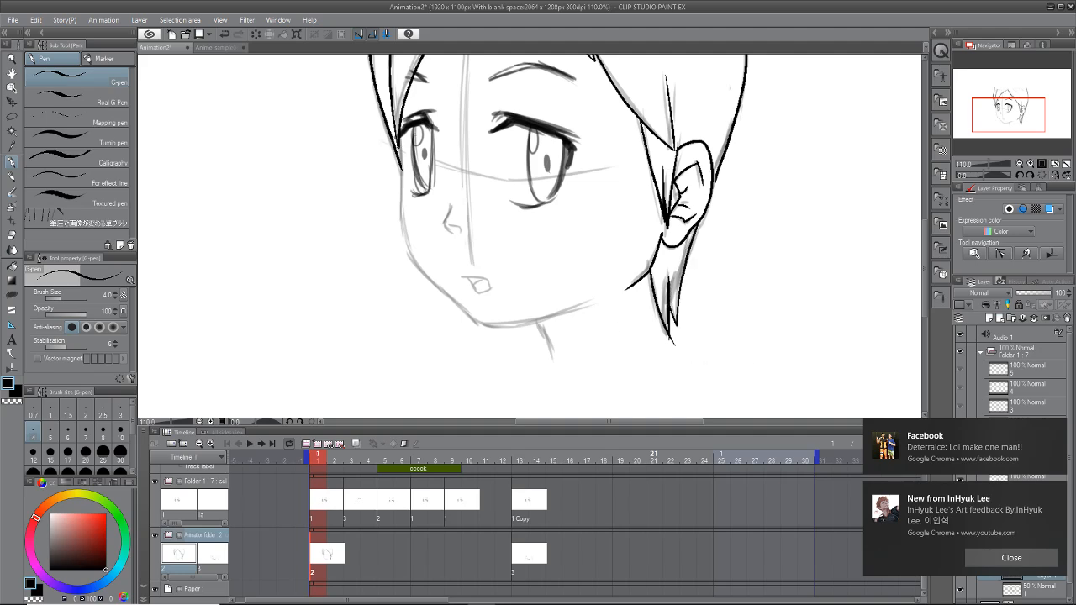
Step: Ink the front face contour, nose, mouth, lower jaw and neck line
mouse_move(397, 139)
mouse_down()
mouse_move(404, 227)
mouse_move(422, 273)
mouse_move(493, 325)
mouse_up()
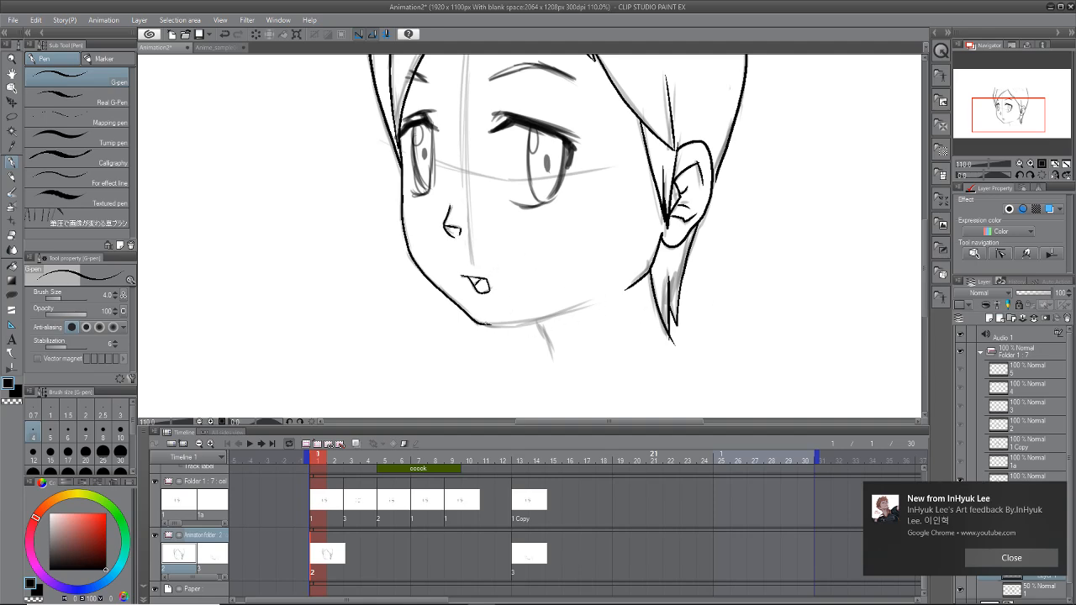
mouse_move(481, 324)
mouse_down()
mouse_move(530, 326)
mouse_move(595, 301)
mouse_up()
drag(539, 324, 549, 355)
Step: Thicken the inked back of the head, ear and hair tuft with Correct line width set to 0.2
scroll(796, 226, up, 5)
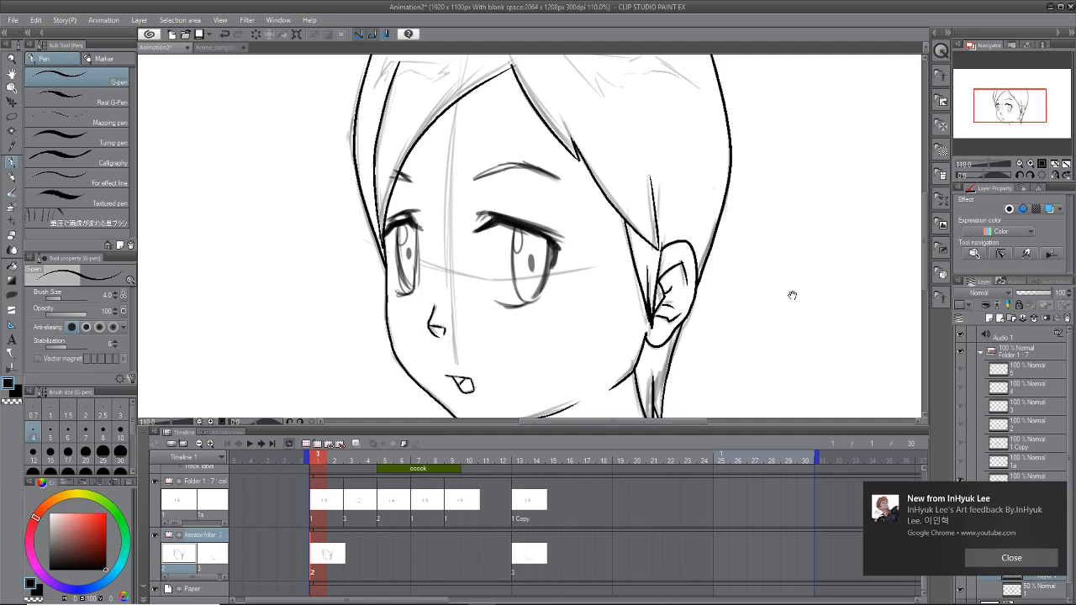
drag(792, 296, 801, 273)
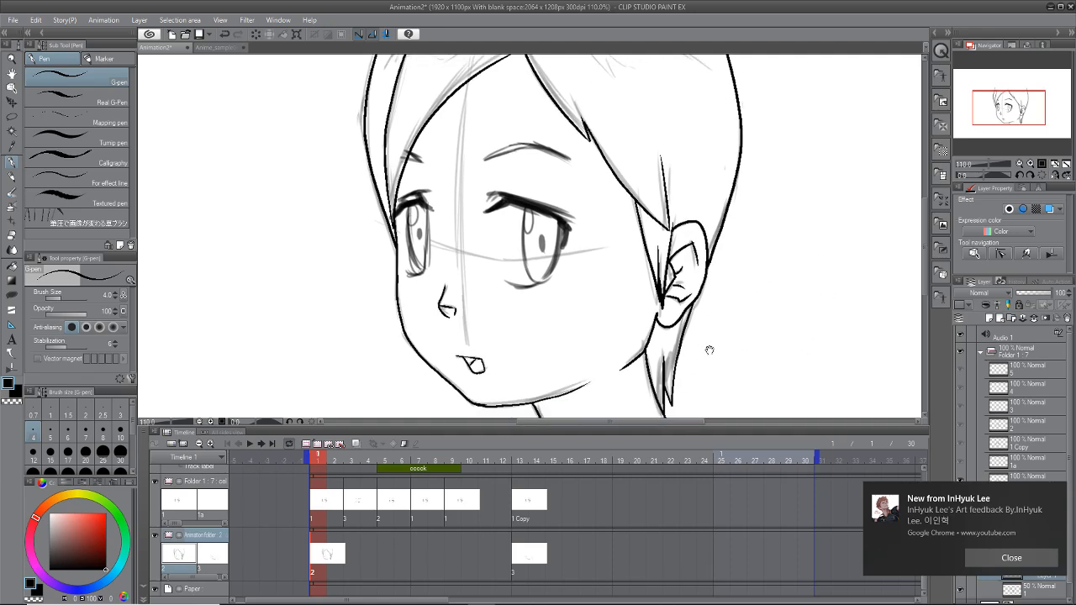
click(11, 366)
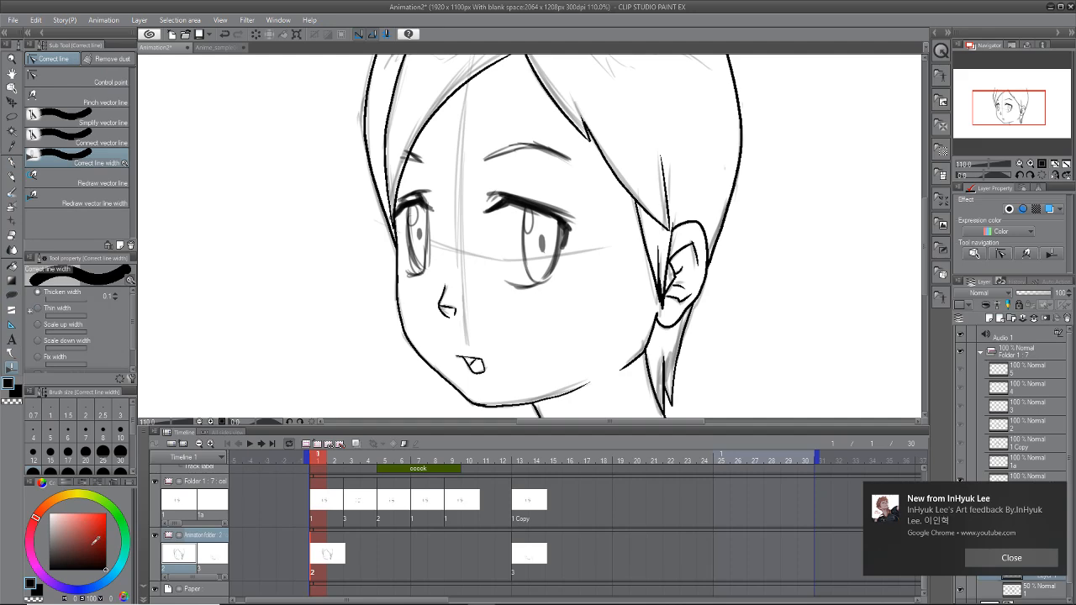
click(49, 299)
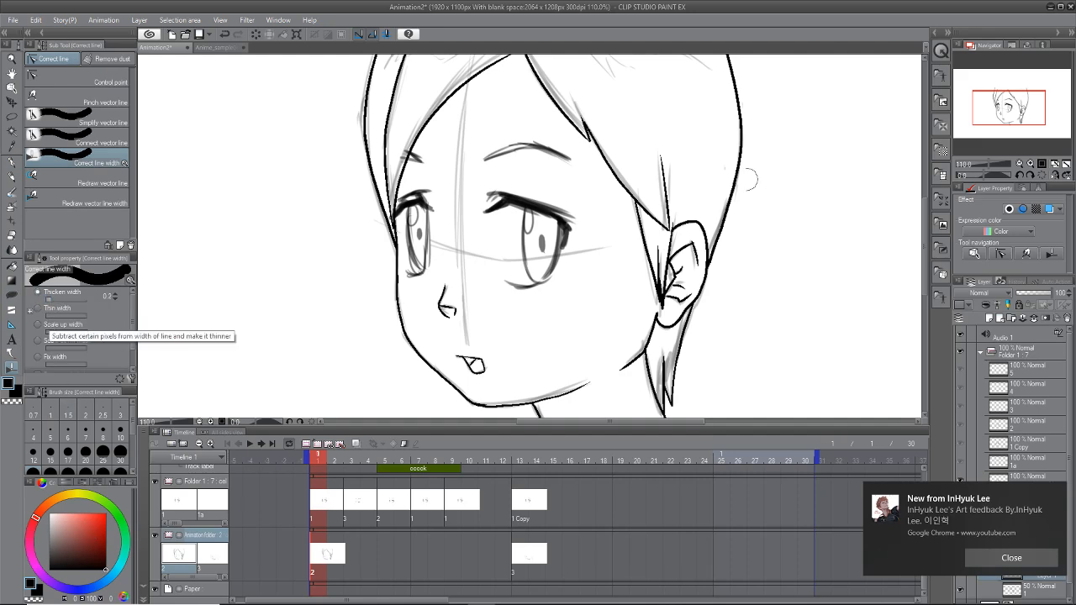
mouse_move(733, 57)
mouse_down()
mouse_move(701, 300)
mouse_move(739, 94)
mouse_move(732, 166)
mouse_move(738, 64)
mouse_up()
mouse_move(740, 64)
mouse_down()
mouse_move(720, 271)
mouse_move(748, 67)
mouse_move(722, 278)
mouse_move(726, 265)
mouse_move(661, 414)
mouse_up()
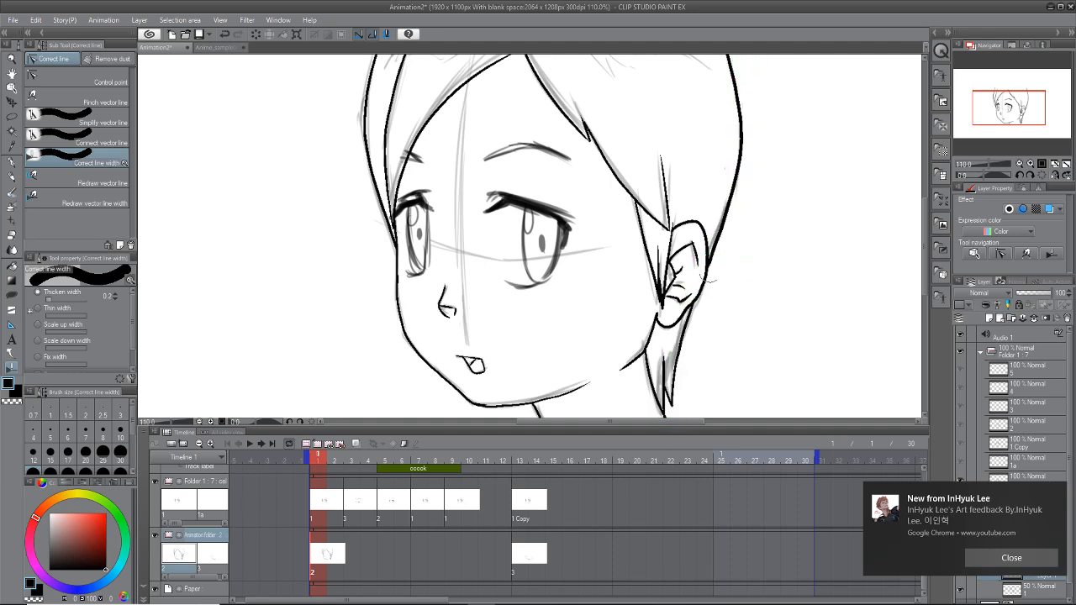
drag(703, 246, 667, 414)
scroll(667, 247, up, 5)
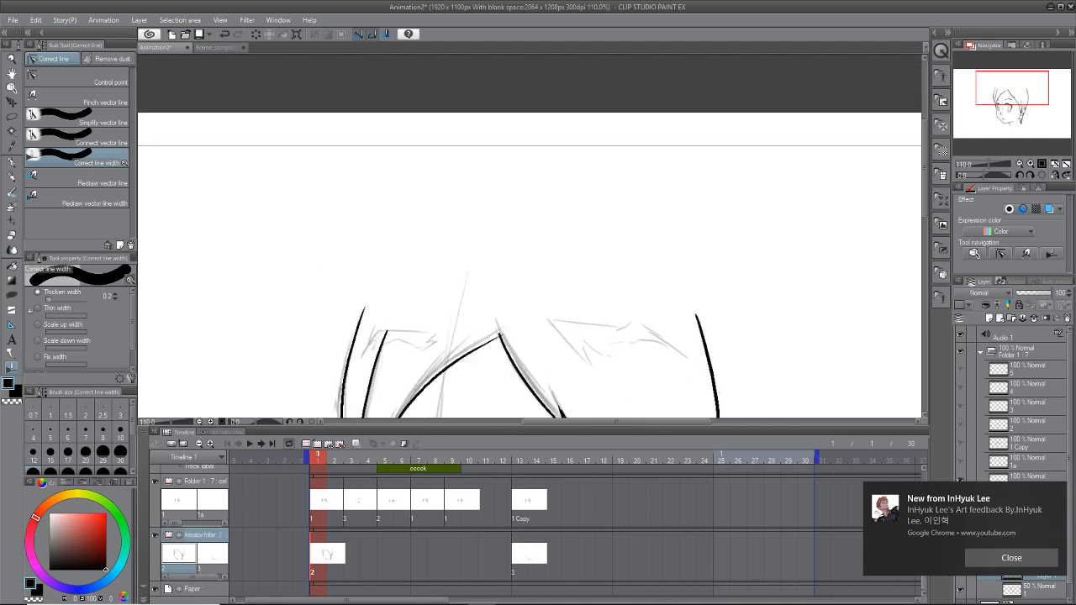
mouse_move(680, 264)
mouse_down()
mouse_move(706, 384)
mouse_move(726, 401)
mouse_up()
Step: Thin the inked fringe, side strands and front face lines with Correct line width set to Thin width 0.6
drag(796, 357, 815, 232)
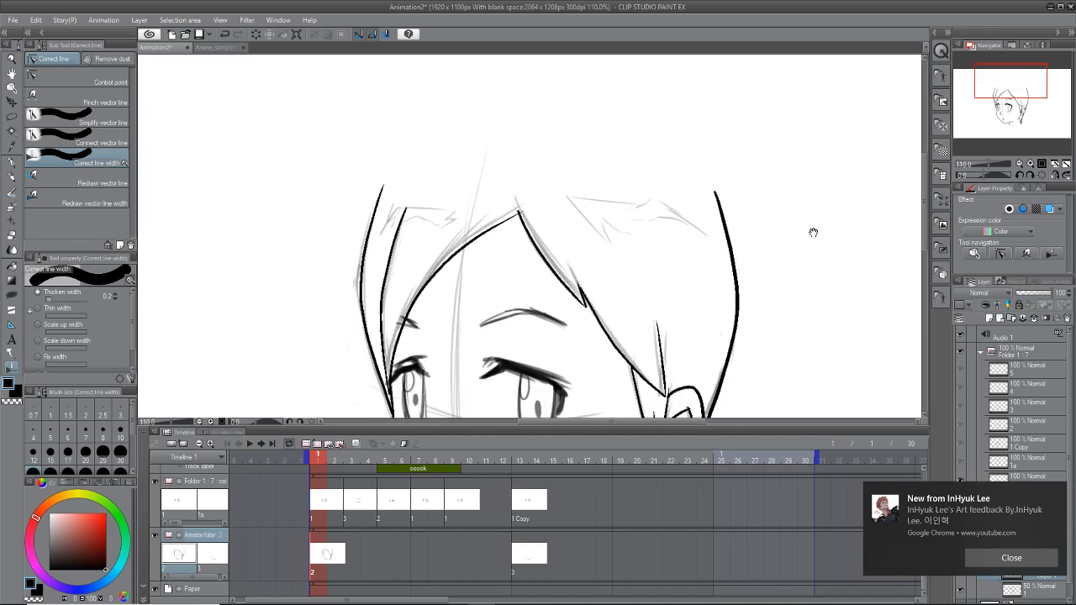
click(37, 308)
click(115, 310)
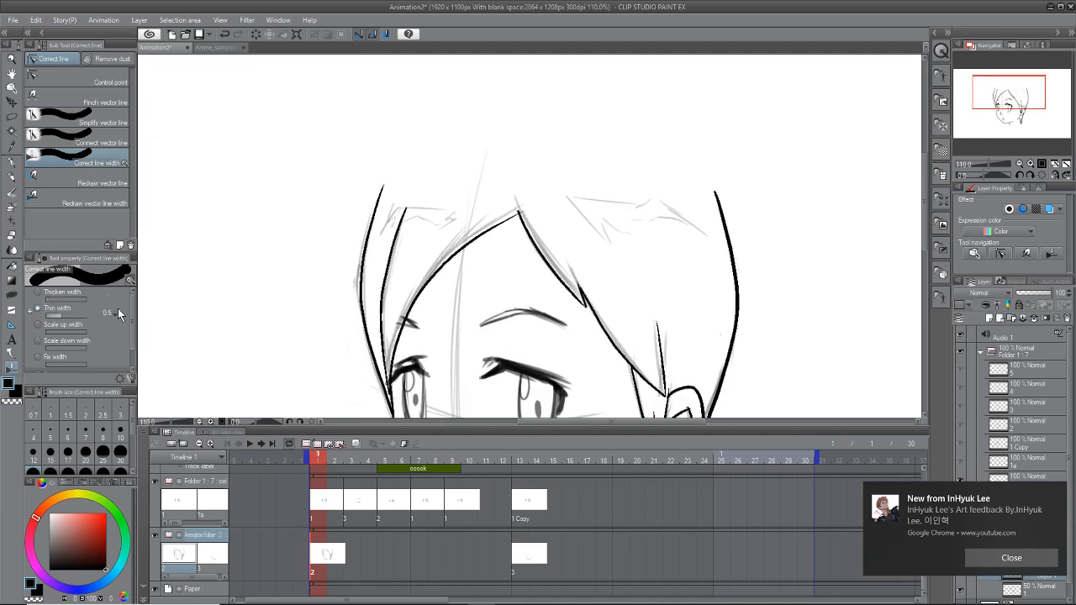
scroll(818, 193, down, 3)
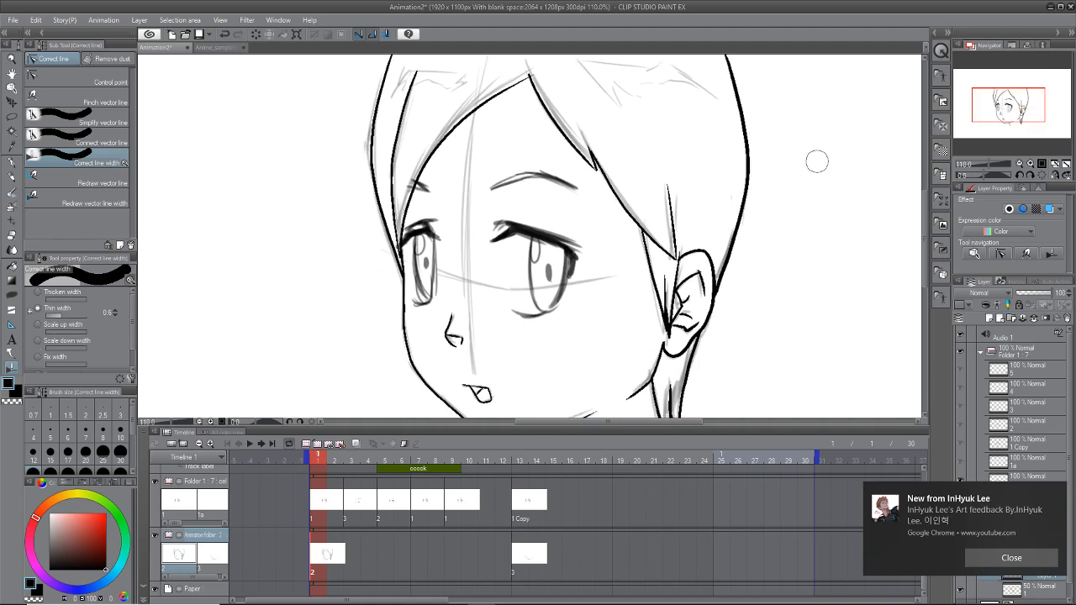
drag(542, 92, 673, 265)
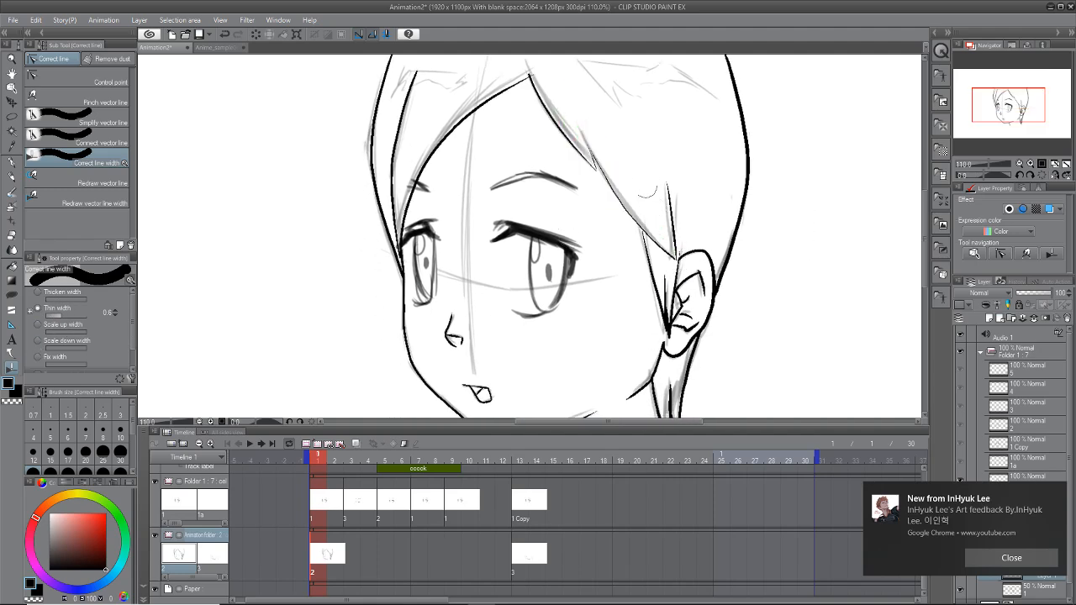
drag(541, 77, 401, 230)
mouse_move(486, 87)
mouse_down()
mouse_move(392, 241)
mouse_move(420, 395)
mouse_up()
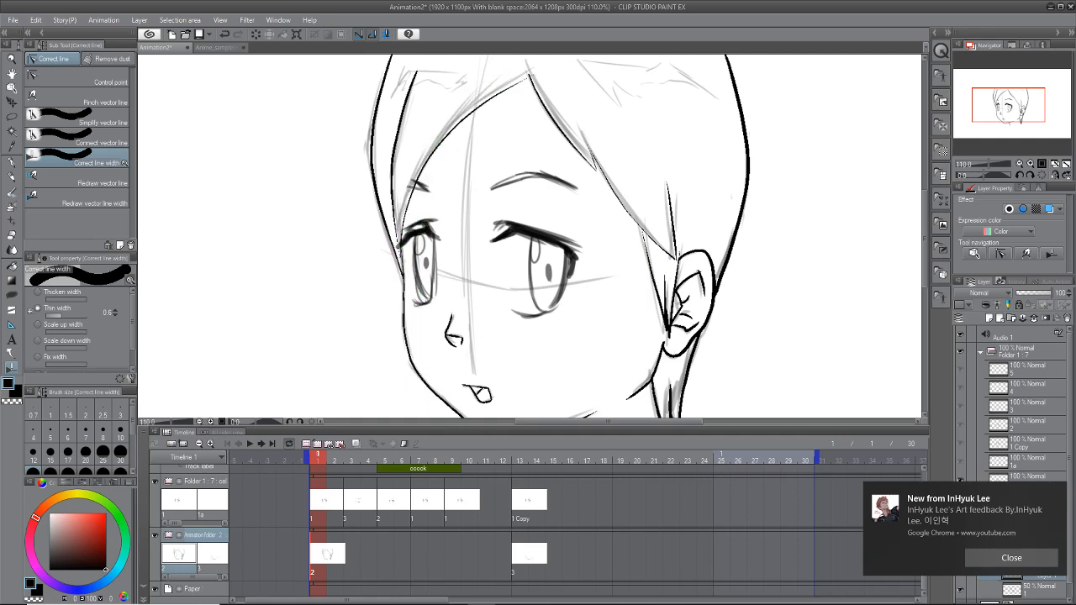
drag(447, 290, 467, 392)
drag(454, 314, 496, 418)
Step: Switch line-width correction back to Thicken width at 0.2 and thicken the nose, mouth, fringe and side hair lines
click(59, 292)
drag(454, 305, 487, 401)
mouse_move(455, 326)
mouse_down()
mouse_move(517, 444)
mouse_move(490, 400)
mouse_move(505, 398)
mouse_move(448, 350)
mouse_up()
drag(466, 307, 449, 349)
drag(468, 107, 416, 208)
drag(445, 125, 400, 288)
drag(466, 105, 405, 202)
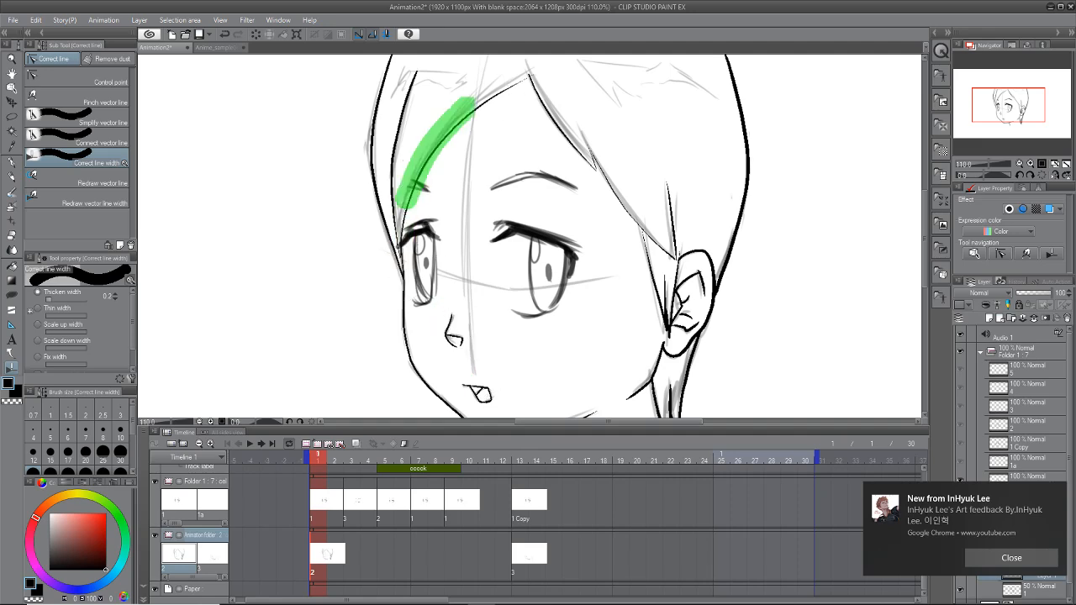
drag(558, 69, 496, 92)
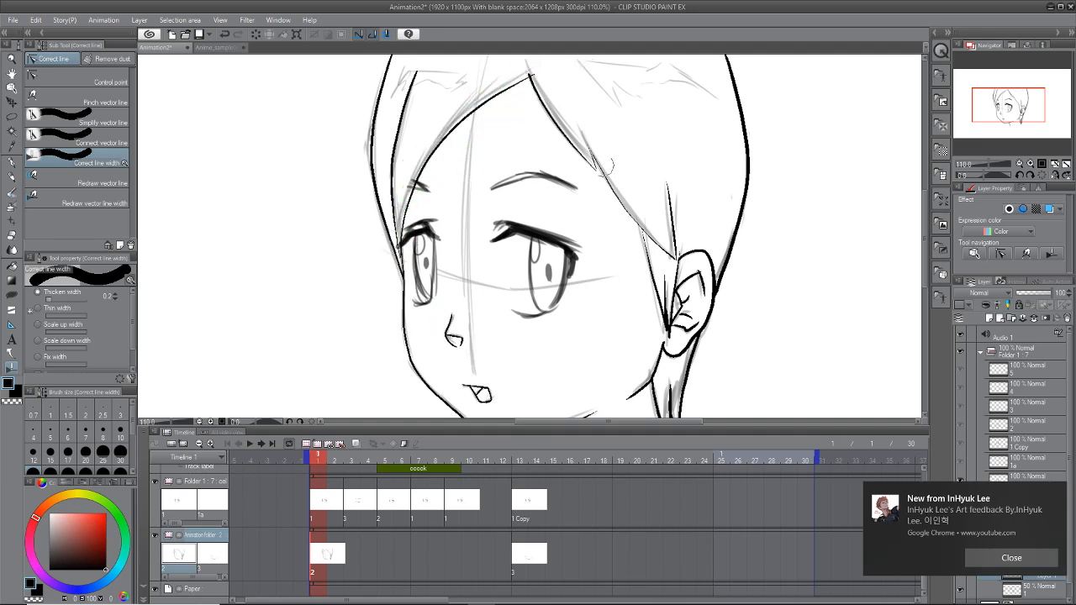
drag(583, 102, 658, 243)
drag(635, 177, 663, 330)
drag(620, 262, 636, 152)
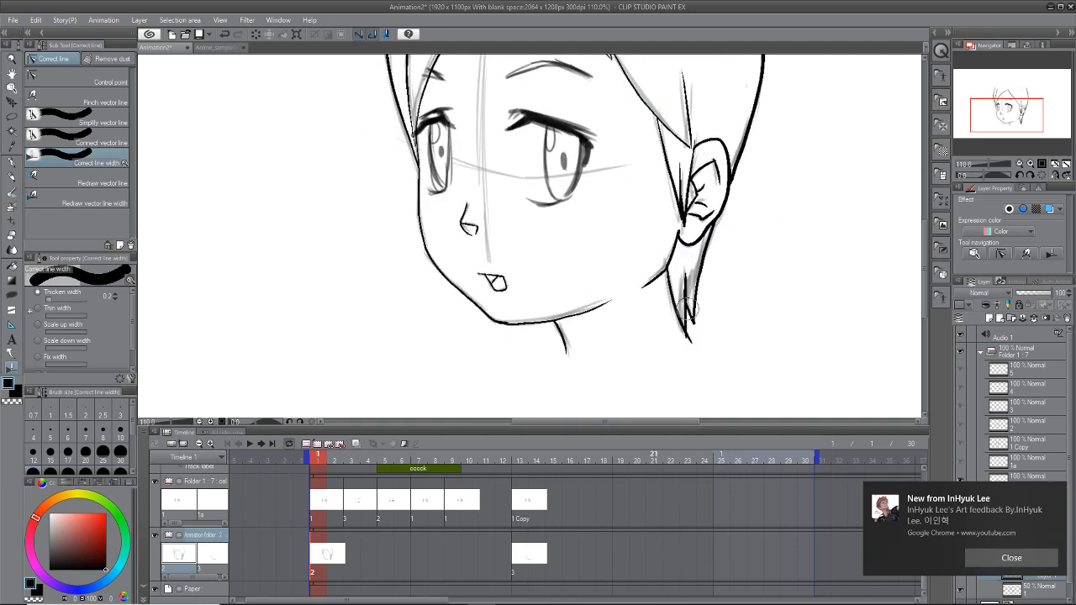
Step: Check cel 3 at frame 13, return to cel 2 at frame 1 and shorten the timeline's playback range to frame 12
mouse_move(779, 166)
mouse_down()
mouse_move(771, 182)
mouse_move(802, 195)
mouse_up()
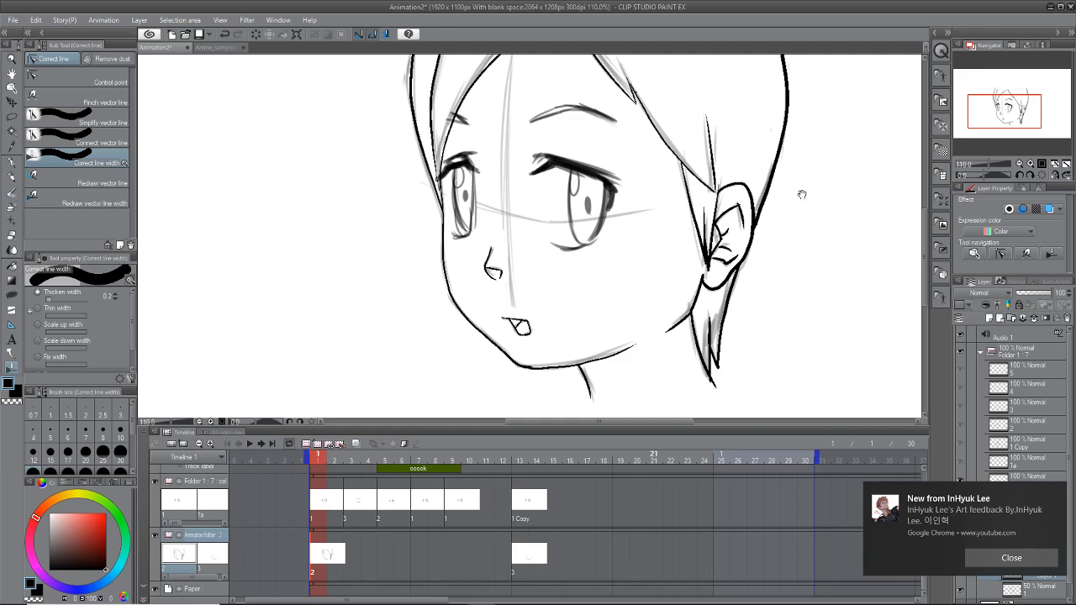
mouse_move(809, 249)
mouse_down()
mouse_move(757, 372)
mouse_move(740, 194)
mouse_move(770, 250)
mouse_up()
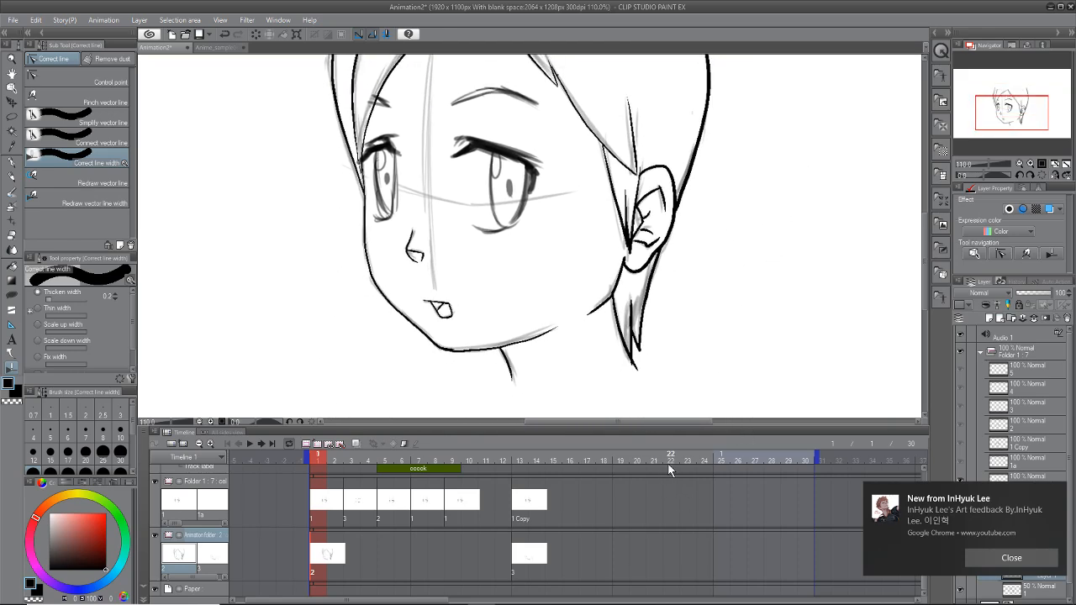
click(1025, 562)
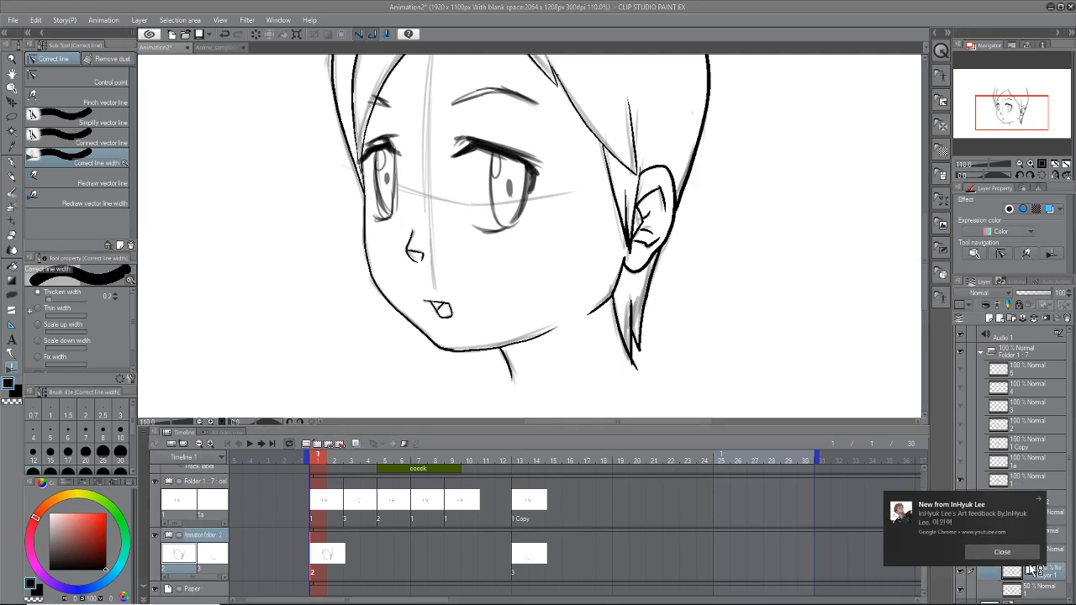
click(518, 555)
mouse_move(760, 199)
mouse_down()
mouse_move(778, 270)
mouse_move(795, 211)
mouse_up()
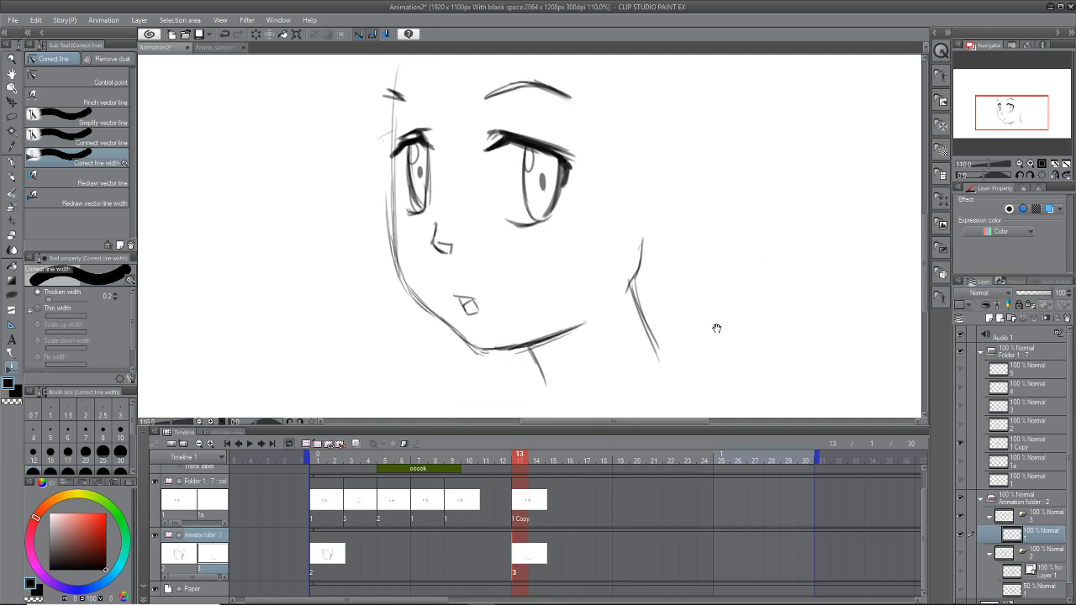
click(322, 555)
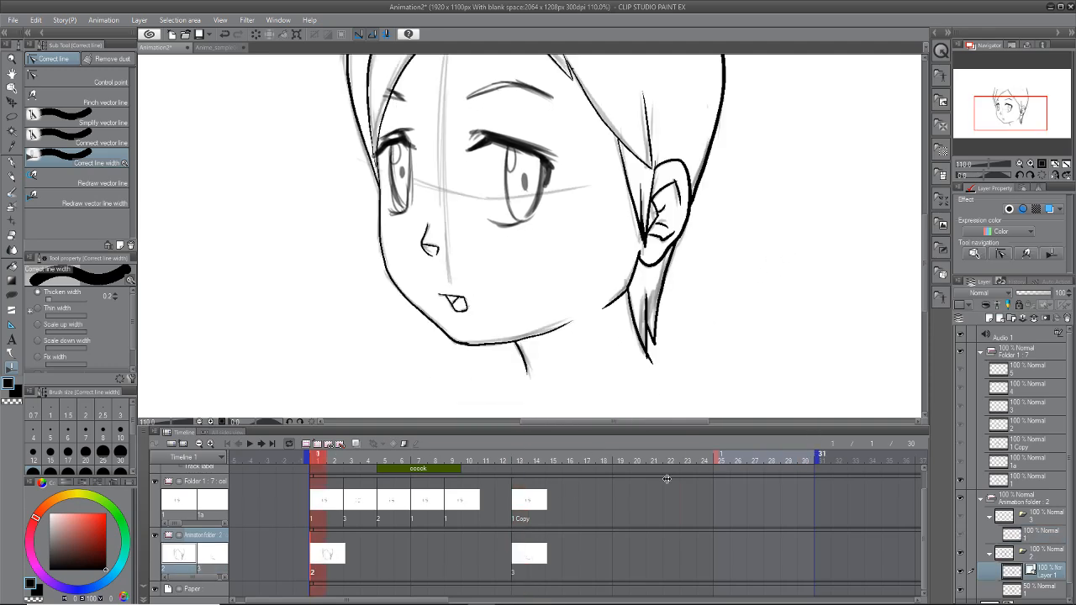
drag(518, 503, 518, 502)
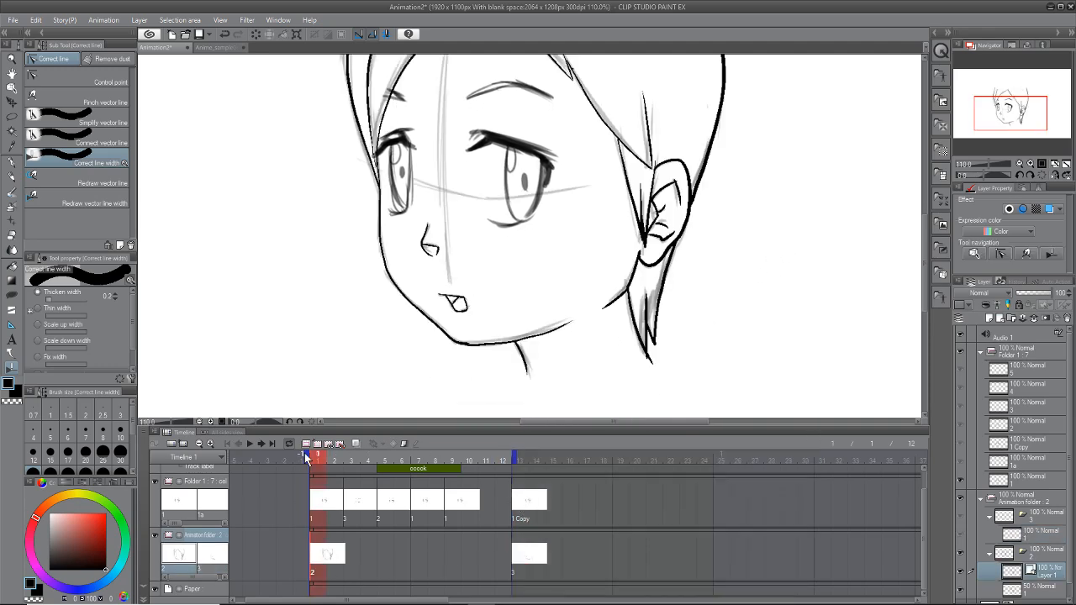
Step: Play the animation once and delete the Audio 1 track from the timeline
click(250, 443)
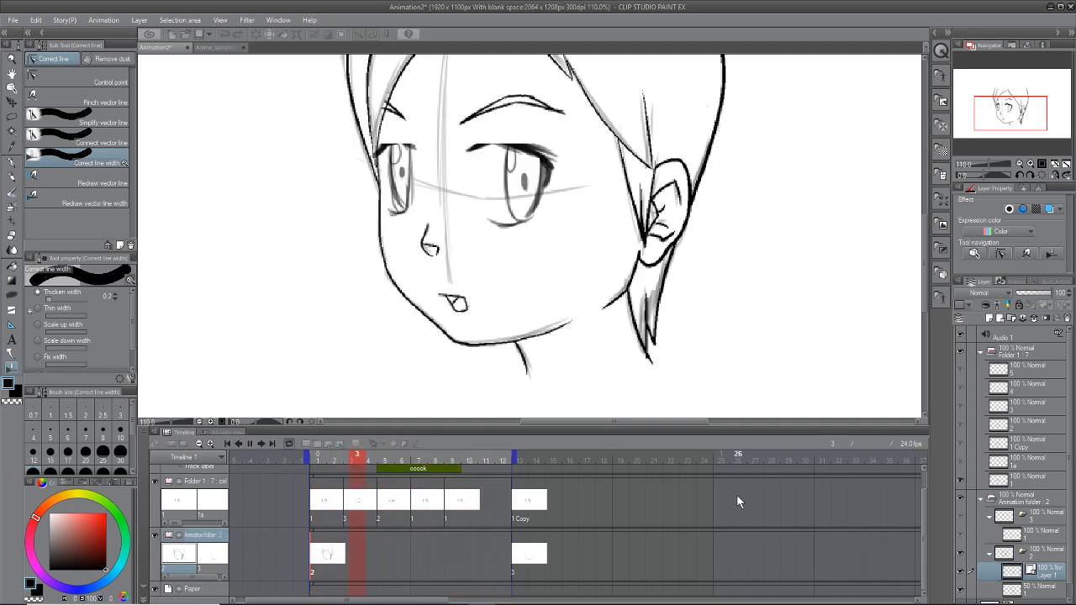
click(250, 443)
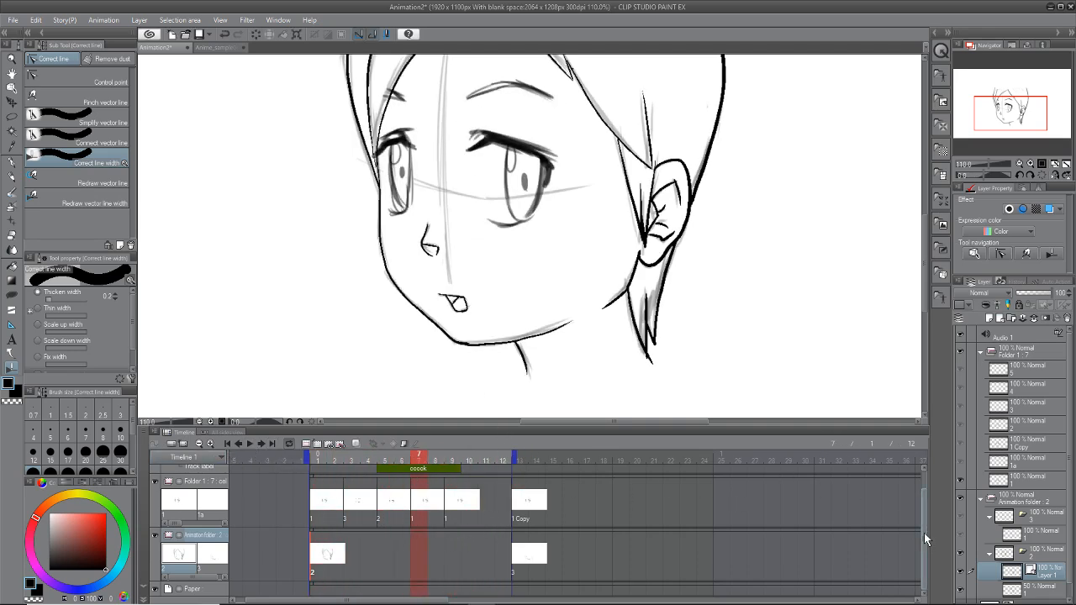
scroll(924, 533, up, 1)
right_click(213, 472)
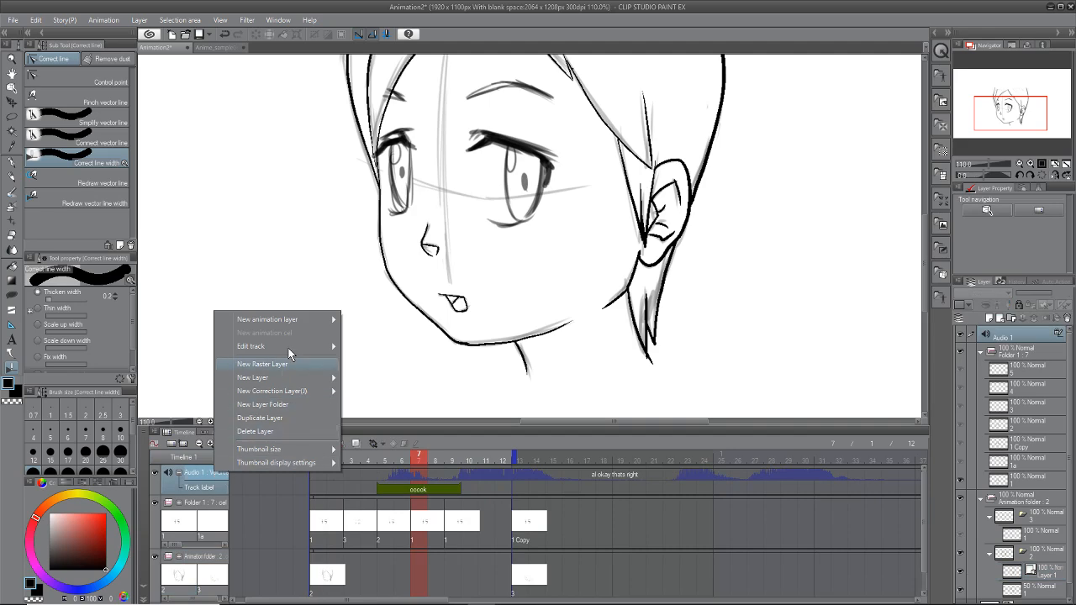
key(Escape)
key(Delete)
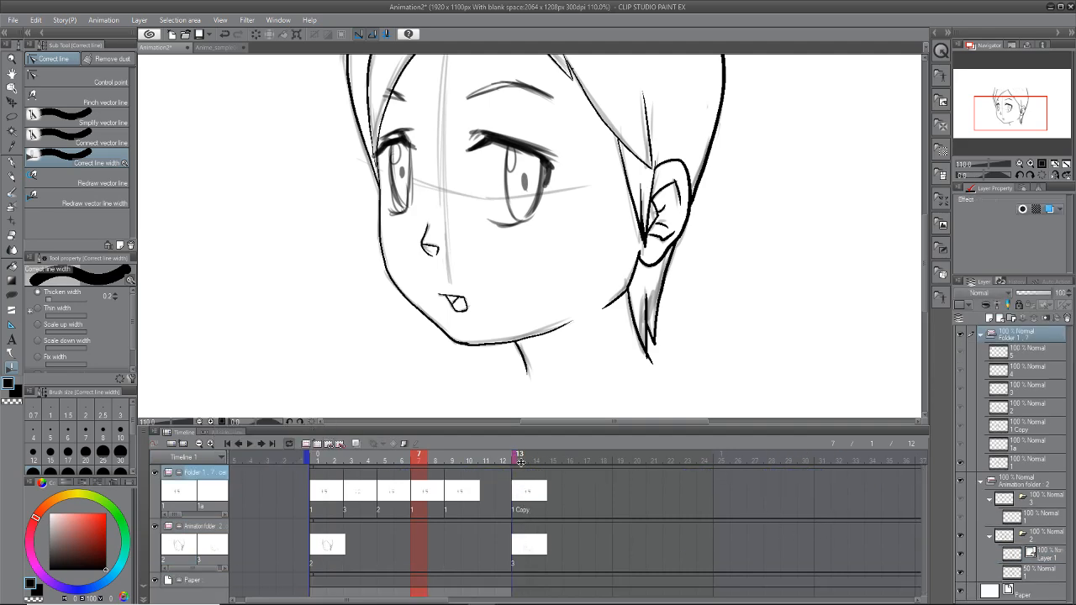
Step: Extend the timeline's playback range to end at frame 20
mouse_move(522, 463)
mouse_down()
mouse_move(784, 473)
mouse_move(365, 530)
mouse_move(412, 547)
mouse_up()
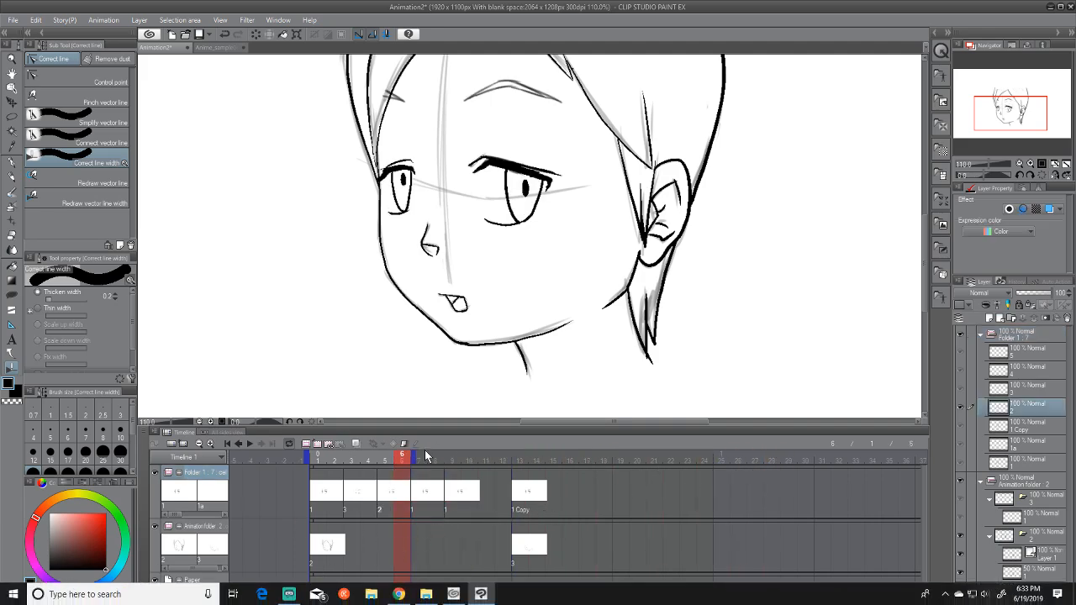
key(ctrl+z)
mouse_move(426, 463)
mouse_down()
mouse_move(579, 464)
mouse_move(504, 482)
mouse_move(404, 477)
mouse_move(452, 480)
mouse_up()
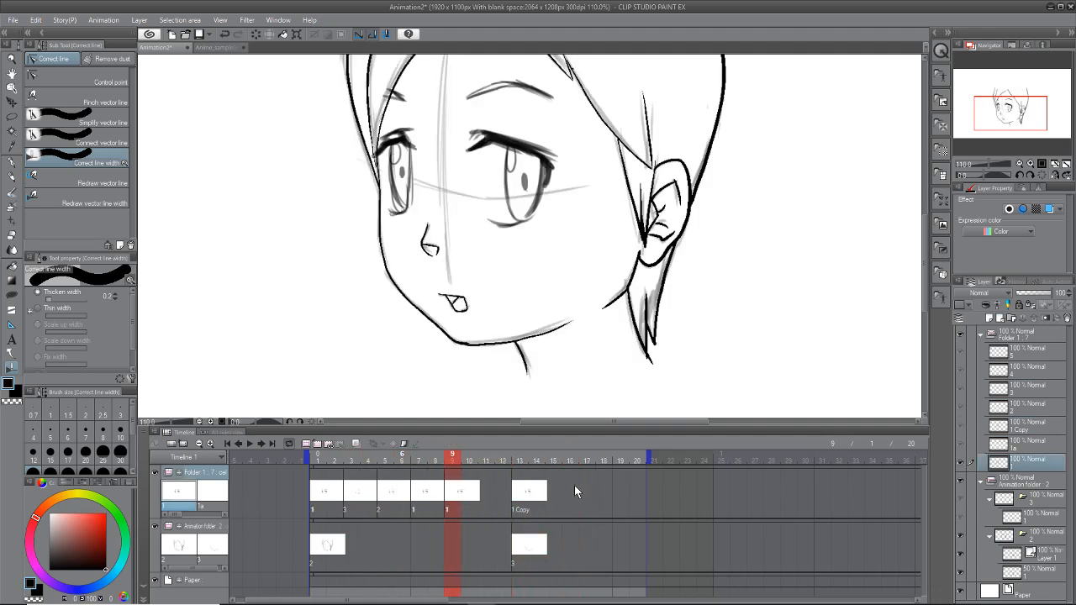
mouse_move(574, 485)
mouse_down()
mouse_move(423, 501)
mouse_move(587, 488)
mouse_move(313, 492)
mouse_move(602, 481)
mouse_move(526, 502)
mouse_move(554, 505)
mouse_move(543, 502)
mouse_up()
Step: Add a new cel to the head animation folder at frame 15, directly after the frame 13 cel, and turn on onion skin
click(513, 553)
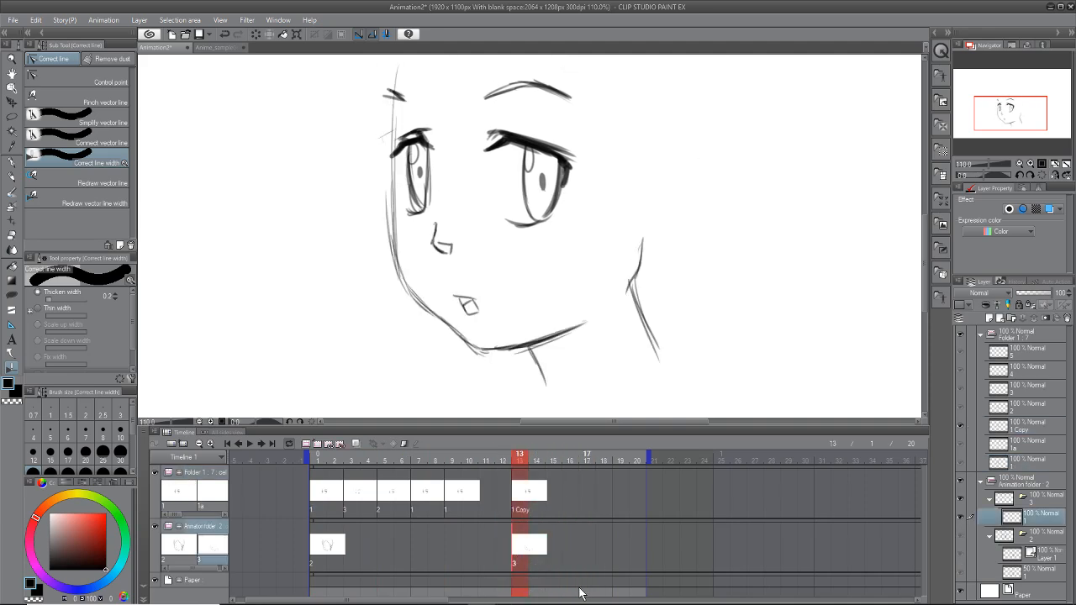
click(552, 544)
click(327, 443)
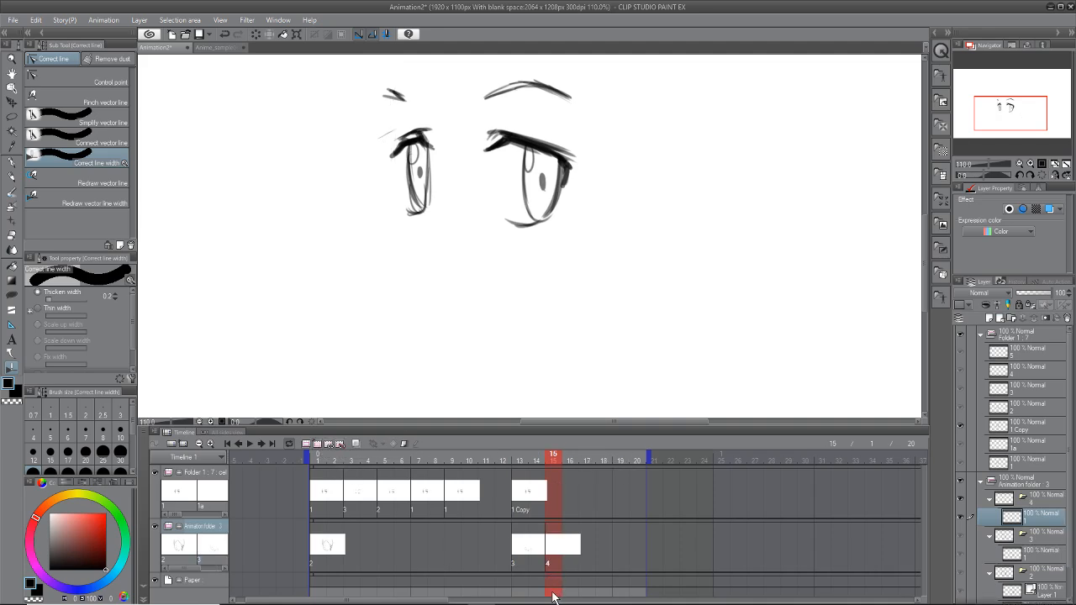
click(355, 443)
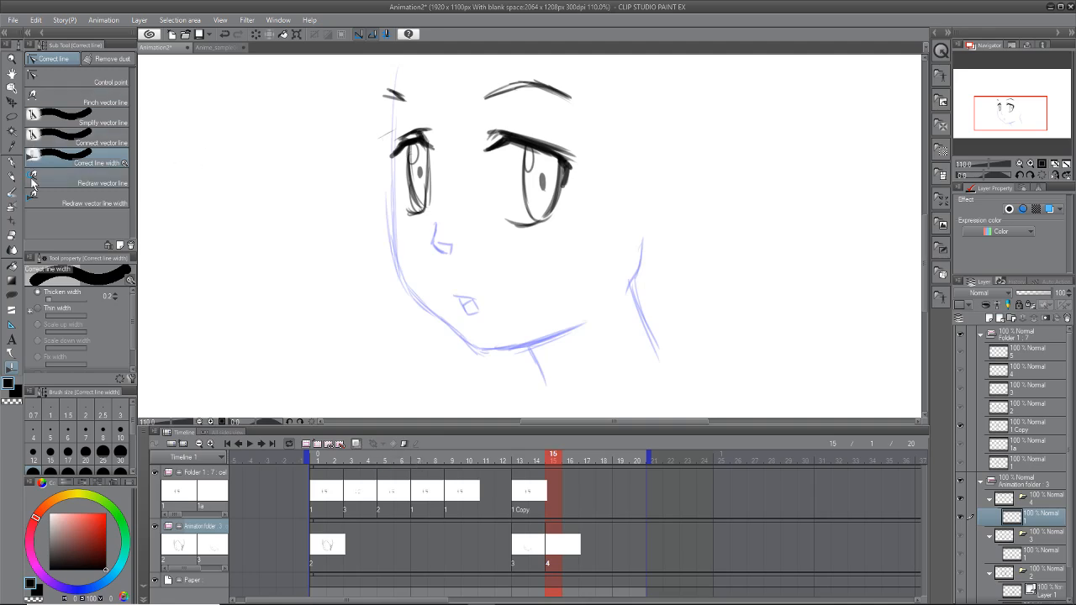
Step: Hide the eye folder and trace the front face contour down to the chin slightly inward of the onion skin with the Darker pencil
key(p)
click(155, 473)
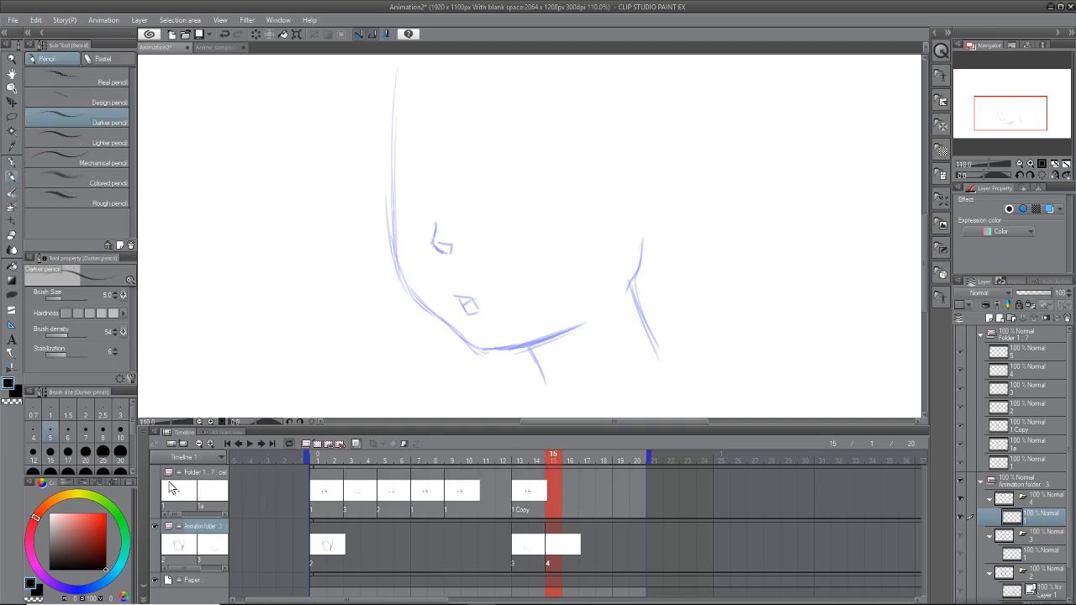
drag(401, 106, 402, 220)
key(ctrl+z)
key(ctrl+z)
drag(398, 109, 399, 200)
drag(400, 135, 408, 285)
mouse_move(400, 246)
mouse_down()
mouse_move(423, 304)
mouse_move(470, 340)
mouse_up()
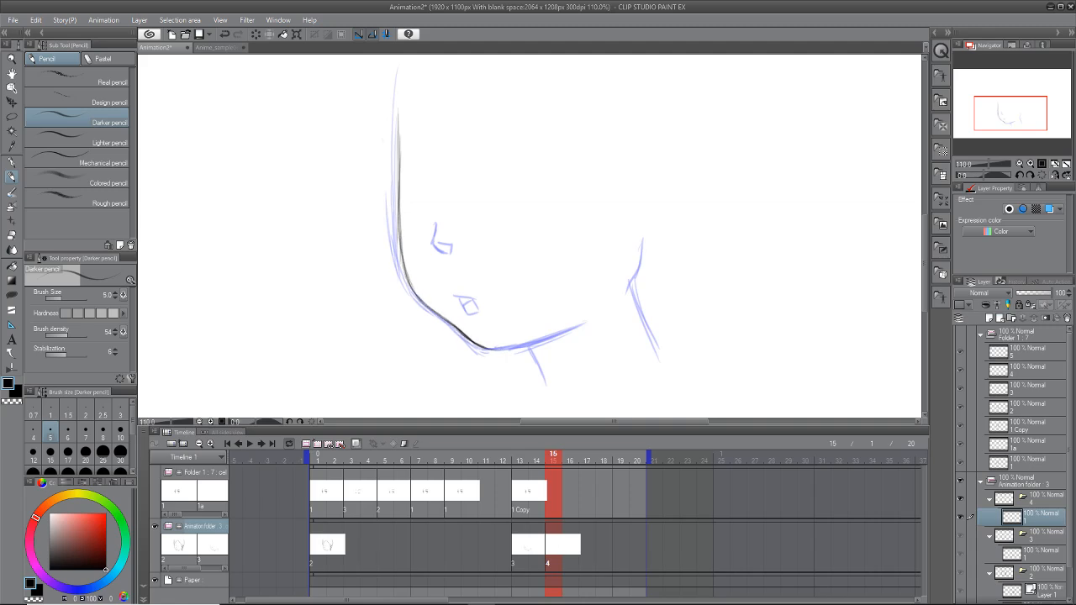
Step: Trace the jaw underside, both neck lines, nose and mouth on the frame 15 cel
drag(521, 346, 590, 322)
drag(531, 347, 551, 387)
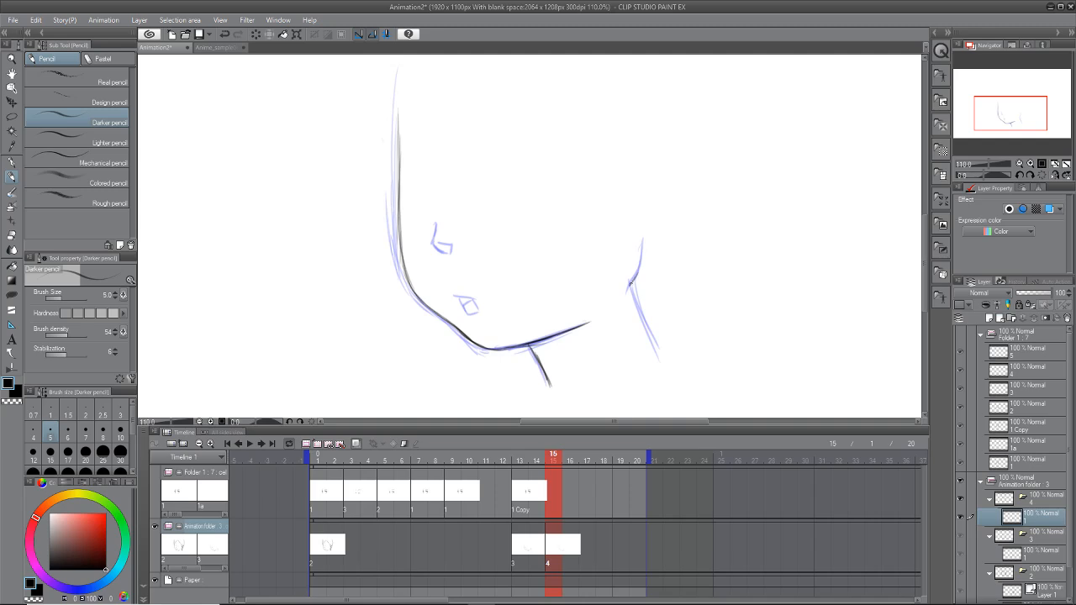
mouse_move(637, 276)
mouse_down()
mouse_move(642, 249)
mouse_move(644, 323)
mouse_move(660, 353)
mouse_up()
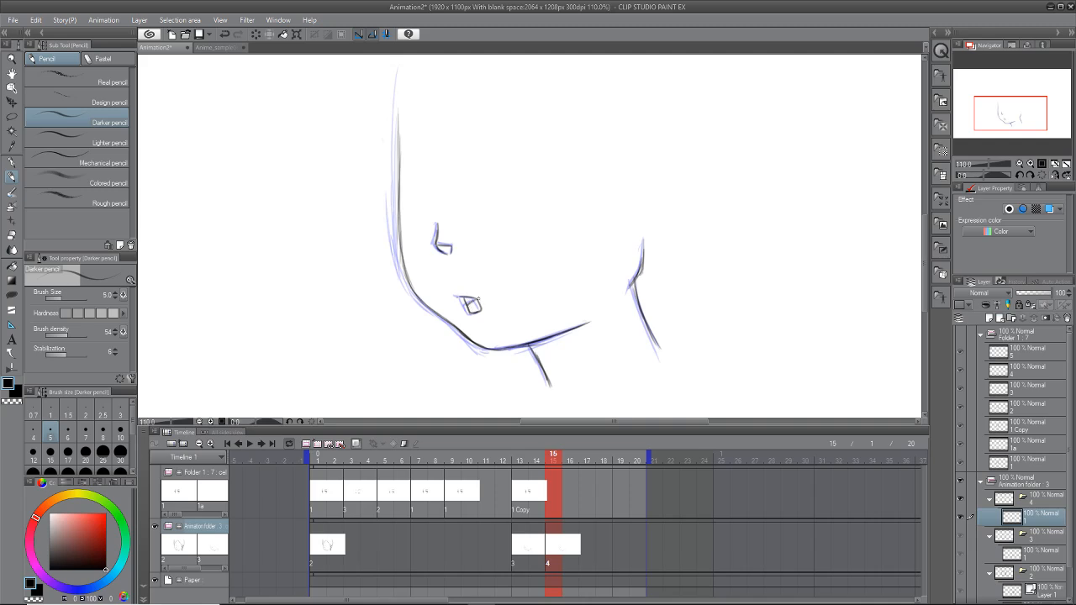
Step: Redraw the mouth nearly closed at frame 13 and as a flat line at frame 15, with onion skin turned off
mouse_move(552, 459)
mouse_down()
mouse_move(446, 496)
mouse_move(301, 498)
mouse_move(499, 505)
mouse_move(604, 495)
mouse_move(392, 517)
mouse_move(585, 503)
mouse_move(518, 509)
mouse_move(551, 526)
mouse_move(516, 530)
mouse_up()
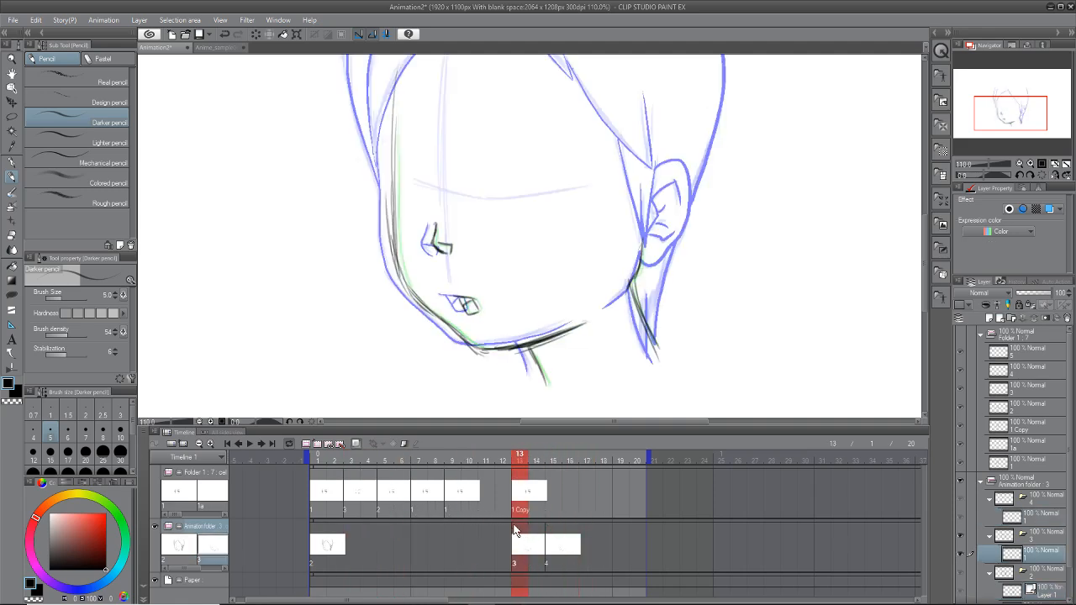
key(ctrl+z)
key(ctrl+z)
click(550, 548)
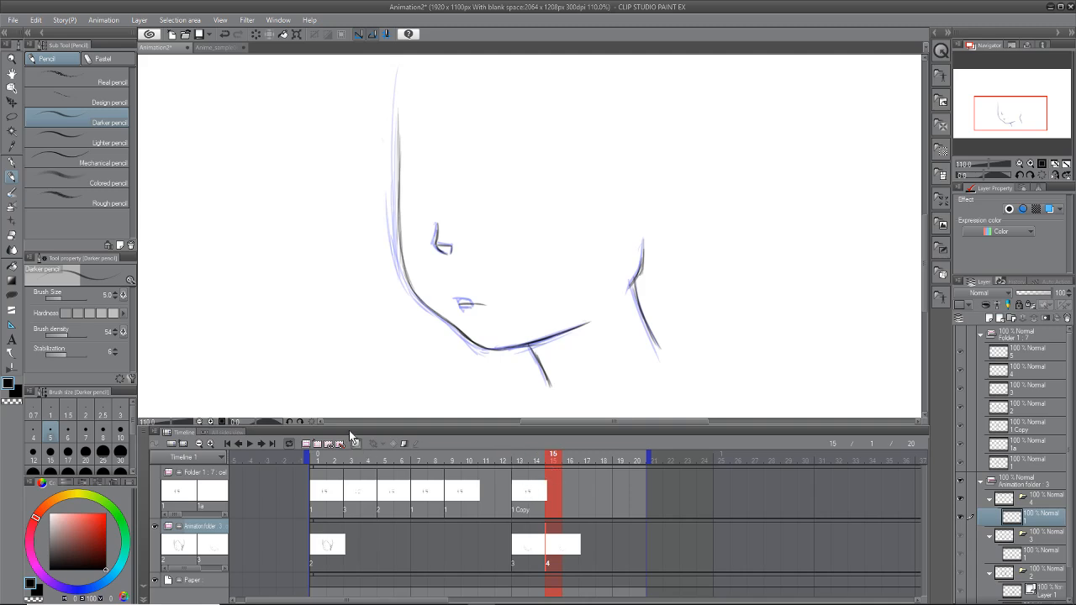
click(355, 443)
Step: Play the head motion from frame 1, show the eye folder again and replay the animation with the eyes
mouse_move(538, 459)
mouse_down()
mouse_move(525, 480)
mouse_move(310, 505)
mouse_move(615, 503)
mouse_move(318, 516)
mouse_up()
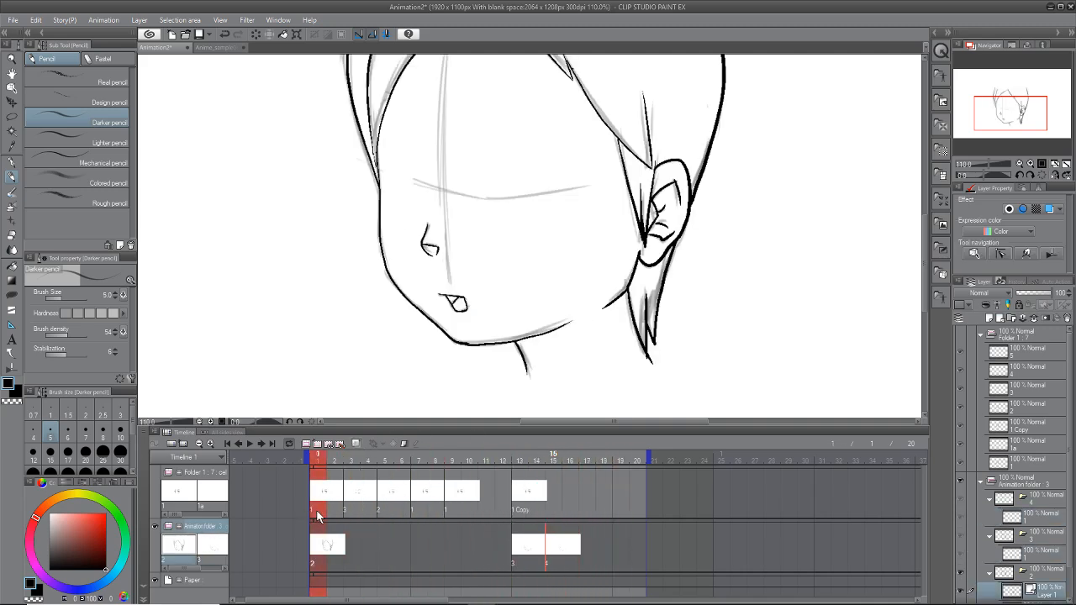
click(253, 445)
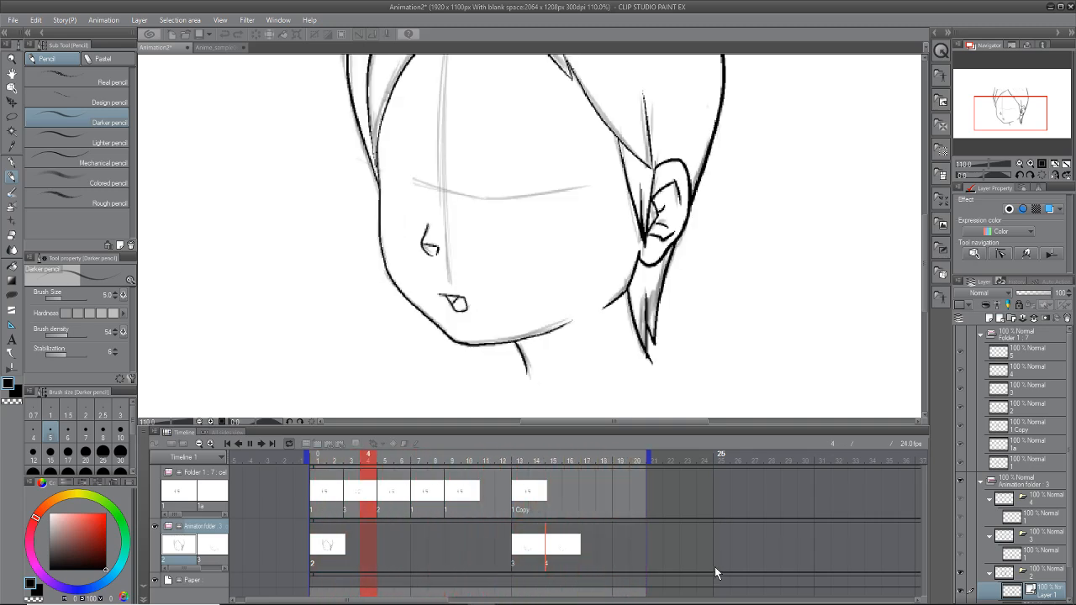
click(260, 444)
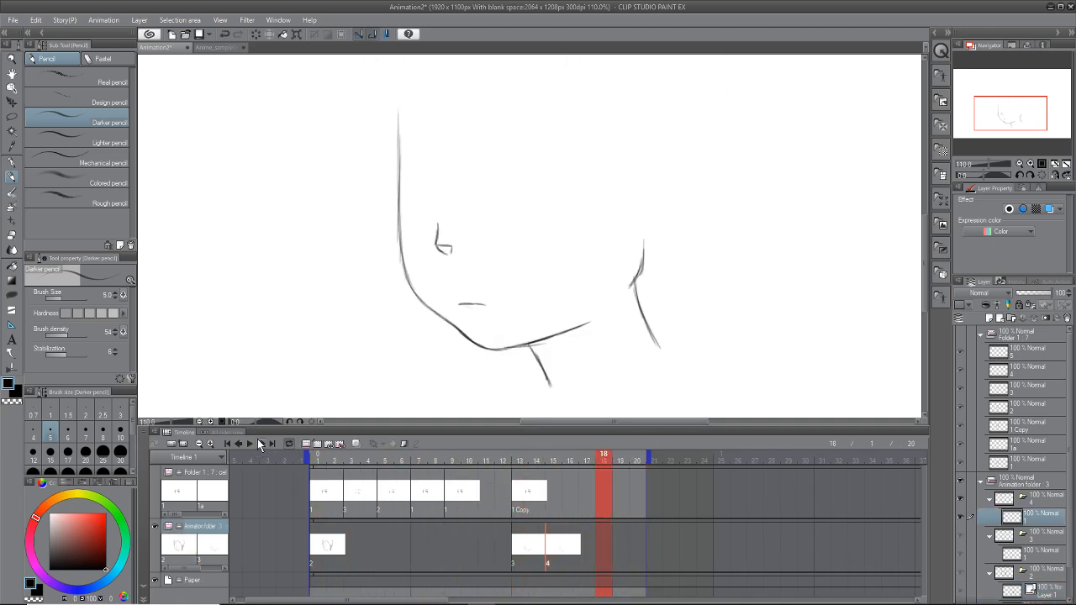
click(156, 472)
mouse_move(604, 456)
mouse_down()
mouse_move(420, 487)
mouse_move(312, 481)
mouse_move(391, 502)
mouse_move(579, 486)
mouse_move(396, 515)
mouse_move(365, 504)
mouse_move(554, 499)
mouse_move(349, 539)
mouse_move(588, 508)
mouse_move(409, 532)
mouse_up()
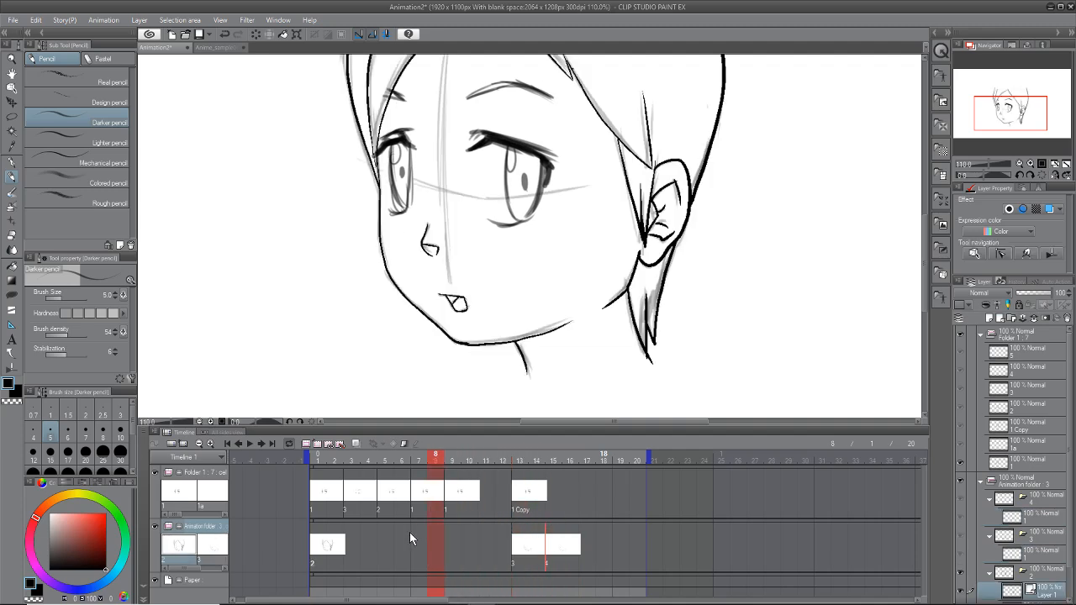
click(249, 444)
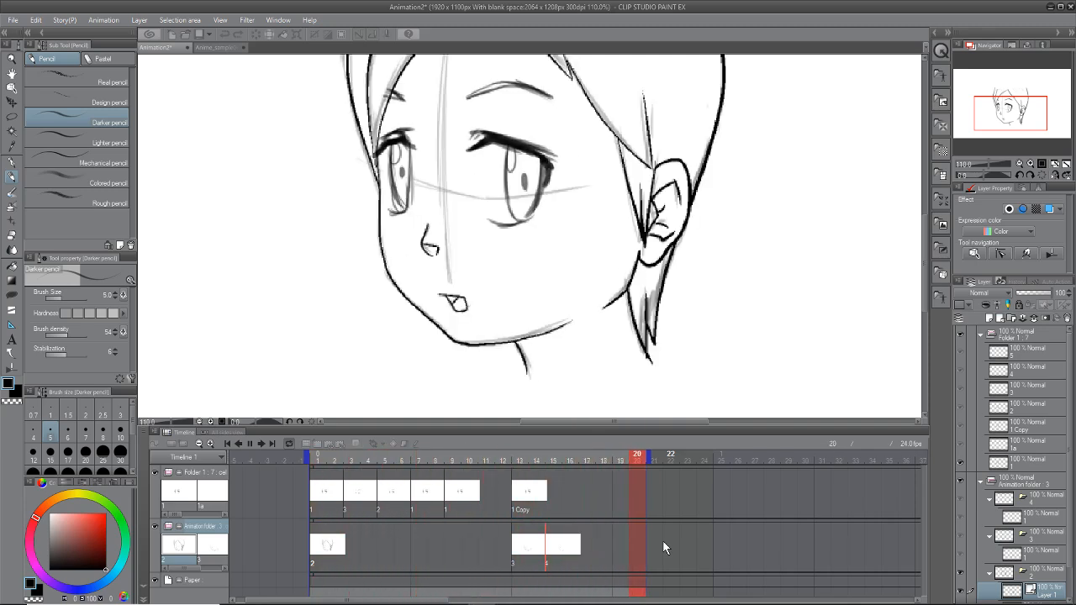
click(249, 443)
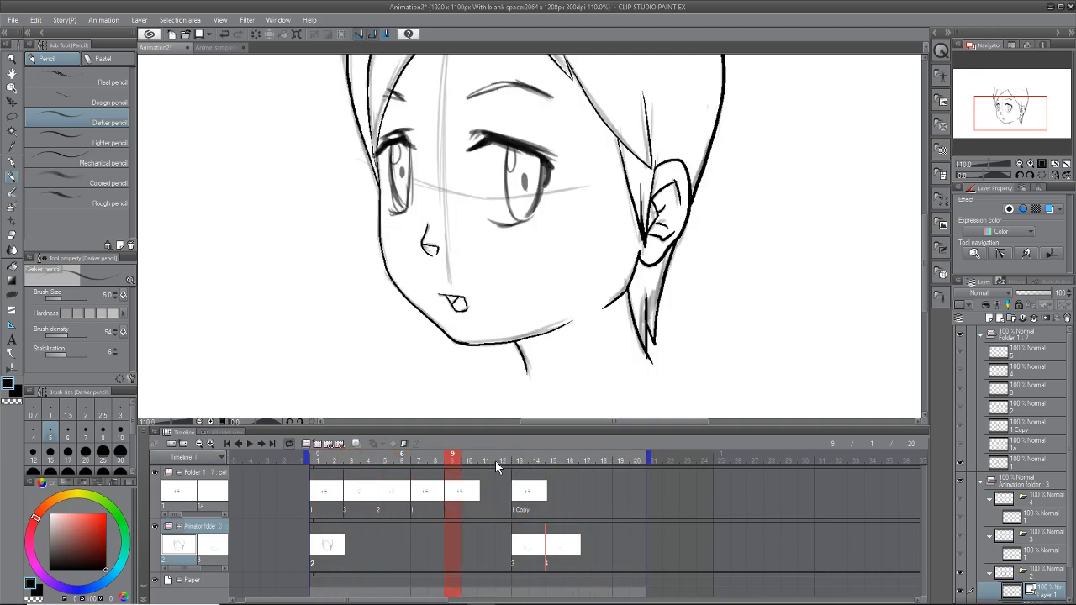
Step: Scrub through the blink and head turn frames and play the animation to check the motion
mouse_move(496, 462)
mouse_down()
mouse_move(557, 462)
mouse_move(537, 473)
mouse_move(409, 481)
mouse_move(618, 469)
mouse_up()
drag(535, 478, 295, 504)
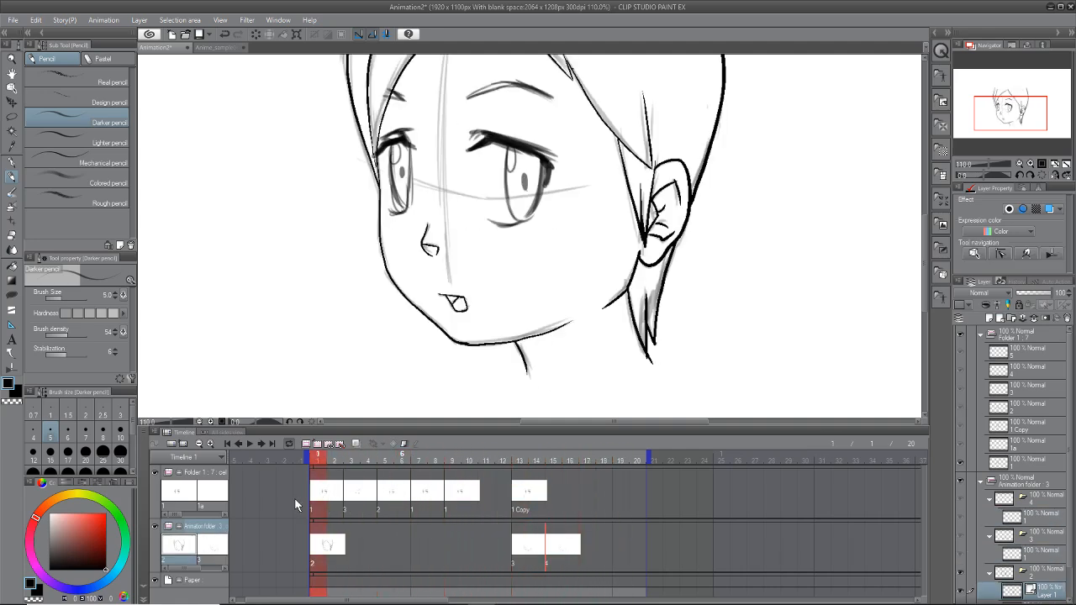
mouse_move(445, 473)
mouse_down()
mouse_move(552, 485)
mouse_move(423, 492)
mouse_move(566, 495)
mouse_move(463, 509)
mouse_up()
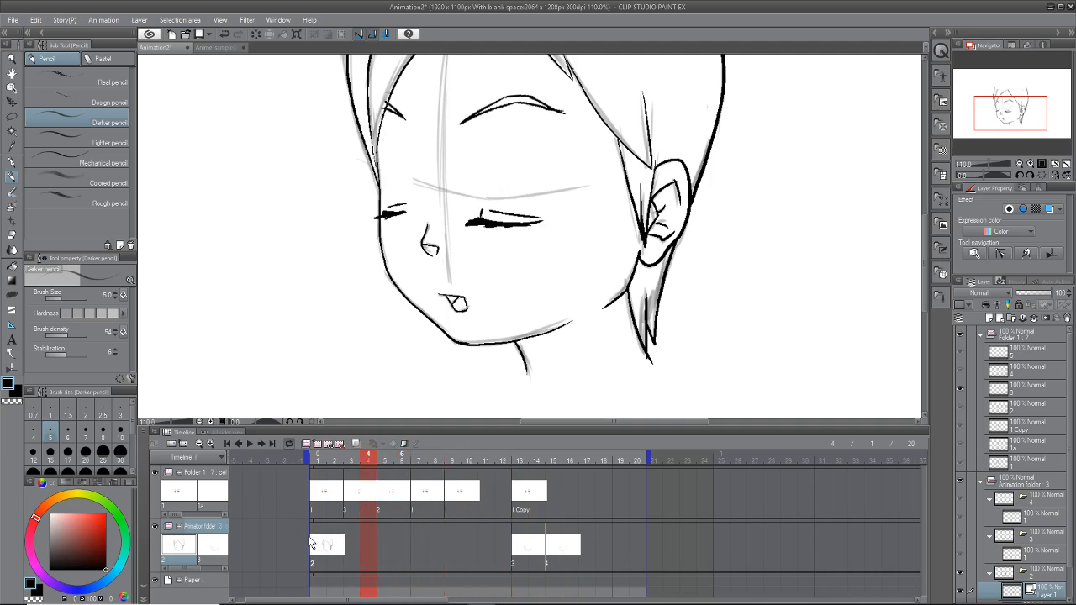
click(248, 444)
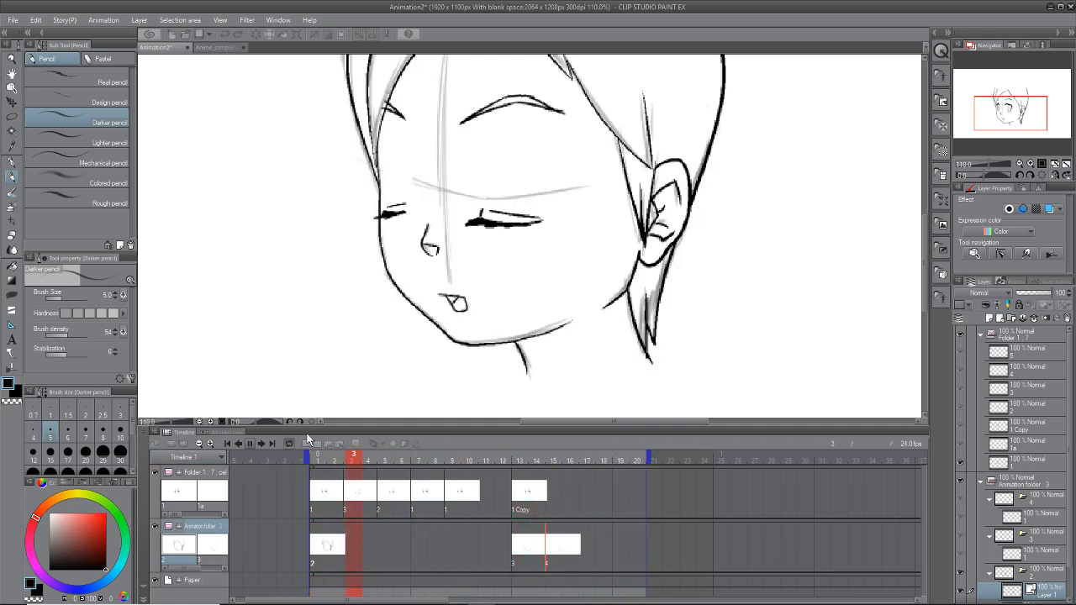
Step: Extend the playback range to frame 32, replay the animation and check the cel at frame 15
drag(739, 466, 849, 462)
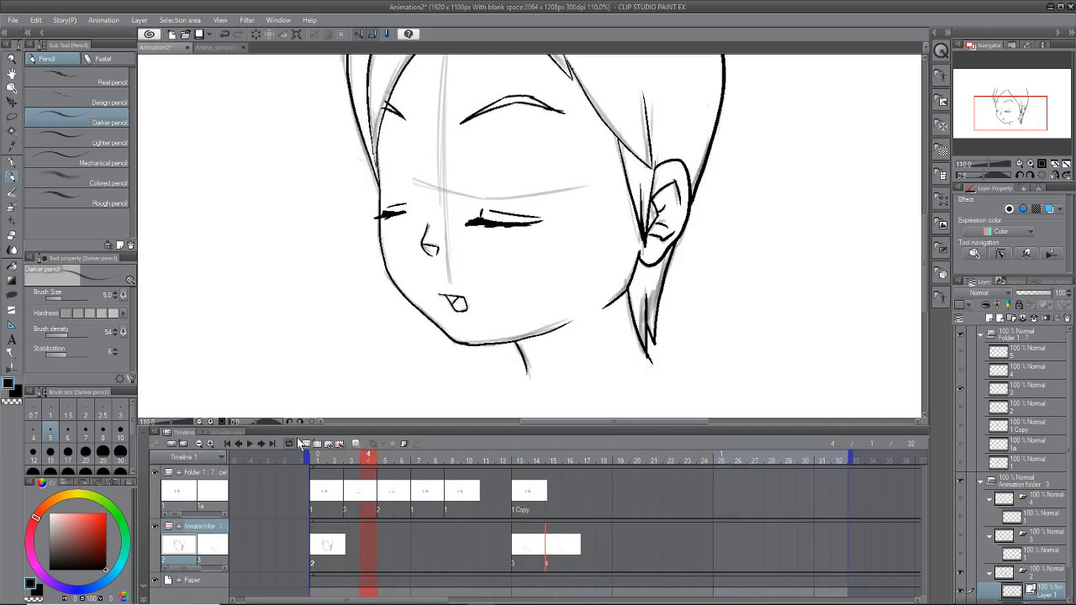
click(249, 444)
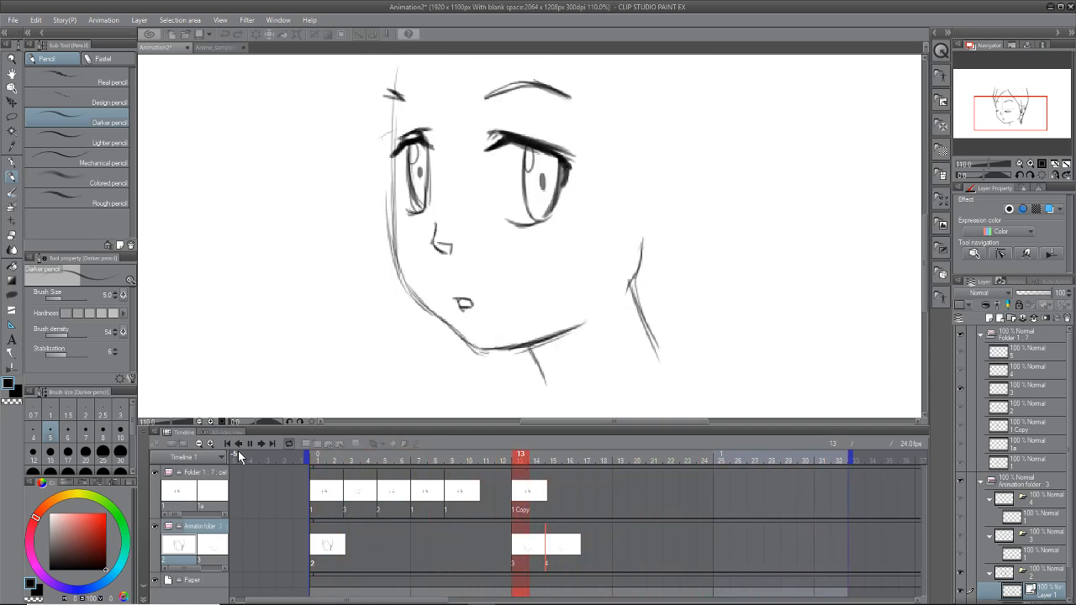
click(547, 555)
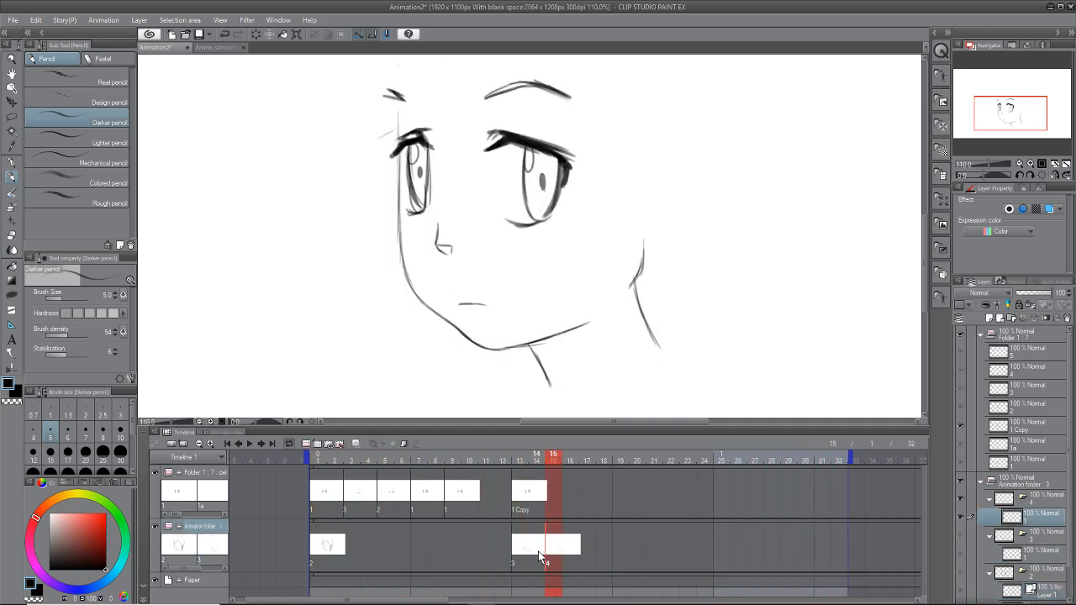
click(536, 461)
click(260, 444)
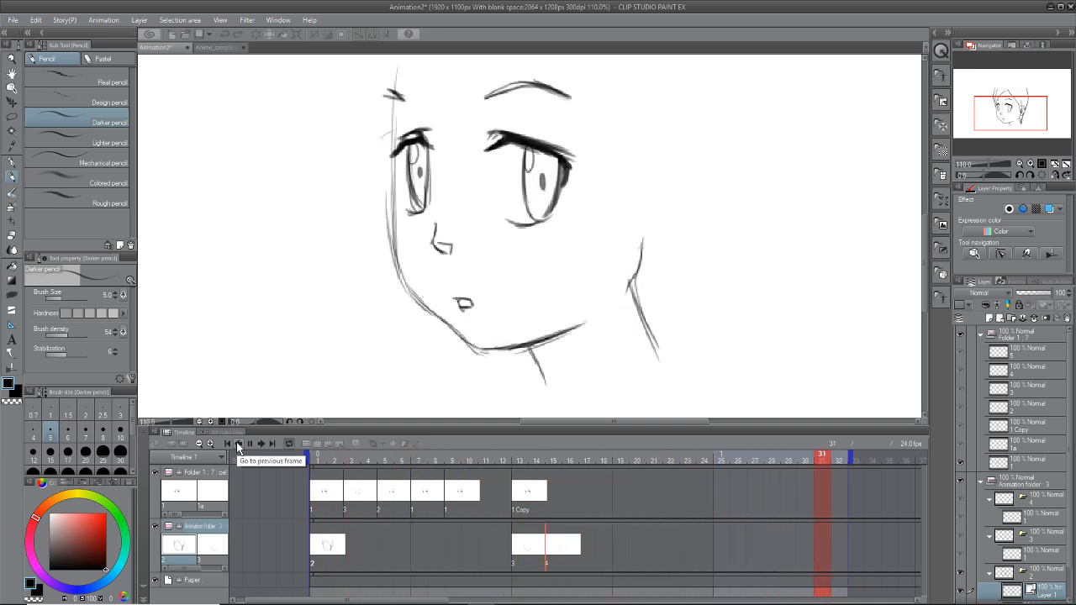
Step: Replay the animation from frame 1 and examine the closed-mouth cel at frame 15
click(551, 550)
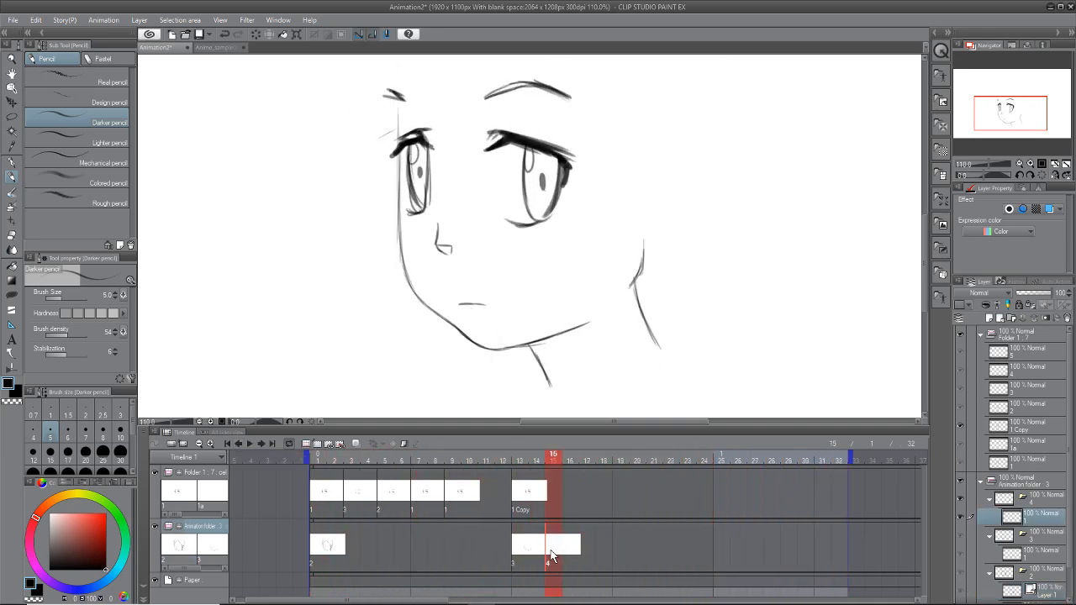
mouse_move(545, 461)
mouse_down()
mouse_move(481, 490)
mouse_move(548, 491)
mouse_move(261, 532)
mouse_up()
click(249, 443)
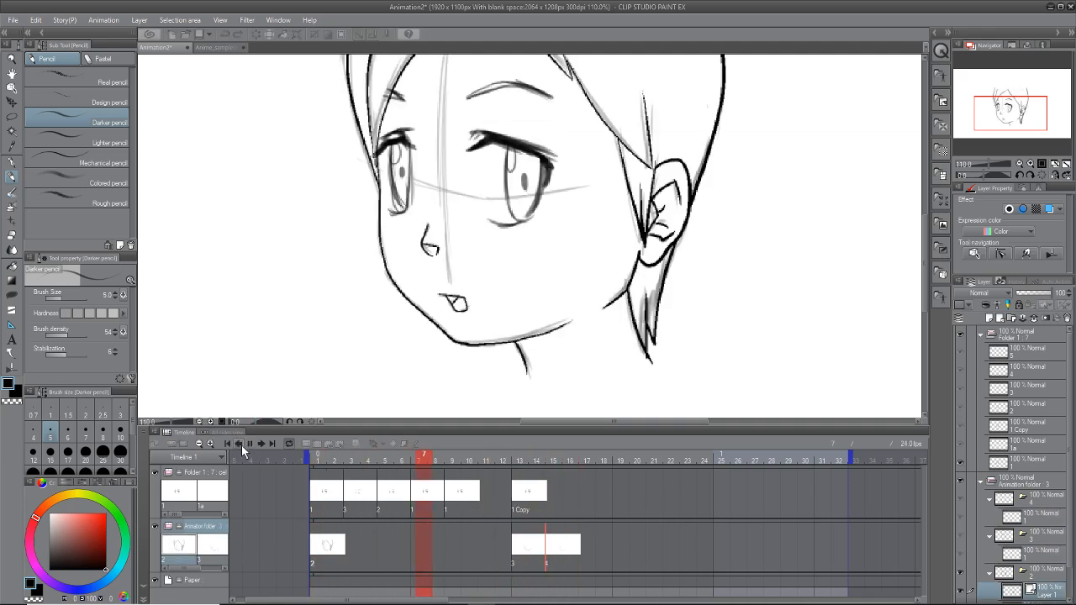
click(553, 451)
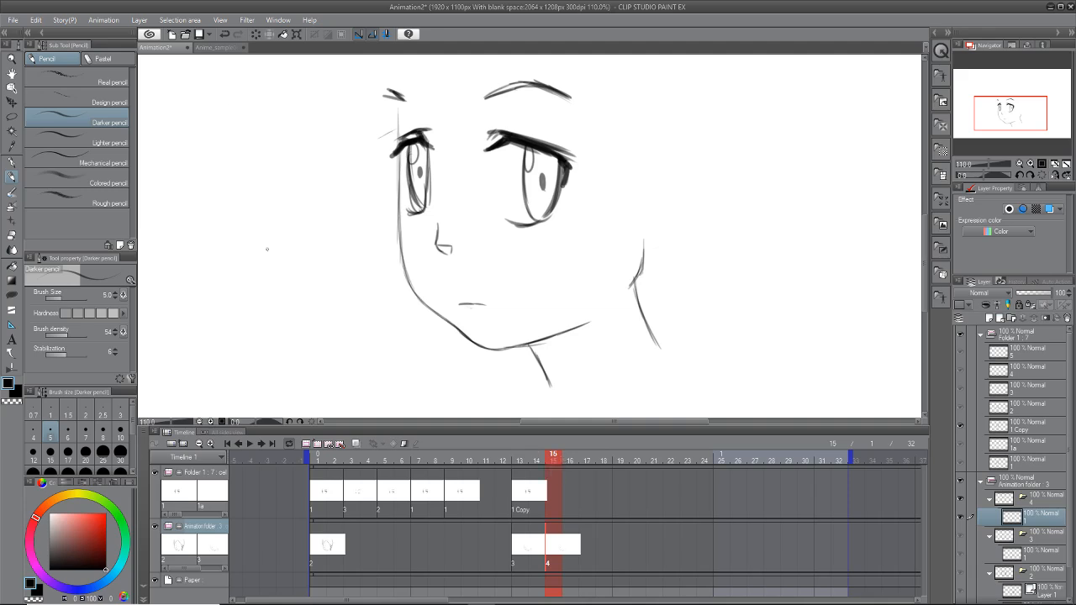
Step: Set the animation playback to play all frames and check the playback settings
click(220, 20)
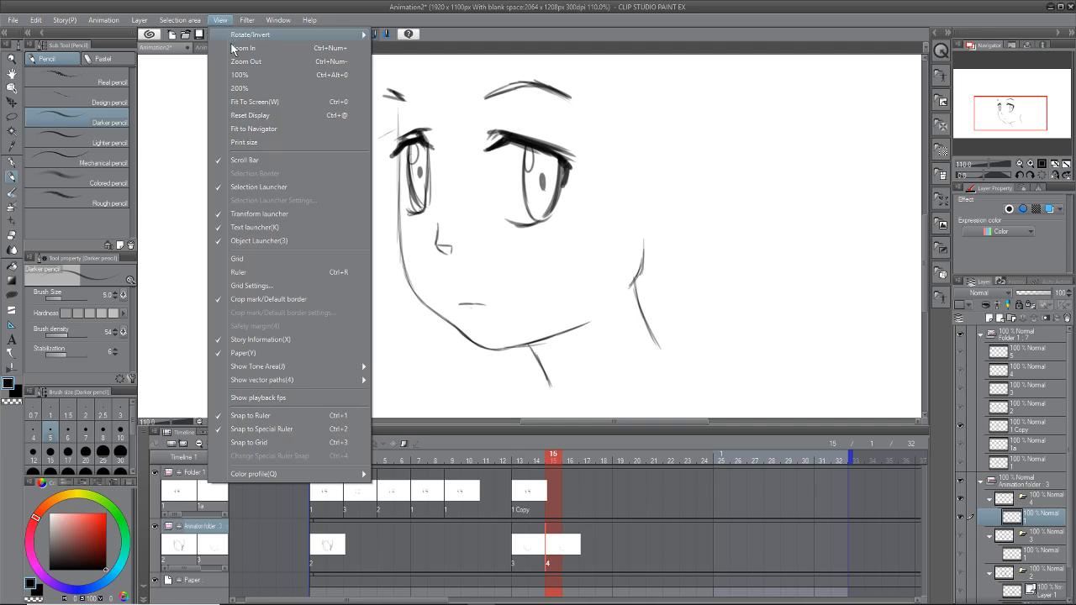
click(140, 19)
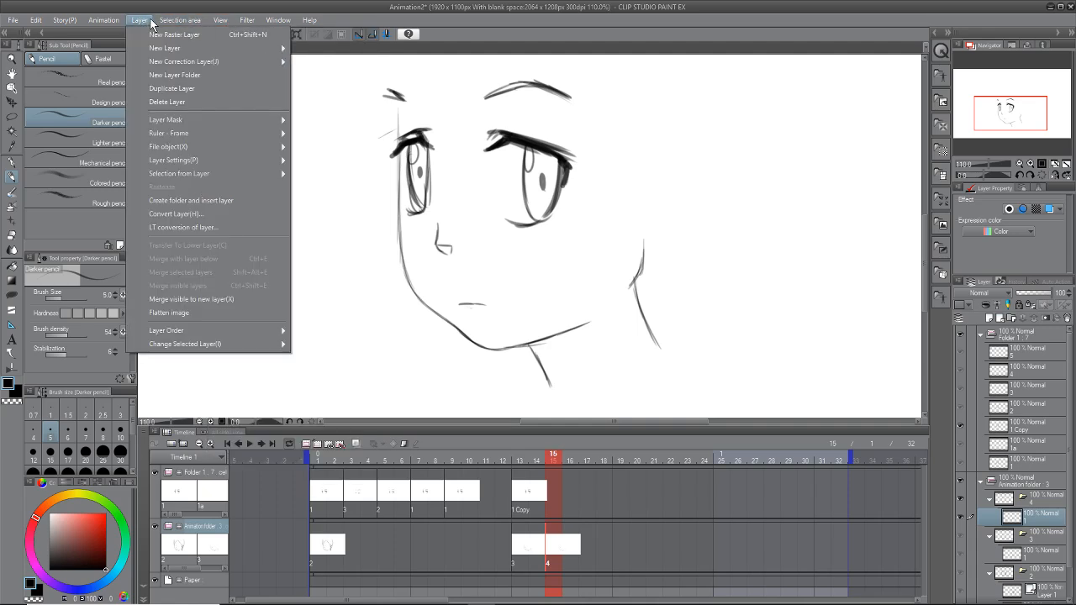
mouse_move(183, 26)
mouse_move(105, 26)
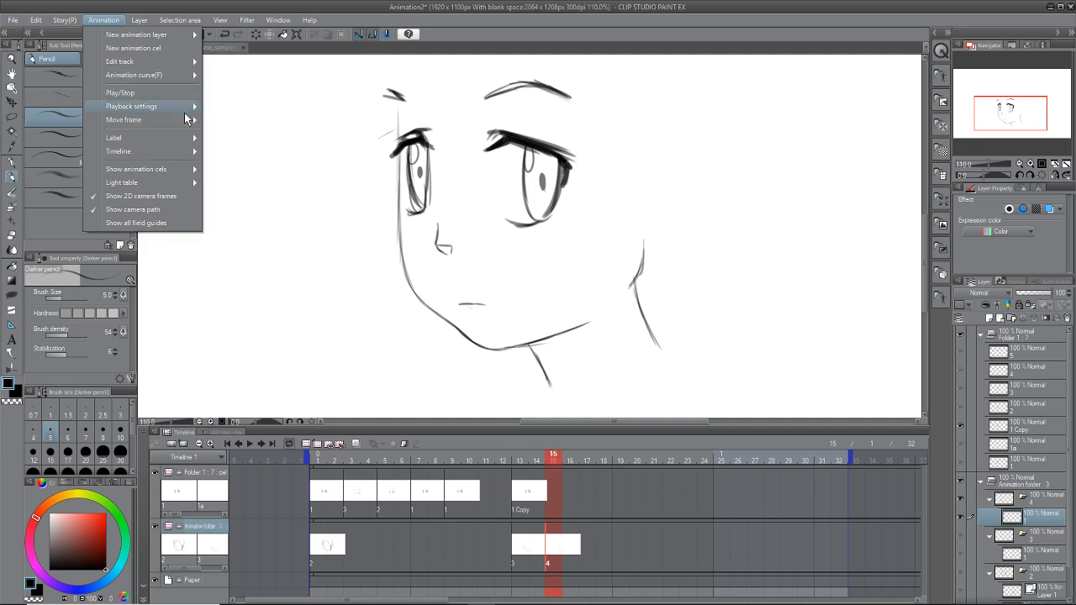
mouse_move(186, 111)
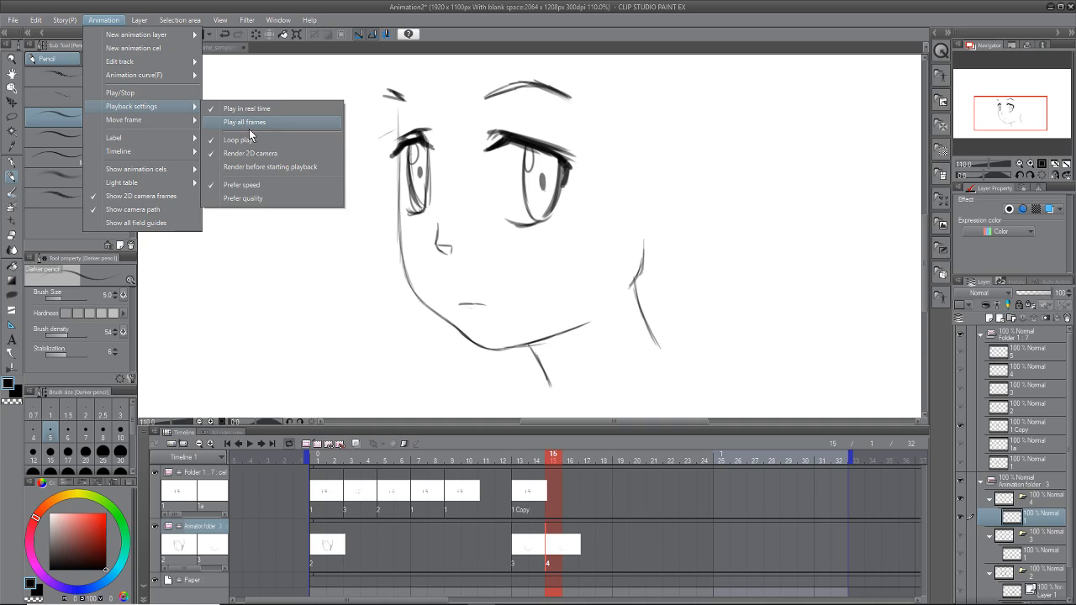
click(232, 114)
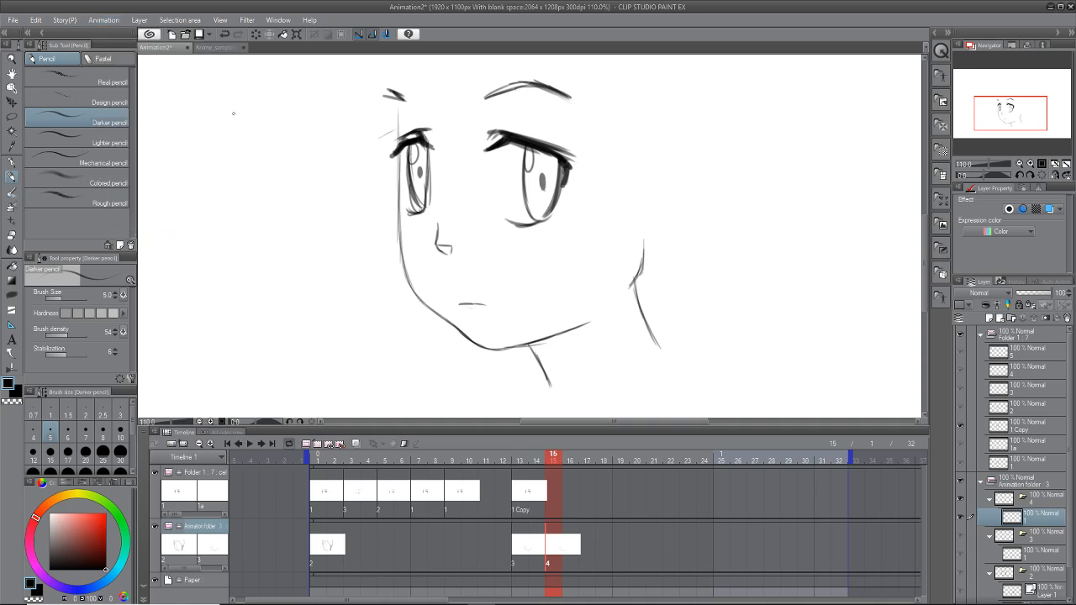
click(116, 23)
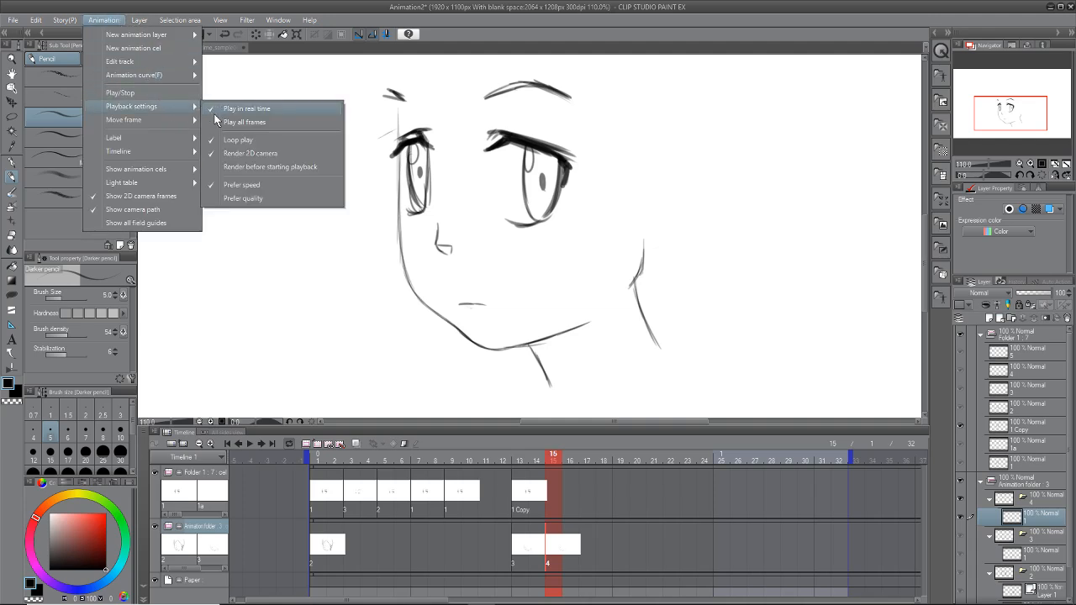
click(218, 125)
click(113, 25)
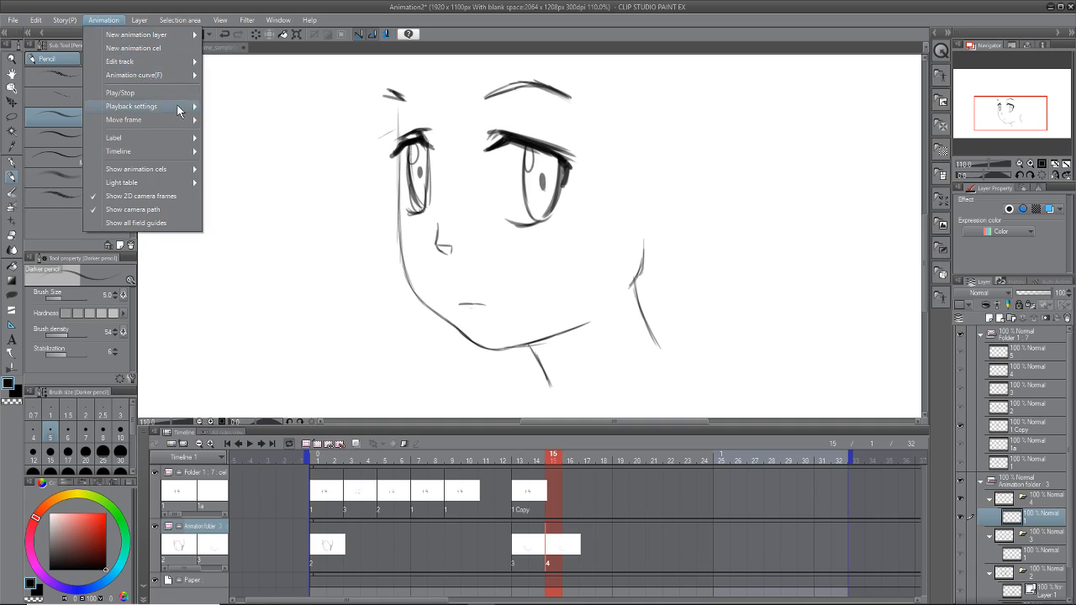
mouse_move(177, 110)
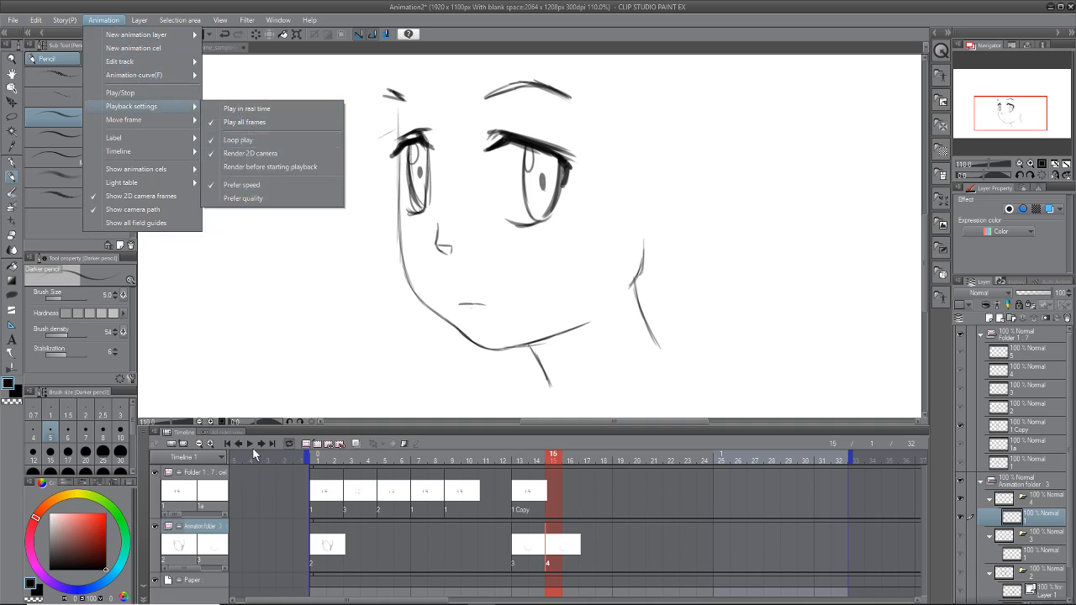
Step: Play the animation with the all-frames setting and return to the closed-mouth cel at frame 15
click(252, 447)
click(247, 444)
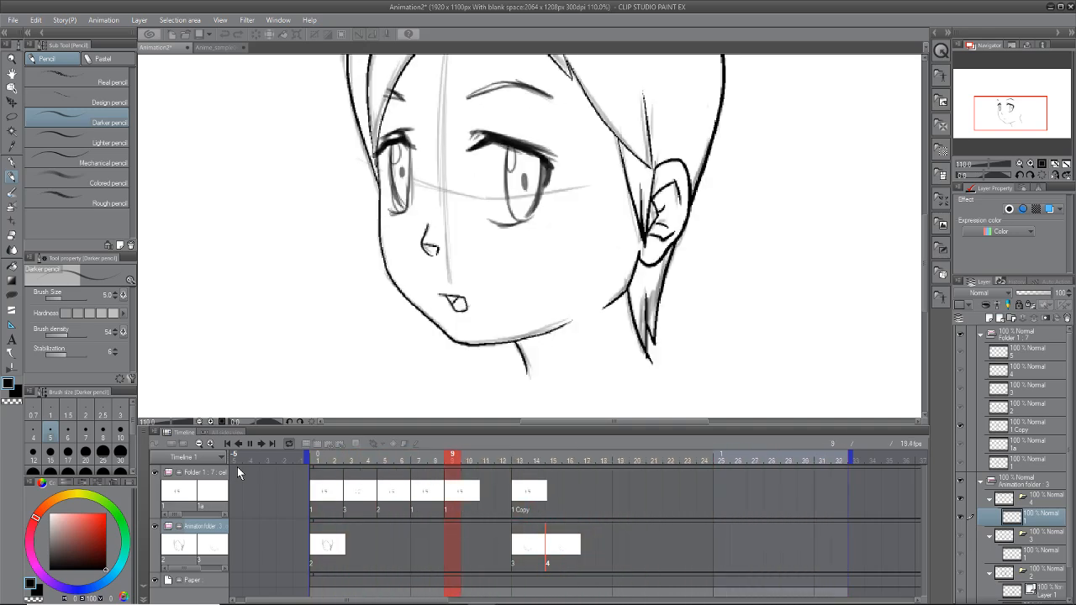
click(551, 546)
click(550, 554)
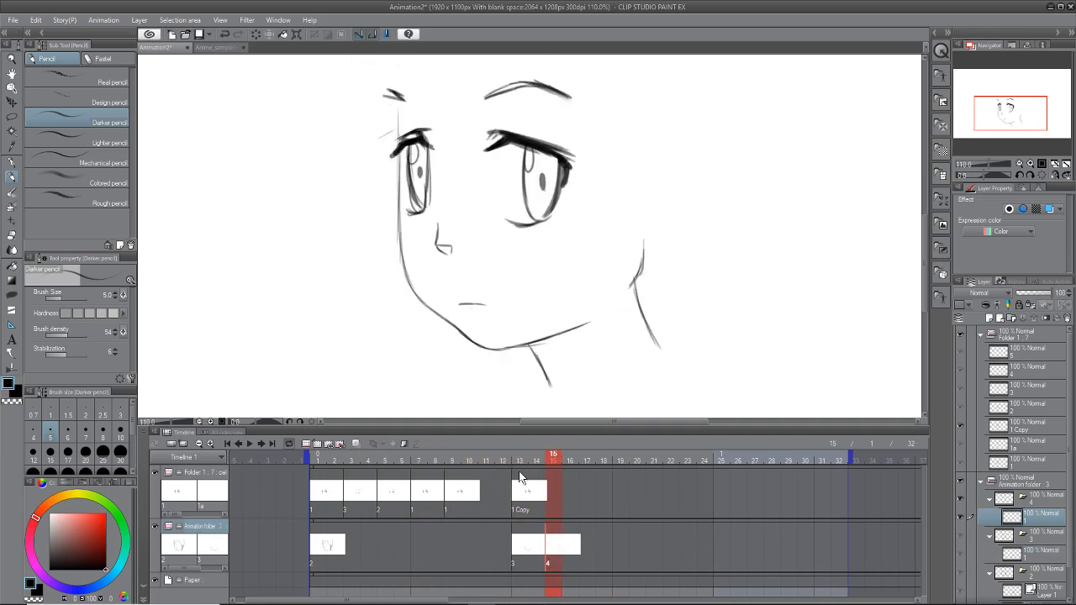
Step: Zoom the timeline out slightly and replay the animation from frame 1
mouse_move(519, 477)
mouse_down()
mouse_move(531, 475)
mouse_move(229, 515)
mouse_up()
click(199, 445)
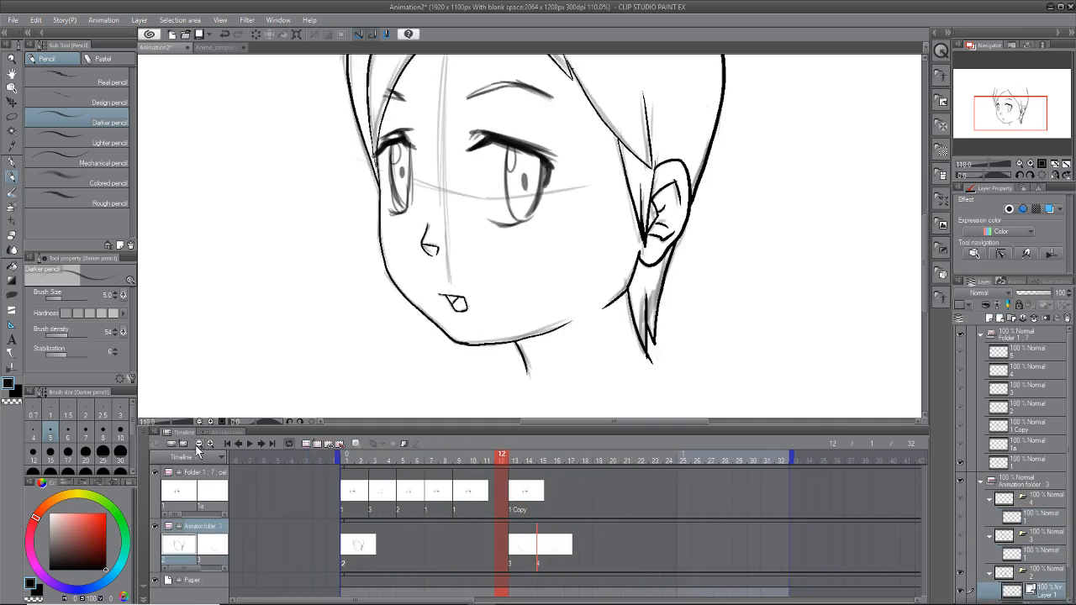
drag(502, 476, 362, 488)
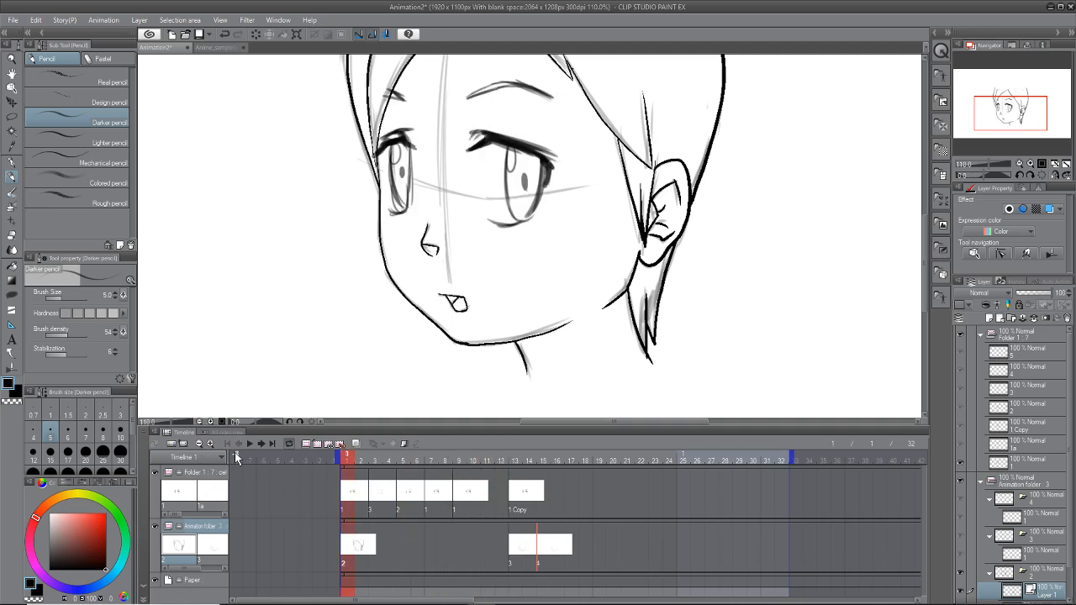
key(space)
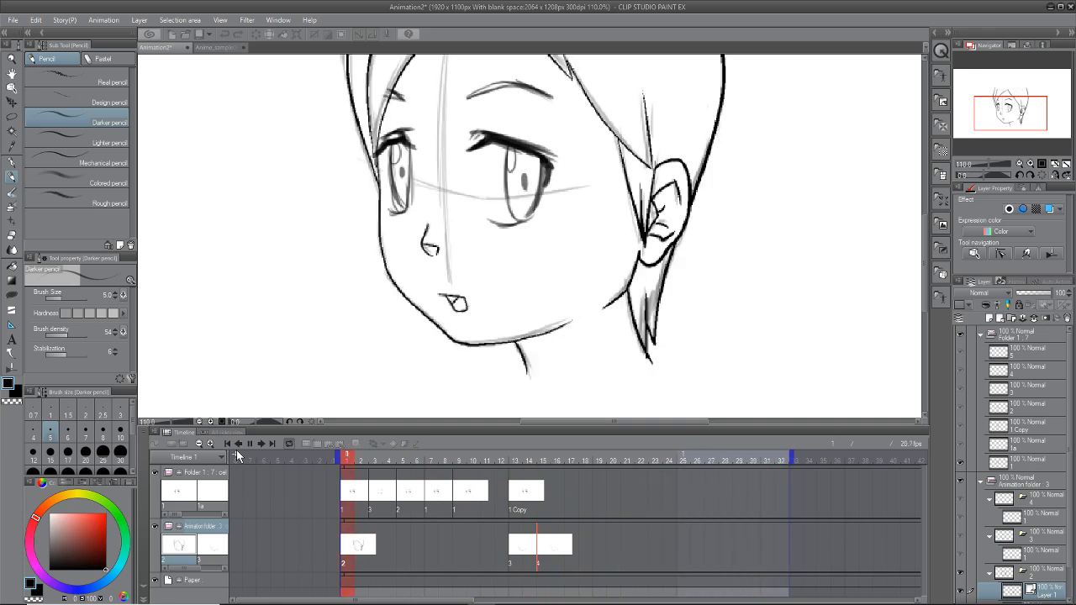
click(249, 439)
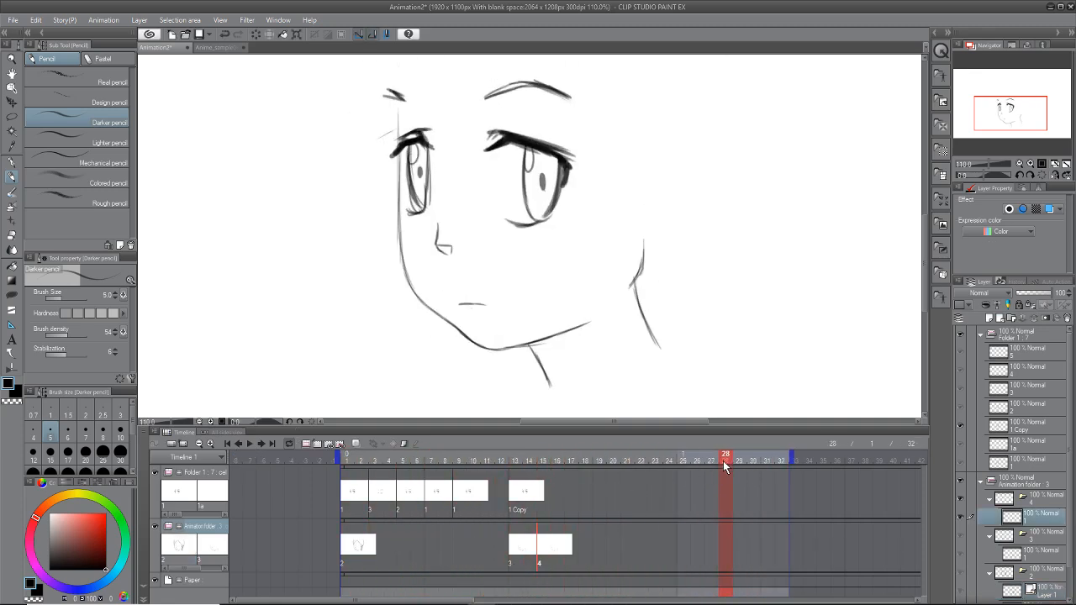
Step: Add a new blank eye cel at frame 15 in Folder 1
mouse_move(723, 461)
mouse_down()
mouse_move(538, 488)
mouse_move(556, 501)
mouse_move(644, 510)
mouse_move(499, 504)
mouse_move(543, 517)
mouse_up()
click(518, 506)
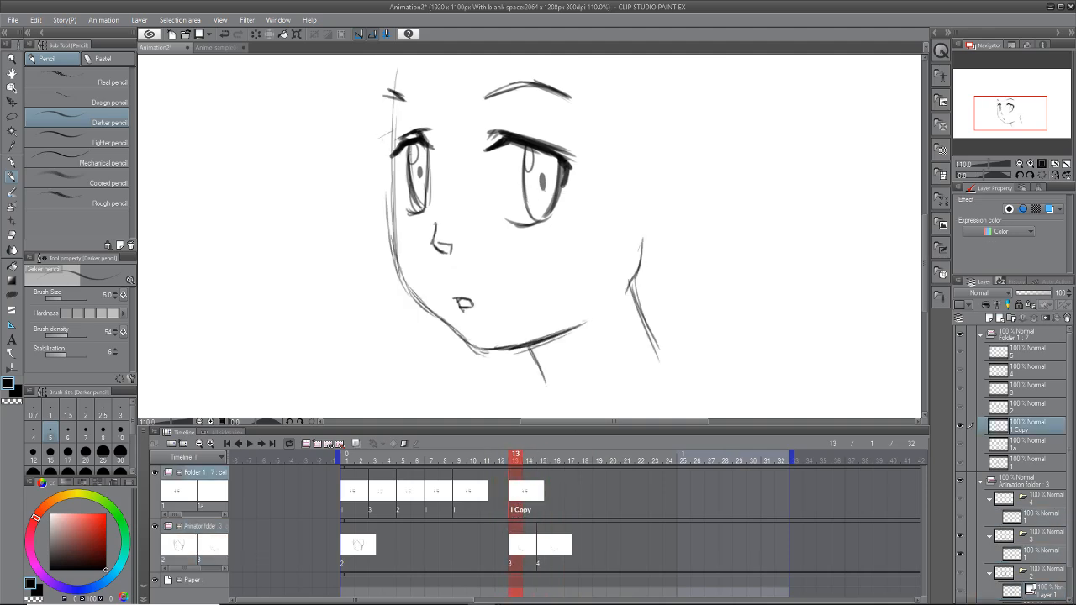
click(543, 504)
click(317, 444)
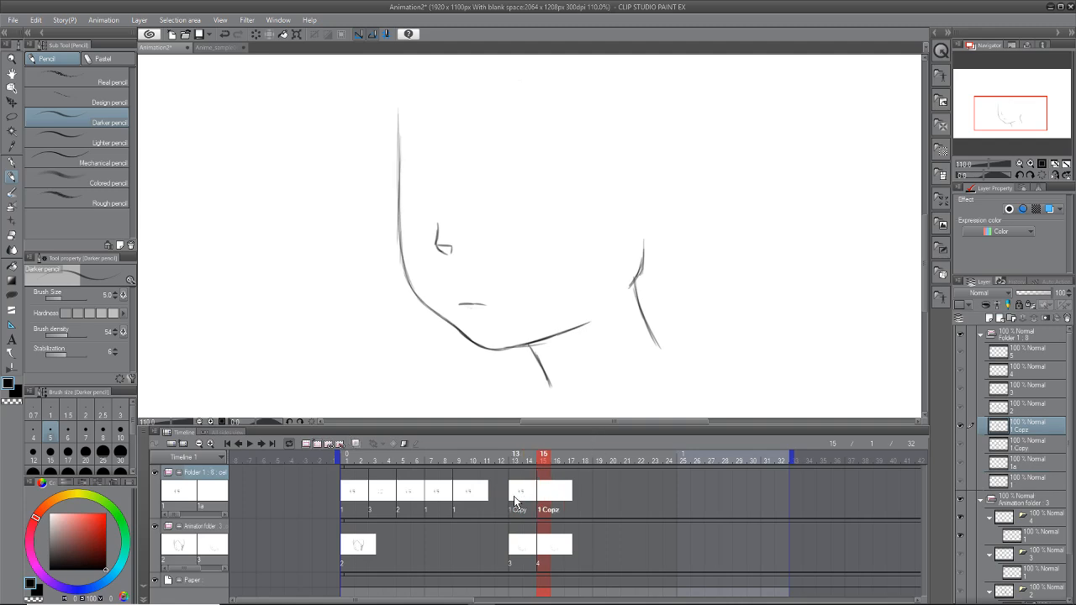
click(514, 499)
click(12, 116)
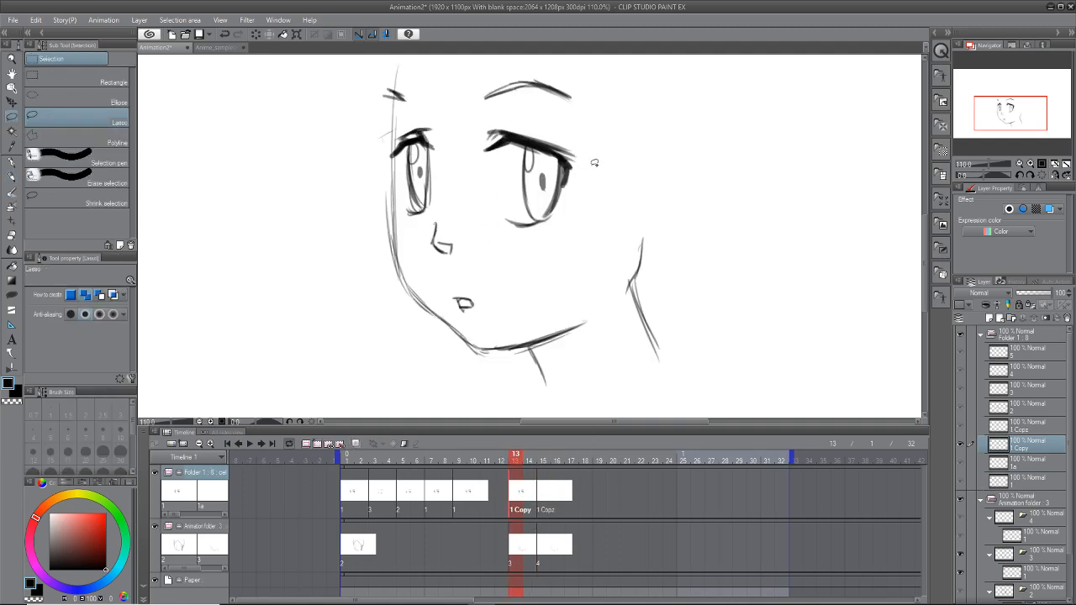
mouse_move(468, 281)
mouse_down()
mouse_move(573, 29)
mouse_move(409, 252)
mouse_up()
click(53, 20)
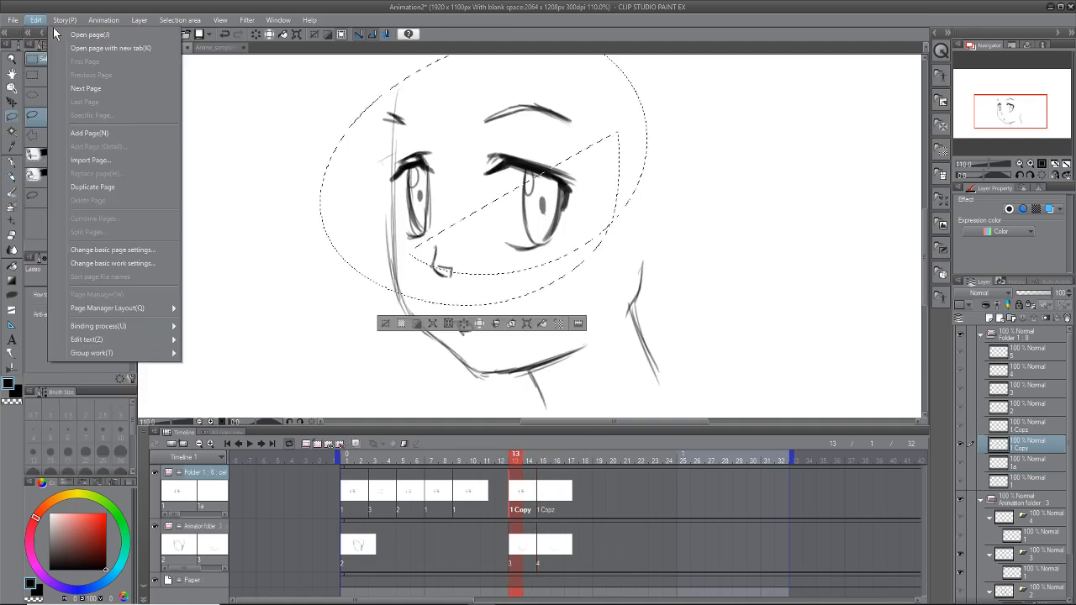
mouse_move(36, 20)
mouse_move(116, 268)
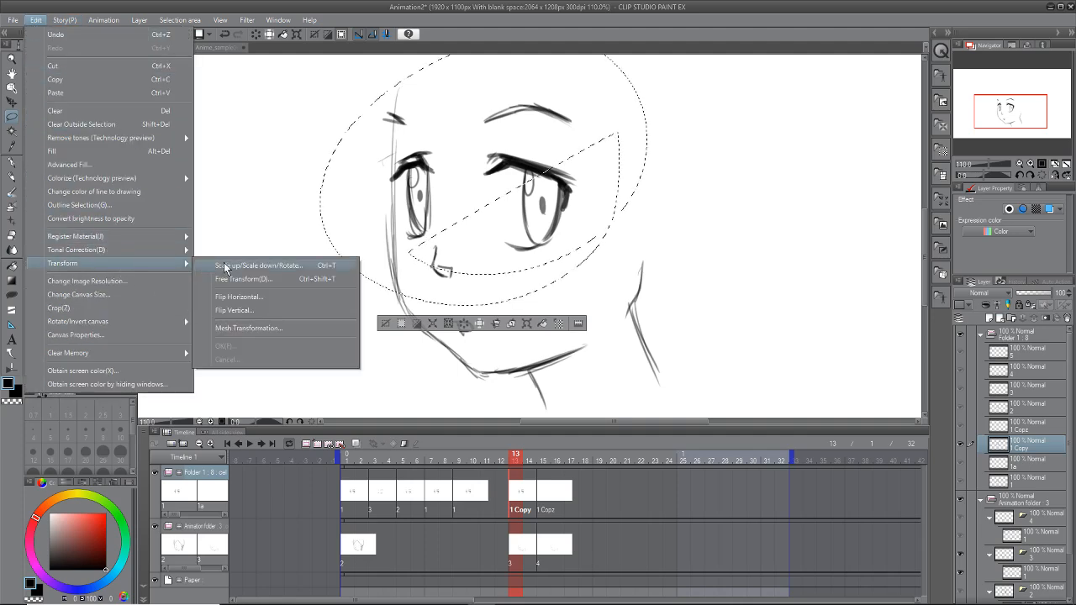
click(262, 278)
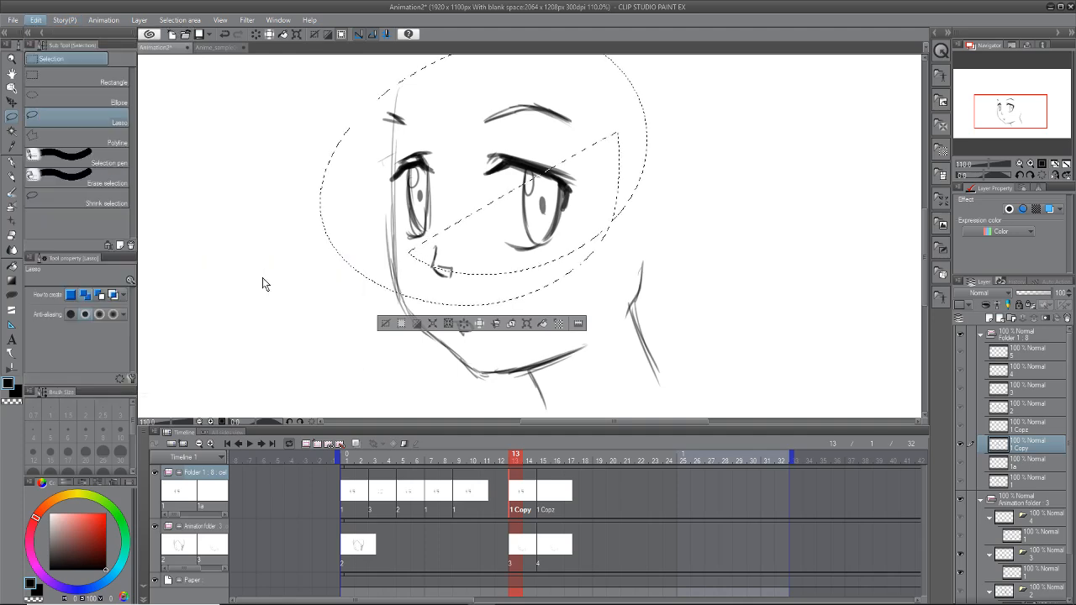
click(543, 505)
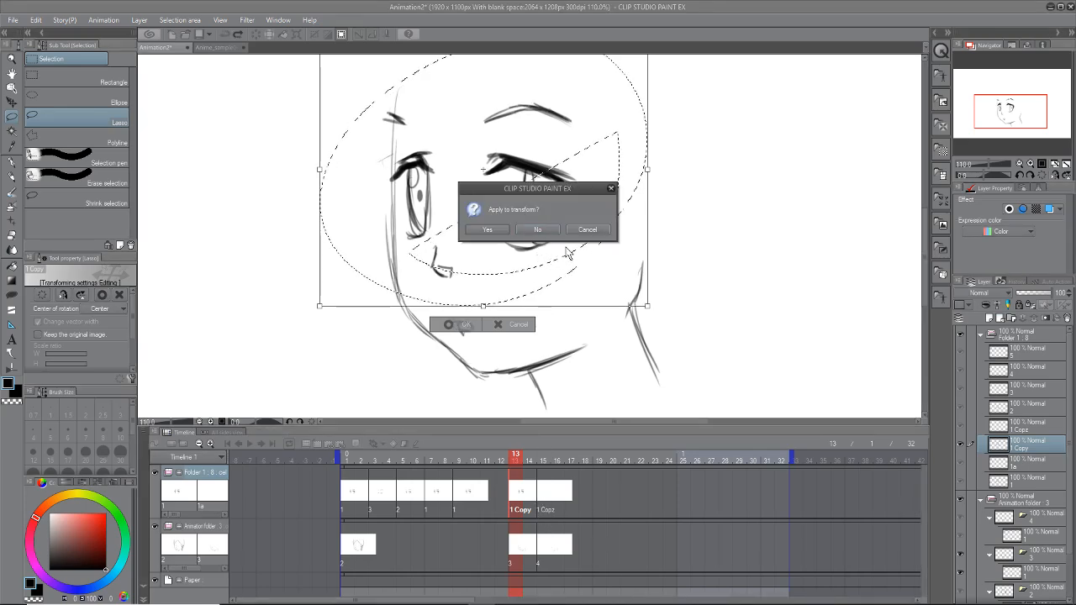
click(543, 234)
key(ctrl+d)
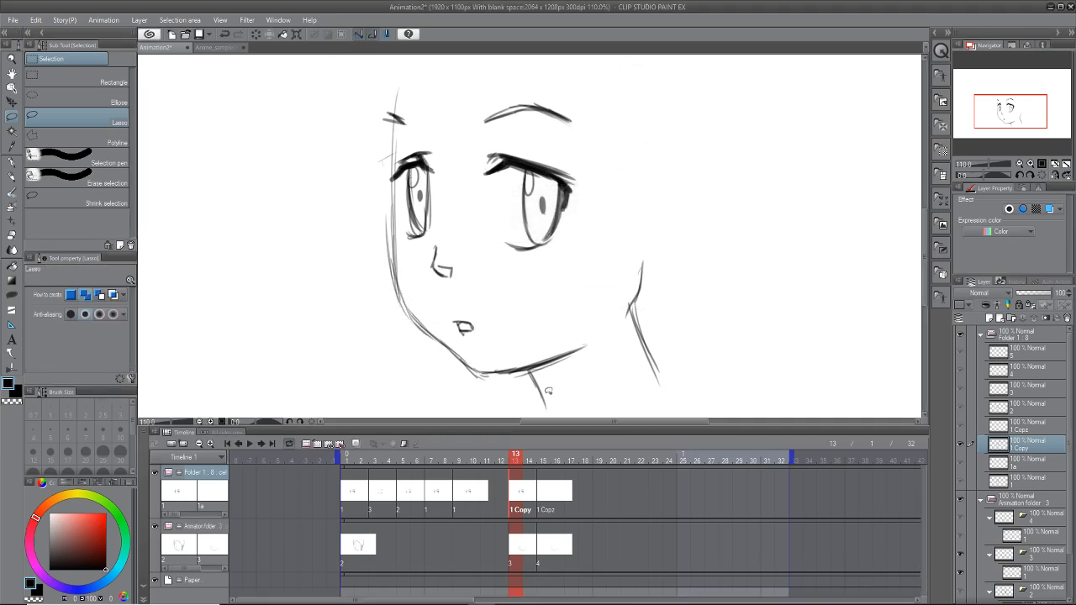
Step: Duplicate the frame 13 eye cel and assign the duplicate, 1 Copy 2, to frame 15 of Folder 1
click(545, 502)
click(516, 501)
click(542, 501)
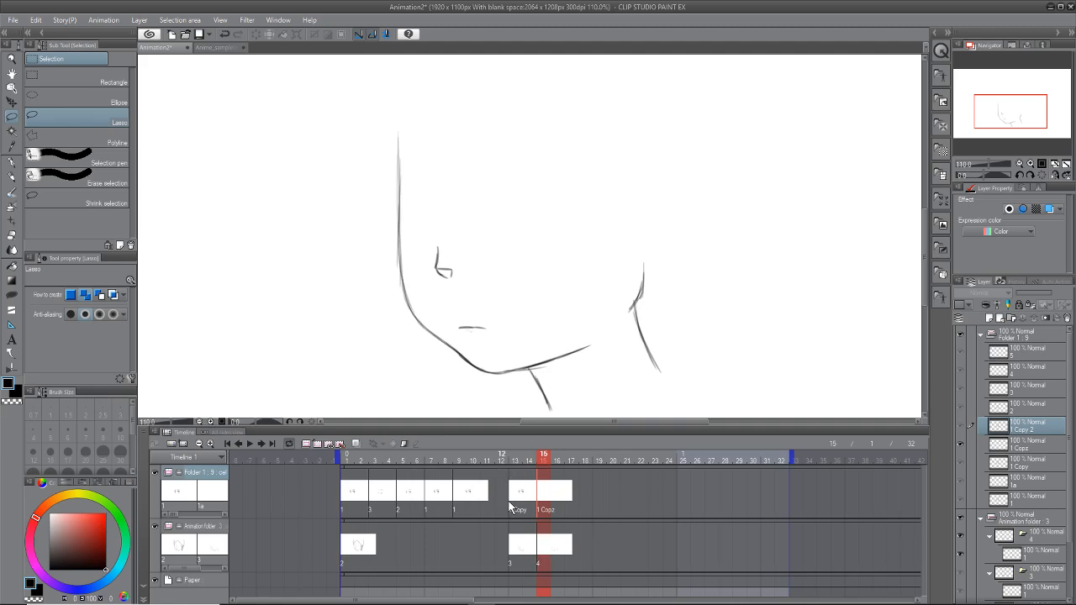
right_click(542, 498)
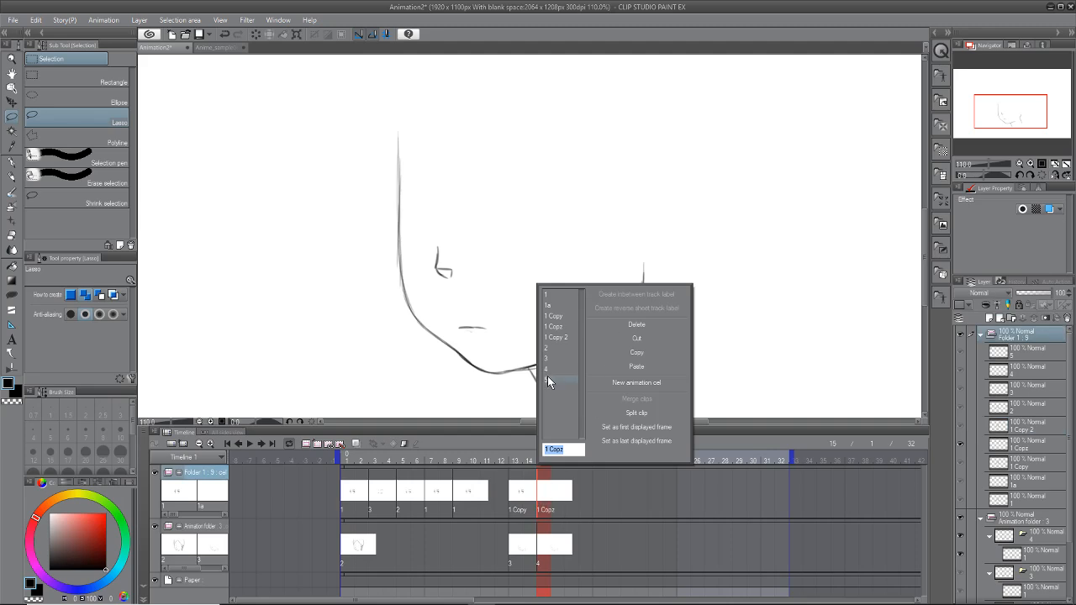
click(553, 332)
click(517, 507)
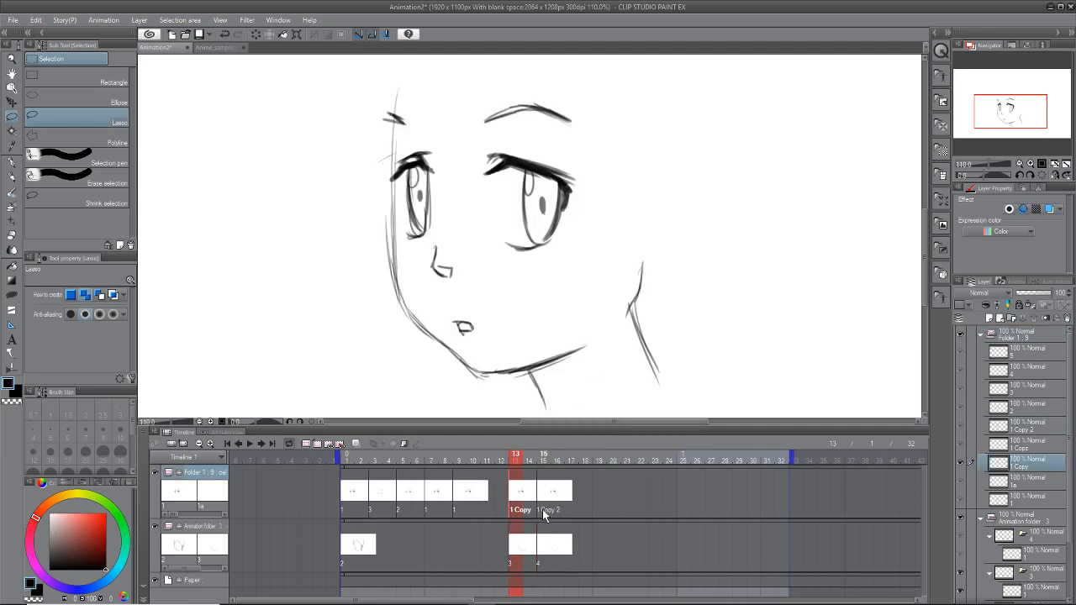
click(544, 508)
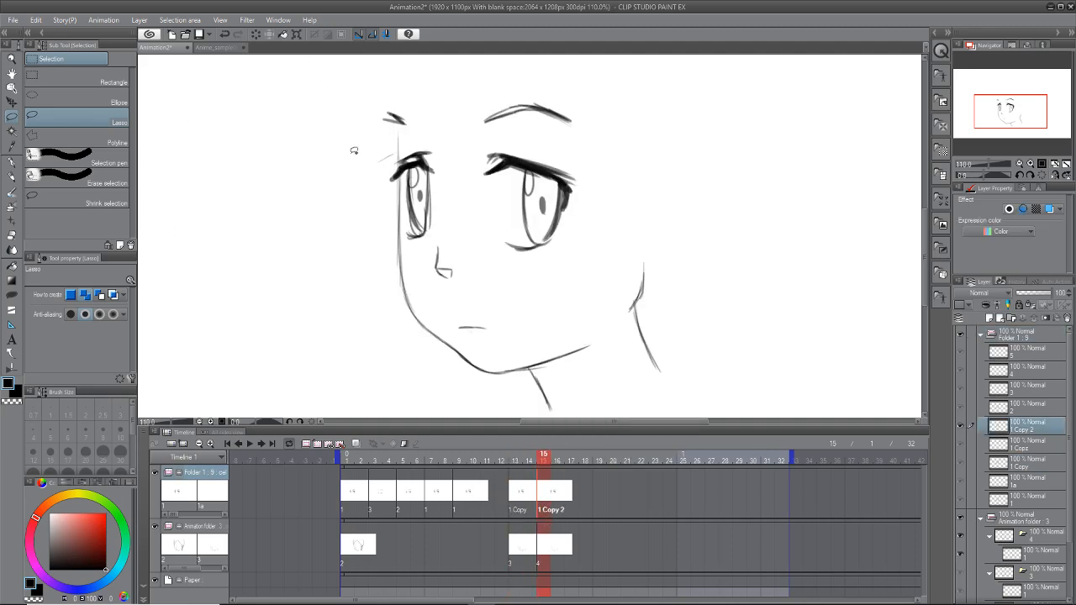
Step: Lasso the eyes and eyebrows on frame 15 and free-transform them slightly inward and down, lowering the two upper corners to fit the turned face
mouse_move(342, 147)
mouse_down()
mouse_move(650, 213)
mouse_move(365, 107)
mouse_move(345, 134)
mouse_up()
click(36, 19)
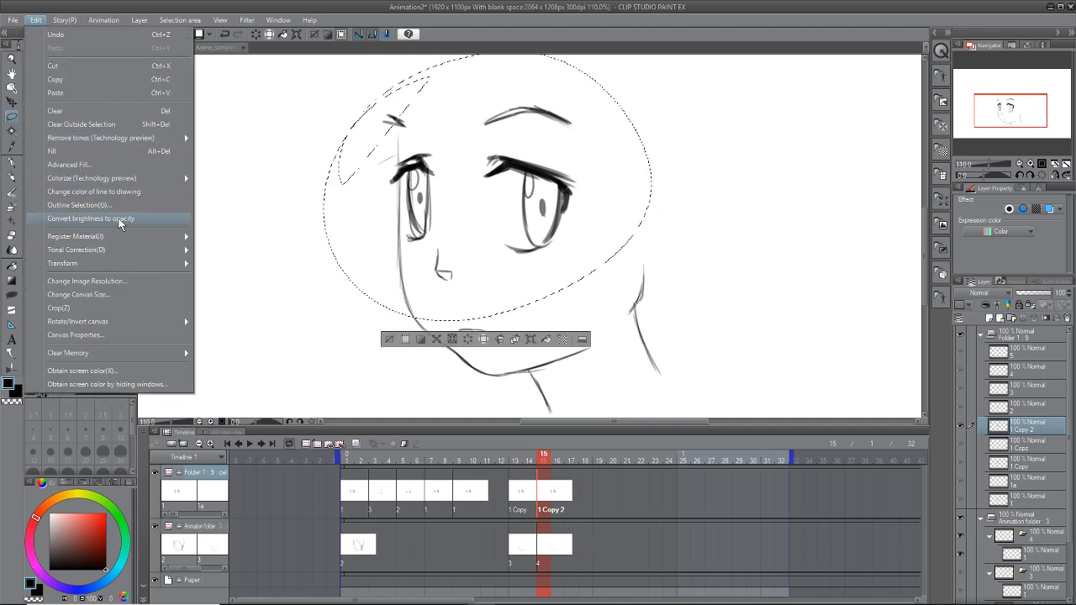
mouse_move(124, 264)
click(278, 281)
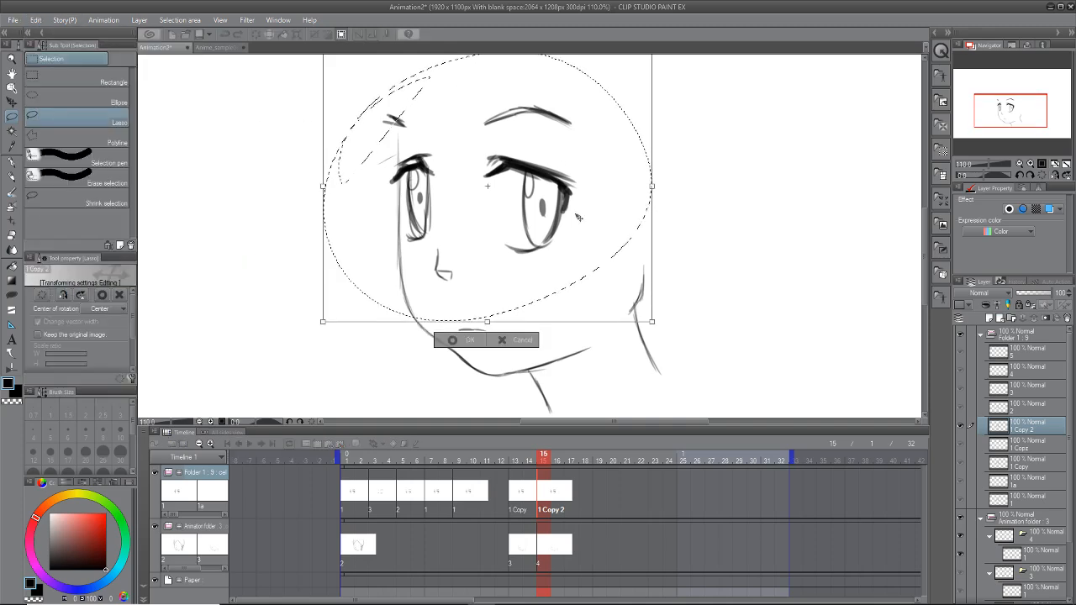
drag(596, 224, 606, 228)
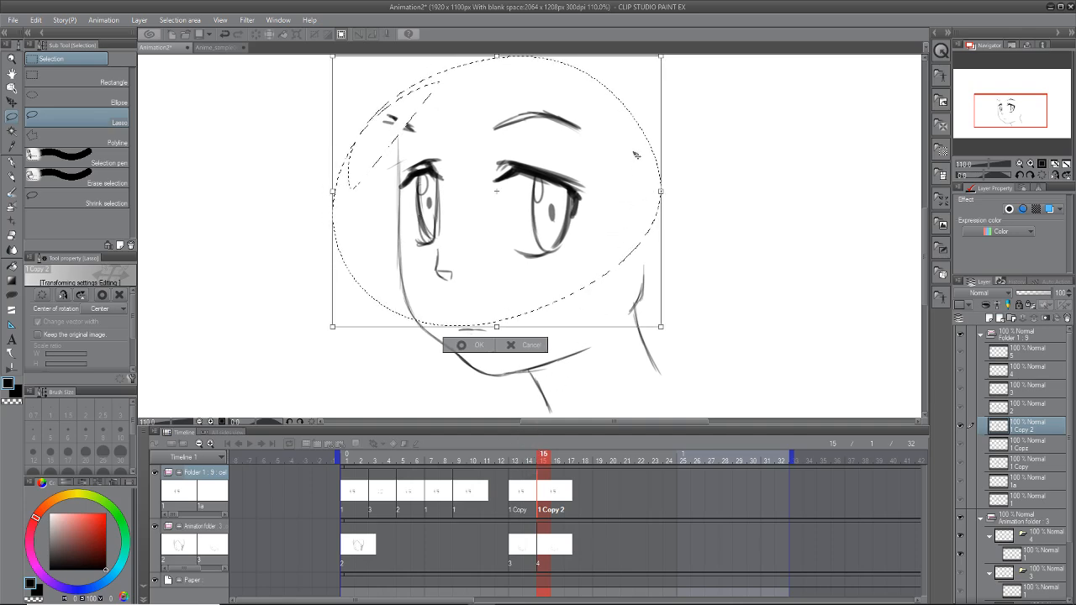
drag(660, 56, 659, 62)
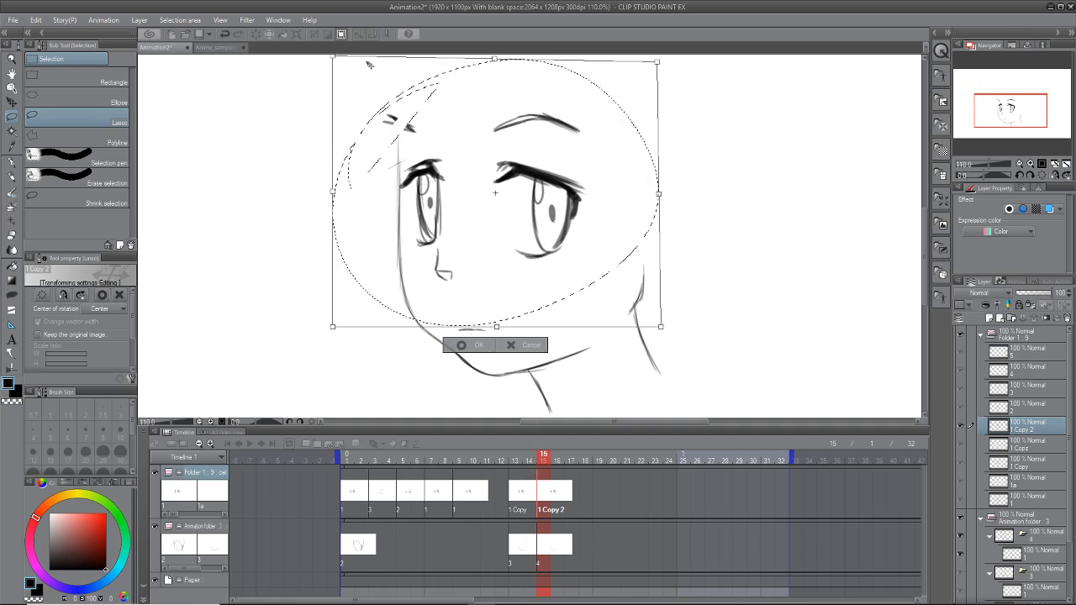
drag(336, 59, 337, 64)
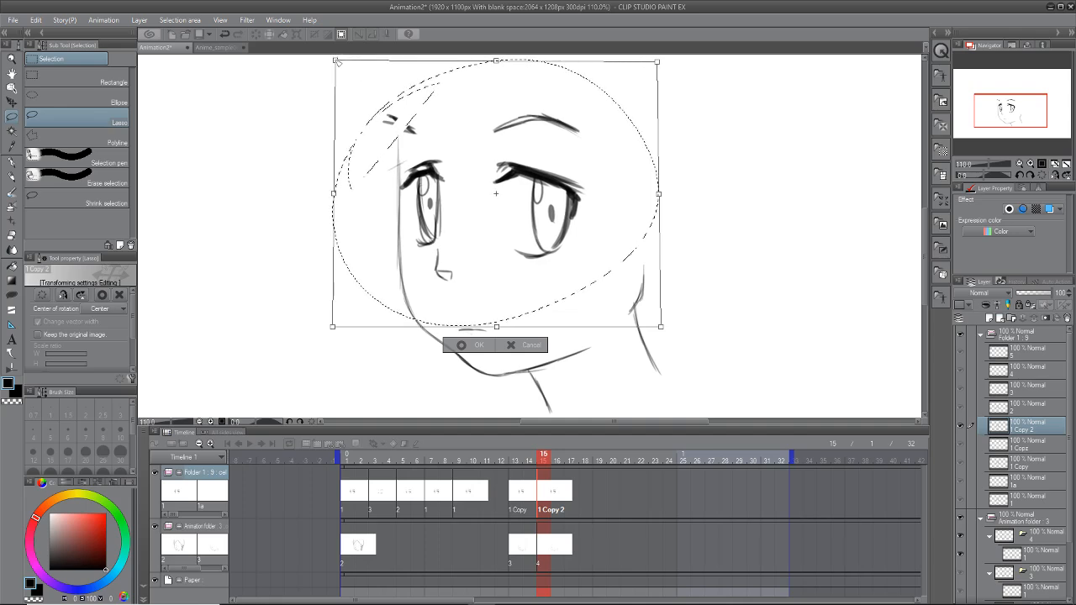
click(462, 344)
click(407, 341)
Step: Redraw the far eyebrow on frame 15 with the Darker pencil and check the motion against the preceding frames
drag(544, 461, 540, 491)
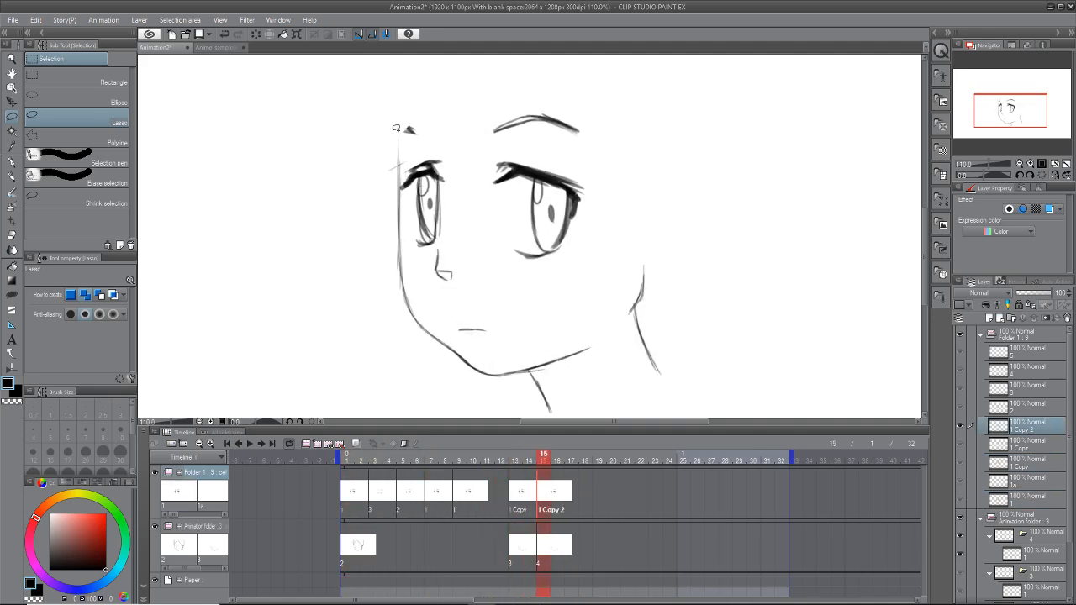
key(p)
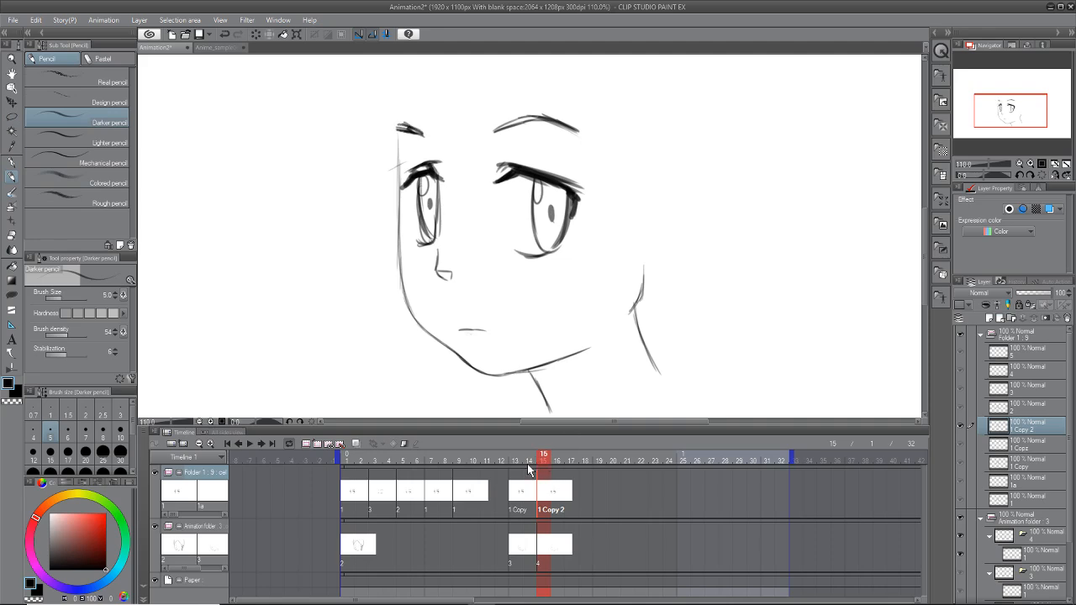
mouse_move(539, 469)
mouse_down()
mouse_move(355, 471)
mouse_move(543, 471)
mouse_move(345, 499)
mouse_move(615, 470)
mouse_move(361, 498)
mouse_move(580, 470)
mouse_move(577, 480)
mouse_move(393, 501)
mouse_move(571, 483)
mouse_move(370, 497)
mouse_move(555, 490)
mouse_move(373, 498)
mouse_move(562, 480)
mouse_move(438, 499)
mouse_move(348, 496)
mouse_move(564, 499)
mouse_move(533, 497)
mouse_move(543, 502)
mouse_up()
Step: Redraw the nose on face cel 4 at frame 15, using onion skin to compare it with the earlier drawings
click(545, 550)
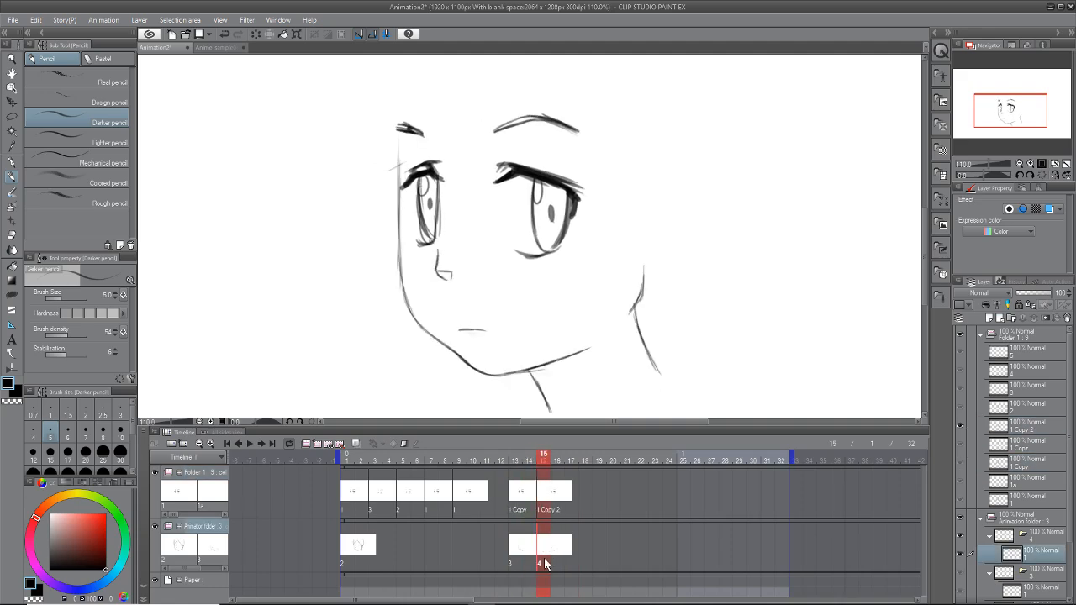
key(ctrl+z)
click(393, 443)
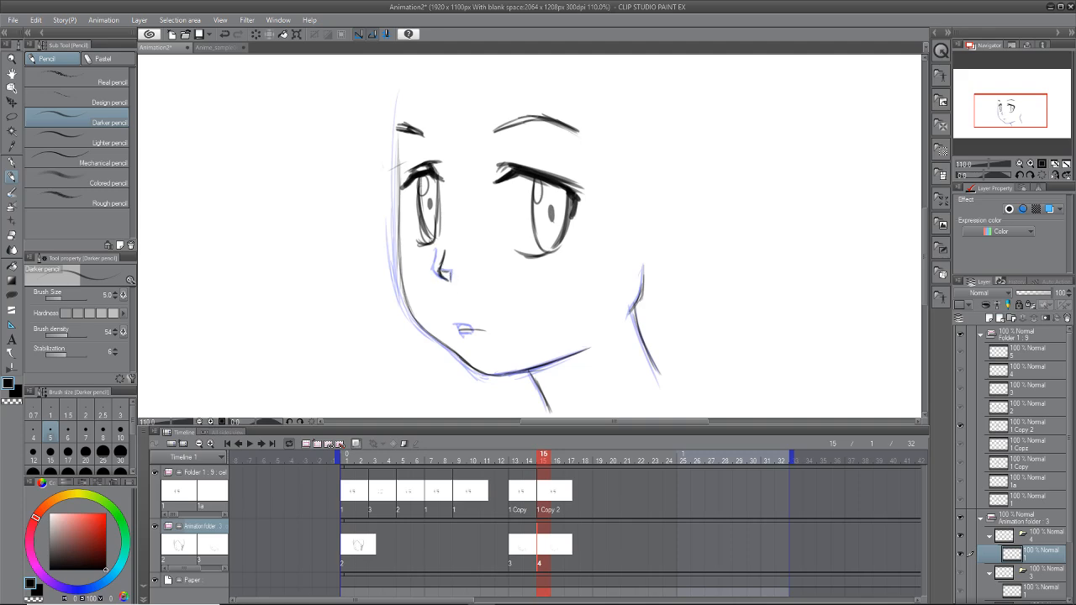
key(ctrl+z)
key(ctrl+z)
drag(543, 460, 451, 495)
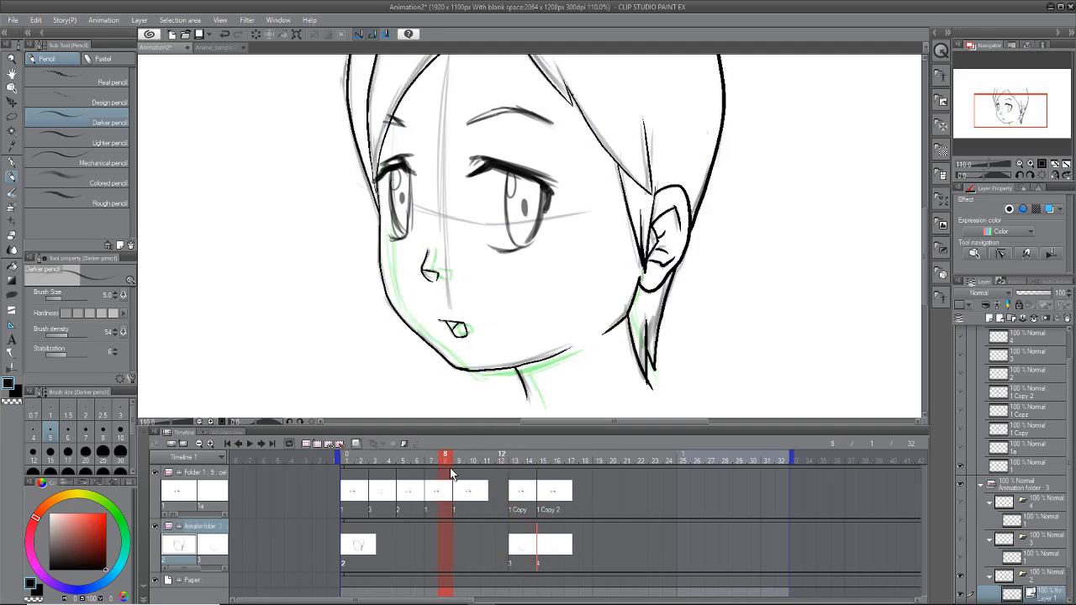
mouse_move(446, 455)
mouse_down()
mouse_move(544, 467)
mouse_move(492, 482)
mouse_move(551, 483)
mouse_move(485, 493)
mouse_move(541, 494)
mouse_up()
click(354, 443)
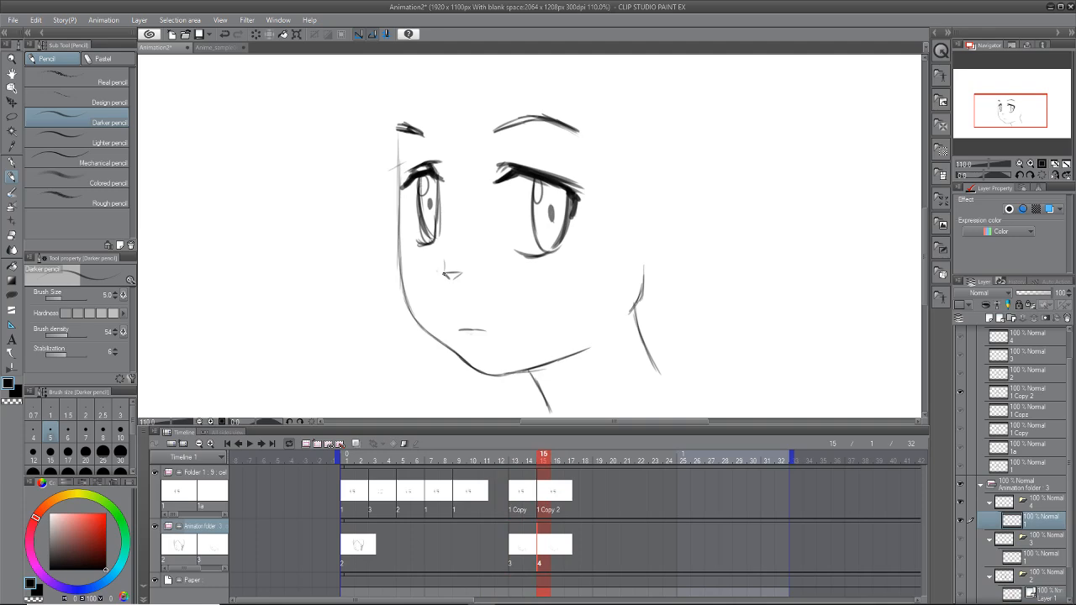
Step: Review the head-turn animation from frame 1 with the whole canvas in view
mouse_move(535, 462)
mouse_down()
mouse_move(498, 469)
mouse_move(545, 469)
mouse_move(318, 509)
mouse_move(602, 480)
mouse_move(392, 500)
mouse_move(578, 481)
mouse_move(293, 518)
mouse_move(260, 536)
mouse_up()
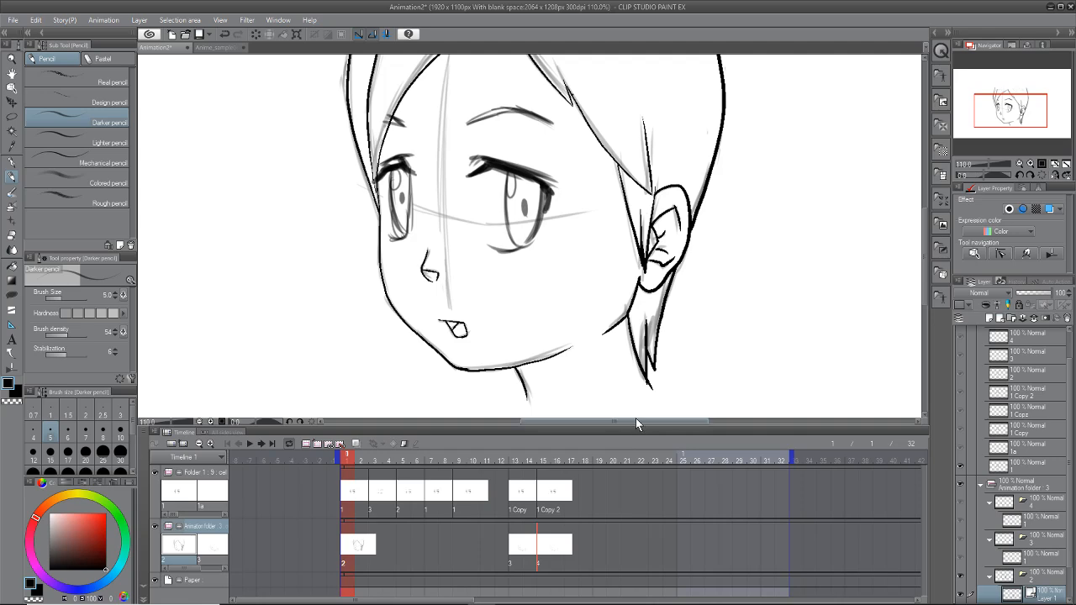
mouse_move(636, 420)
mouse_down()
mouse_move(581, 420)
mouse_move(633, 422)
mouse_up()
key(ctrl+0)
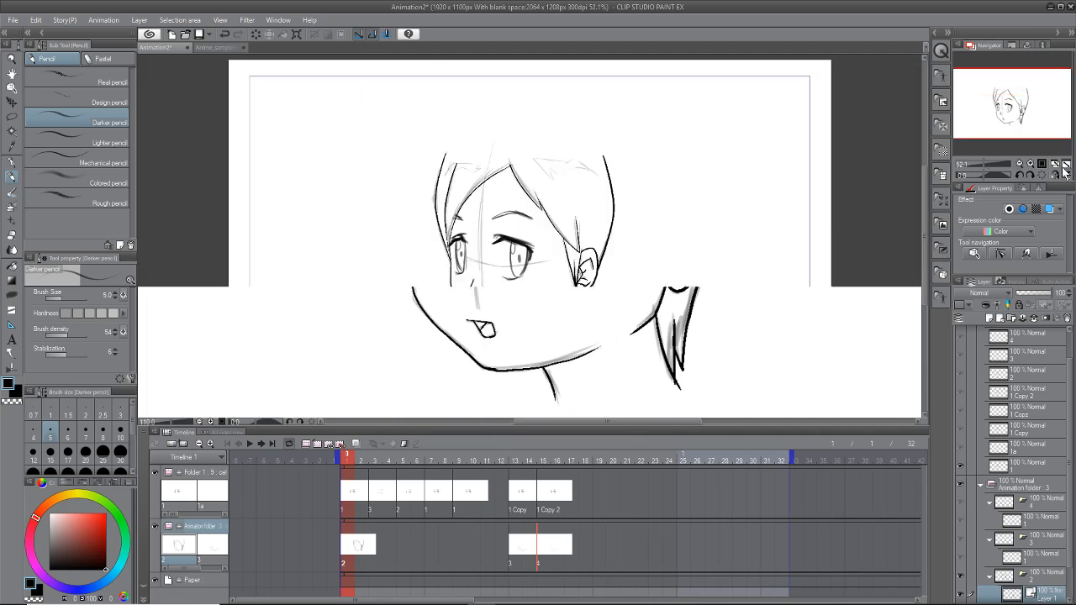
mouse_move(344, 458)
mouse_down()
mouse_move(576, 462)
mouse_move(340, 481)
mouse_move(544, 473)
mouse_move(318, 510)
mouse_move(350, 465)
mouse_move(587, 468)
mouse_move(577, 478)
mouse_move(359, 496)
mouse_move(587, 479)
mouse_move(287, 553)
mouse_up()
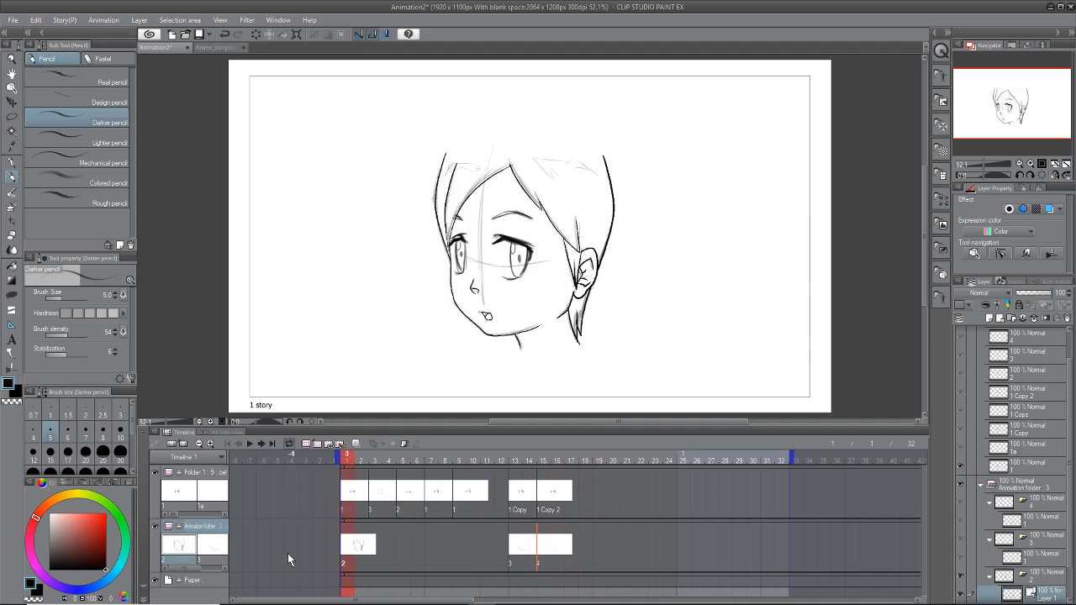
Step: Create a new 1920 x 1100 px animation document at 300 dpi
click(14, 20)
click(30, 37)
click(694, 58)
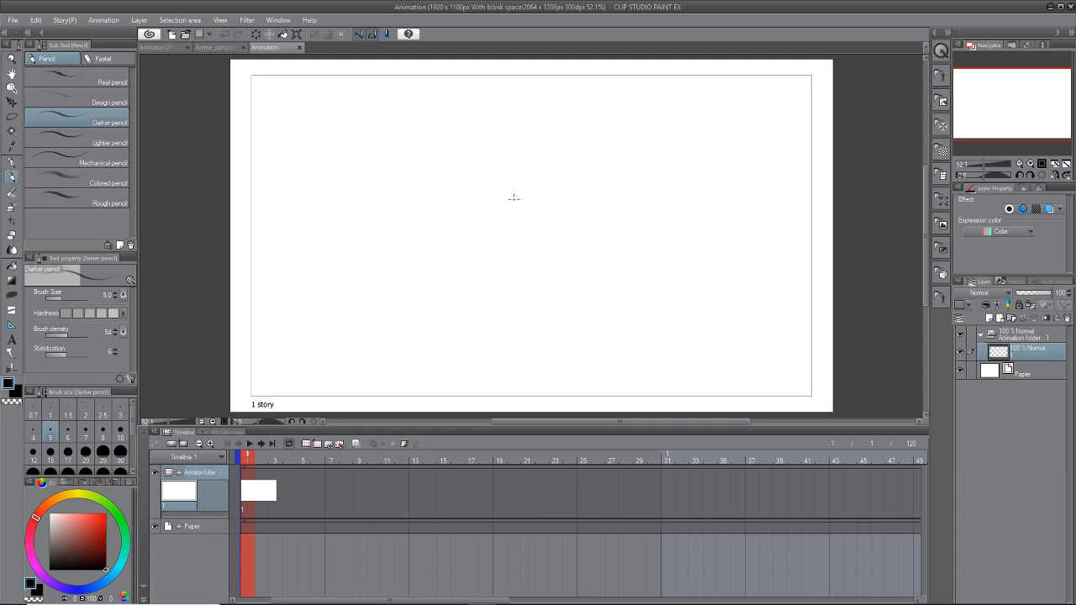
scroll(514, 198, up, 2)
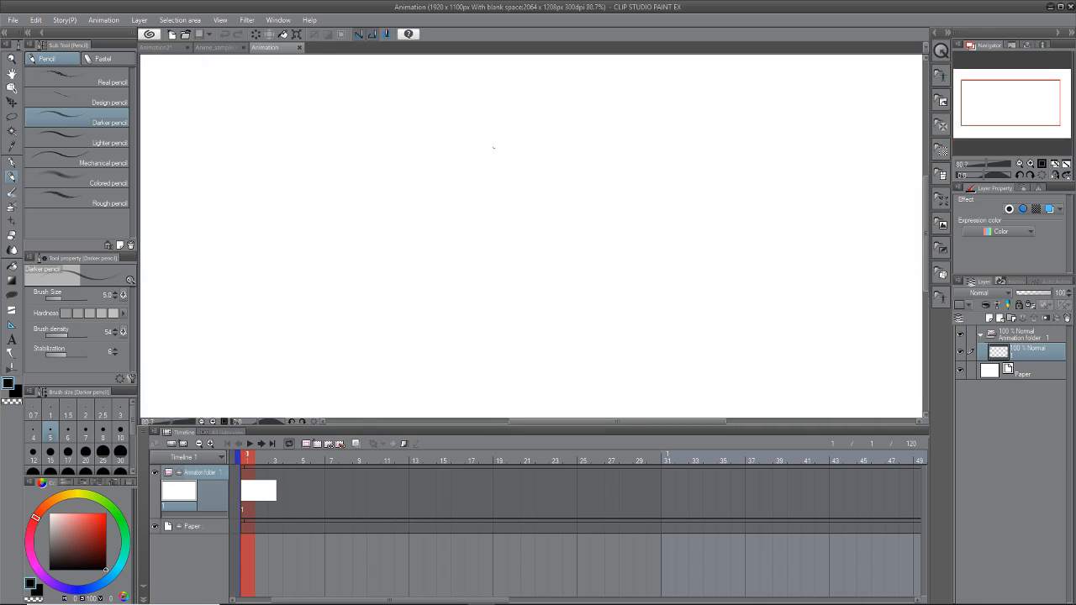
mouse_move(493, 148)
mouse_down()
mouse_move(495, 276)
mouse_move(496, 165)
mouse_up()
mouse_move(431, 252)
mouse_down()
mouse_move(497, 269)
mouse_move(582, 257)
mouse_up()
mouse_move(464, 147)
mouse_down()
mouse_move(561, 150)
mouse_move(599, 210)
mouse_move(428, 190)
mouse_move(422, 242)
mouse_up()
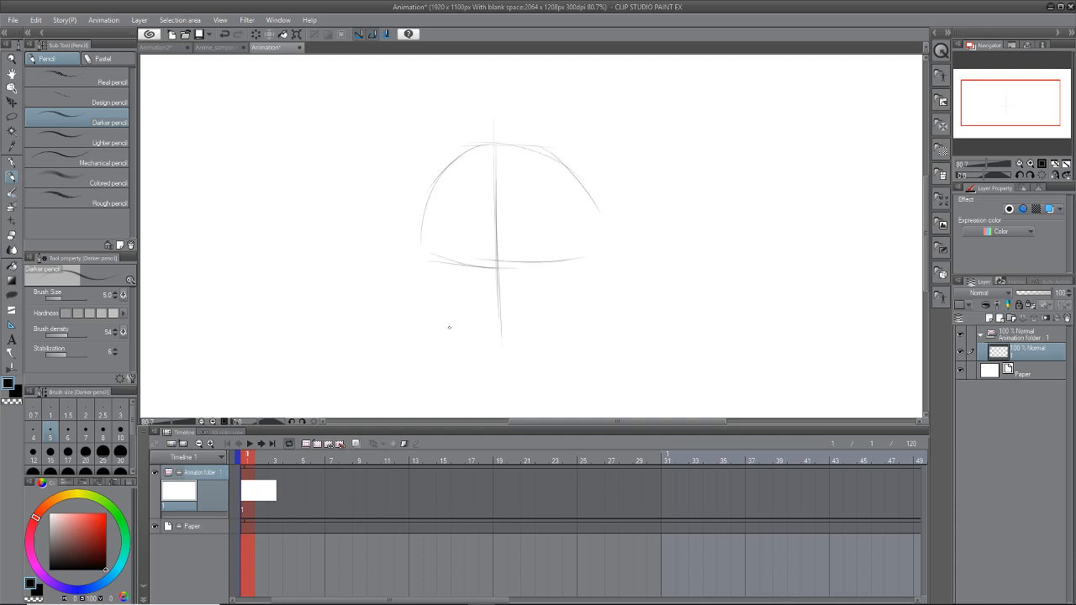
mouse_move(529, 126)
mouse_down()
mouse_move(454, 220)
mouse_move(536, 88)
mouse_move(425, 202)
mouse_move(475, 266)
mouse_up()
drag(496, 221, 501, 338)
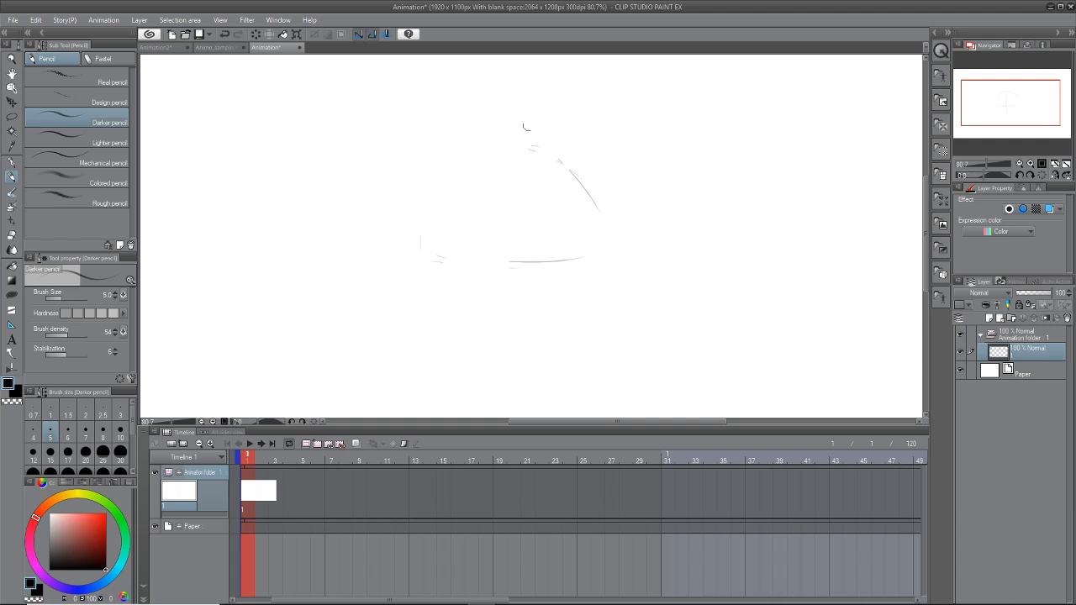
mouse_move(534, 278)
mouse_down()
mouse_move(552, 106)
mouse_move(618, 204)
mouse_move(556, 151)
mouse_move(599, 246)
mouse_up()
Step: Draw a solid black dot near the middle of the canvas with the G-pen at brush size 21.1
drag(497, 275, 495, 277)
key(p)
drag(63, 295, 66, 295)
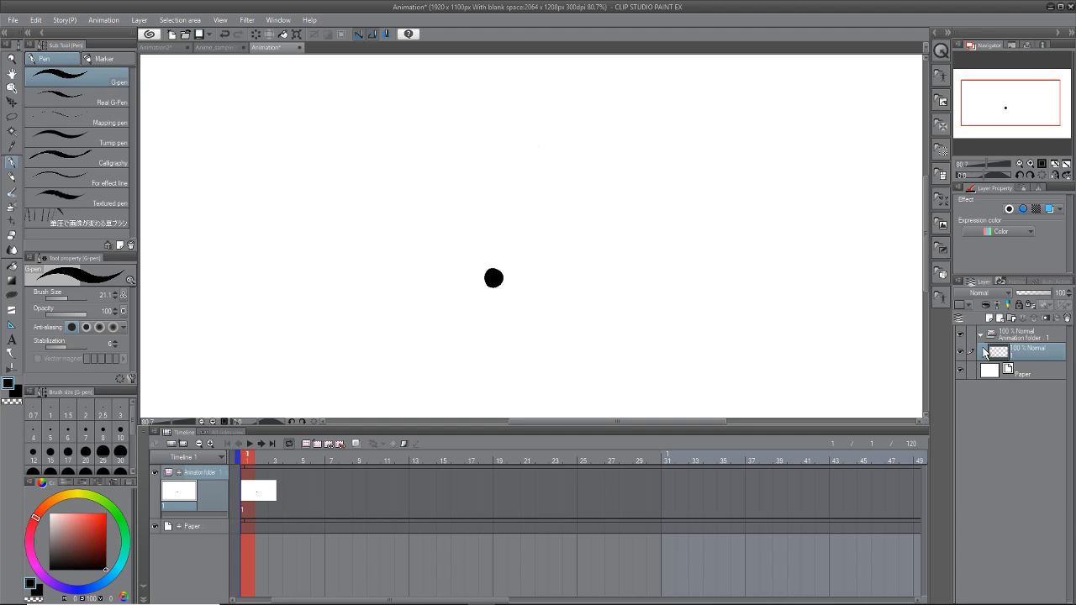
Step: Add a second animation folder above the dot's folder and create its first cel on frame 1
click(989, 320)
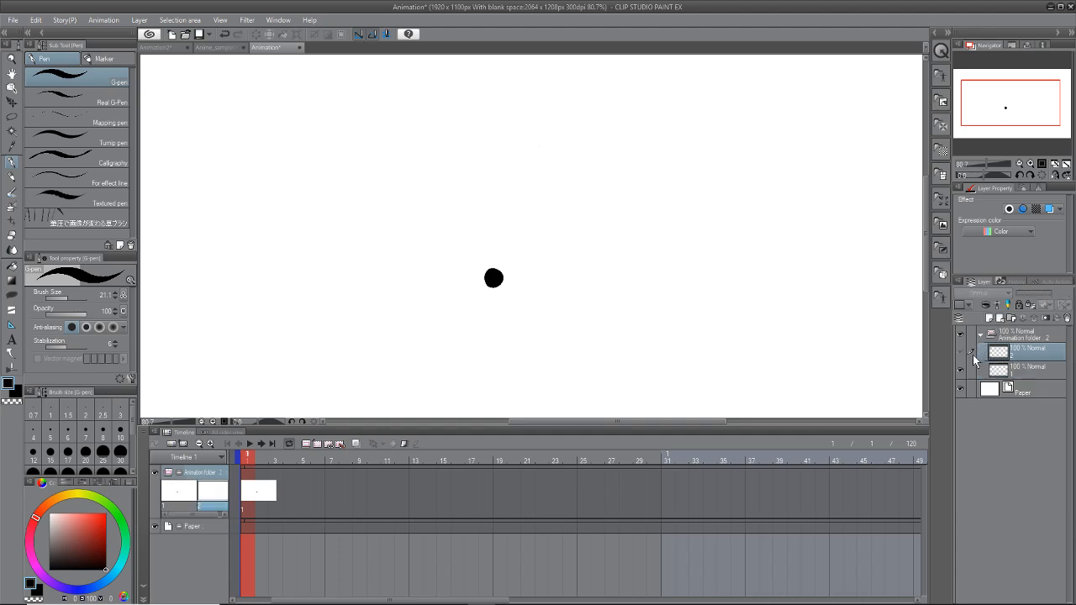
key(ctrl+z)
click(306, 444)
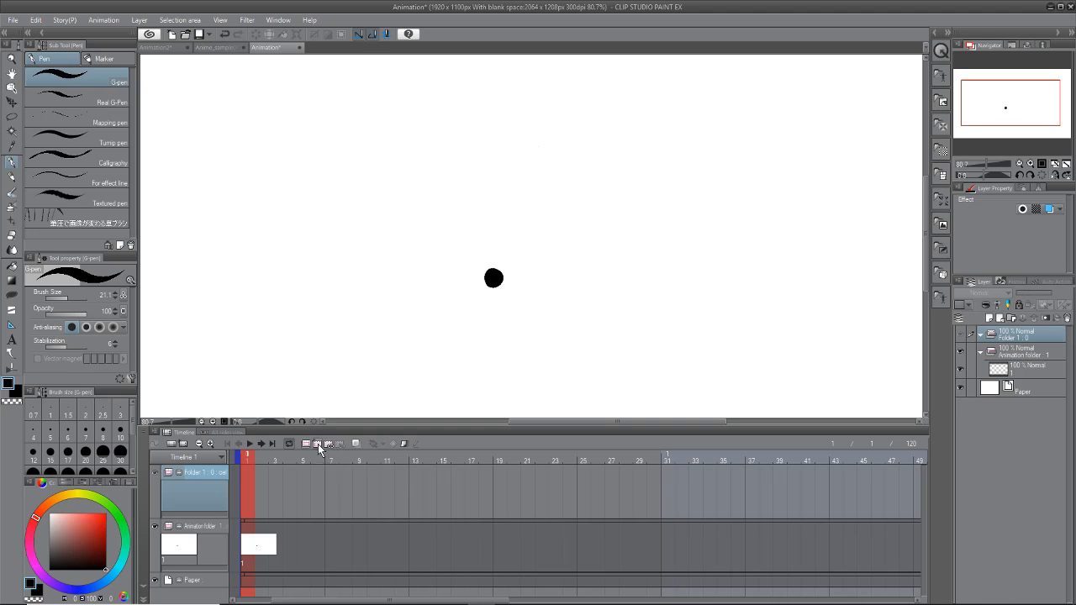
click(317, 444)
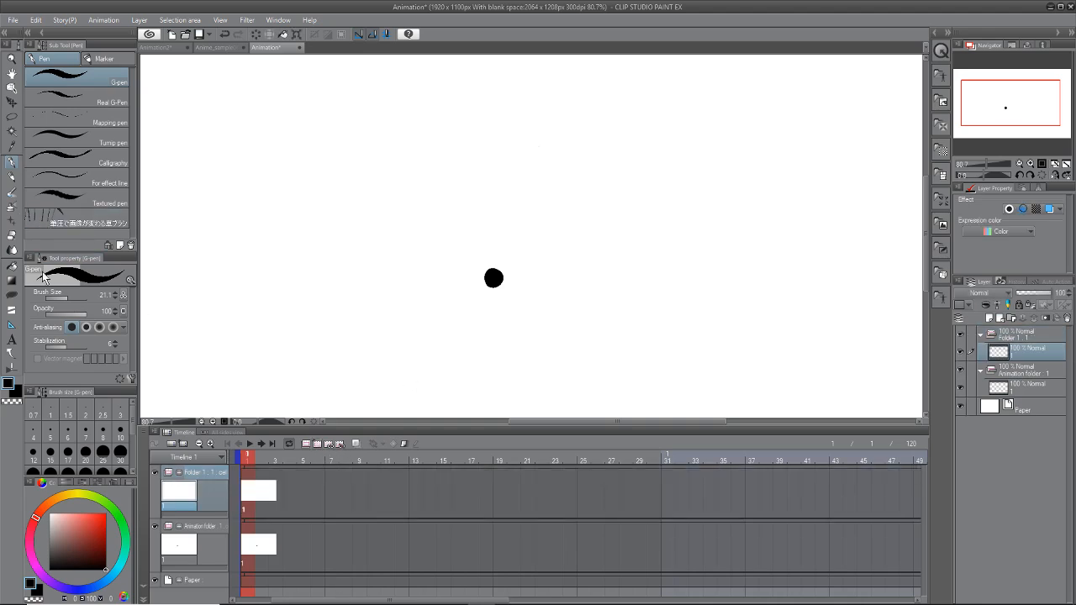
Step: Draw a curved line rising from the dot on the new cel with the G-pen at brush size 7.2
click(61, 296)
click(63, 296)
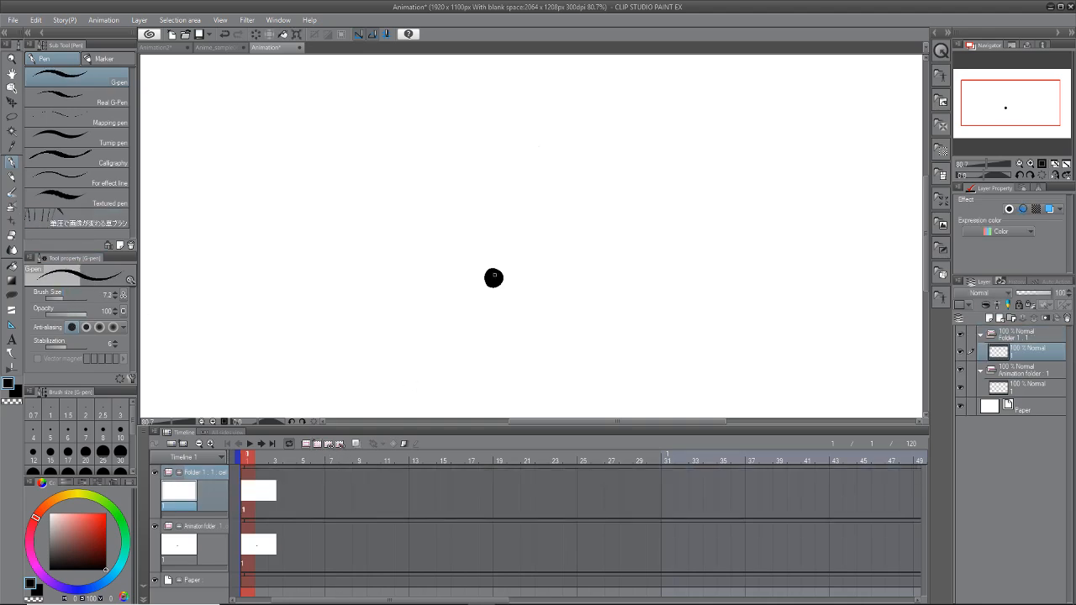
drag(493, 278, 475, 136)
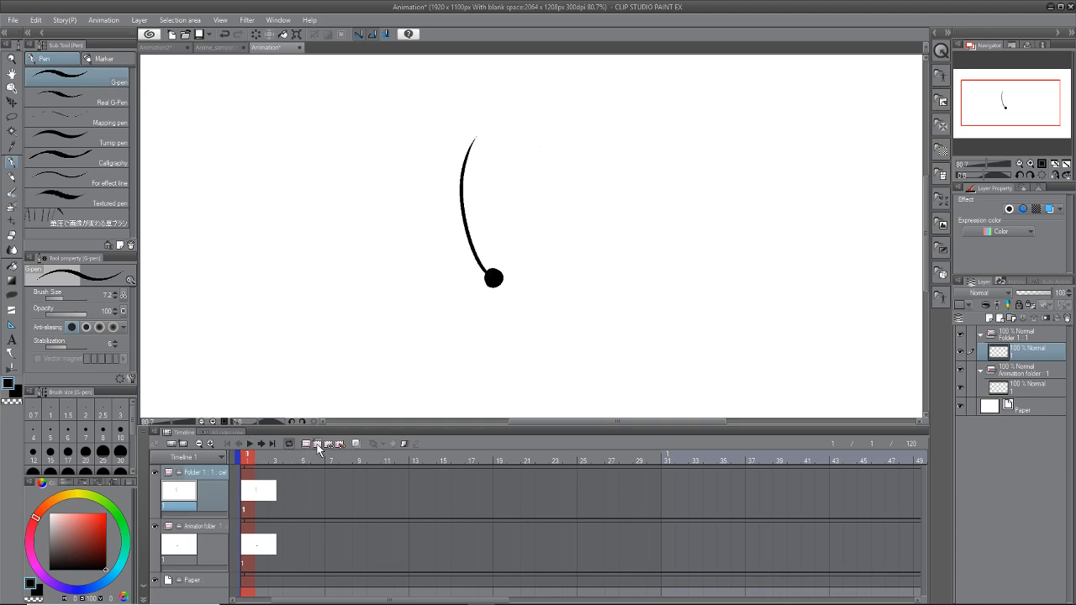
Step: Add a second cel at frame 2 of the upper animation folder and turn on onion skin
click(317, 444)
click(356, 444)
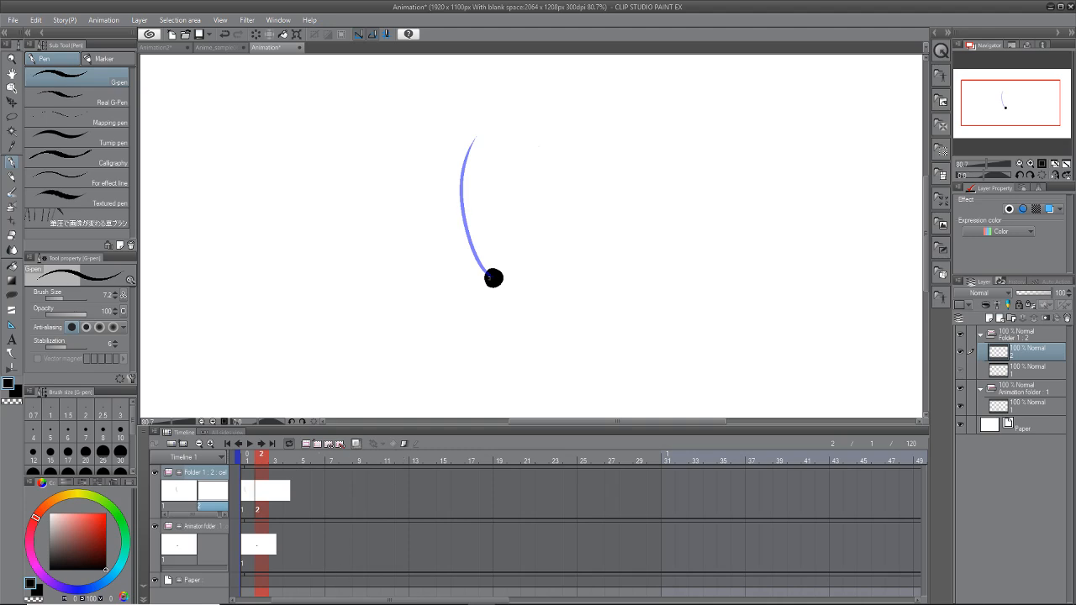
Step: Draw the line swung farther left on cel 2, and lower still on a new third cel at frame 3
mouse_move(488, 277)
mouse_down()
mouse_move(446, 240)
mouse_move(420, 132)
mouse_up()
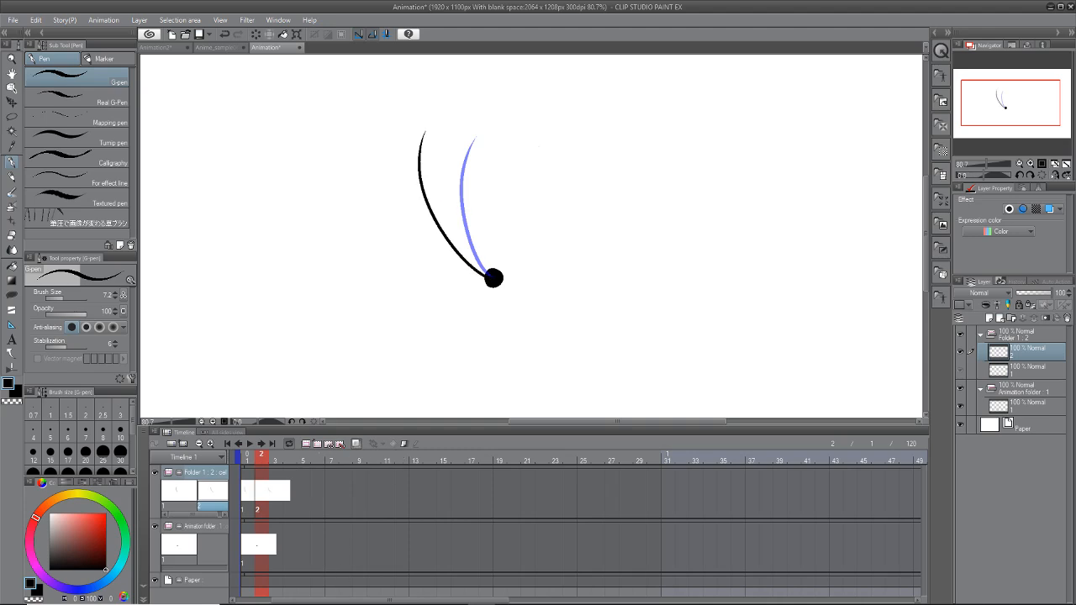
click(317, 444)
drag(487, 277, 395, 176)
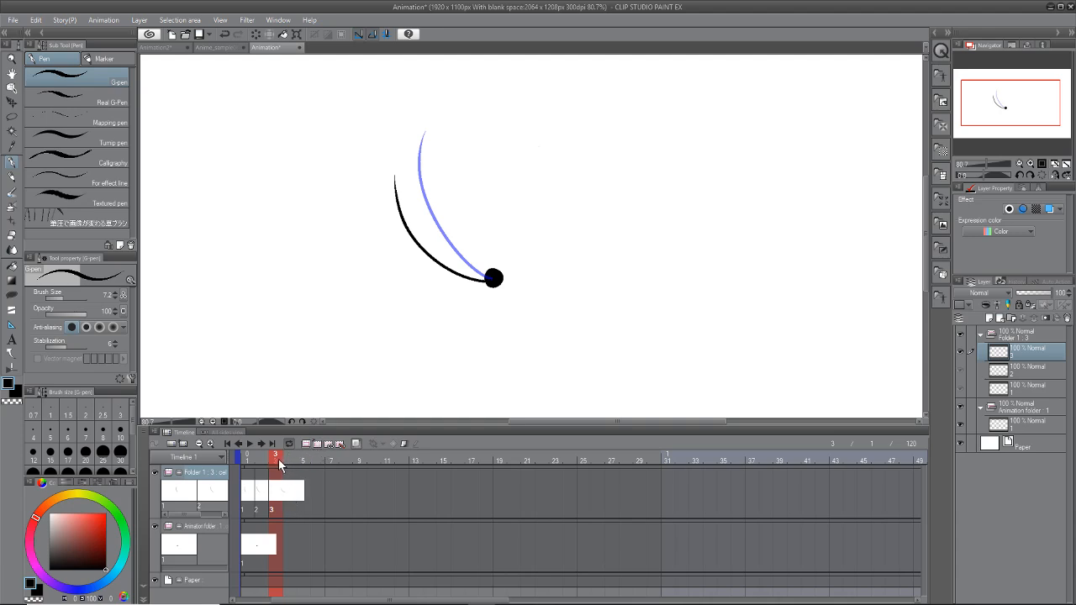
Step: Add cels at frames 4 and 5 and draw the line extending left from the dot, nearly flat on cel 4 and slightly arched on cel 5
drag(253, 463, 289, 474)
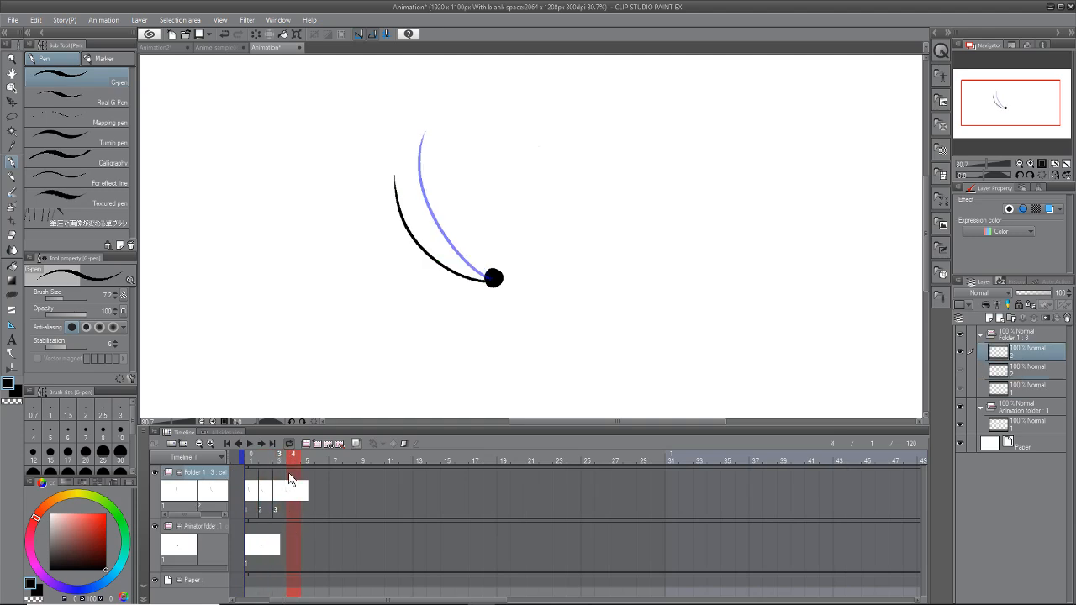
click(317, 443)
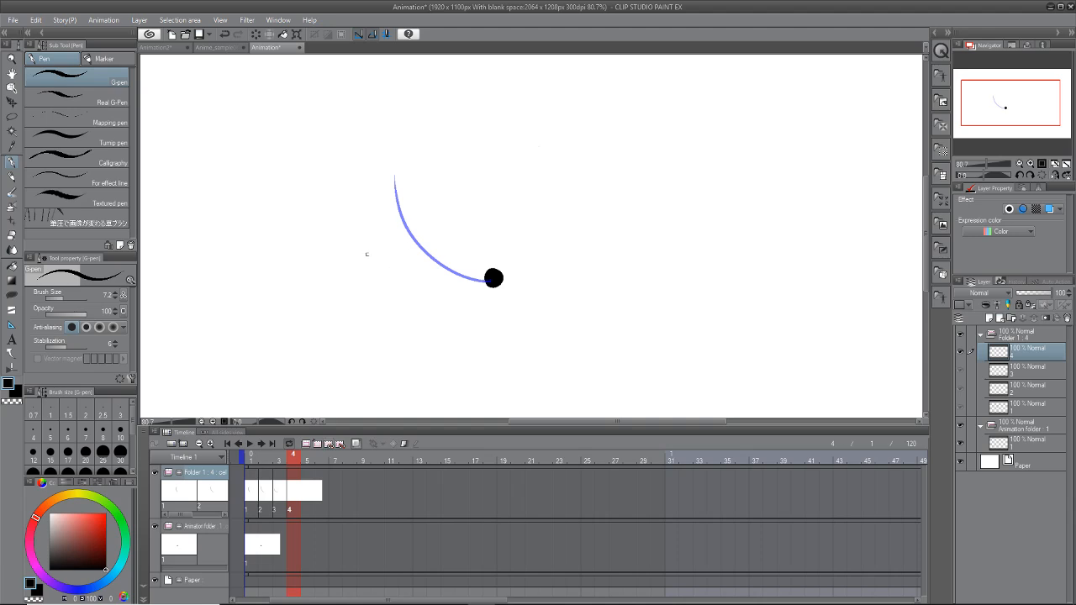
drag(365, 248, 489, 279)
drag(296, 461, 309, 488)
click(316, 444)
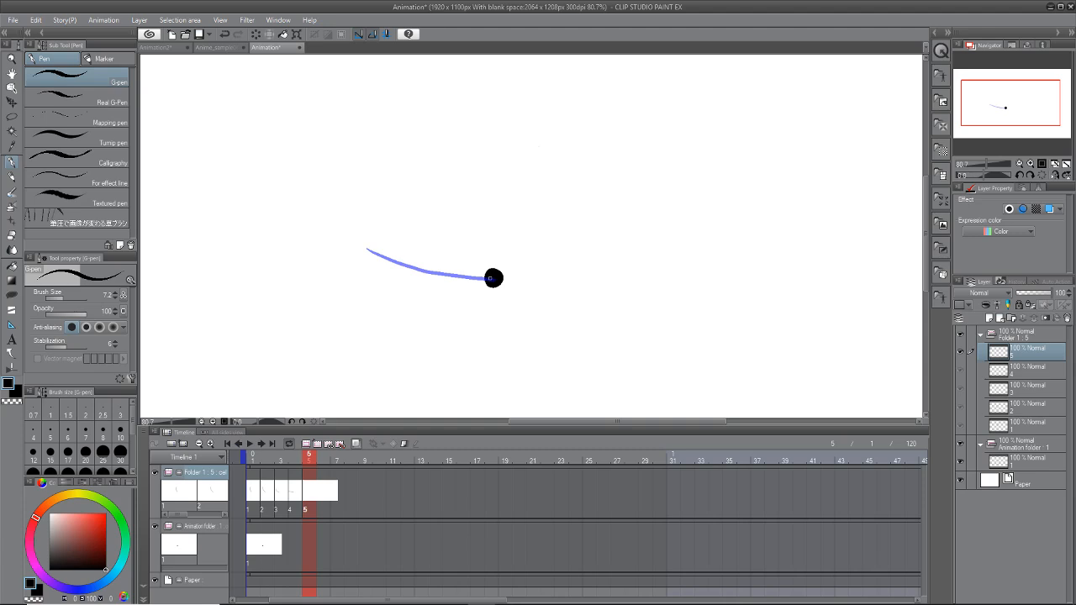
drag(490, 279, 356, 243)
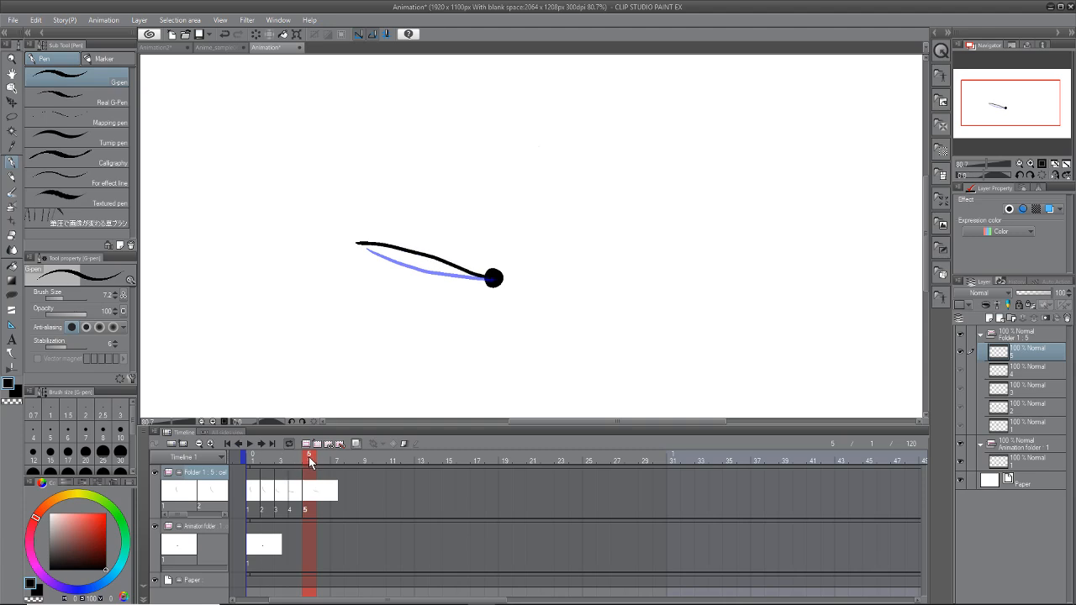
Step: Add a cel at frame 6, turn onion skin back on, and draw the left-reaching line with its tip curling down
drag(306, 475, 313, 496)
drag(318, 458, 326, 486)
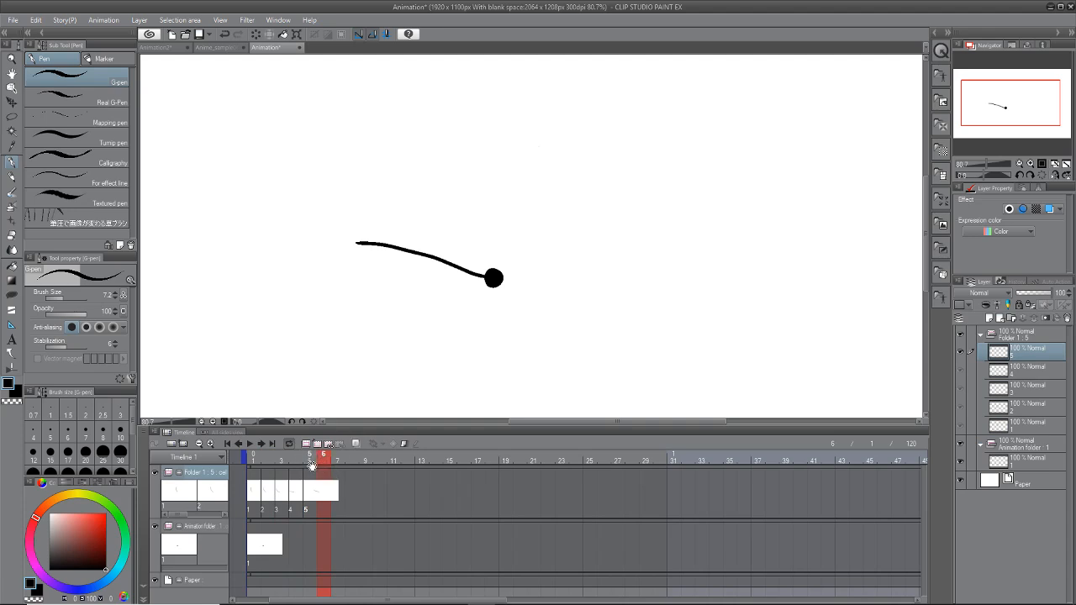
click(318, 445)
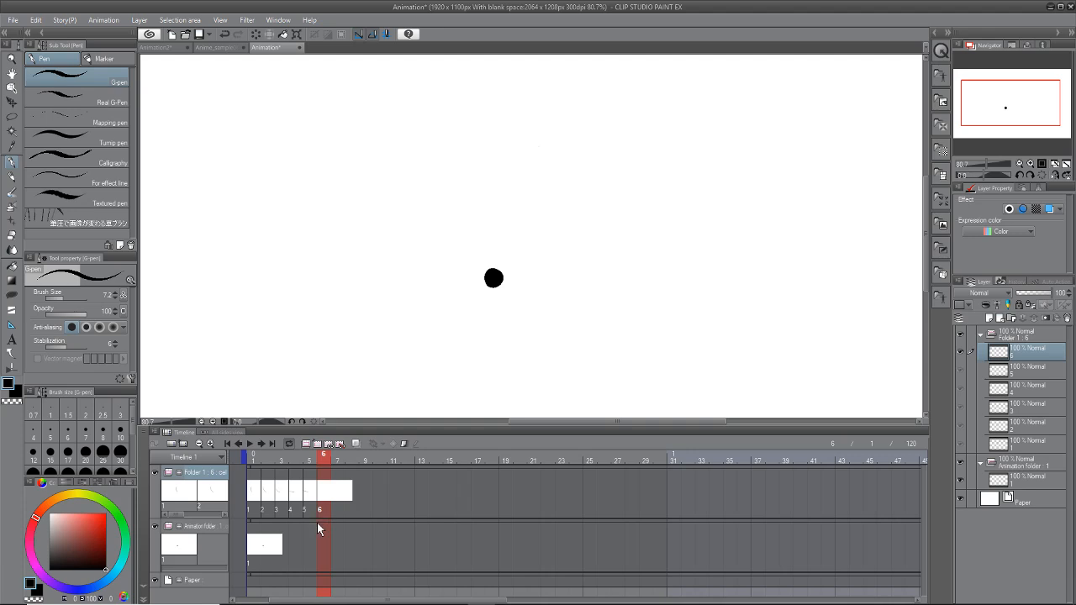
click(356, 443)
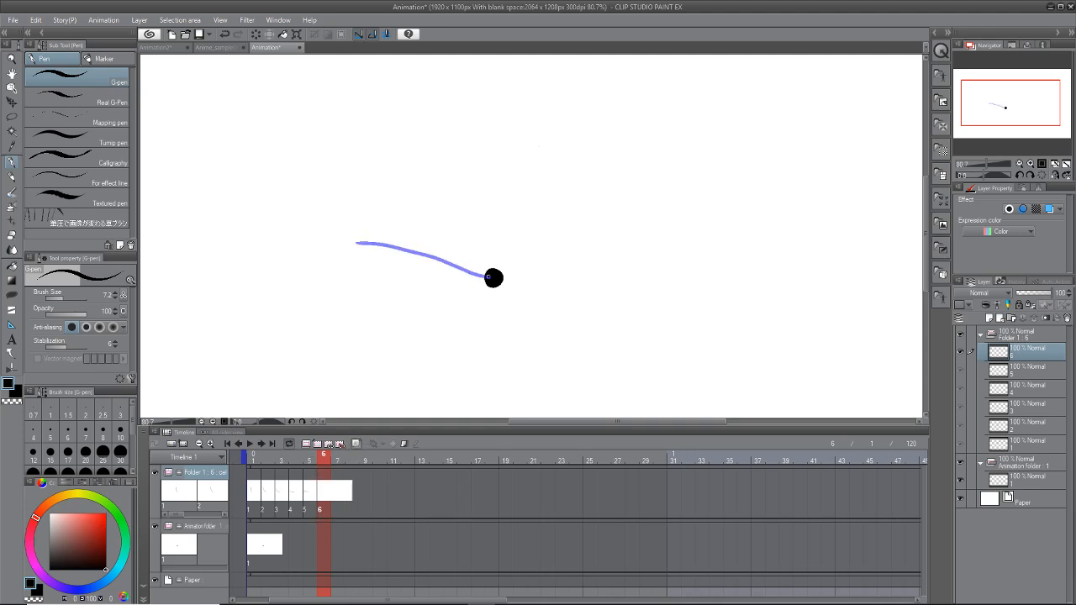
mouse_move(487, 277)
mouse_down()
mouse_move(406, 244)
mouse_move(350, 256)
mouse_up()
Step: Add cels at frames 7 and 8 and draw the arched line rising progressively upward from its low position left of the dot
mouse_move(323, 454)
mouse_down()
mouse_move(238, 478)
mouse_move(347, 492)
mouse_up()
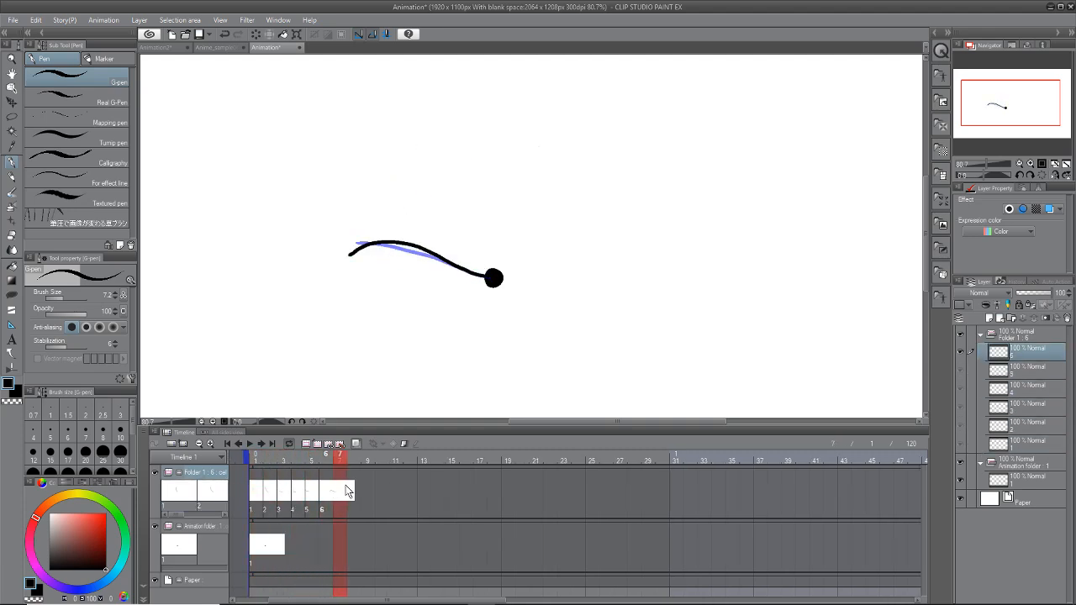
click(340, 444)
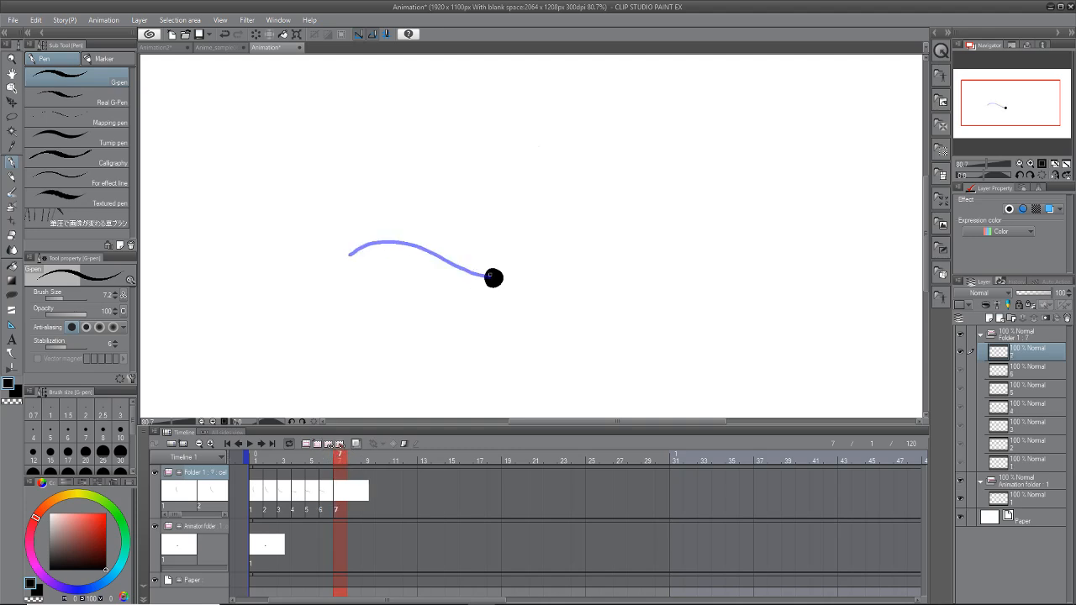
mouse_move(493, 277)
mouse_down()
mouse_move(434, 228)
mouse_move(383, 229)
mouse_up()
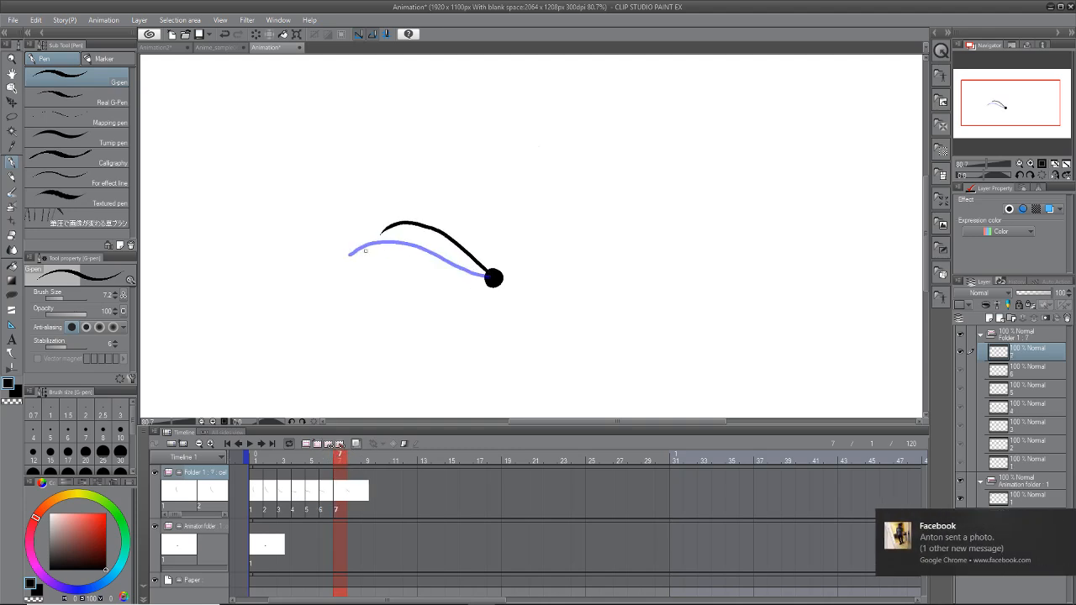
click(317, 444)
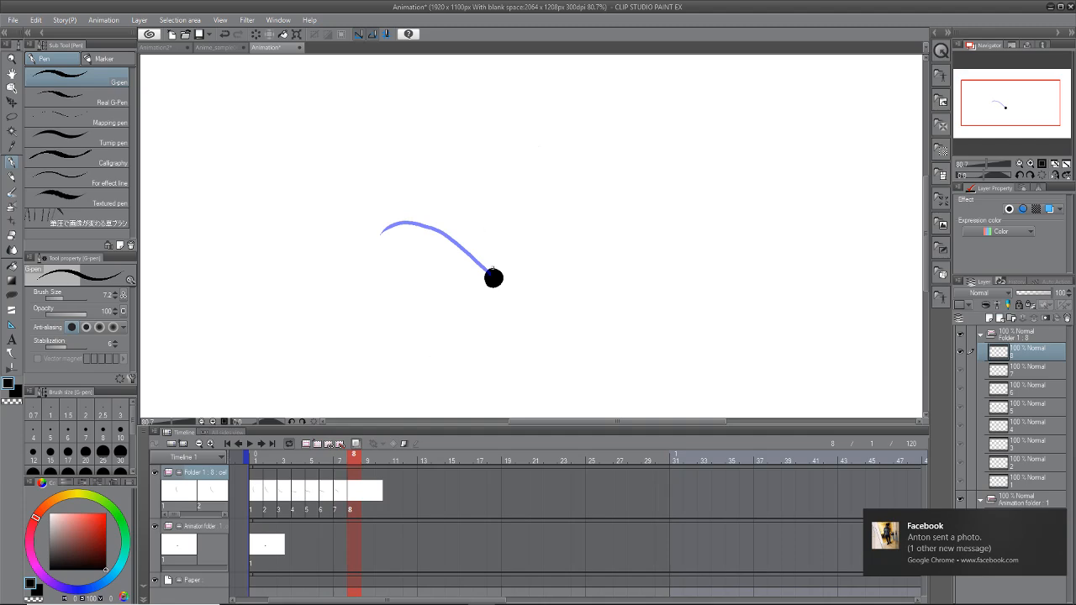
mouse_move(494, 277)
mouse_down()
mouse_move(491, 249)
mouse_move(412, 174)
mouse_up()
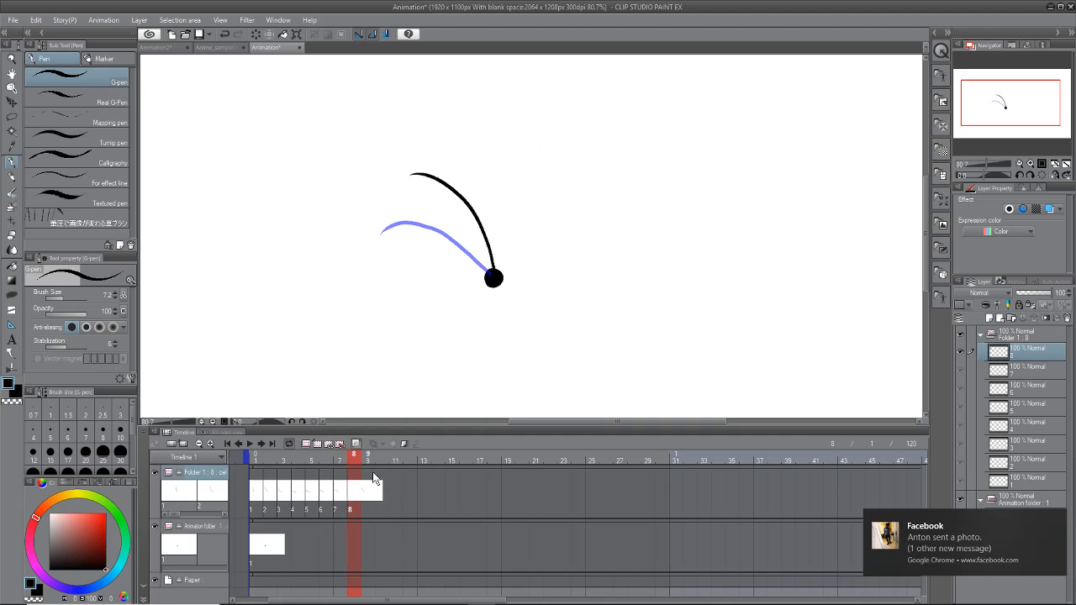
Step: Add cels at frames 9 to 12 and draw the line on cels 9 to 11 swinging from upright down to the right
click(317, 444)
mouse_move(494, 278)
mouse_down()
mouse_move(515, 238)
mouse_move(498, 177)
mouse_up()
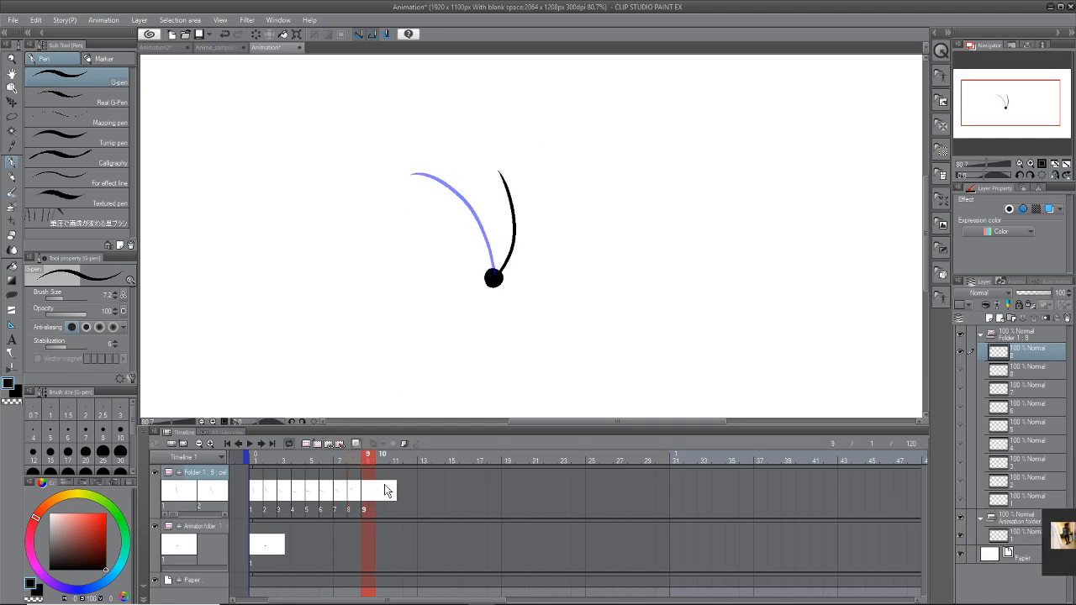
click(317, 444)
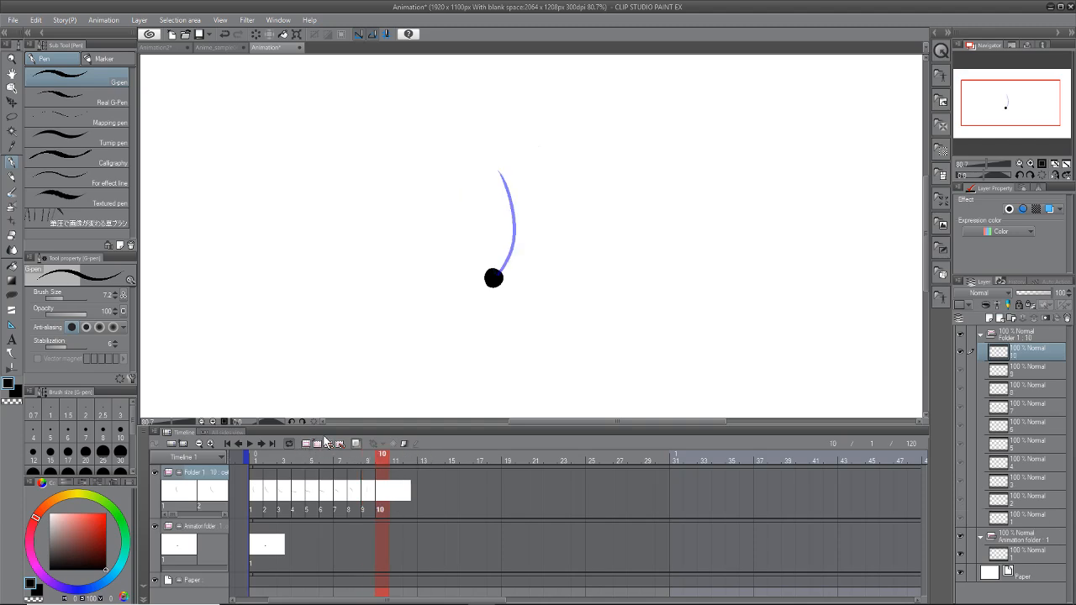
mouse_move(498, 277)
mouse_down()
mouse_move(522, 267)
mouse_move(561, 190)
mouse_up()
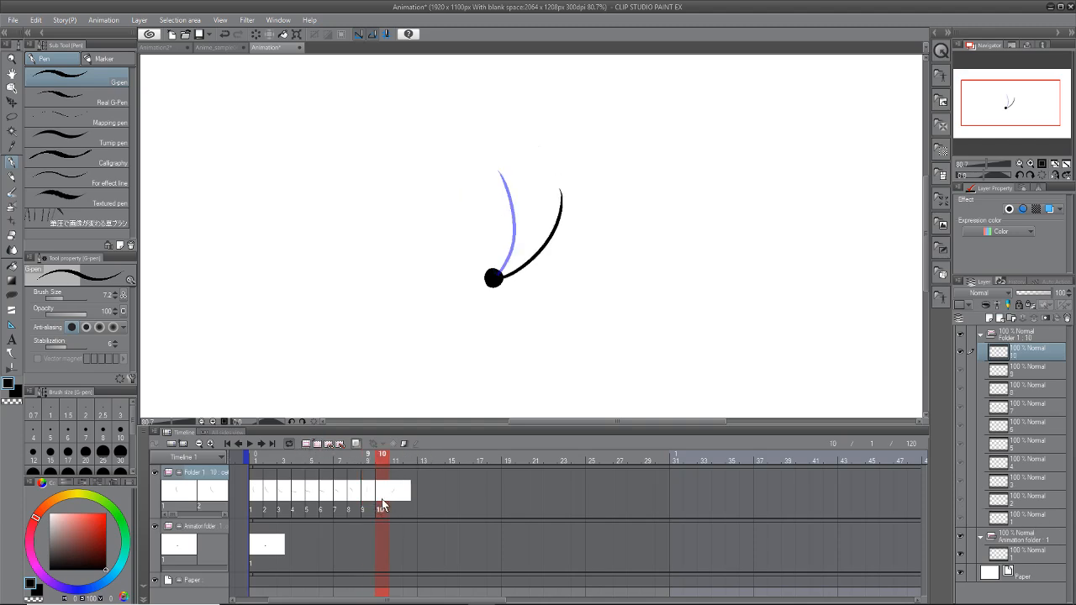
click(317, 443)
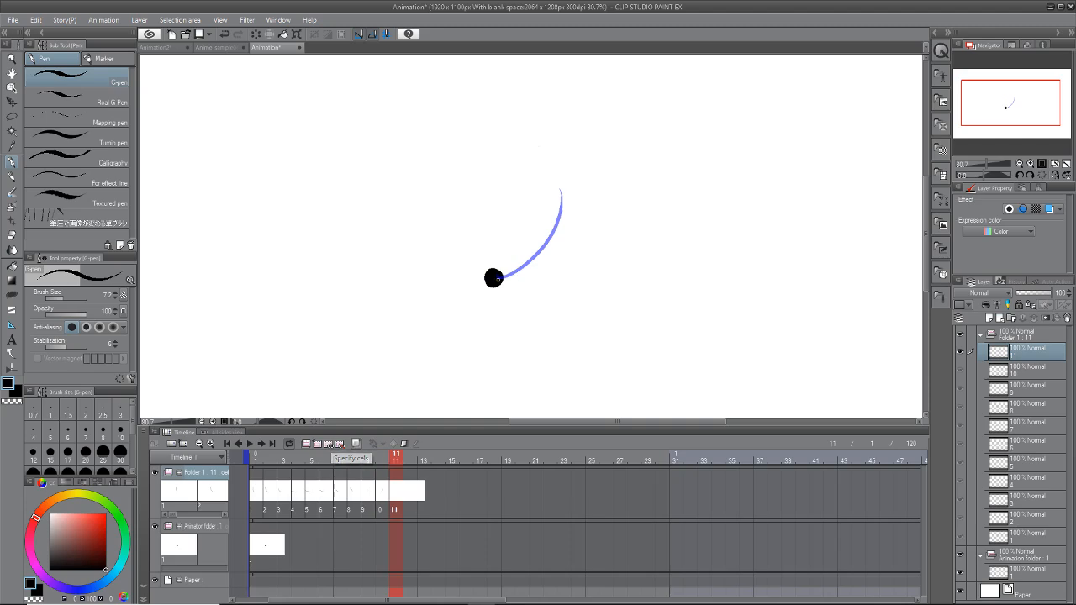
drag(496, 280, 598, 229)
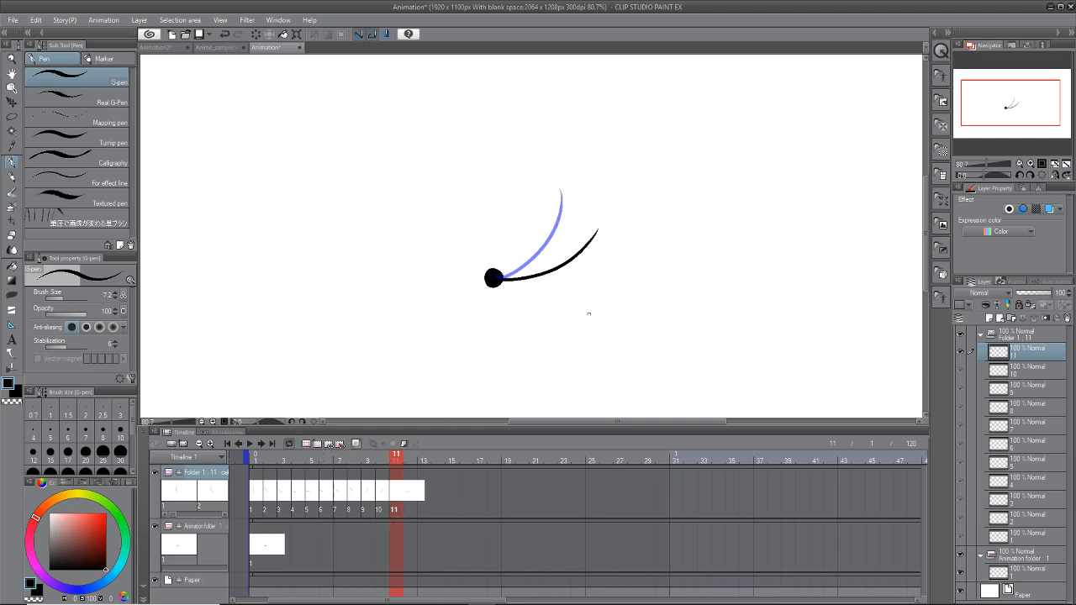
click(317, 445)
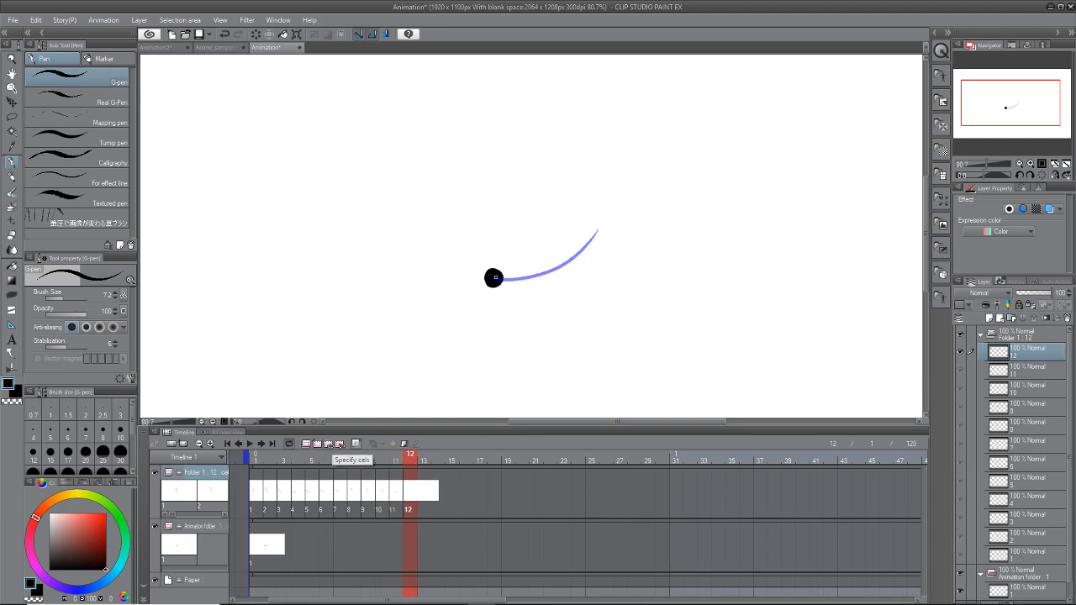
drag(502, 278, 602, 263)
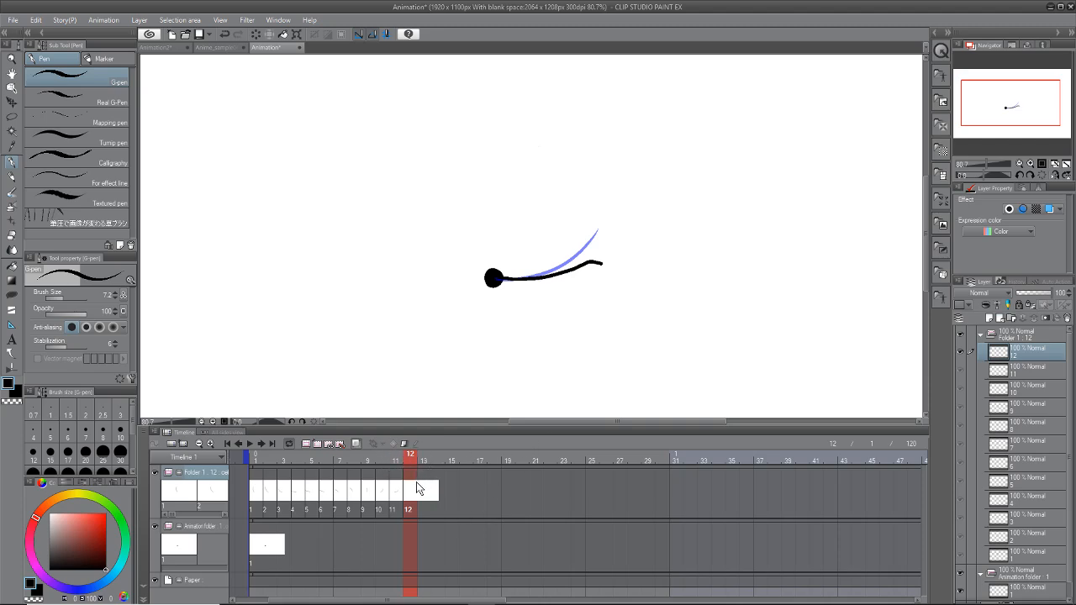
key(ctrl+z)
drag(498, 278, 589, 274)
key(ctrl+z)
Step: Draw a nearly flat, wavy line to the right of the dot on cel 12 and add empty cels at frames 13 and 14
drag(502, 278, 609, 266)
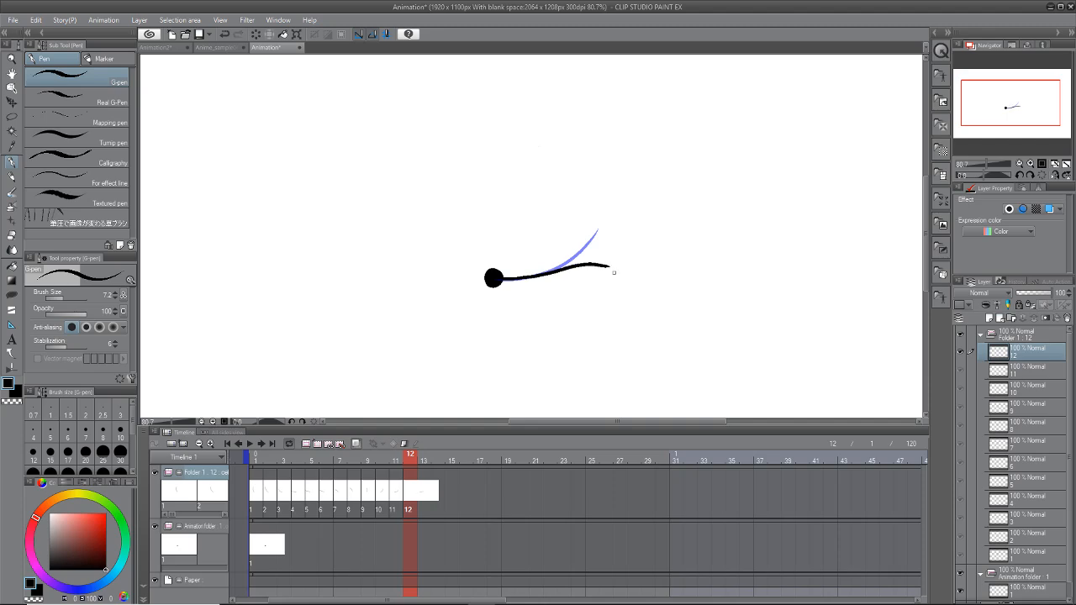
click(317, 445)
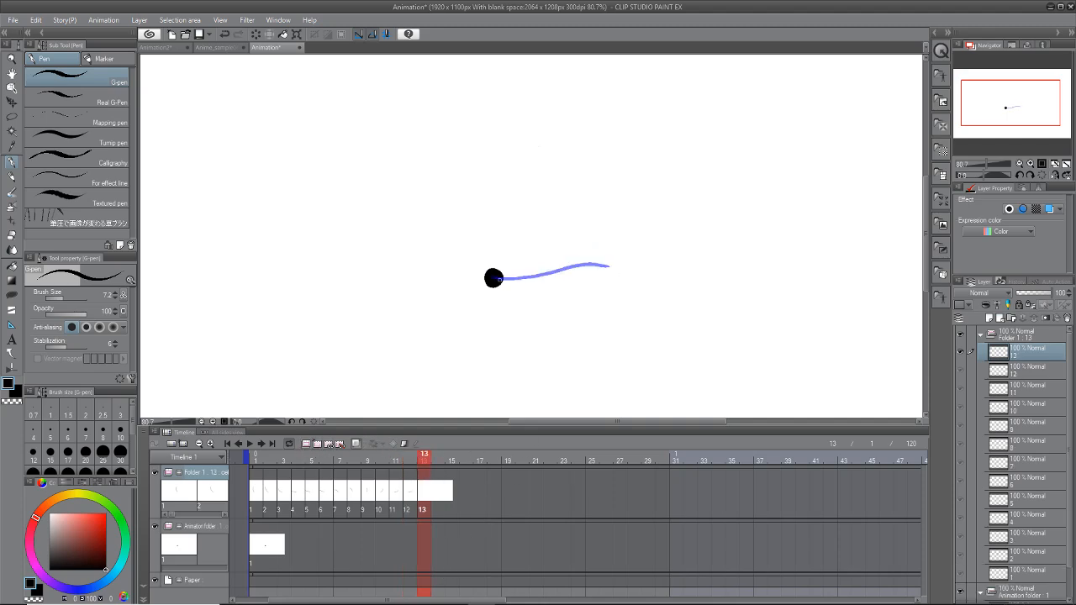
click(412, 467)
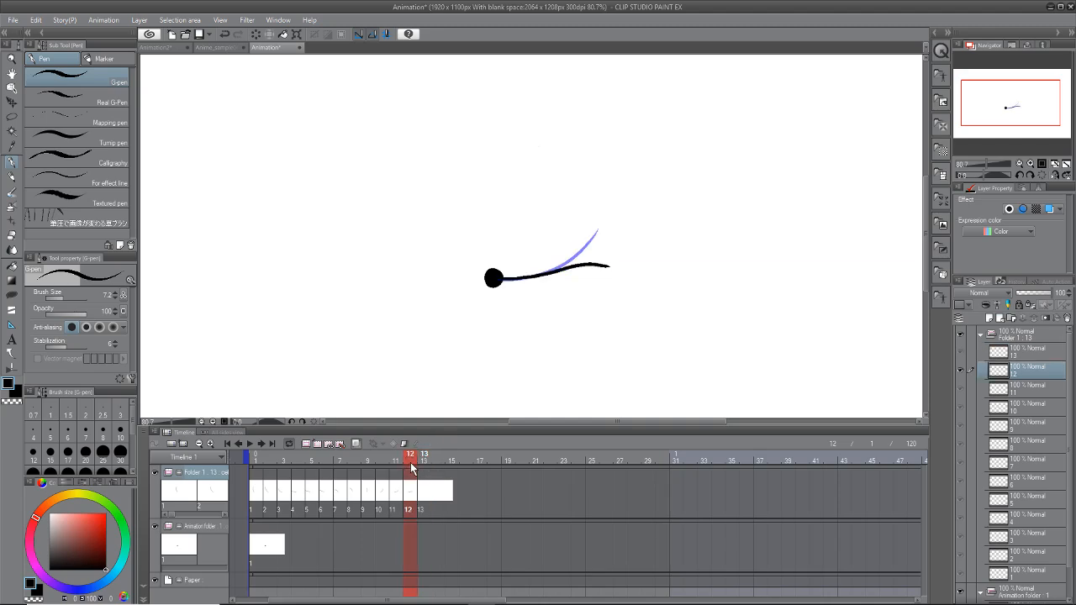
click(422, 470)
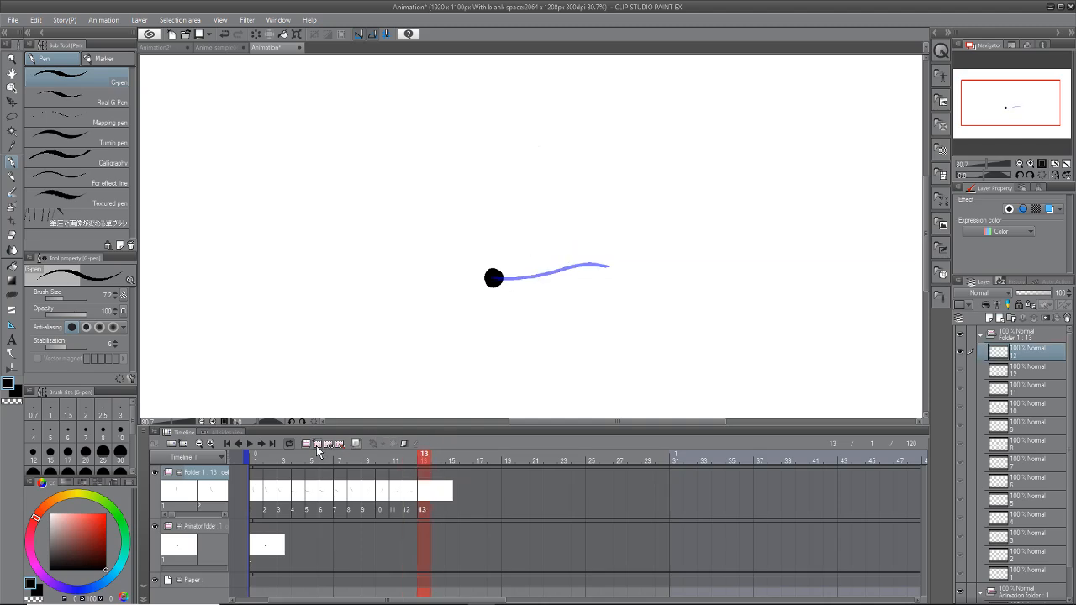
click(317, 445)
click(423, 488)
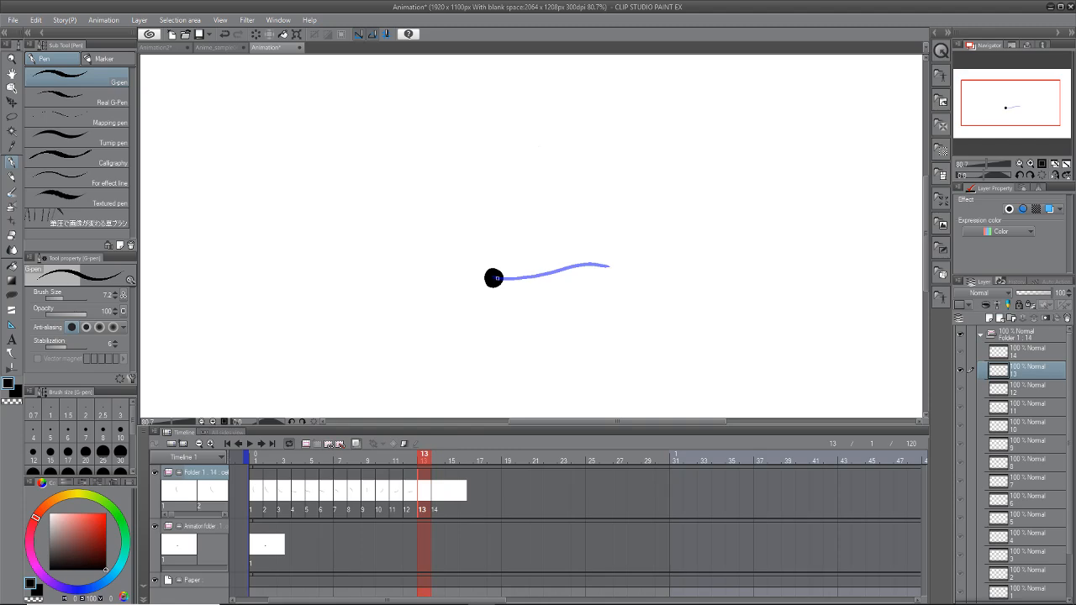
Step: Draw the arched line right of the dot on cels 13 and 14 and on a new cel at frame 15
drag(506, 273, 611, 252)
mouse_move(540, 249)
mouse_down()
mouse_move(584, 240)
mouse_move(511, 263)
mouse_move(515, 271)
mouse_move(563, 257)
mouse_move(608, 267)
mouse_up()
key(ctrl+z)
key(ctrl+z)
click(443, 485)
mouse_move(498, 277)
mouse_down()
mouse_move(514, 263)
mouse_move(597, 262)
mouse_up()
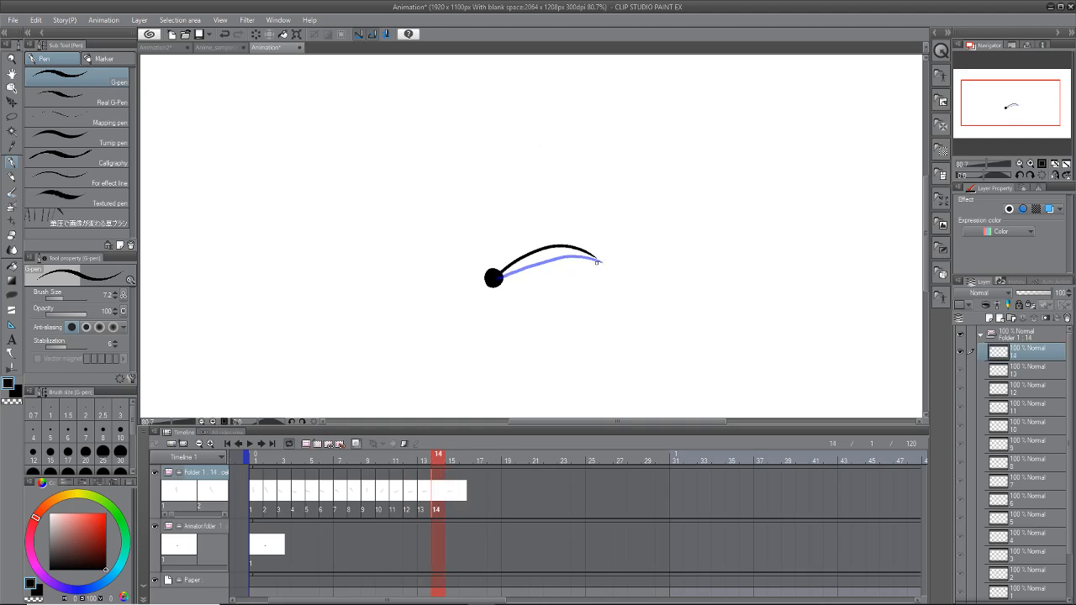
click(317, 444)
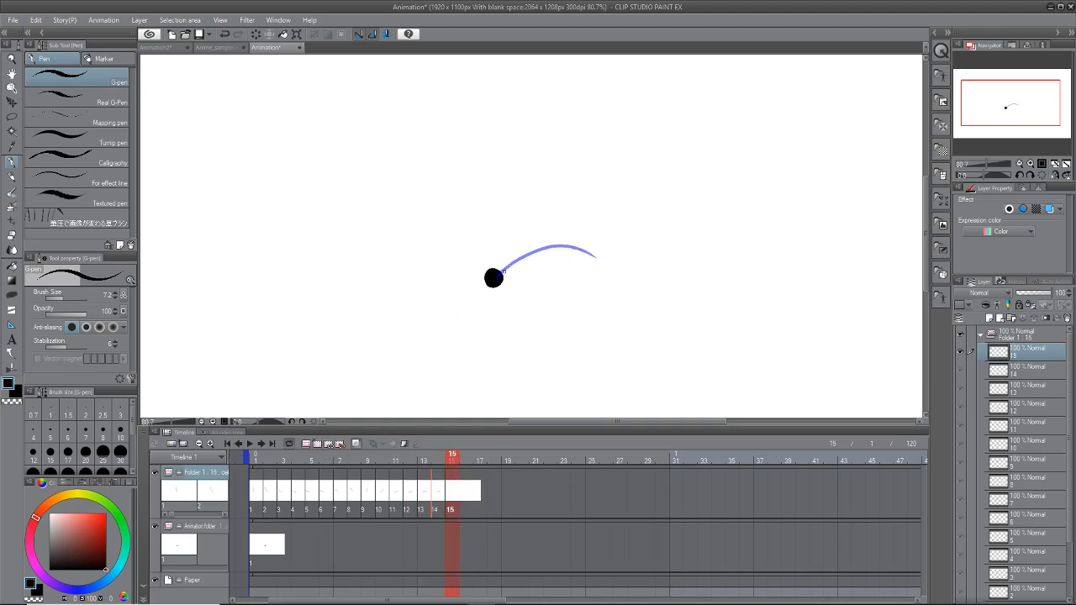
drag(496, 276, 600, 255)
Step: Scrub through the drawn frames and turn off onion skin
drag(453, 461, 339, 461)
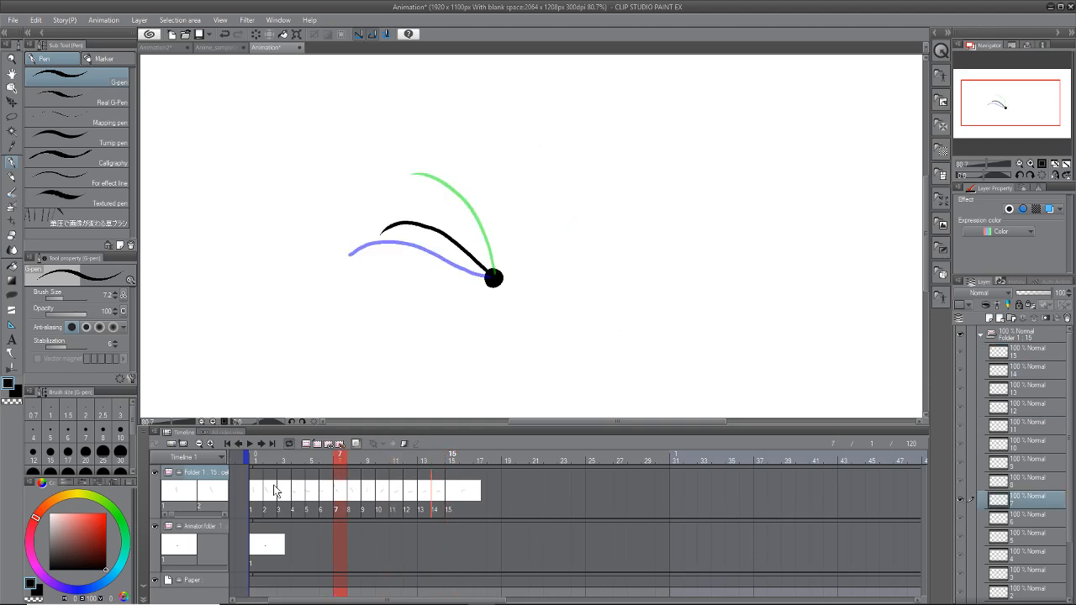
drag(274, 491, 367, 488)
click(356, 446)
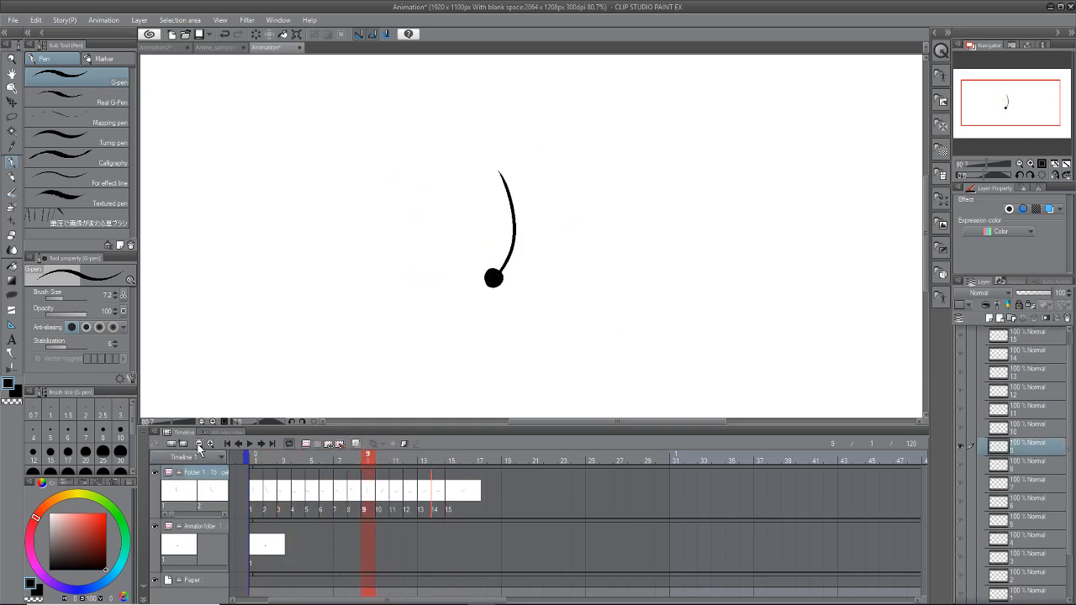
Step: Shorten the timeline's playback range so it ends at frame 15
click(200, 445)
click(199, 444)
click(200, 444)
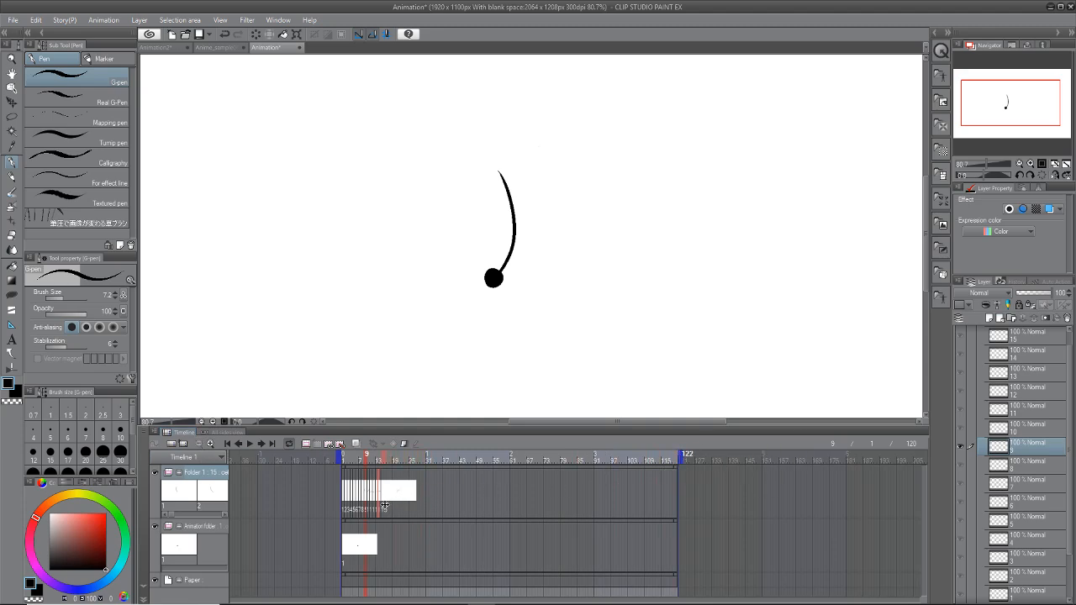
drag(385, 506, 385, 502)
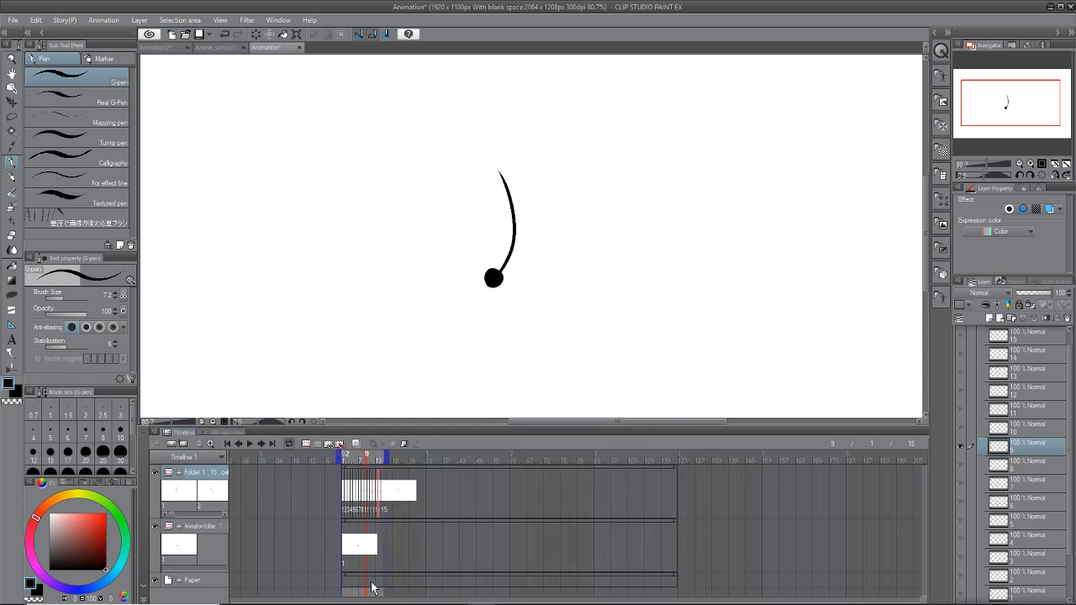
Step: Play the 15-frame line animation and fit the whole canvas in view to watch it
click(213, 444)
click(213, 444)
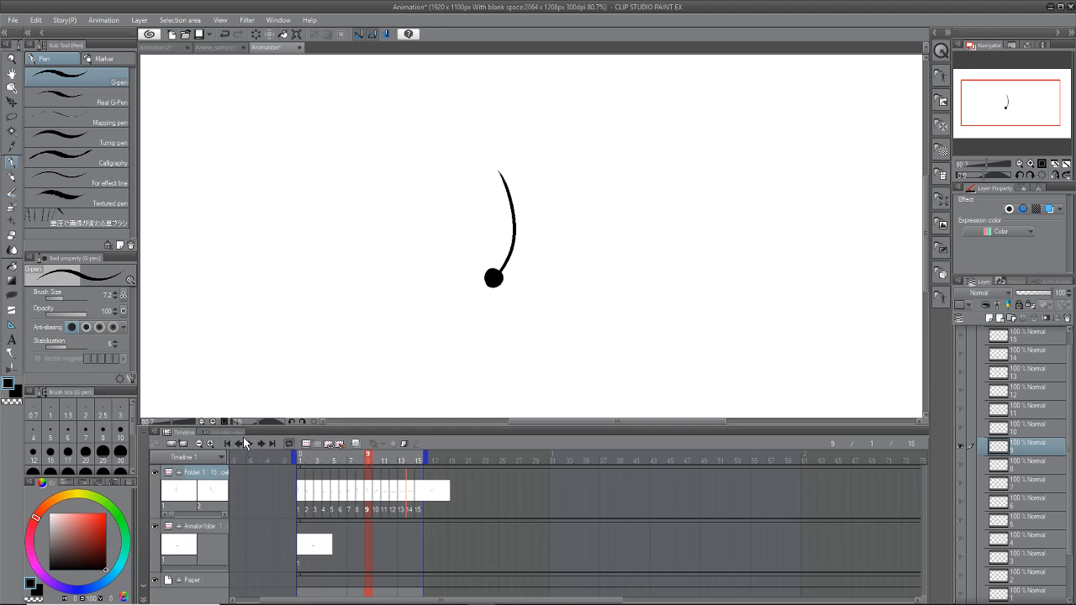
click(244, 442)
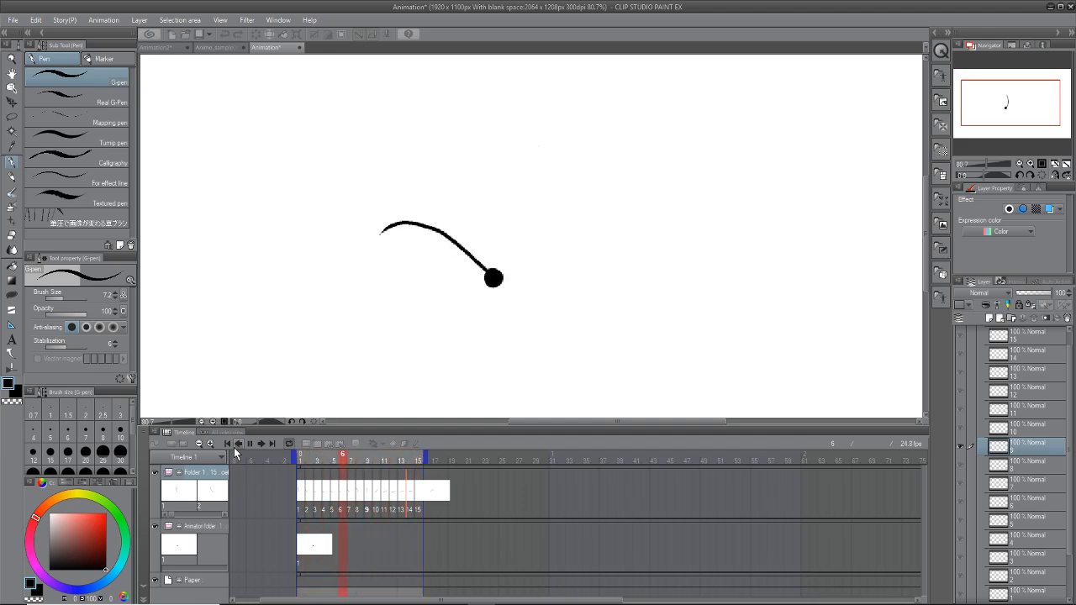
click(1067, 164)
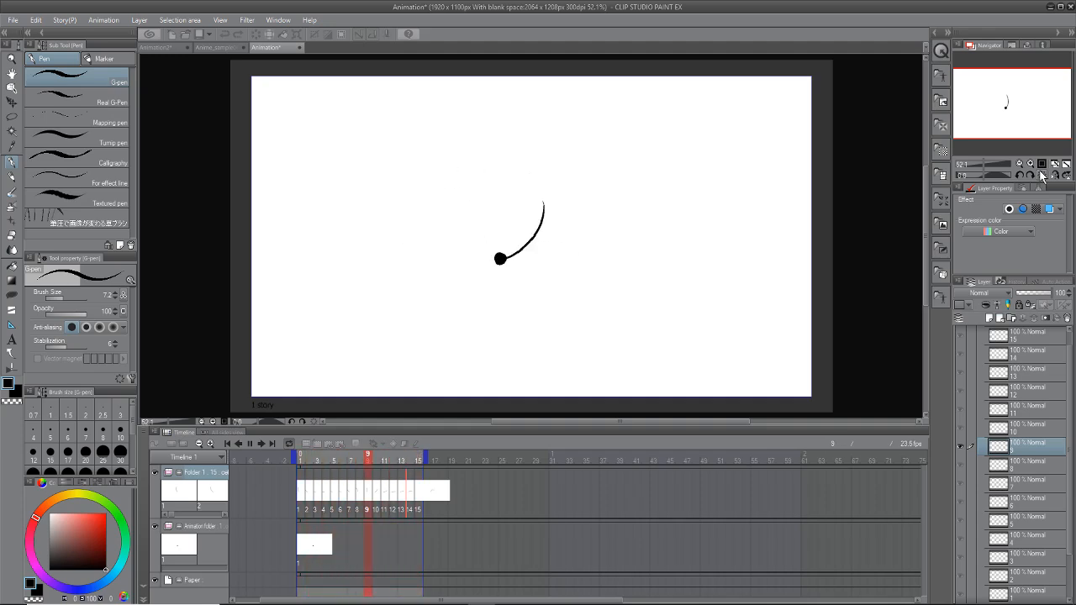
Step: Stop the playback and extend the timeline's playback range to about frame 34
click(249, 443)
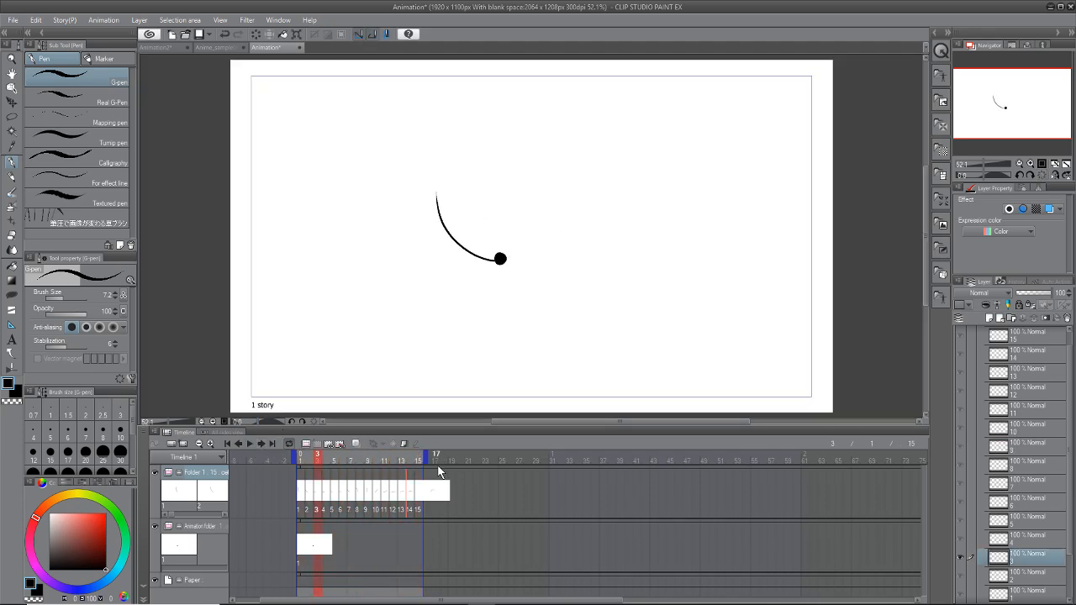
mouse_move(426, 458)
mouse_down()
mouse_move(554, 478)
mouse_move(583, 471)
mouse_up()
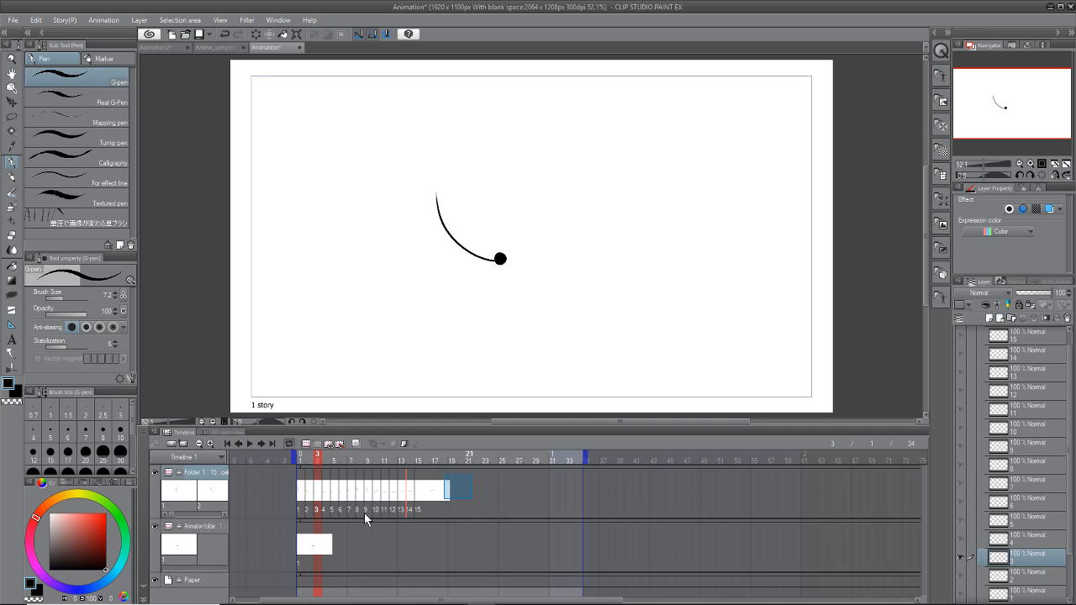
Step: Select all the line cels' keyframes and try to split the clip at frame 4, then look at the cel options at frame 5
drag(364, 513, 256, 511)
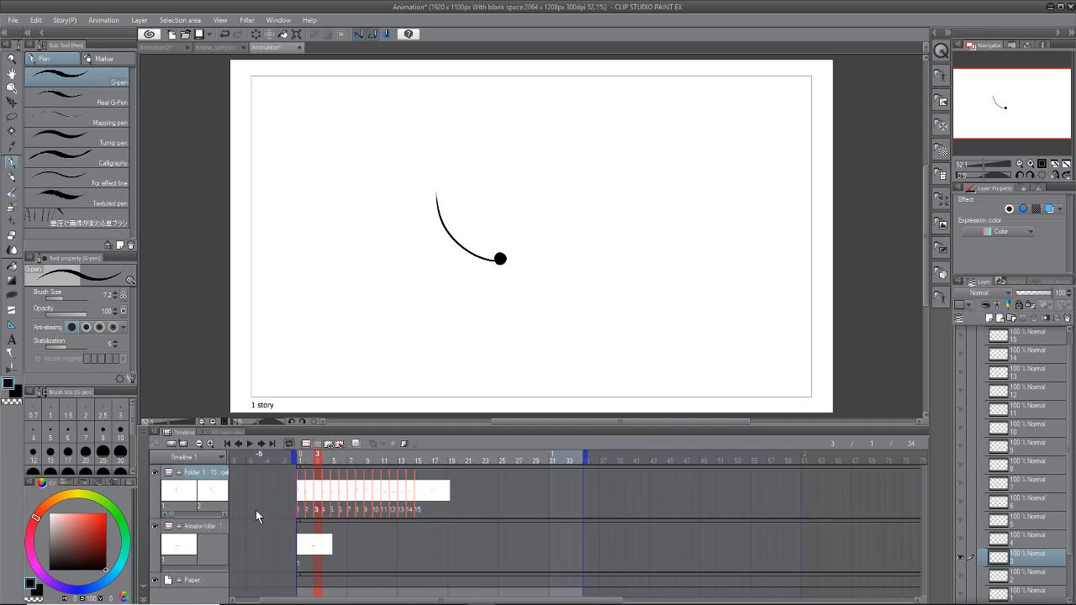
right_click(328, 485)
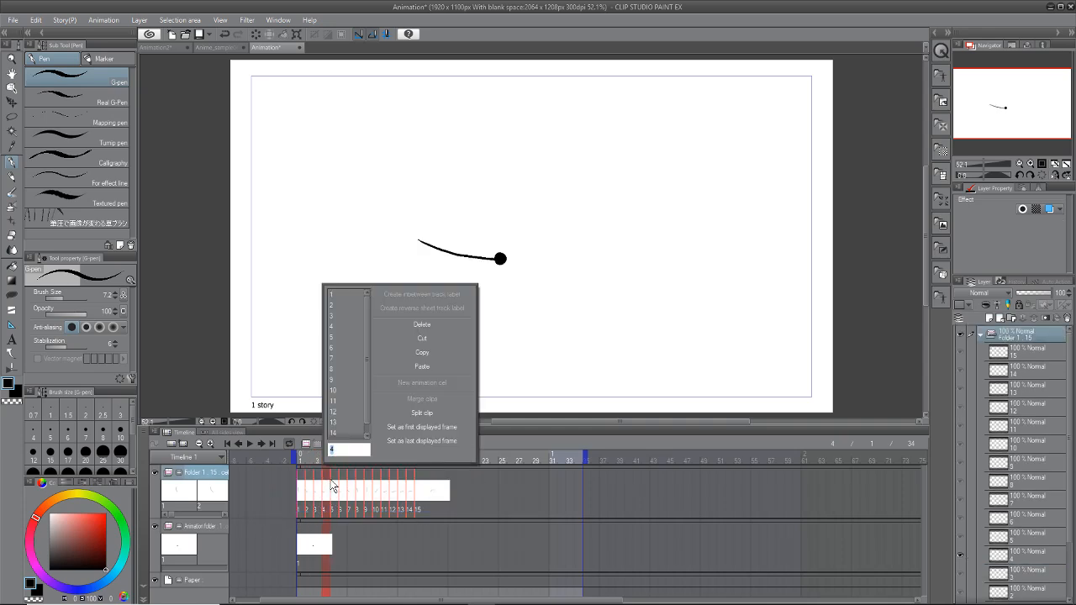
click(439, 413)
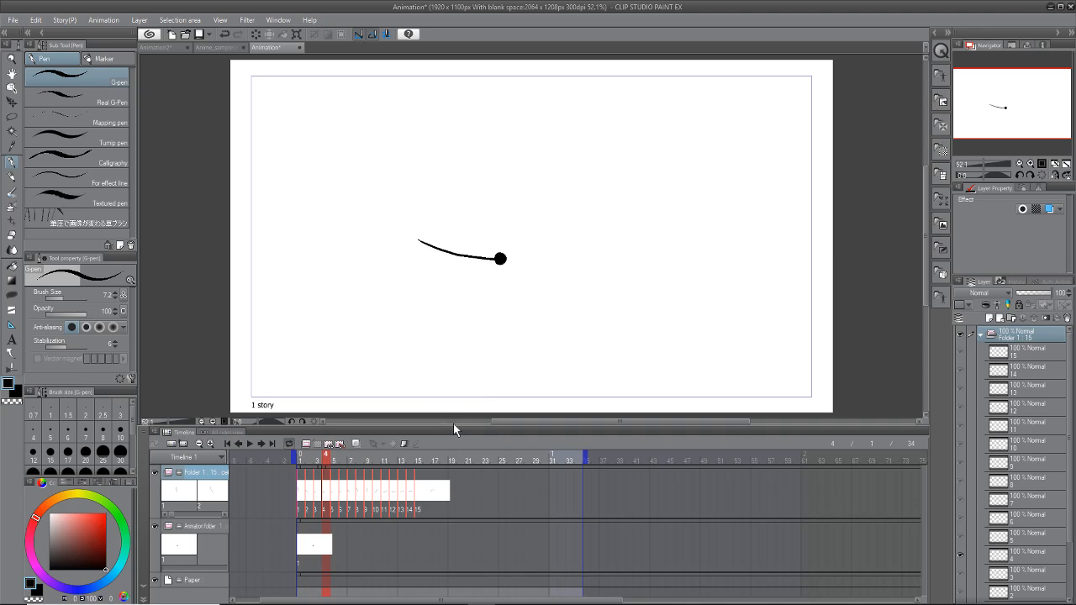
click(338, 497)
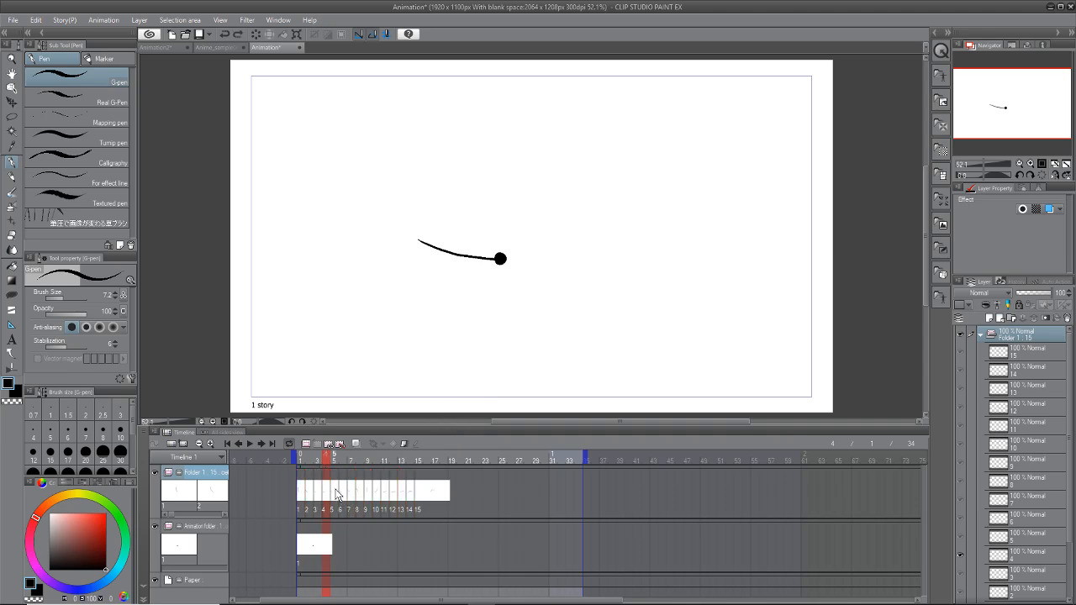
drag(480, 490, 277, 508)
right_click(343, 497)
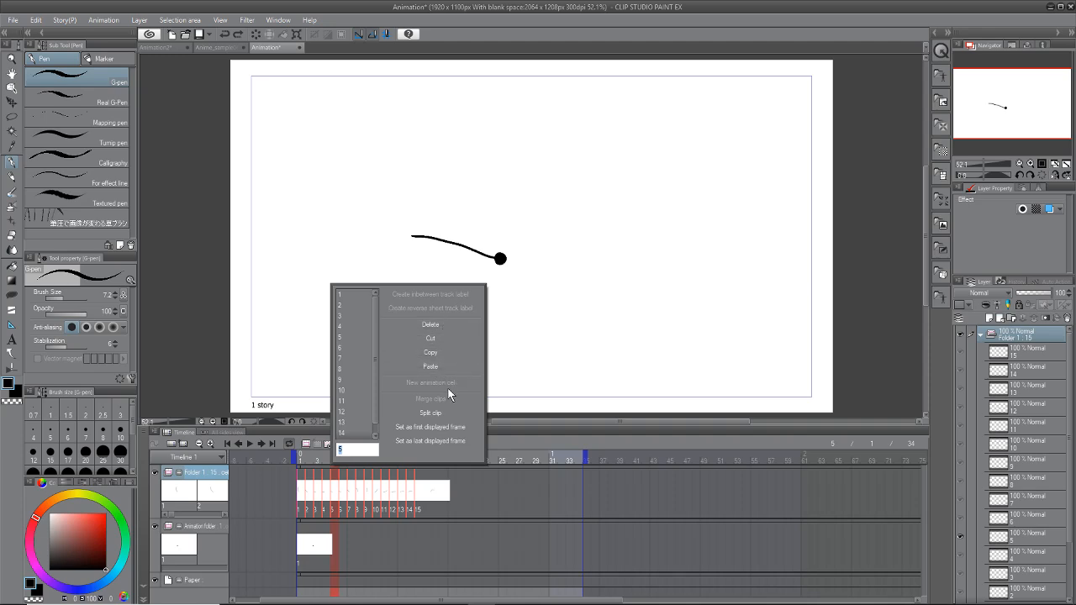
click(459, 434)
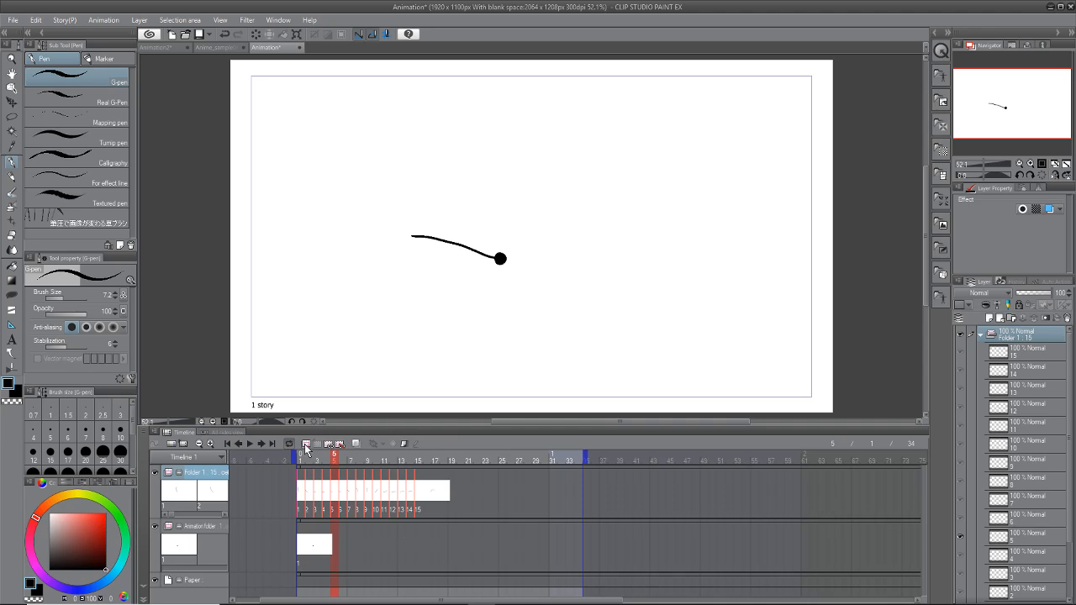
Step: Play the longer range, then return its end to frame 15 and replay the line animation
click(255, 446)
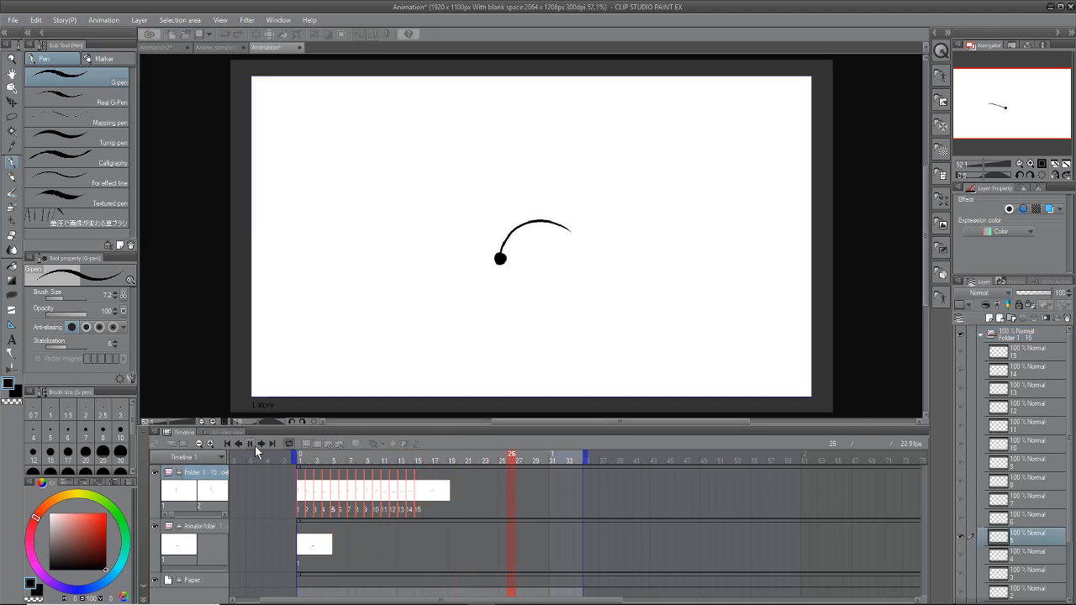
click(440, 494)
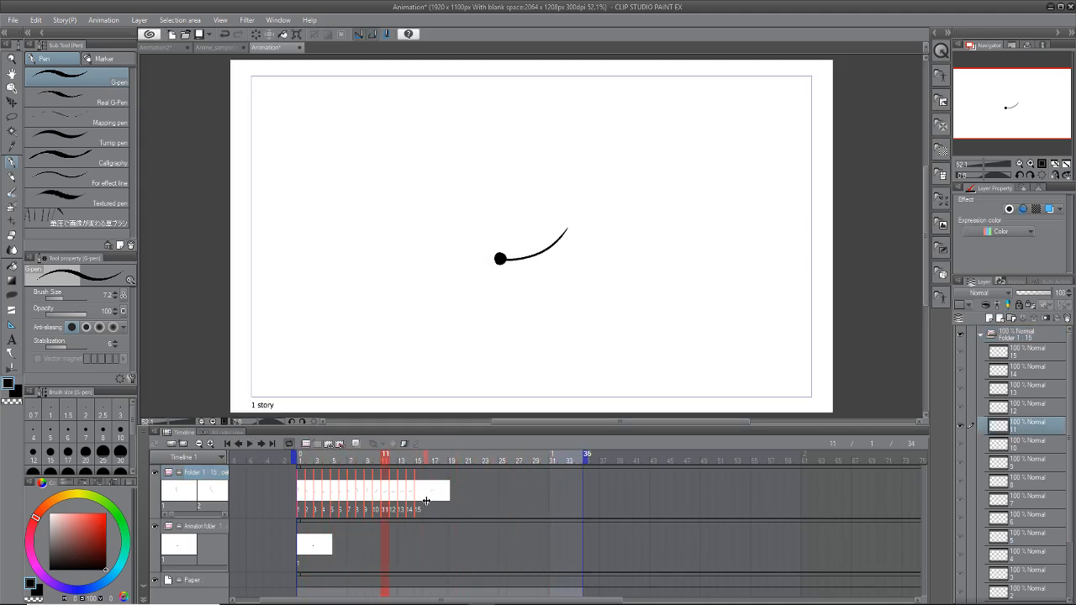
click(249, 443)
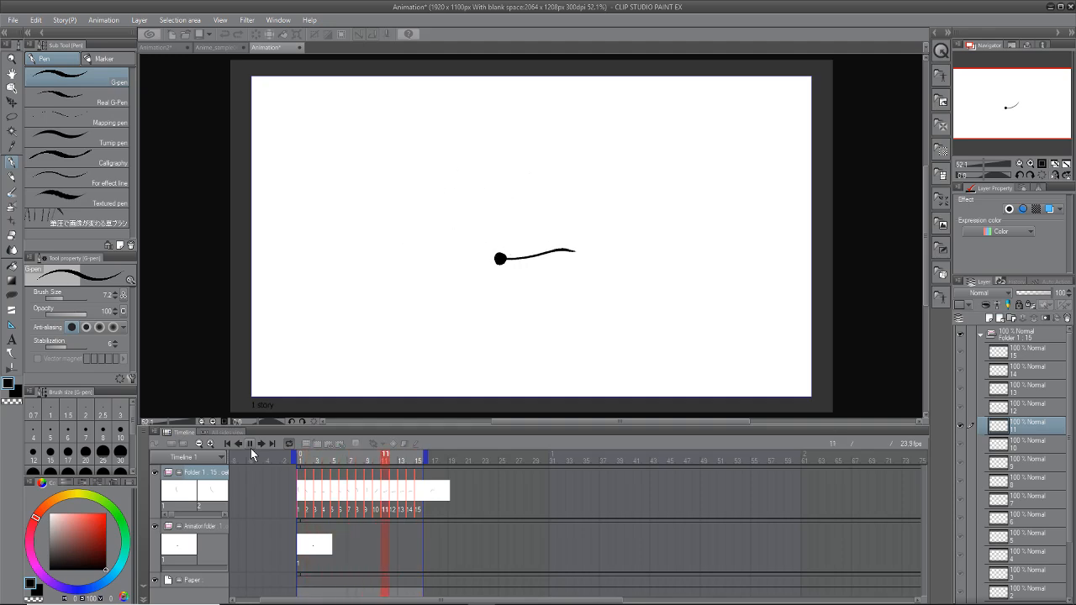
click(256, 445)
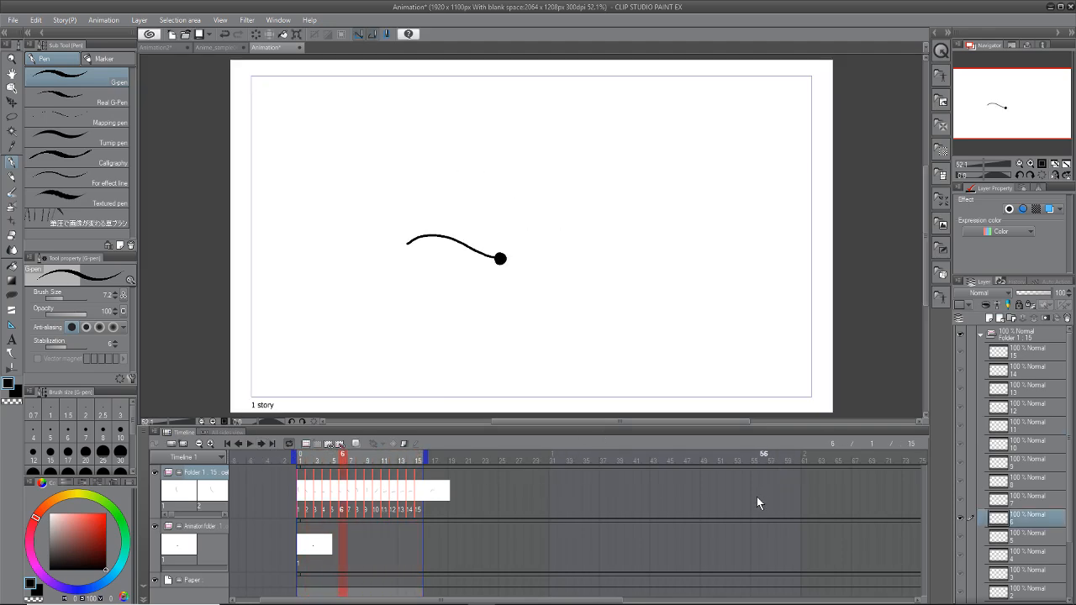
Step: Change the timeline's frame rate to 24 fps
click(106, 20)
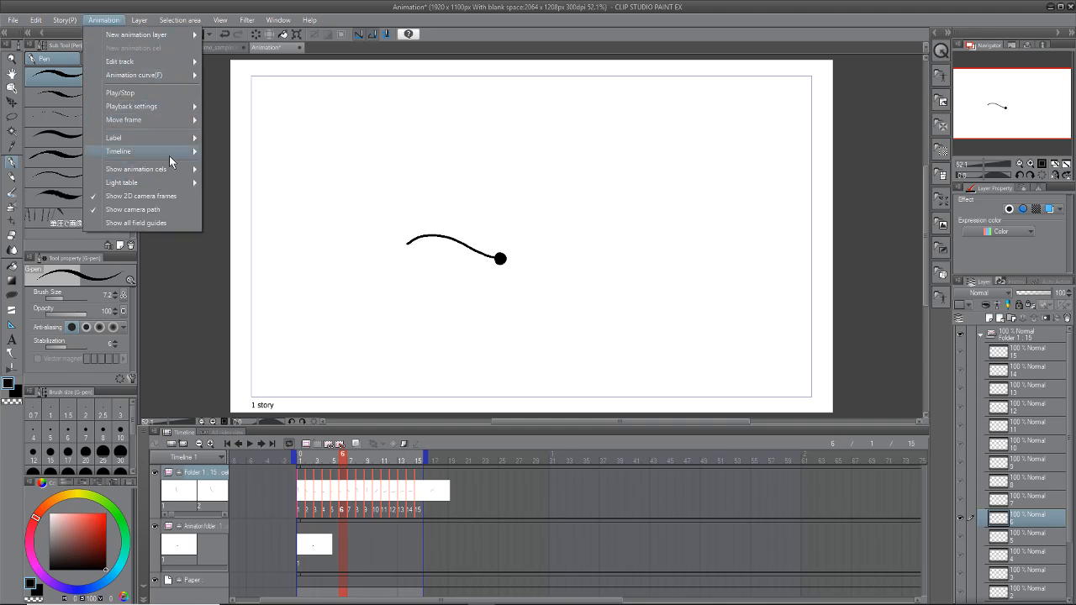
mouse_move(183, 160)
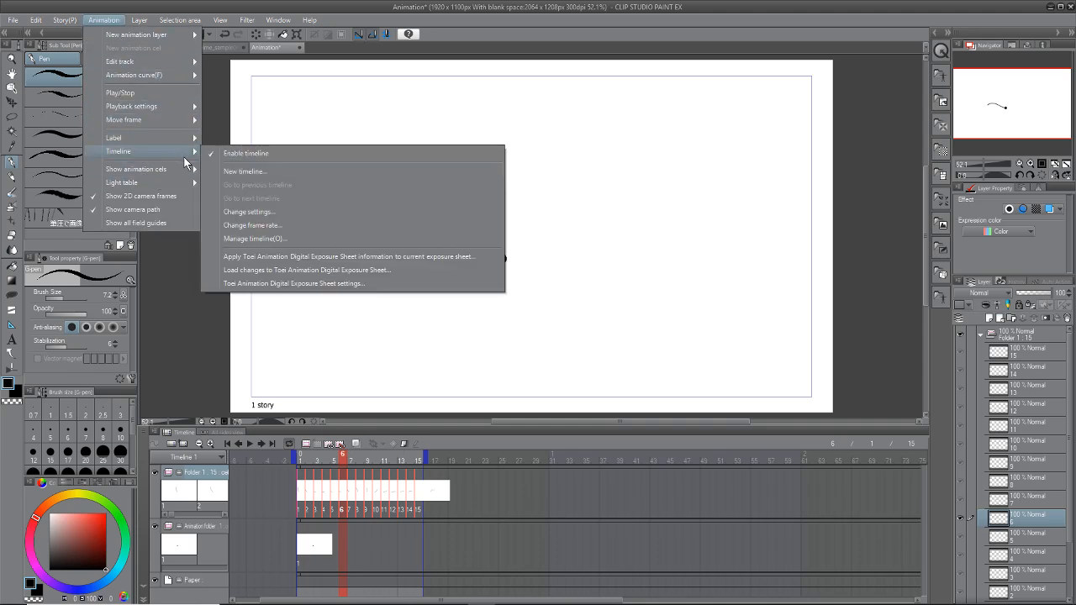
click(366, 240)
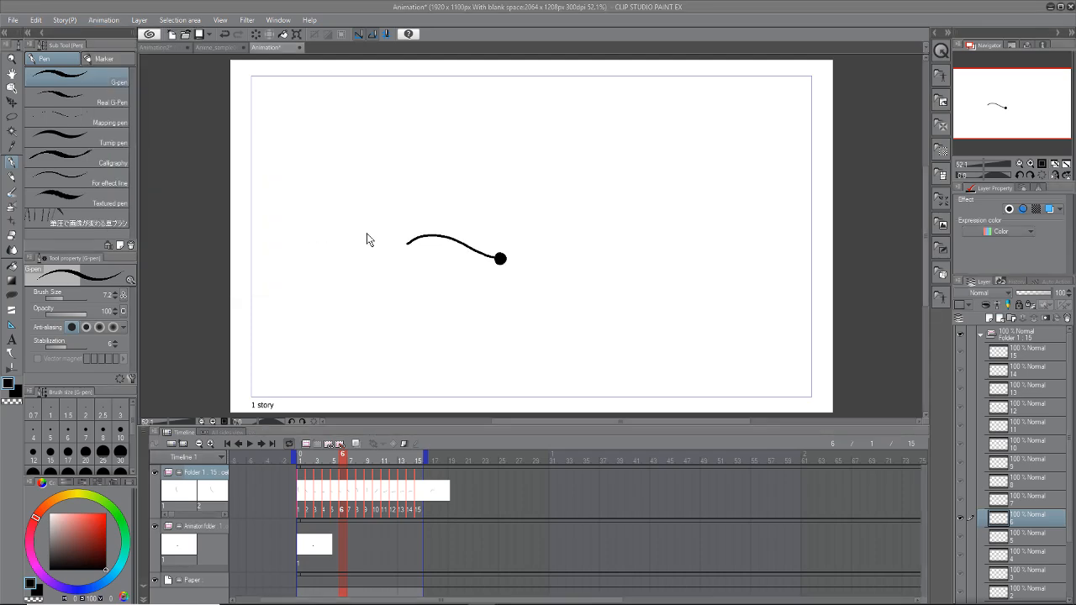
click(558, 291)
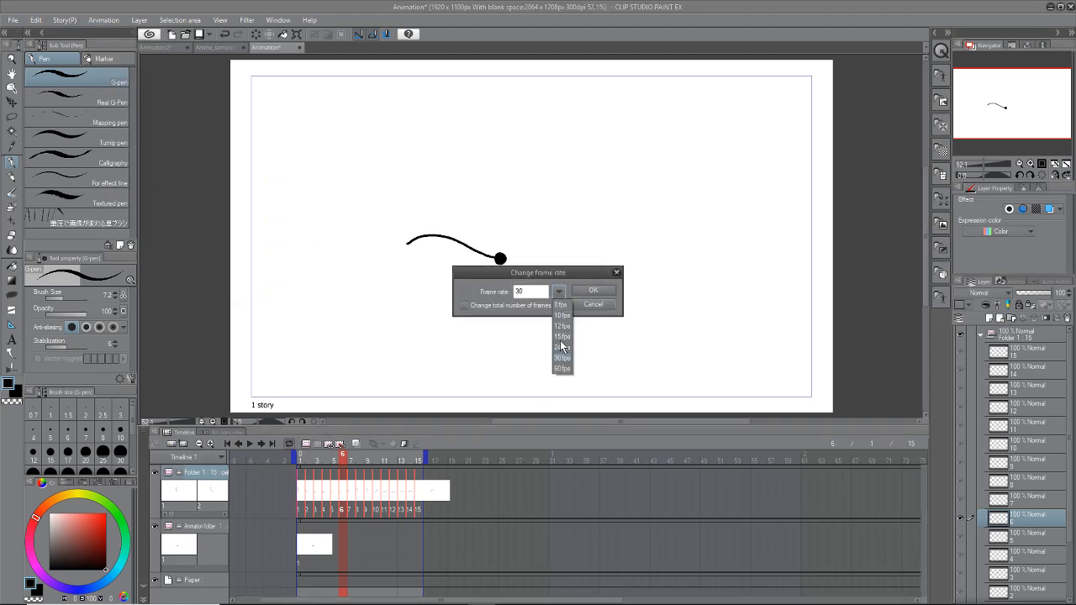
click(561, 346)
click(594, 290)
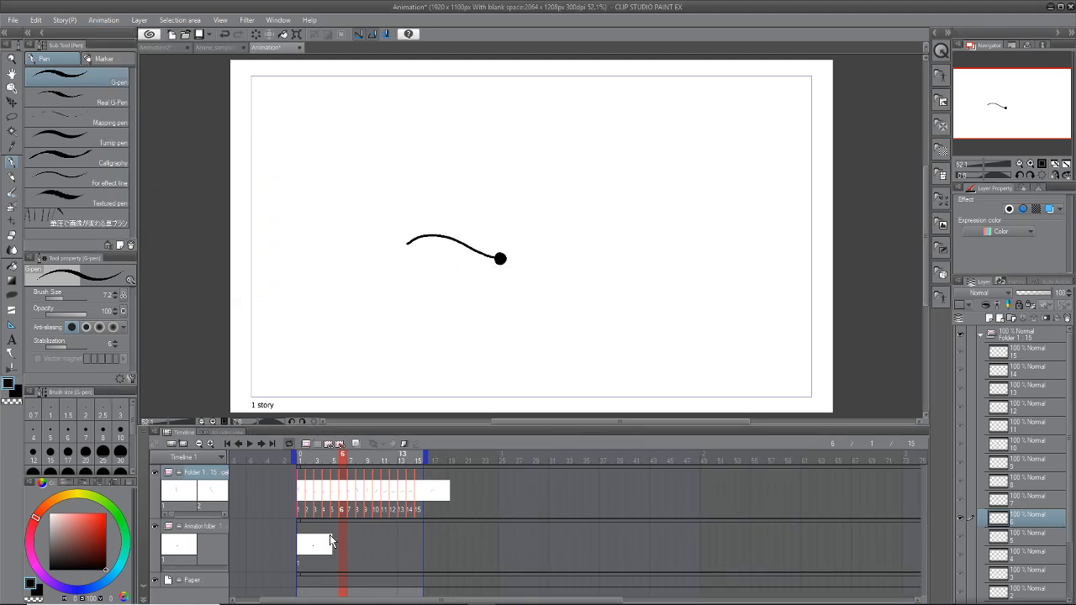
Step: Play the line animation at the new frame rate and scrub through its frames up to frame 15
click(250, 444)
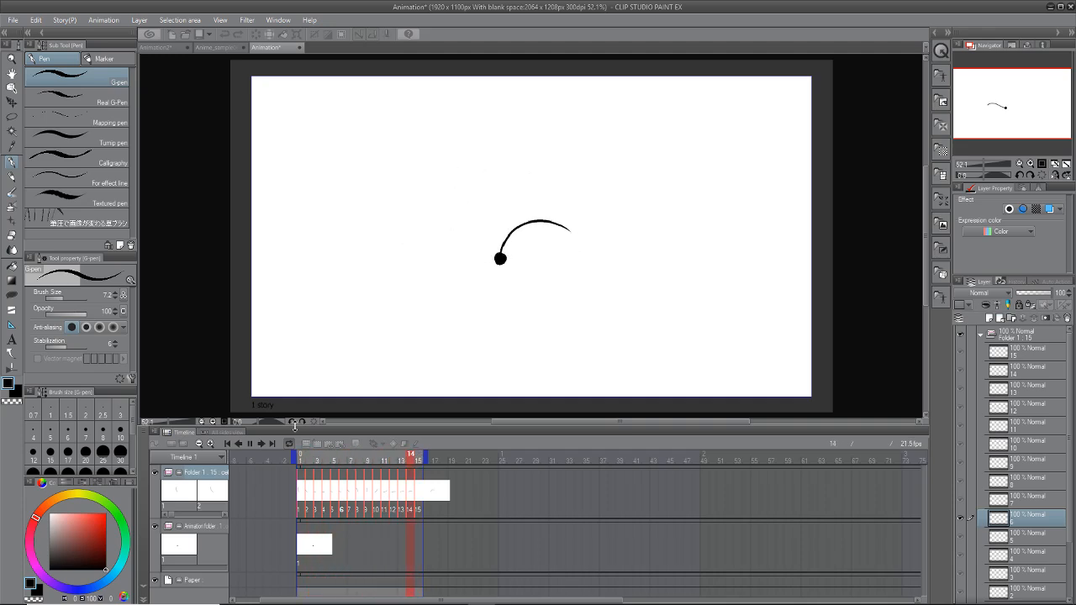
click(306, 456)
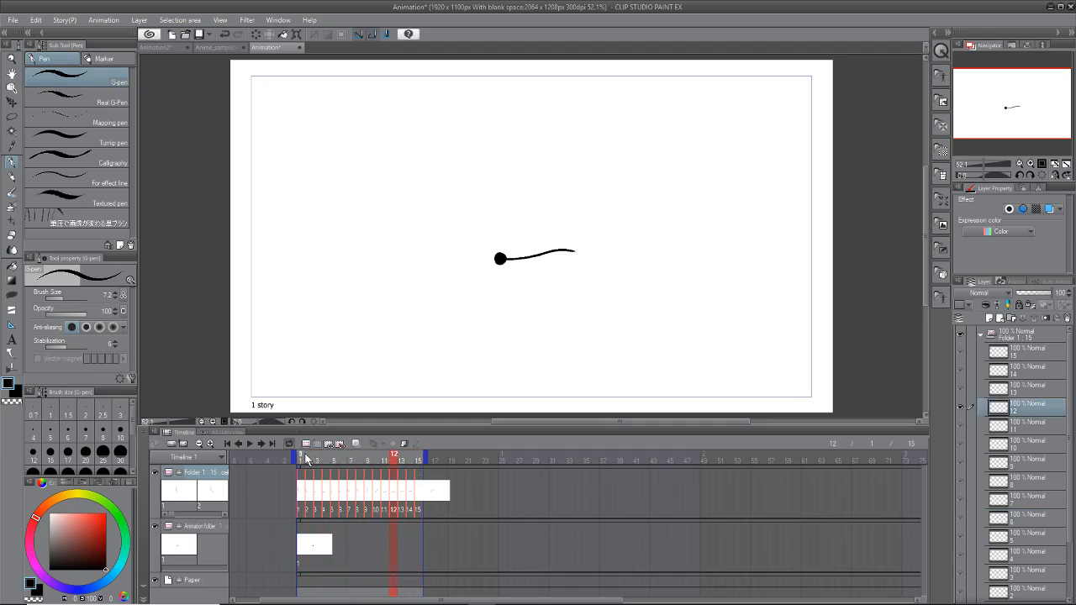
drag(301, 455, 393, 486)
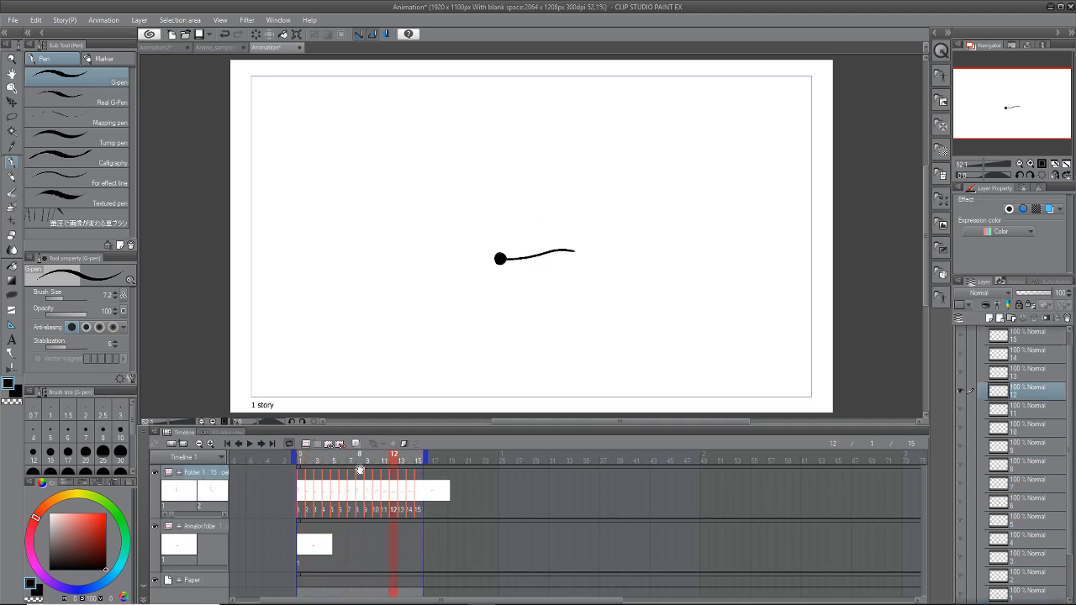
click(256, 438)
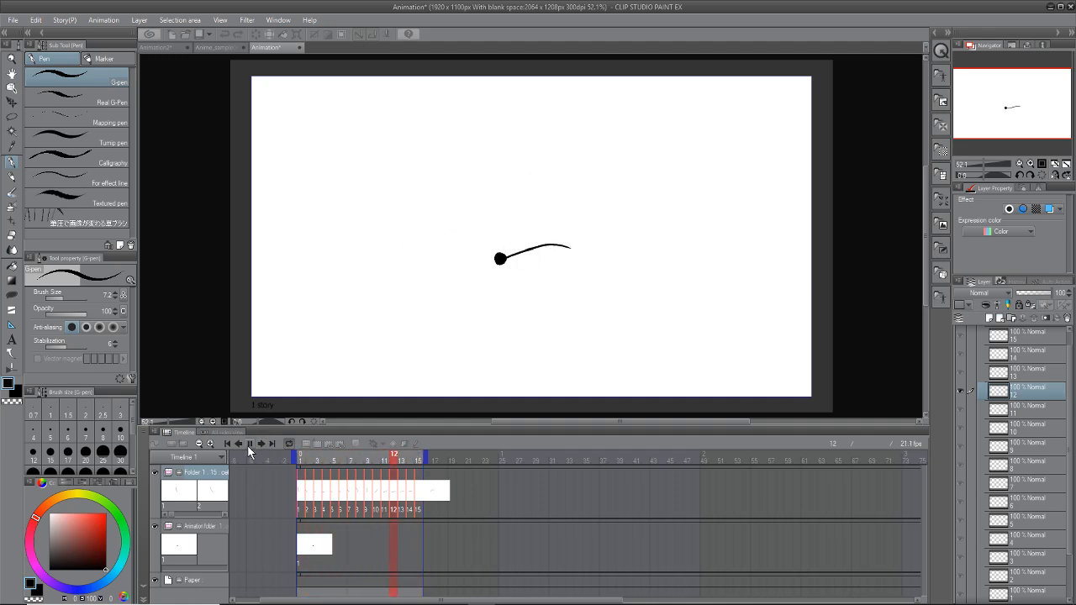
click(249, 444)
drag(326, 456, 441, 480)
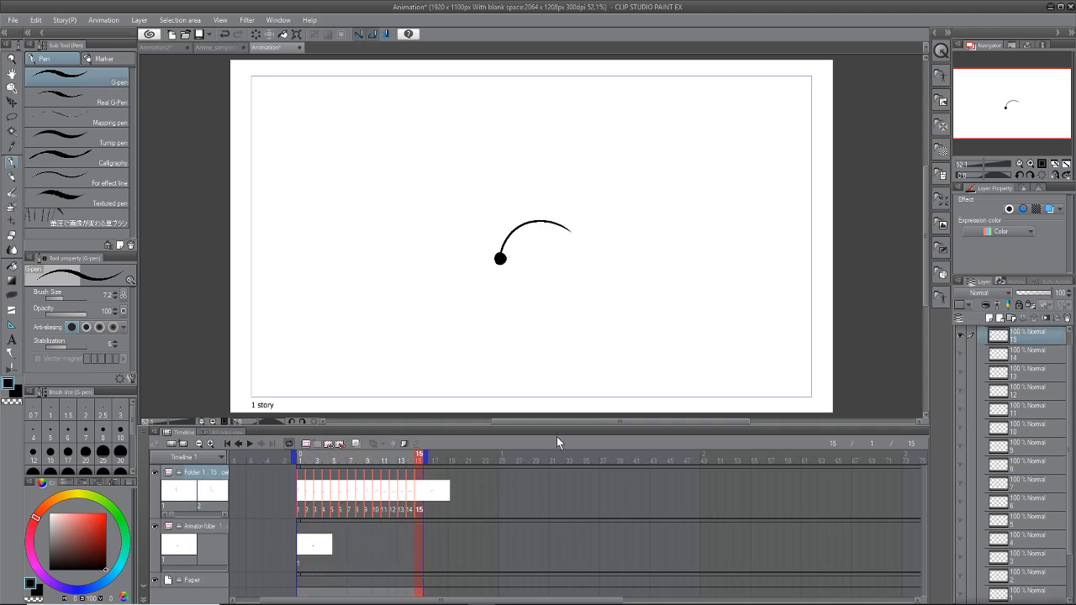
Step: Create a new animation document named Animation3, 1920 x 1100 px at 300 dpi, 30 fps, with 120 frames
click(14, 20)
click(36, 36)
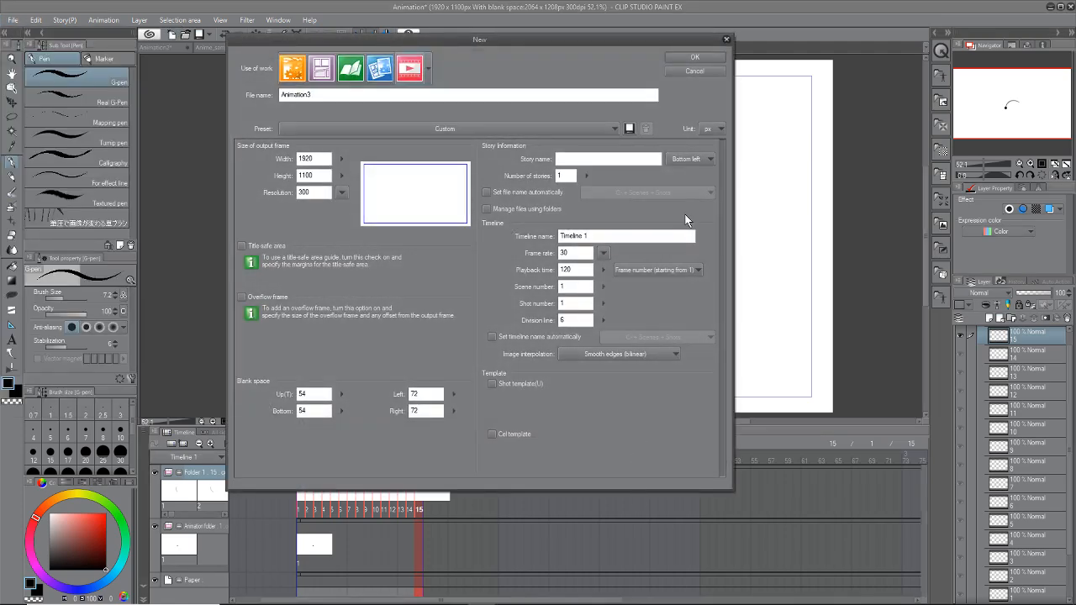
click(695, 58)
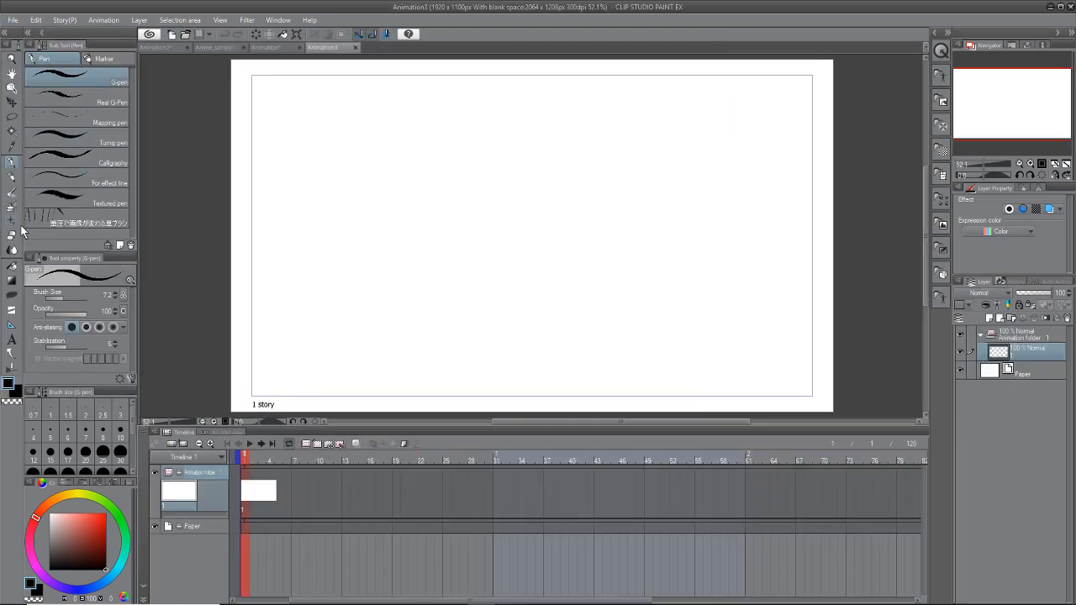
Step: Sketch a round character with the Darker pencil in the canvas centre: circular body, two small arms and two rounded feet
click(12, 177)
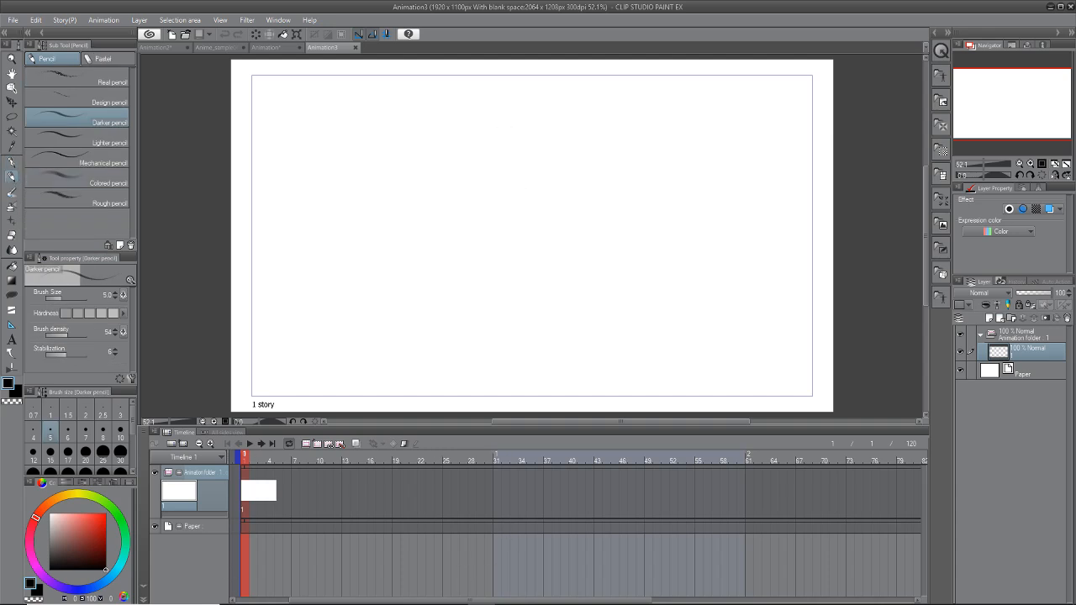
mouse_move(514, 174)
mouse_down()
mouse_move(561, 252)
mouse_move(565, 228)
mouse_move(555, 245)
mouse_move(468, 225)
mouse_move(473, 211)
mouse_move(462, 248)
mouse_up()
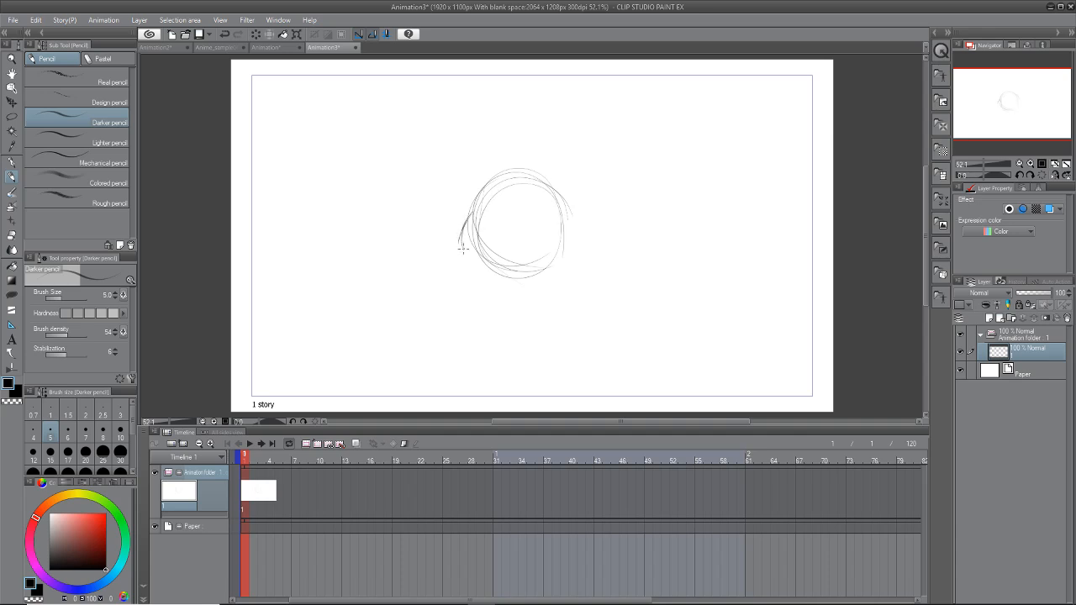
mouse_move(564, 216)
mouse_down()
mouse_move(577, 239)
mouse_move(568, 254)
mouse_move(574, 245)
mouse_up()
mouse_move(478, 260)
mouse_down()
mouse_move(494, 291)
mouse_move(475, 283)
mouse_move(486, 288)
mouse_move(494, 260)
mouse_move(514, 272)
mouse_move(501, 262)
mouse_move(516, 284)
mouse_move(482, 292)
mouse_up()
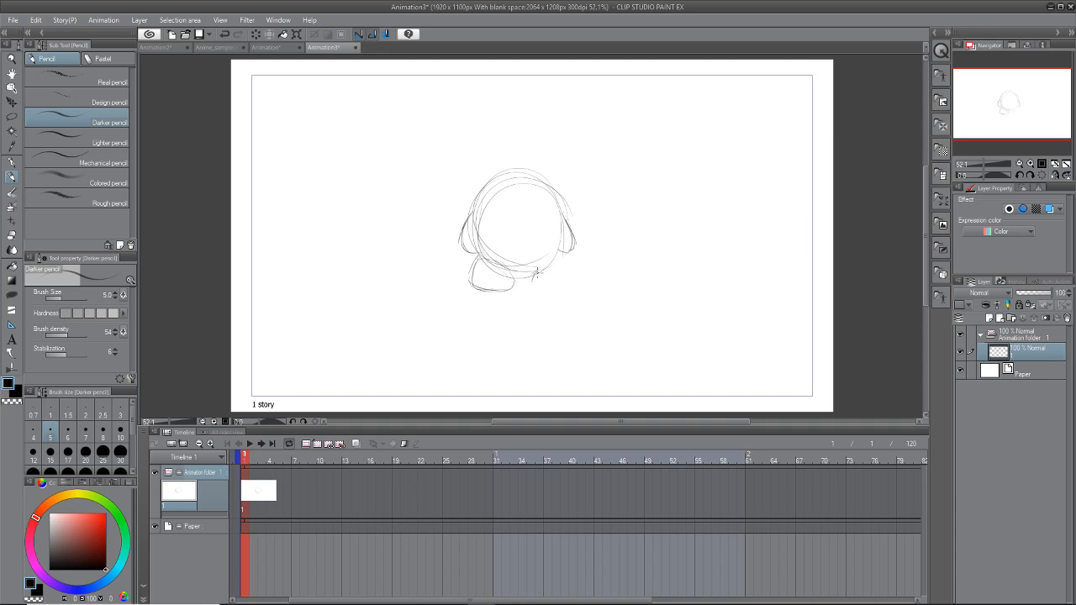
mouse_move(564, 259)
mouse_down()
mouse_move(532, 281)
mouse_move(558, 289)
mouse_move(562, 264)
mouse_move(574, 286)
mouse_move(553, 257)
mouse_move(577, 289)
mouse_up()
mouse_move(489, 255)
mouse_down()
mouse_move(465, 276)
mouse_move(476, 291)
mouse_move(512, 283)
mouse_move(507, 292)
mouse_move(515, 281)
mouse_move(485, 295)
mouse_up()
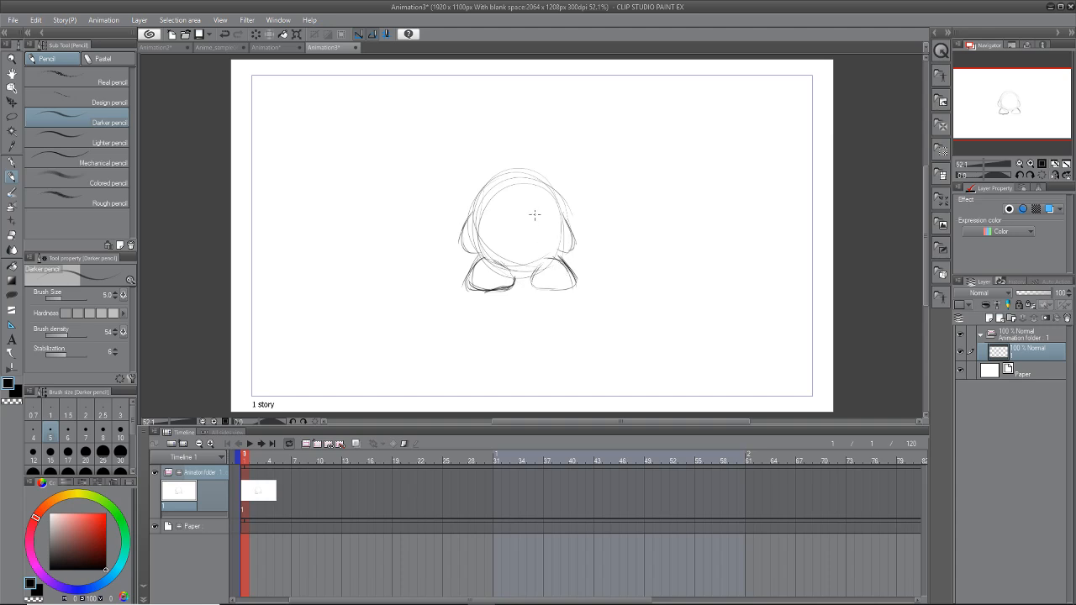
Step: Sketch the character's tall oval eyes, cheeks and small mouth, and reinforce the body outline
mouse_move(535, 214)
mouse_down()
mouse_move(530, 228)
mouse_move(506, 214)
mouse_move(503, 236)
mouse_move(510, 227)
mouse_move(543, 243)
mouse_move(492, 243)
mouse_move(533, 220)
mouse_move(503, 224)
mouse_move(513, 221)
mouse_up()
click(507, 250)
mouse_move(473, 215)
mouse_down()
mouse_move(521, 179)
mouse_move(565, 217)
mouse_move(554, 185)
mouse_move(563, 227)
mouse_move(547, 264)
mouse_up()
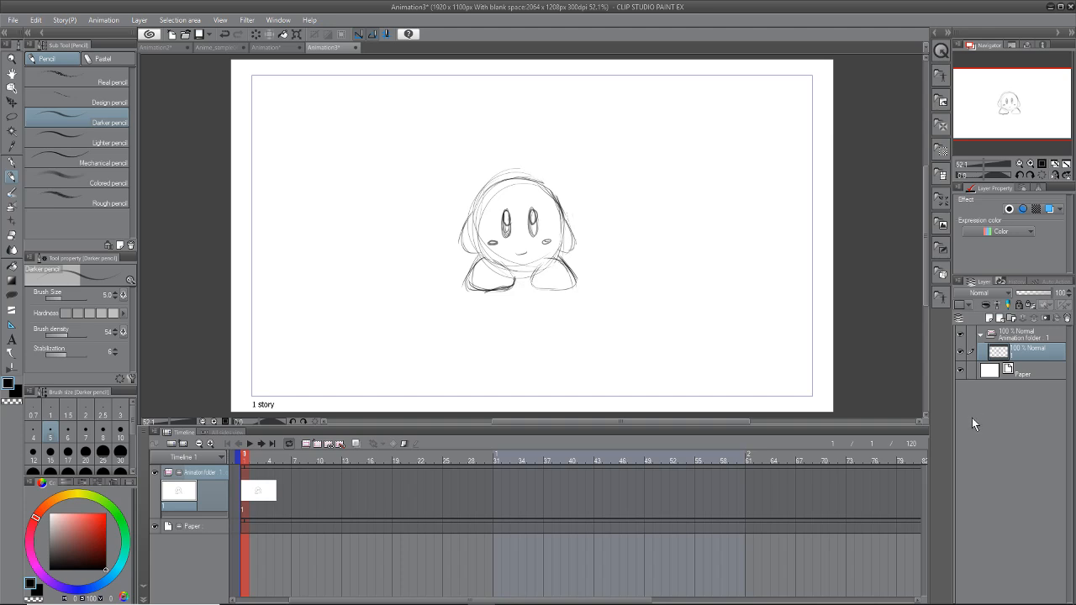
Step: Add a new cel at frame 2 of the sketch's animation folder and return to frame 1
drag(249, 459, 215, 523)
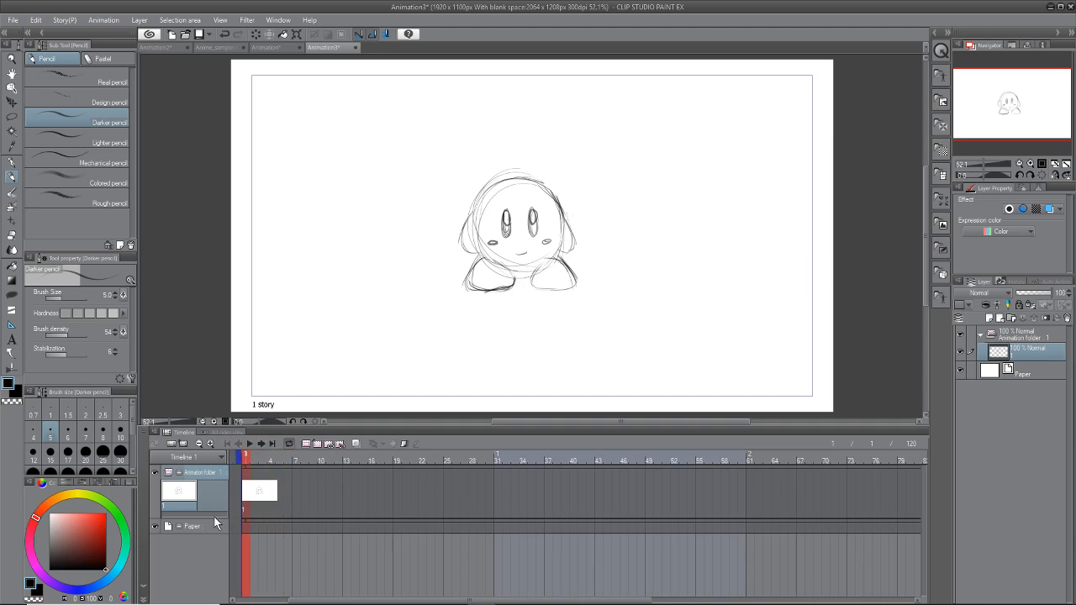
click(316, 445)
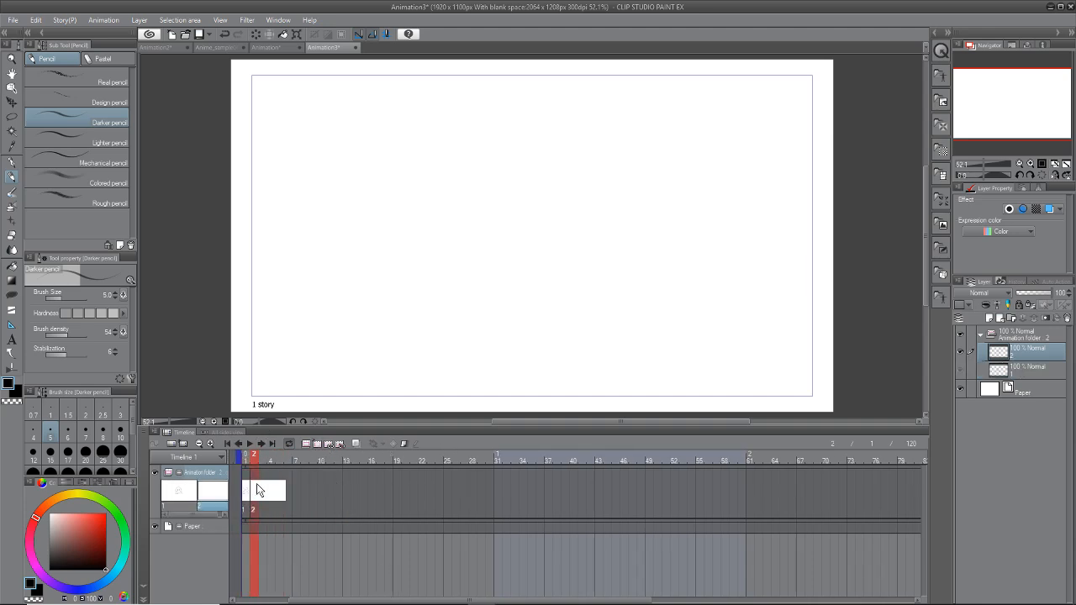
drag(254, 459, 236, 477)
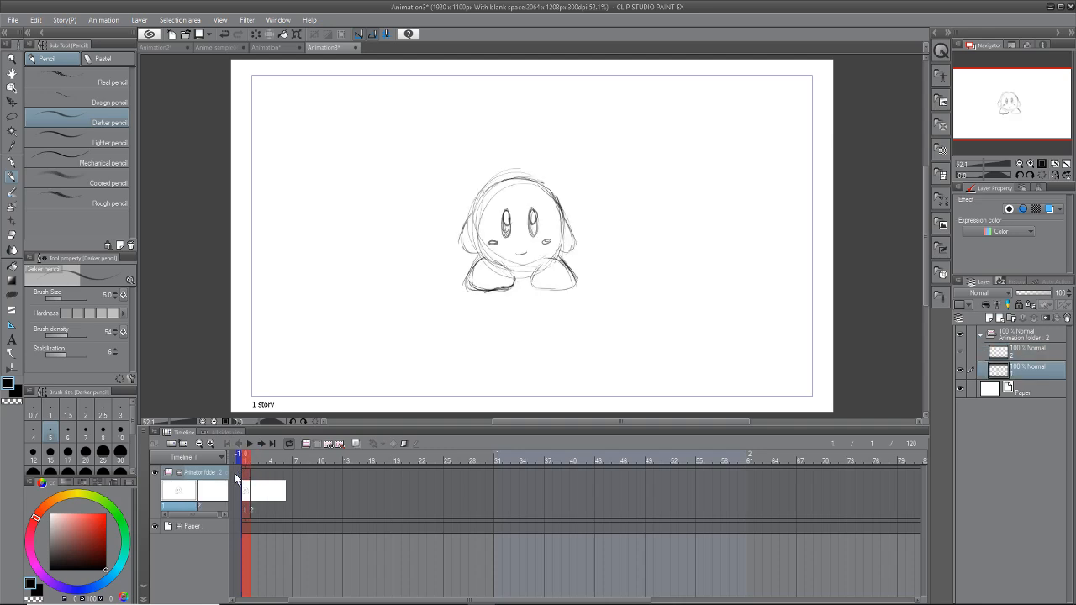
Step: Add a second animation folder above the sketch with a new blank cel at frame 1
click(307, 443)
click(316, 445)
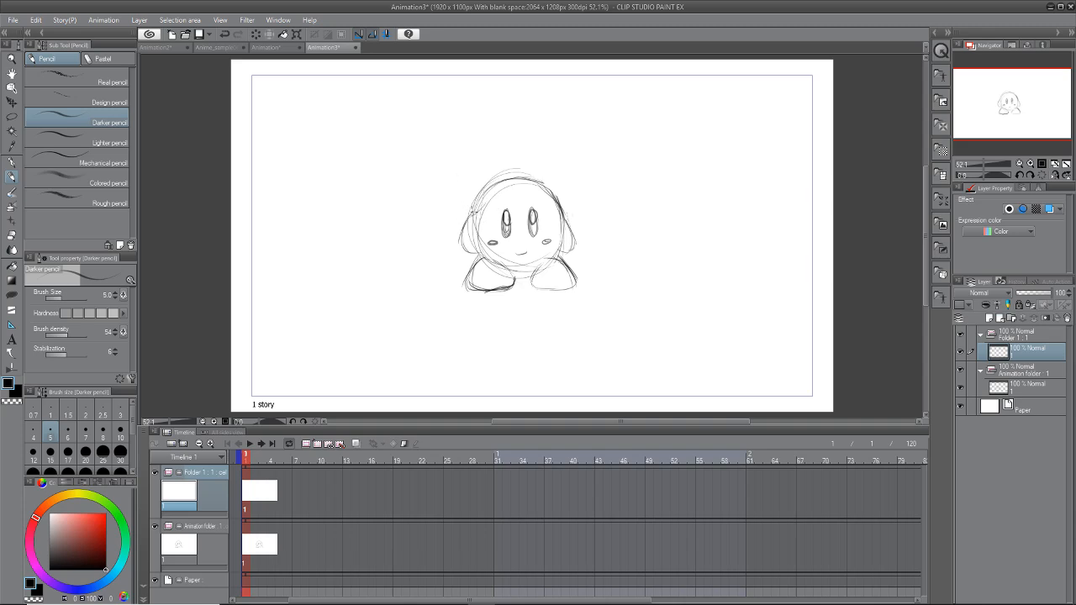
mouse_move(469, 210)
mouse_down()
mouse_move(520, 188)
mouse_move(506, 198)
mouse_move(568, 217)
mouse_up()
key(ctrl+z)
key(ctrl+z)
key(ctrl+z)
key(ctrl+z)
key(ctrl+z)
Step: On the new cel, sketch a hair-like outline over the character's head, with a line across the forehead and a short vertical centre line
drag(496, 162, 465, 217)
mouse_move(475, 178)
mouse_down()
mouse_move(465, 217)
mouse_move(562, 216)
mouse_up()
drag(513, 182, 507, 212)
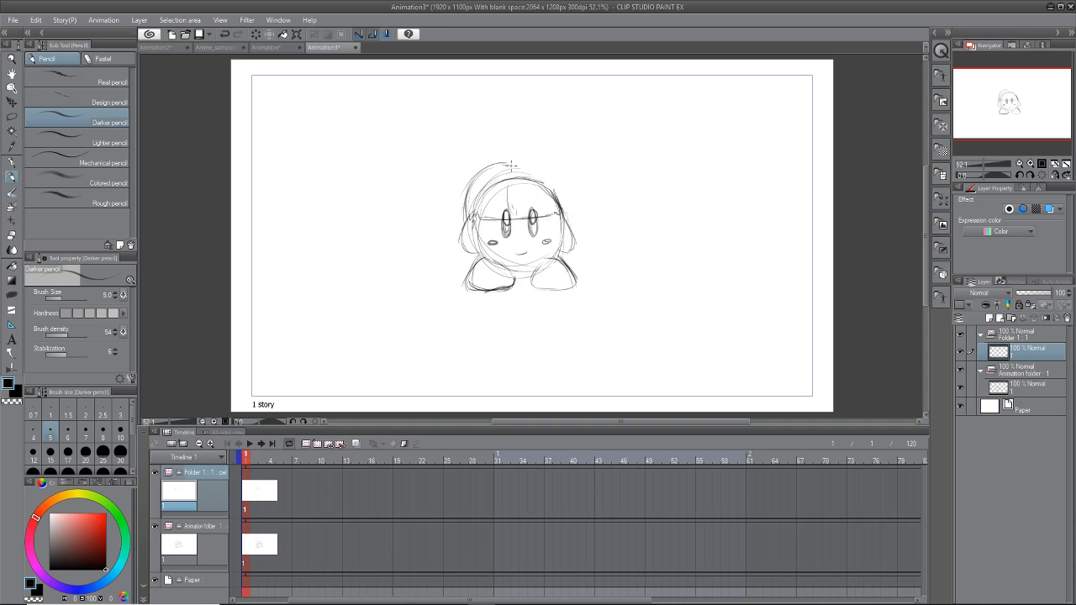
mouse_move(503, 158)
mouse_down()
mouse_move(550, 168)
mouse_move(570, 189)
mouse_move(575, 218)
mouse_up()
drag(553, 172, 573, 218)
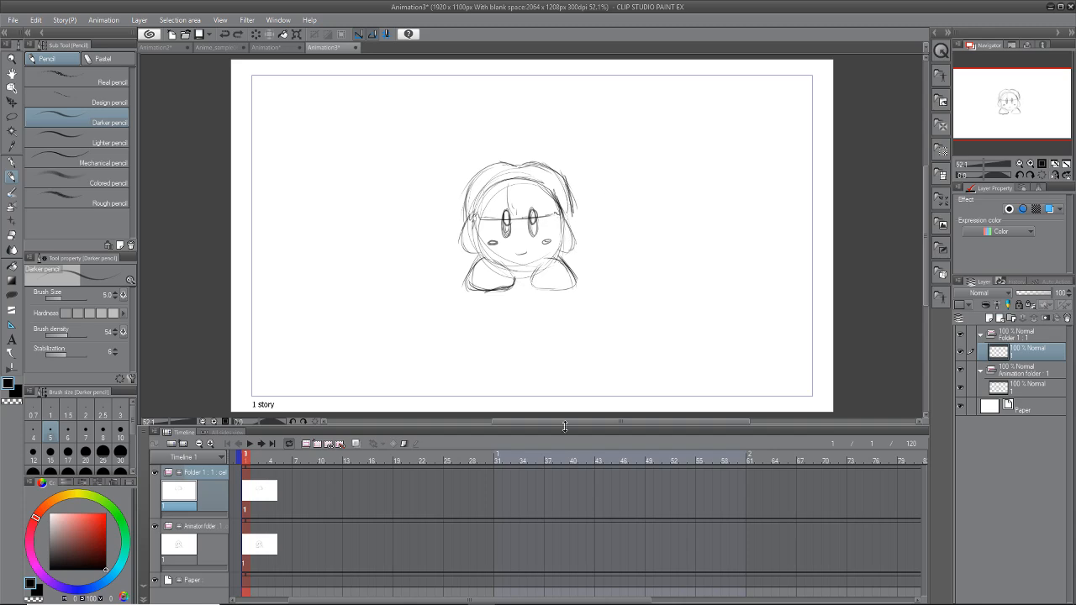
Step: Finish the outline stroke beside the head and give the hair cel a green layer color
drag(553, 209, 576, 210)
right_click(576, 214)
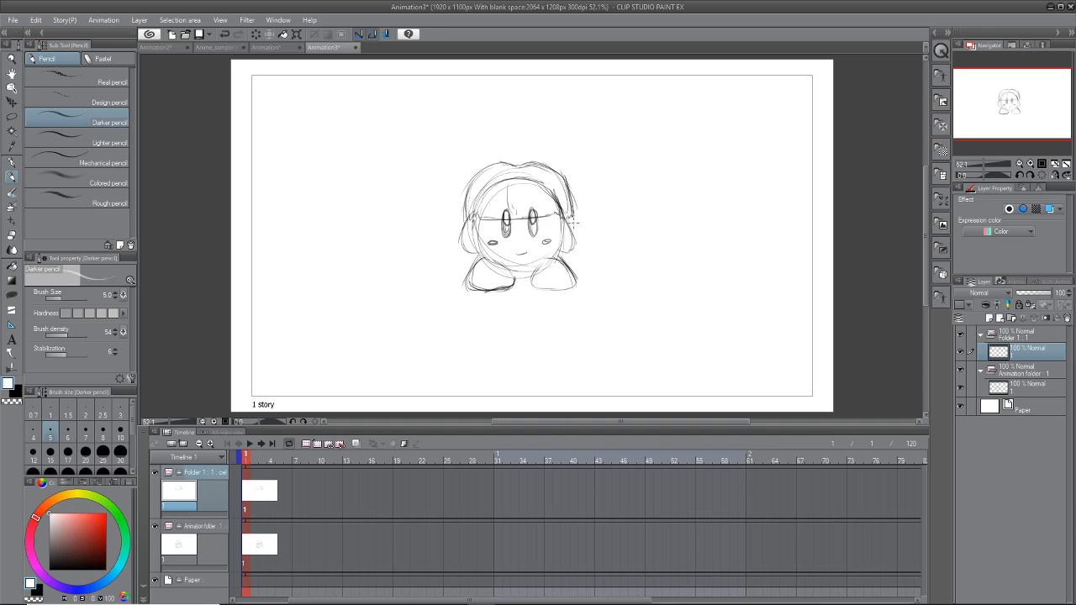
click(1052, 212)
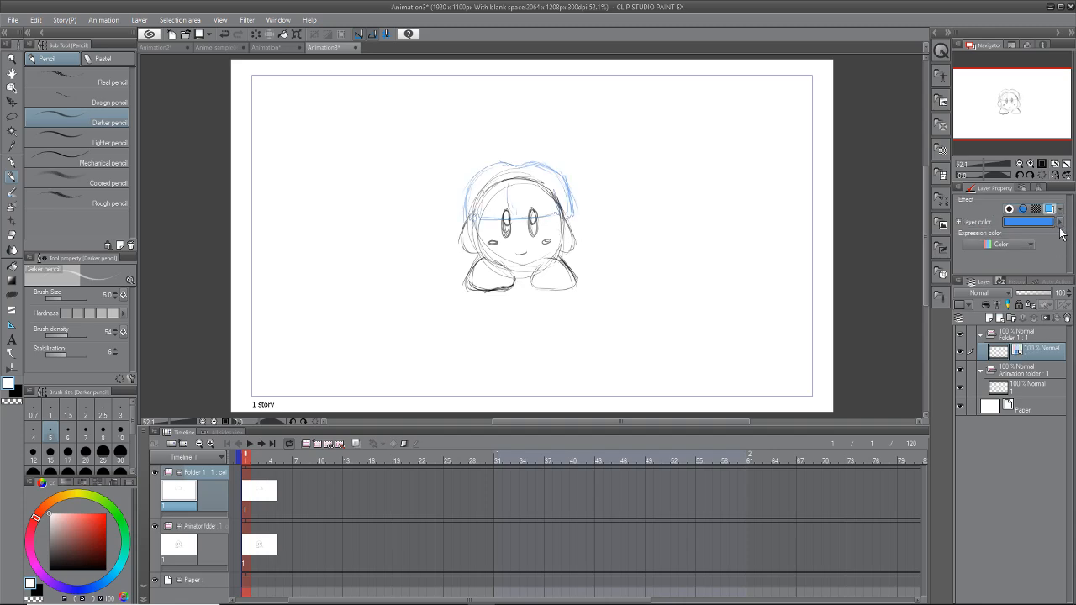
click(1056, 222)
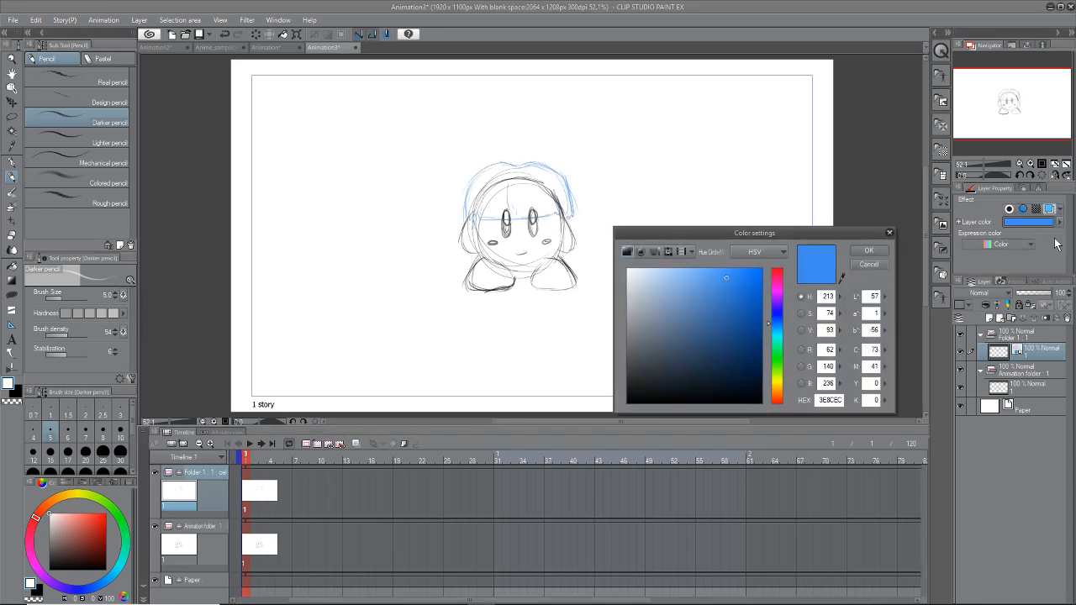
click(778, 359)
click(763, 284)
click(868, 250)
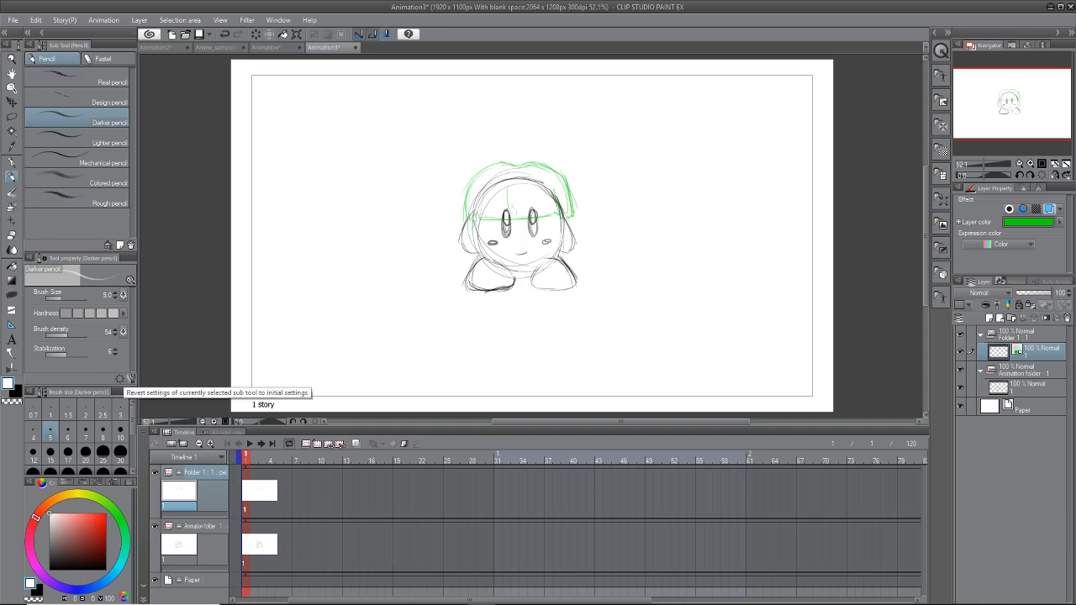
Step: Change the timeline's frame rate to 24 fps
click(251, 468)
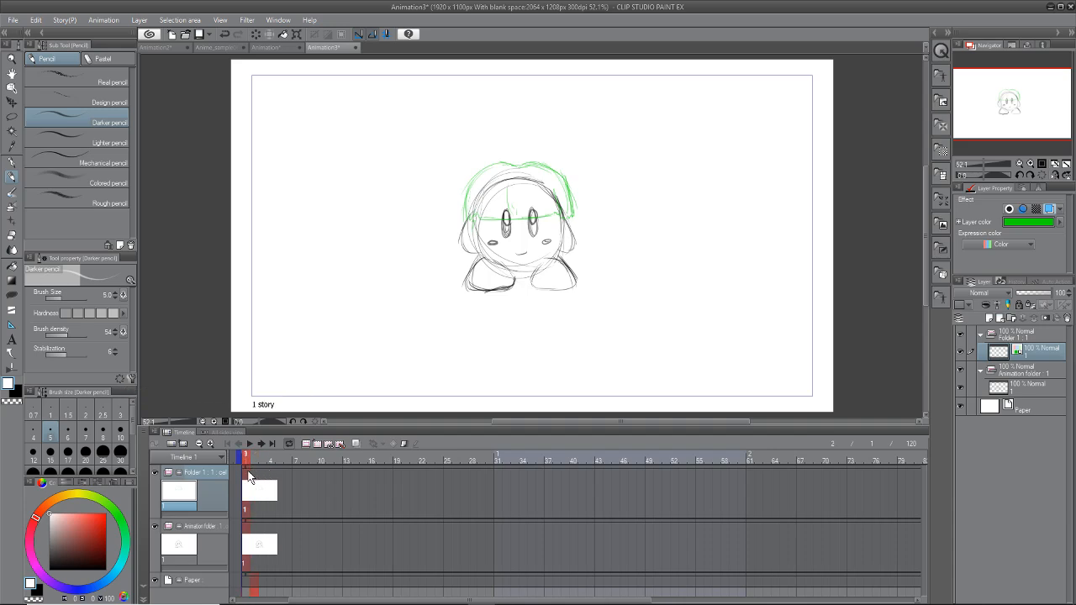
click(103, 20)
mouse_move(200, 151)
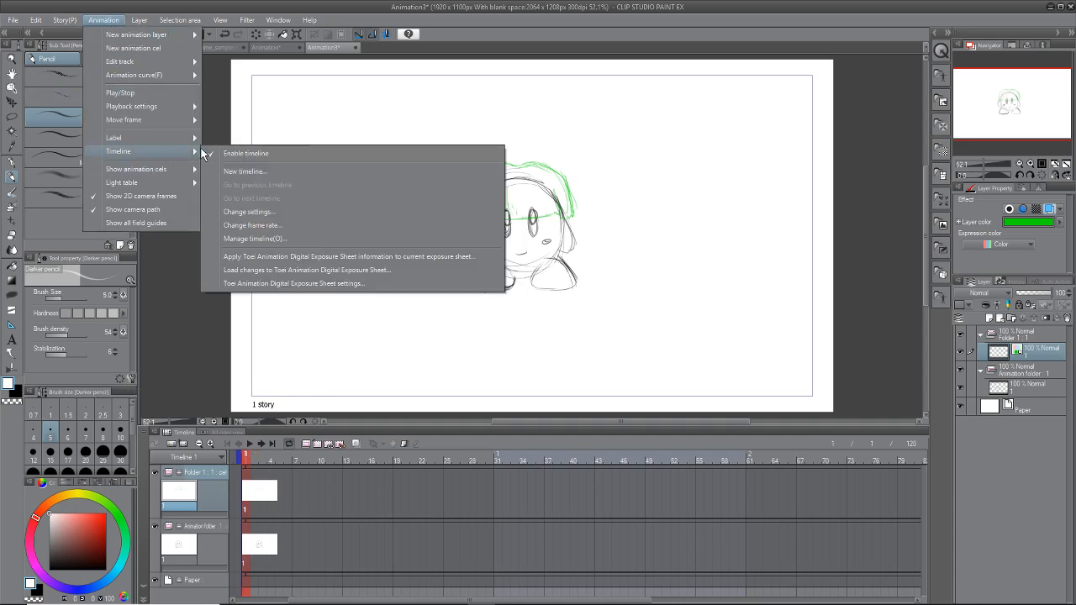
click(285, 225)
click(558, 291)
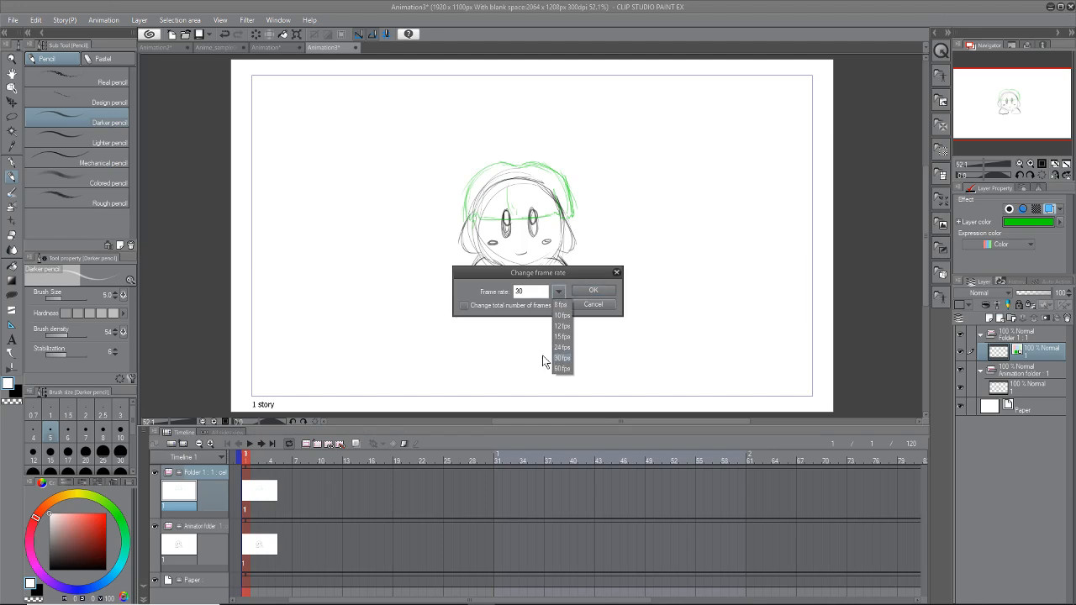
click(562, 346)
key(Return)
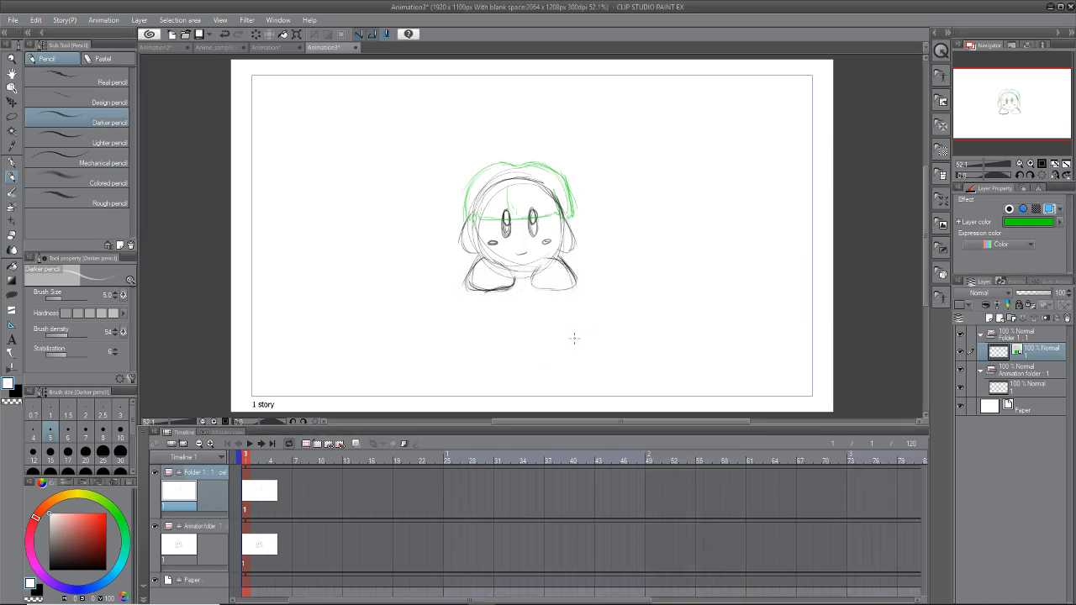
Step: Add a new hair cel at frame 2, enable onion skin and switch the drawing color to black
drag(246, 458, 261, 490)
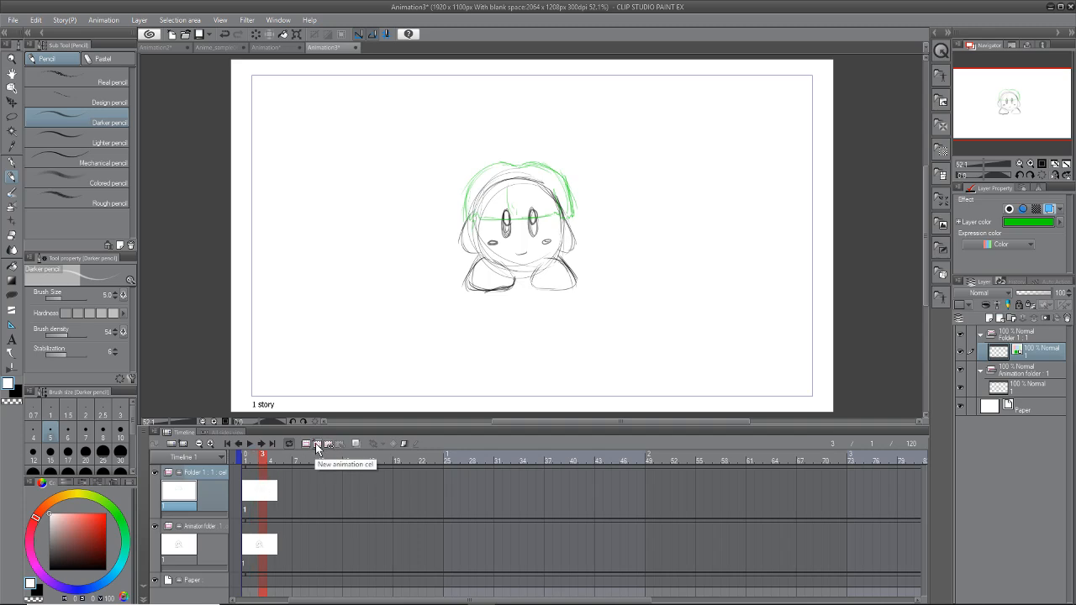
click(252, 474)
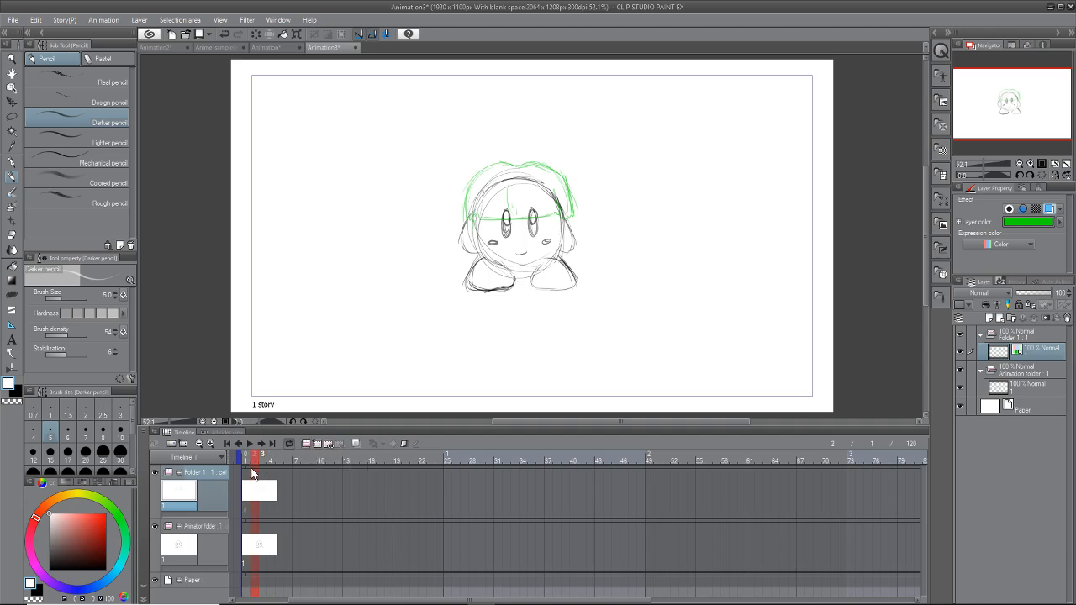
click(318, 444)
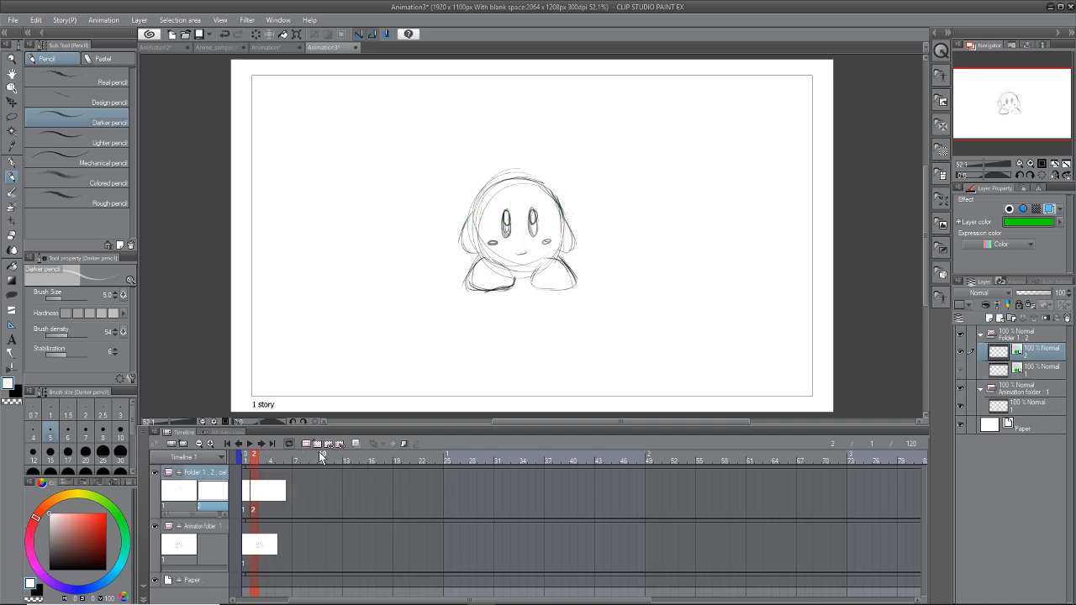
click(364, 443)
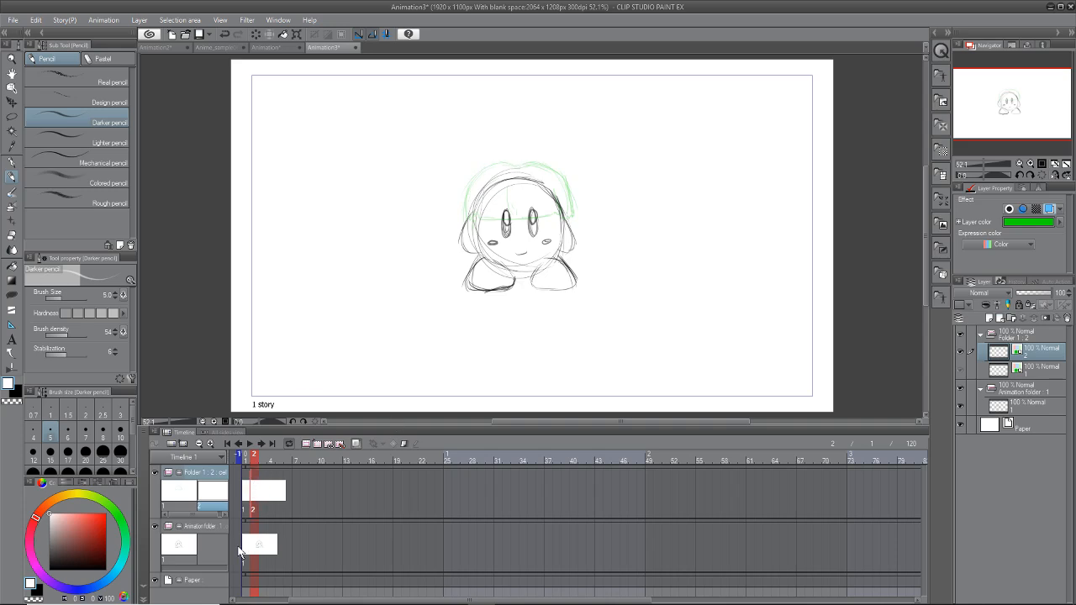
drag(96, 538, 106, 570)
mouse_move(253, 457)
mouse_down()
mouse_move(239, 469)
mouse_move(254, 473)
mouse_up()
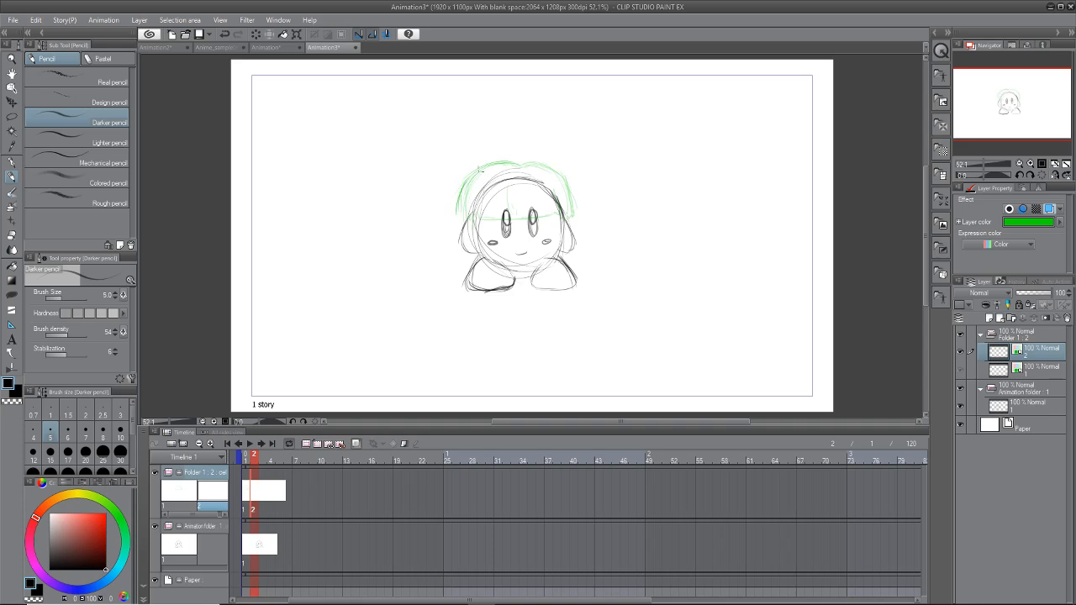
Step: On the frame 2 cel, sketch the hair dome slightly shifted sideways, with a forehead line and a small fringe notch
drag(481, 171, 462, 185)
drag(519, 163, 469, 176)
drag(511, 216, 473, 217)
mouse_move(548, 204)
mouse_down()
mouse_move(563, 214)
mouse_move(555, 173)
mouse_up()
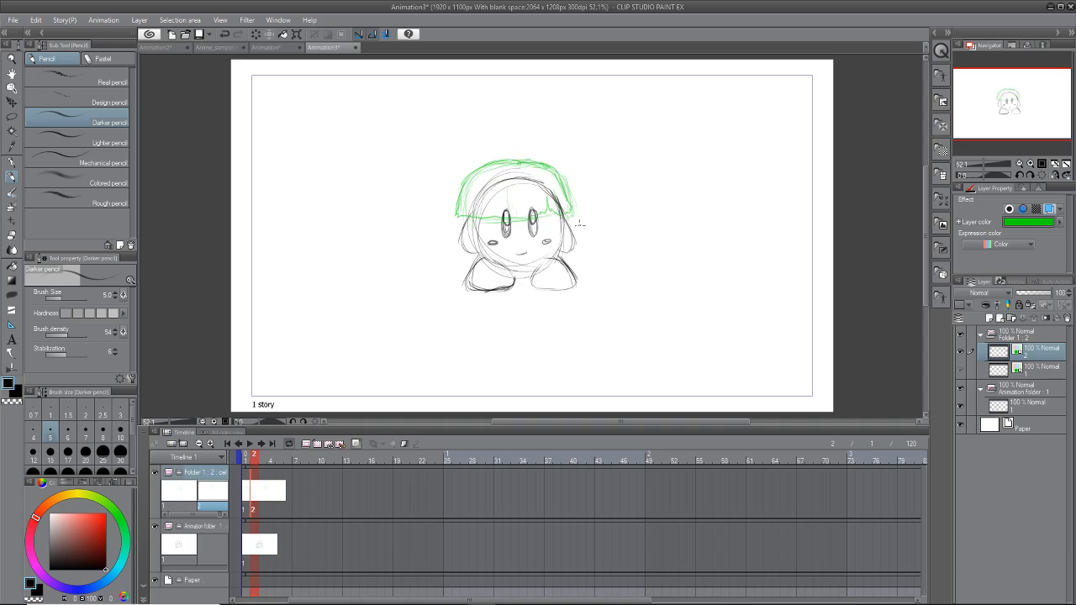
Step: Add a hair cel at frame 3, sketch the hair sweeping out to one side in a pointed tip, and scrub through the frames
click(318, 444)
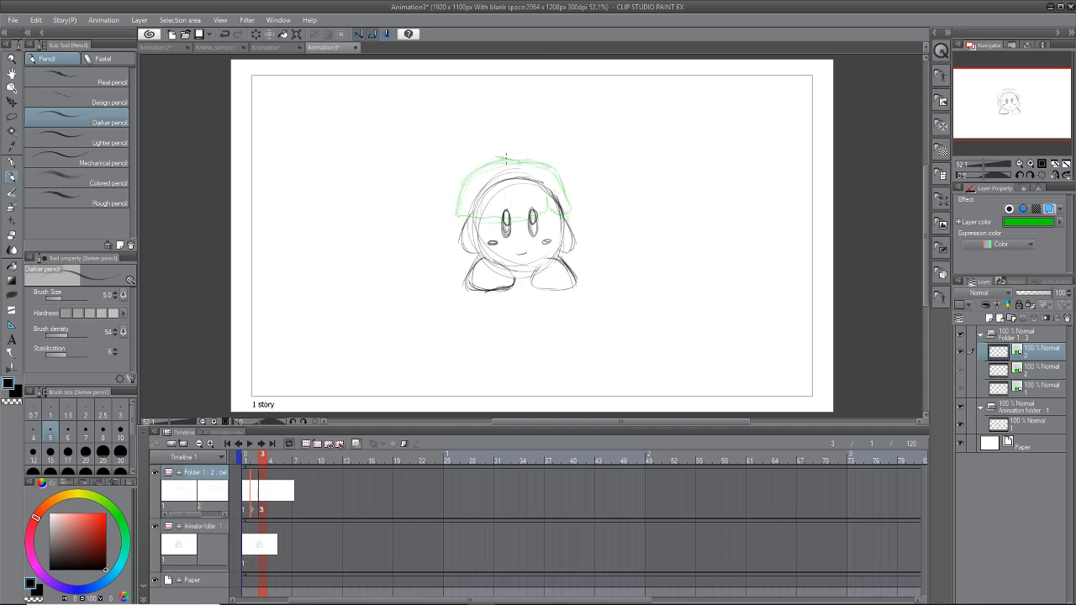
mouse_move(472, 167)
mouse_down()
mouse_move(492, 156)
mouse_move(428, 191)
mouse_move(462, 217)
mouse_move(558, 209)
mouse_move(571, 195)
mouse_move(571, 205)
mouse_move(548, 163)
mouse_move(506, 158)
mouse_move(557, 175)
mouse_move(568, 194)
mouse_up()
mouse_move(443, 169)
mouse_down()
mouse_move(433, 178)
mouse_move(476, 164)
mouse_up()
drag(273, 457, 272, 486)
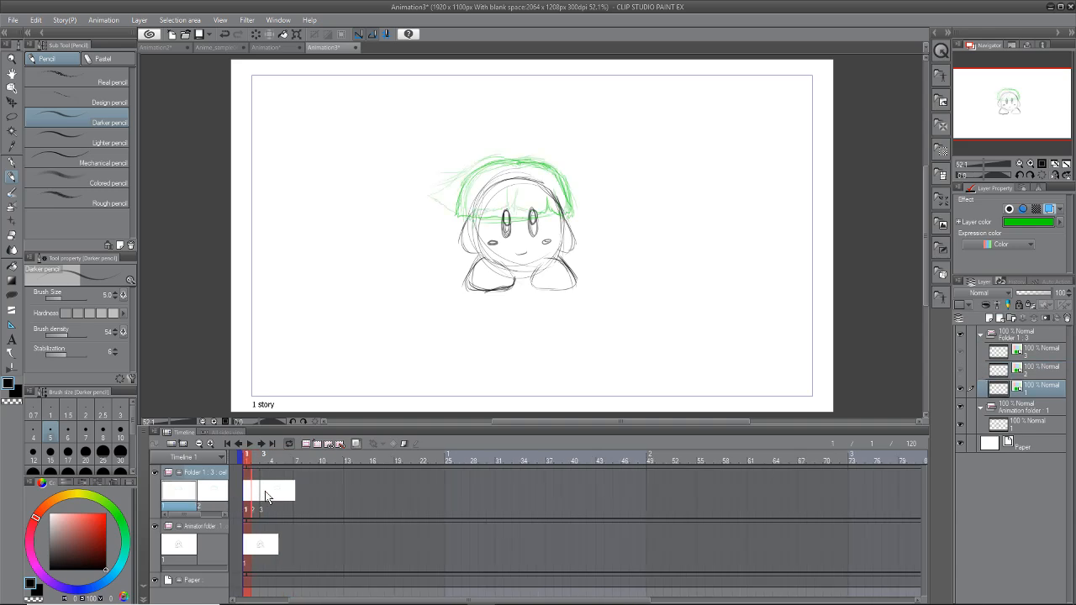
Step: Add a hair cel at frame 4 and sketch the wind-swept hair, undoing the overlong tip and redrawing it shorter
click(327, 444)
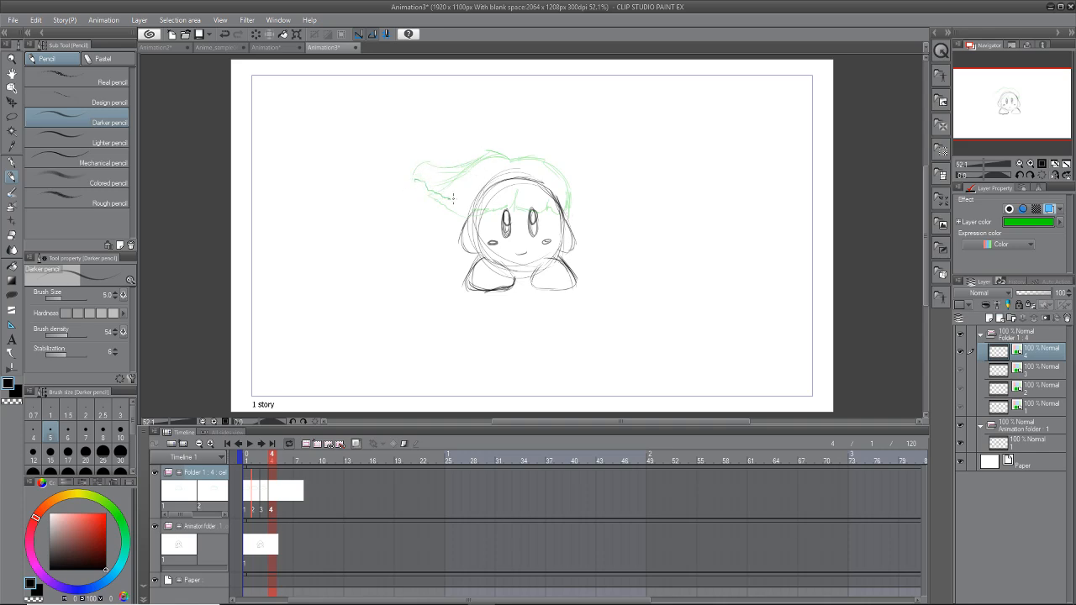
mouse_move(453, 199)
mouse_down()
mouse_move(466, 212)
mouse_move(484, 204)
mouse_up()
key(ctrl+z)
key(ctrl+z)
key(ctrl+z)
mouse_move(501, 155)
mouse_down()
mouse_move(461, 159)
mouse_move(428, 189)
mouse_up()
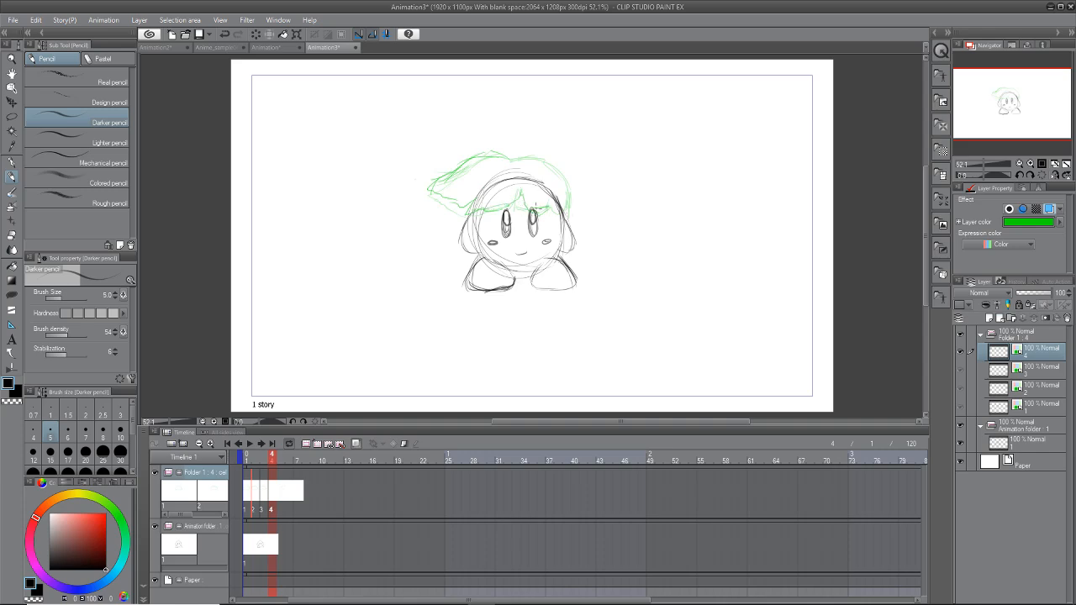
drag(567, 196, 565, 222)
mouse_move(509, 161)
mouse_down()
mouse_move(547, 157)
mouse_move(578, 209)
mouse_up()
Step: Add a hair cel at frame 5, sketch the hair settling back with loose strands on top, and scrub through the frames
click(316, 444)
mouse_move(500, 163)
mouse_down()
mouse_move(449, 203)
mouse_move(444, 195)
mouse_up()
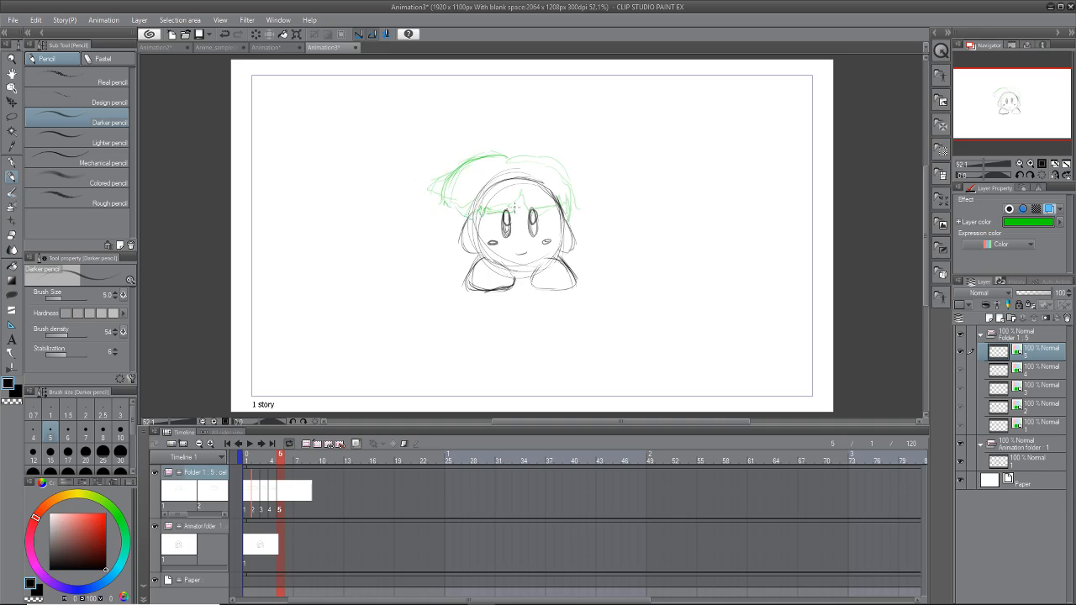
drag(526, 187, 559, 205)
drag(501, 156, 541, 141)
mouse_move(277, 461)
mouse_down()
mouse_move(259, 471)
mouse_move(294, 474)
mouse_move(250, 489)
mouse_move(297, 496)
mouse_move(247, 508)
mouse_move(288, 510)
mouse_move(246, 517)
mouse_move(267, 520)
mouse_up()
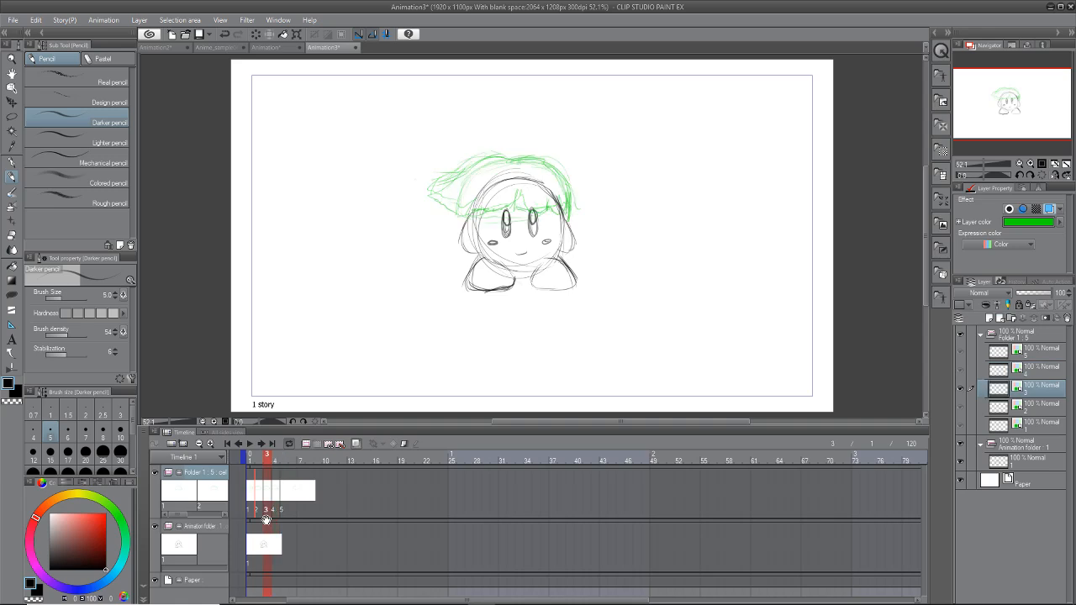
Step: Turn off the green layer color on the frame 3 hair cel
click(1055, 222)
click(868, 264)
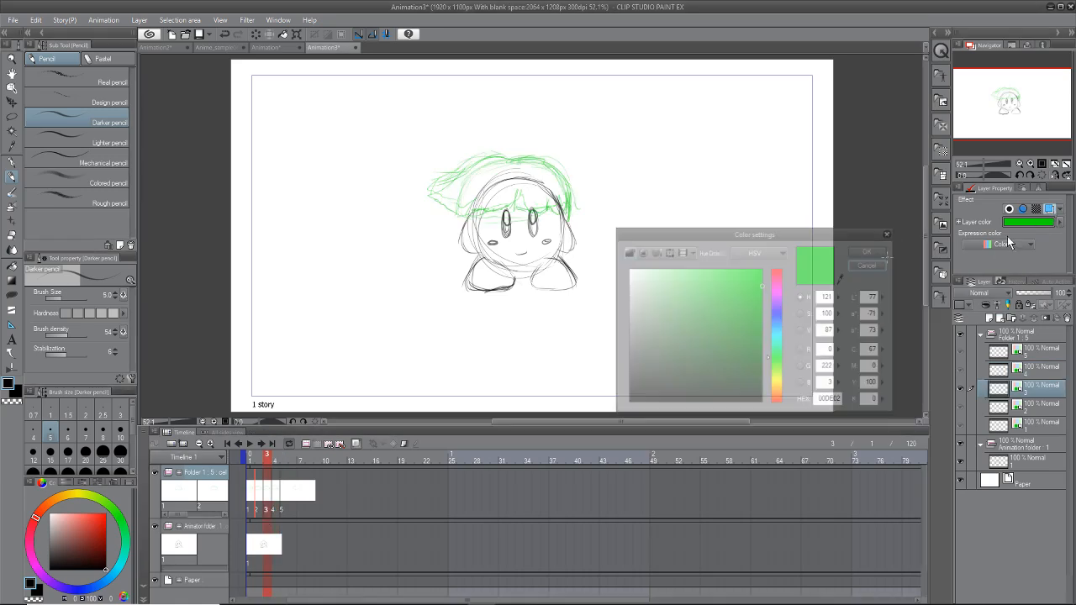
click(1049, 208)
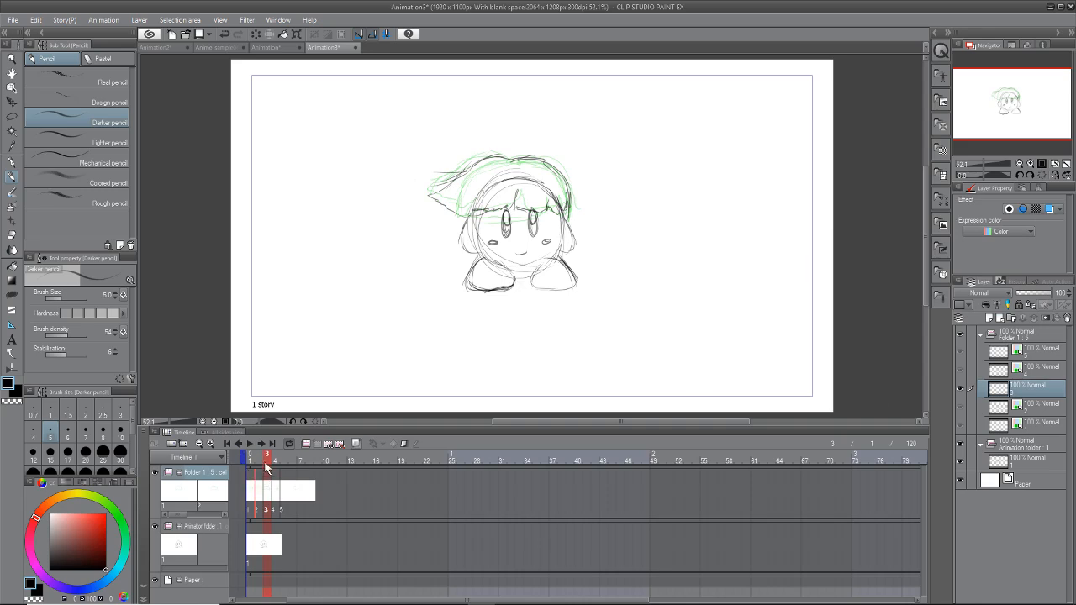
Step: Scrub through the hair frames and add a new blank cel at frame 6
mouse_move(266, 469)
mouse_down()
mouse_move(254, 469)
mouse_move(283, 472)
mouse_move(256, 491)
mouse_move(307, 487)
mouse_move(281, 492)
mouse_move(271, 514)
mouse_up()
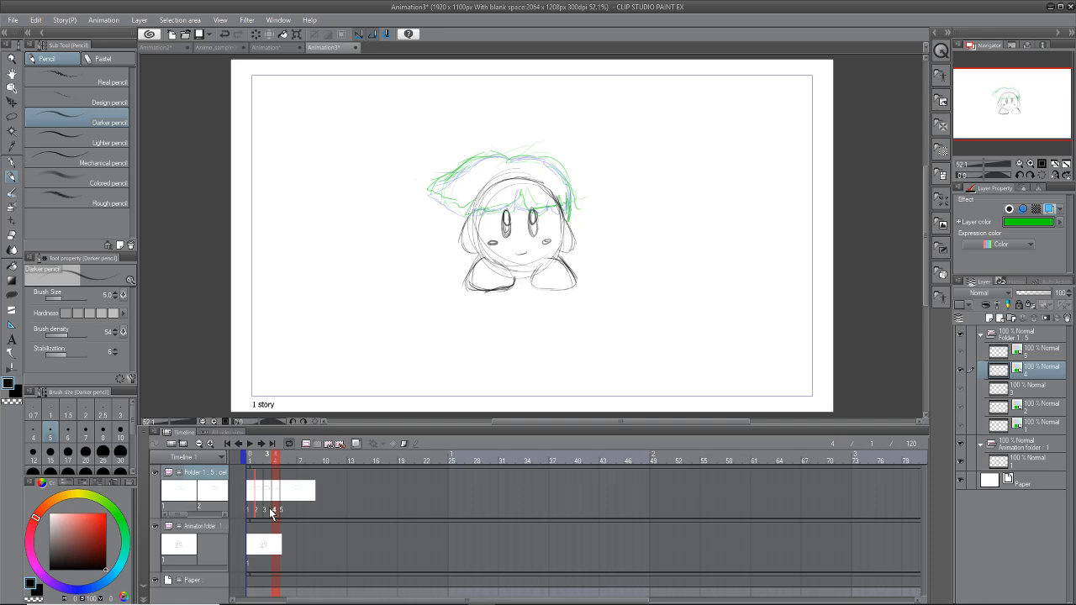
mouse_move(252, 475)
mouse_down()
mouse_move(301, 480)
mouse_move(304, 491)
mouse_move(247, 496)
mouse_move(284, 481)
mouse_move(270, 501)
mouse_move(293, 498)
mouse_up()
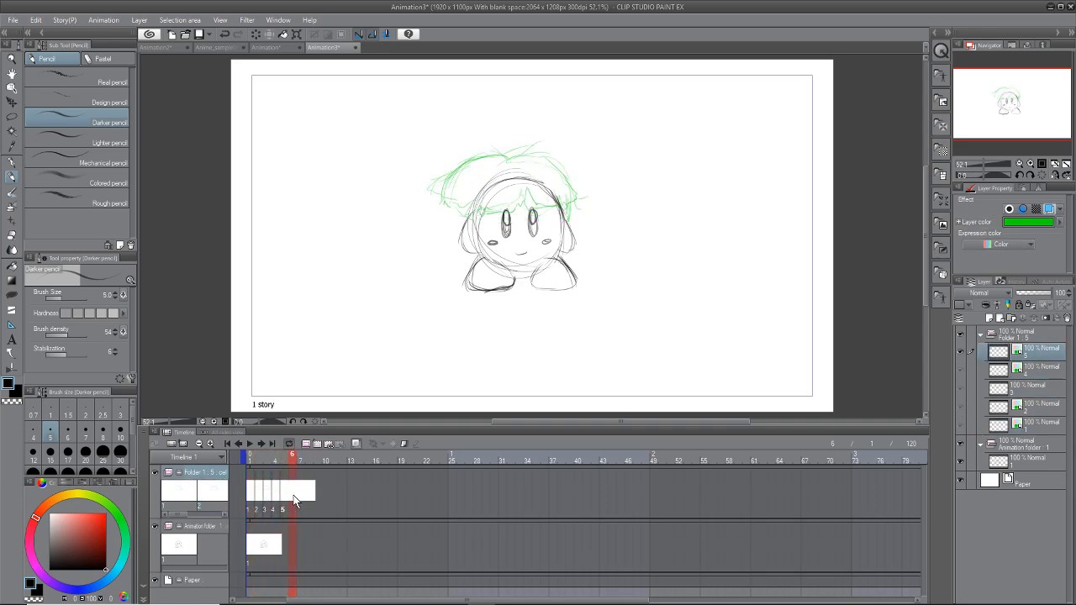
click(329, 446)
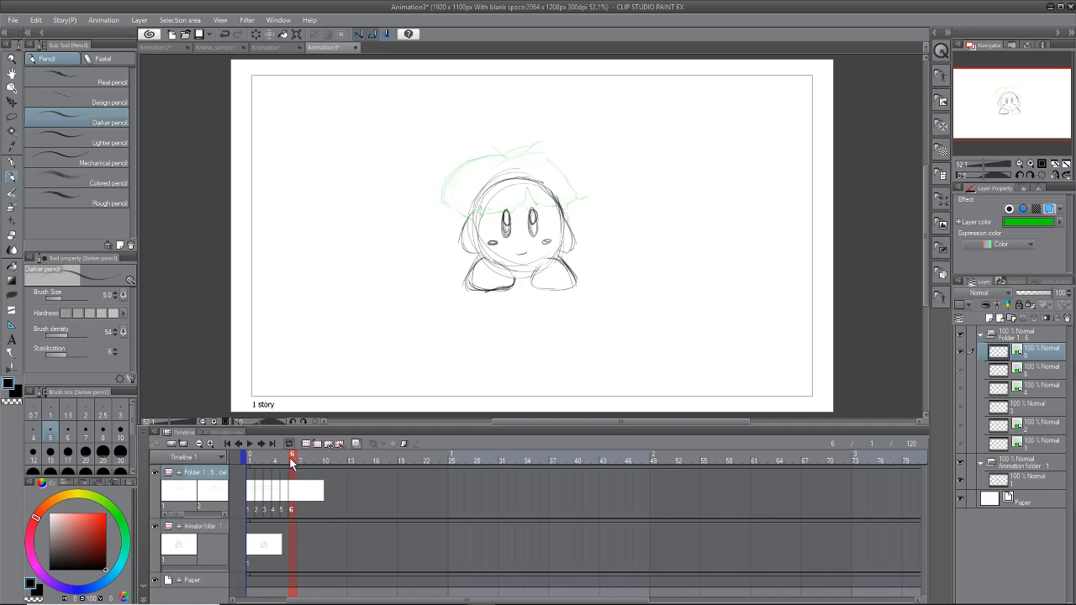
Step: Turn off the layer color on the hair cels at frames 1, 2, 4 and 5
drag(292, 460, 242, 508)
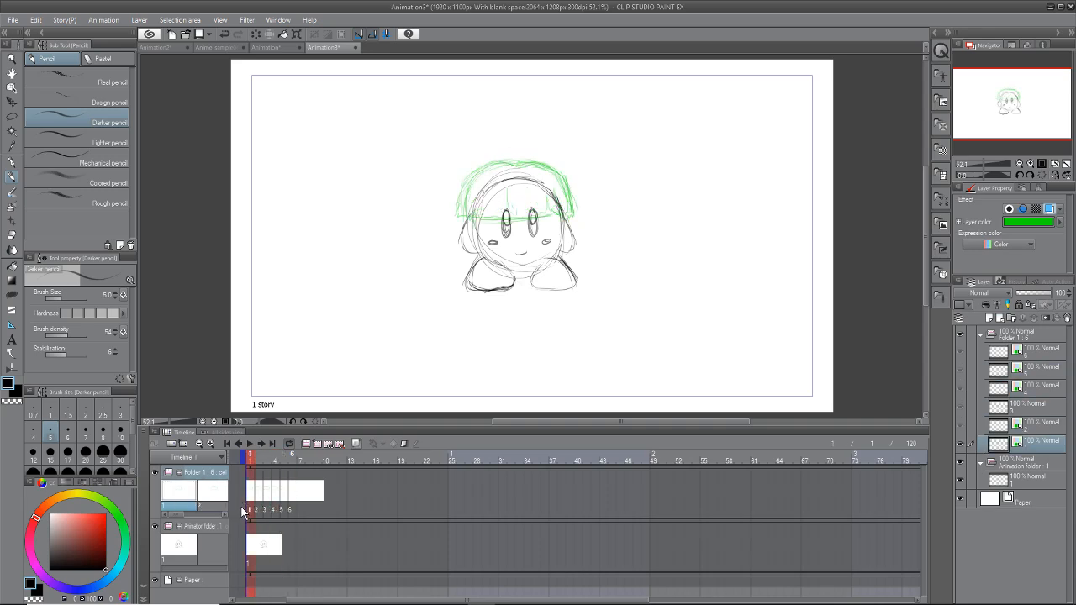
click(1050, 208)
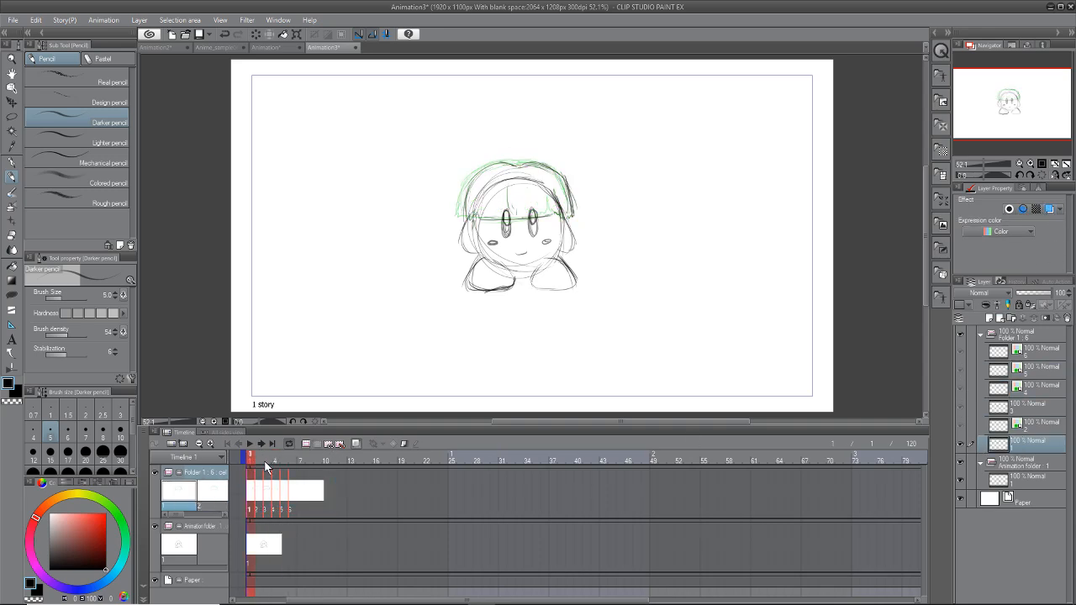
mouse_move(270, 464)
mouse_down()
mouse_move(284, 467)
mouse_move(254, 473)
mouse_move(262, 476)
mouse_up()
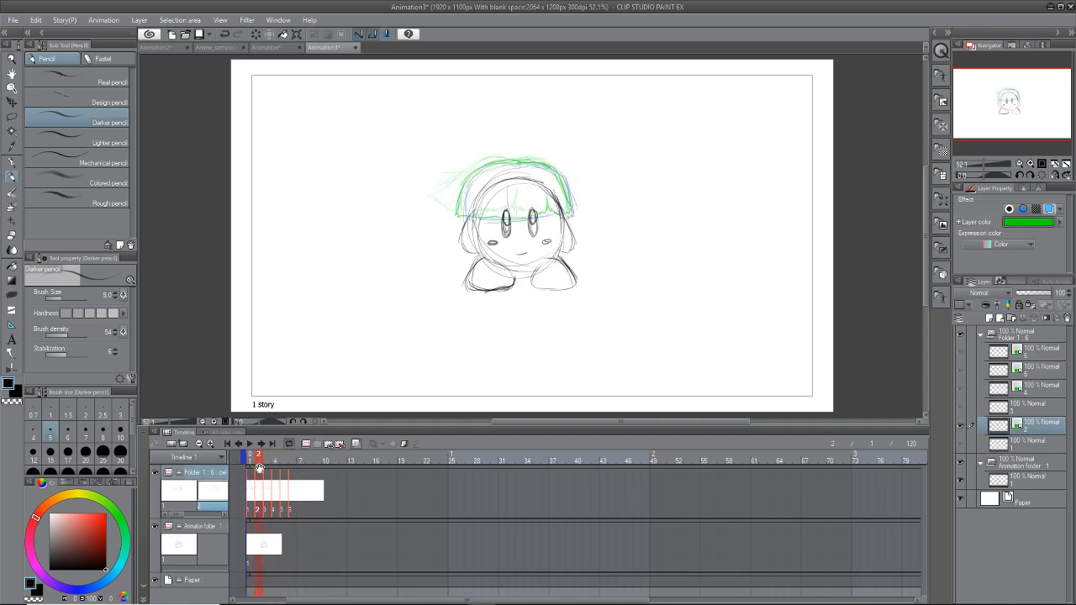
click(1050, 208)
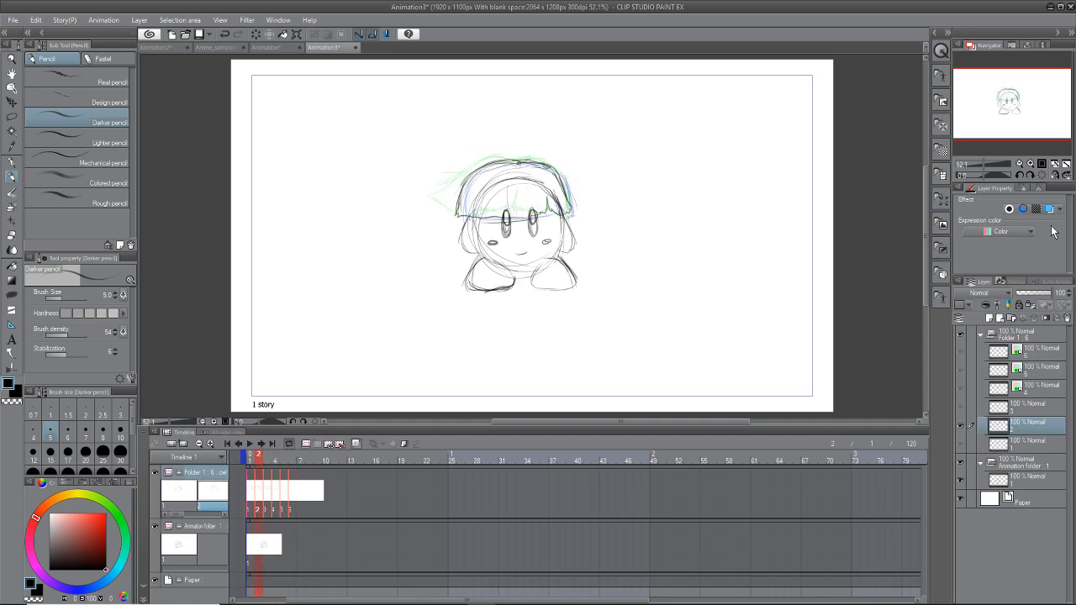
click(250, 484)
click(267, 483)
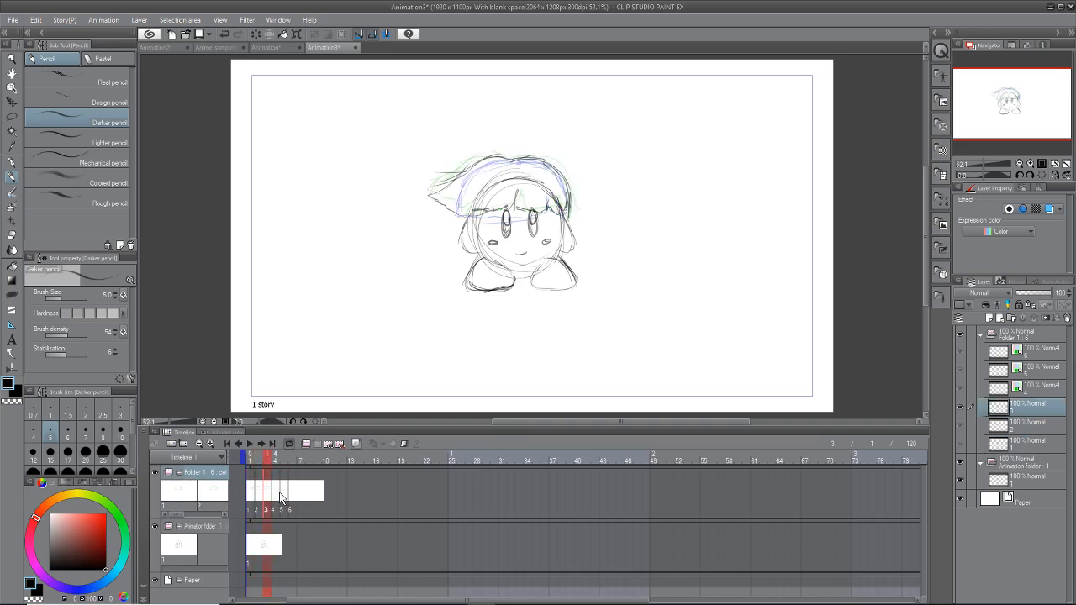
click(277, 494)
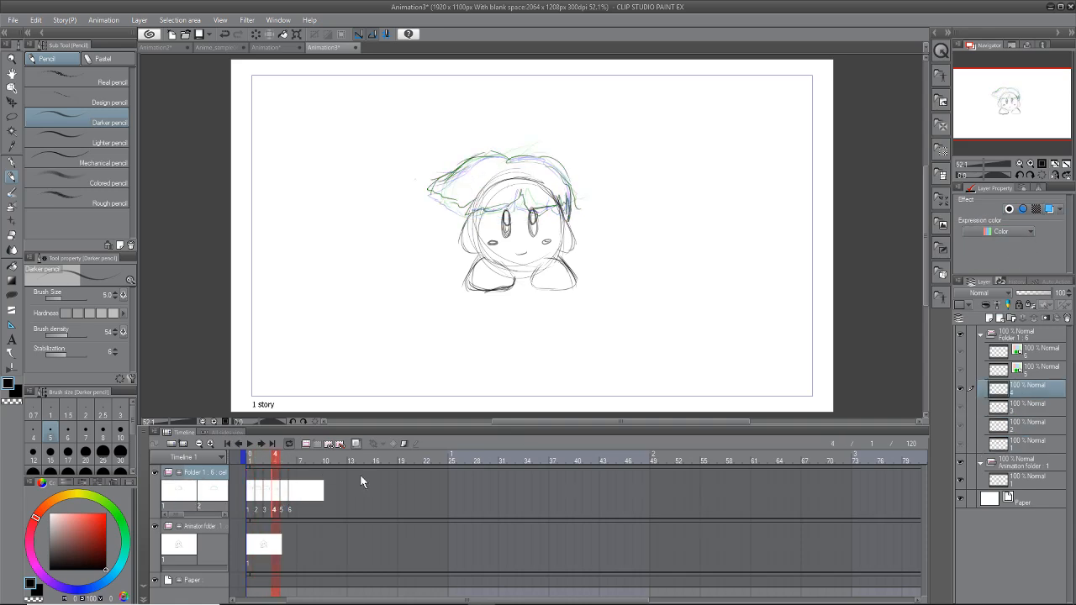
click(283, 492)
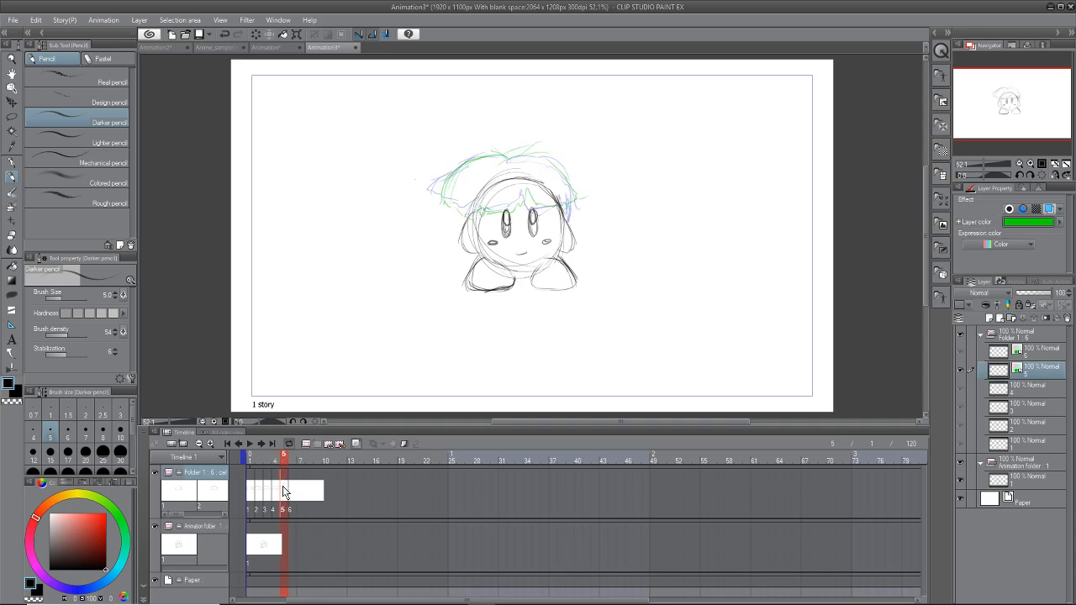
click(1047, 209)
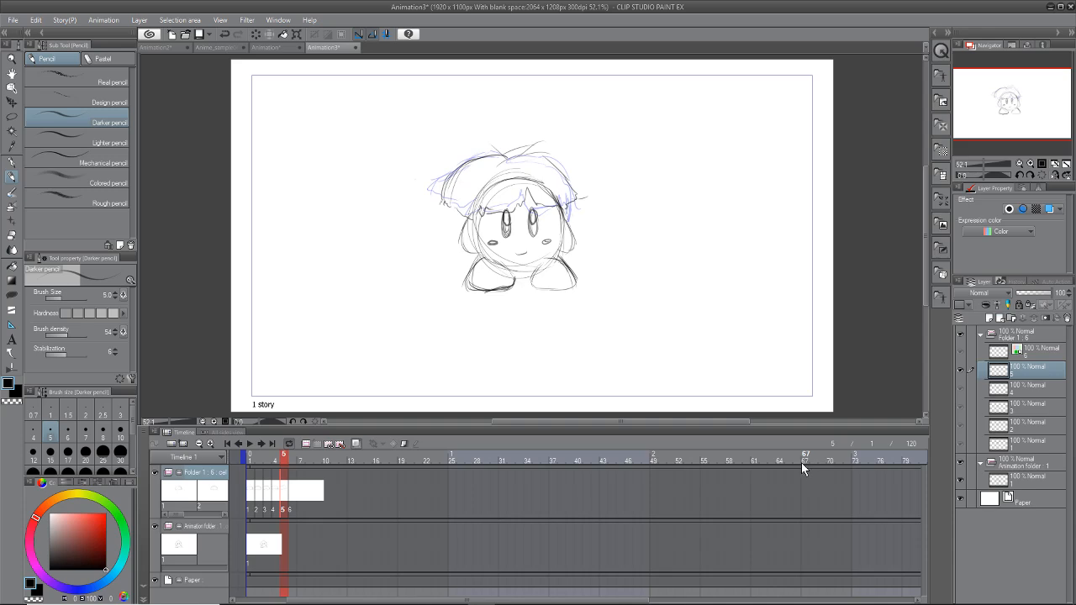
Step: Move past the frame 6 cel and add a new blank hair cel at frame 7
click(289, 481)
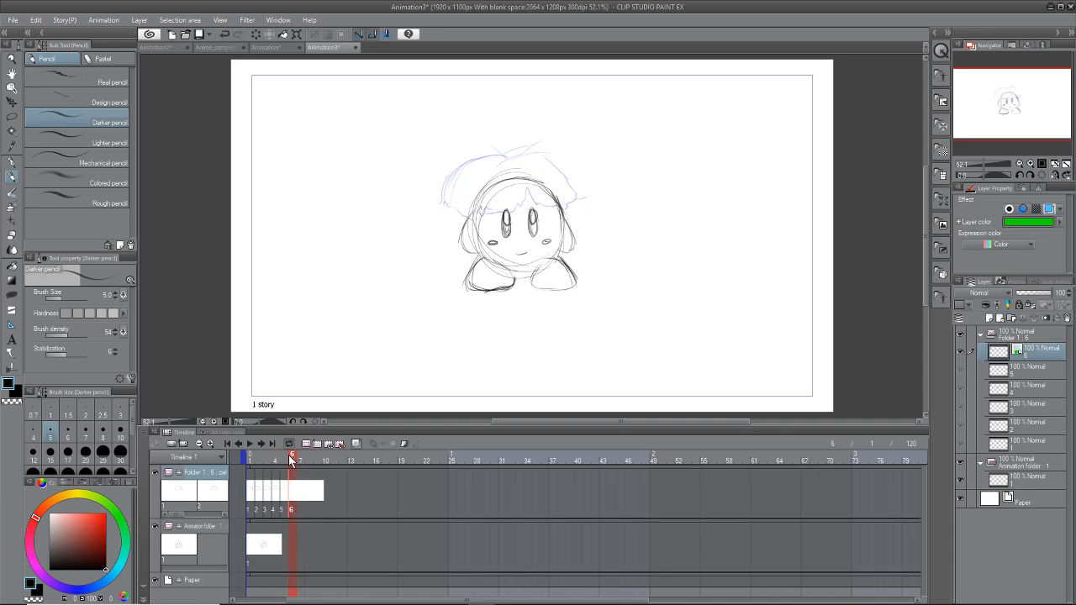
mouse_move(285, 484)
mouse_down()
mouse_move(238, 475)
mouse_move(279, 472)
mouse_move(290, 475)
mouse_move(261, 486)
mouse_move(300, 493)
mouse_up()
click(317, 443)
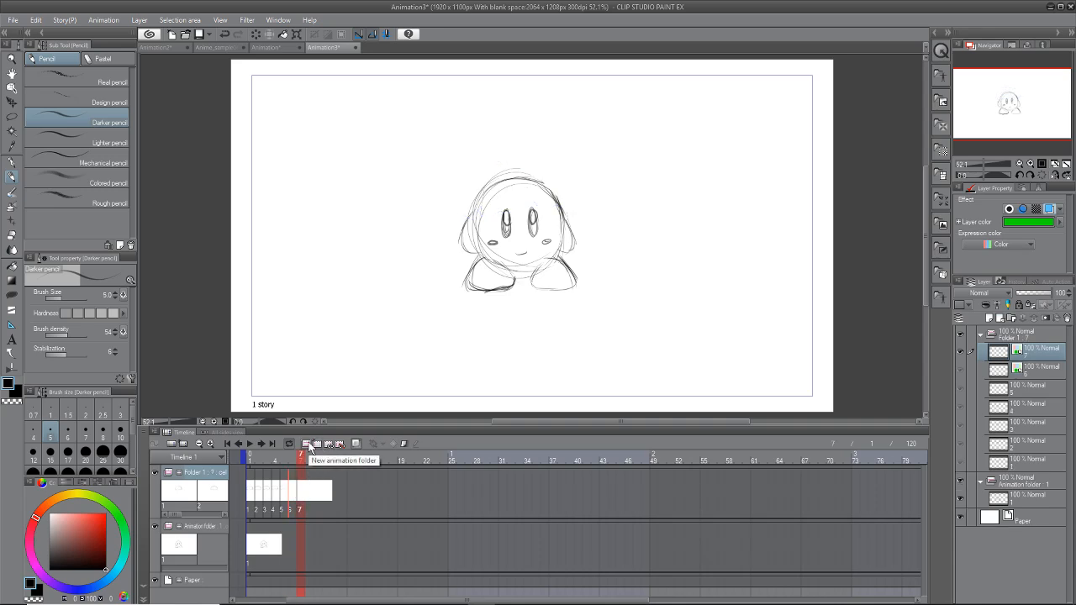
Step: Turn off the layer color on the frame 6 cel and pencil in its wind-blown hair outline and fringe
click(298, 498)
drag(507, 156, 468, 166)
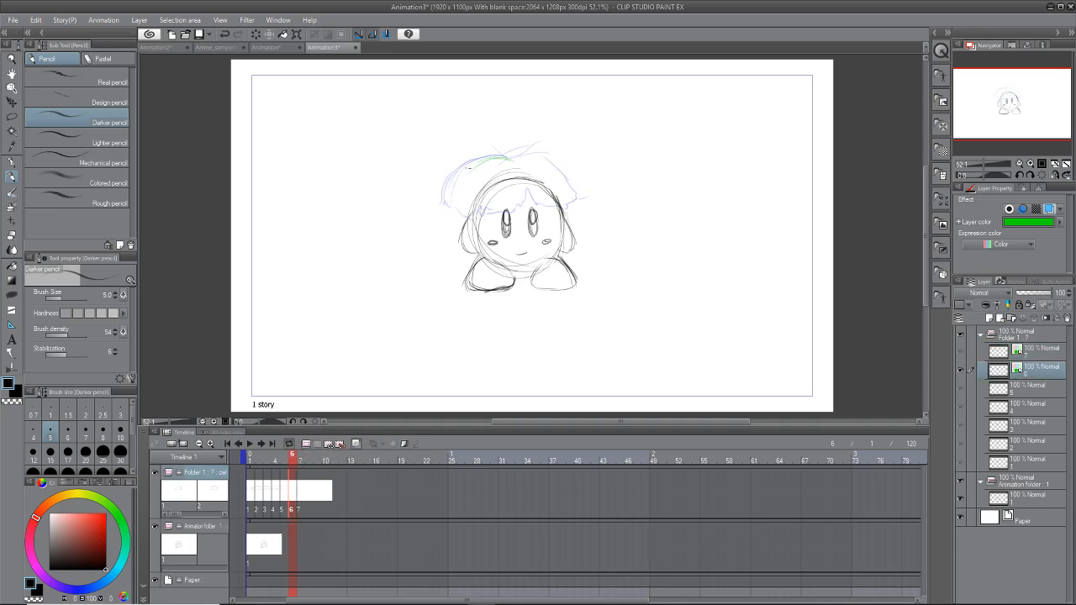
click(1049, 209)
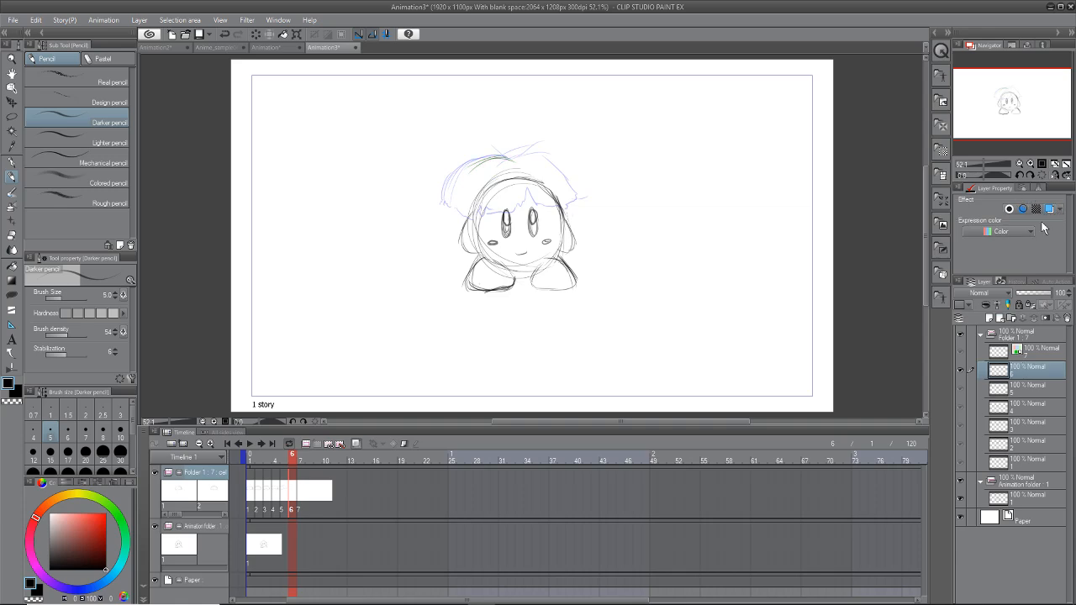
mouse_move(455, 190)
mouse_down()
mouse_move(496, 159)
mouse_move(459, 217)
mouse_move(523, 210)
mouse_move(526, 194)
mouse_move(541, 210)
mouse_up()
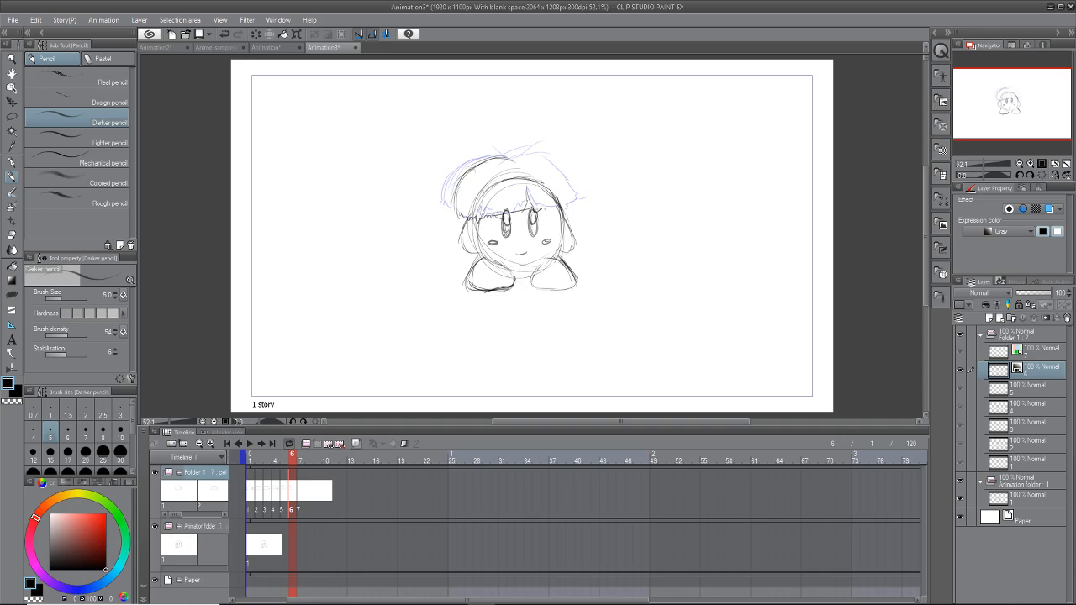
mouse_move(511, 162)
mouse_down()
mouse_move(543, 157)
mouse_move(565, 168)
mouse_move(548, 155)
mouse_move(586, 206)
mouse_up()
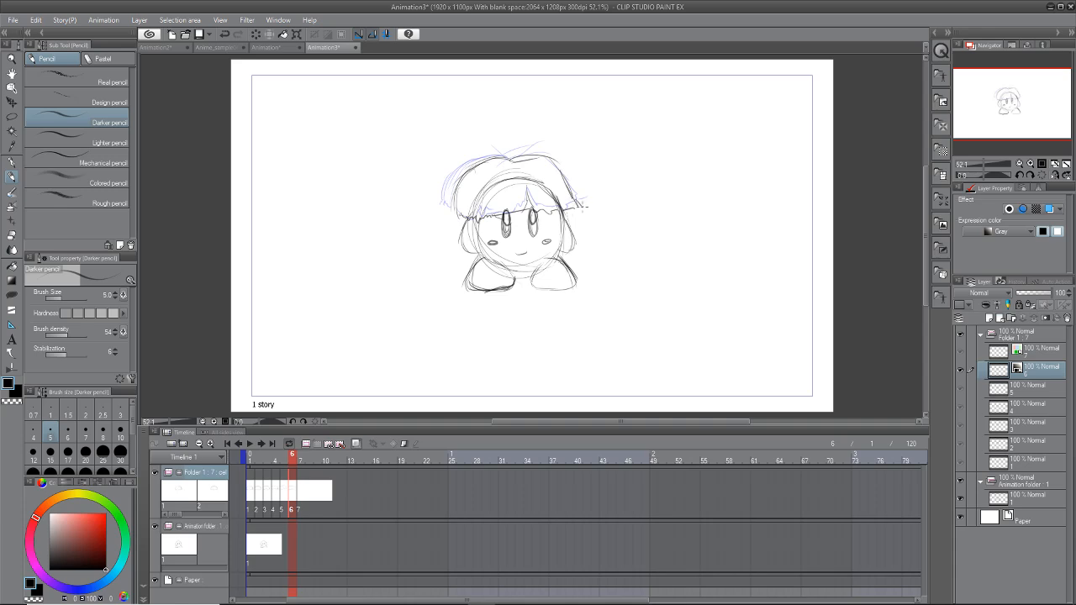
Step: Pencil the outer hair curve on one side of the frame 7 cel and turn off that cel's layer color
click(301, 492)
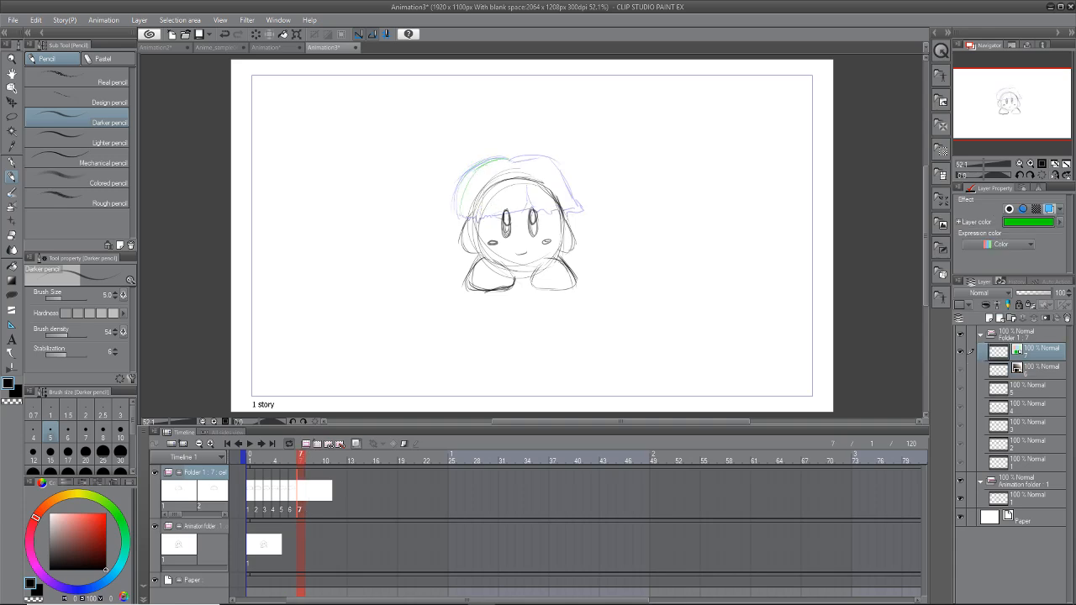
click(249, 476)
click(303, 480)
mouse_move(247, 496)
mouse_down()
mouse_move(296, 499)
mouse_move(284, 503)
mouse_move(303, 510)
mouse_up()
click(294, 497)
click(301, 496)
mouse_move(515, 160)
mouse_down()
mouse_move(458, 194)
mouse_move(473, 171)
mouse_move(459, 217)
mouse_up()
click(1049, 208)
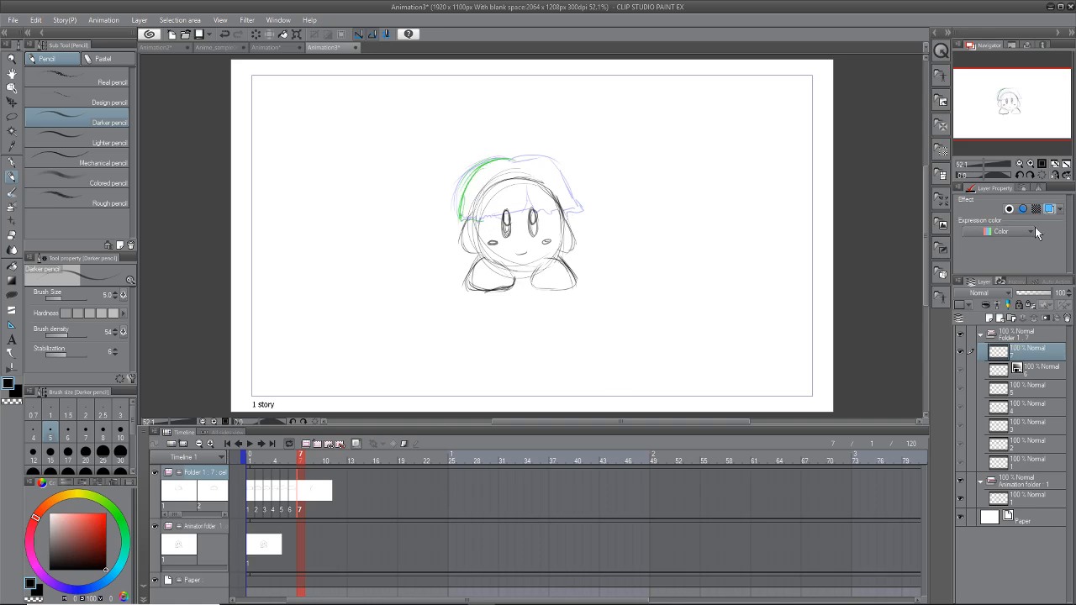
click(996, 304)
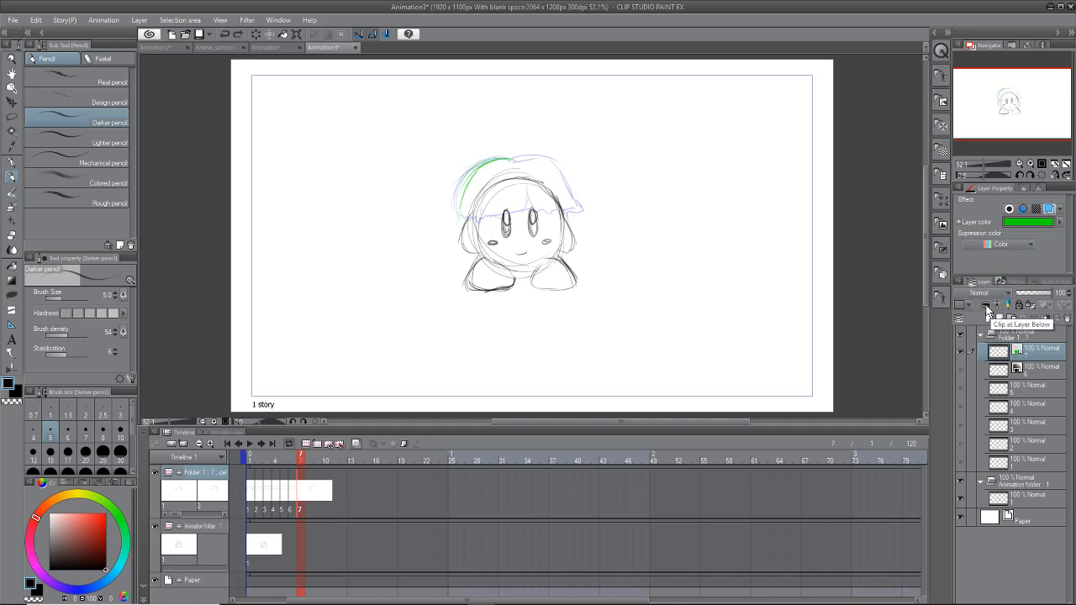
click(1049, 209)
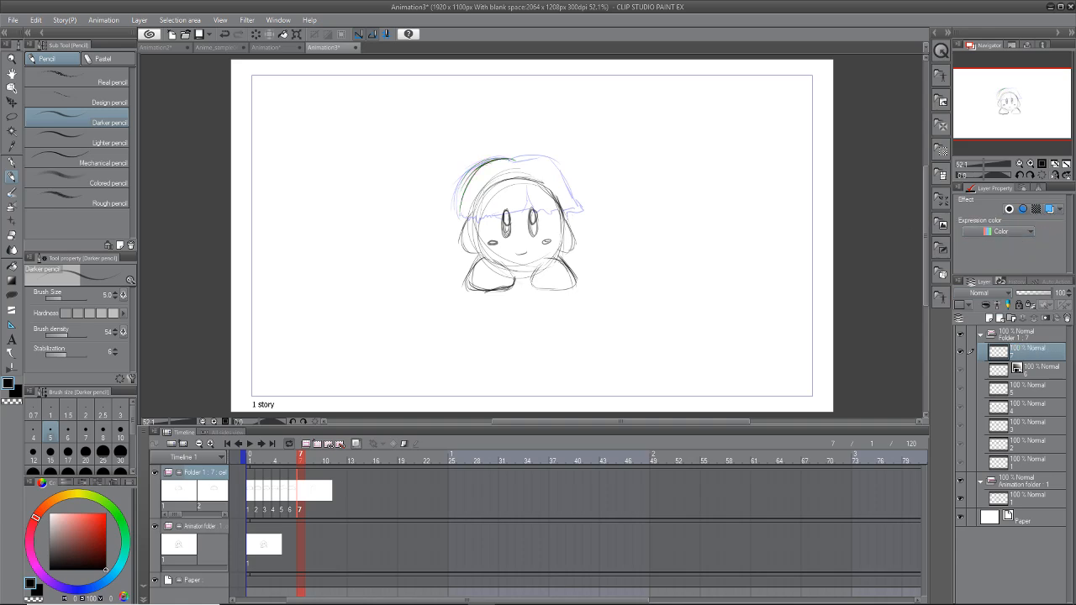
Step: Complete the frame 7 hair with the fringe line, the opposite side and strands at the crown
mouse_move(491, 160)
mouse_down()
mouse_move(465, 189)
mouse_move(462, 218)
mouse_move(581, 218)
mouse_up()
mouse_move(530, 158)
mouse_down()
mouse_move(570, 185)
mouse_move(579, 229)
mouse_up()
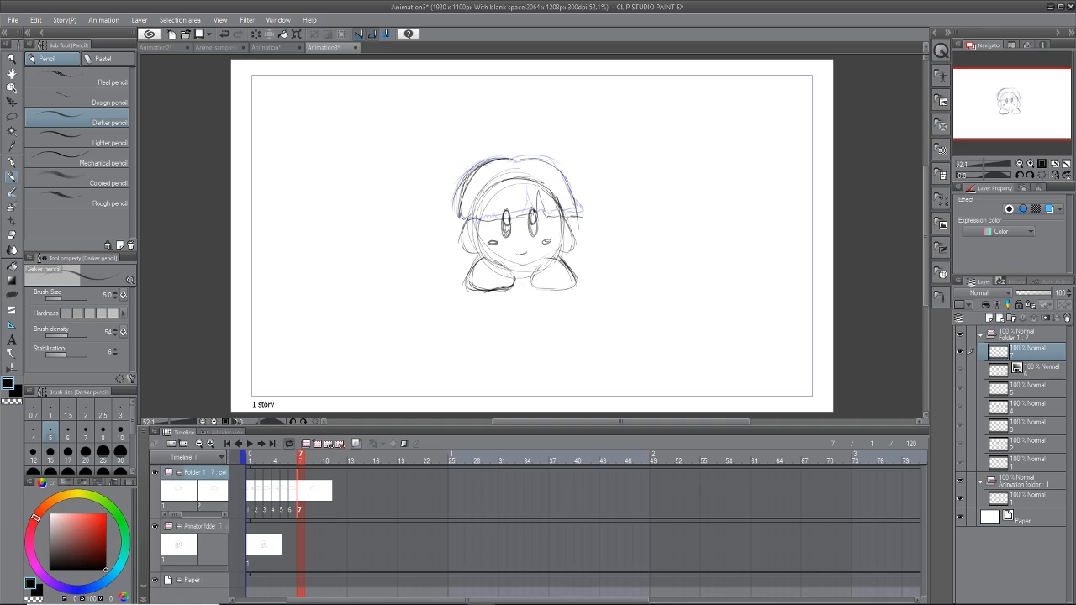
drag(514, 159, 548, 153)
Step: Add a new hair cel at frame 8 and pencil the settled hair outline with a notched fringe
click(316, 446)
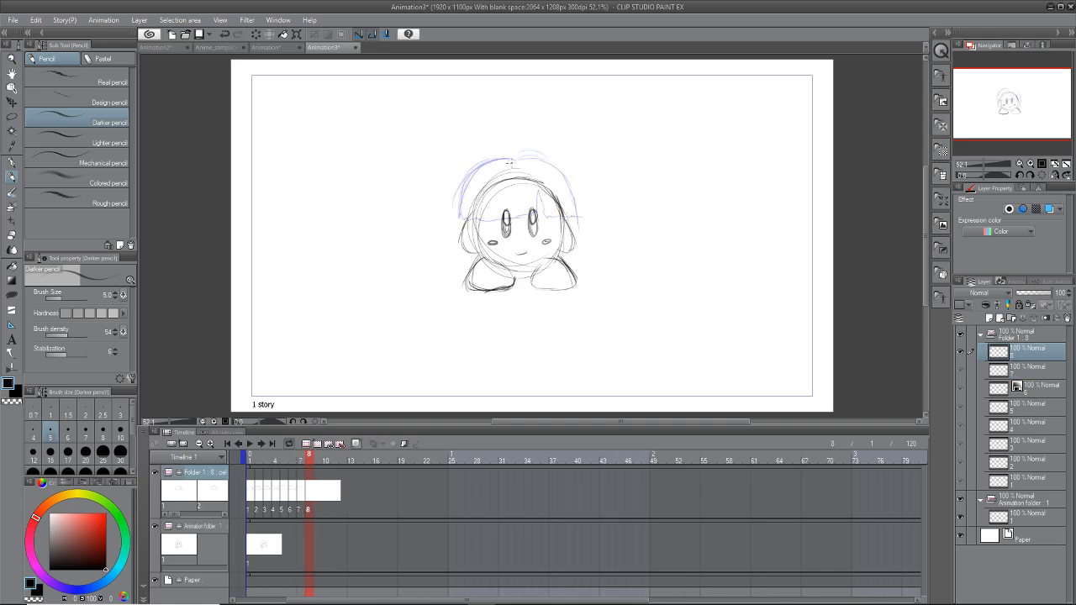
mouse_move(471, 177)
mouse_down()
mouse_move(515, 160)
mouse_move(490, 169)
mouse_up()
mouse_move(463, 202)
mouse_down()
mouse_move(499, 165)
mouse_move(464, 226)
mouse_move(513, 219)
mouse_up()
mouse_move(522, 209)
mouse_down()
mouse_move(524, 220)
mouse_move(572, 223)
mouse_up()
drag(569, 214, 577, 223)
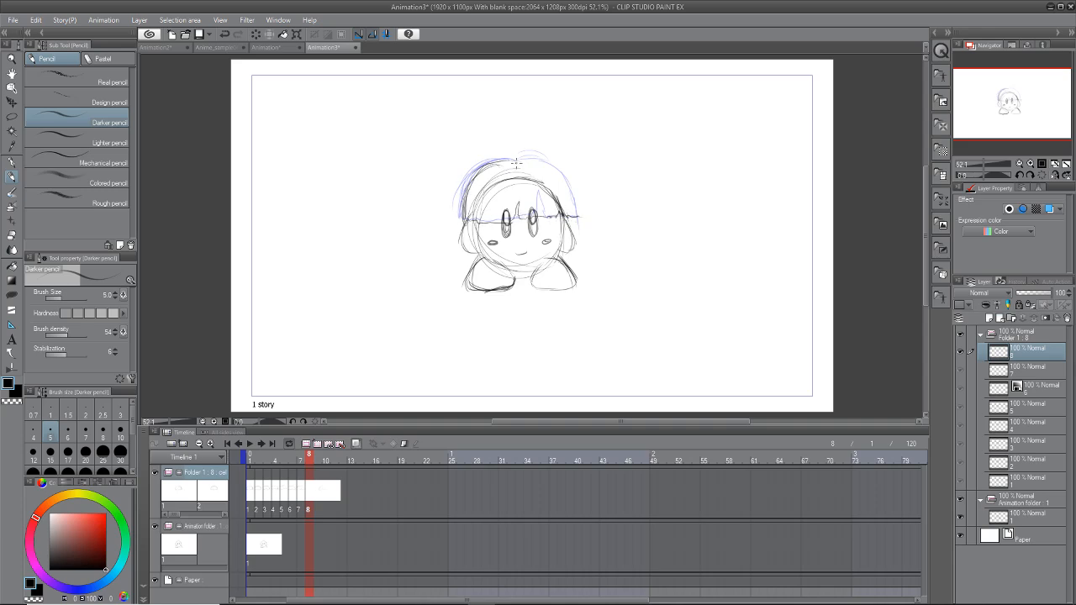
drag(549, 164, 575, 215)
Step: Play back the hair animation from frame 1
mouse_move(307, 458)
mouse_down()
mouse_move(241, 485)
mouse_move(280, 492)
mouse_move(218, 519)
mouse_up()
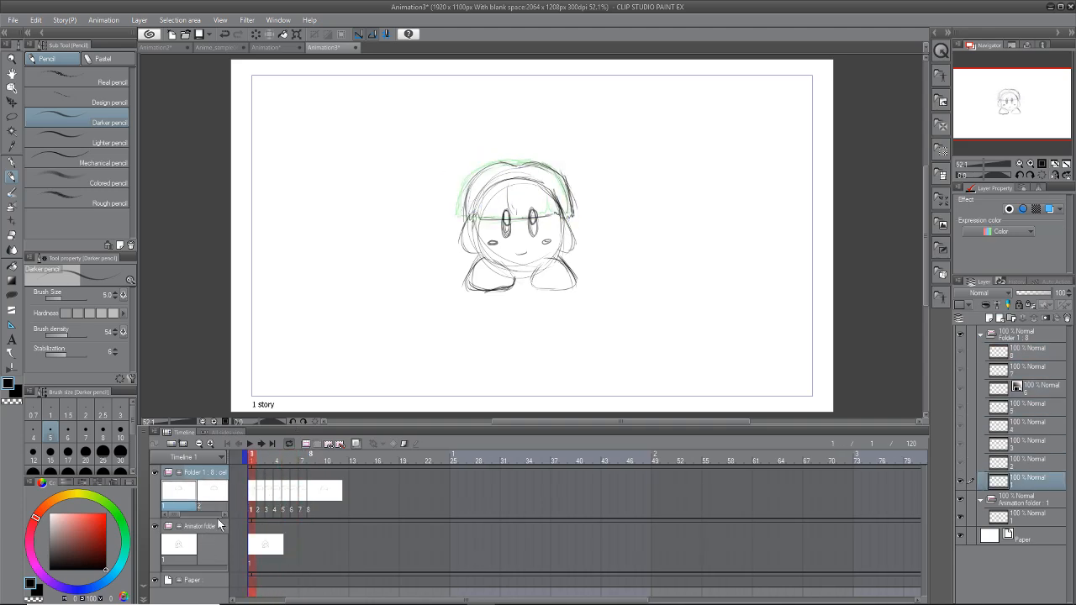
click(250, 445)
Step: Add blank hair cels at frames 19, 20 and 21, undoing the extra cels placed further along the timeline
drag(513, 460, 397, 489)
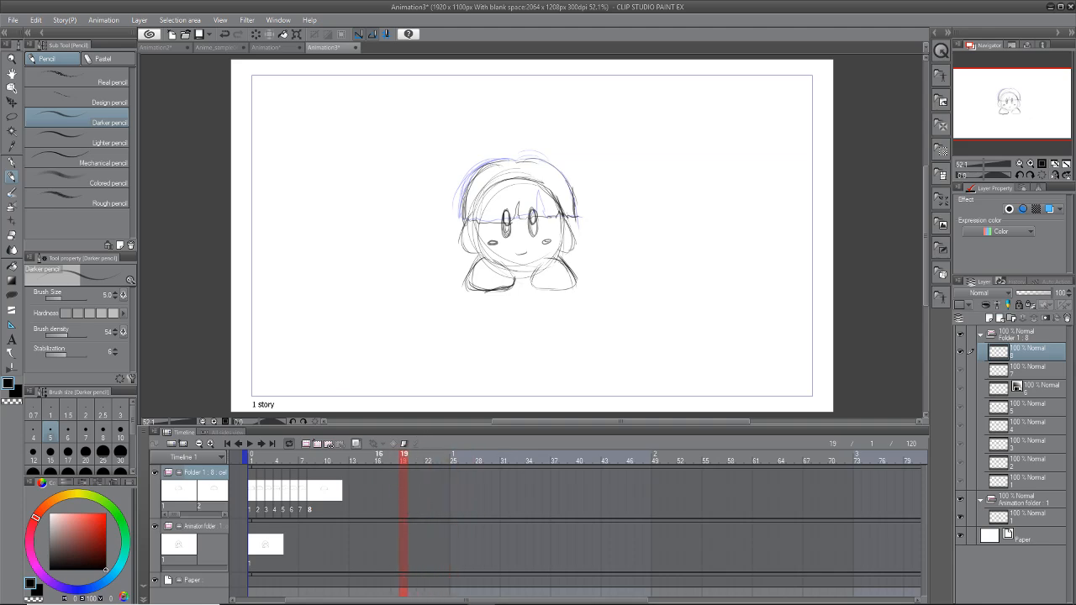
click(320, 443)
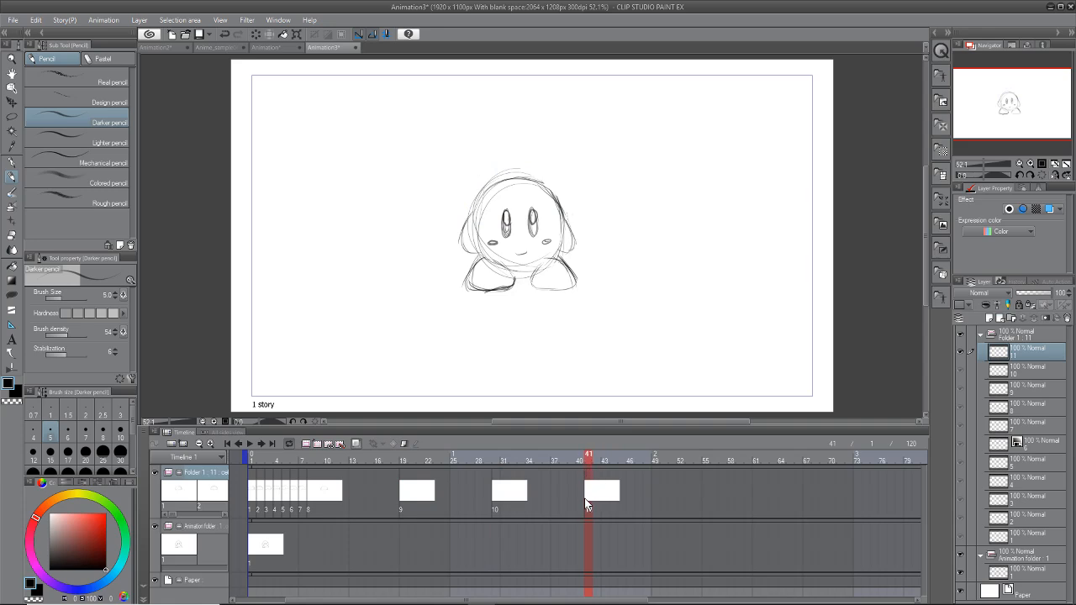
key(ctrl+z)
key(ctrl+z)
click(412, 486)
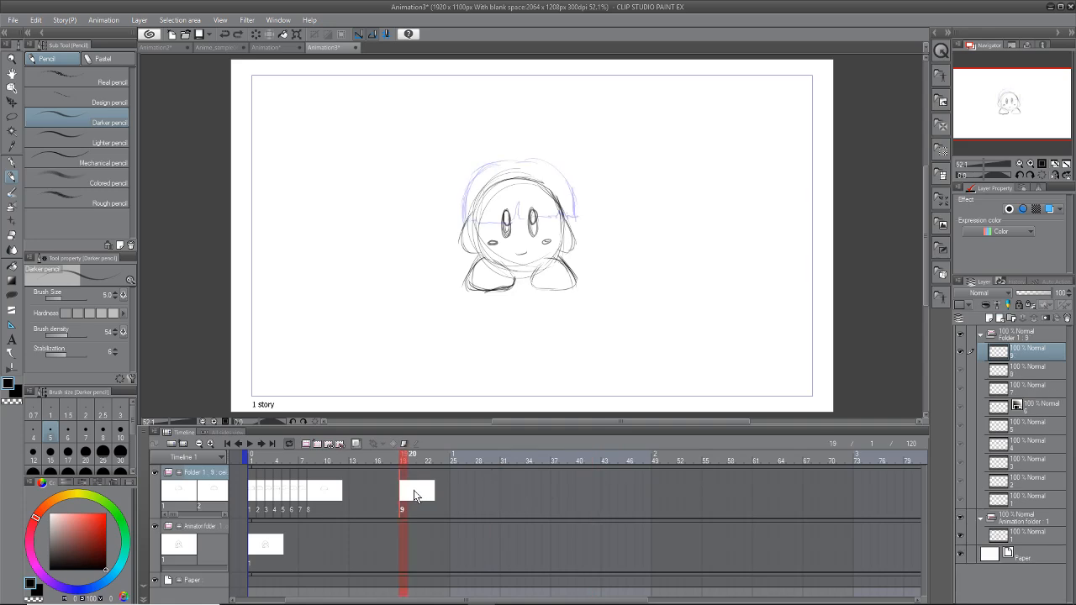
click(328, 446)
click(328, 445)
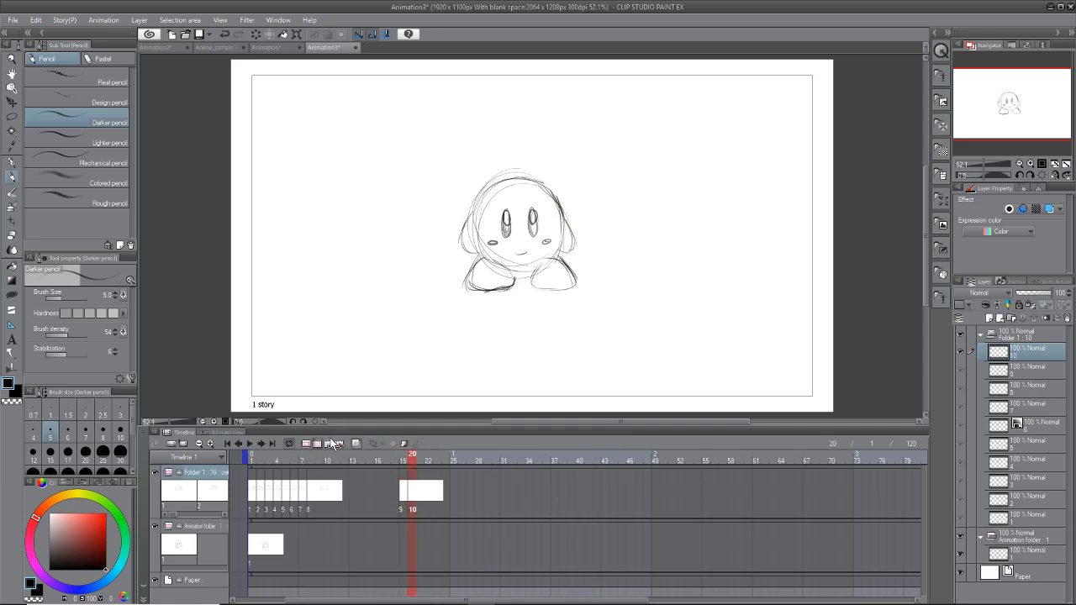
Step: Assign the existing hair cels 8, 7 and 6 to frames 19, 20 and 21 in reverse order
click(396, 472)
click(401, 505)
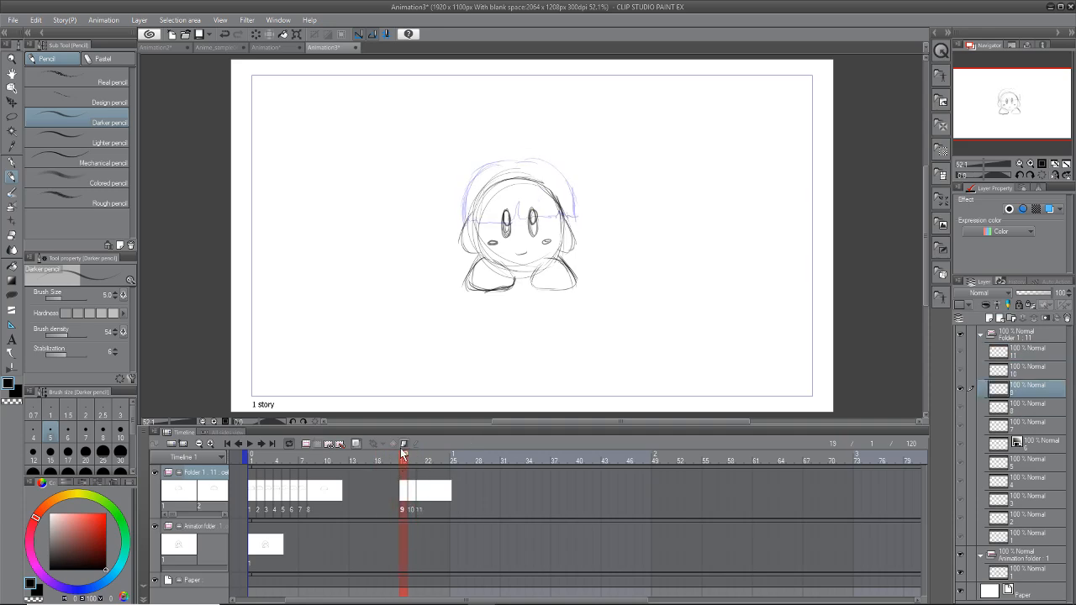
right_click(402, 506)
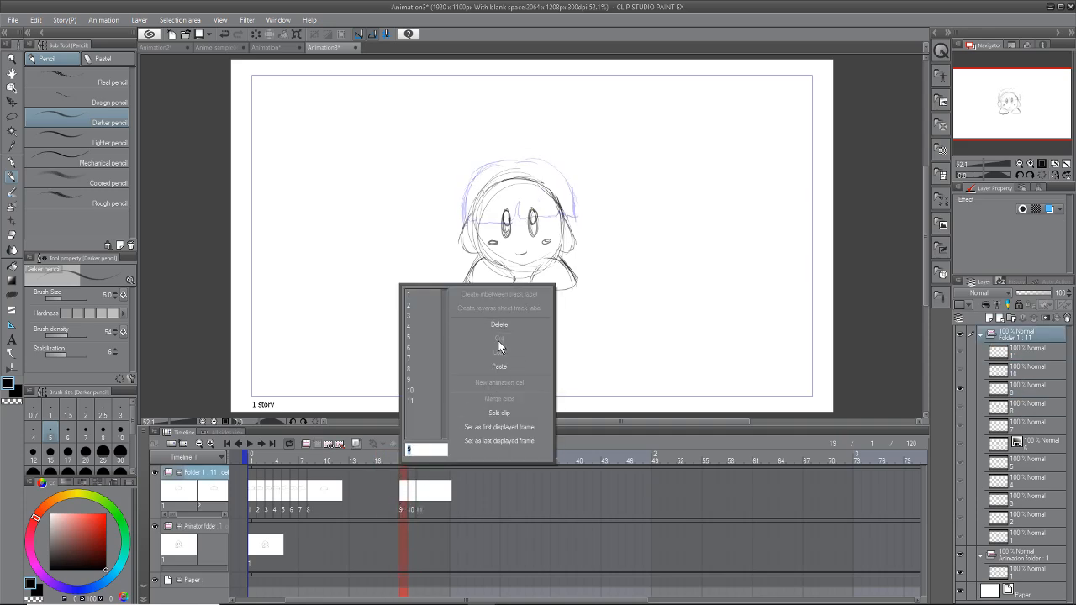
click(413, 370)
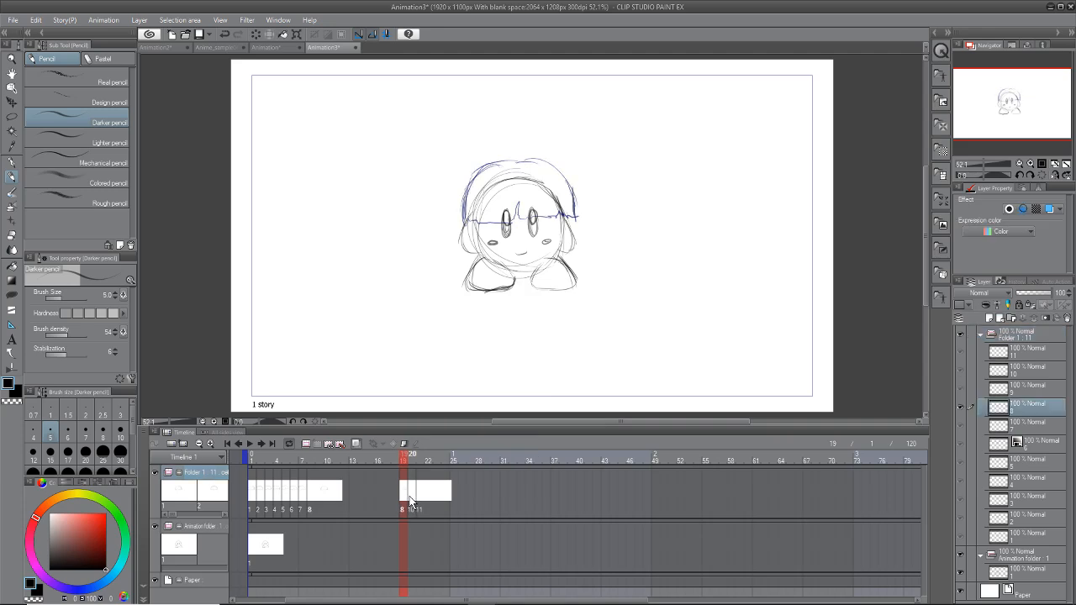
right_click(411, 502)
click(428, 361)
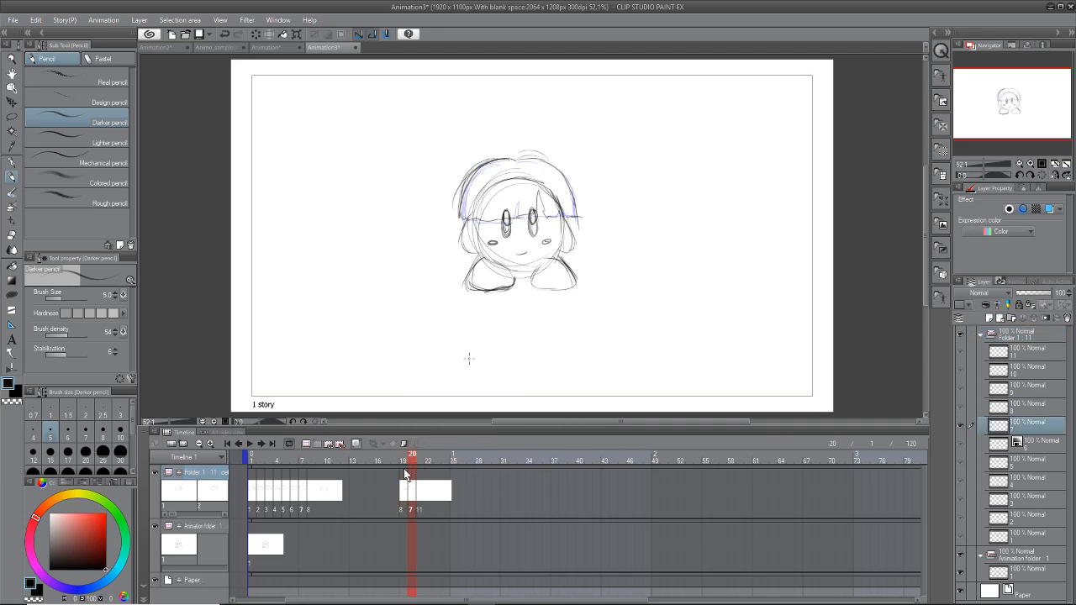
right_click(420, 503)
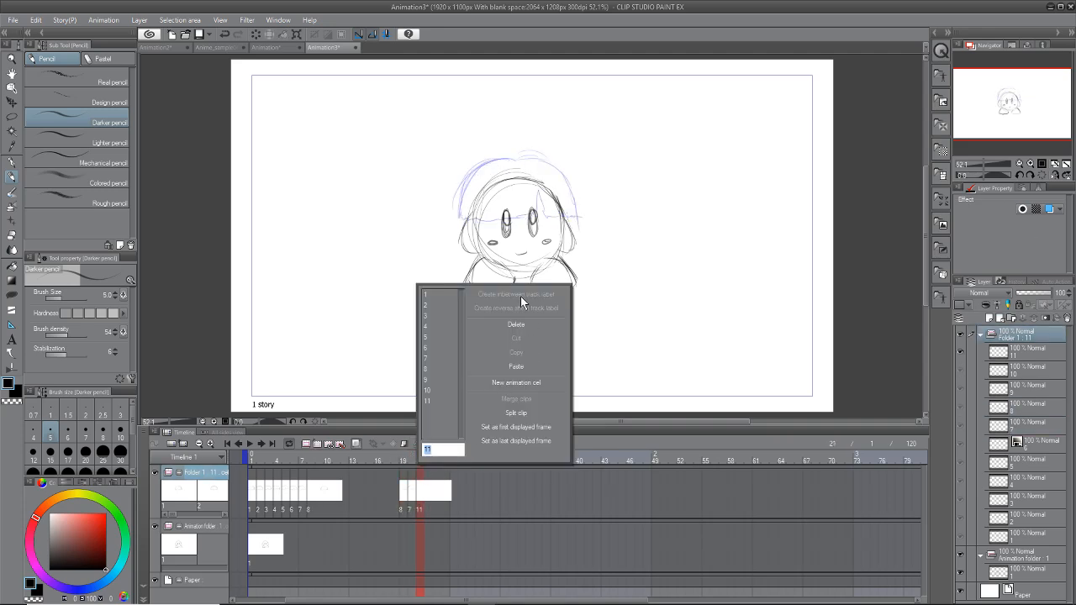
click(435, 358)
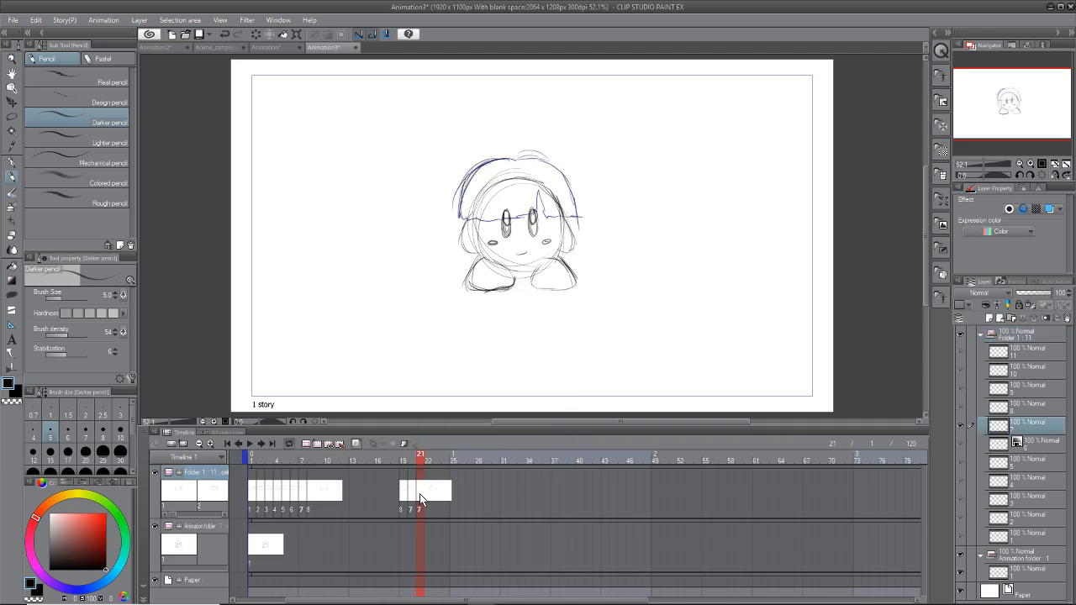
right_click(422, 503)
click(433, 348)
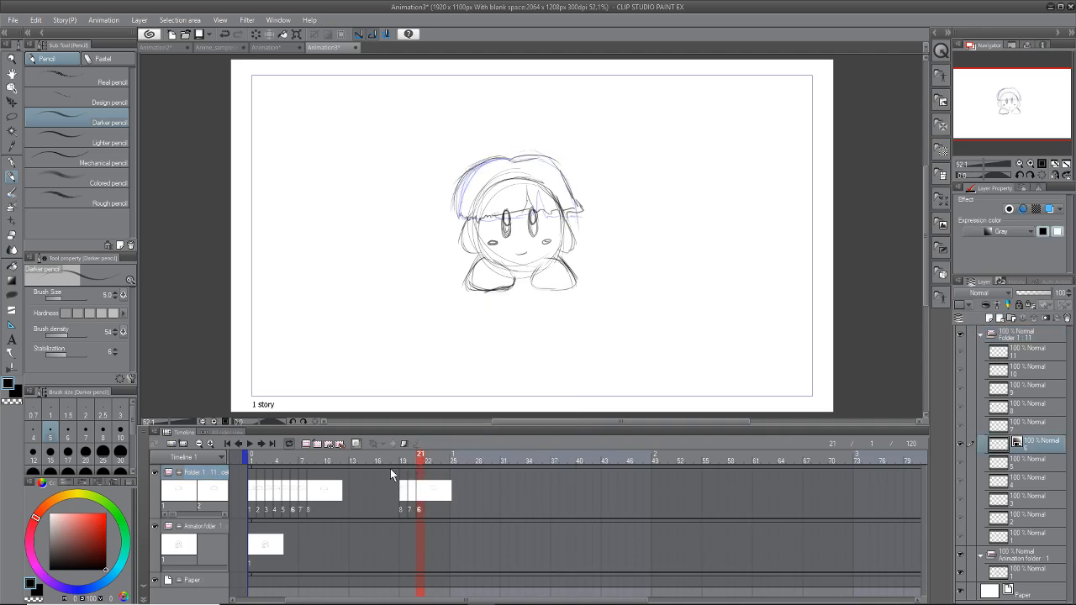
Step: Add cels at frames 22 and 23 and assign the existing hair cels 7 and 8 to them
mouse_move(390, 465)
mouse_down()
mouse_move(274, 495)
mouse_move(598, 463)
mouse_move(420, 463)
mouse_up()
click(426, 498)
click(317, 444)
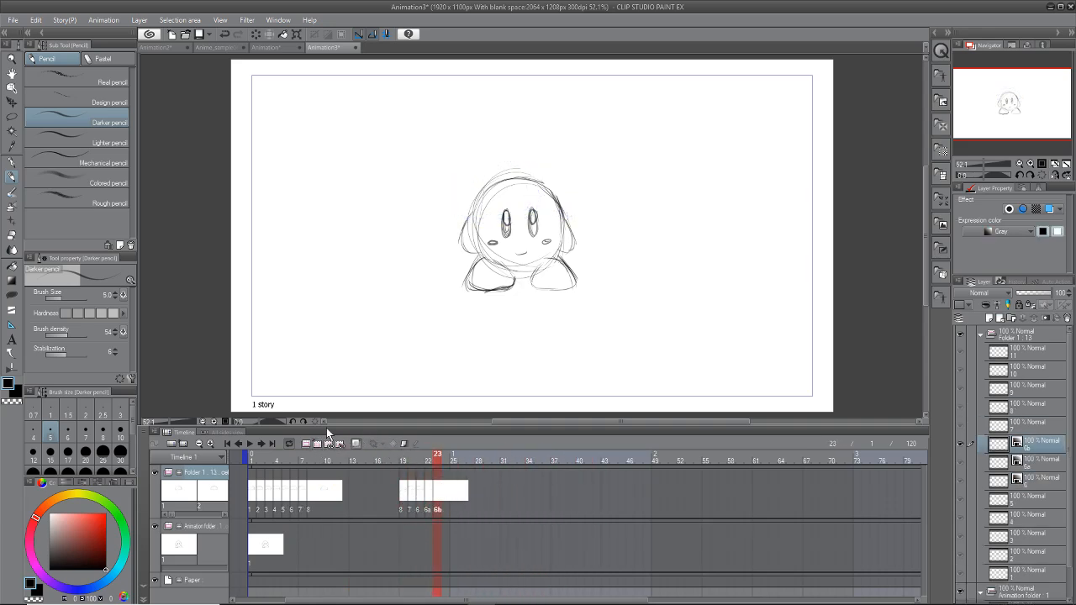
right_click(430, 510)
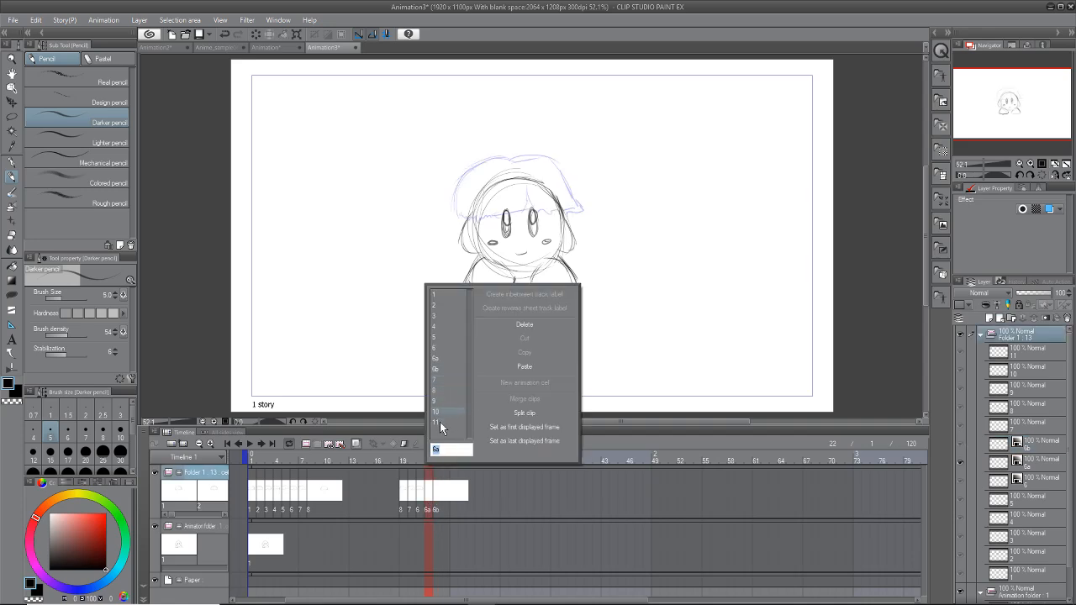
click(444, 382)
right_click(438, 510)
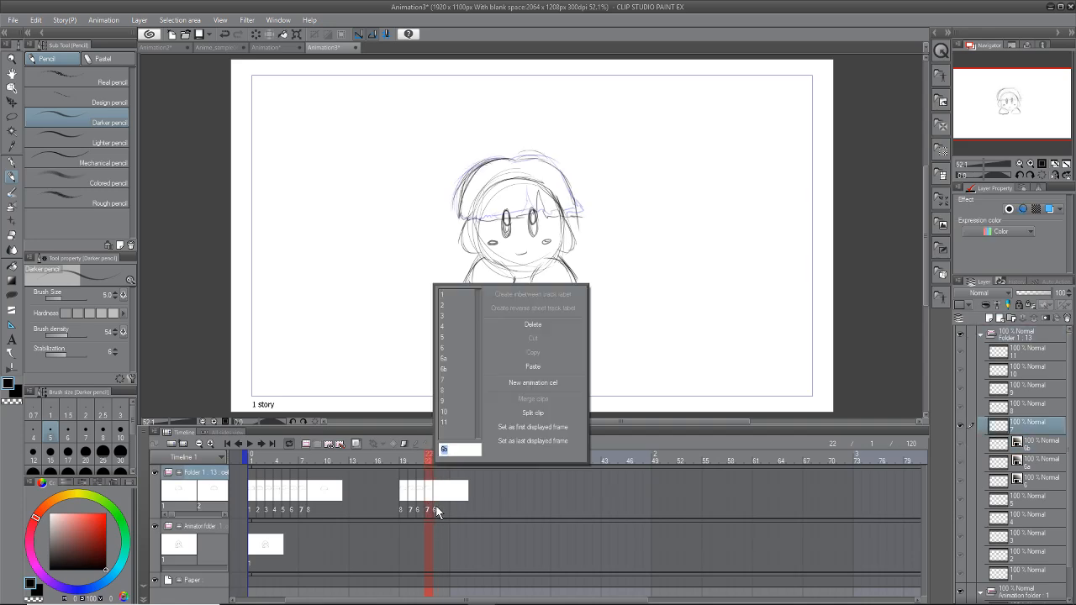
click(450, 391)
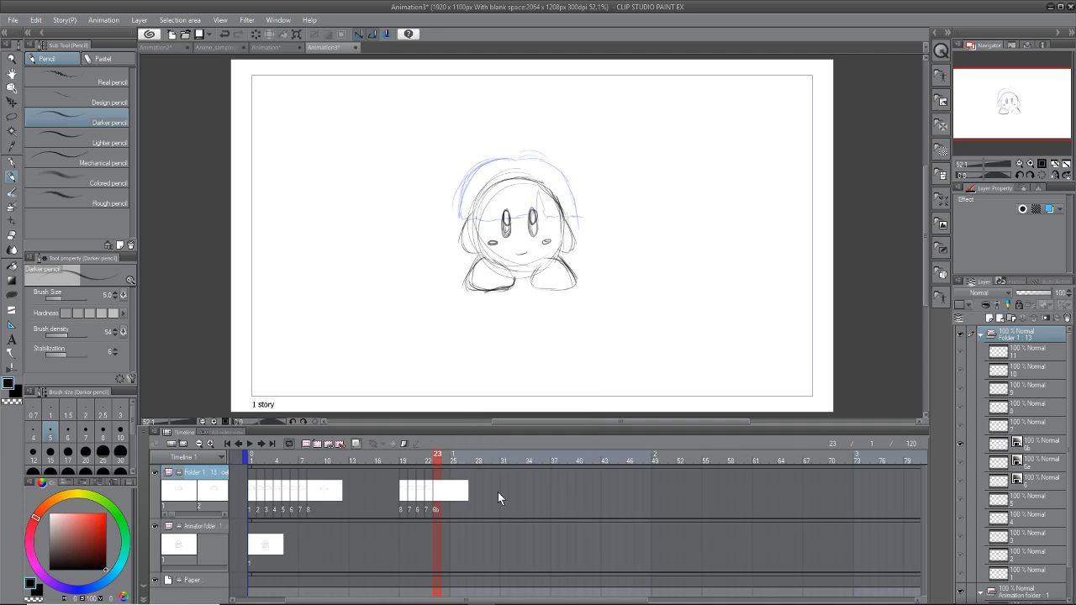
Step: Play the whole animation from frame 1 to review the hair movement, stop it and return to frame 1
drag(426, 454, 328, 454)
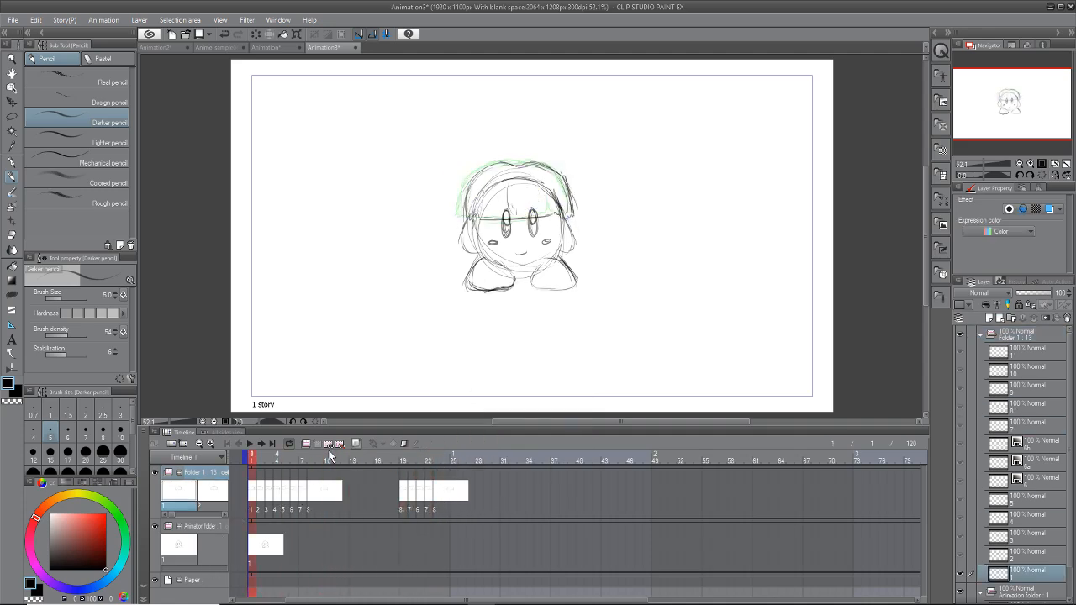
click(256, 443)
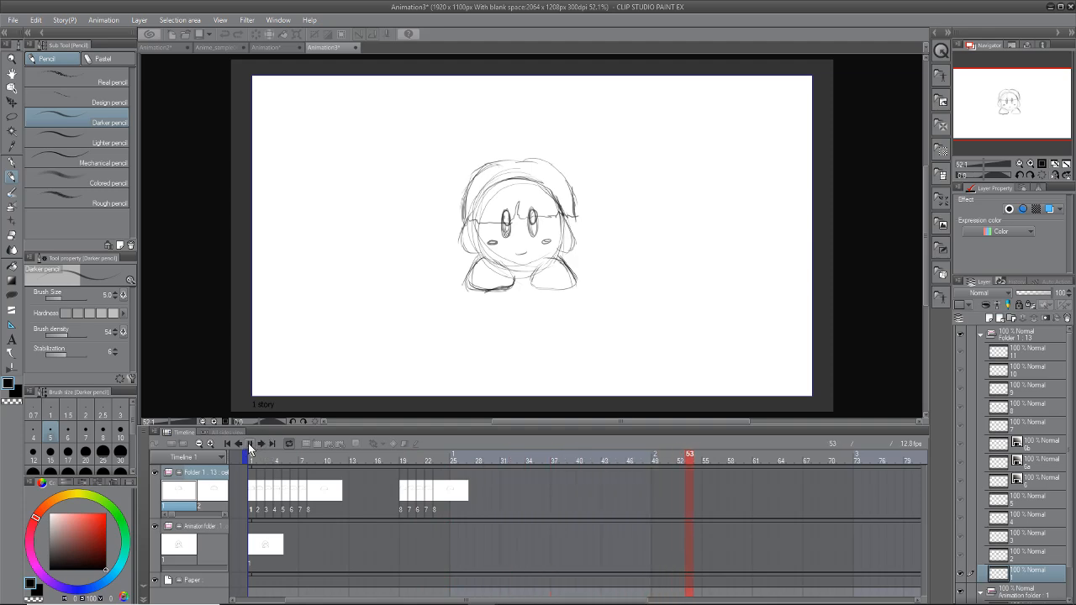
click(249, 443)
drag(706, 461, 188, 595)
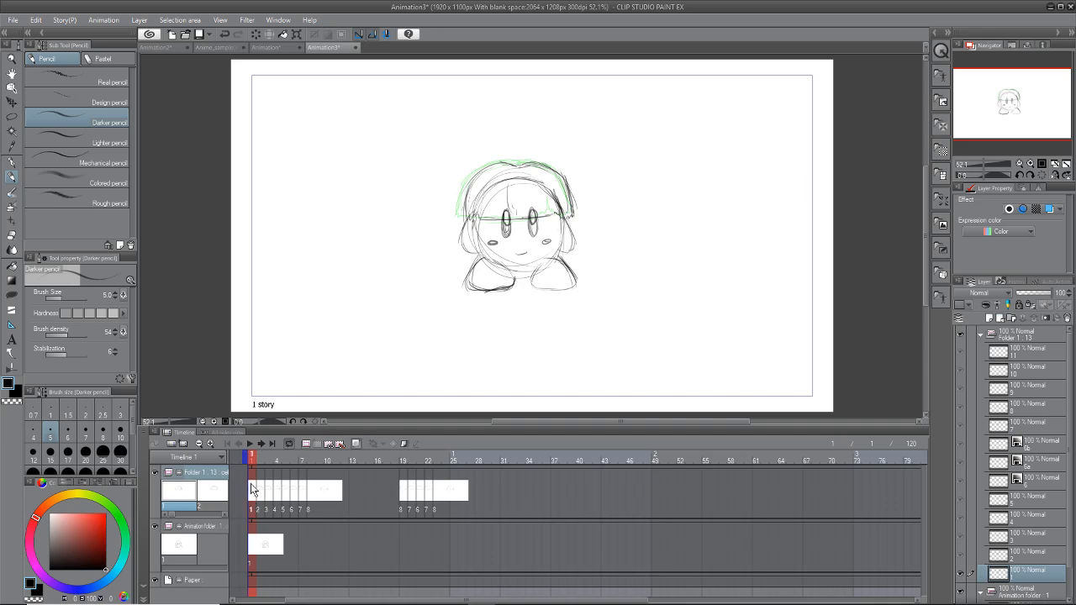
Step: Create a red-labelled animation folder above the hair folder and add a blank cel to it at frame 1
click(257, 543)
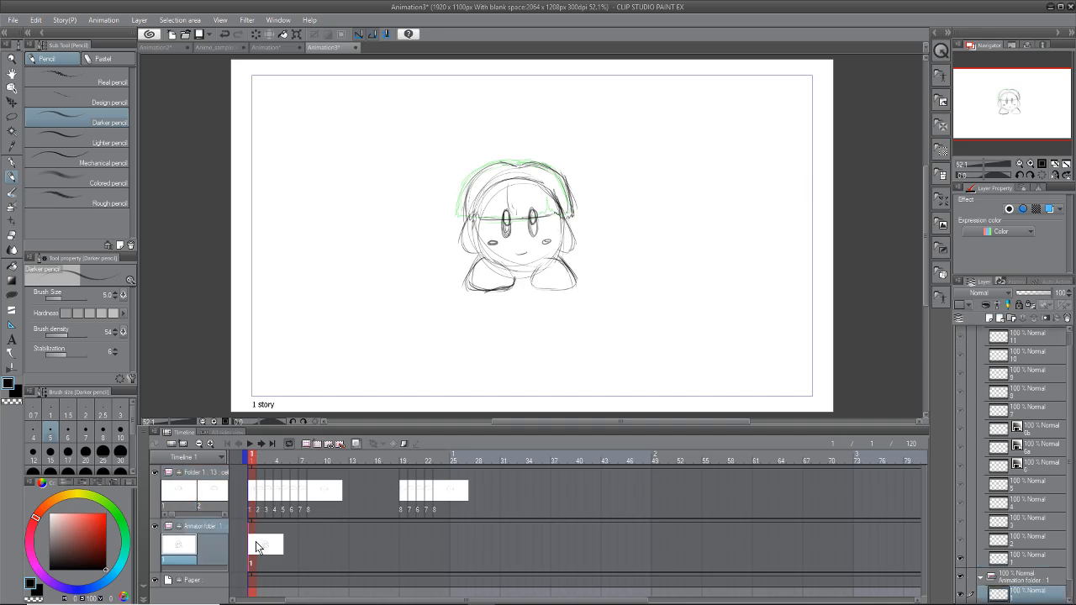
click(254, 488)
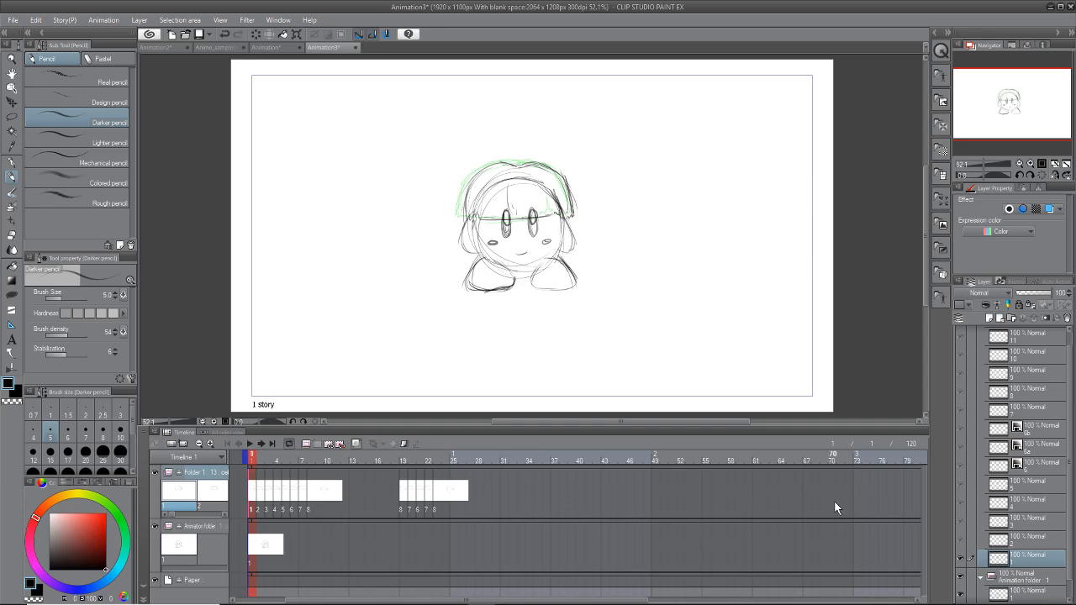
click(305, 446)
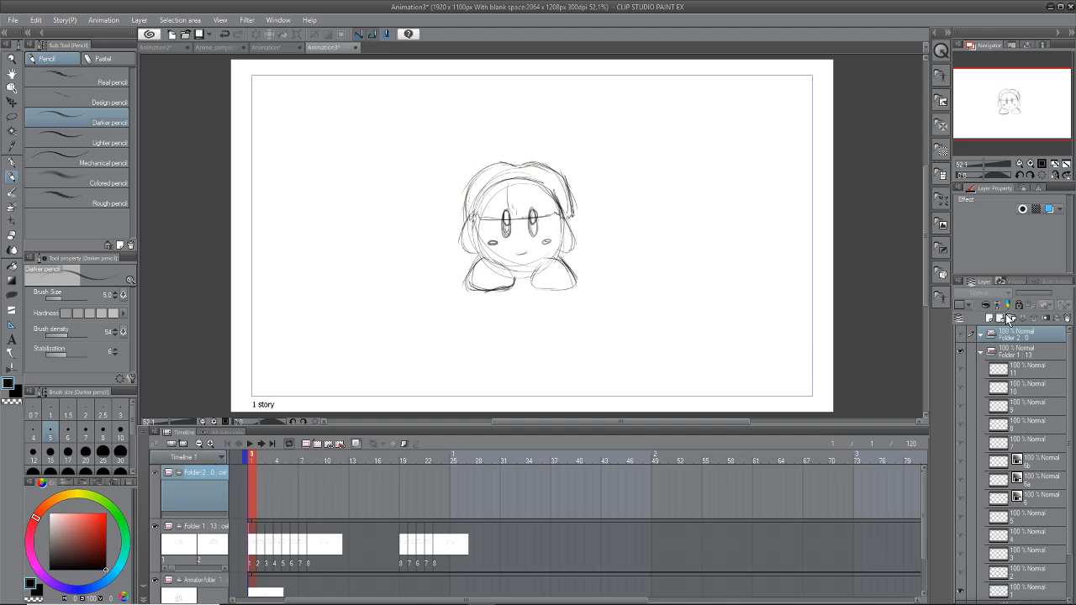
click(963, 304)
click(975, 340)
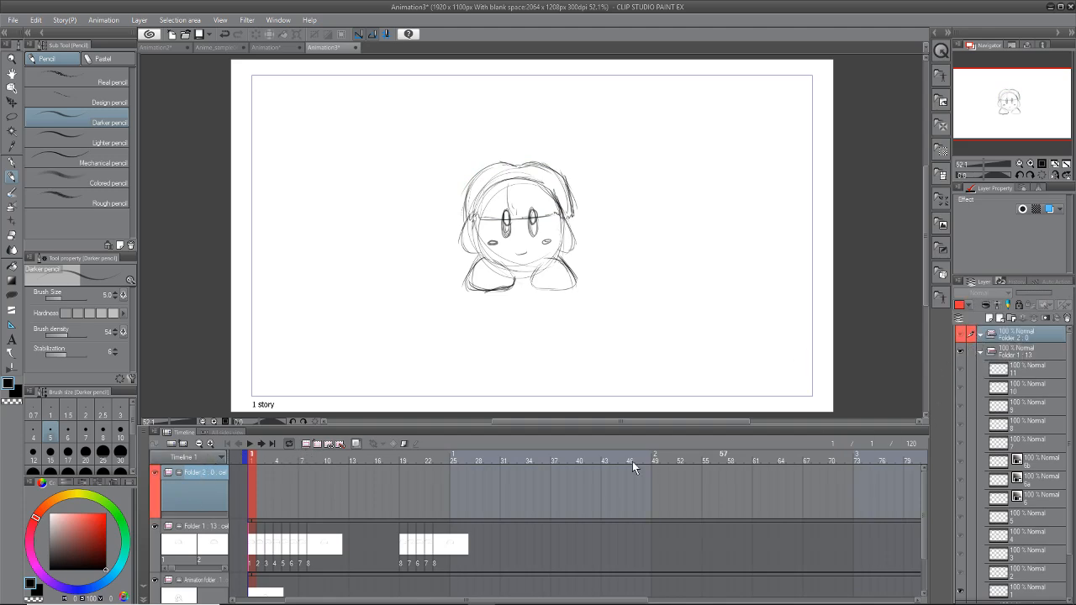
click(317, 443)
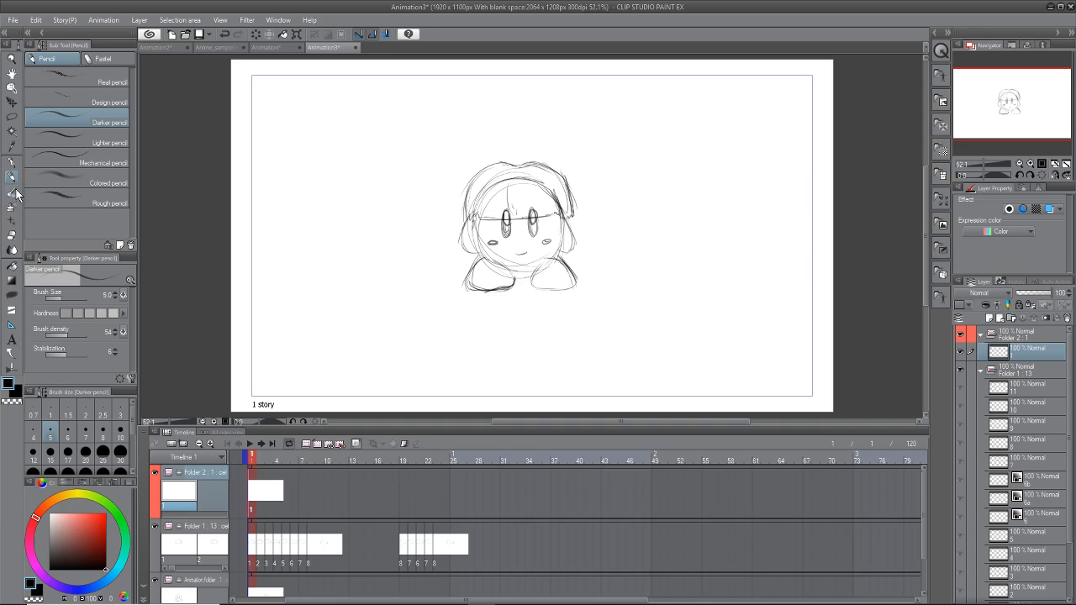
Step: Ink the character's round body outline over the sketch in black with the G-pen at size 7.2
click(14, 162)
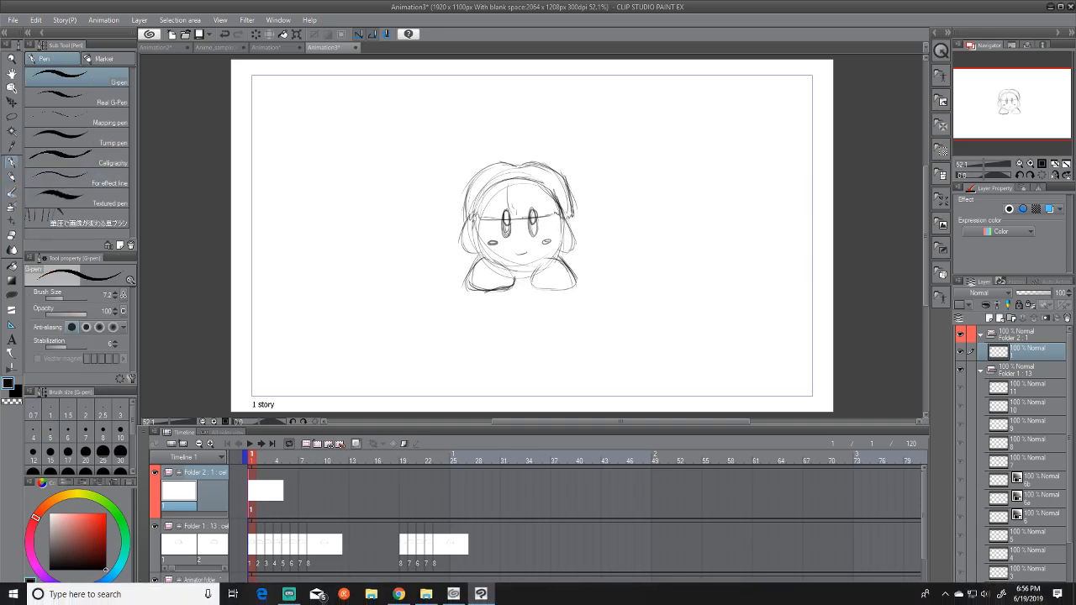
mouse_move(501, 181)
mouse_down()
mouse_move(489, 190)
mouse_move(509, 277)
mouse_up()
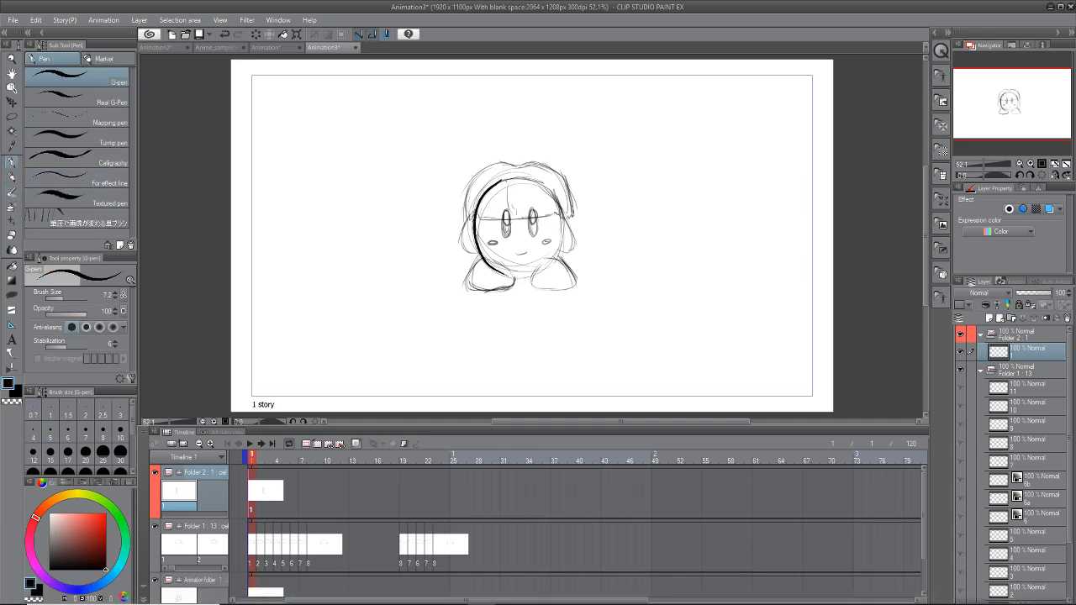
drag(500, 181, 527, 176)
key(ctrl+z)
mouse_move(554, 195)
mouse_down()
mouse_move(562, 256)
mouse_move(516, 279)
mouse_move(491, 271)
mouse_up()
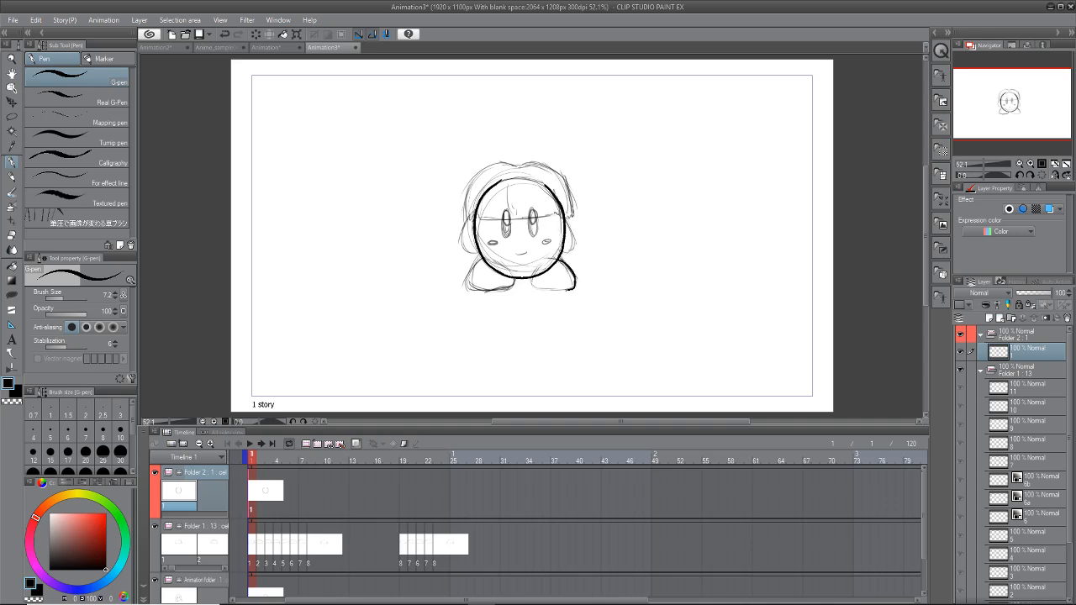
Step: Ink the feet, both arms and the face with eyes, cheeks and mouth on the same body cel
mouse_move(575, 289)
mouse_down()
mouse_move(545, 291)
mouse_move(531, 277)
mouse_move(486, 293)
mouse_move(466, 290)
mouse_move(481, 259)
mouse_up()
drag(473, 214, 484, 256)
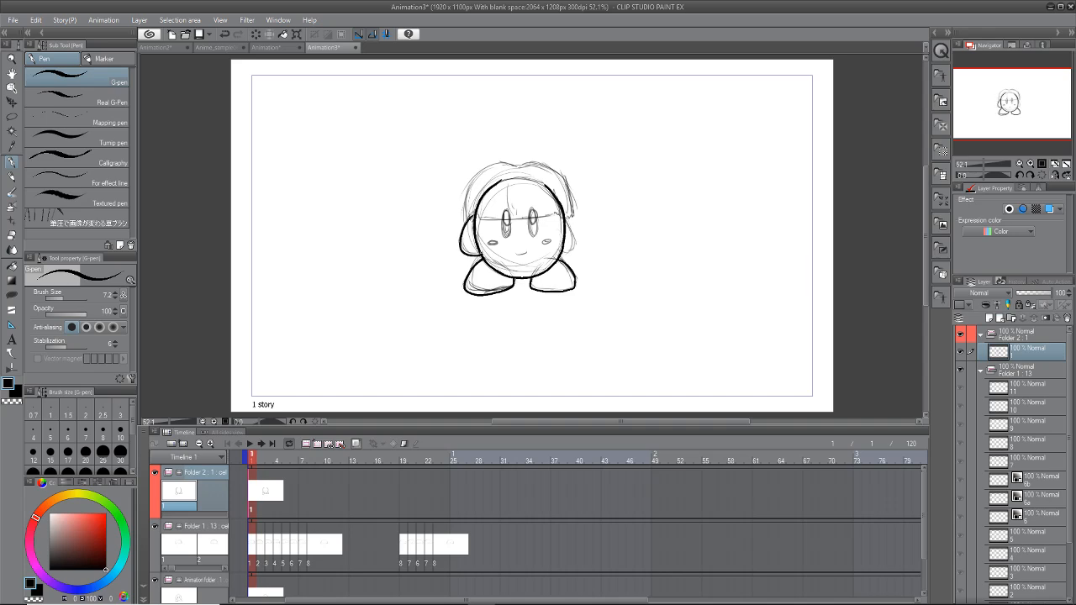
drag(563, 214, 574, 241)
mouse_move(506, 240)
mouse_down()
mouse_move(508, 211)
mouse_move(534, 207)
mouse_up()
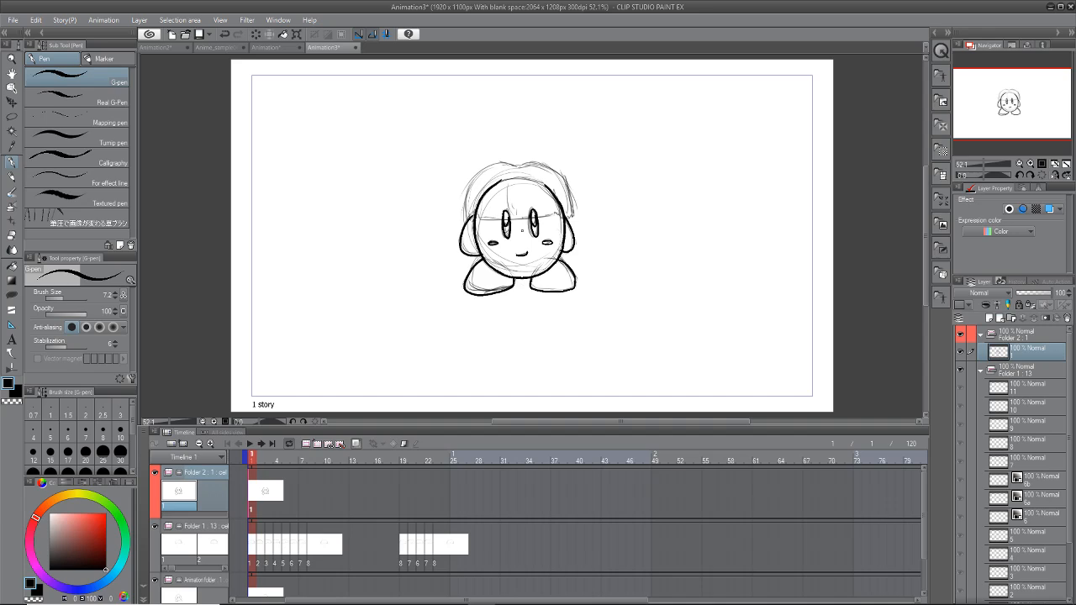
key(ctrl+z)
key(ctrl+z)
Step: Create a new animation folder with a cel at frame 1 above the red-labelled body folder and ink the resting hair on it
click(270, 459)
mouse_move(272, 459)
mouse_down()
mouse_move(567, 460)
mouse_move(251, 502)
mouse_move(238, 490)
mouse_up()
click(306, 445)
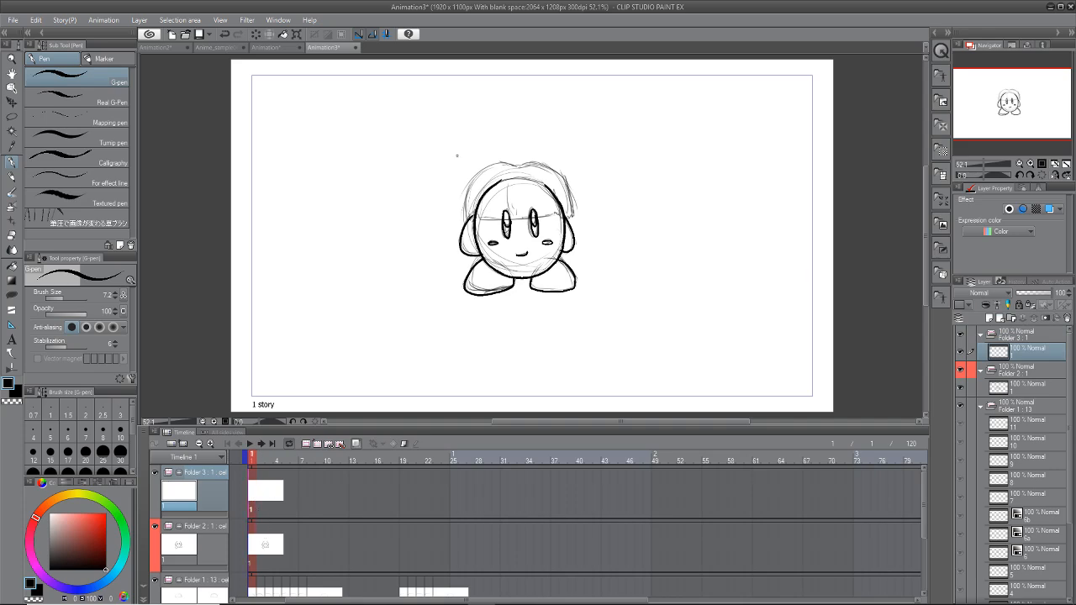
drag(511, 165, 464, 218)
drag(574, 213, 552, 167)
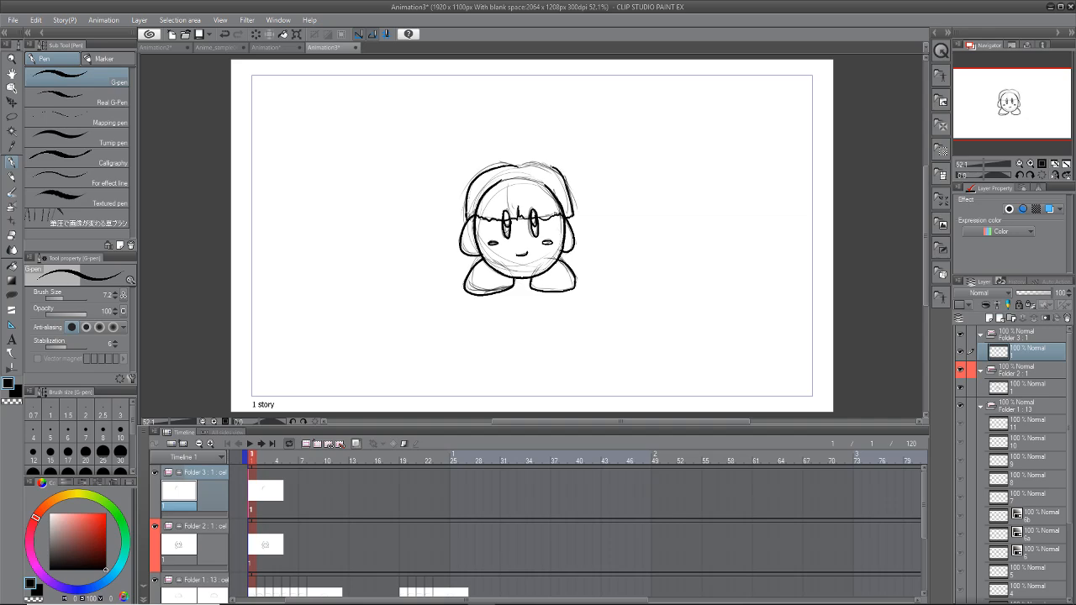
Step: Add a cel at frame 2 of the new hair folder and ink the hair over its sketch
click(328, 443)
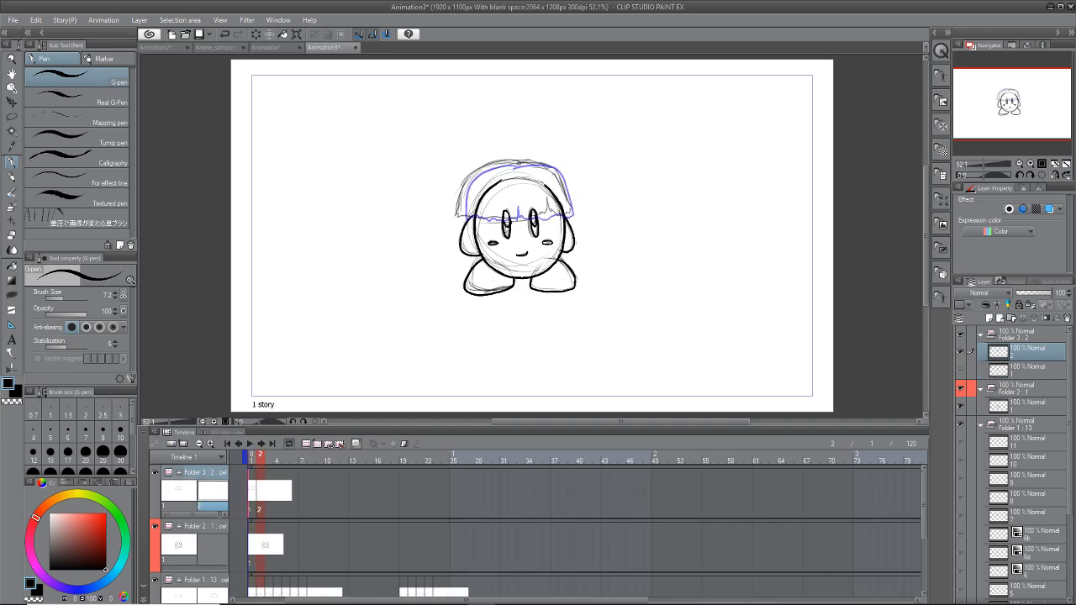
mouse_move(517, 161)
mouse_down()
mouse_move(469, 172)
mouse_move(456, 214)
mouse_up()
mouse_move(557, 194)
mouse_down()
mouse_move(548, 211)
mouse_move(565, 187)
mouse_move(514, 162)
mouse_up()
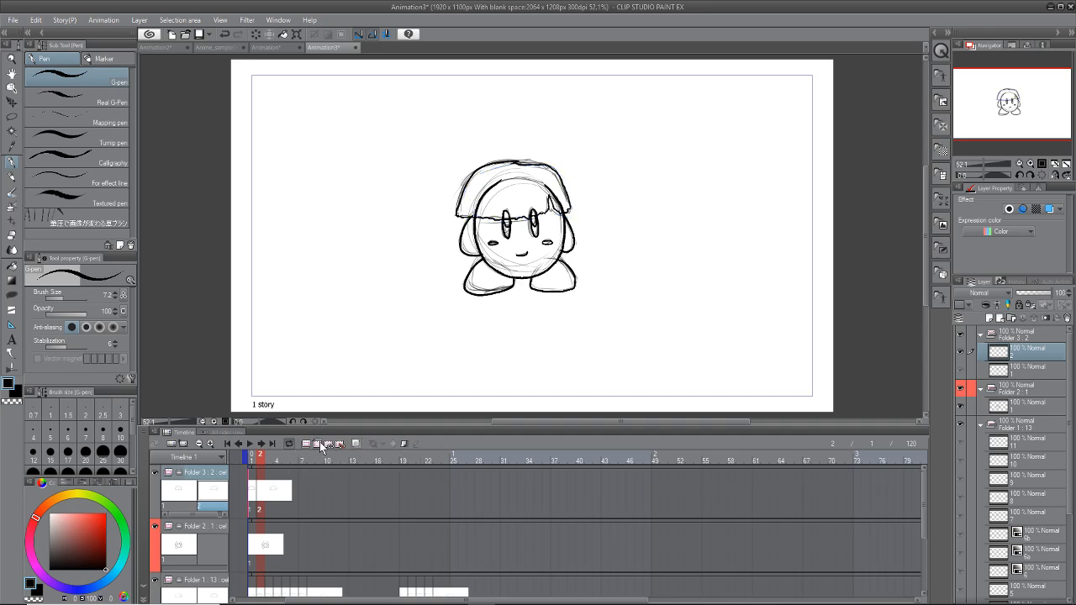
Step: Add a cel at frame 3 and ink the wind-blown hair with its pointed end and fringe
click(328, 444)
mouse_move(514, 159)
mouse_down()
mouse_move(489, 157)
mouse_move(426, 199)
mouse_up()
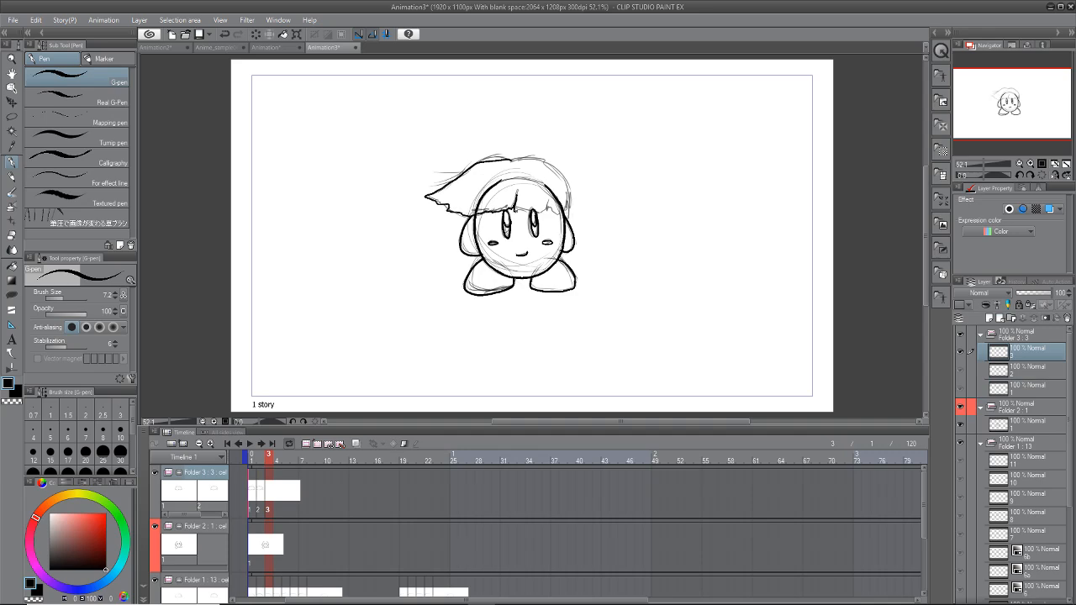
mouse_move(515, 212)
mouse_down()
mouse_move(571, 202)
mouse_move(553, 168)
mouse_move(508, 162)
mouse_move(449, 174)
mouse_move(431, 191)
mouse_move(482, 197)
mouse_move(475, 210)
mouse_move(512, 207)
mouse_move(560, 166)
mouse_move(516, 157)
mouse_move(454, 171)
mouse_move(444, 206)
mouse_up()
Step: Add cels at frames 4 and 5 and ink the hair on each following the sketch
click(317, 443)
click(316, 443)
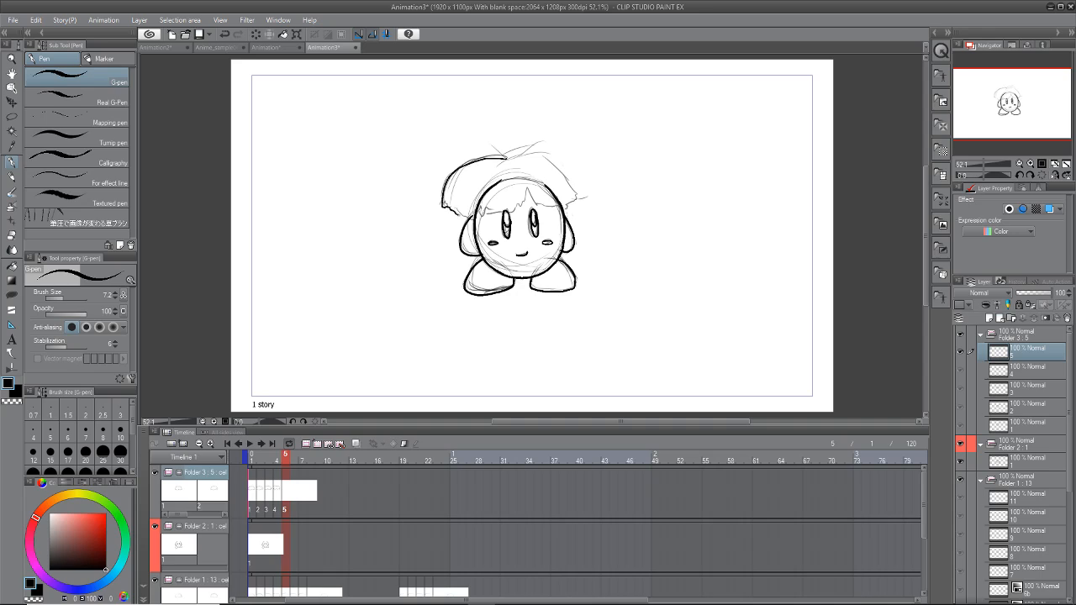
mouse_move(527, 186)
mouse_down()
mouse_move(448, 201)
mouse_move(570, 200)
mouse_move(542, 159)
mouse_move(499, 162)
mouse_up()
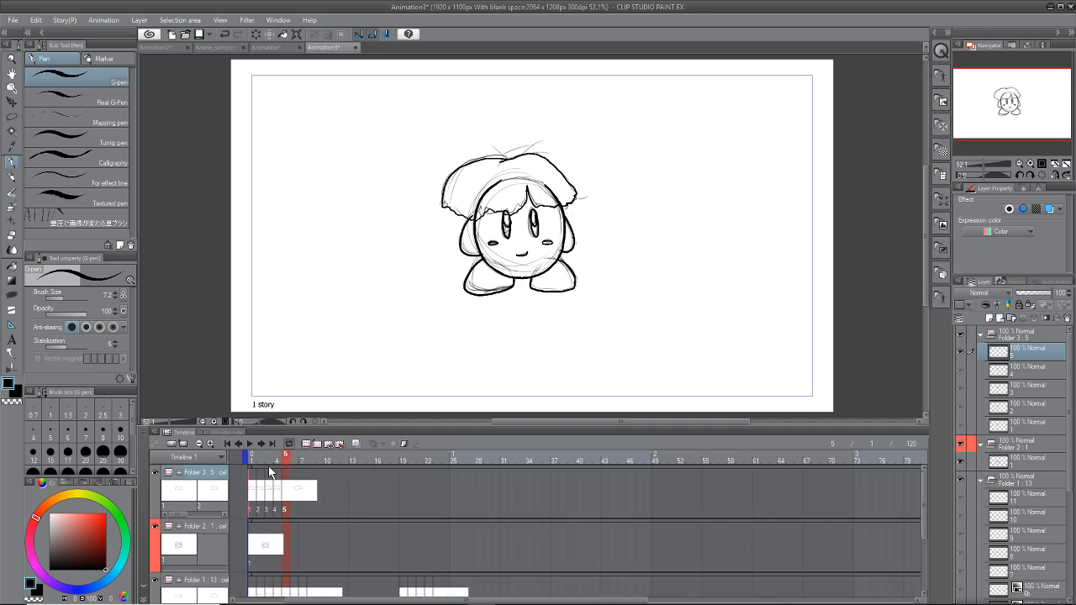
Step: Scrub through the timeline from frame 1 to frame 7 and back to review the inked hair
mouse_move(268, 466)
mouse_down()
mouse_move(253, 481)
mouse_move(299, 478)
mouse_move(264, 481)
mouse_move(310, 481)
mouse_move(260, 481)
mouse_move(318, 492)
mouse_move(307, 512)
mouse_move(257, 541)
mouse_up()
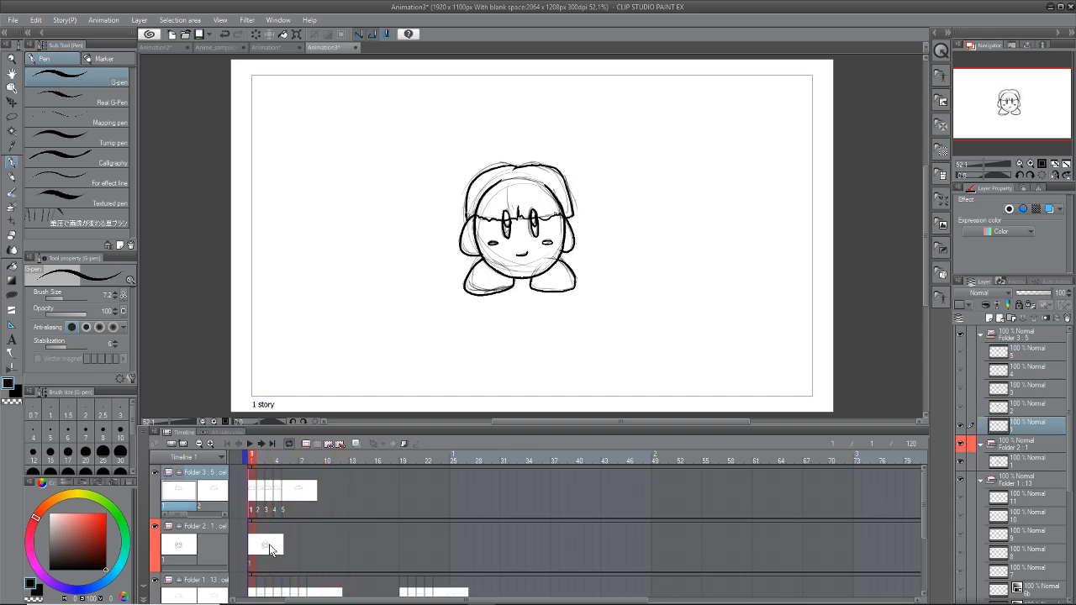
drag(254, 459, 299, 480)
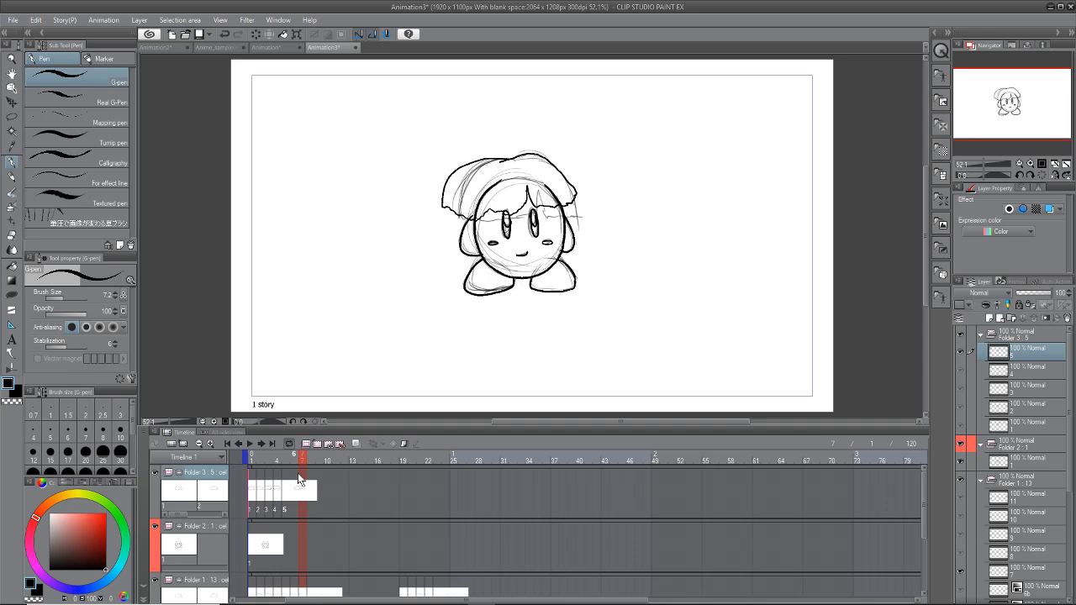
mouse_move(875, 604)
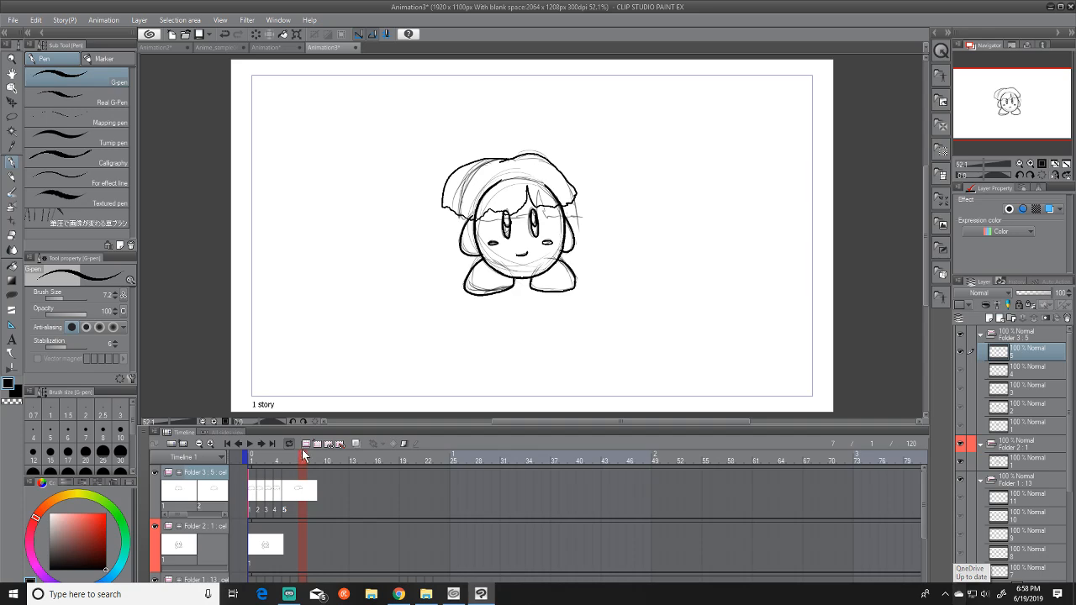
mouse_move(301, 454)
mouse_down()
mouse_move(243, 494)
mouse_move(299, 495)
mouse_move(257, 496)
mouse_move(298, 492)
mouse_move(276, 495)
mouse_up()
Step: Hide the rough body sketch's animation folder and choose light pink as the drawing colour, with the inked body cel at frame 1 selected
click(250, 535)
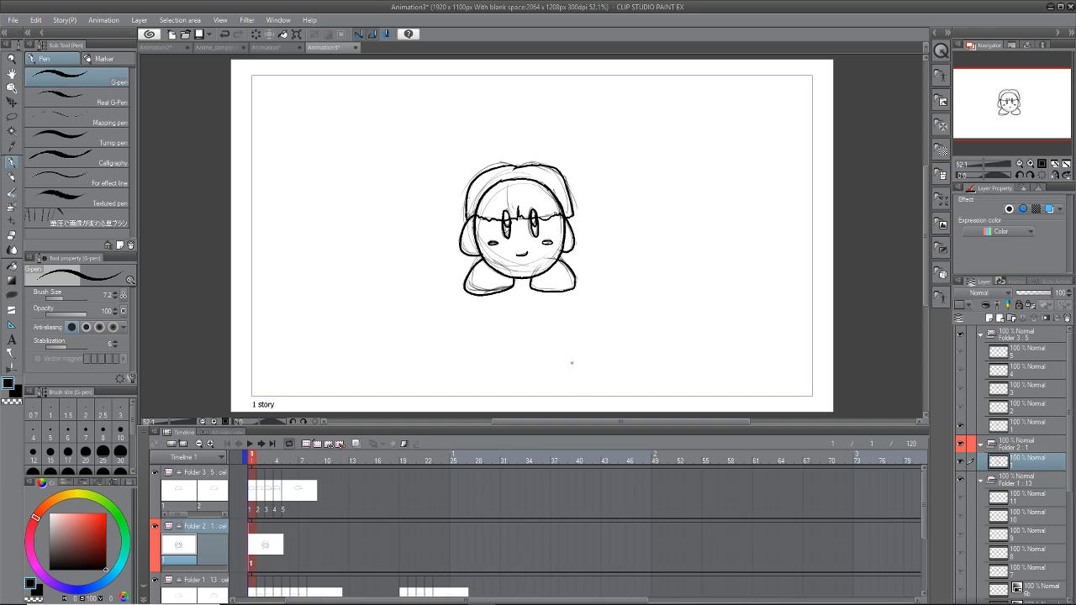
drag(922, 503, 919, 550)
click(175, 537)
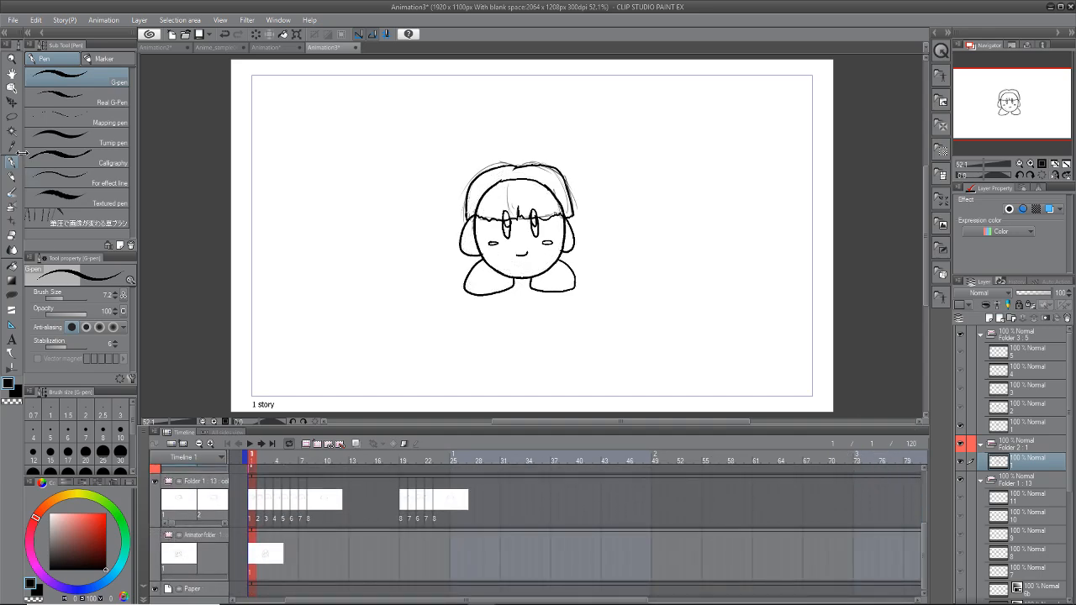
drag(84, 523, 58, 514)
drag(924, 544, 925, 521)
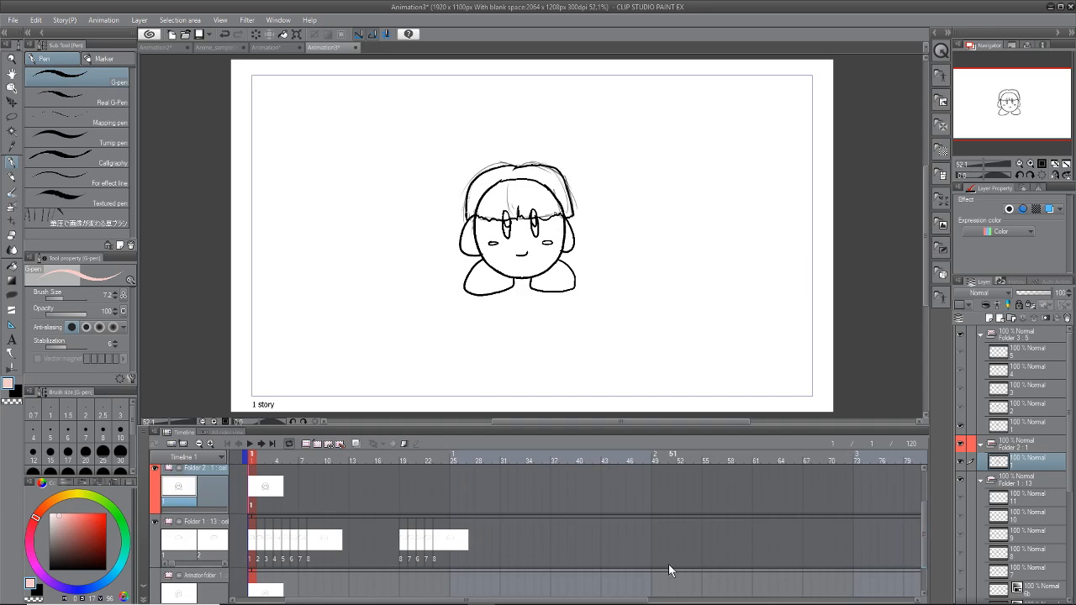
click(259, 592)
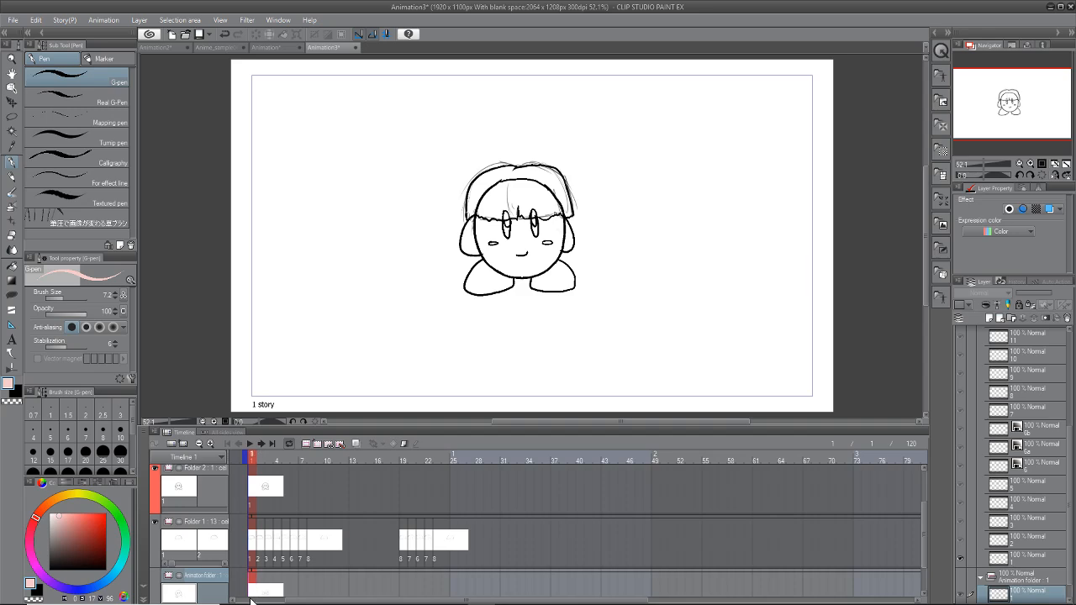
click(250, 507)
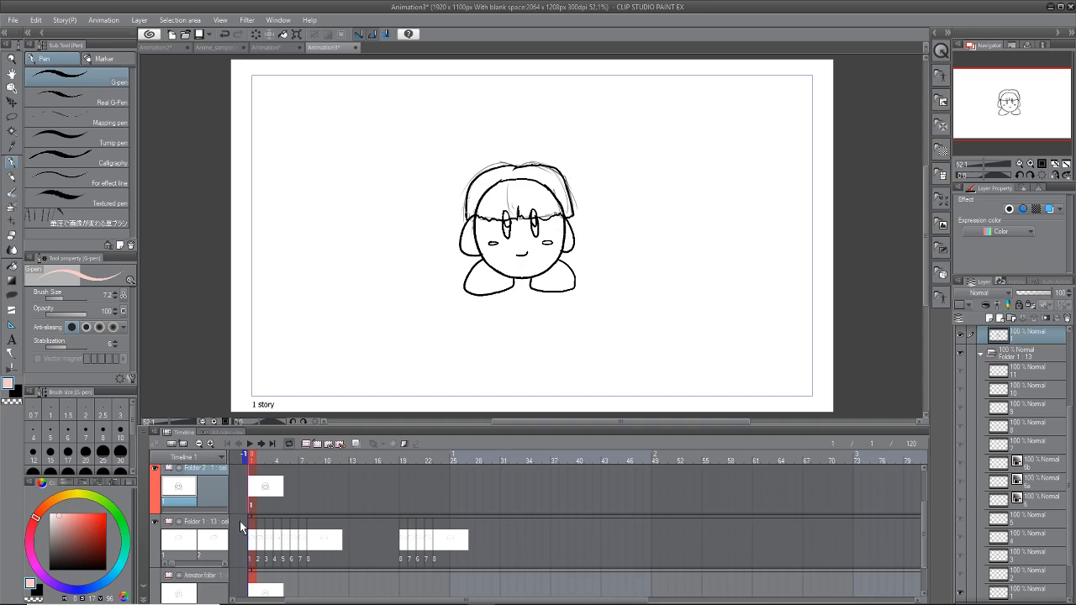
Step: Put the body line art layer into a layer folder named 2 and assign cel 2 to frame 1 of the red-labelled folder
click(1022, 323)
click(1025, 357)
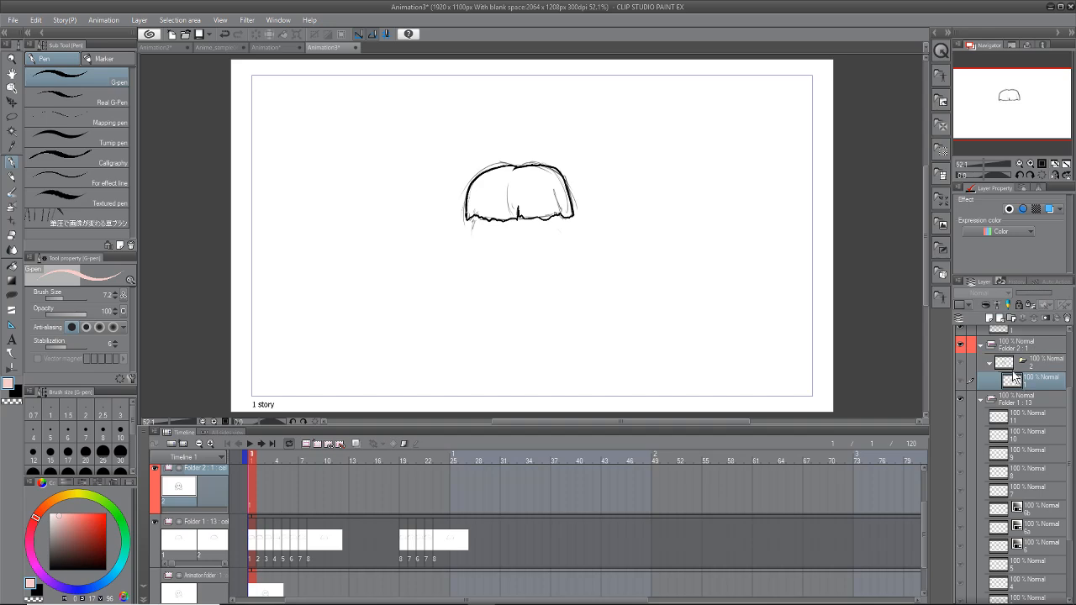
right_click(262, 480)
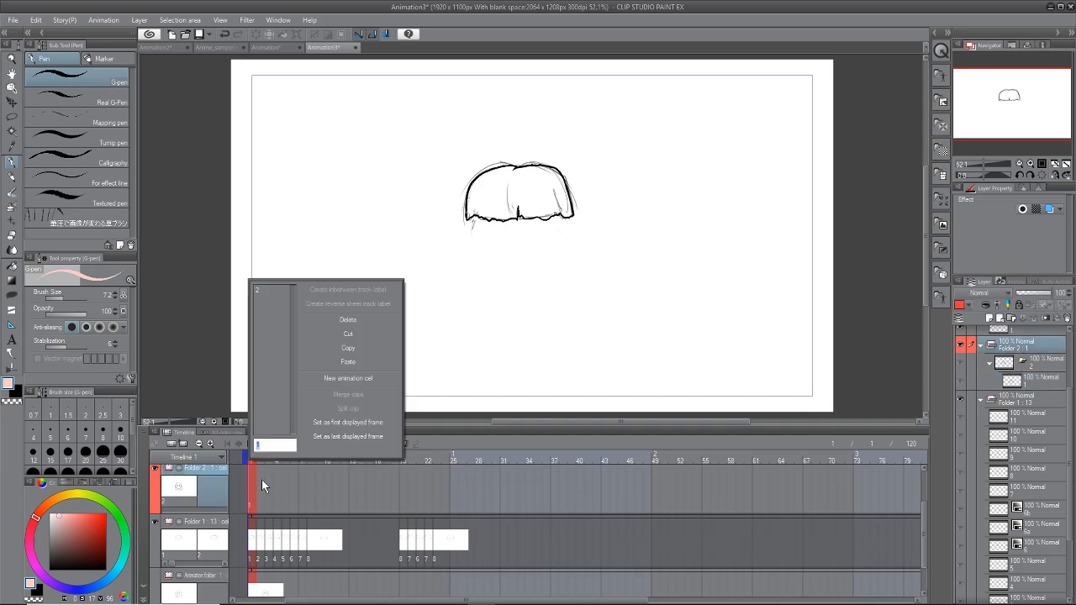
click(275, 293)
Step: Add a new layer inside cel 2, label it orange and place it below the body line art
click(1035, 383)
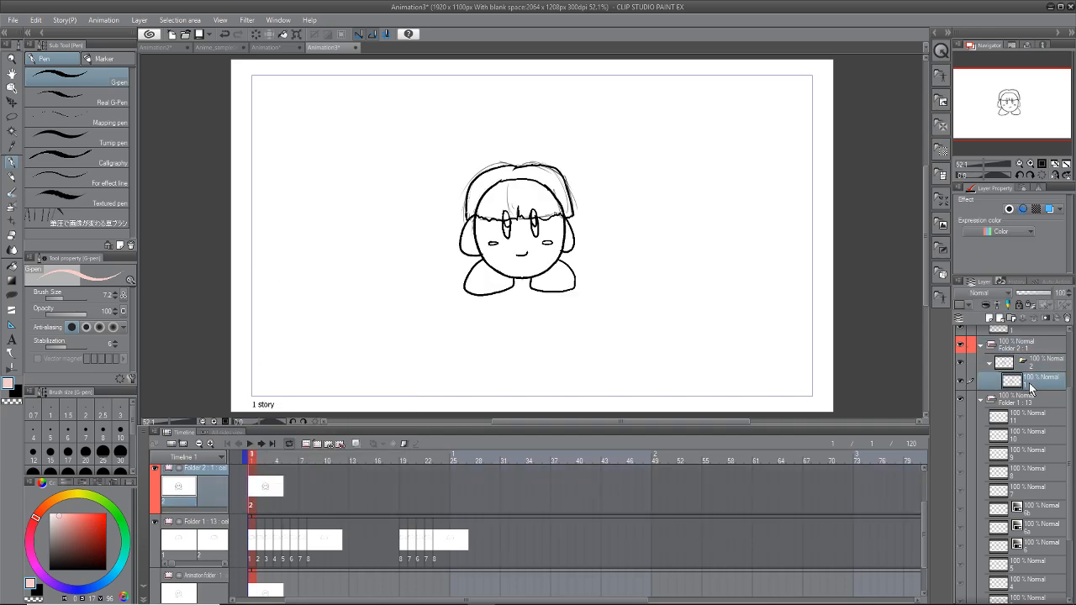
click(989, 320)
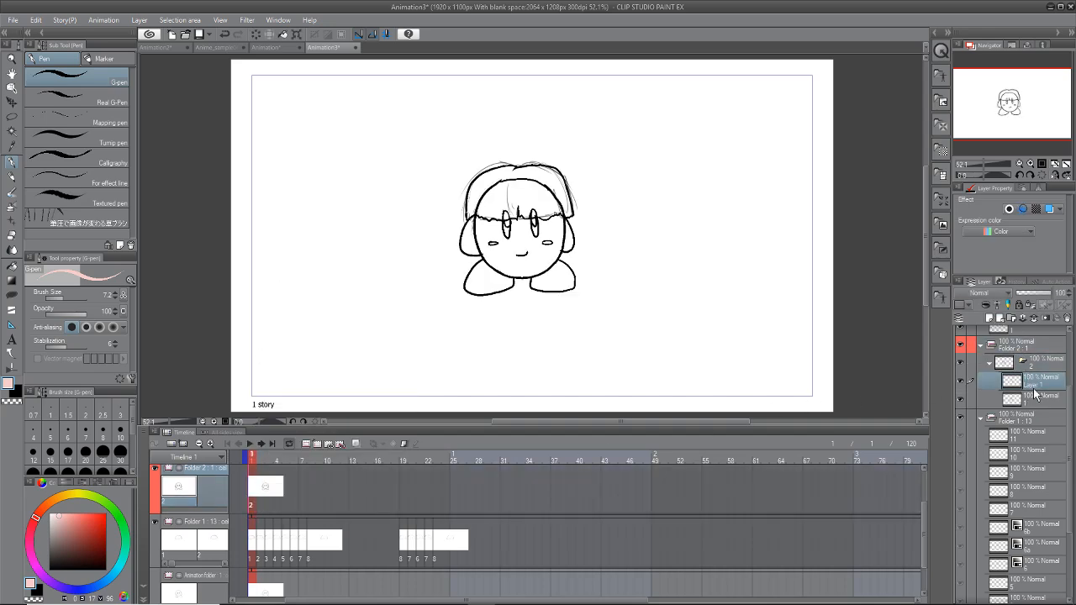
click(970, 305)
click(992, 356)
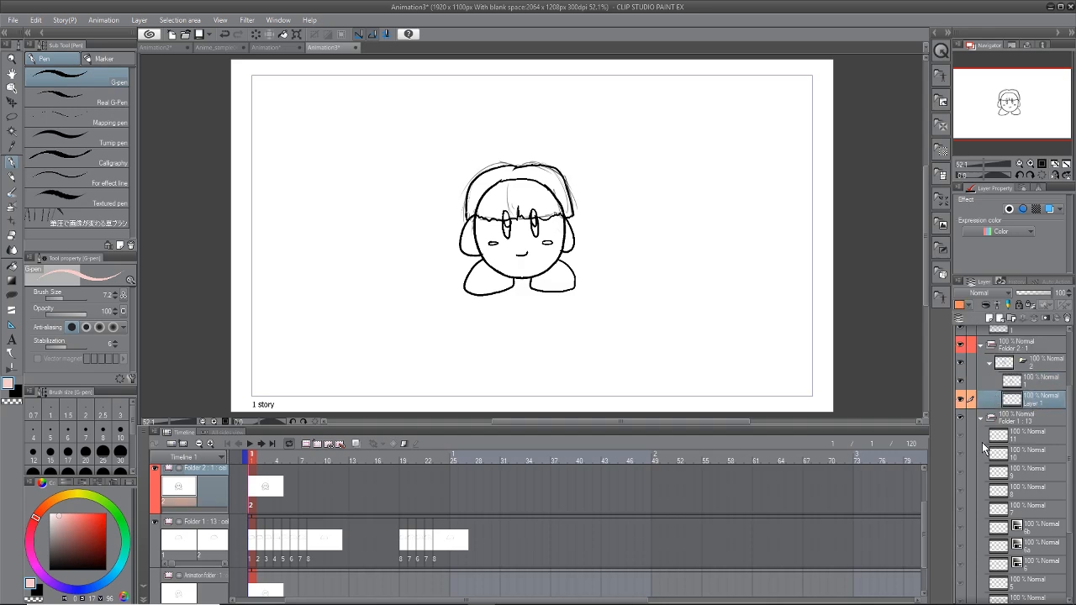
Step: Fill the face and both arms with light pink on the colour layer, using Auto select with Refer to all layers
click(11, 132)
click(531, 246)
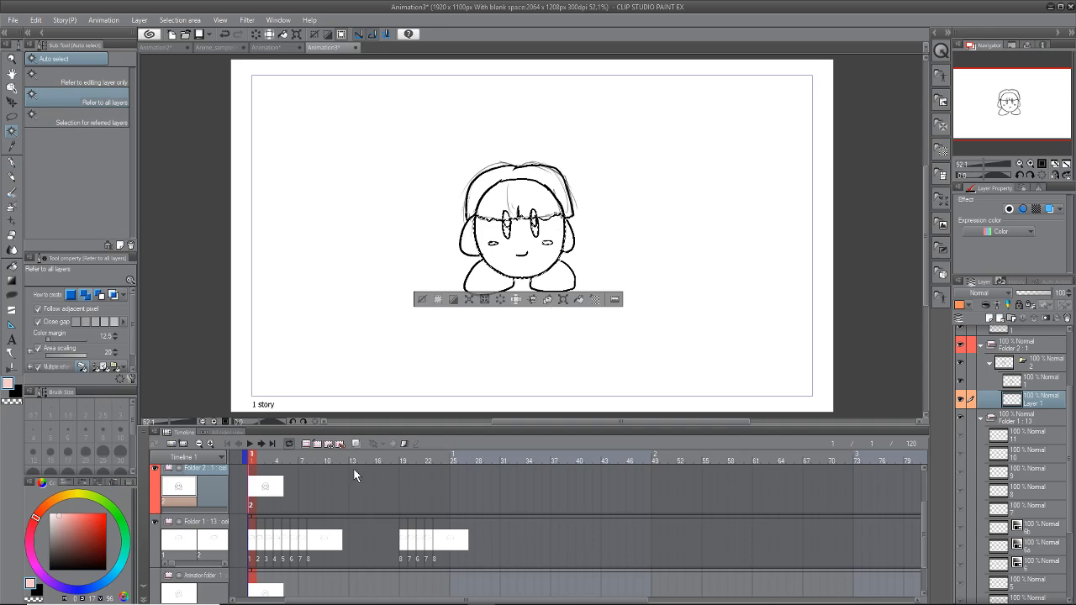
click(577, 300)
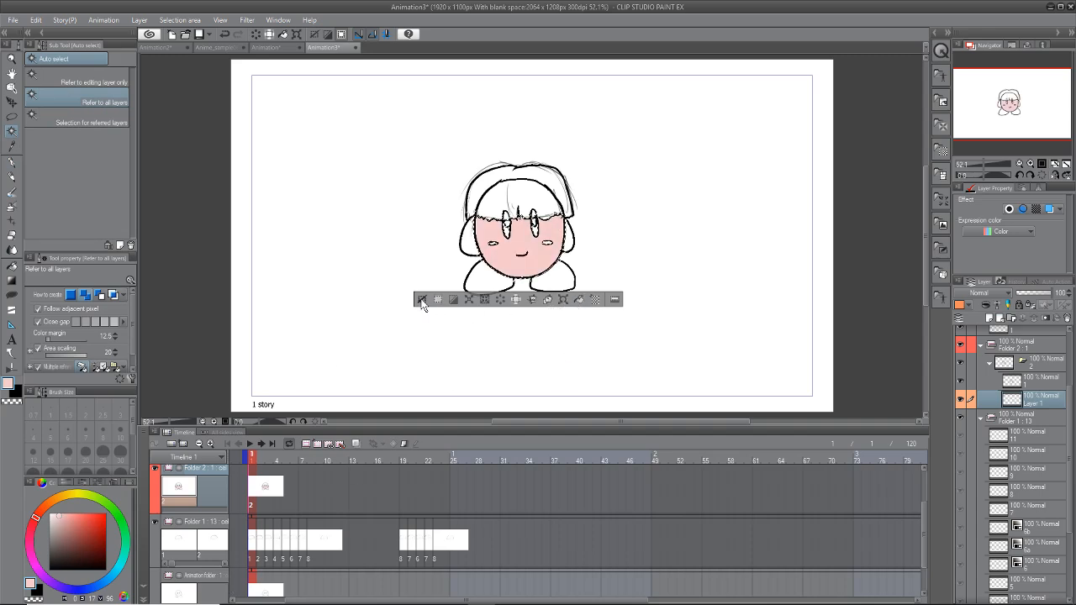
click(421, 300)
click(469, 239)
shift+click(567, 235)
click(576, 275)
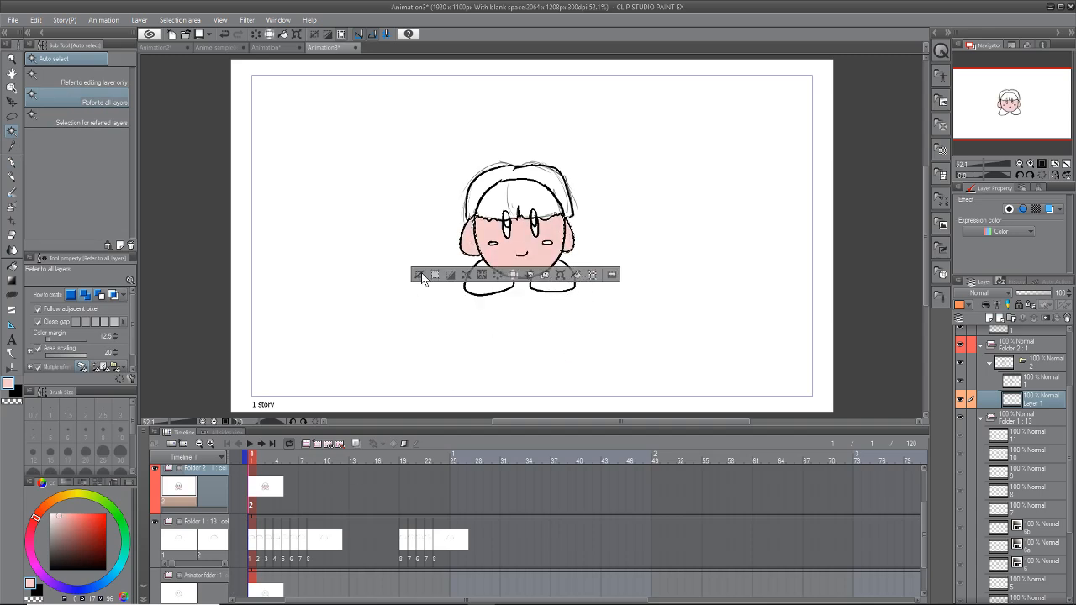
click(421, 274)
Step: Select both feet, fill them with red on the colour layer and clear the selection
click(491, 283)
shift+click(562, 282)
click(93, 522)
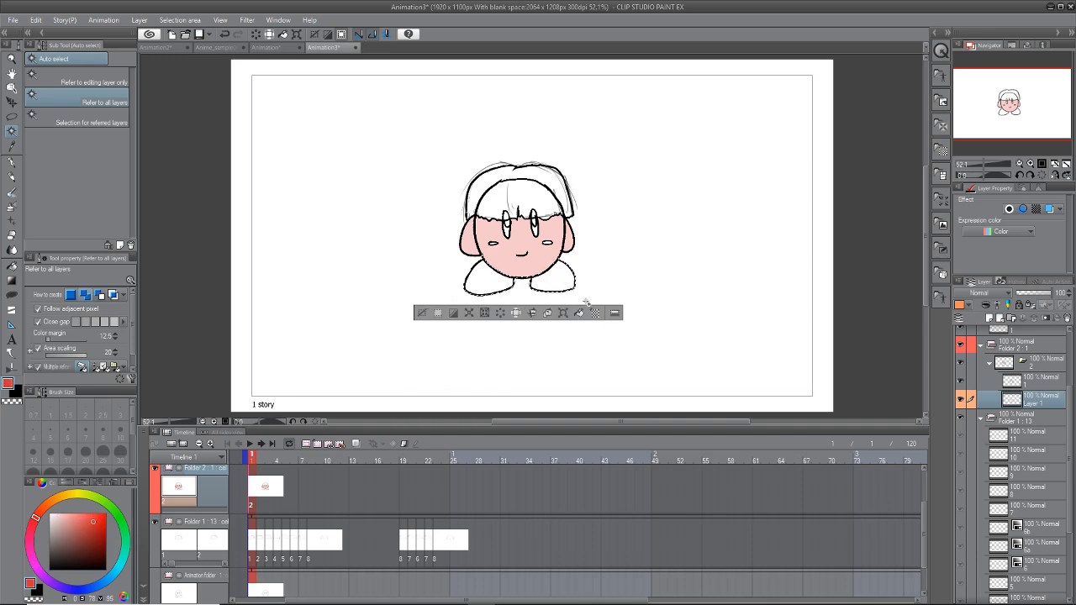
click(578, 313)
click(422, 313)
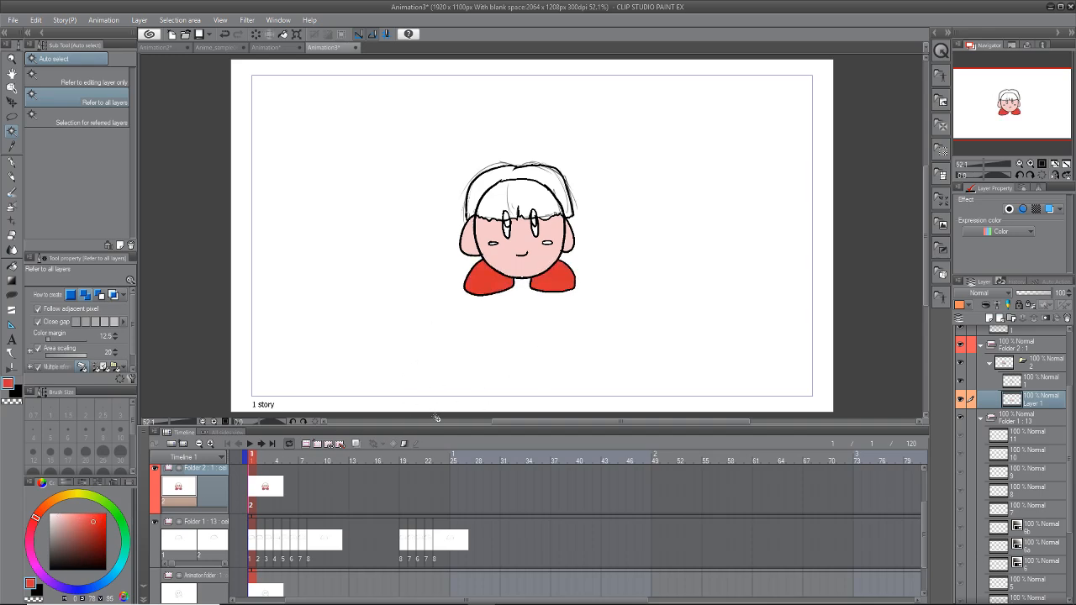
Step: Sample the face's light pink and paint the unfilled forehead with the G-pen, enlarging the brush to 41.3
drag(255, 460, 254, 503)
click(18, 166)
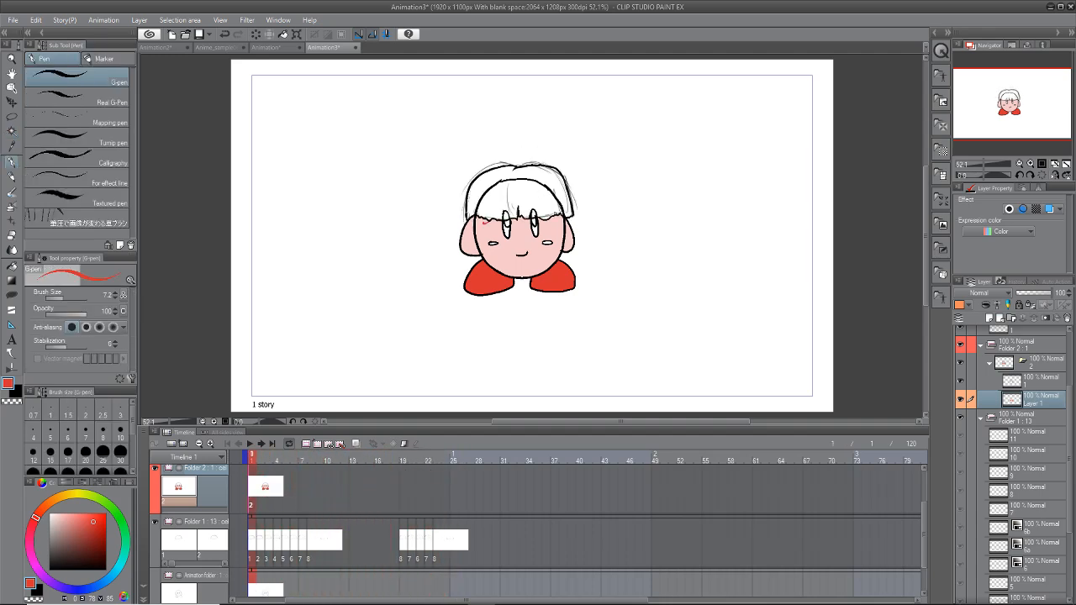
alt+click(492, 230)
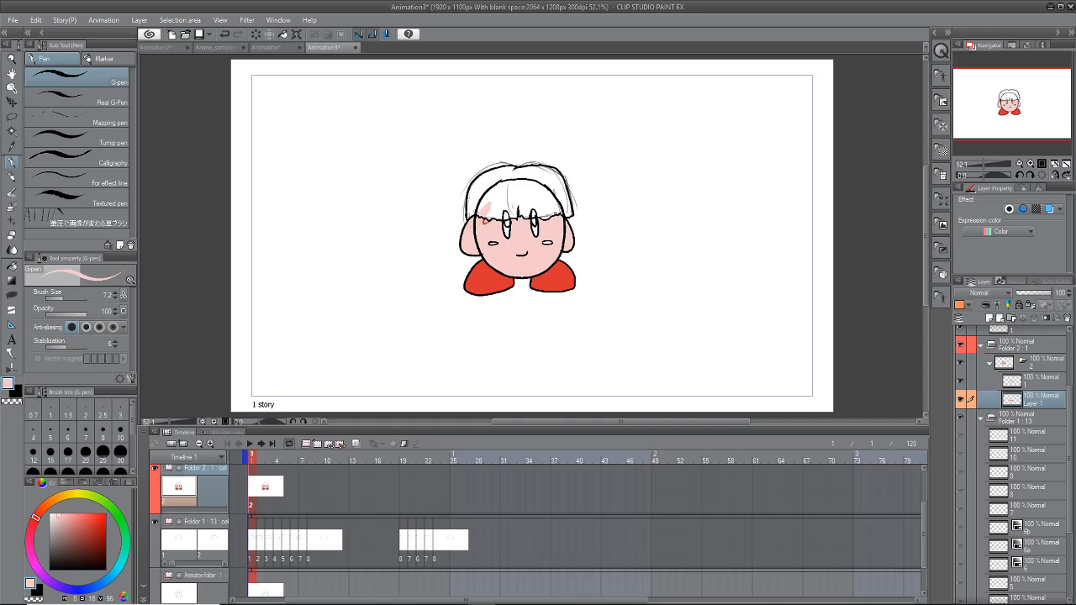
drag(490, 205, 514, 202)
click(67, 297)
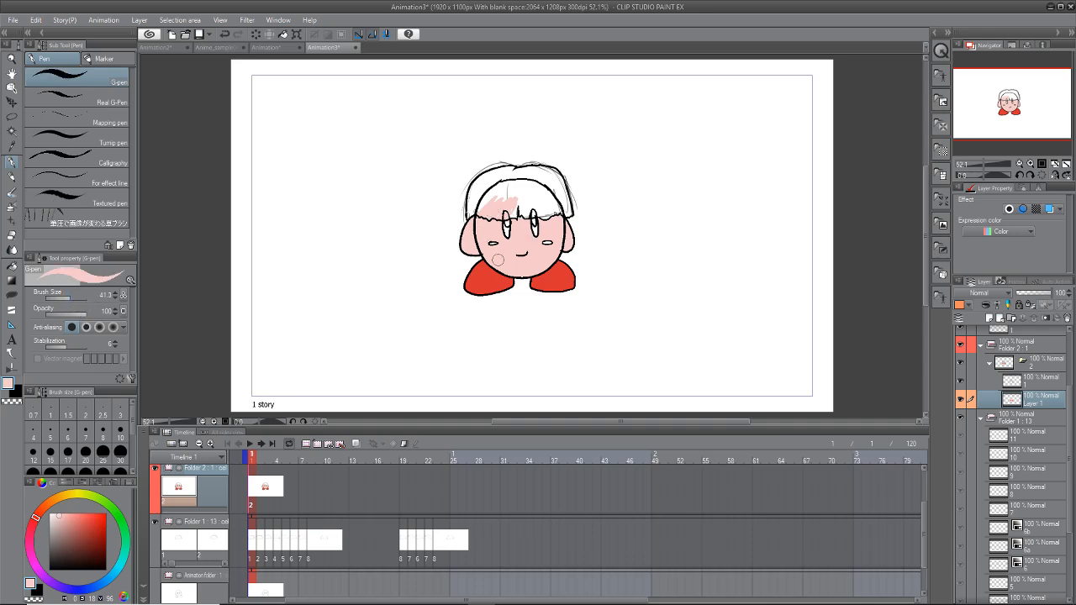
mouse_move(505, 223)
mouse_down()
mouse_move(521, 200)
mouse_move(551, 225)
mouse_move(557, 208)
mouse_move(555, 220)
mouse_move(523, 184)
mouse_move(494, 193)
mouse_move(490, 211)
mouse_move(532, 203)
mouse_up()
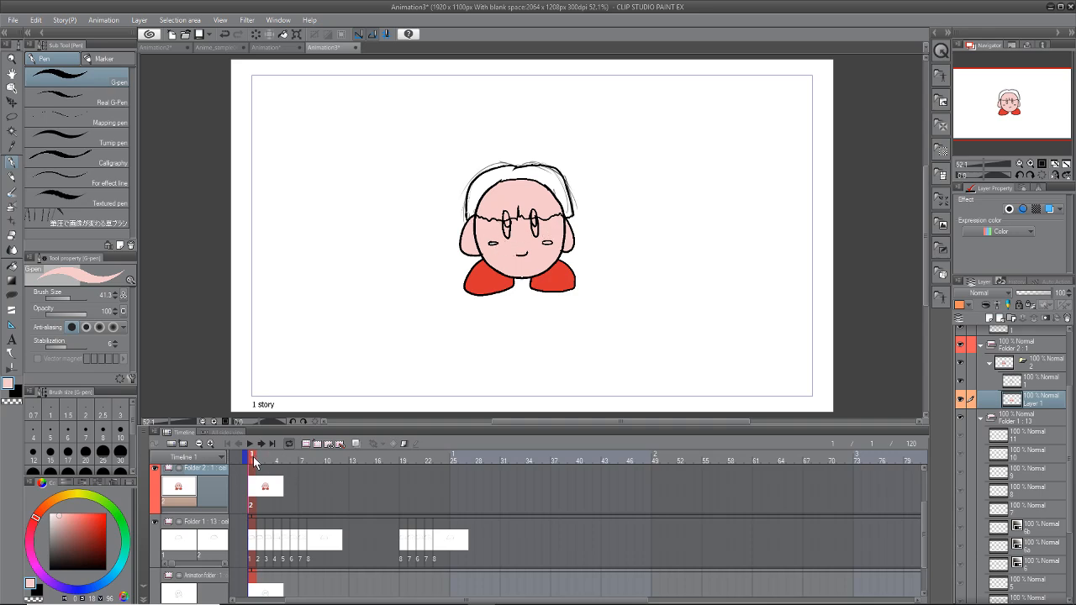
mouse_move(253, 457)
mouse_down()
mouse_move(566, 471)
mouse_move(290, 531)
mouse_move(257, 530)
mouse_move(301, 528)
mouse_move(249, 529)
mouse_move(266, 545)
mouse_move(255, 550)
mouse_up()
drag(923, 527, 924, 497)
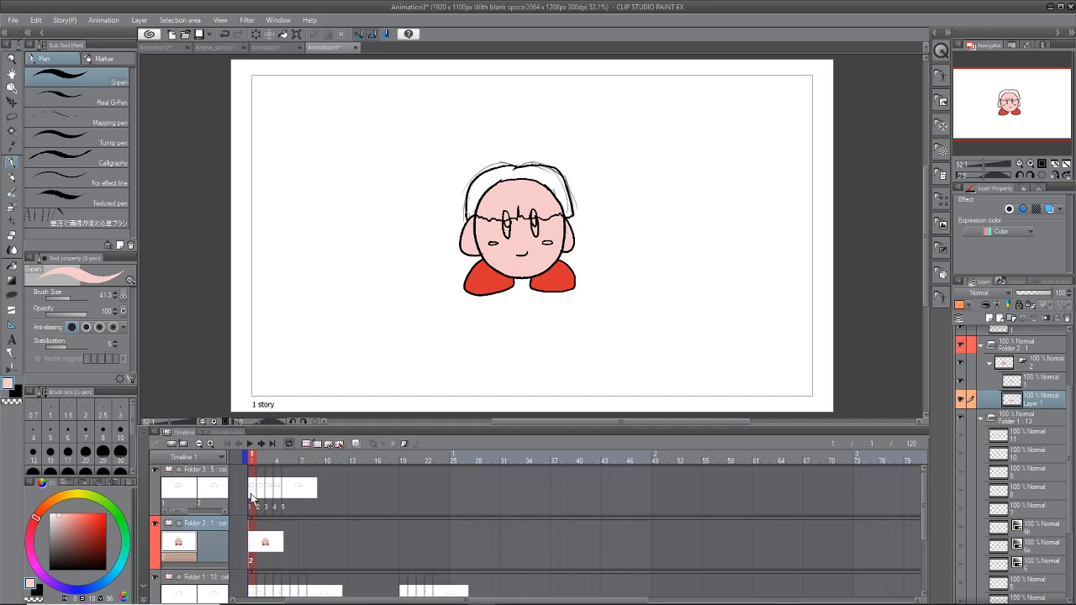
Step: Select the hair cel on frame 1 of Folder 3 and hide Folder 2 to isolate the hair, clearing the trial selection
click(253, 496)
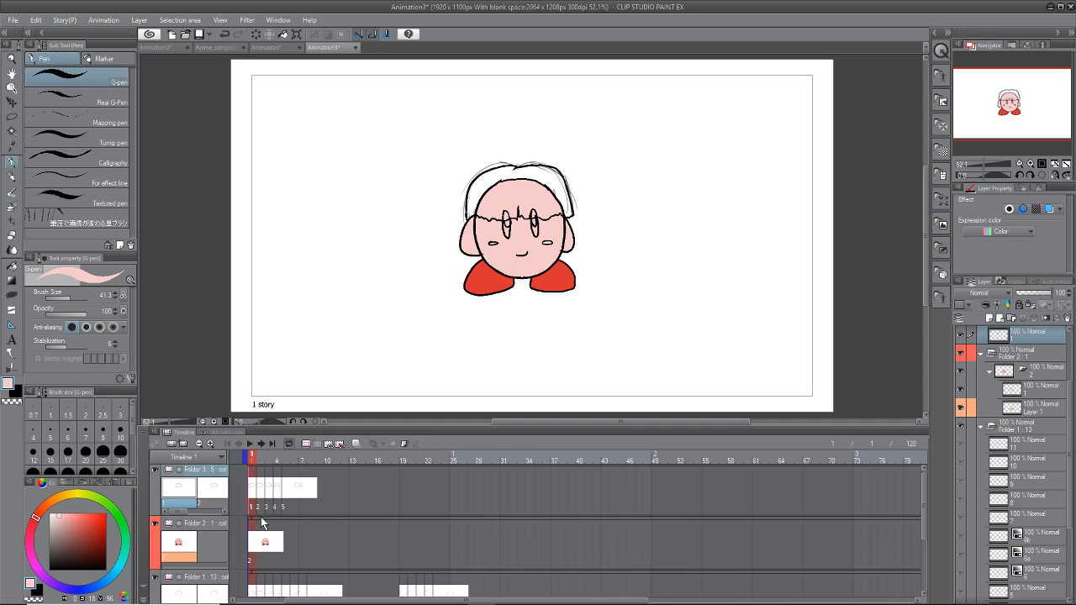
click(12, 130)
click(493, 179)
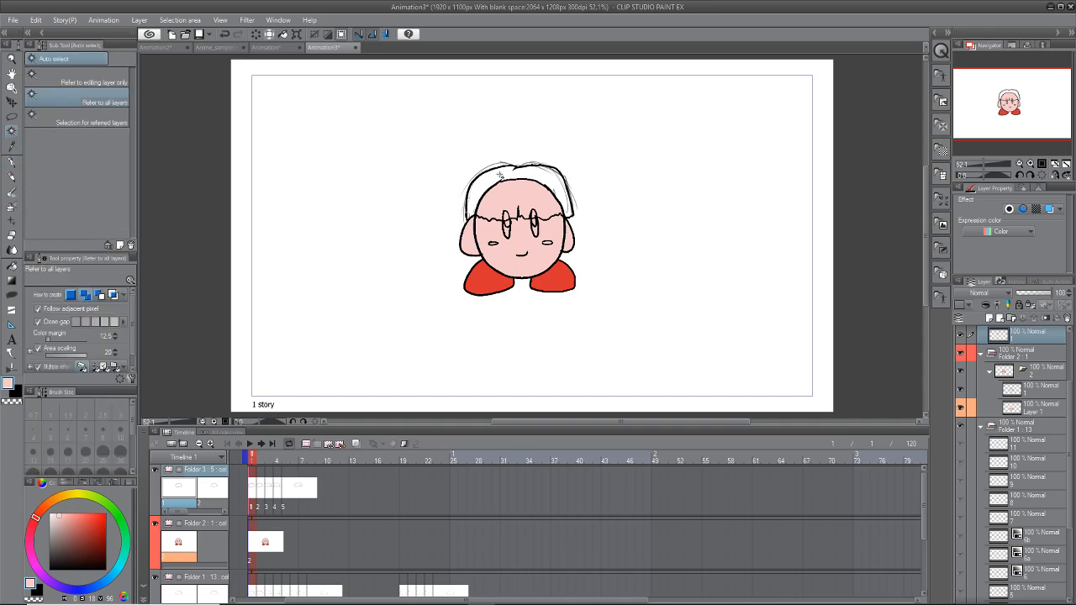
click(429, 243)
click(153, 524)
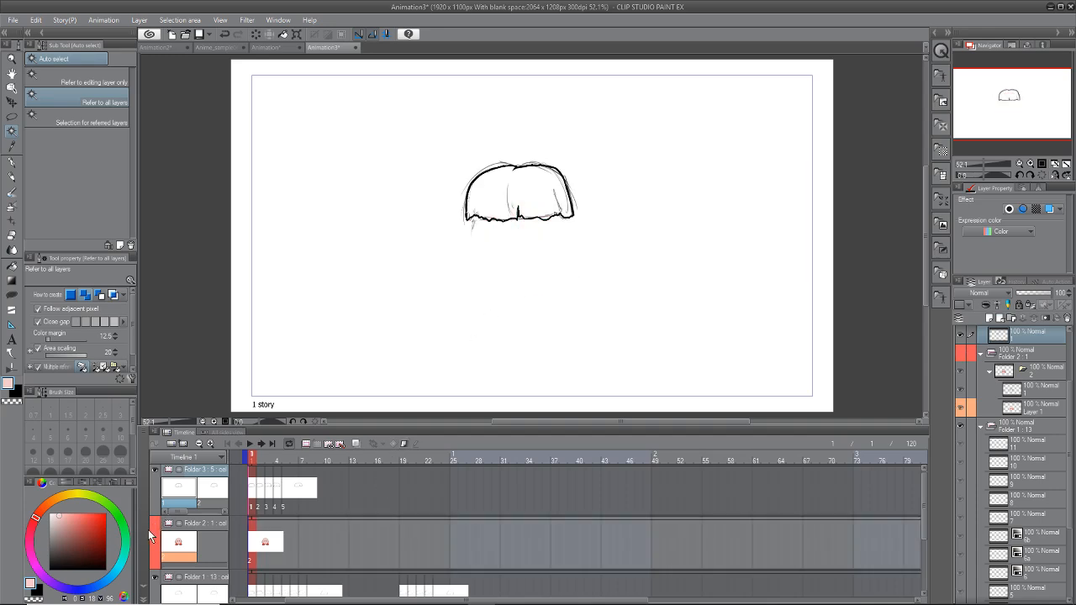
click(537, 195)
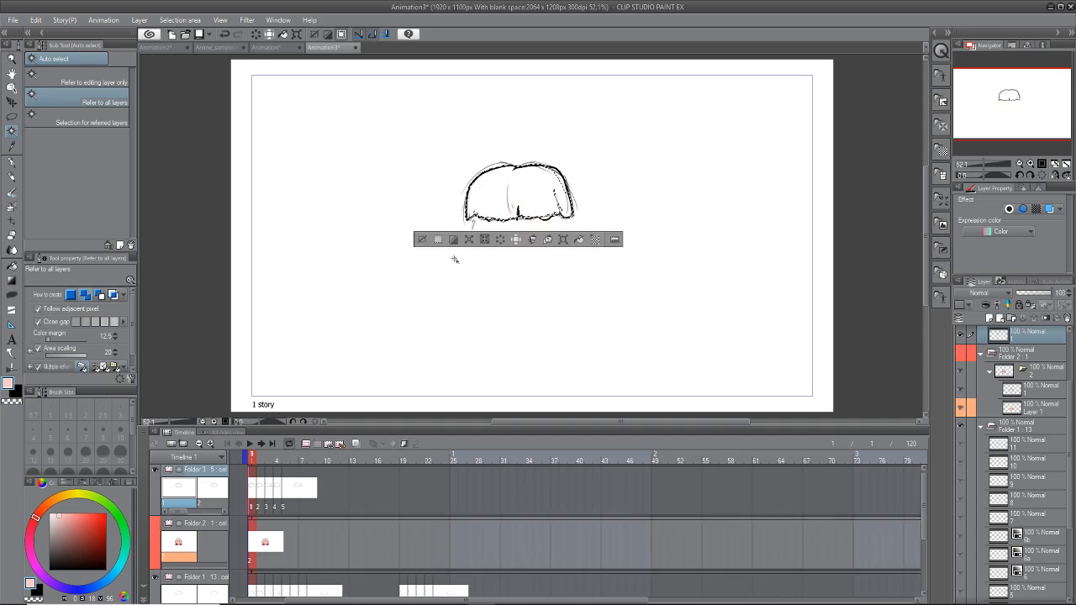
click(422, 239)
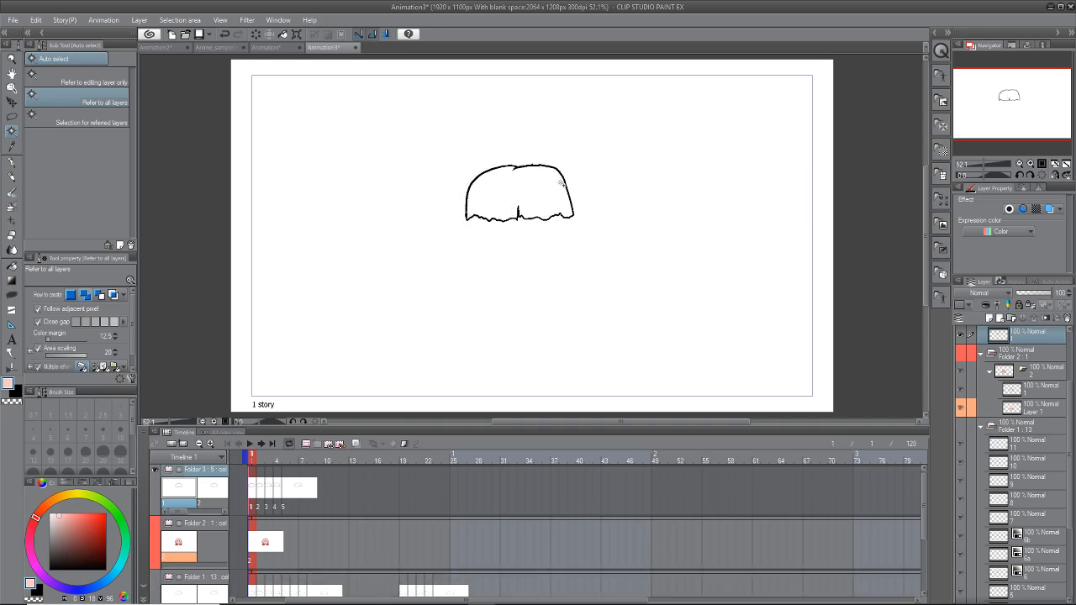
Step: Auto-select the inside of the hair outline and try a dark purplish-grey fill directly on the line-art cel
click(562, 183)
click(54, 547)
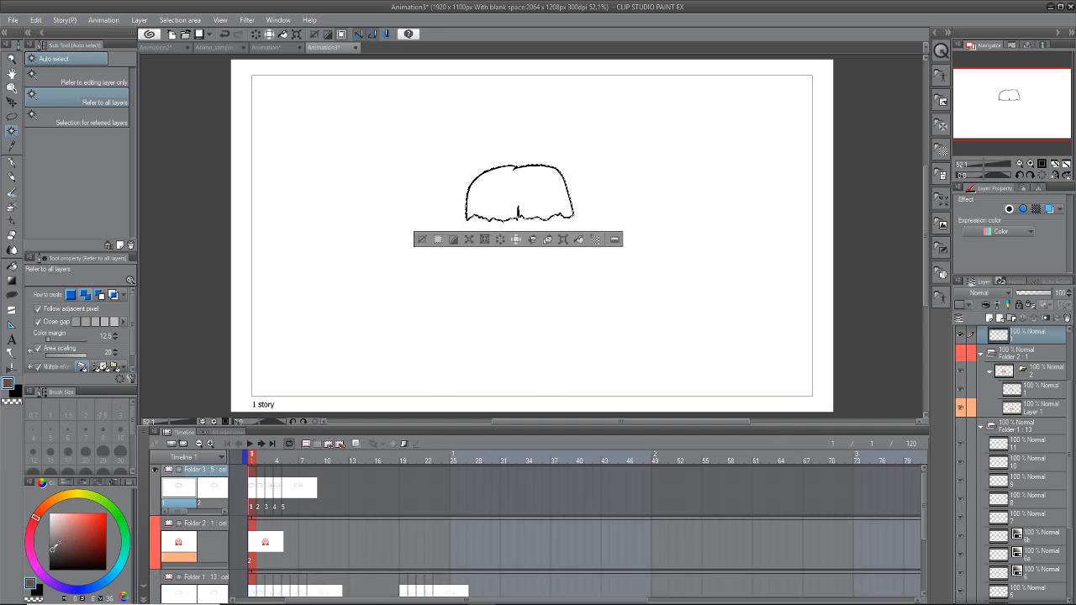
click(32, 559)
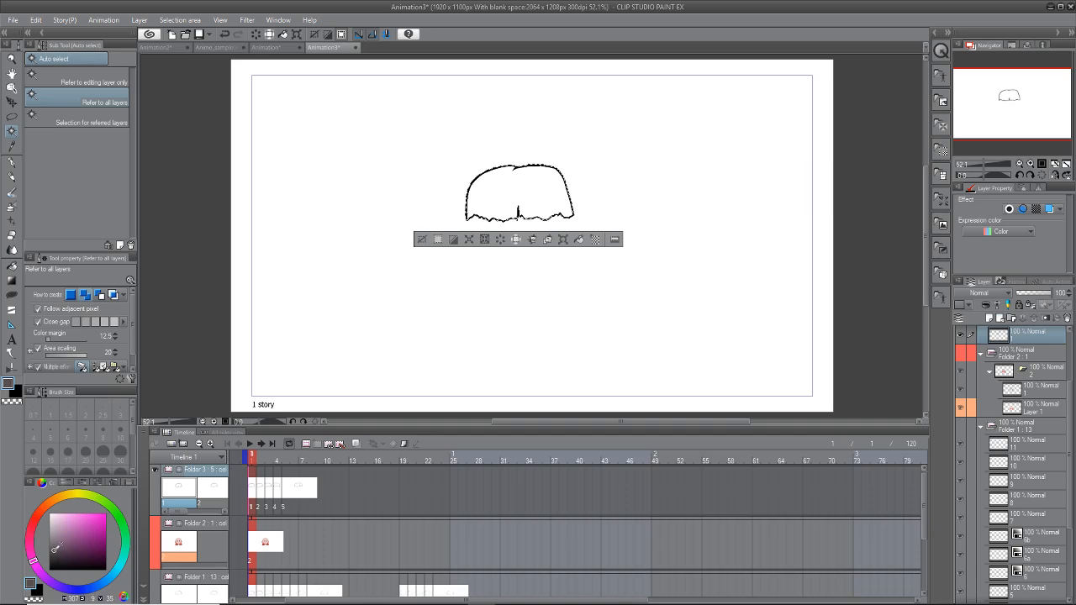
click(579, 240)
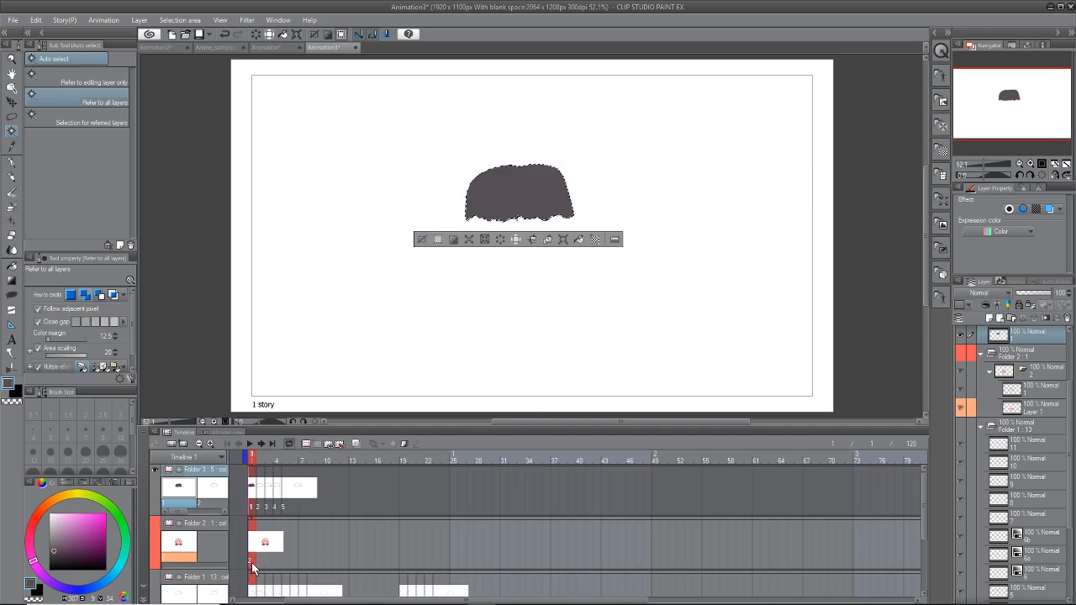
key(ctrl+z)
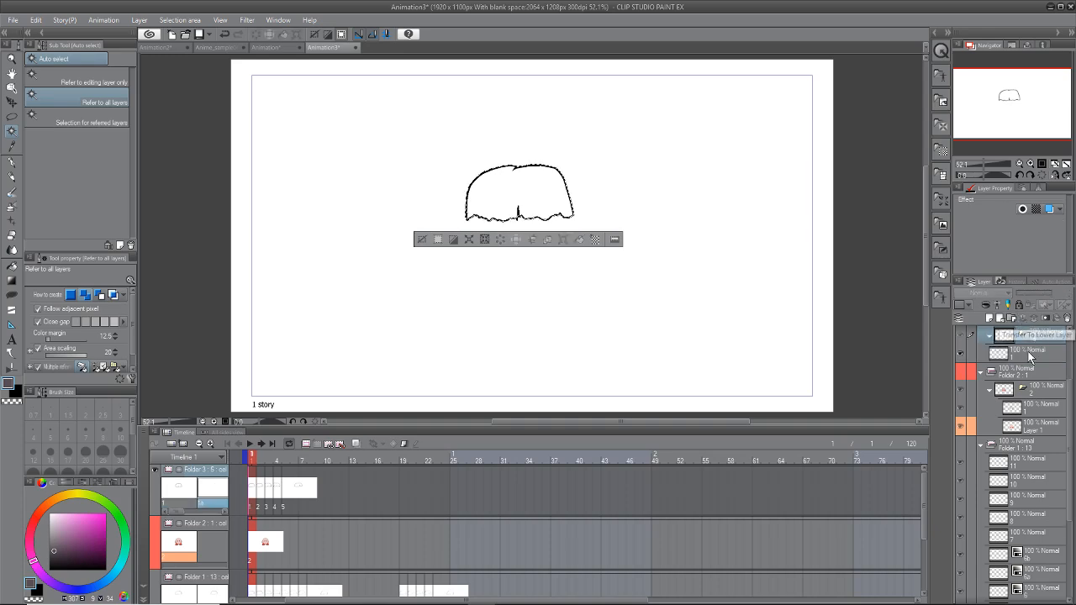
Step: Place hair line-art layer 1 inside a new cel folder 1a in Folder 3 and assign cel 1a to frame 1
click(1013, 318)
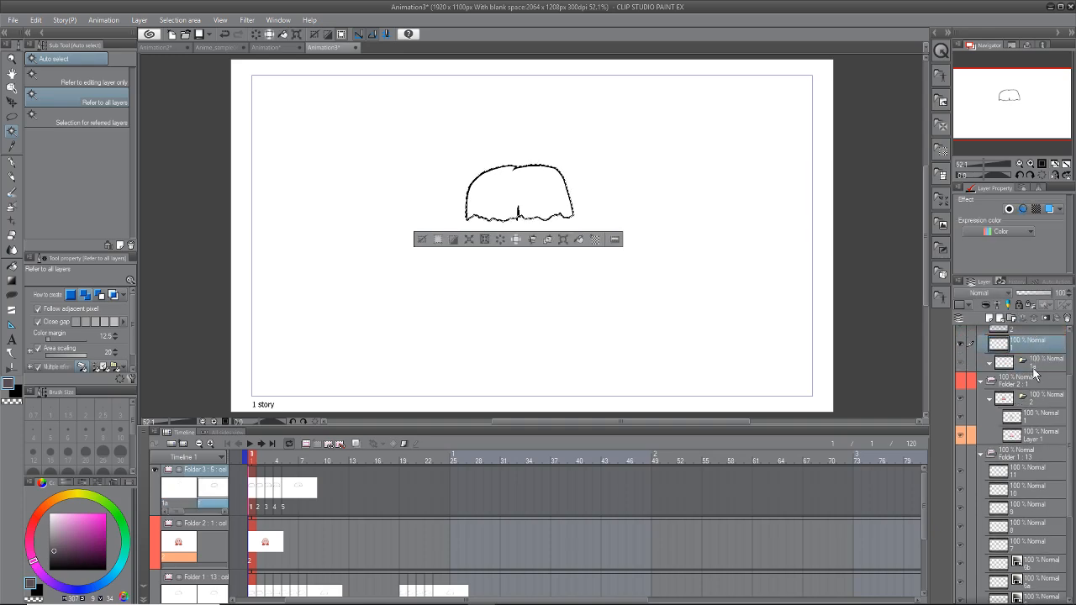
mouse_move(1039, 360)
mouse_down()
mouse_move(1033, 367)
mouse_move(1035, 346)
mouse_up()
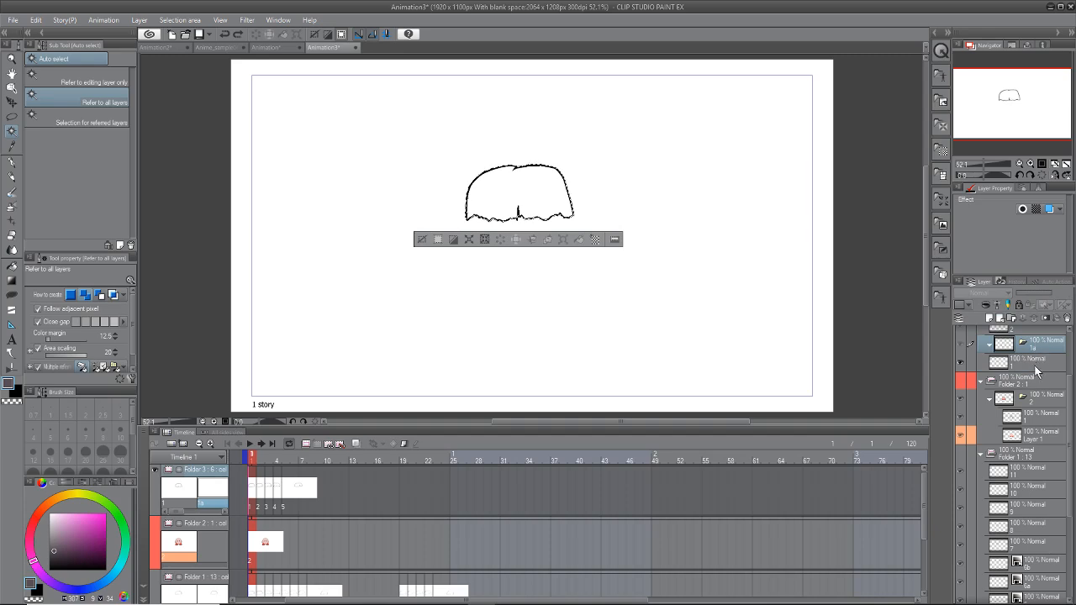
click(1035, 368)
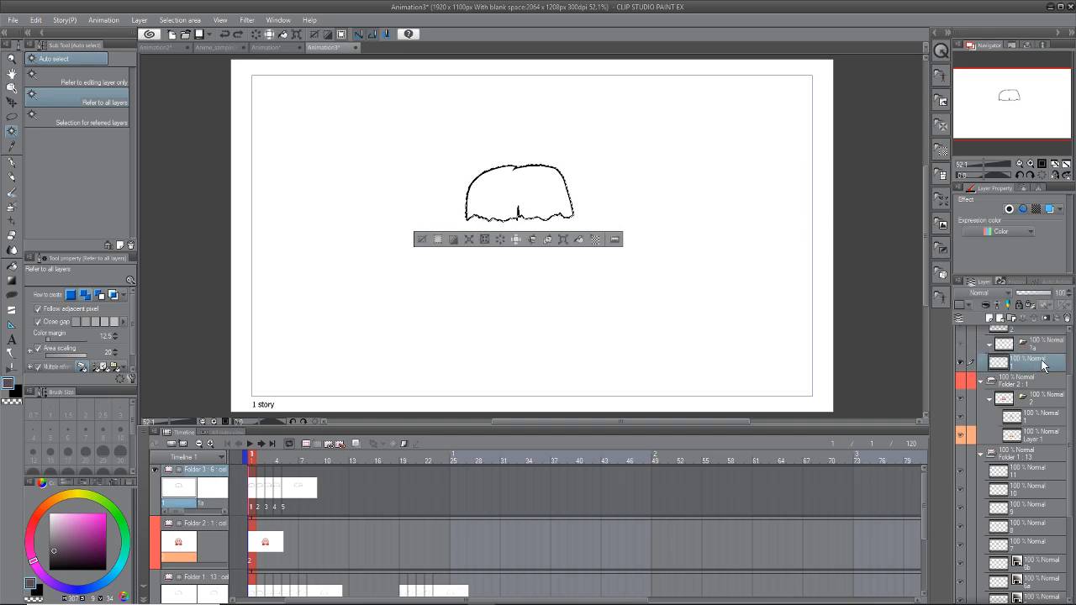
drag(1043, 370, 1045, 348)
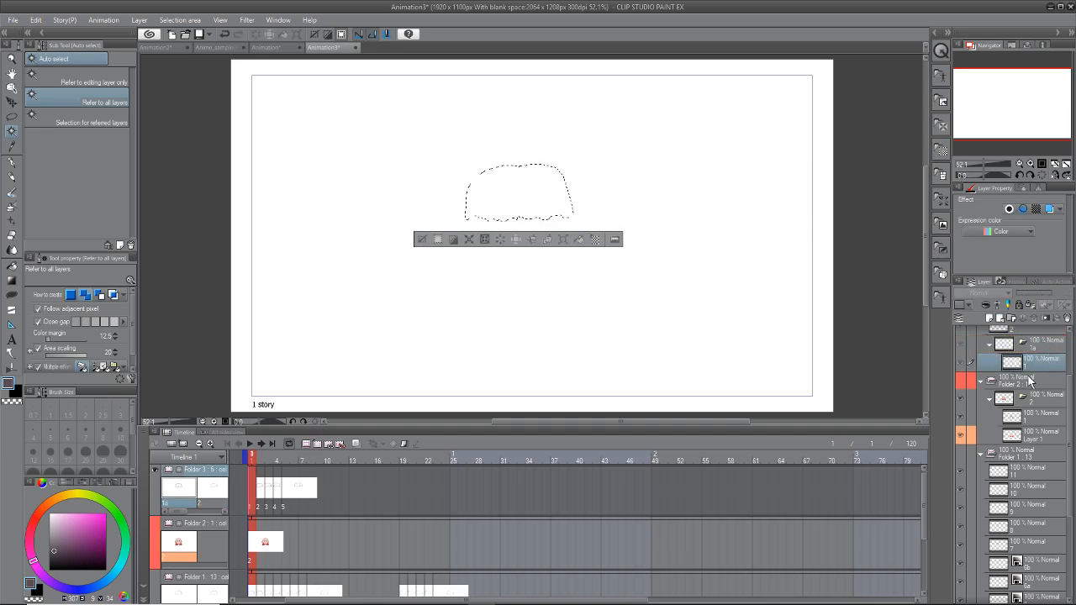
right_click(252, 481)
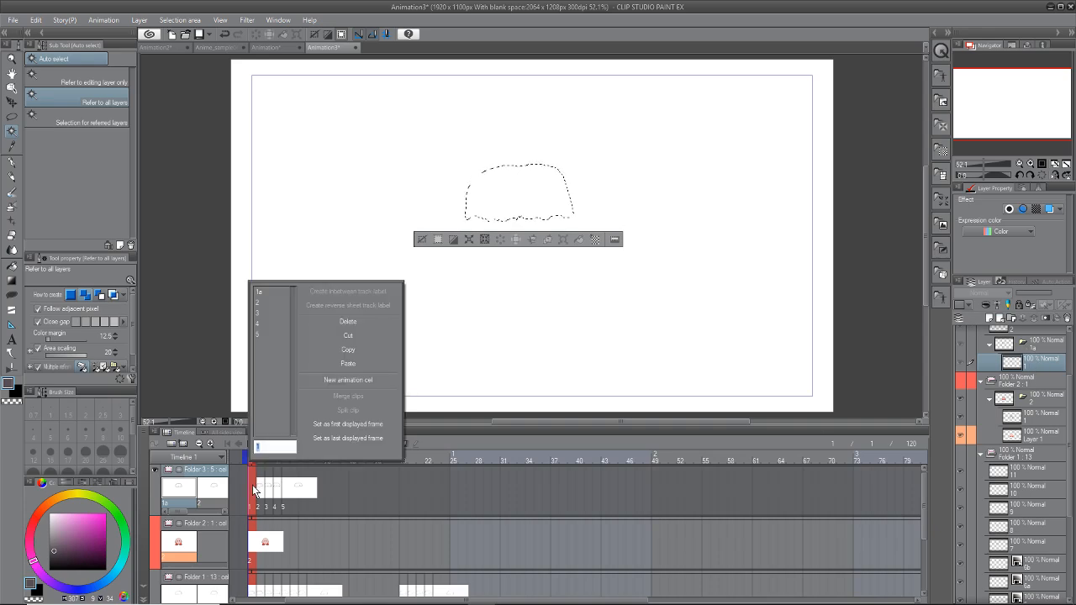
click(290, 295)
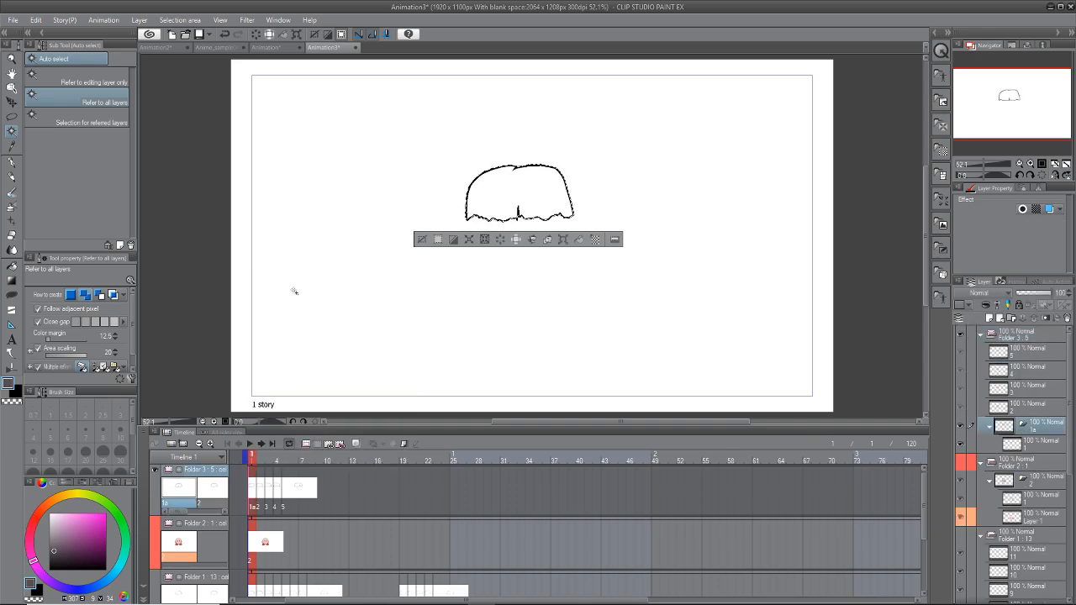
Step: Add a new layer inside cel 1a, place it below the hair line art and label it orange
click(1035, 447)
click(988, 318)
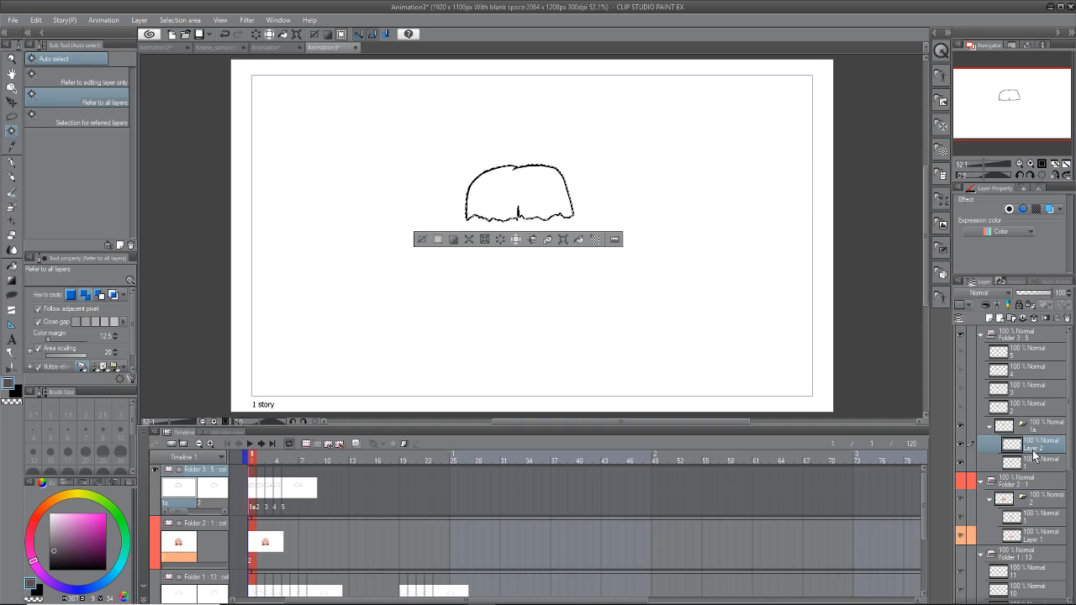
drag(1034, 451, 1029, 477)
click(966, 305)
click(972, 329)
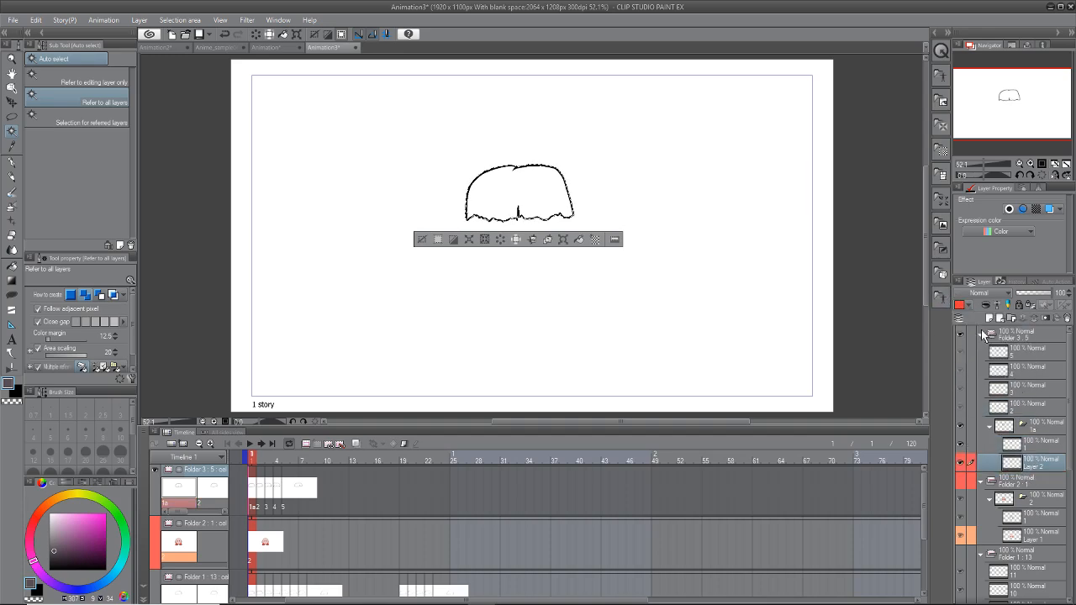
click(969, 306)
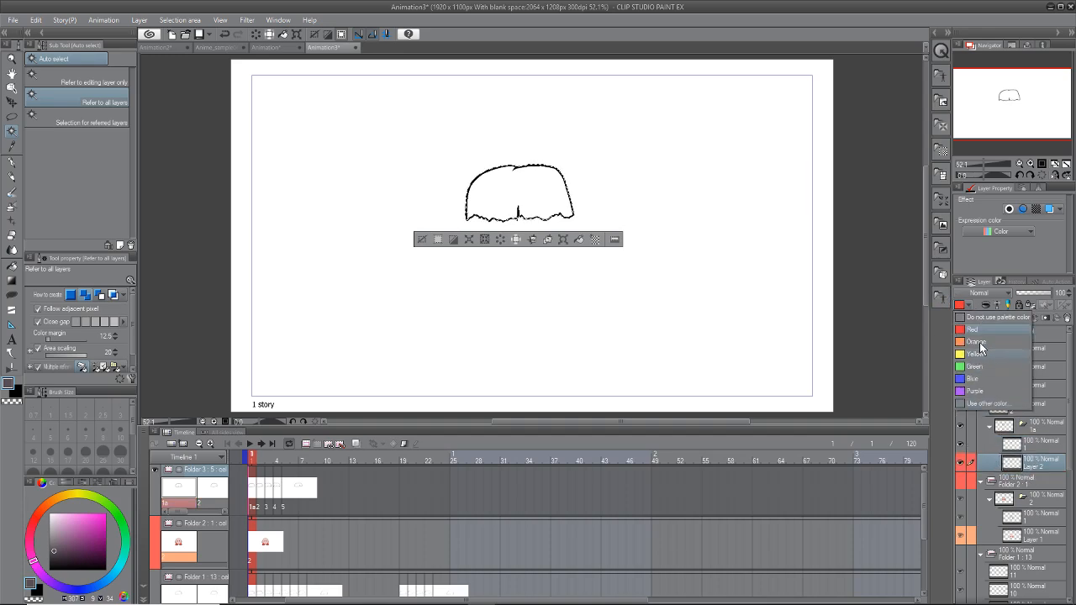
click(971, 345)
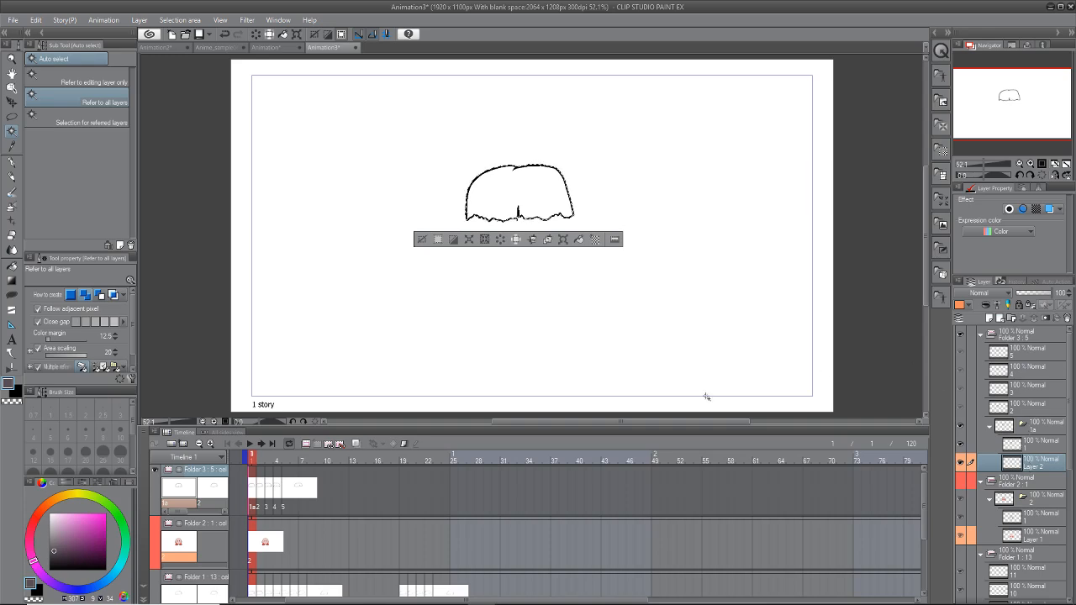
Step: Fill the selected hair with dark purplish grey on the colour layer, clear the selection and show Folder 2 again
click(578, 240)
key(ctrl+z)
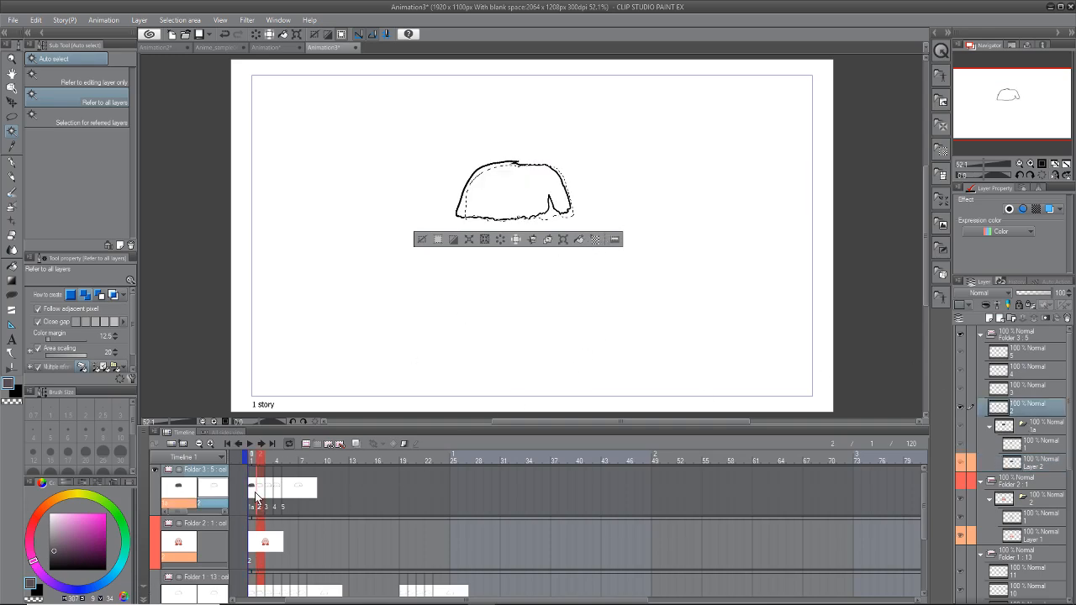
key(ctrl+y)
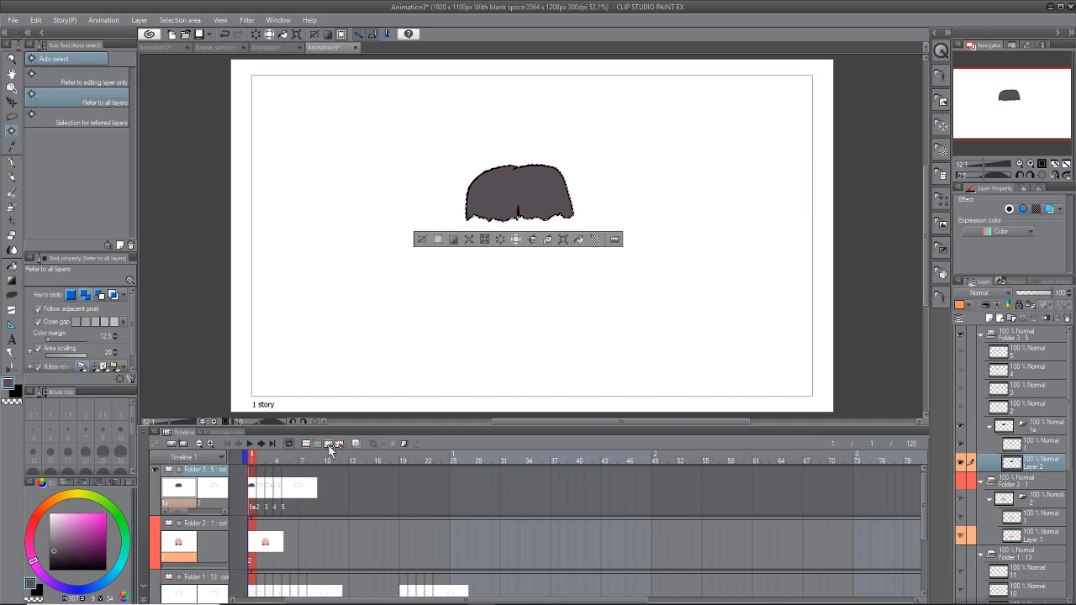
click(259, 492)
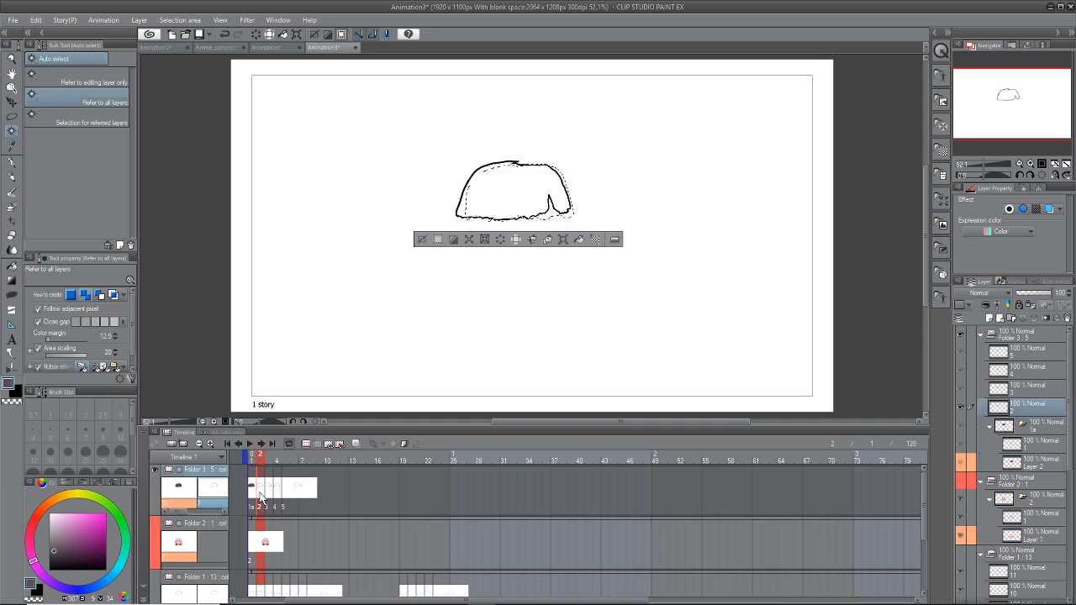
click(253, 495)
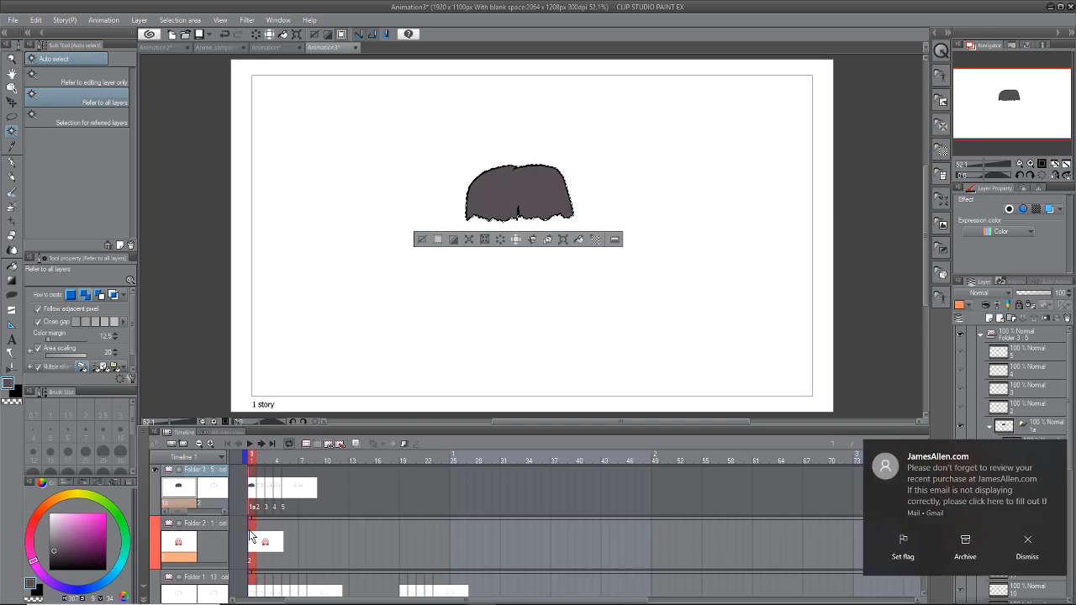
click(155, 523)
click(425, 240)
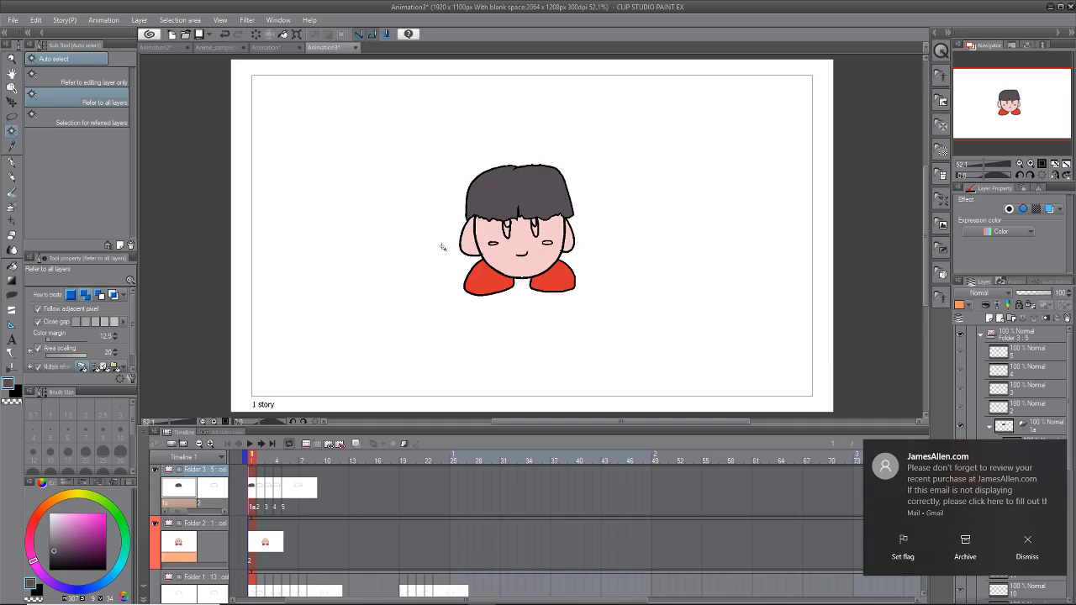
Step: Scrub through frames 1 to 4 to compare the coloured hair cel with the uncoloured ones over the body
drag(253, 461, 252, 502)
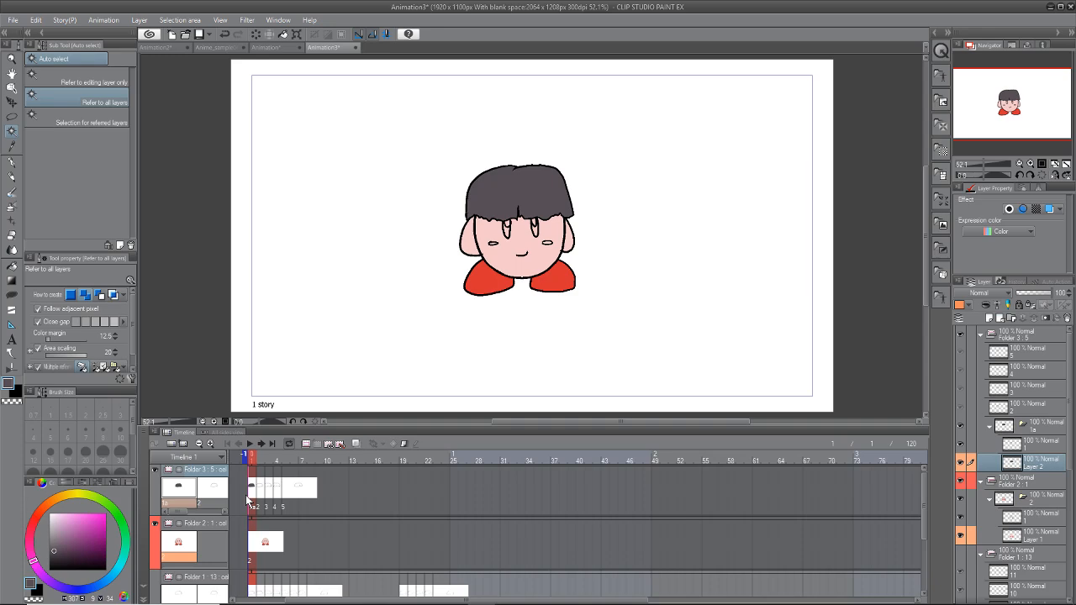
mouse_move(1069, 431)
mouse_down()
mouse_move(1069, 444)
mouse_move(1068, 427)
mouse_up()
click(258, 460)
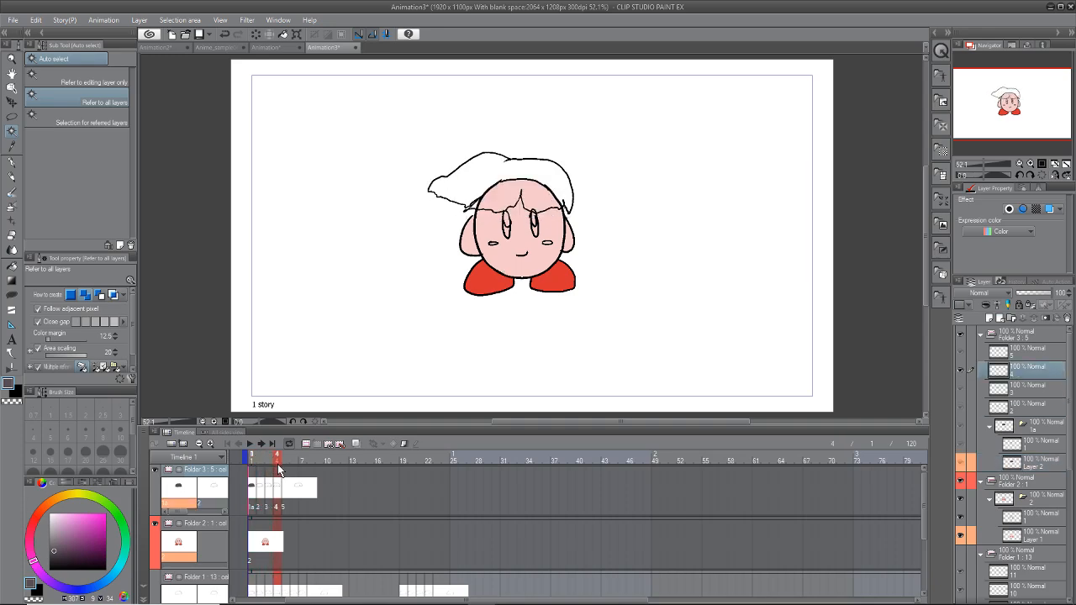
click(253, 466)
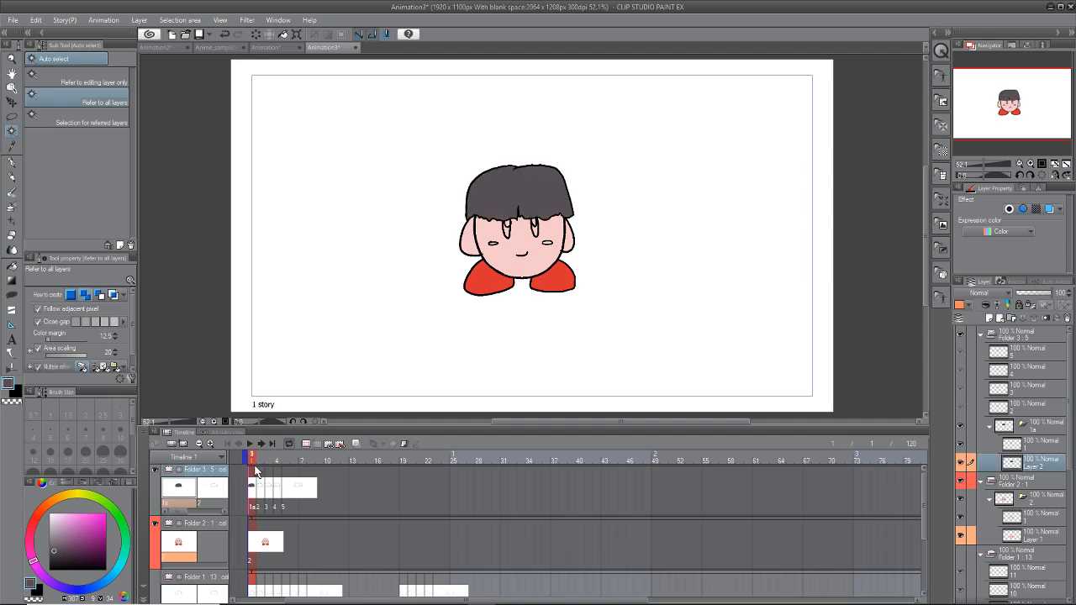
click(262, 468)
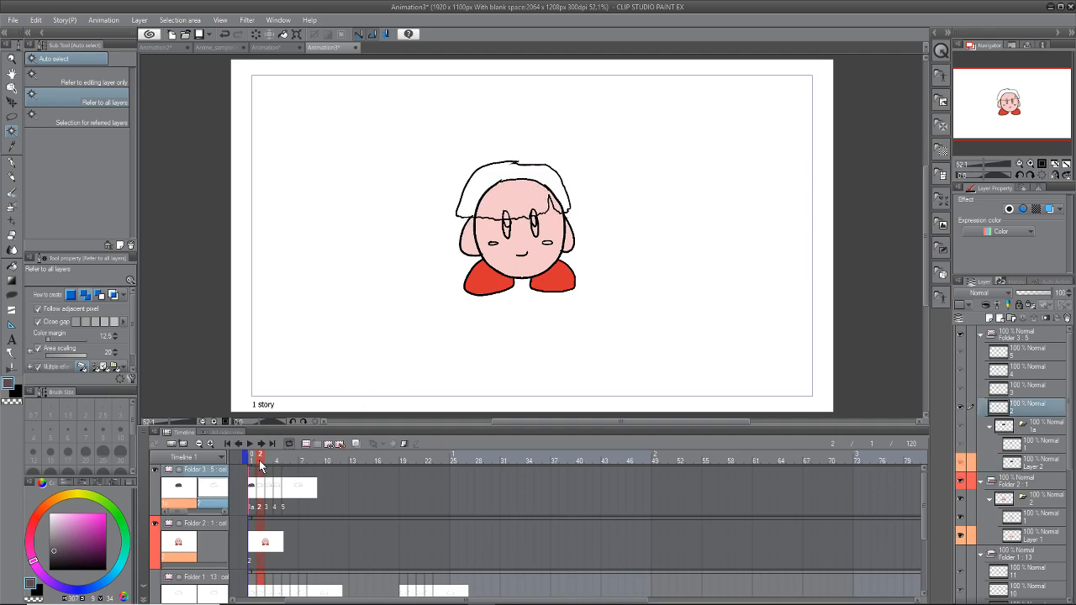
drag(260, 458, 184, 598)
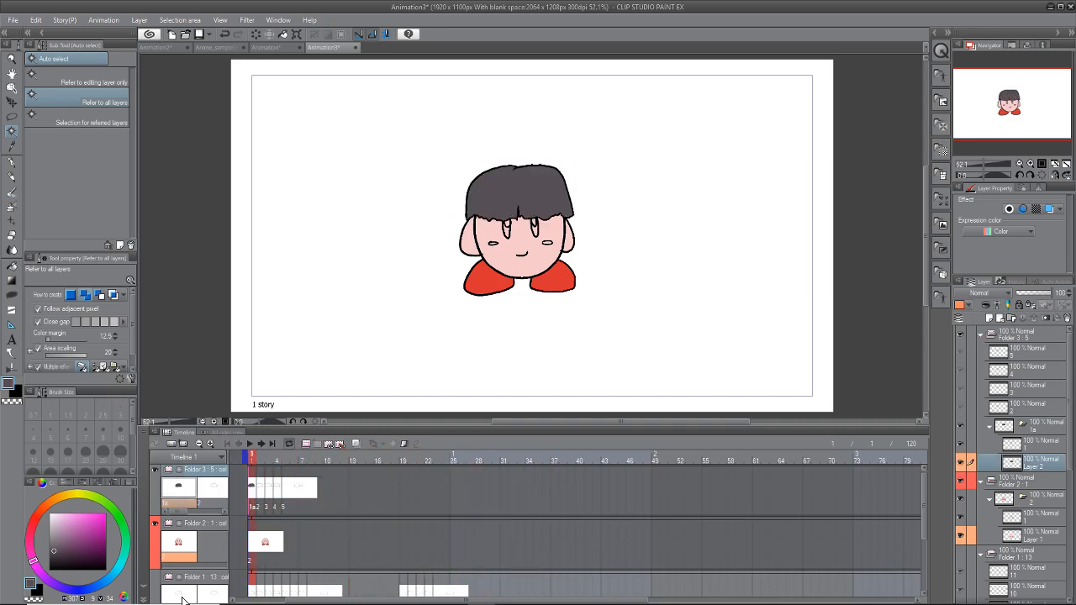
Step: Switch to the Animation document and review the playback of its swinging line
click(268, 47)
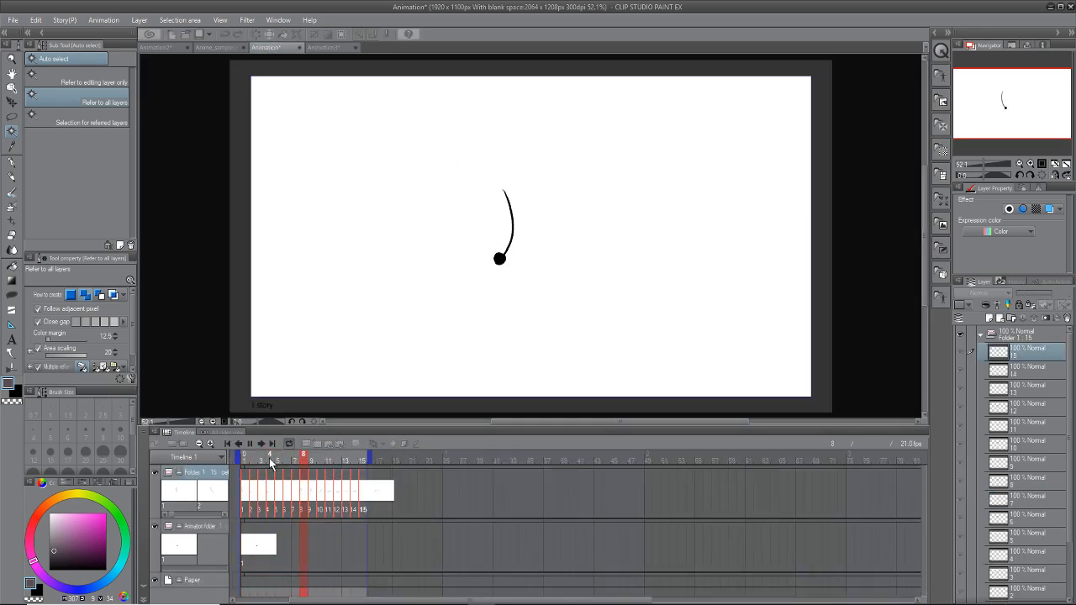
click(250, 443)
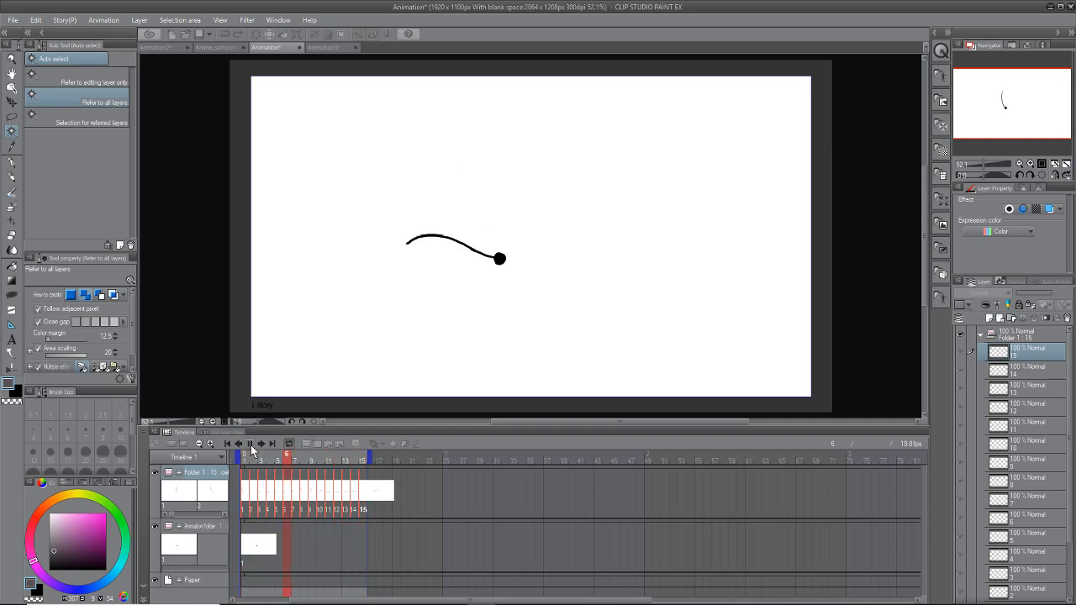
Step: Switch to the Anime_sample06_EN document, play it back and scrub from frame 3 to frame 33 to examine the character's motion
click(227, 47)
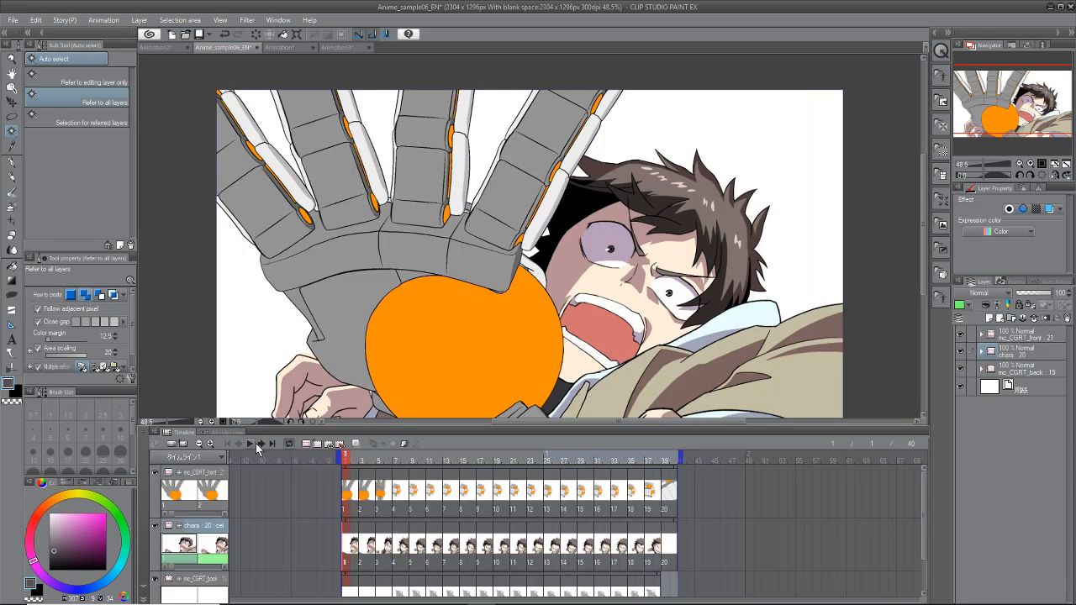
click(252, 443)
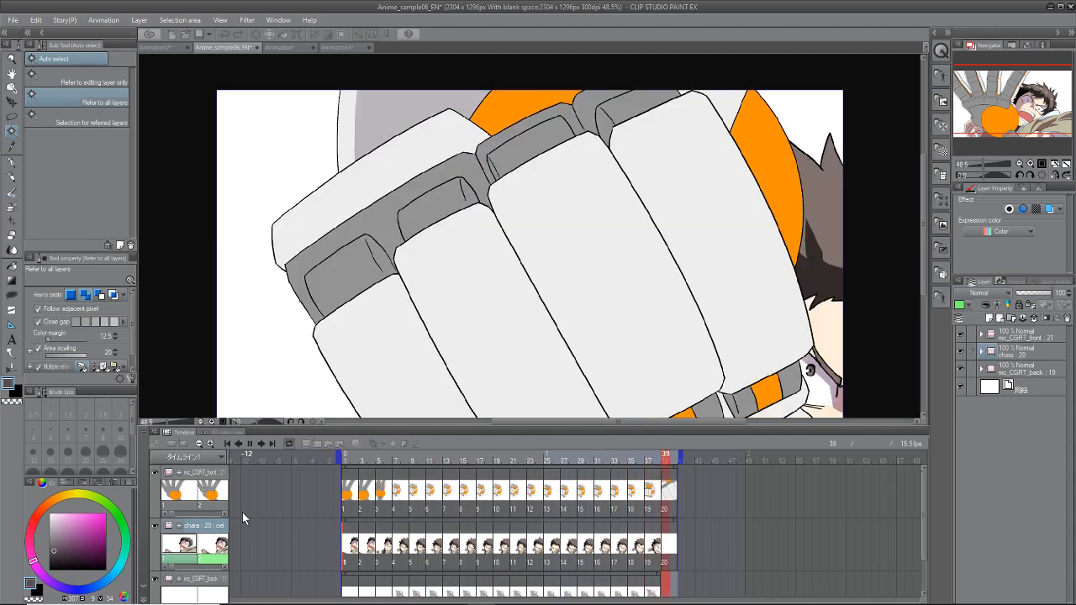
click(363, 455)
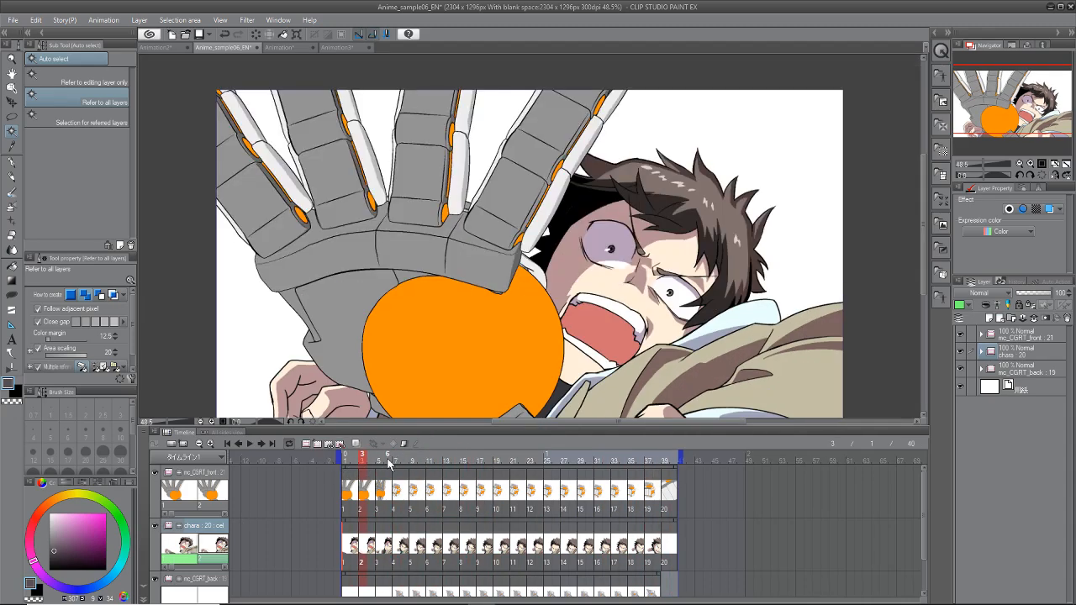
drag(364, 458, 615, 471)
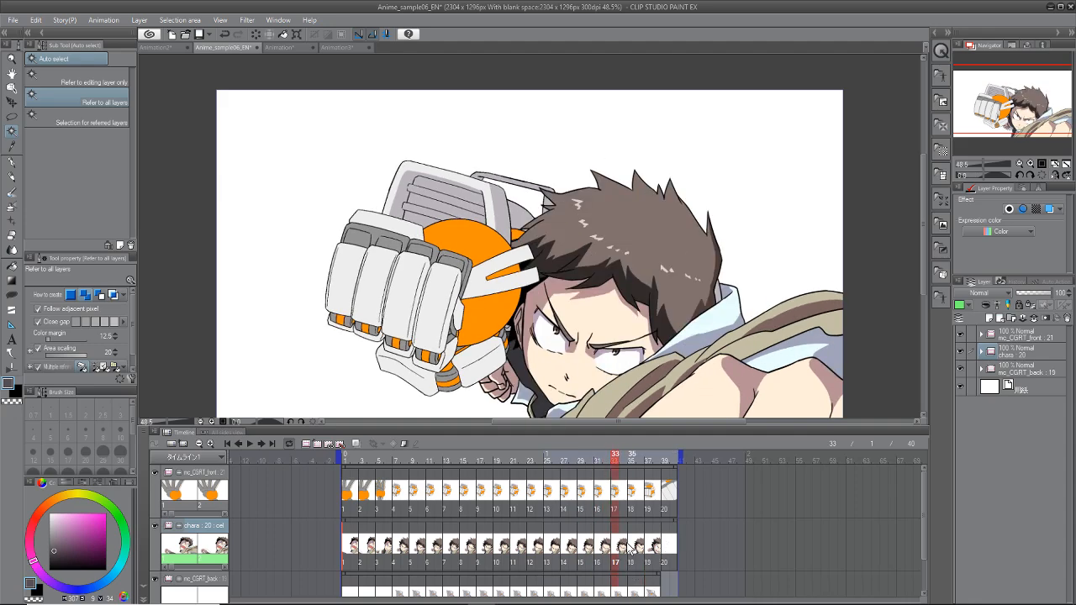
Step: Scrub back and forth through the timeline up to frame 37, ending at frame 7, to examine the glove and character motion
drag(624, 461, 648, 463)
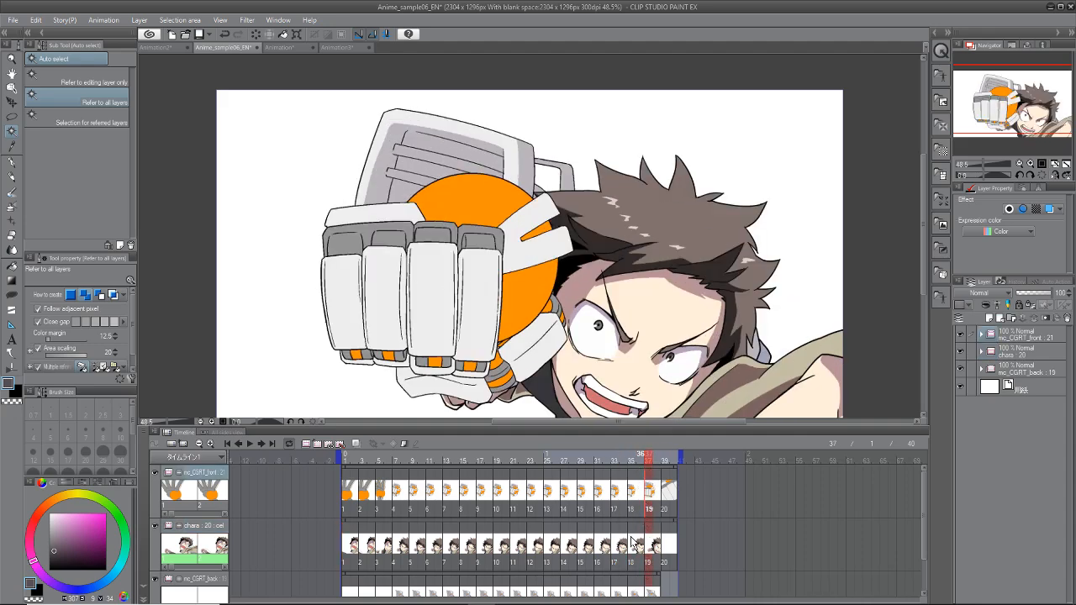
mouse_move(645, 463)
mouse_down()
mouse_move(344, 462)
mouse_move(353, 461)
mouse_up()
mouse_move(391, 500)
mouse_down()
mouse_move(503, 480)
mouse_move(673, 477)
mouse_move(476, 524)
mouse_move(322, 519)
mouse_move(417, 525)
mouse_move(568, 490)
mouse_move(668, 492)
mouse_move(578, 503)
mouse_move(330, 497)
mouse_move(599, 494)
mouse_up()
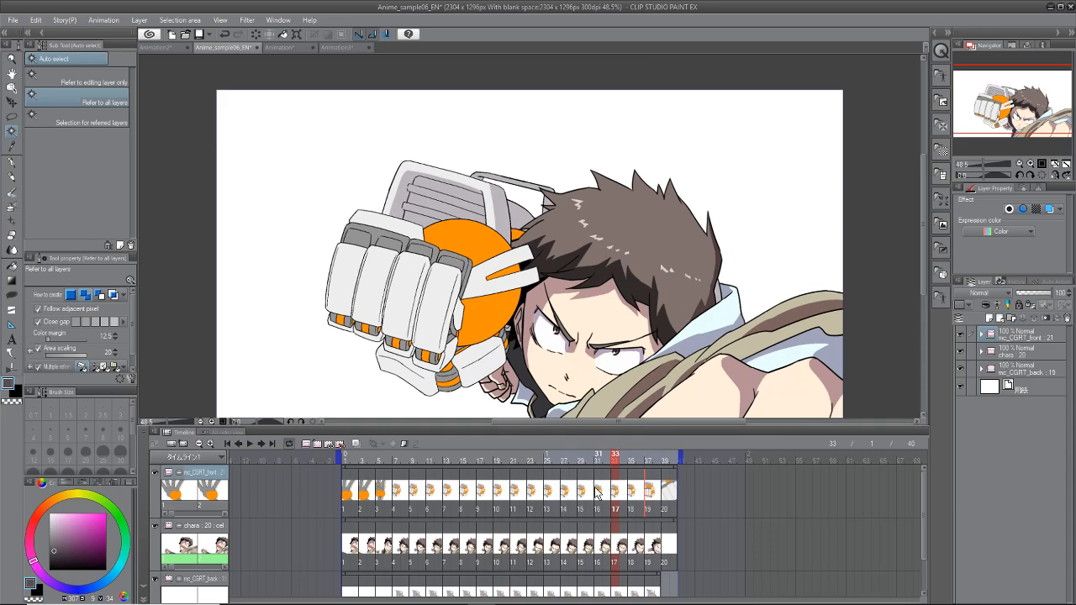
drag(614, 460, 450, 537)
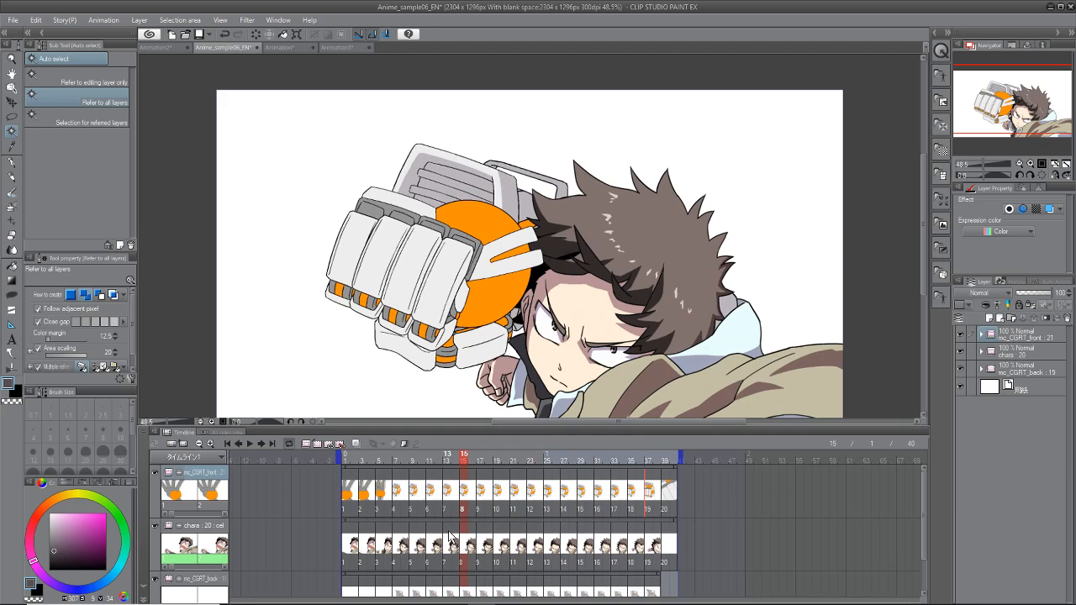
drag(463, 461, 395, 459)
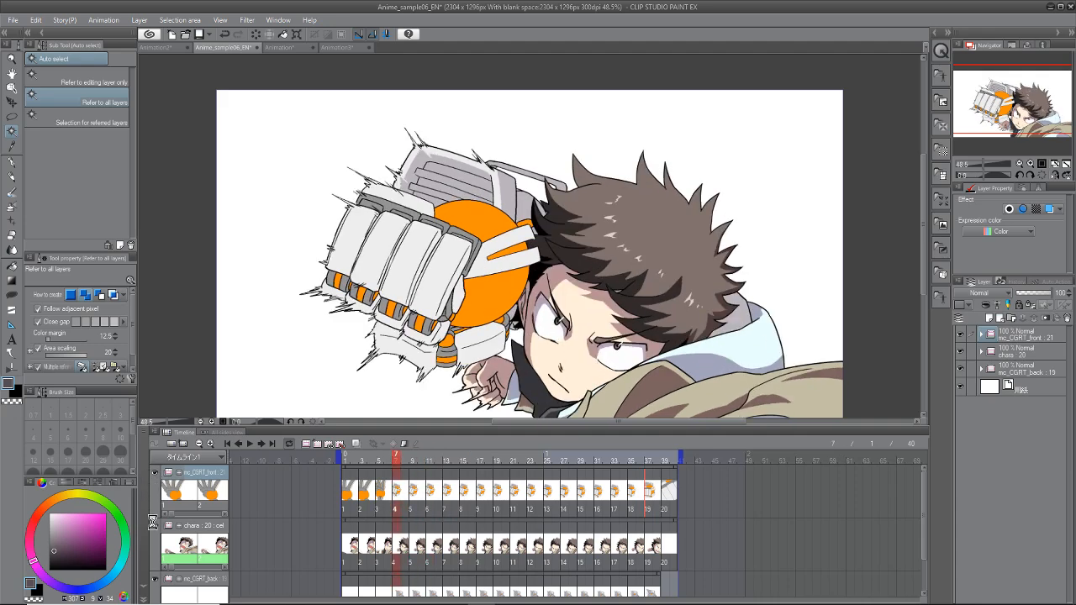
Step: Hide the chara folder and scrub between frames 7 and 14 to examine the mechanical glove on its own
click(154, 526)
click(154, 526)
click(155, 527)
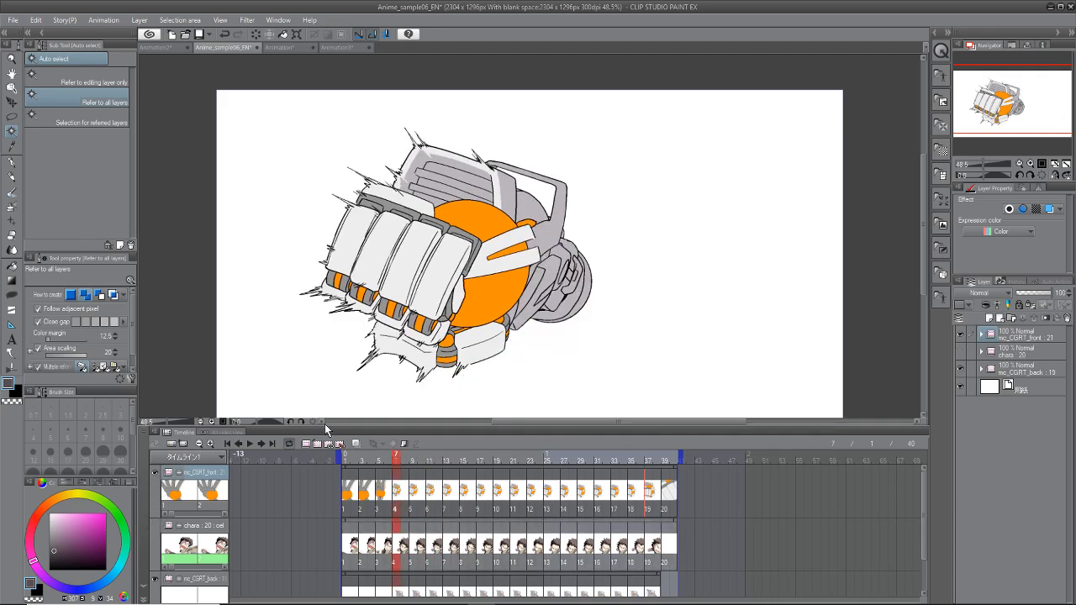
mouse_move(398, 463)
mouse_down()
mouse_move(350, 480)
mouse_move(647, 493)
mouse_move(455, 492)
mouse_up()
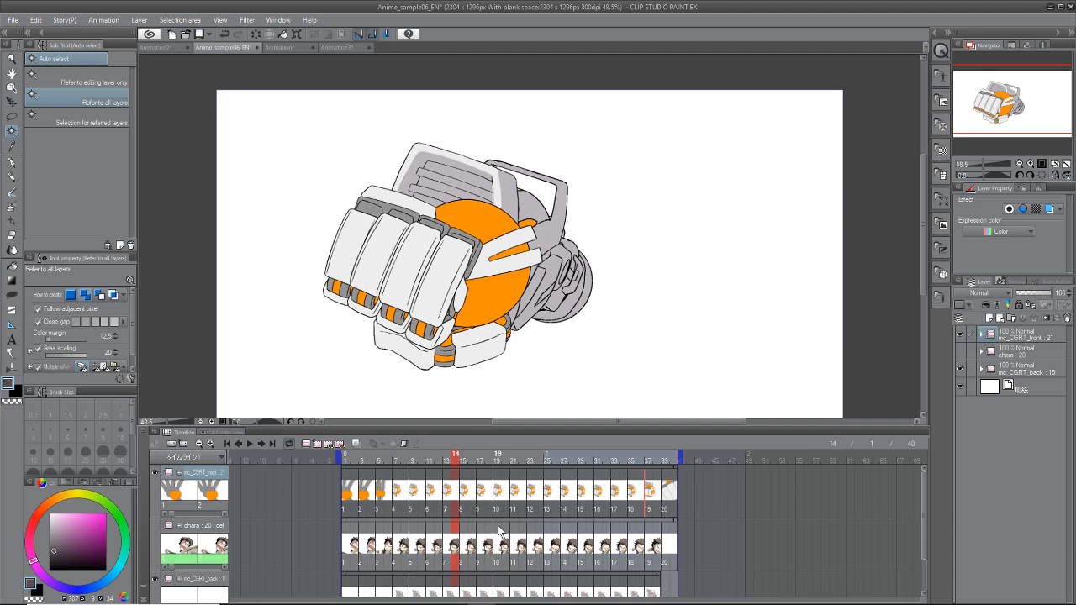
drag(452, 483, 383, 477)
Step: Hide the mc_CGRT_back folder, scrub to frame 30 to examine the glove's front part, and show the hidden folders again
click(155, 580)
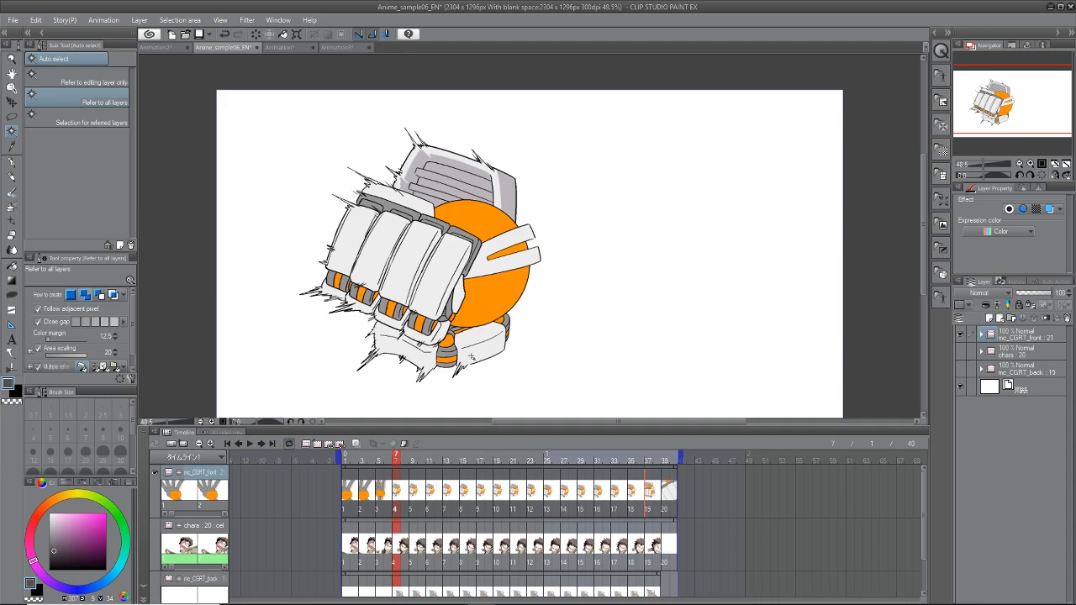
mouse_move(399, 462)
mouse_down()
mouse_move(673, 479)
mouse_move(345, 508)
mouse_move(592, 498)
mouse_move(686, 508)
mouse_move(342, 510)
mouse_move(567, 513)
mouse_up()
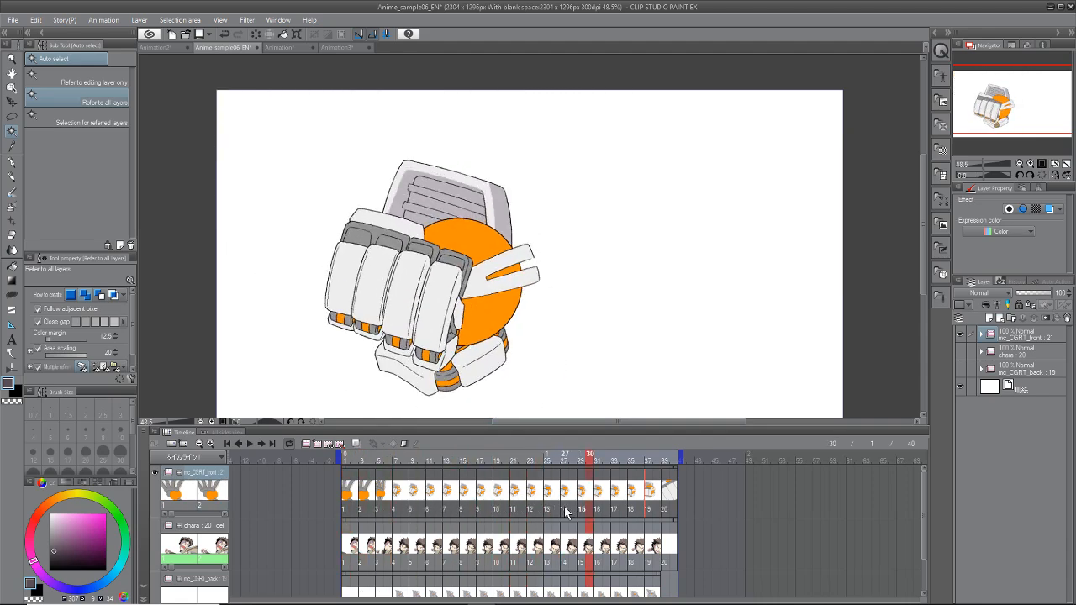
click(155, 527)
Step: Expand the chara folder and its cel folders 20, 19, 18 and 17, and inspect the top layer of cel 20
click(216, 529)
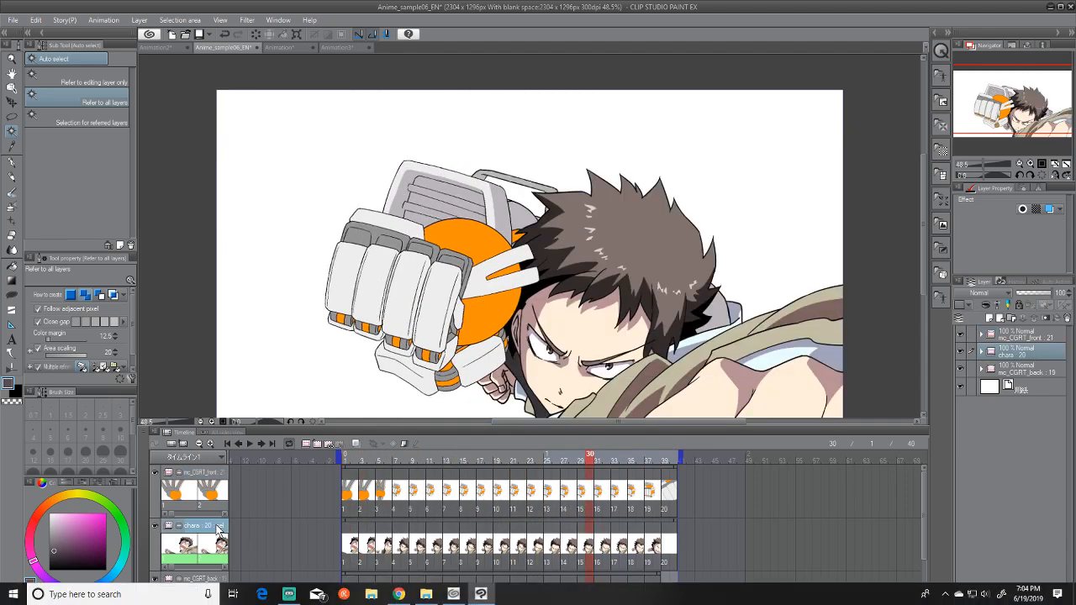
click(349, 545)
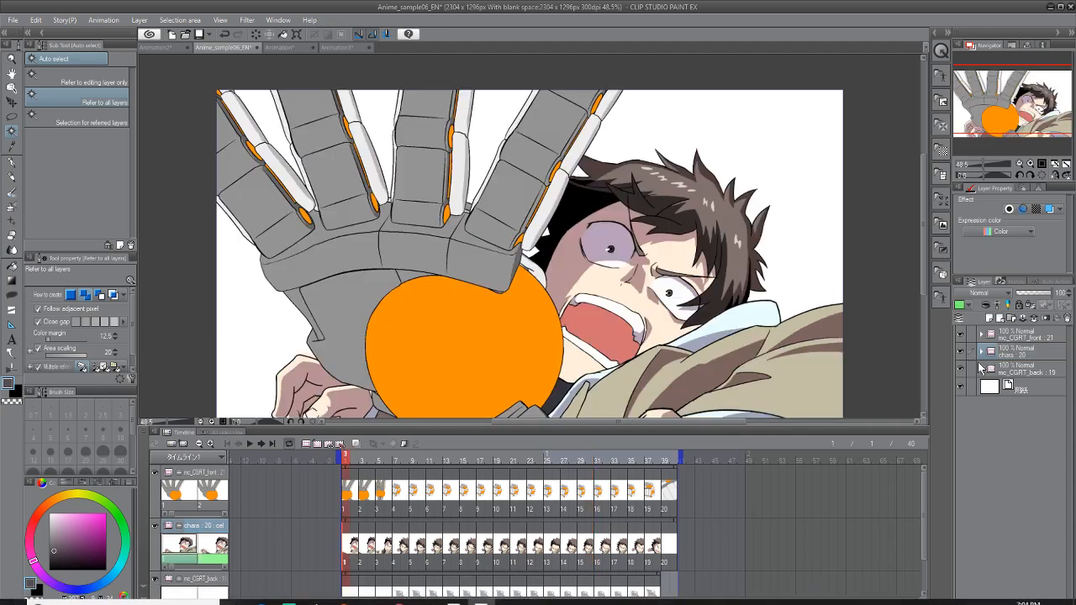
click(990, 353)
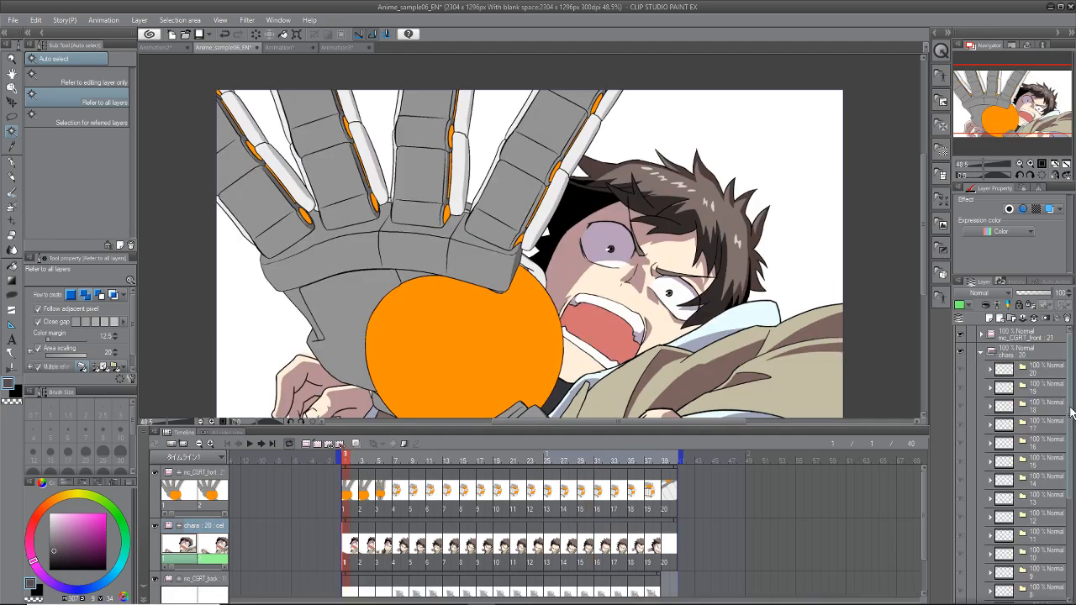
click(992, 369)
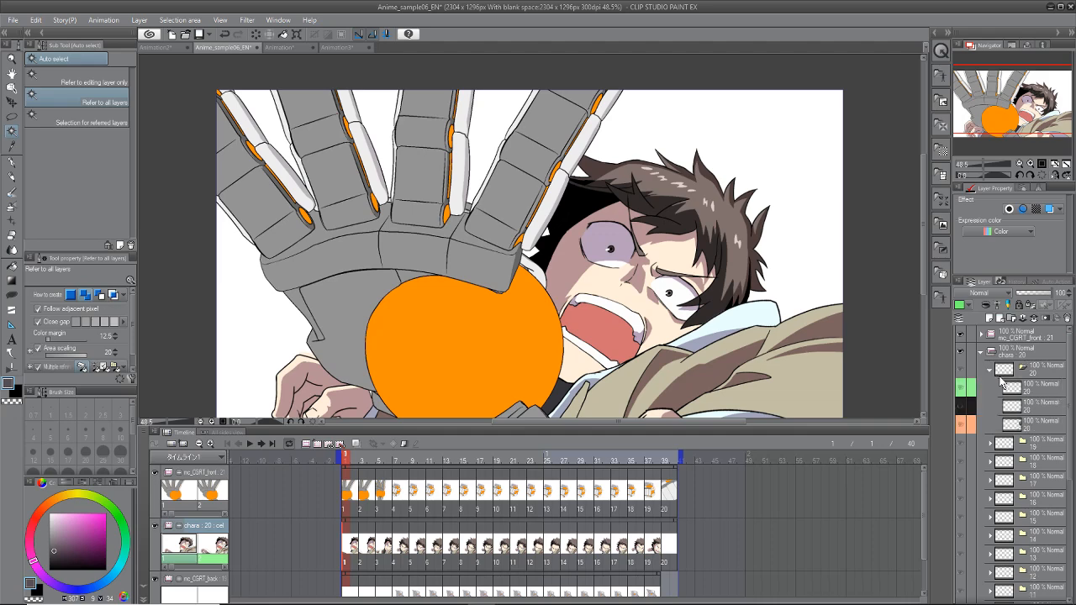
click(989, 443)
click(991, 518)
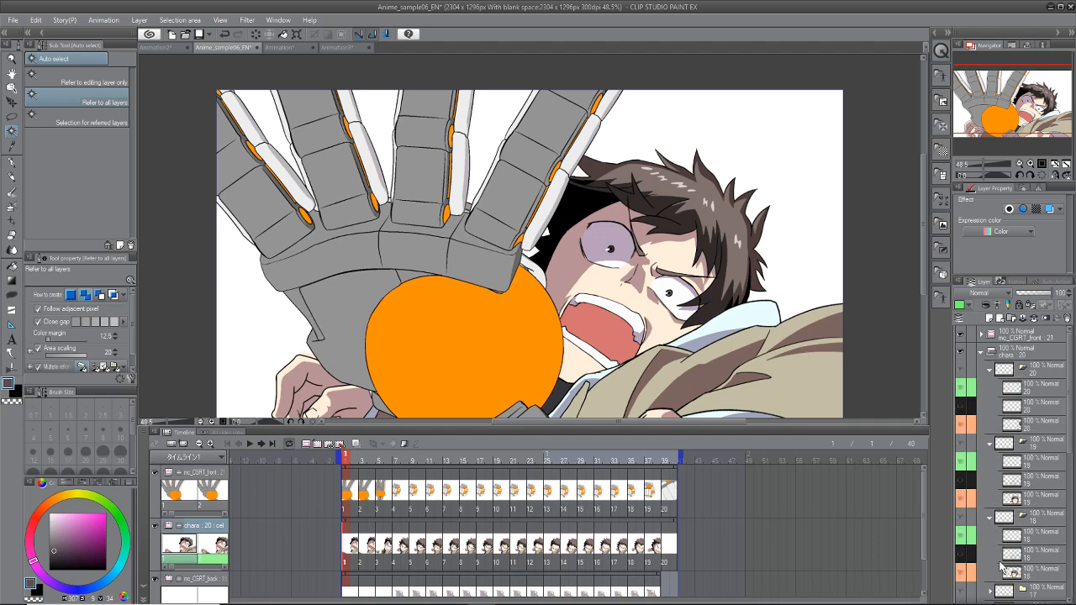
click(990, 592)
click(1047, 389)
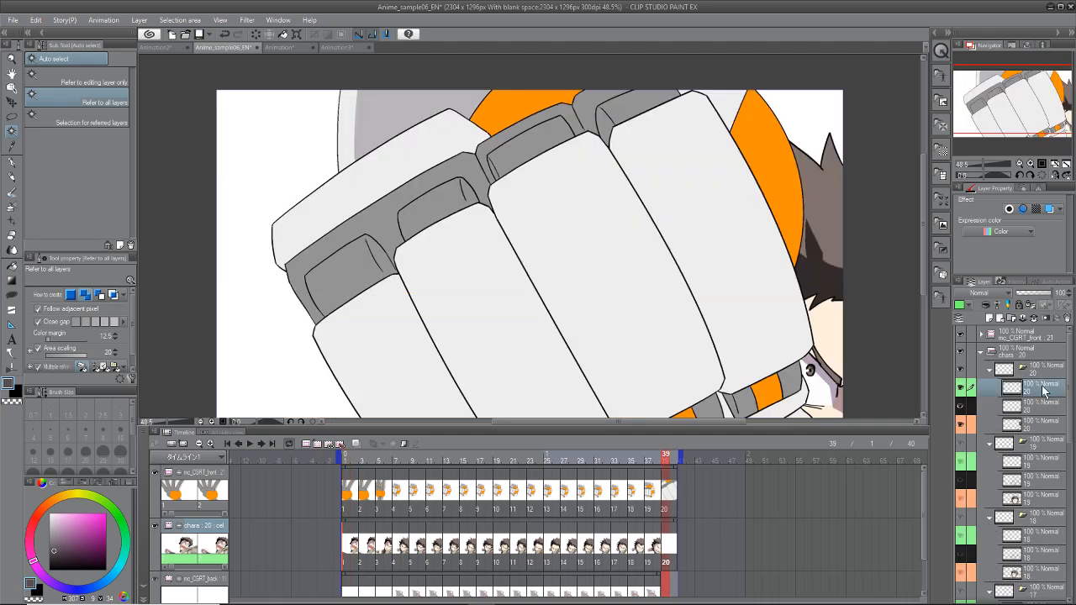
click(961, 389)
Step: Move to frame 19, expand cel folder 10 and toggle its green-marked layer to check what it contains
drag(665, 461, 499, 523)
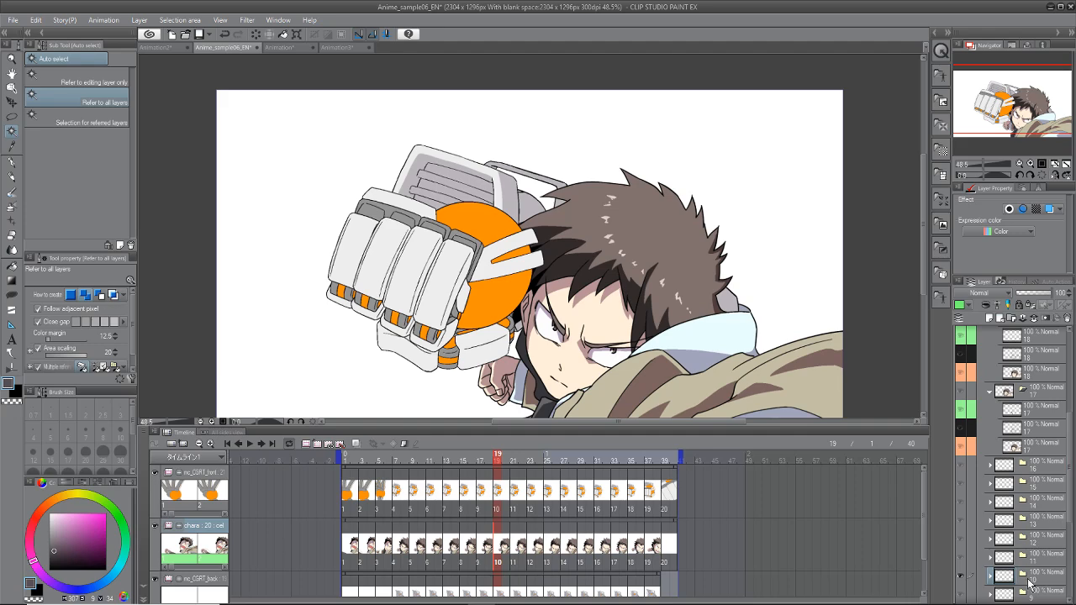
click(989, 577)
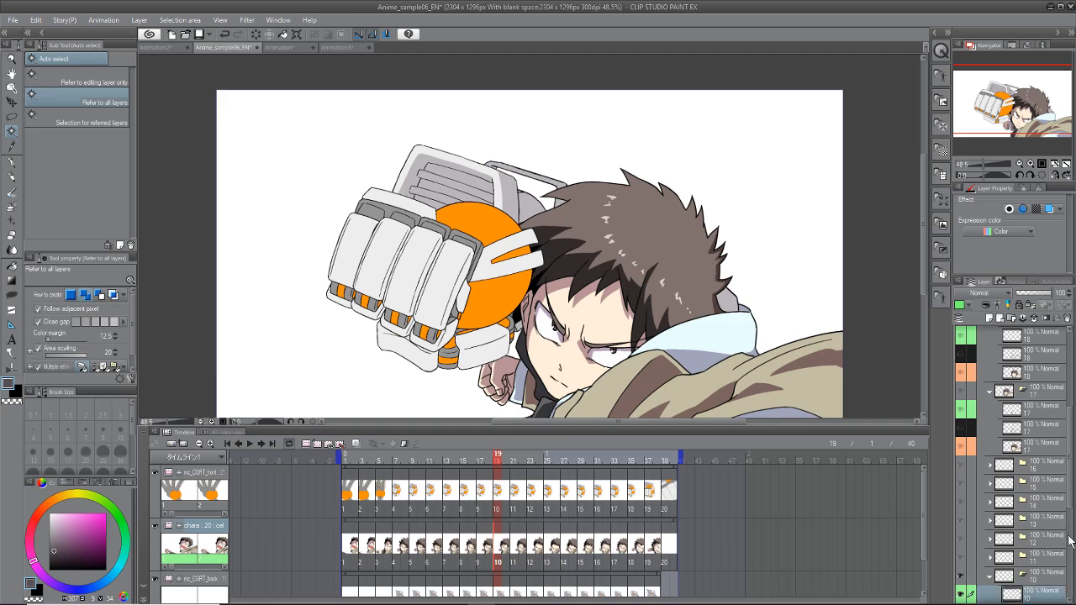
scroll(1071, 516, down, 5)
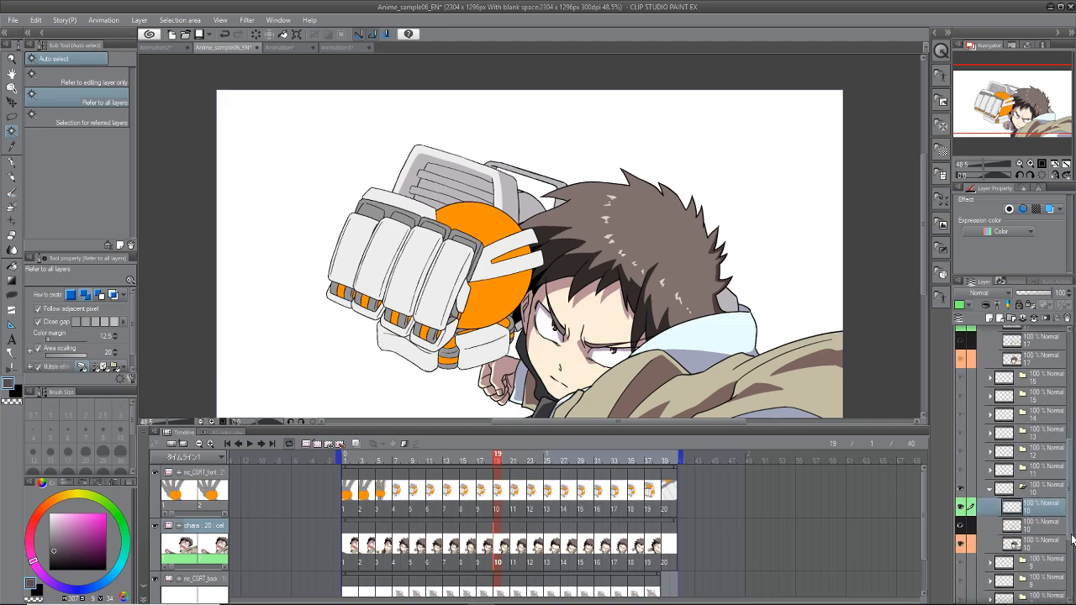
click(961, 503)
click(961, 503)
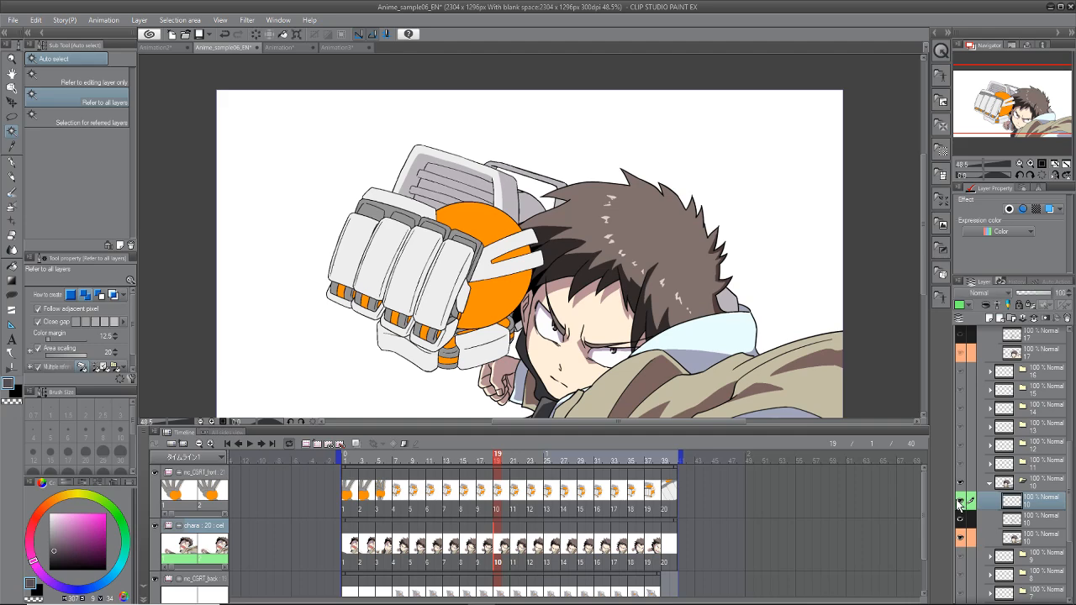
click(961, 503)
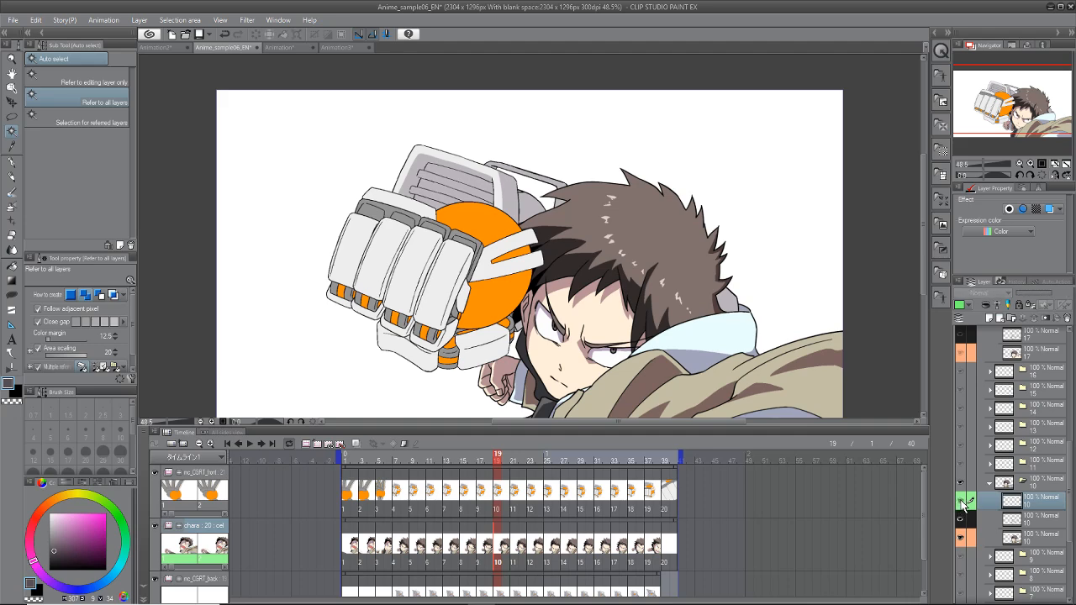
click(961, 503)
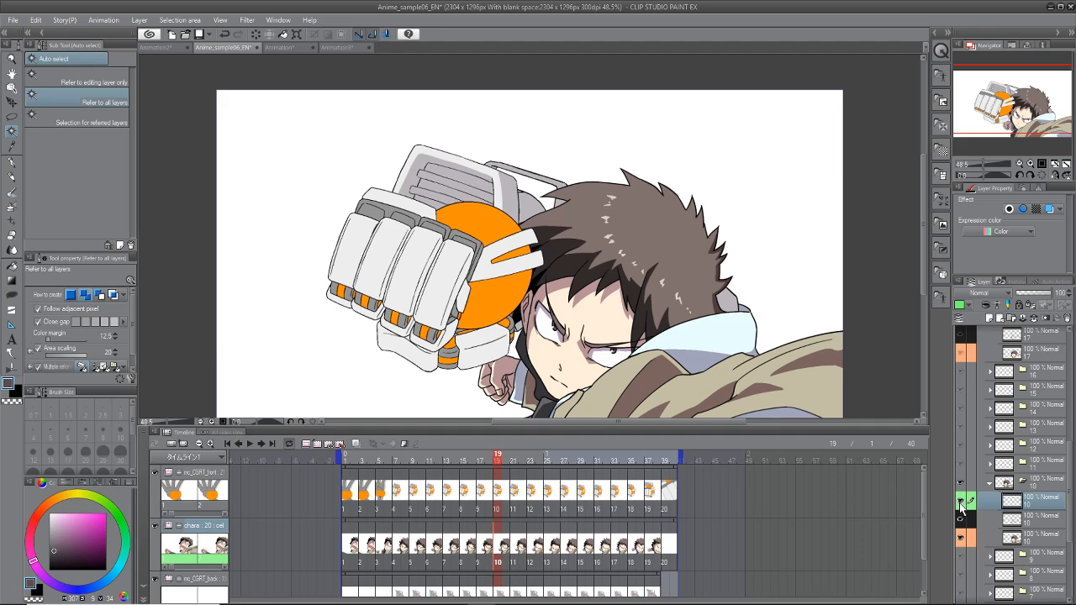
Step: Hide the line and colour layers of cel 10 and the white paper layer
click(961, 538)
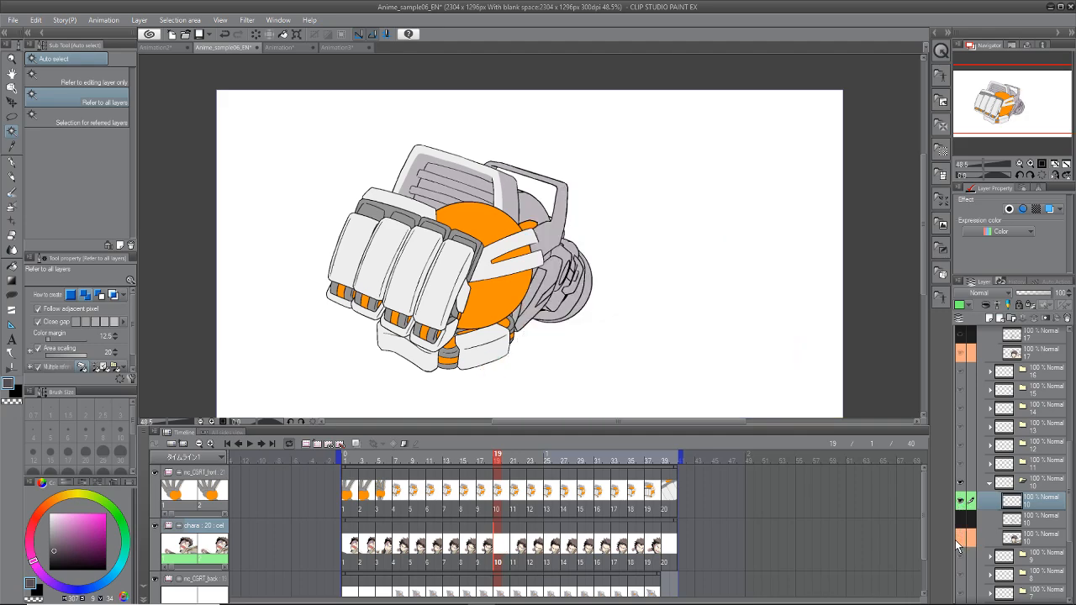
scroll(1071, 538, down, 5)
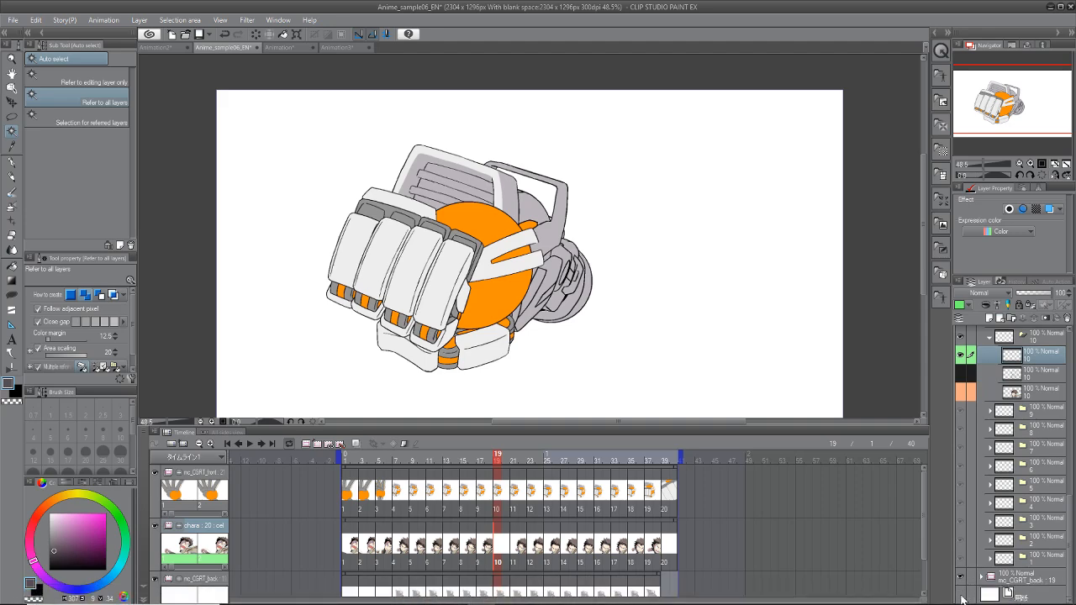
click(961, 595)
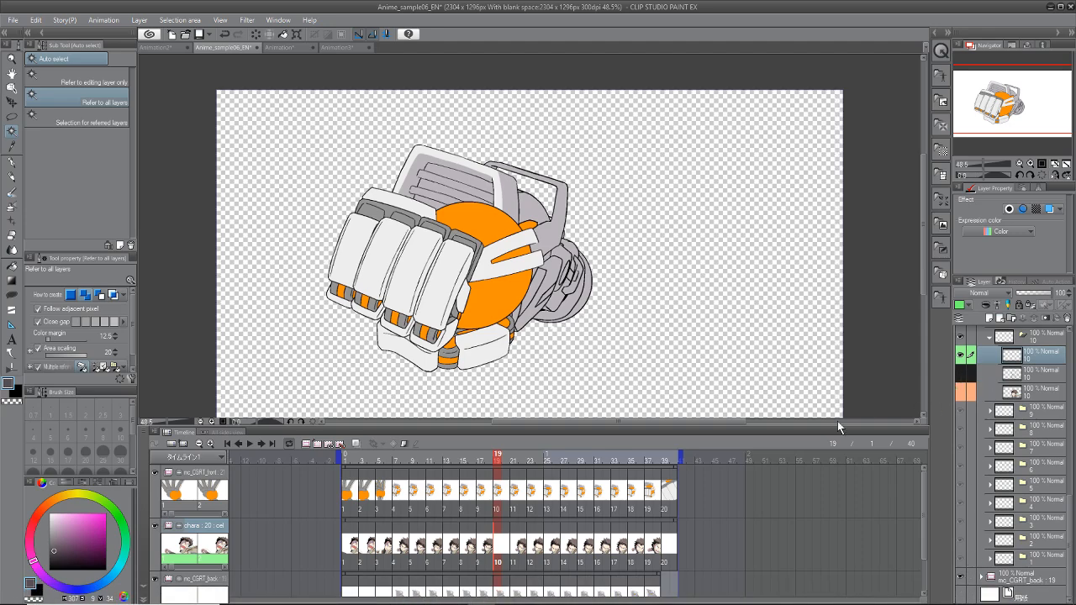
Step: Toggle the mc_CGRT_front and mc_CGRT_back folders off and on to examine the glove's separate parts
click(154, 475)
click(155, 582)
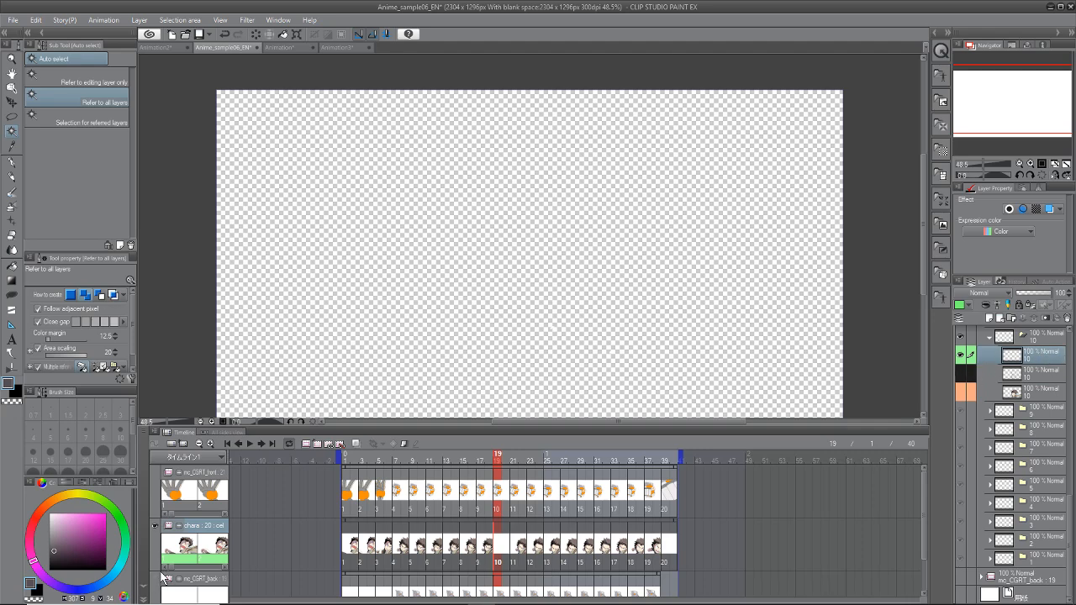
click(155, 579)
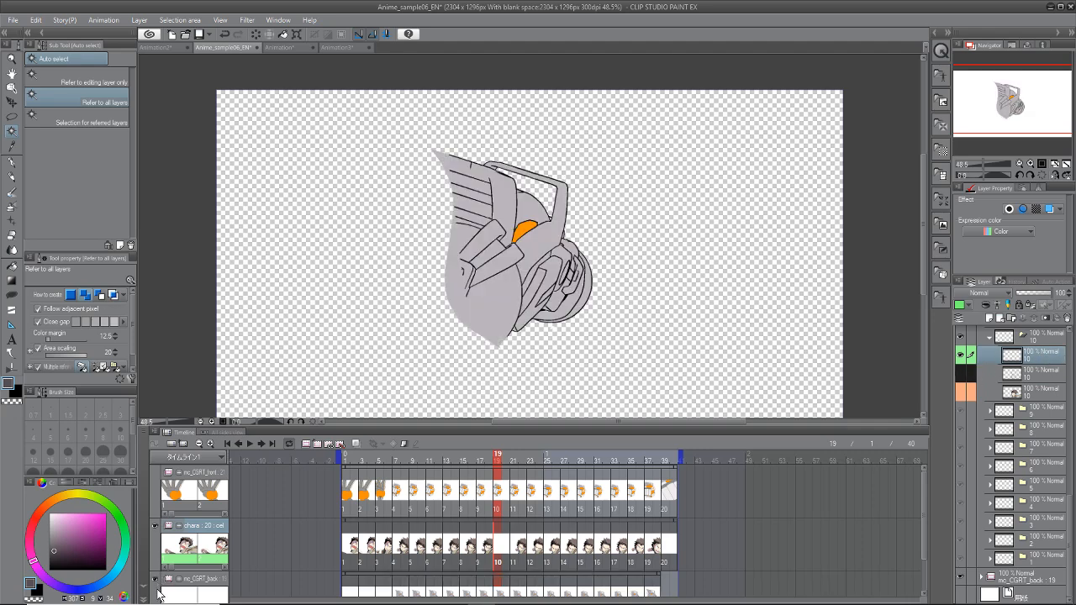
click(153, 474)
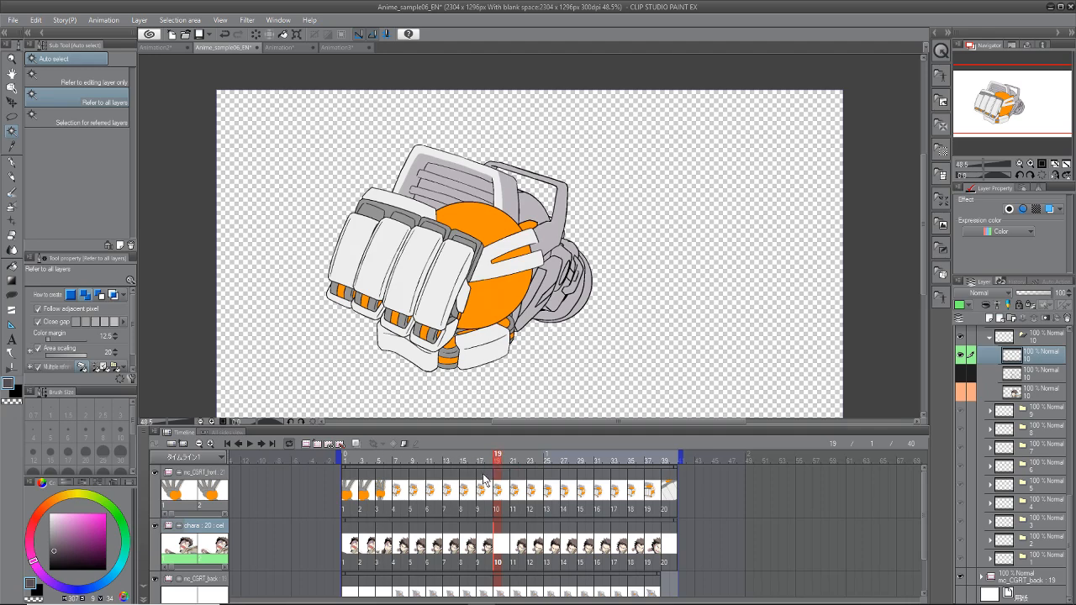
Step: Show cel 10's line and colour layers again, toggling each off and on to compare the line art with the fills
click(962, 375)
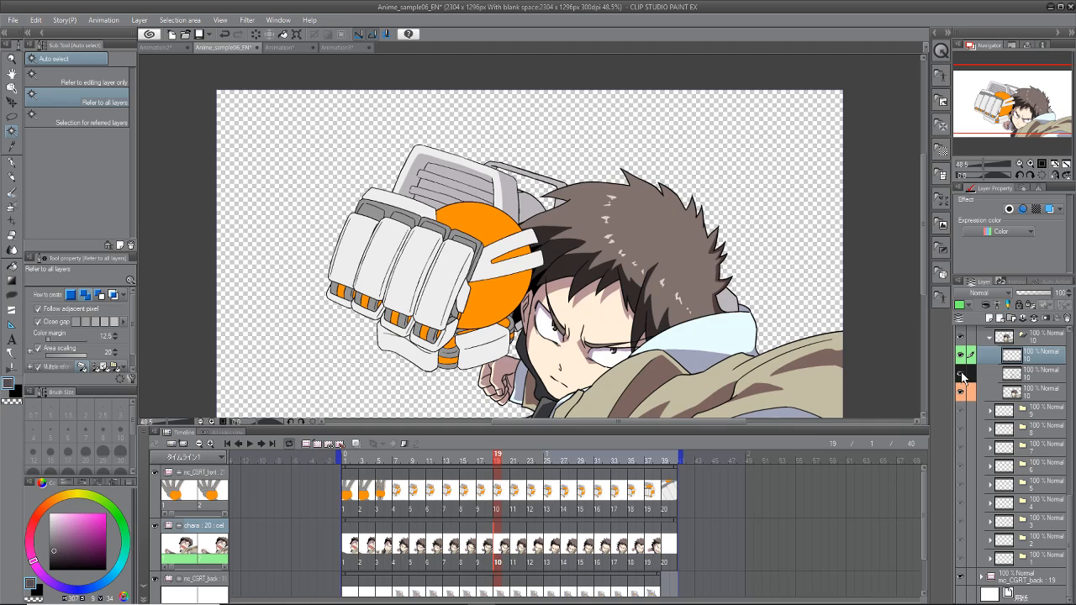
click(963, 376)
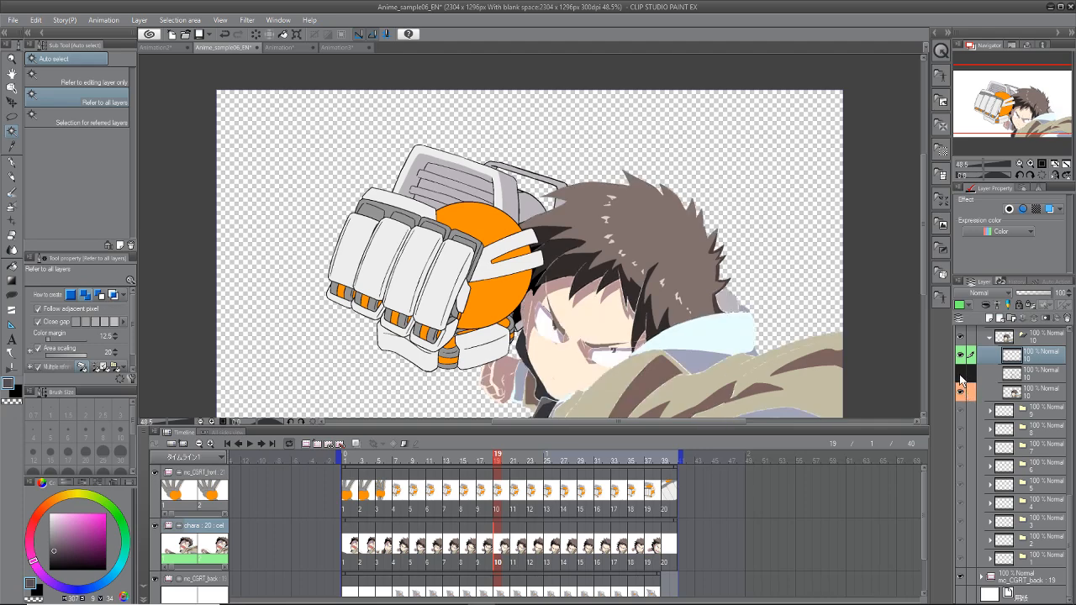
click(960, 375)
click(960, 392)
click(960, 392)
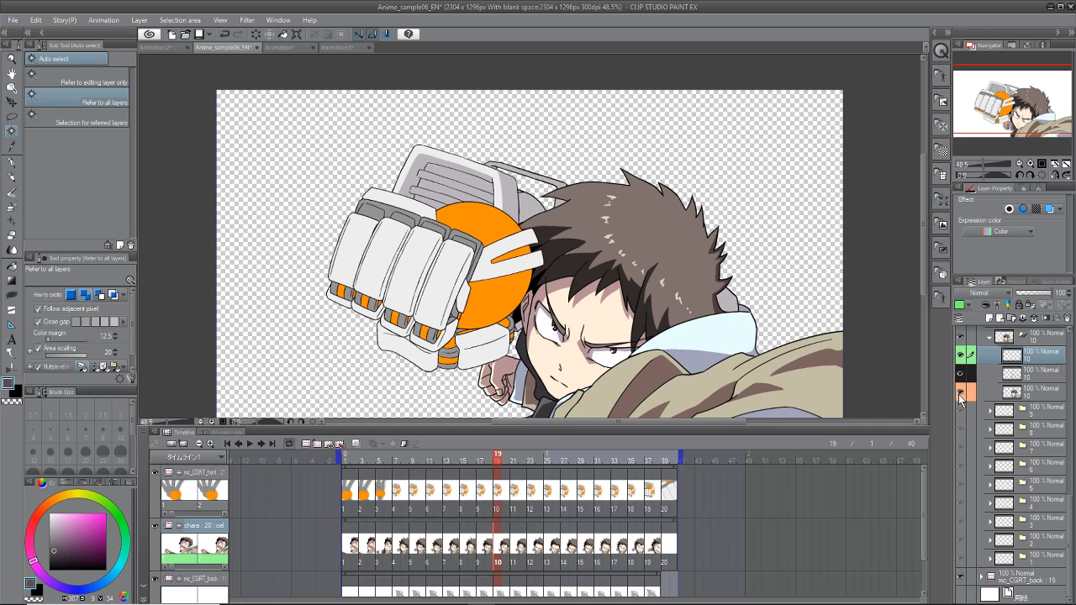
click(961, 379)
click(961, 394)
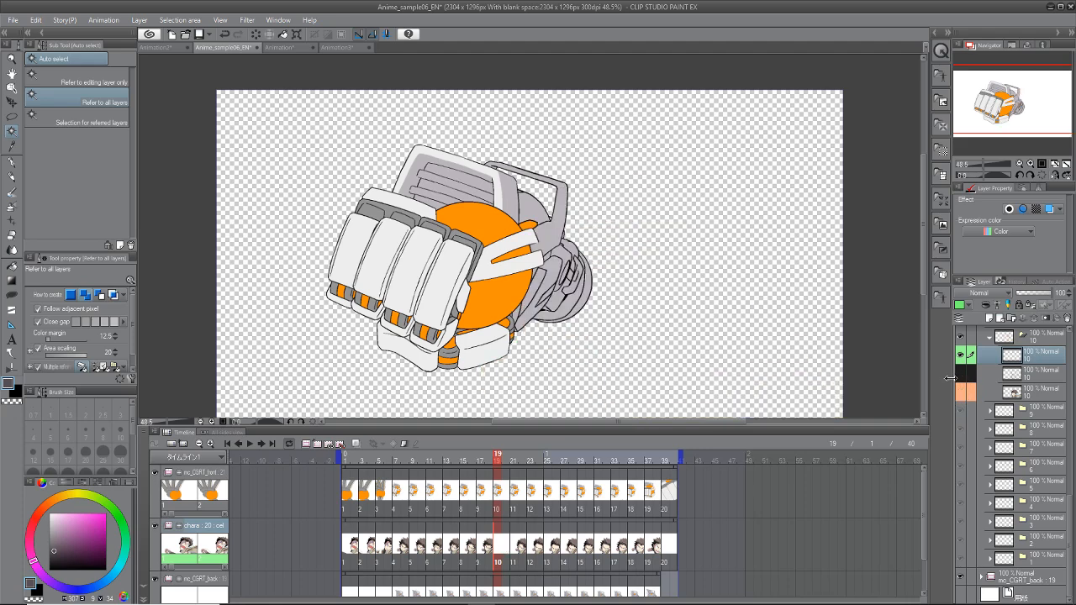
click(960, 391)
click(961, 377)
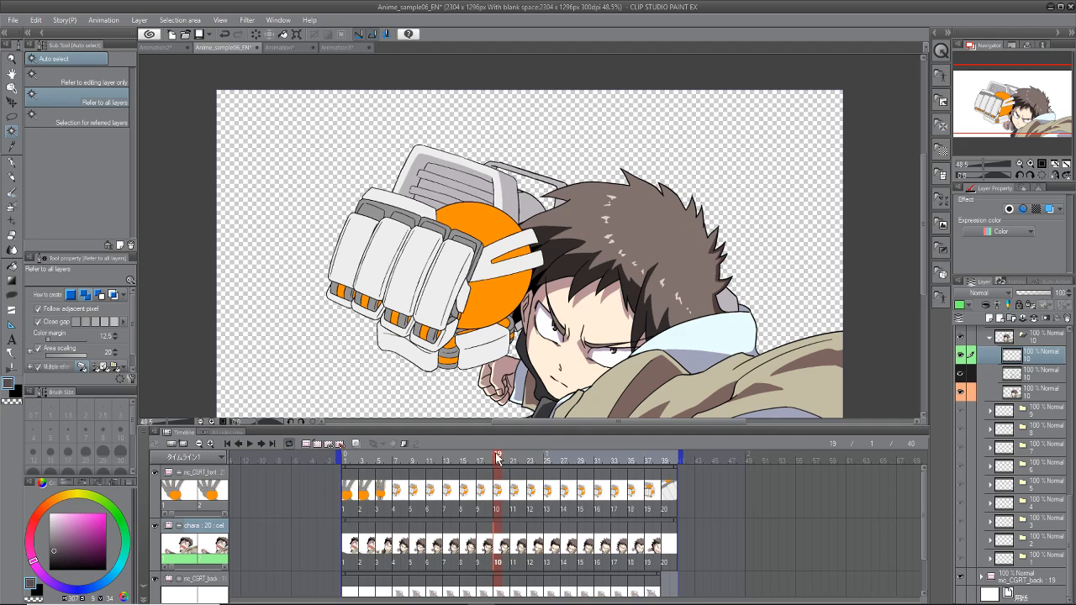
Step: Scrub back to frame 13, play the sample animation to review its motion, and stop the playback
mouse_move(486, 468)
mouse_down()
mouse_move(386, 504)
mouse_move(669, 505)
mouse_move(443, 528)
mouse_up()
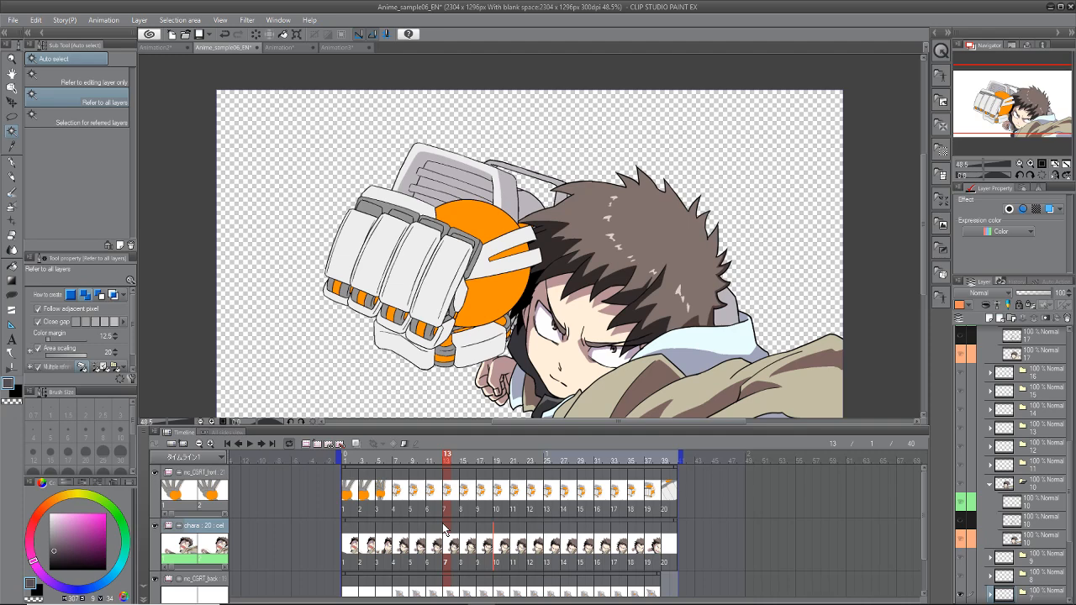
click(250, 443)
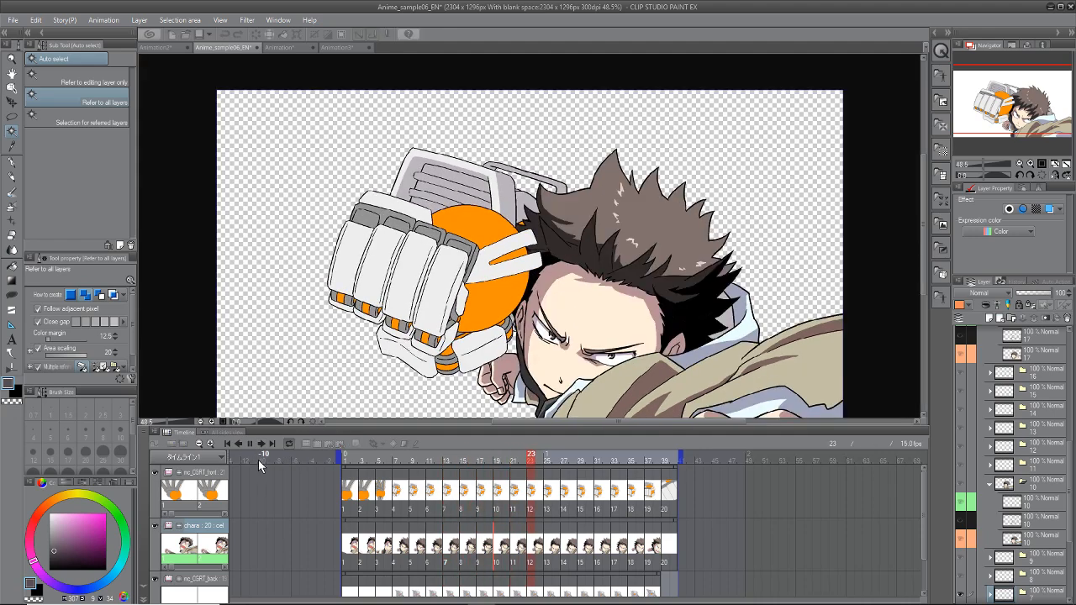
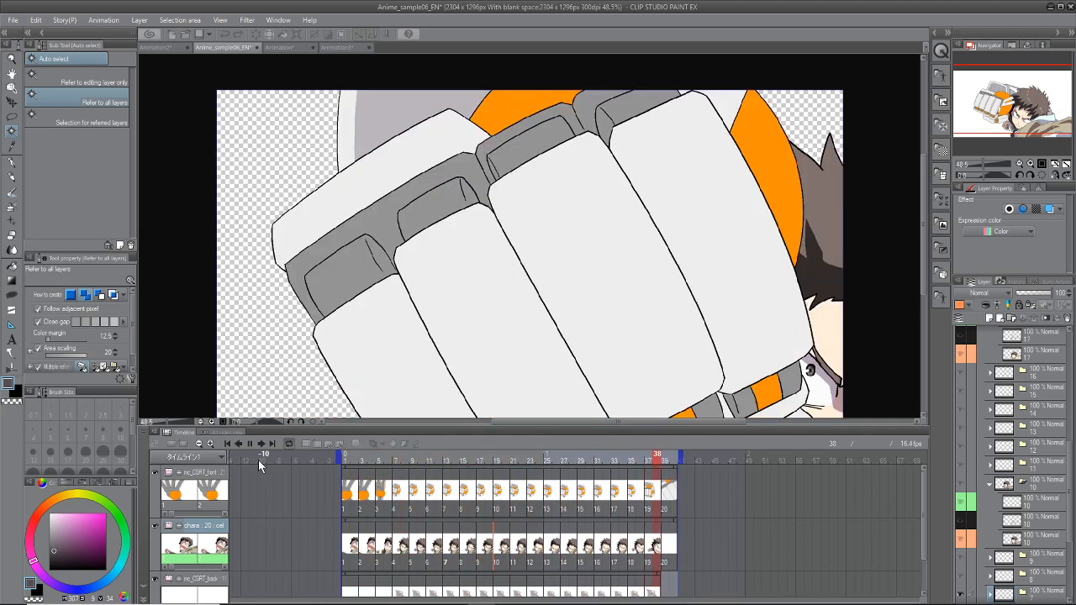
click(249, 444)
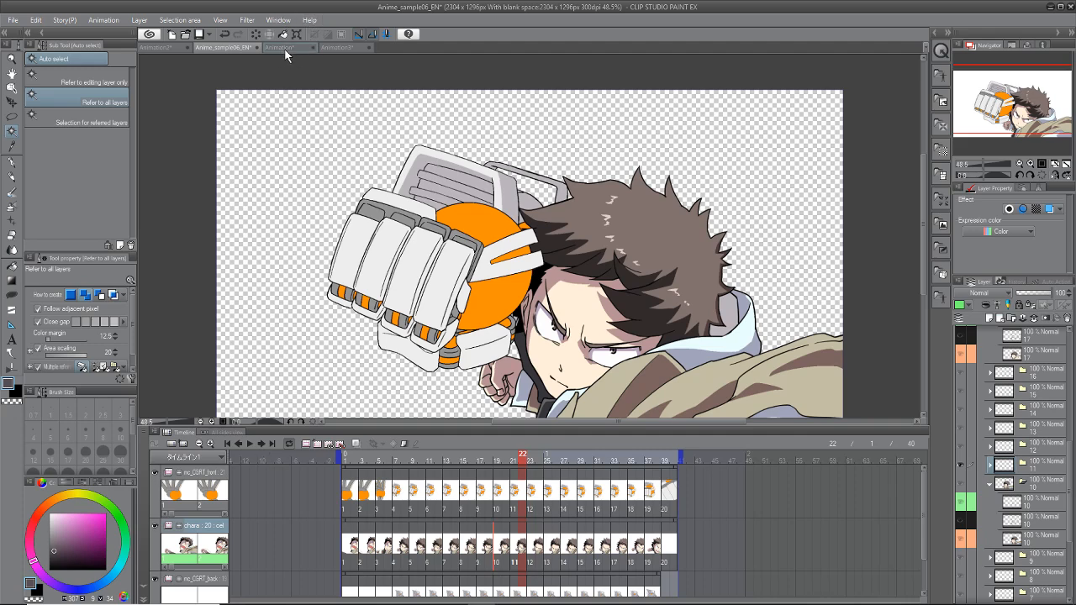
Step: Switch to the Animation document with the swinging line, play its loop twice, and stop playback
click(286, 49)
click(249, 444)
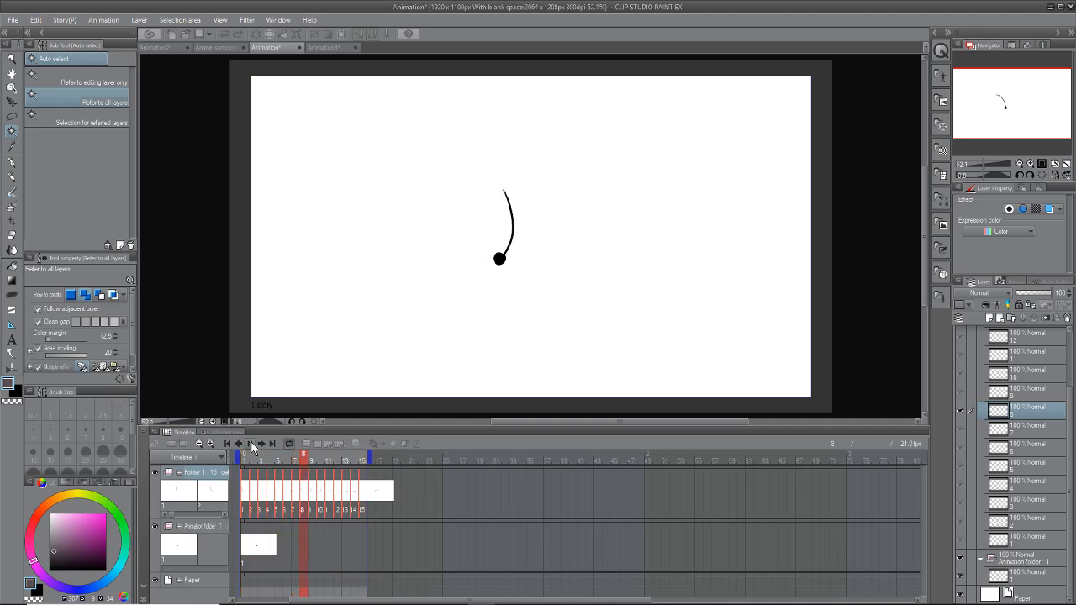
click(250, 443)
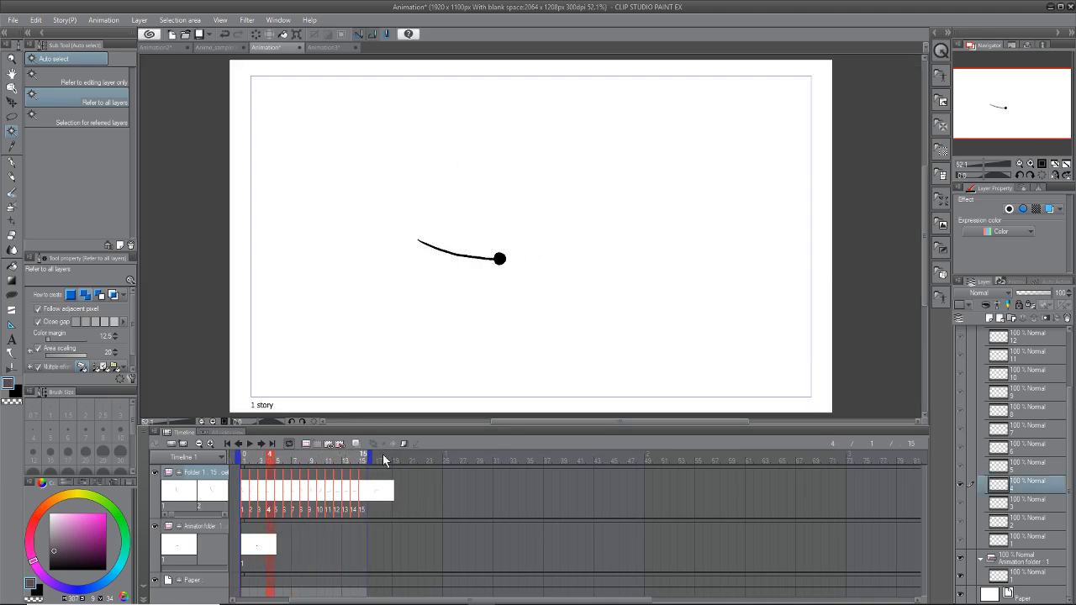
click(250, 444)
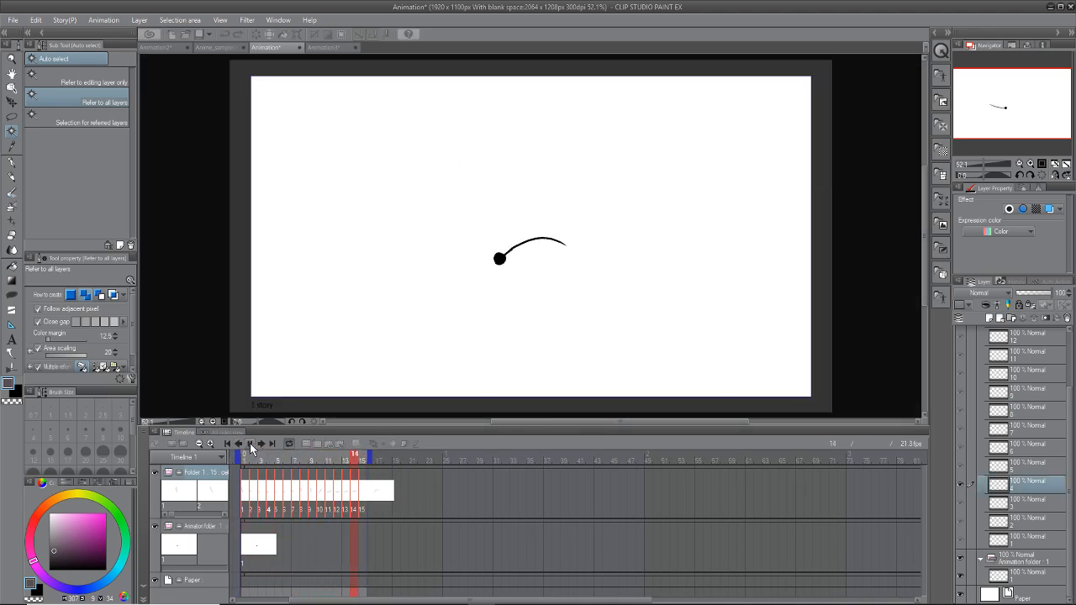
click(250, 443)
Step: Switch to the Animation3 document, play its hair animation, and replay it with Folder 1's rough sketches shown
click(326, 47)
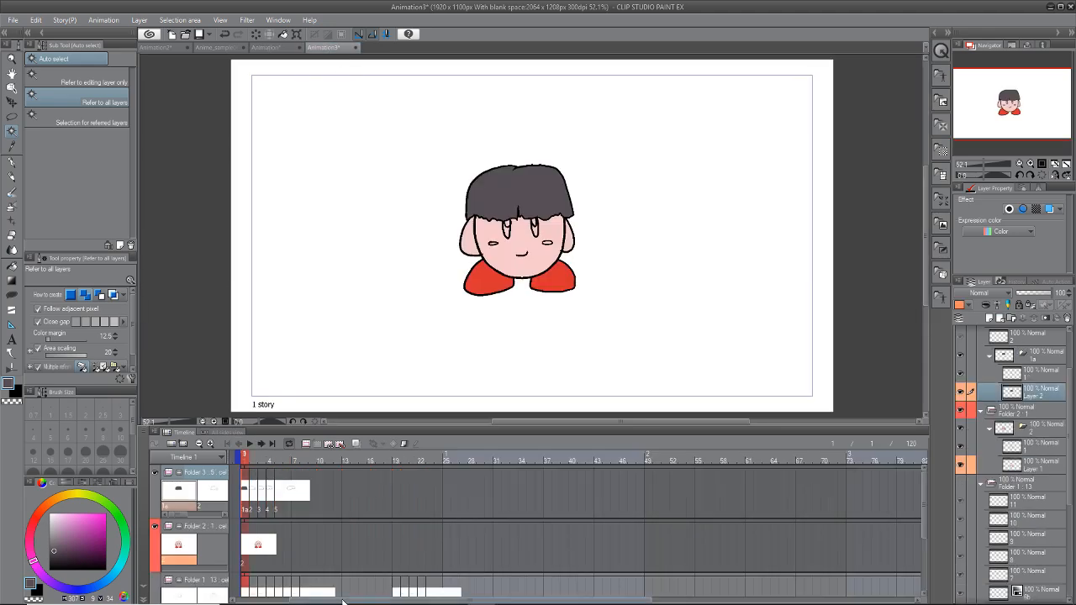
click(250, 444)
click(264, 479)
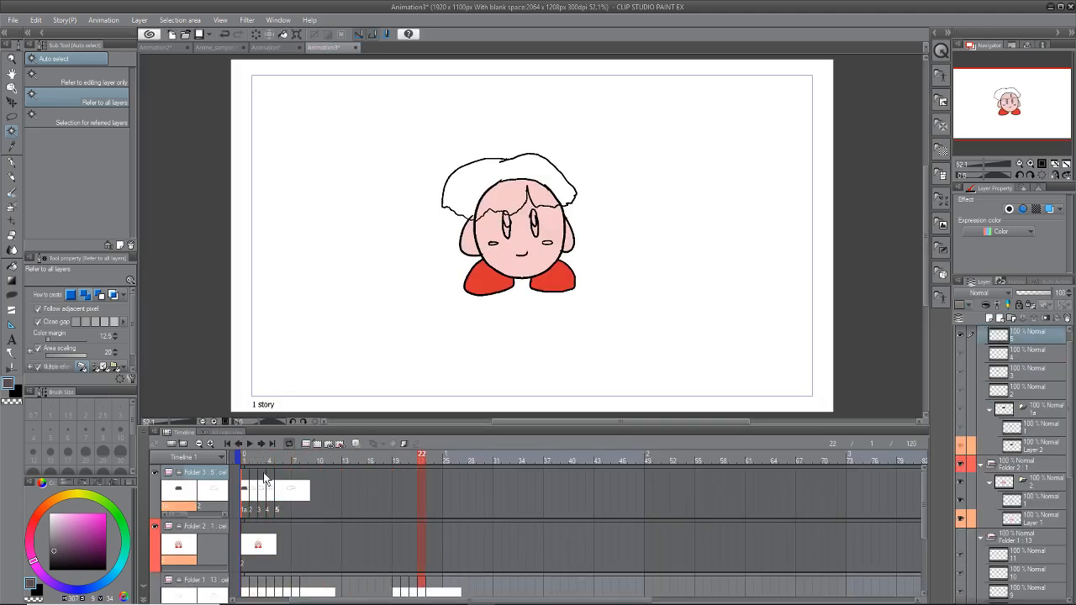
click(155, 580)
click(249, 445)
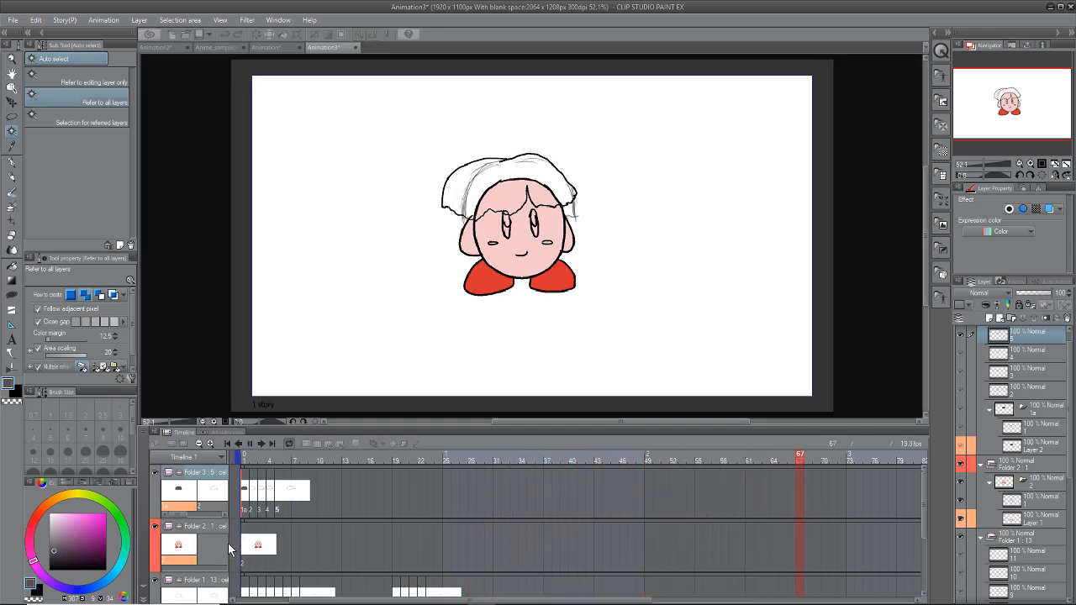
click(249, 444)
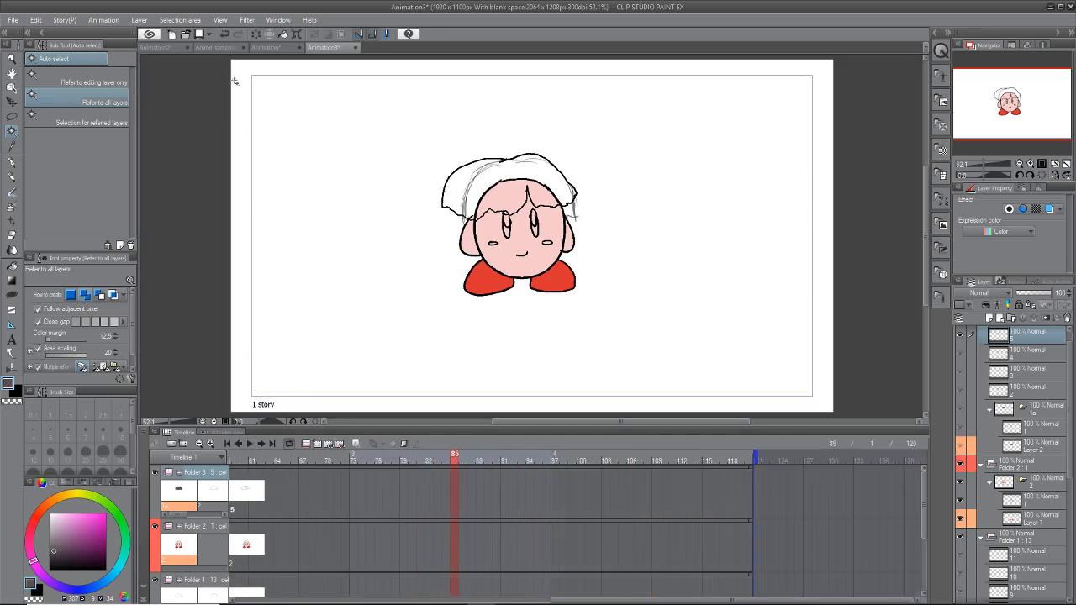
Step: Switch to the Animation2 document, play the turning face sketch, and stop playback
click(170, 47)
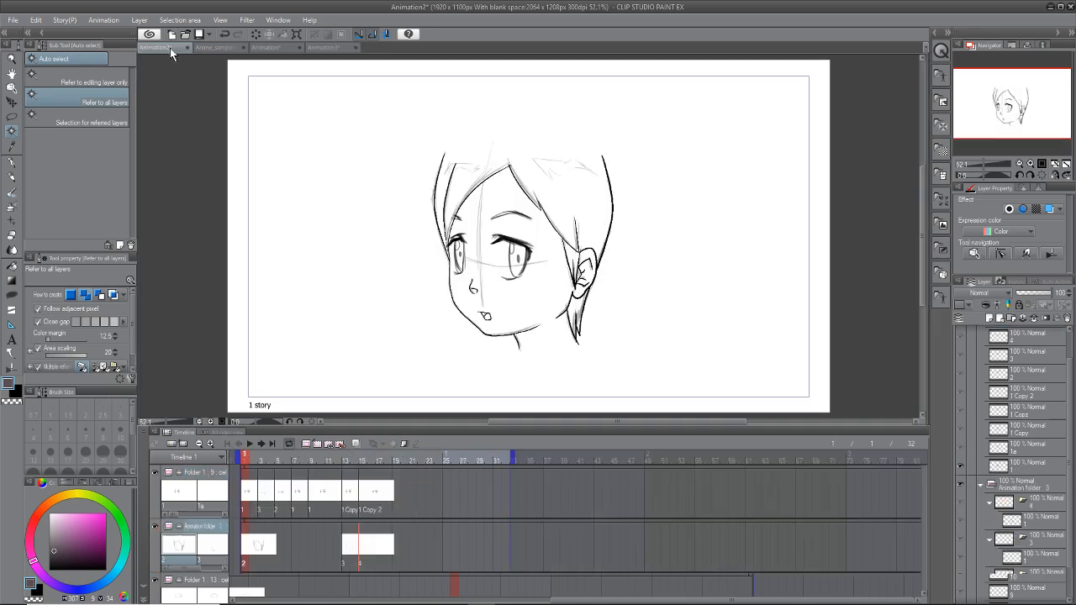
click(255, 443)
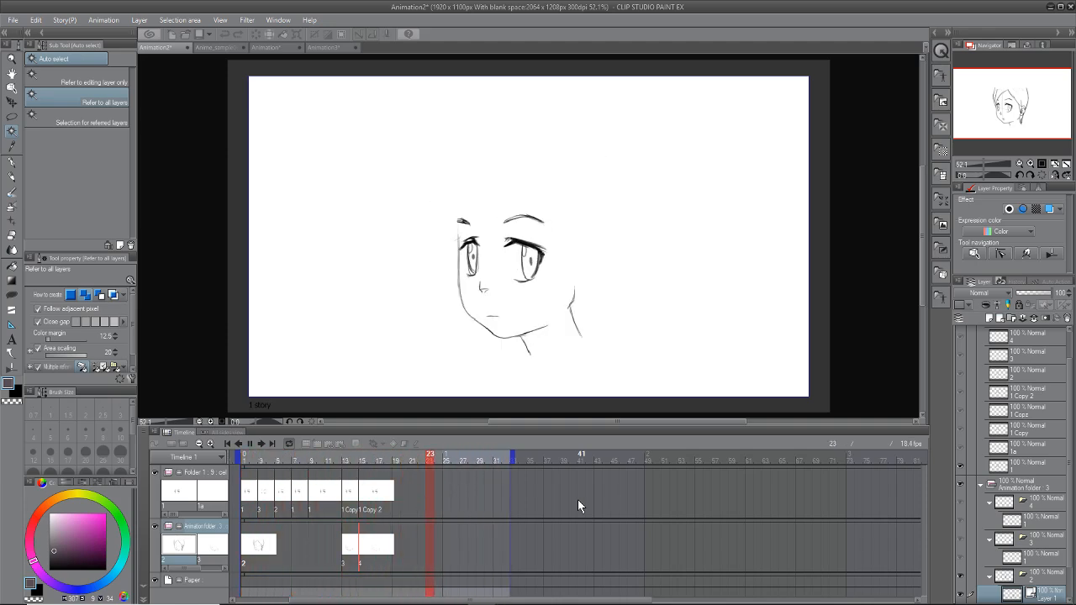
click(250, 444)
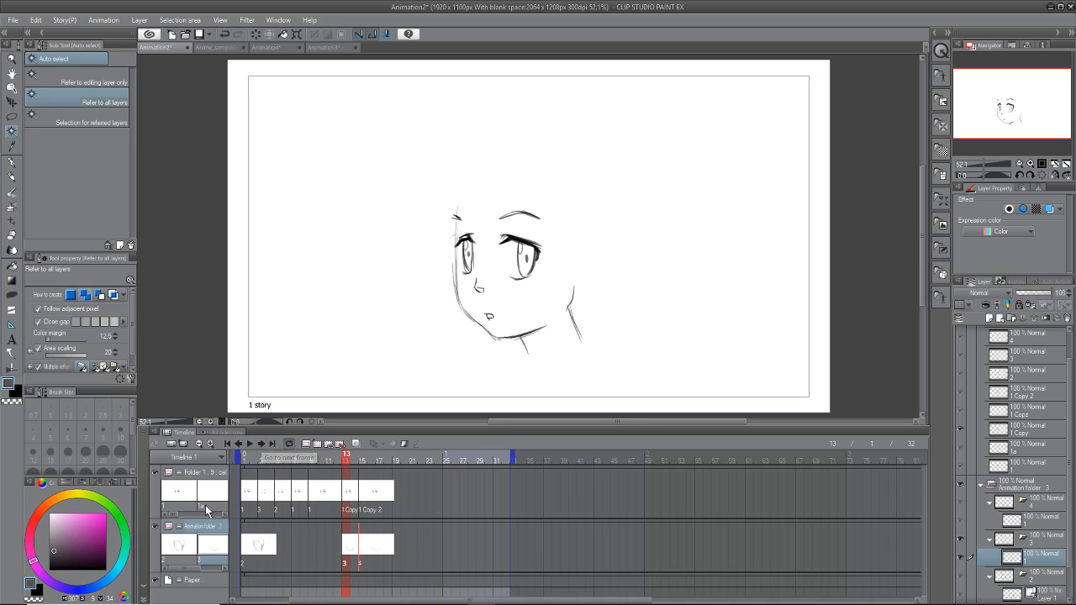
Step: Hide the face's animation folder, scrub the timeline to review Folder 1's drawings alone, and show the folder again
mouse_move(344, 457)
mouse_down()
mouse_move(261, 495)
mouse_move(287, 465)
mouse_move(412, 462)
mouse_move(283, 480)
mouse_move(353, 476)
mouse_up()
click(155, 527)
click(251, 463)
mouse_move(389, 465)
mouse_down()
mouse_move(258, 494)
mouse_move(343, 475)
mouse_move(394, 485)
mouse_move(233, 495)
mouse_up()
click(156, 526)
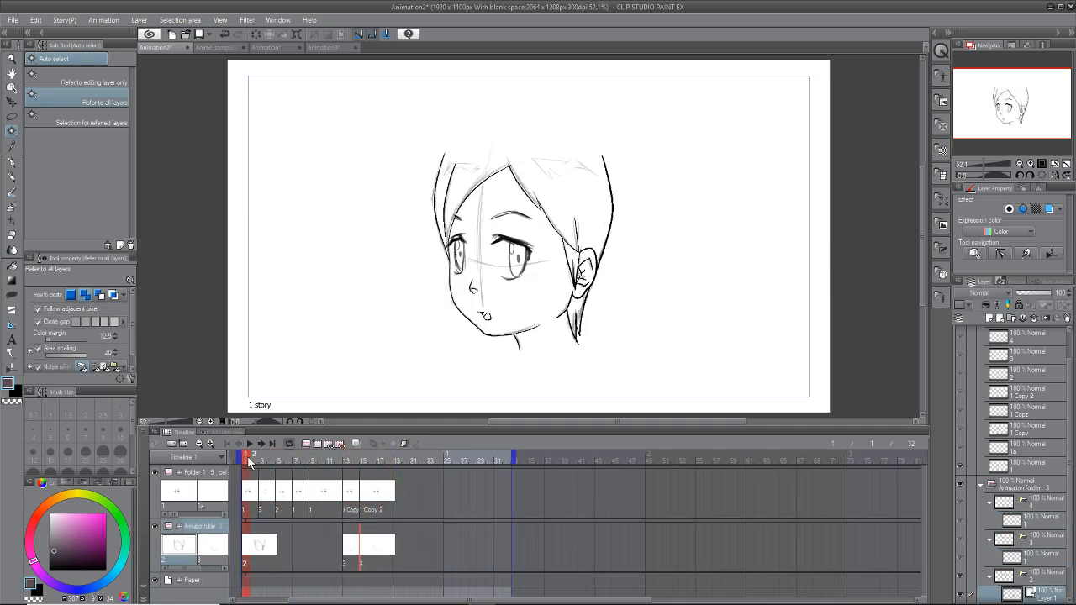
Step: Scrub back and forth through the opening frames of the face sketch to examine how its drawings are timed
click(273, 468)
drag(273, 469, 313, 467)
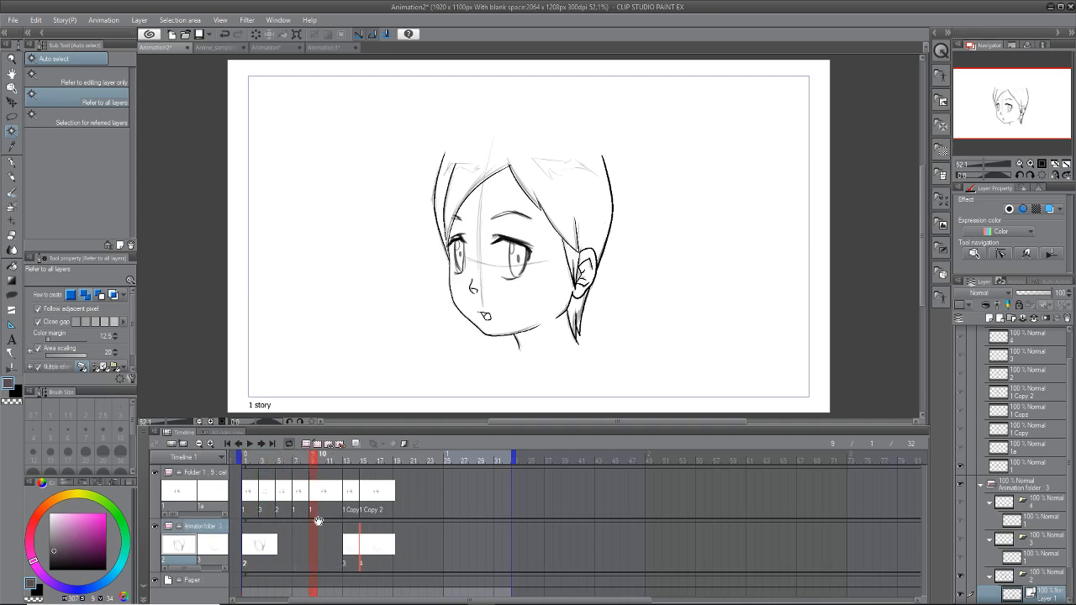
mouse_move(311, 463)
mouse_down()
mouse_move(260, 462)
mouse_move(308, 492)
mouse_move(417, 501)
mouse_move(509, 490)
mouse_move(389, 496)
mouse_move(296, 533)
mouse_move(240, 538)
mouse_move(397, 506)
mouse_move(207, 536)
mouse_up()
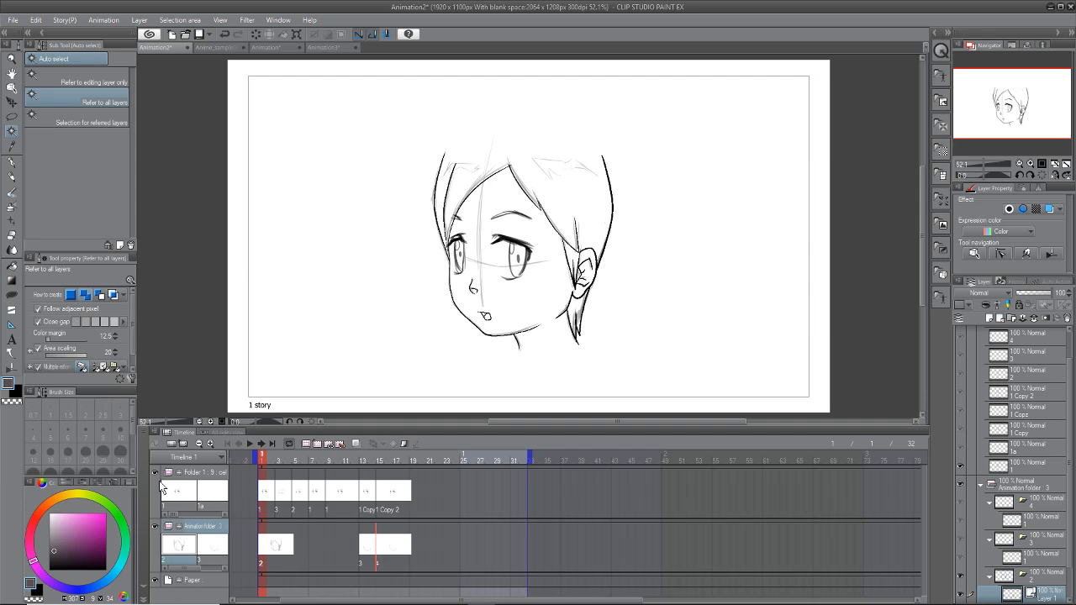
mouse_move(262, 455)
mouse_down()
mouse_move(354, 476)
mouse_move(599, 464)
mouse_move(306, 497)
mouse_move(221, 588)
mouse_up()
drag(260, 457, 302, 517)
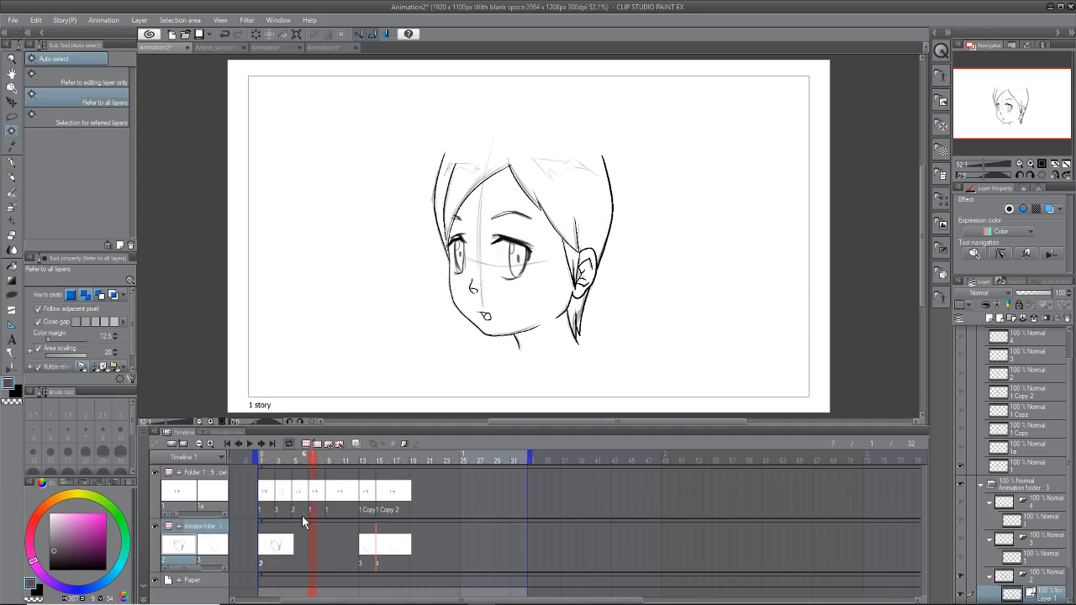
click(13, 20)
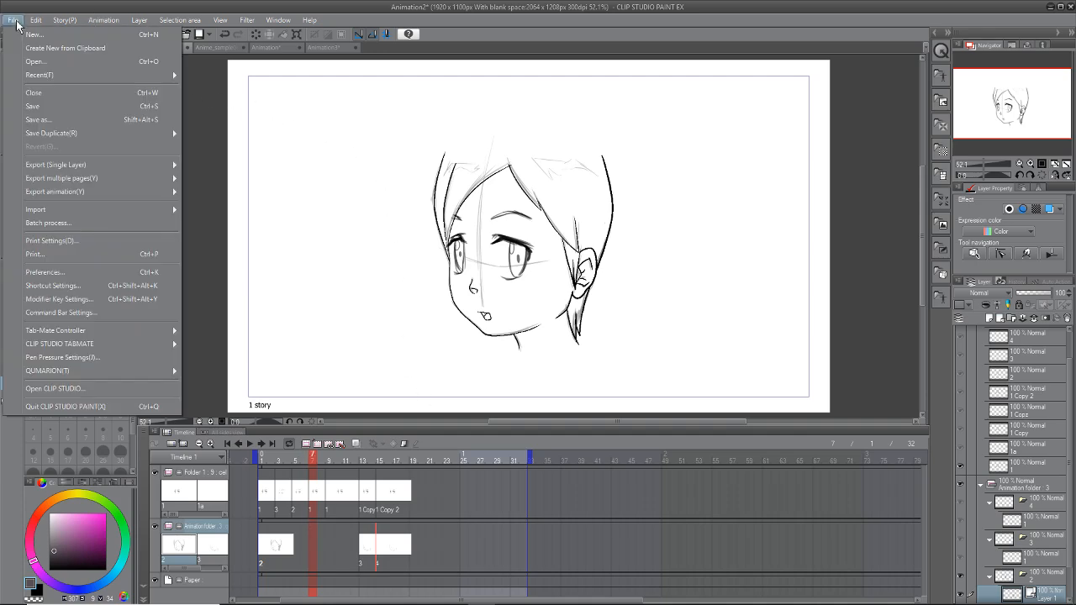
click(35, 64)
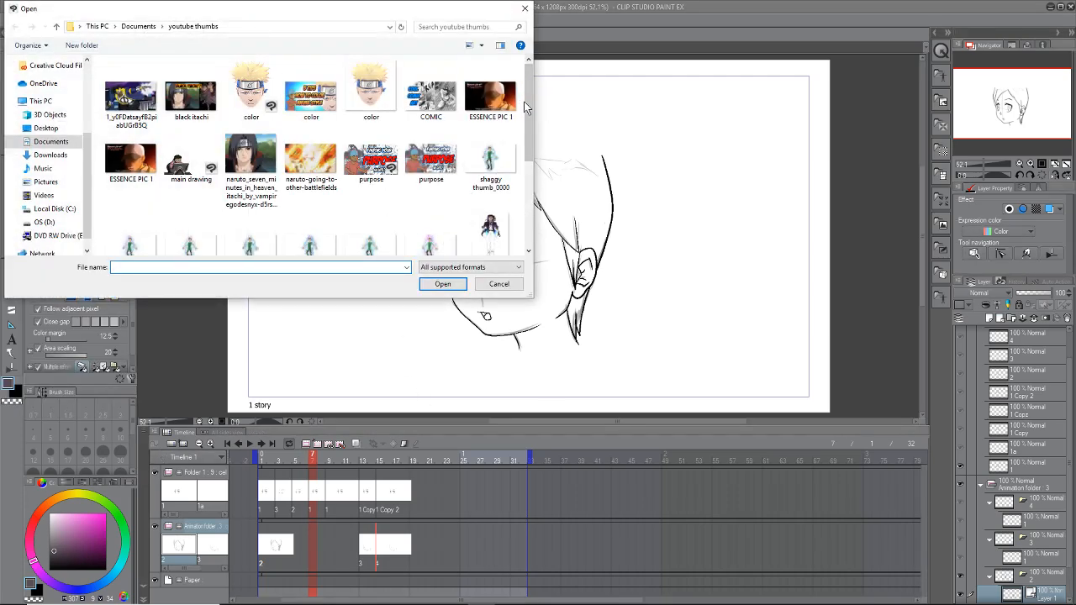
click(501, 286)
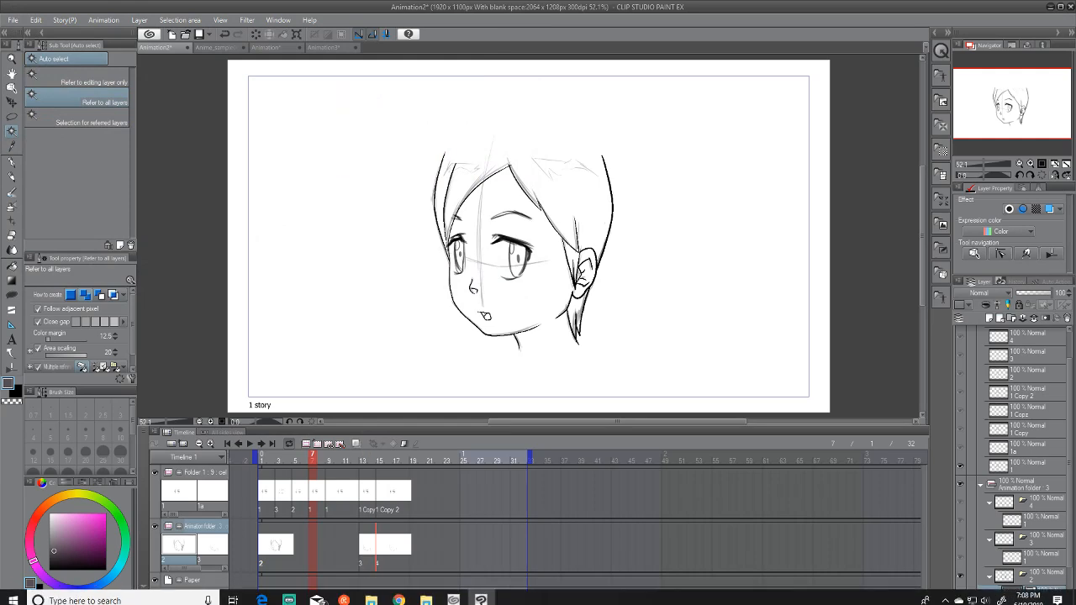
Step: Switch to File Explorer and open the Anime_sample05 file inside the Anime_sample05 (1) archive in Downloads
click(426, 595)
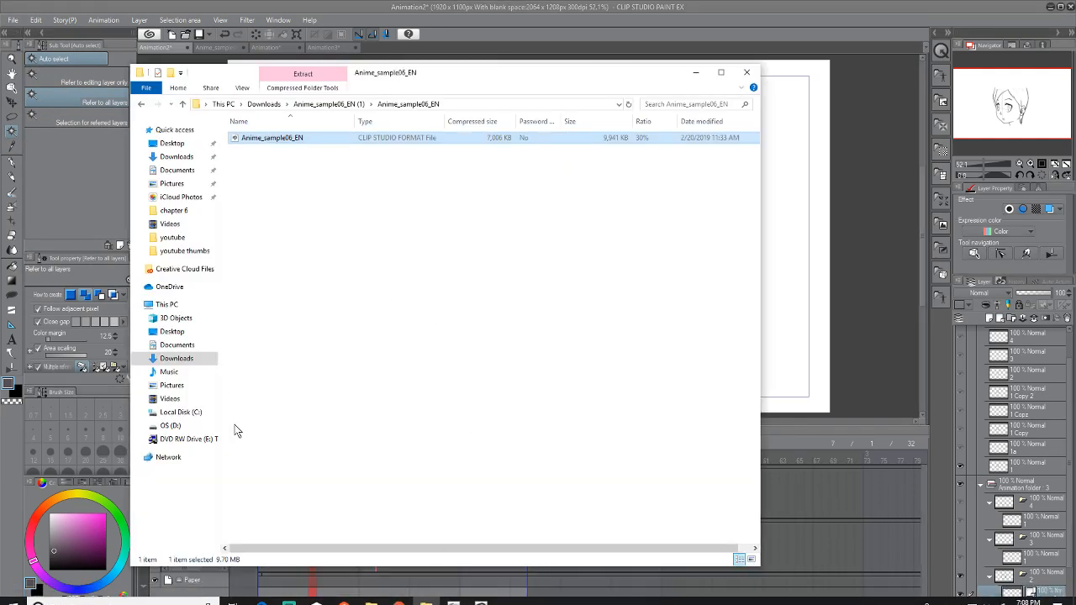
click(330, 106)
click(277, 104)
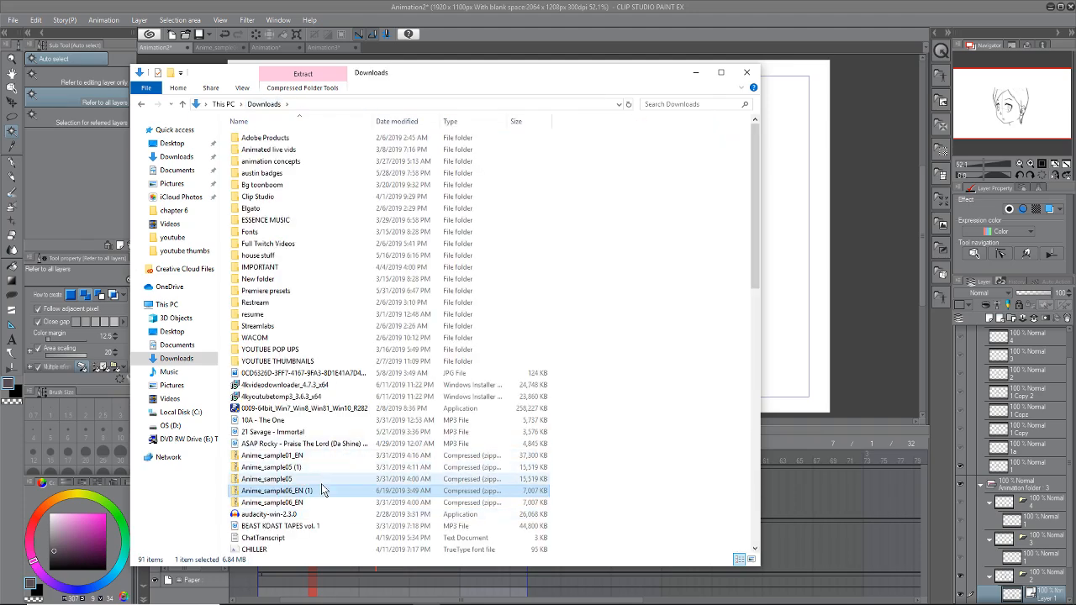
double_click(300, 468)
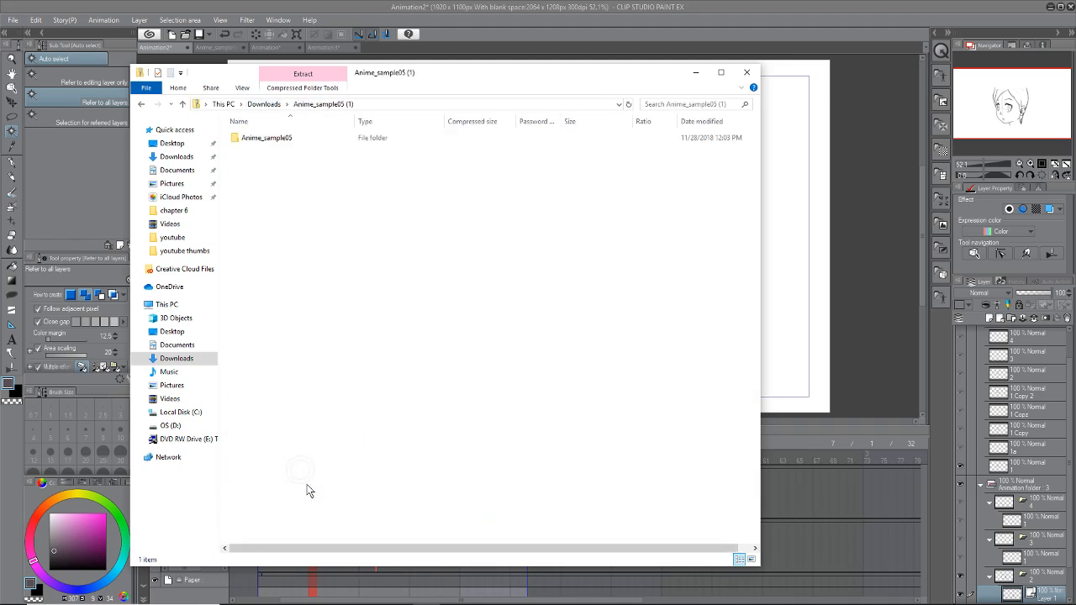
double_click(284, 141)
double_click(286, 141)
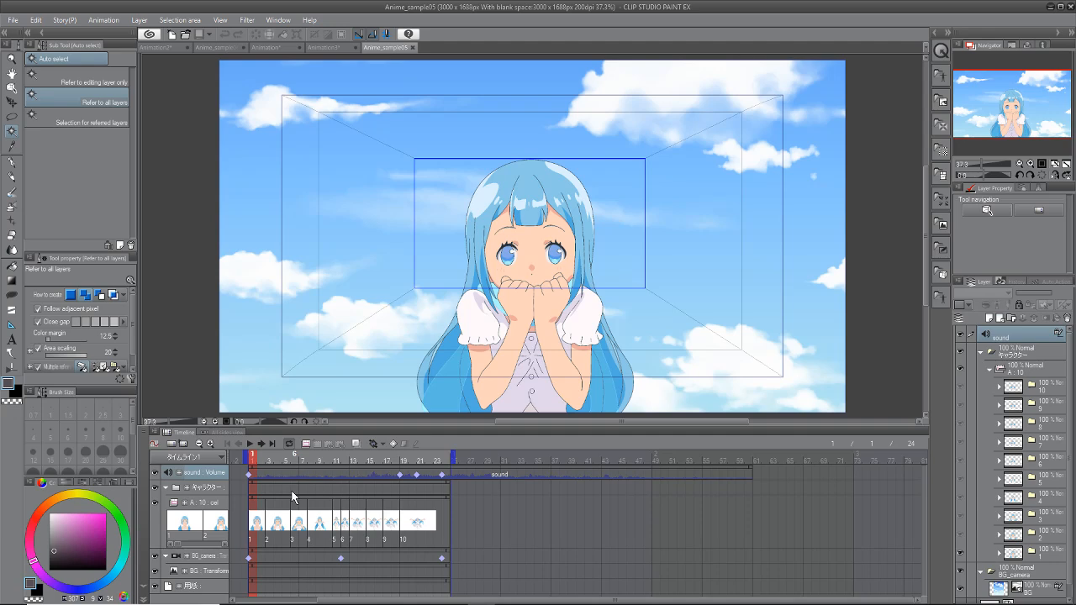
Step: Play the sample animation, collapse the BG_camera track, toggle folder A off and on, and return to frame 1
click(250, 445)
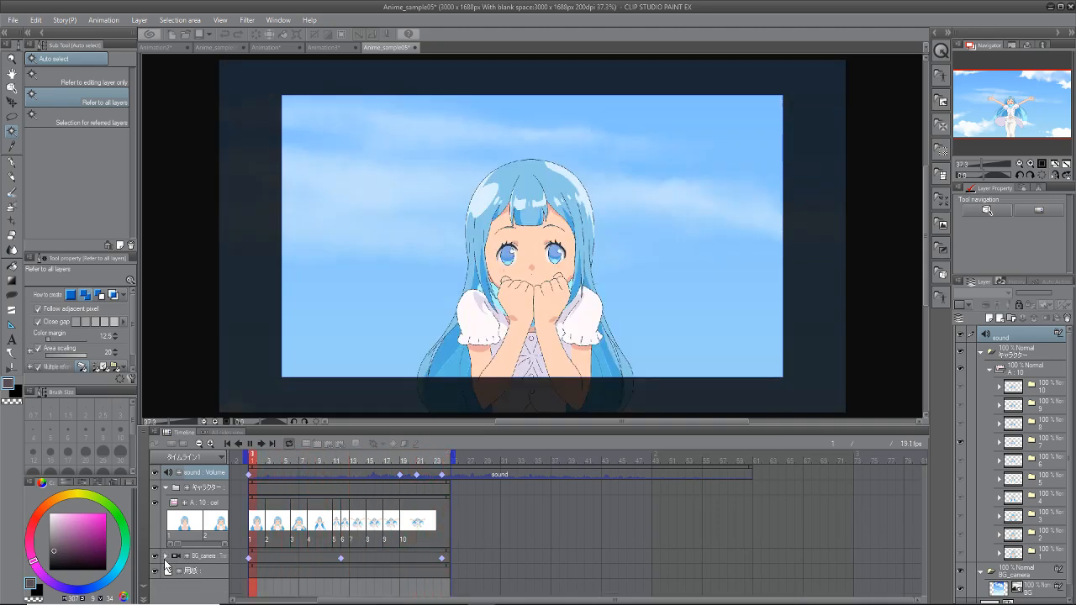
click(166, 557)
click(153, 501)
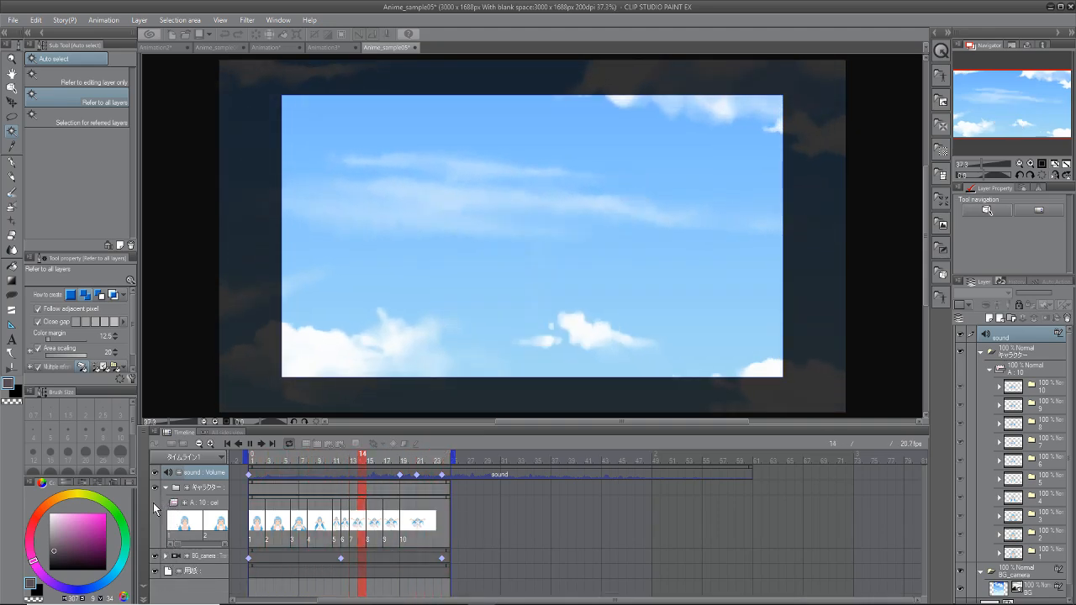
click(154, 503)
click(249, 555)
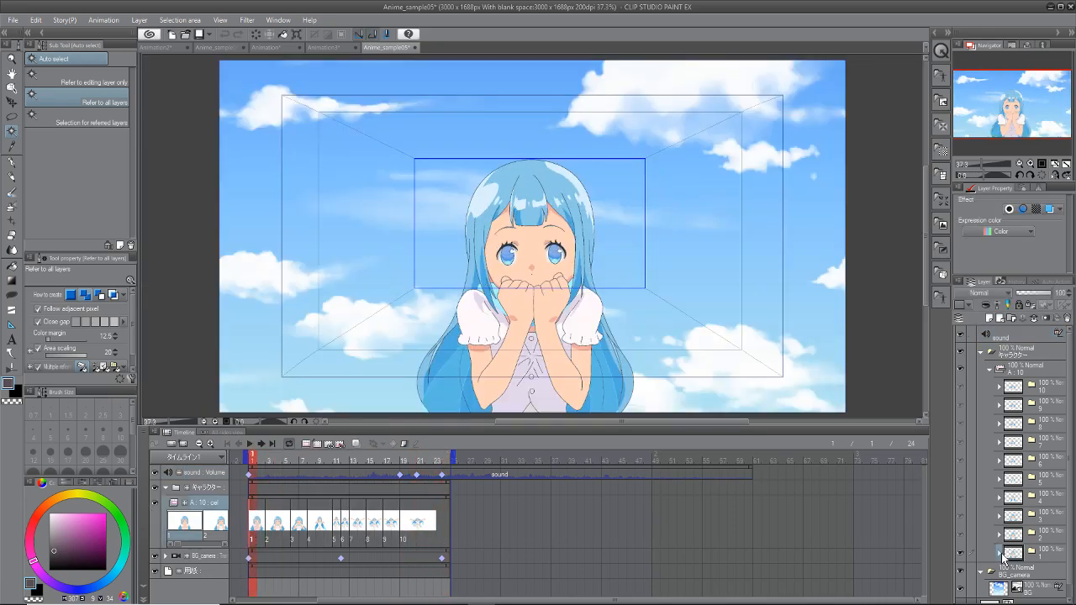
Step: Expand cel 1 in folder A and toggle its base colour and line layers off and on to compare them
click(999, 553)
scroll(961, 557, down, 3)
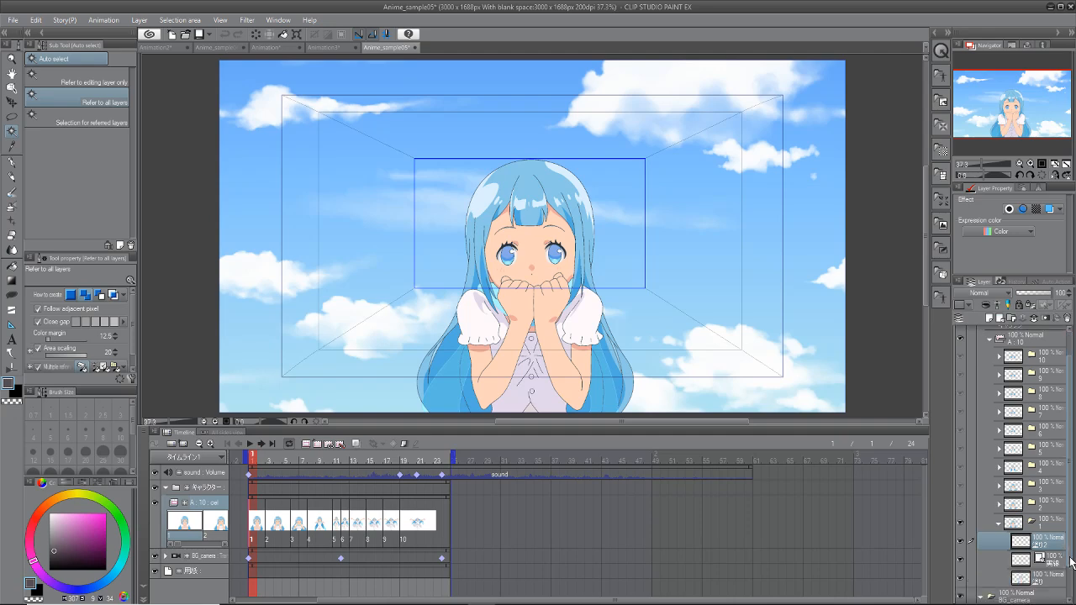
click(962, 543)
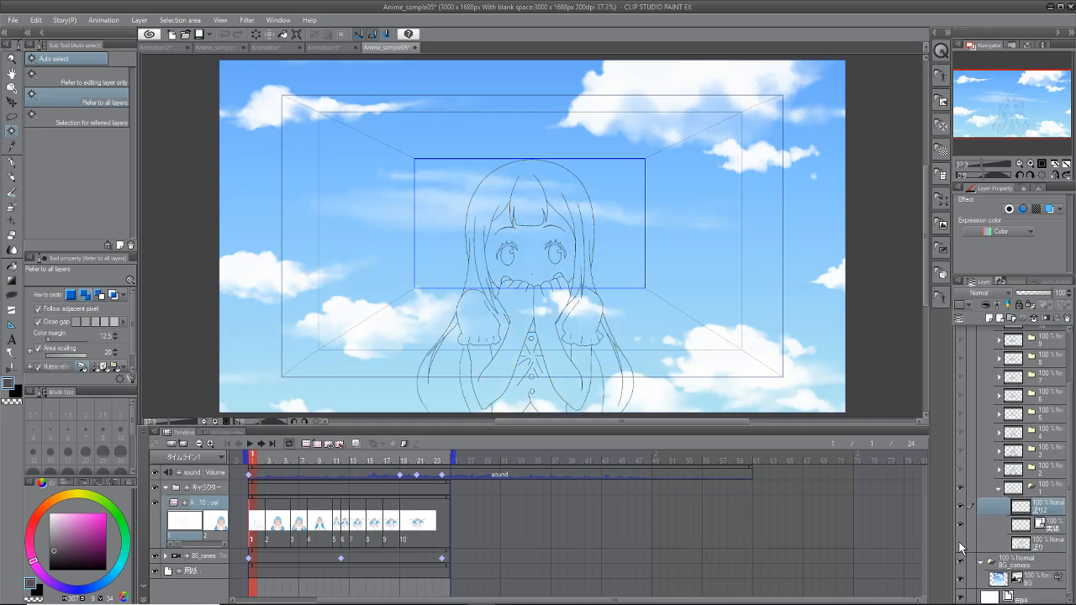
click(963, 545)
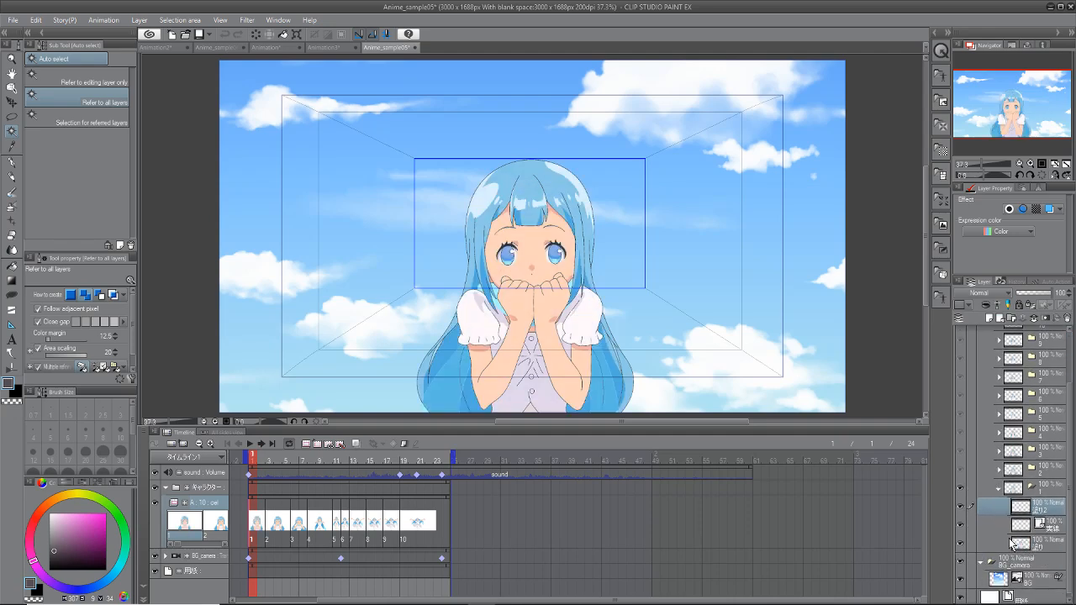
click(964, 526)
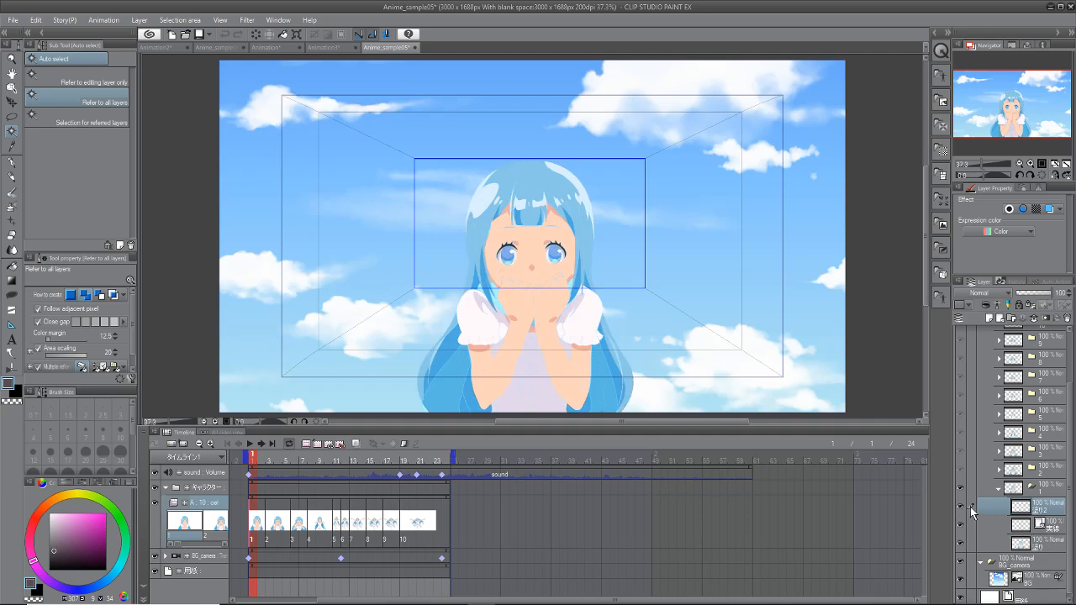
click(962, 526)
Step: Toggle cel 1's top paint layer off and on repeatedly to examine what it adds to the character
click(962, 509)
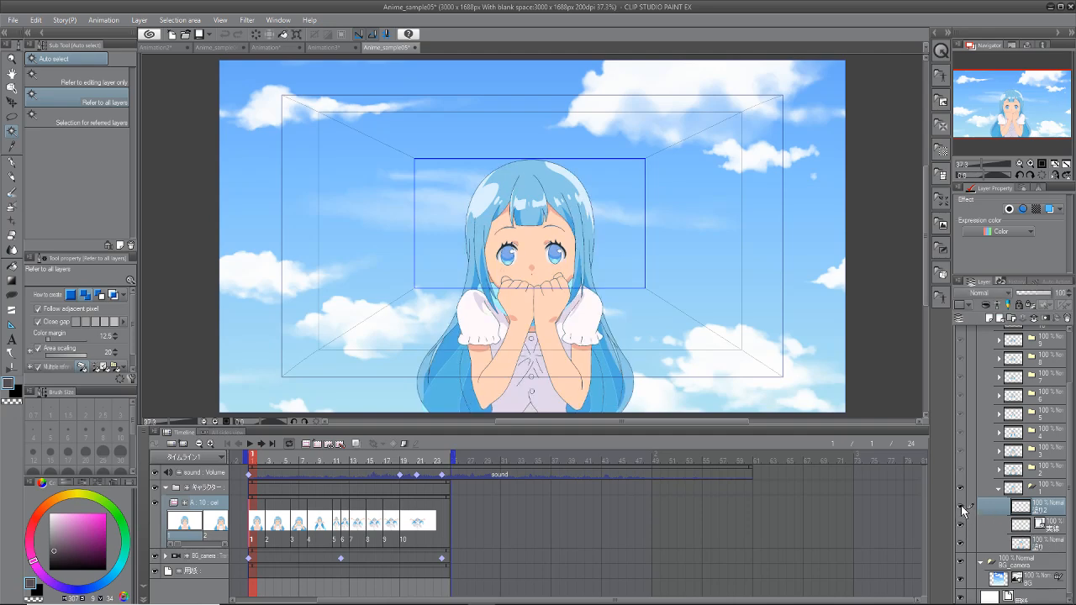
click(963, 509)
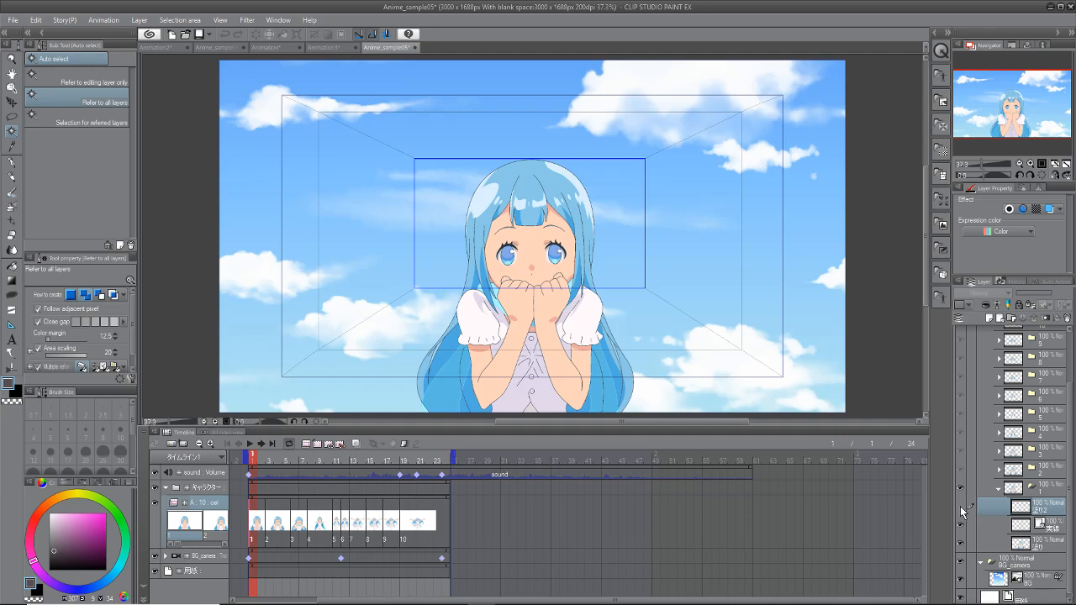
click(962, 508)
click(963, 509)
click(963, 509)
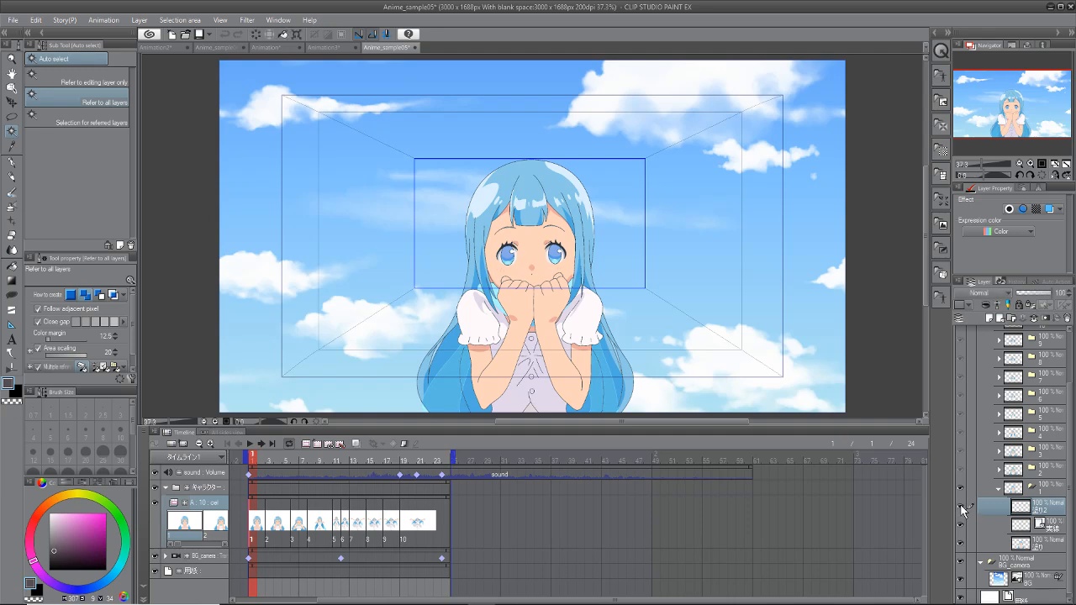
click(963, 509)
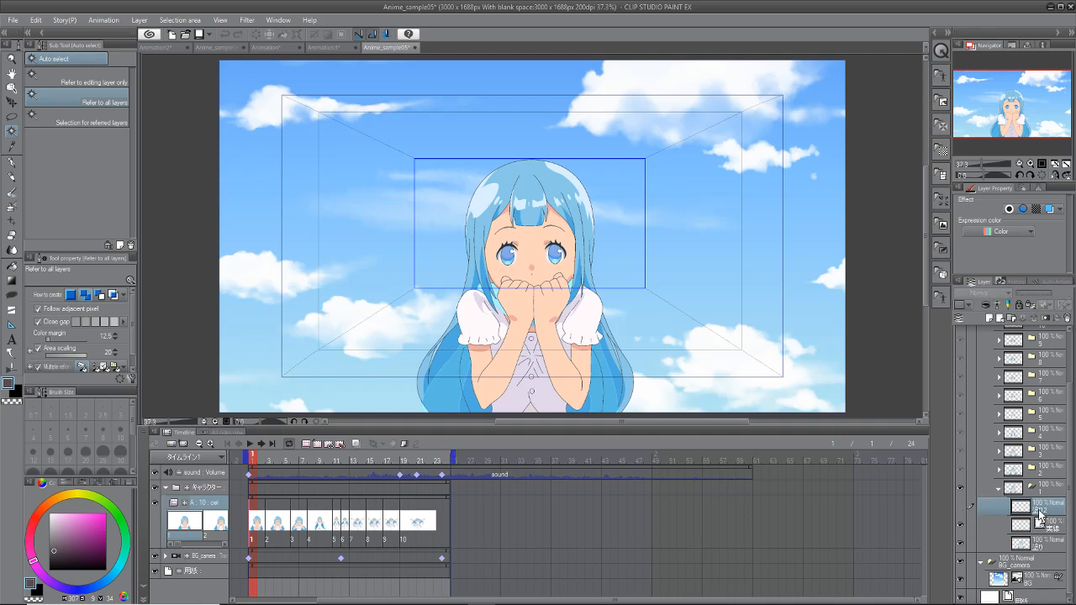
click(962, 508)
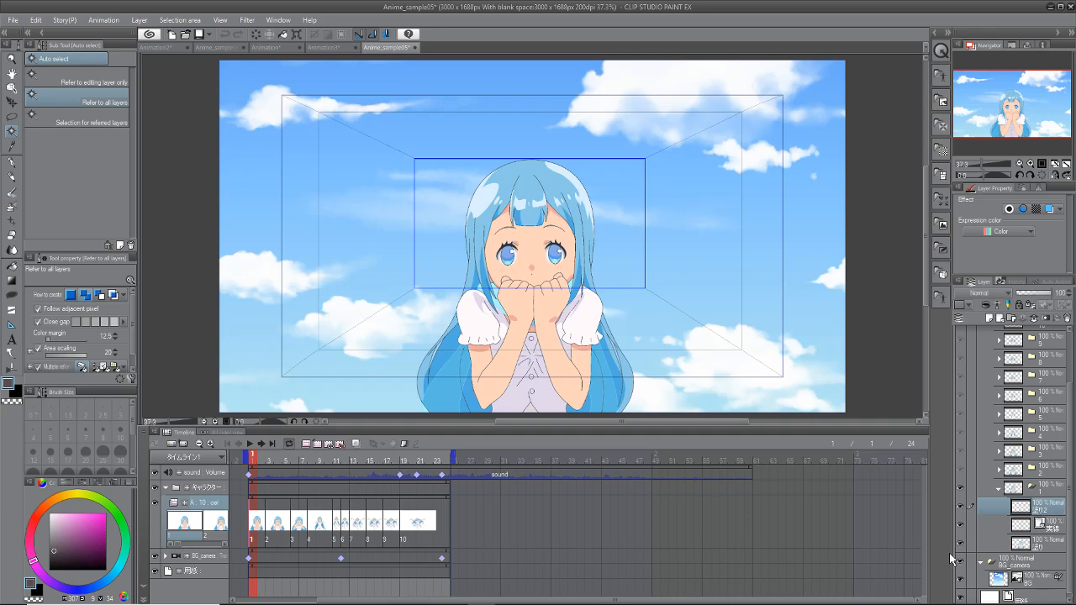
Step: Collapse cel 1, peek into cel 2, and expand and select cel 7 in folder A
click(1000, 491)
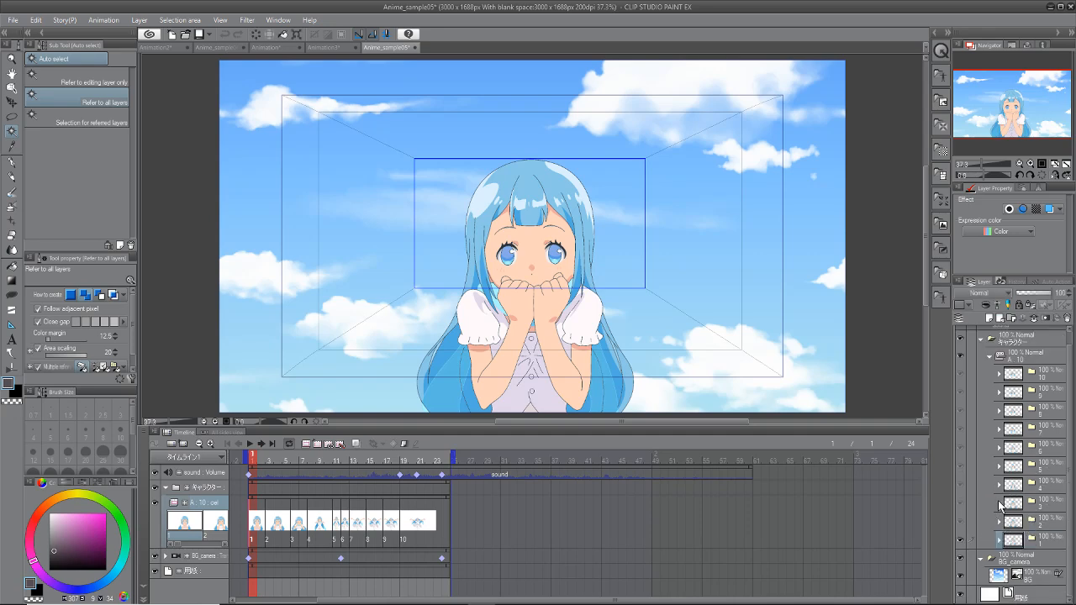
click(1000, 527)
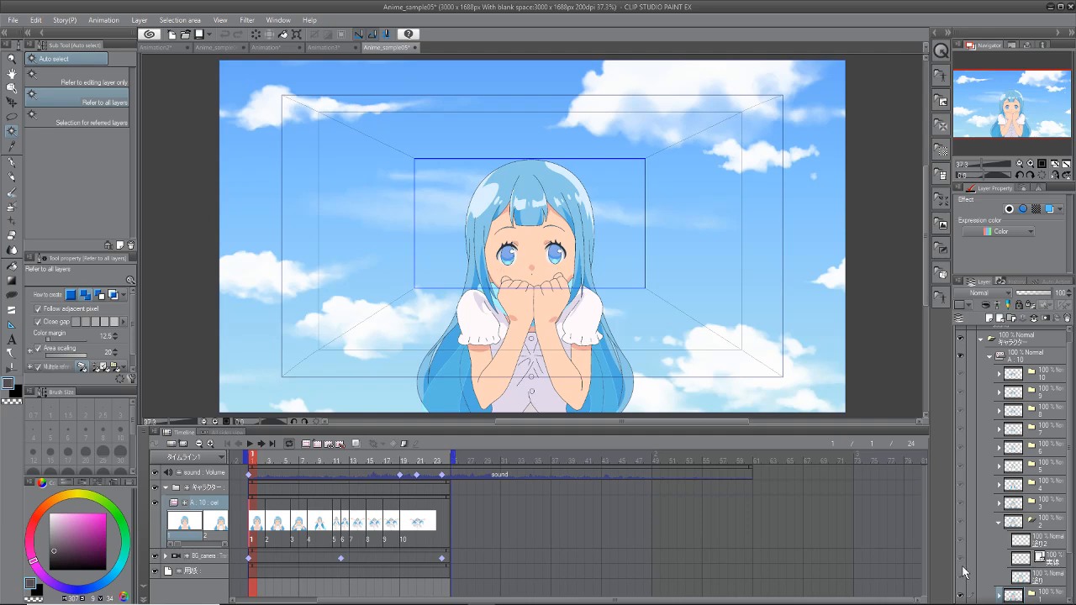
click(999, 523)
click(1001, 431)
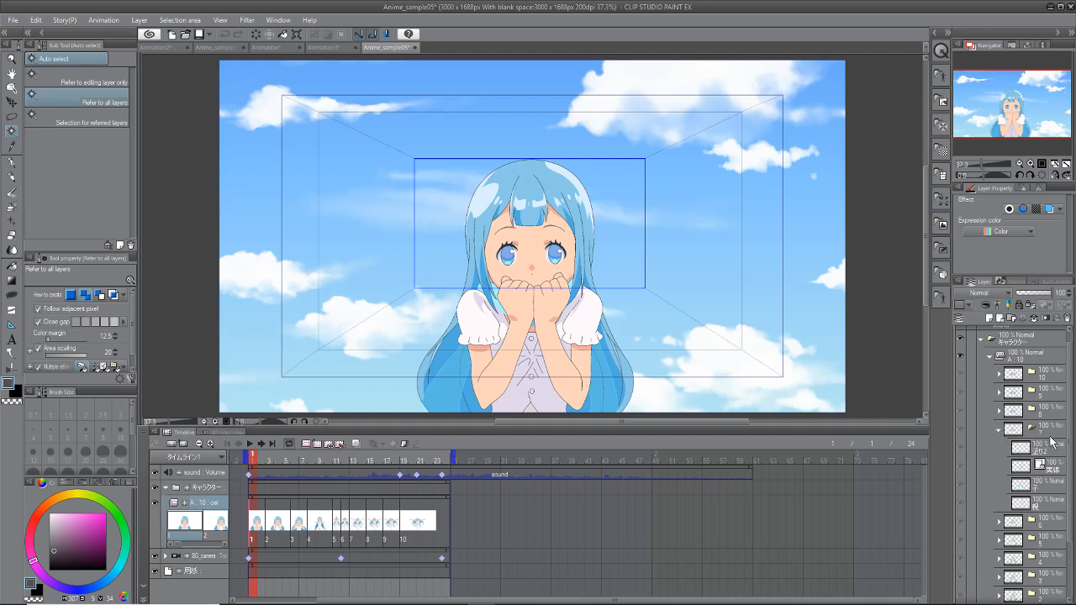
click(1005, 432)
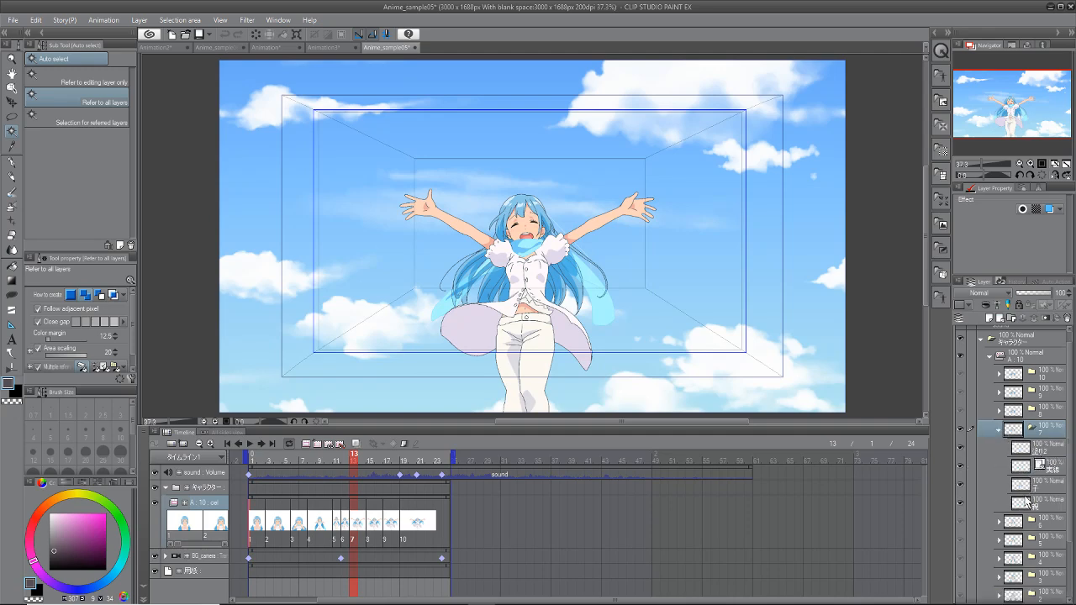
Step: Toggle cel 7's face colour layer and the body colour layer above it off and on separately
click(961, 504)
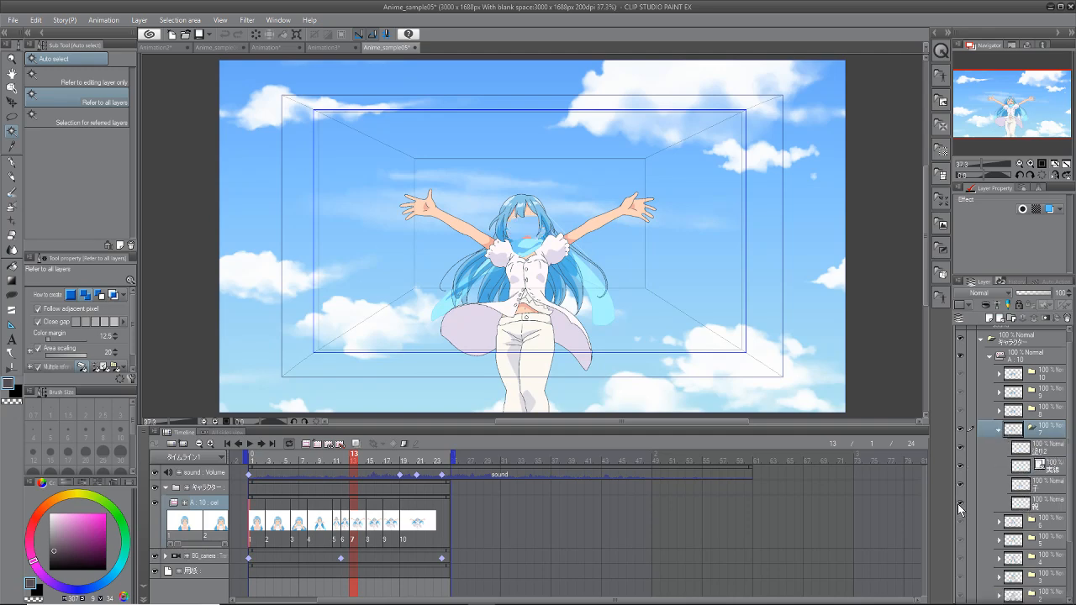
click(958, 505)
click(958, 504)
click(959, 484)
click(959, 485)
click(961, 514)
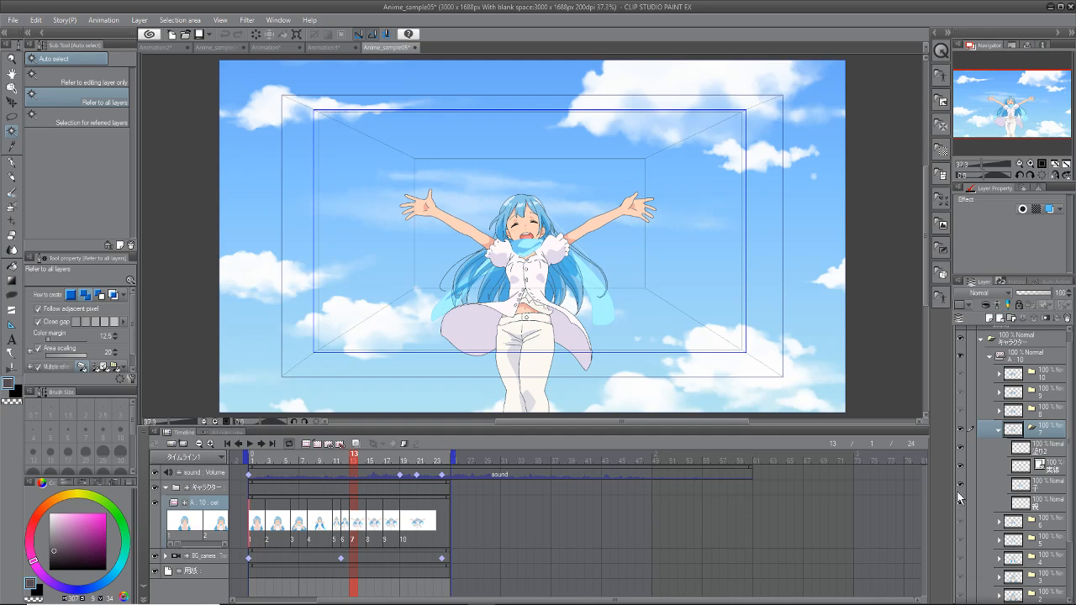
Step: Hide cel 7's body and face colour layers together to isolate the line art, and show both again
click(961, 485)
click(959, 484)
click(960, 485)
click(959, 485)
click(960, 503)
click(960, 487)
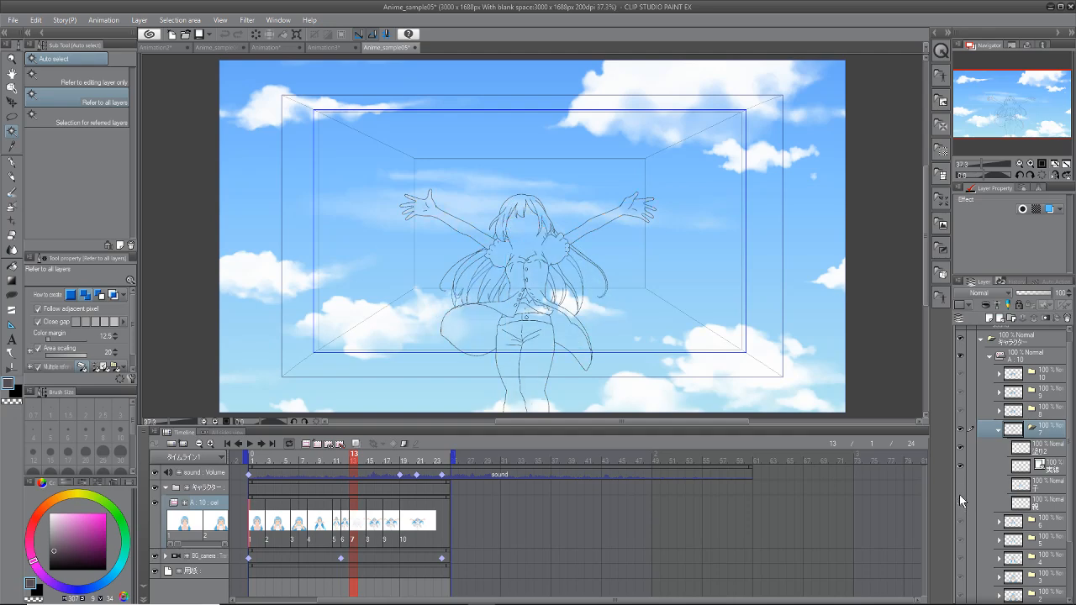
click(960, 500)
click(961, 486)
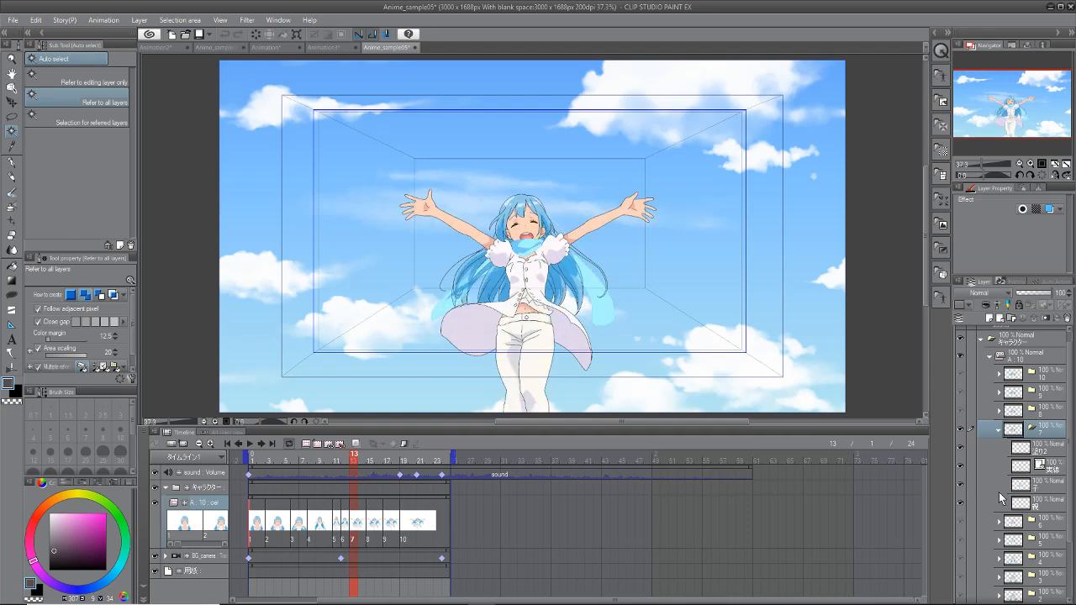
Step: Toggle cel 7's line layer off and on and hide its top paint layer to compare the artwork up close
click(961, 468)
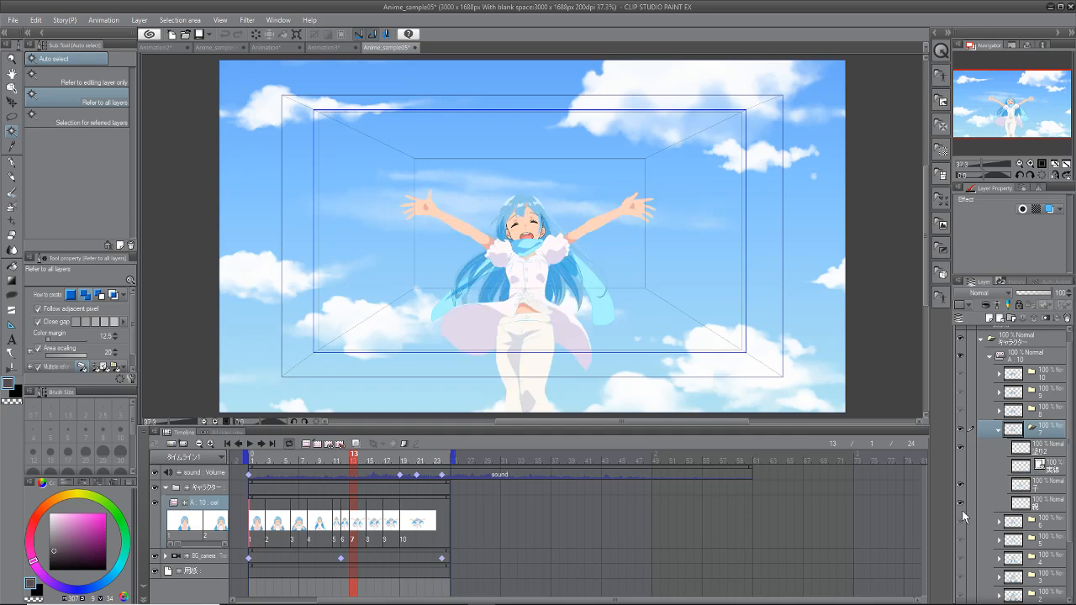
click(960, 467)
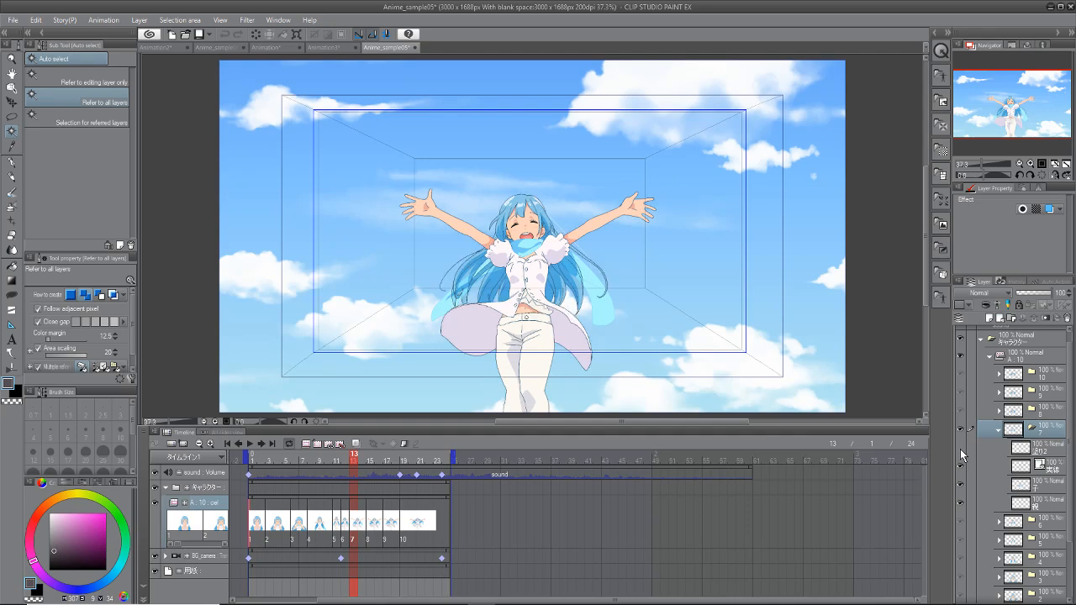
scroll(525, 255, up, 2)
scroll(501, 249, up, 2)
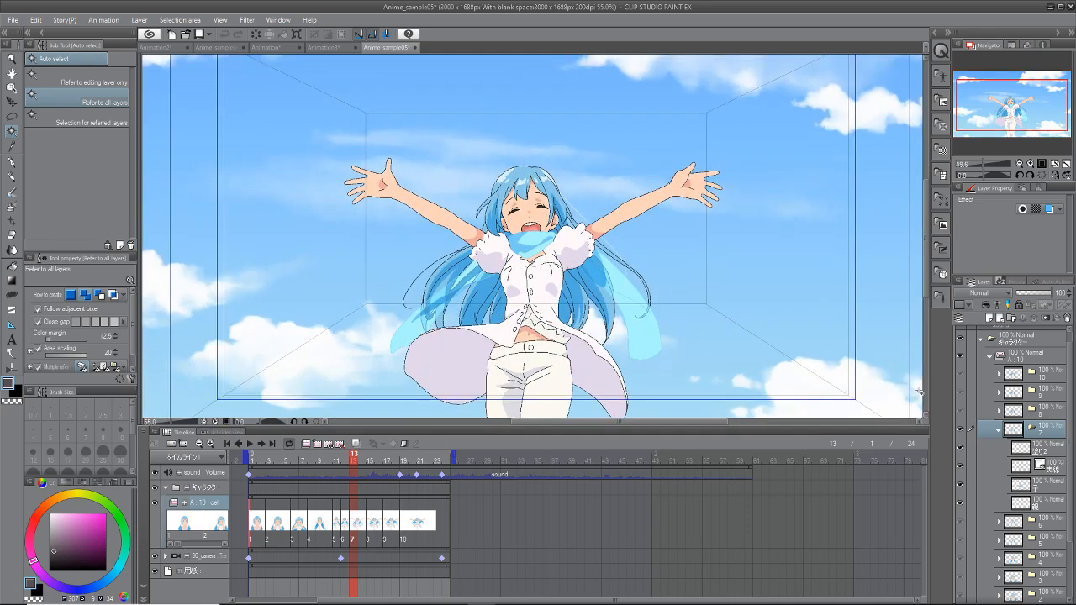
scroll(959, 475, up, 1)
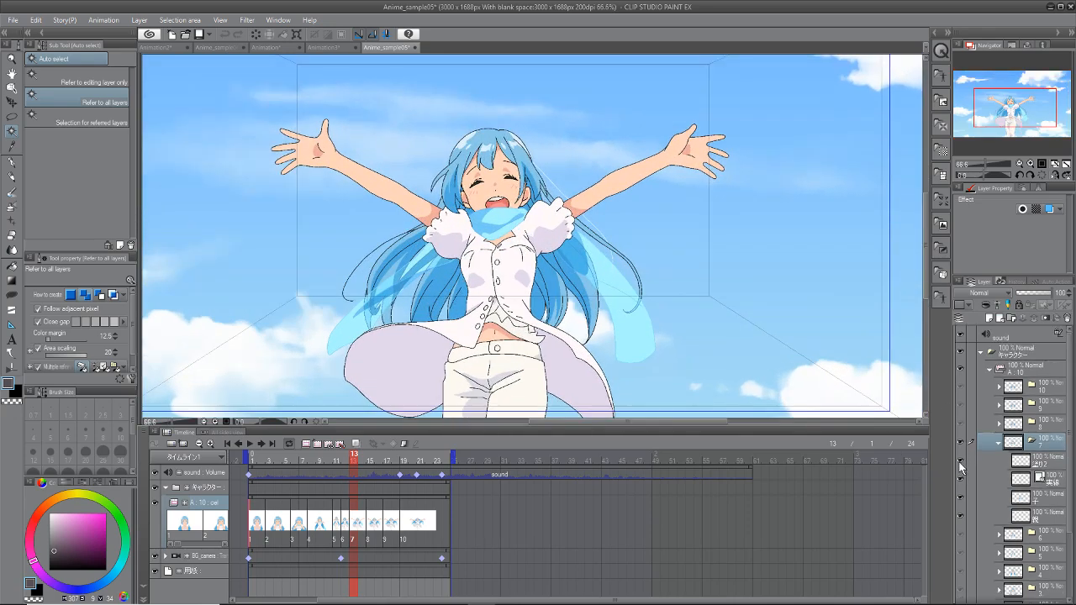
click(960, 468)
mouse_move(925, 267)
mouse_down()
mouse_move(927, 330)
mouse_move(926, 286)
mouse_up()
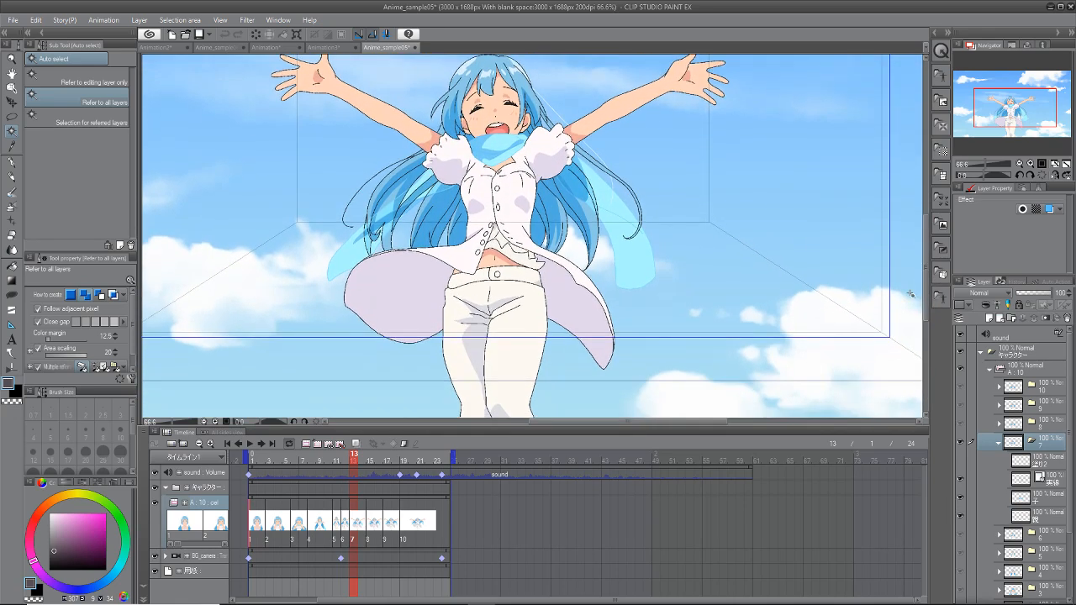
Step: Select cel 8 in folder A and expand both cels 8 and 7 to compare their layer structure
drag(354, 459, 367, 534)
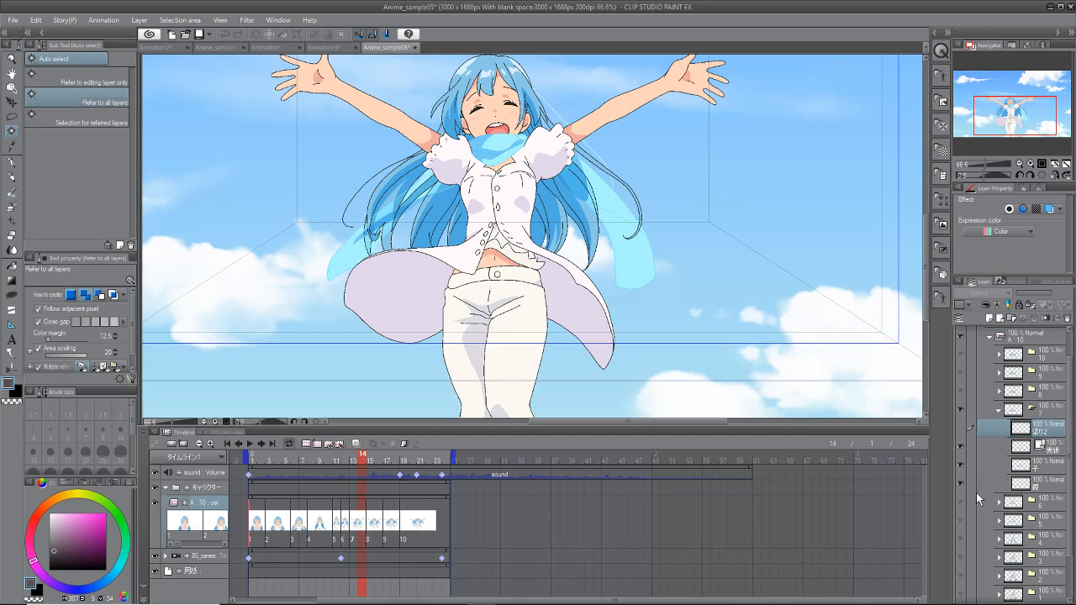
click(999, 411)
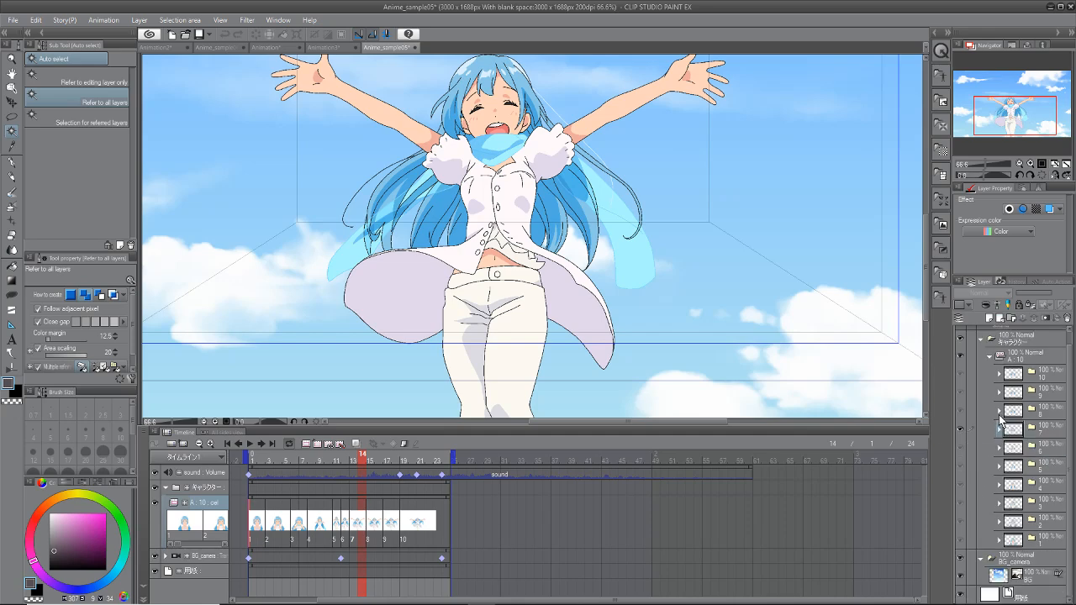
click(1049, 426)
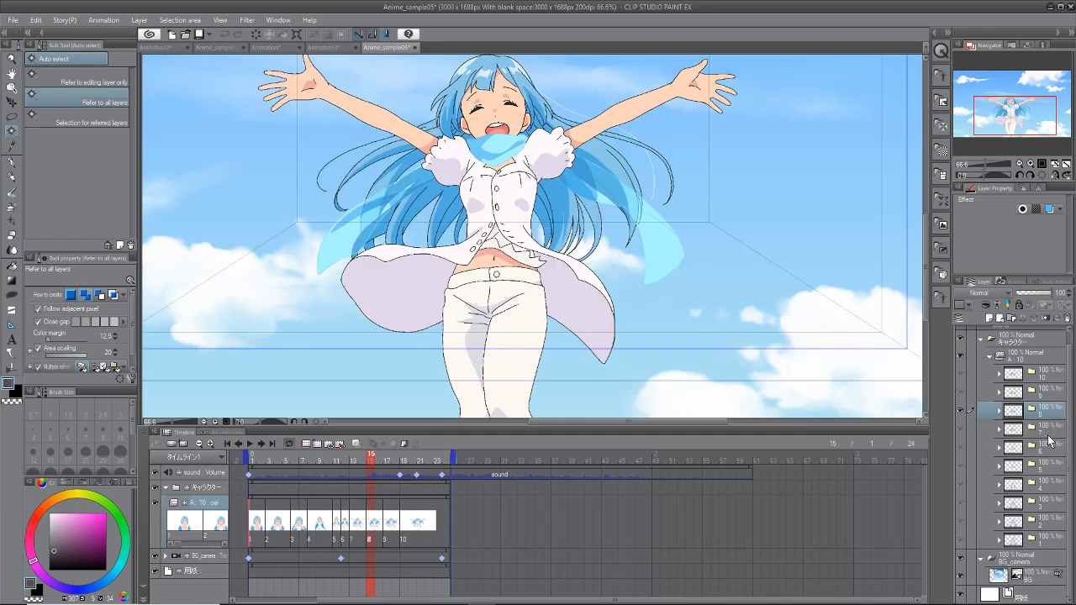
click(1000, 412)
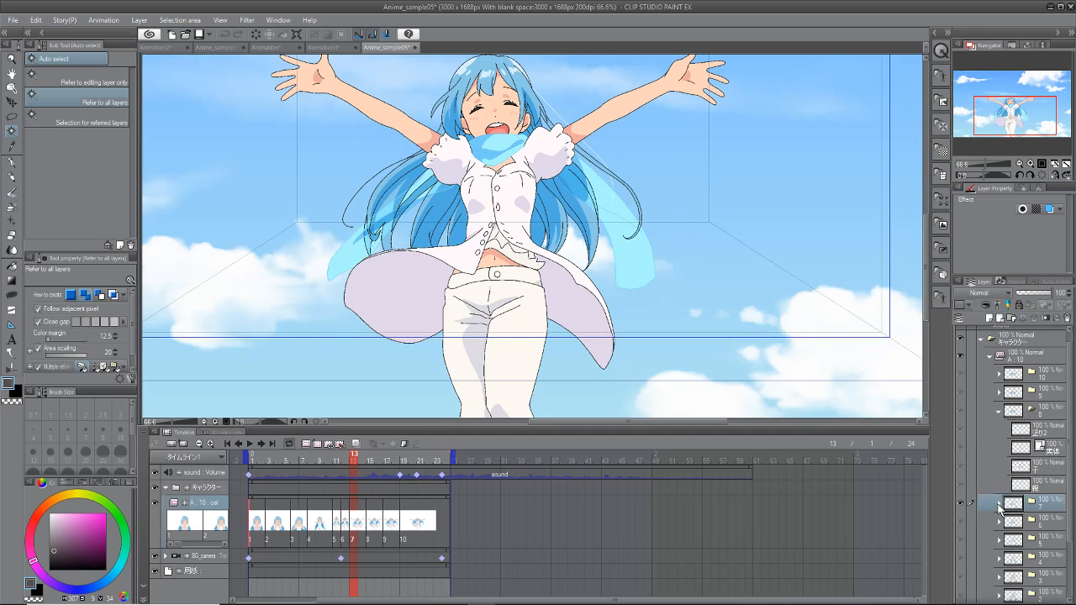
click(998, 503)
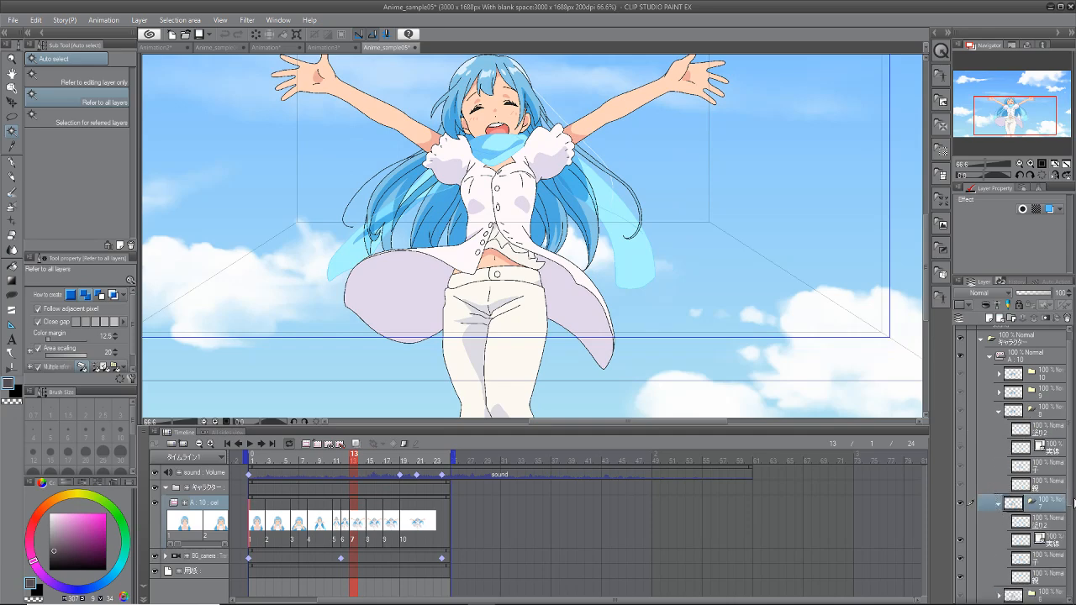
Step: Show cel 7's top paint layer again and toggle its body colour layer off and on
click(961, 521)
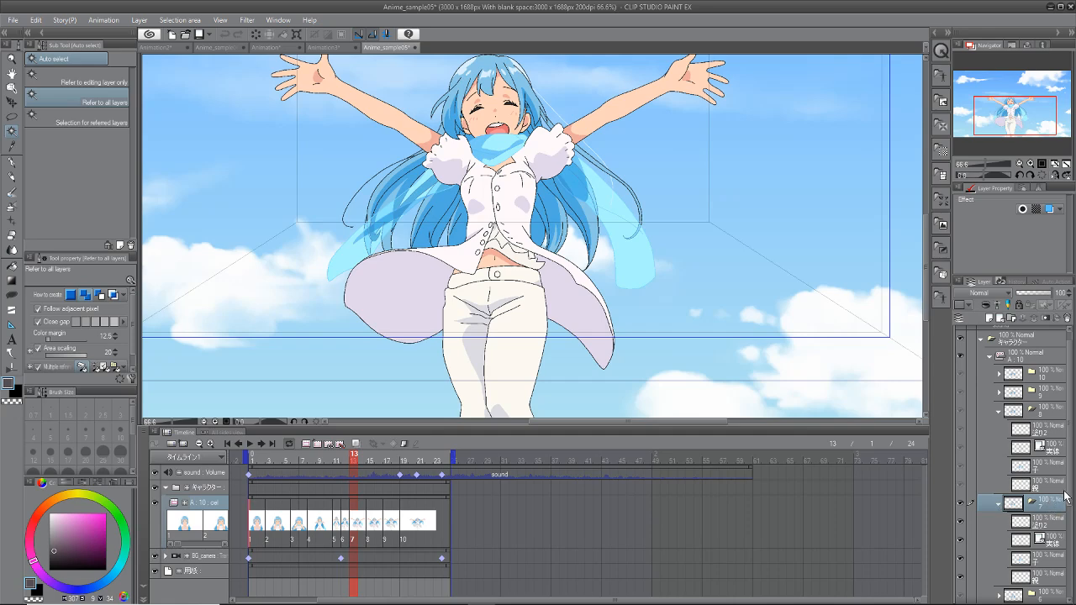
click(963, 561)
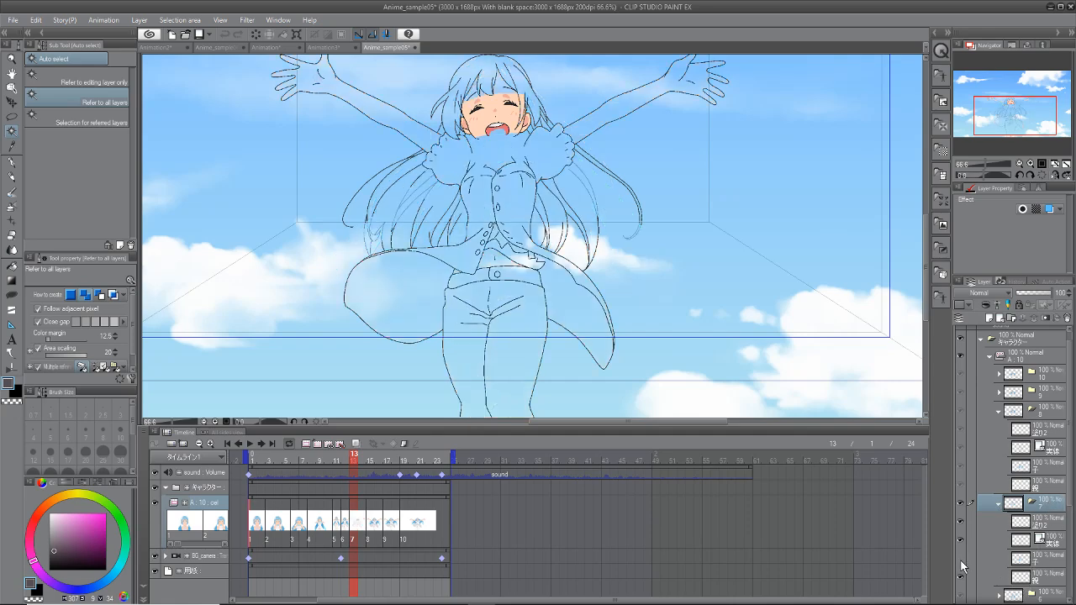
click(962, 561)
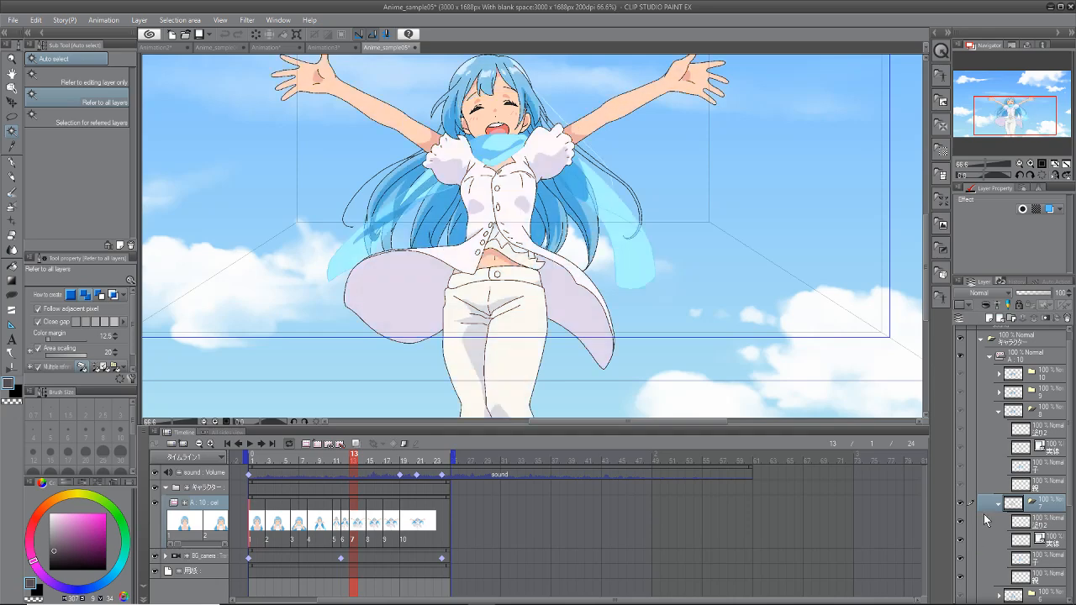
Step: Toggle cel 8's body colour and face colour layers off and on to examine how they are separated
click(1050, 471)
click(960, 467)
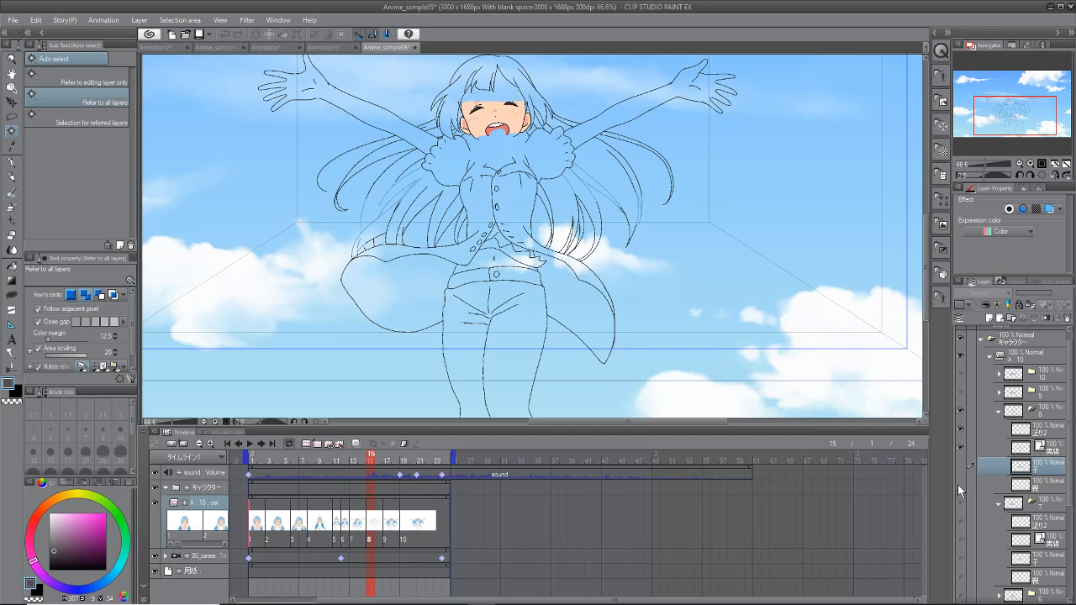
click(960, 485)
click(959, 485)
click(960, 466)
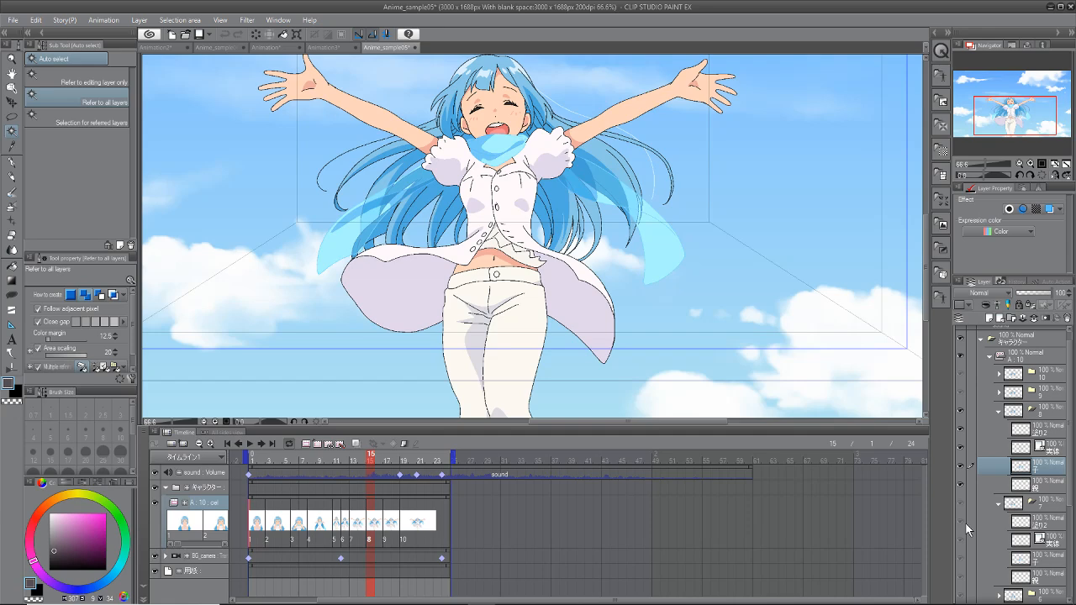
Step: Fit the whole canvas in view and play the sample animation, stopping it after watching
click(1063, 165)
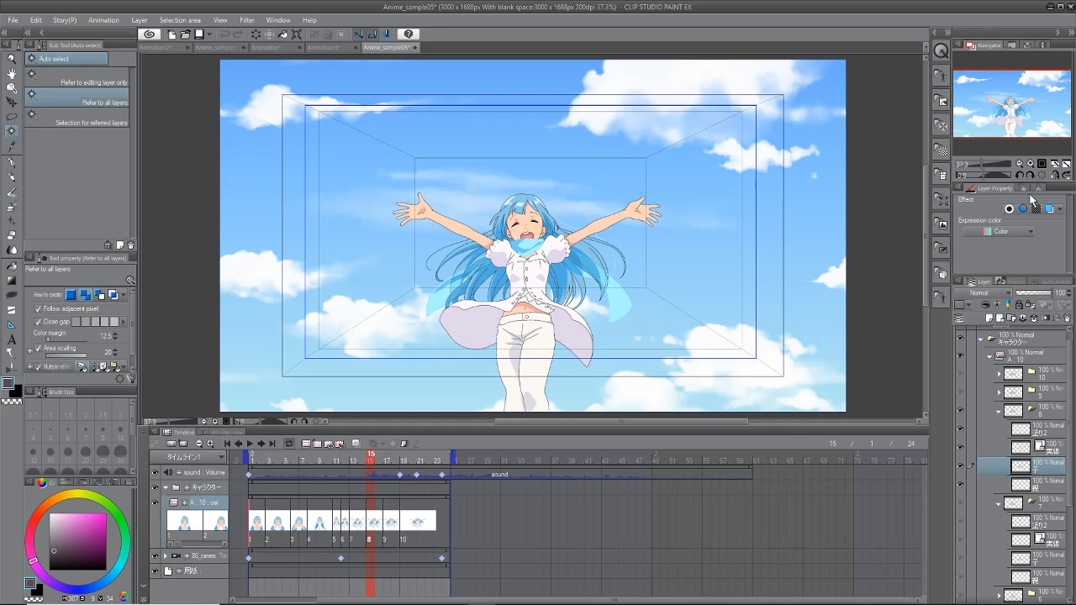
click(250, 444)
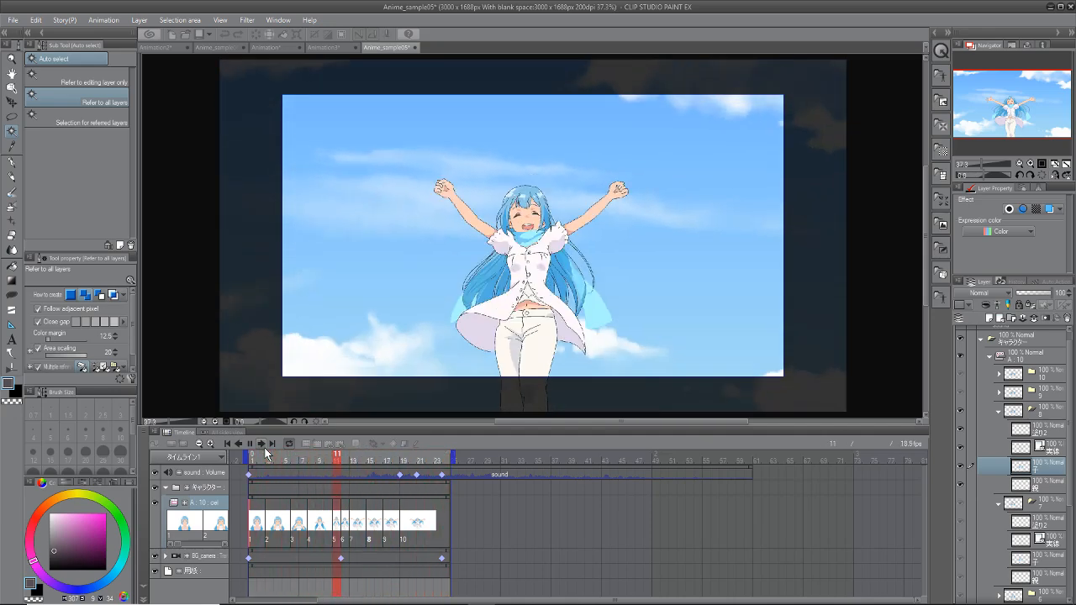
click(250, 443)
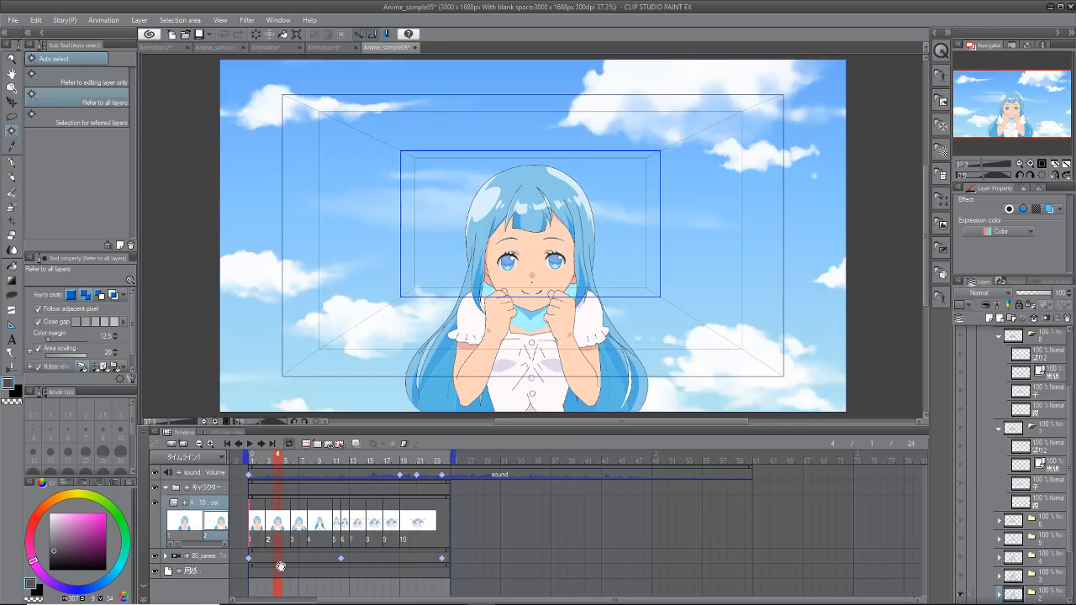
Step: Open the image ESSENCE PIC 1 from the youtube thumbs folder
click(12, 20)
click(71, 61)
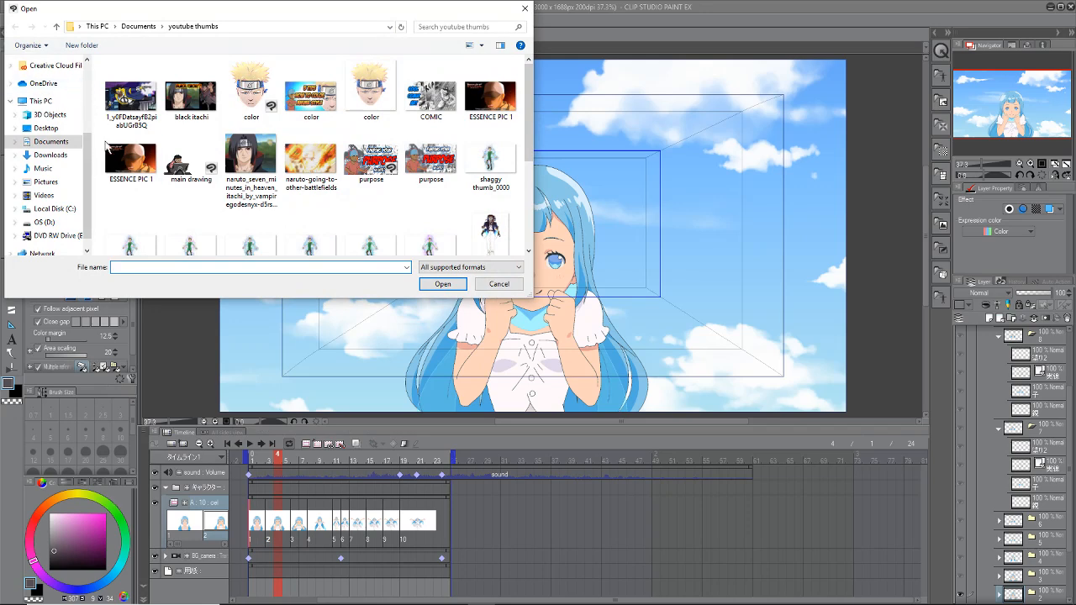
click(126, 160)
click(446, 283)
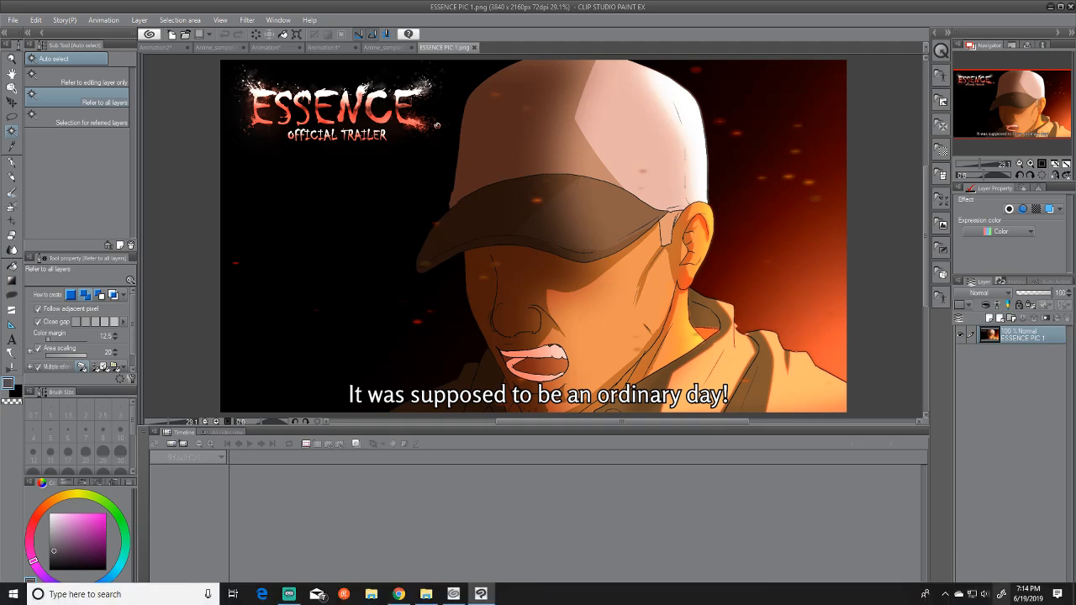
click(12, 19)
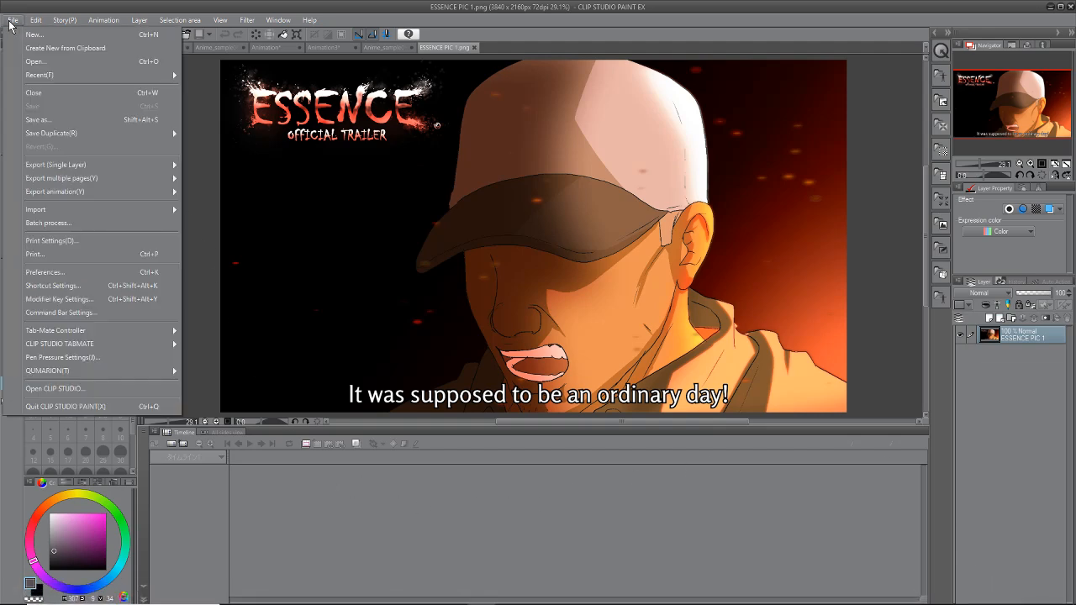
click(21, 62)
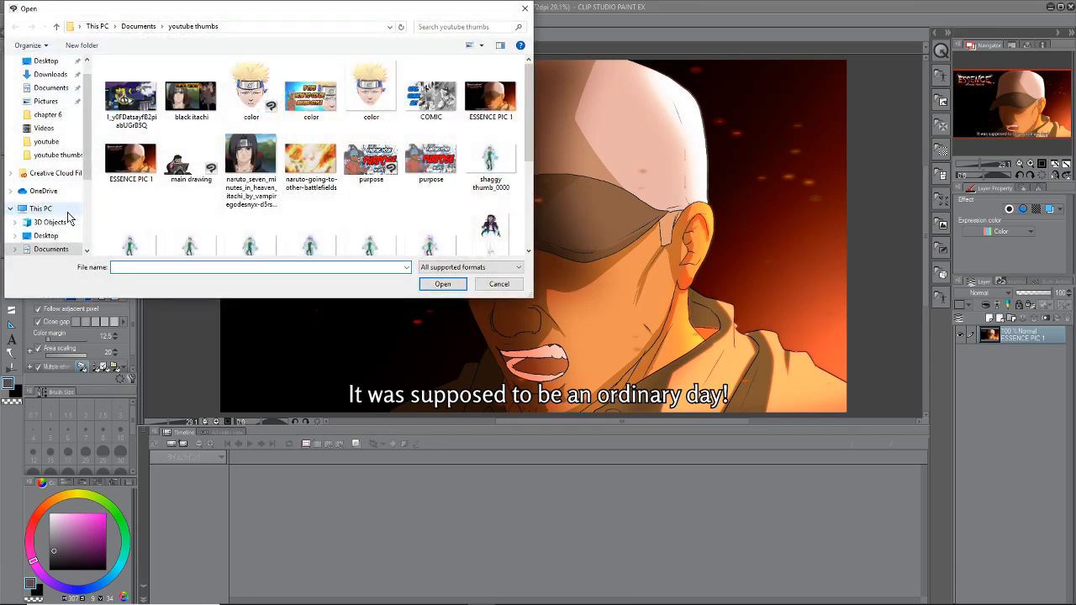
click(57, 75)
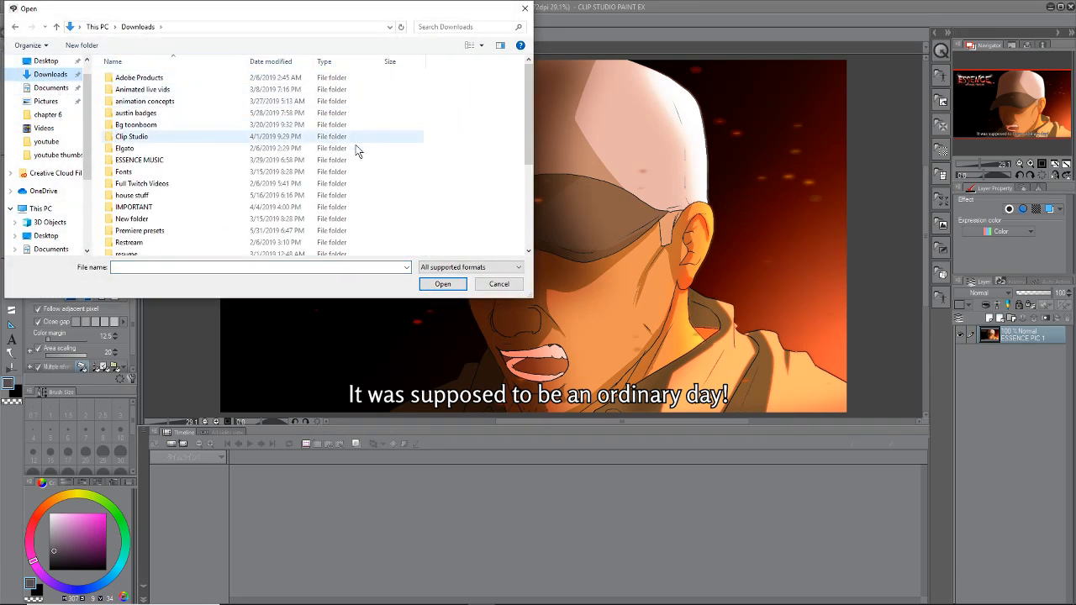
click(497, 286)
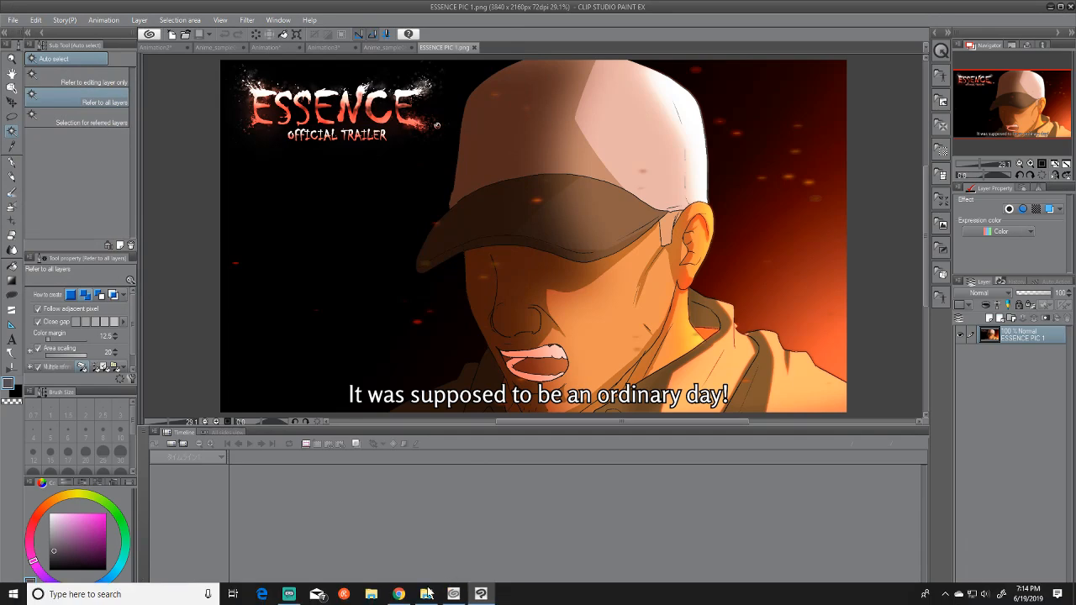
Step: Switch to File Explorer and open the Anime_sample01_EN file inside its archive in Downloads
click(431, 595)
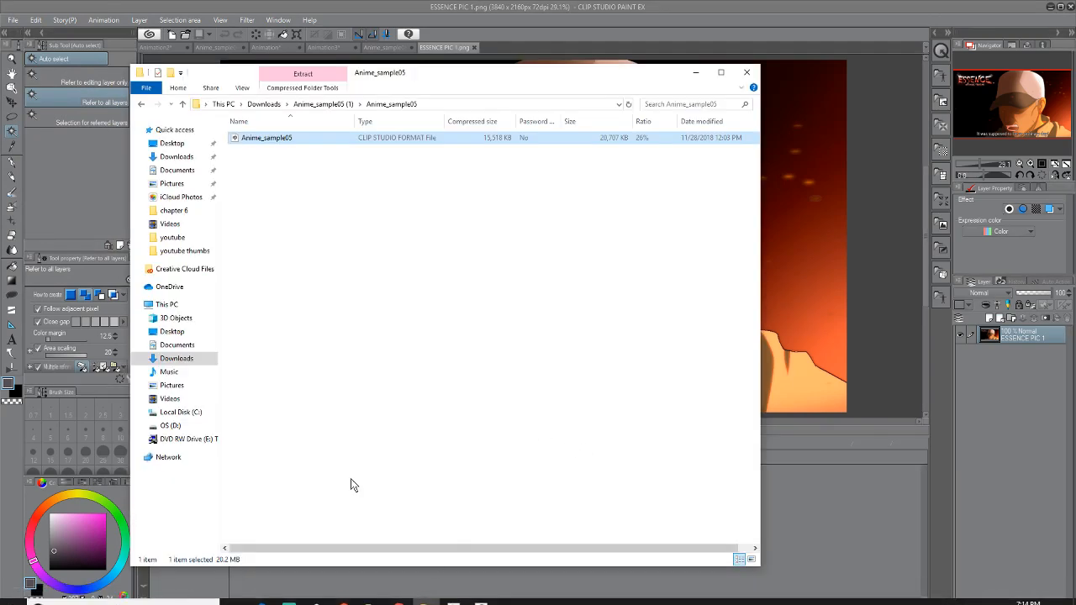
click(176, 358)
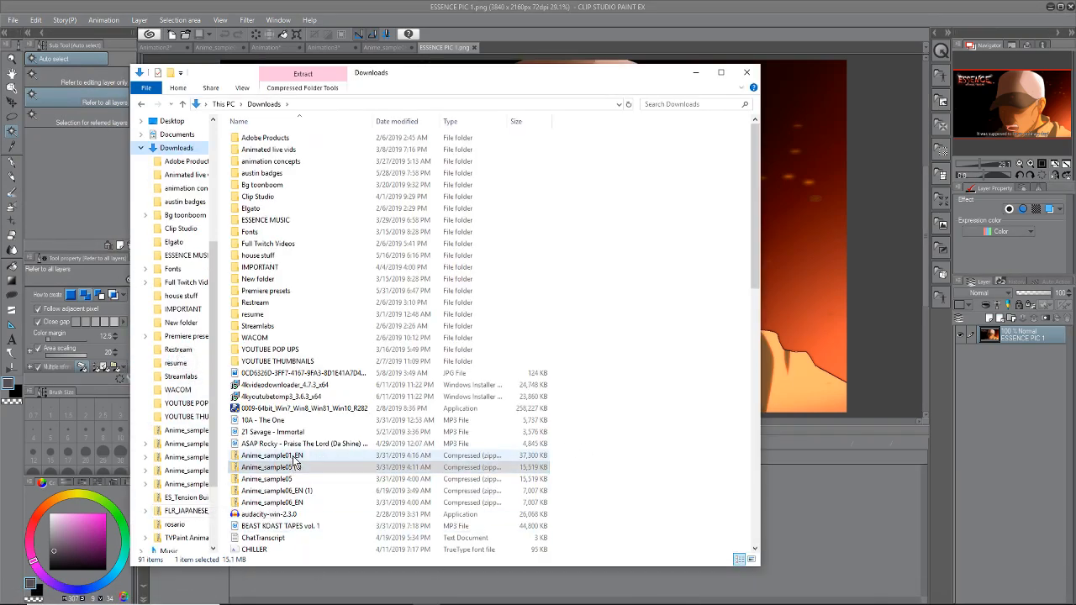
double_click(294, 455)
double_click(295, 147)
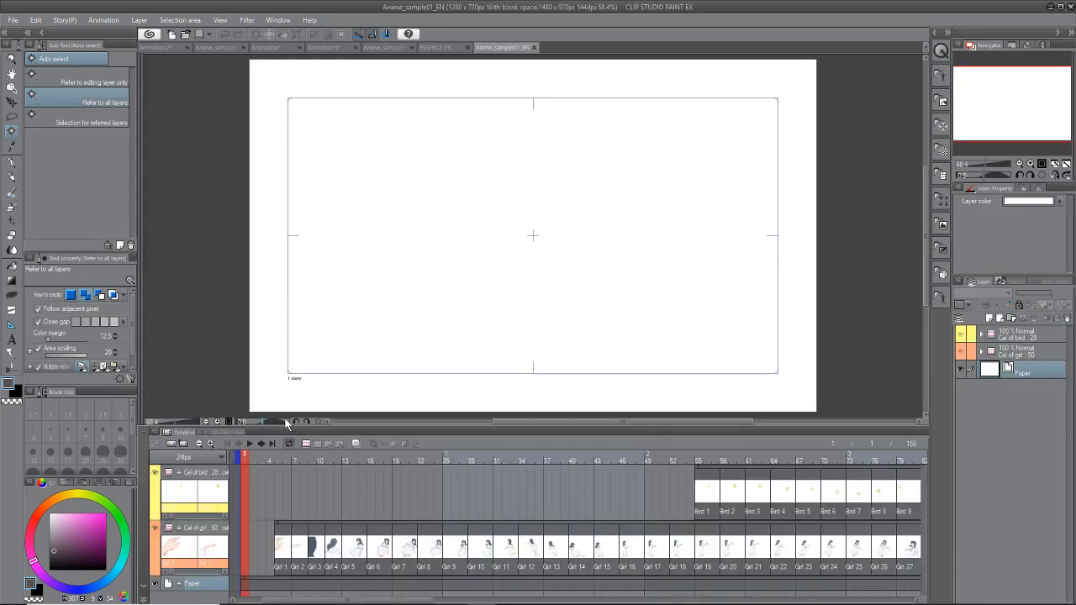
Step: Extend the animation's playback range to frame 156 and play the sample, stopping it after watching the girl and bird
click(249, 444)
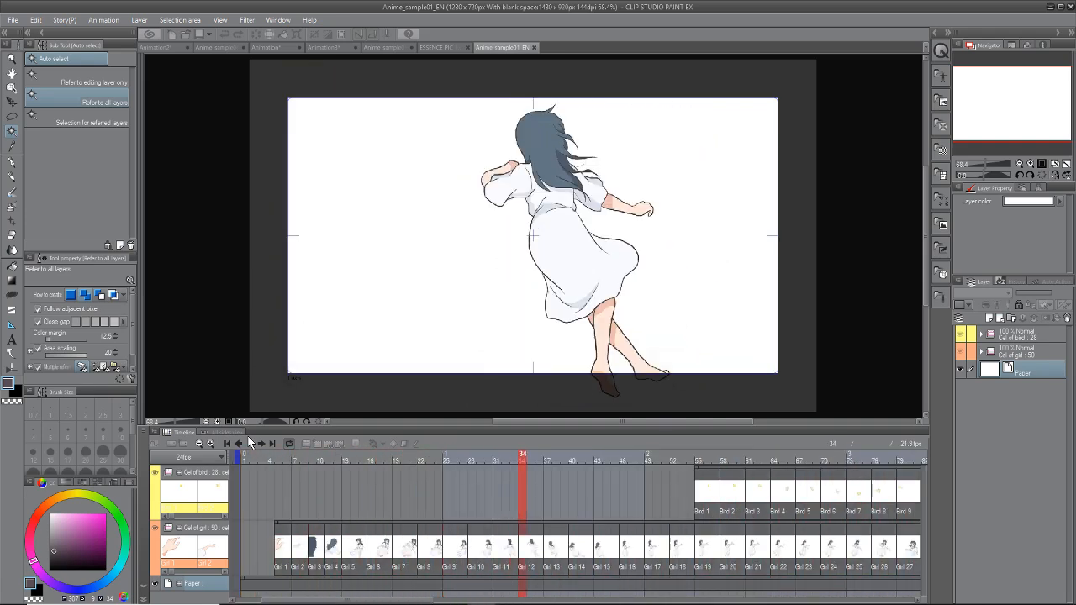
click(198, 443)
click(199, 443)
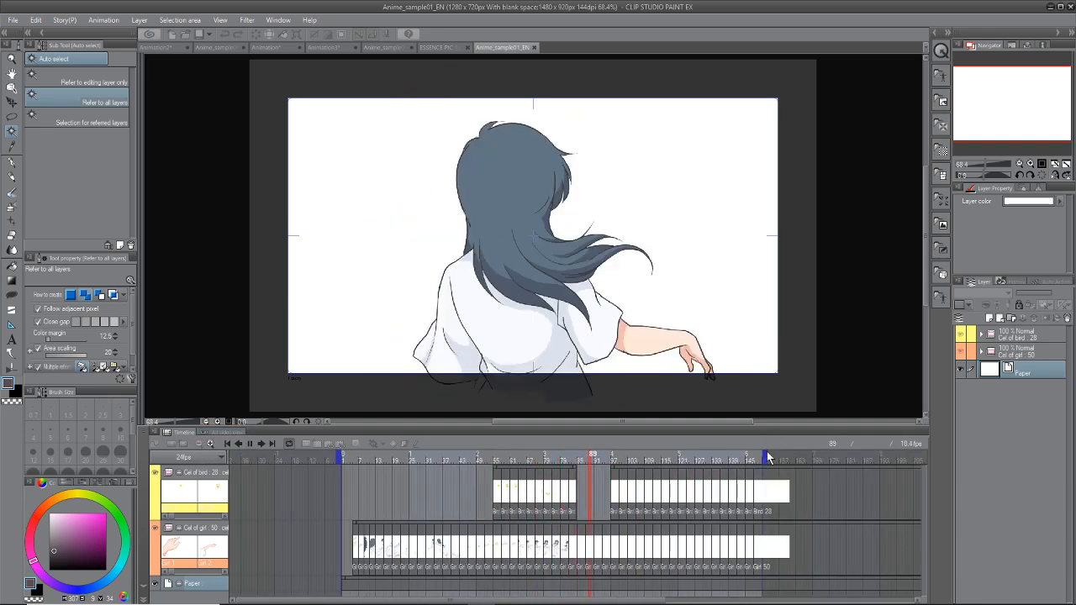
drag(765, 455, 775, 461)
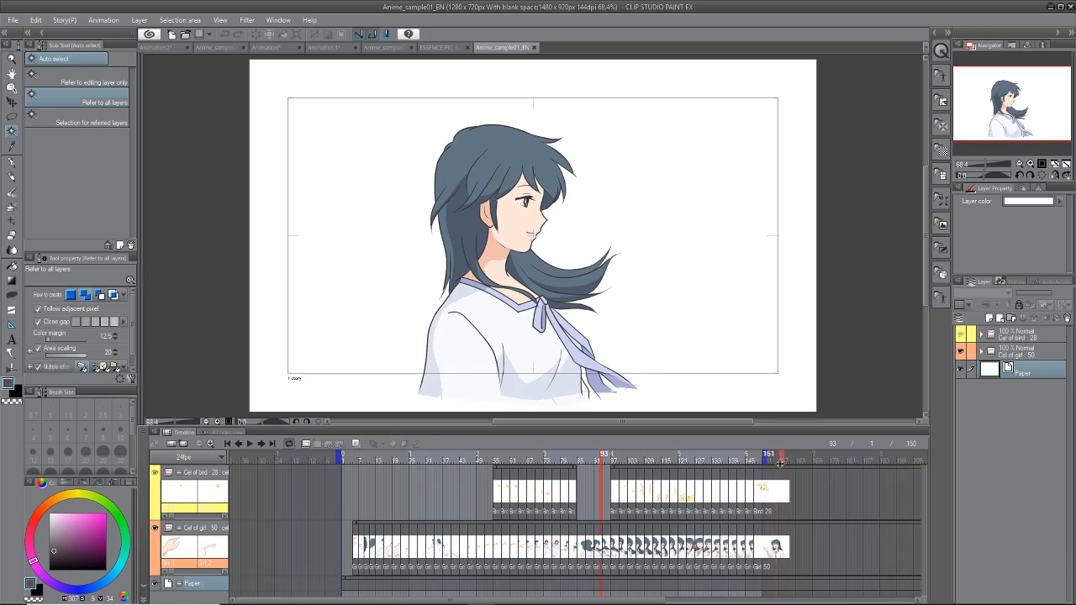
click(250, 443)
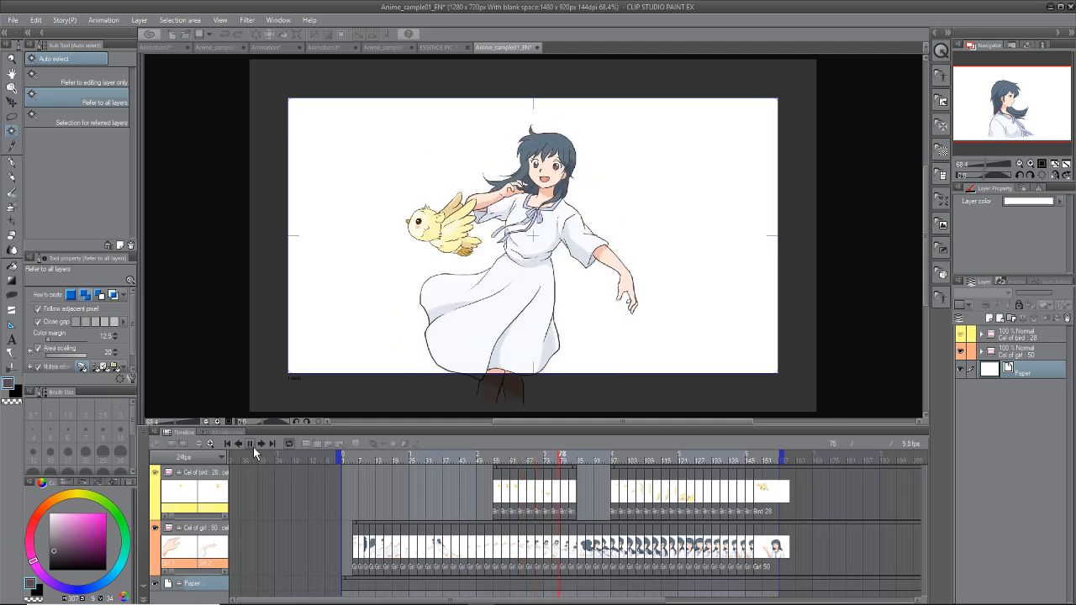
click(250, 443)
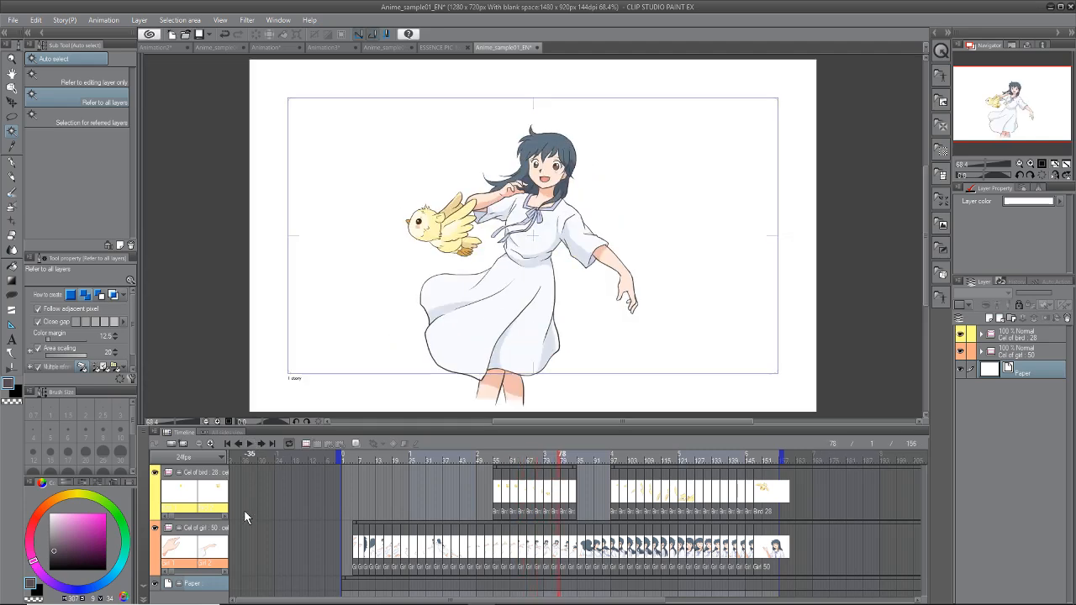
Step: Set the timeline's frame rate to 15 fps and play the sample to judge its speed, stopping it after watching
click(104, 21)
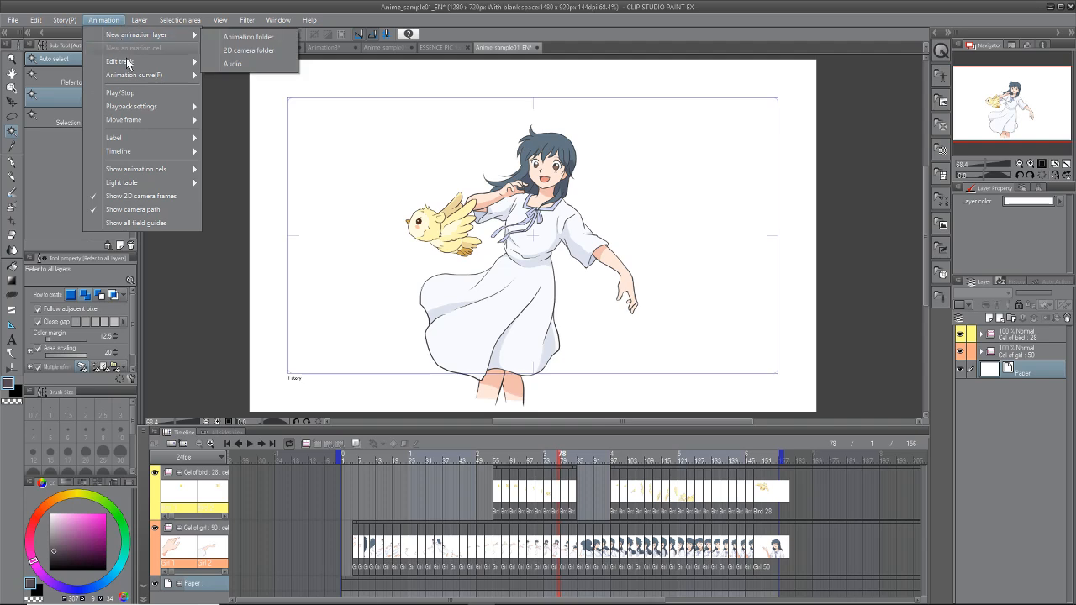
mouse_move(176, 158)
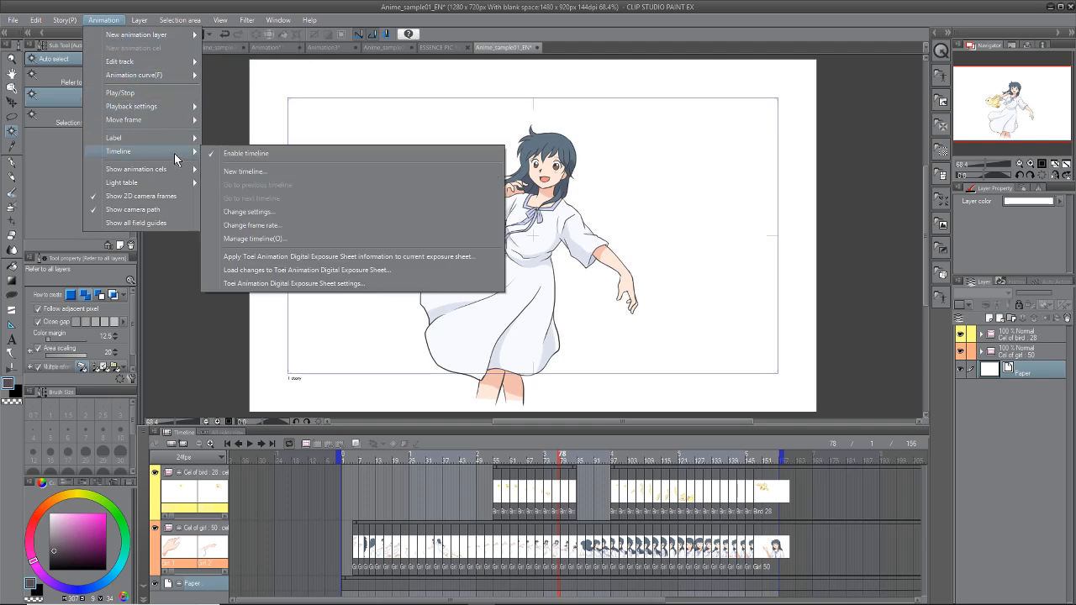
click(271, 227)
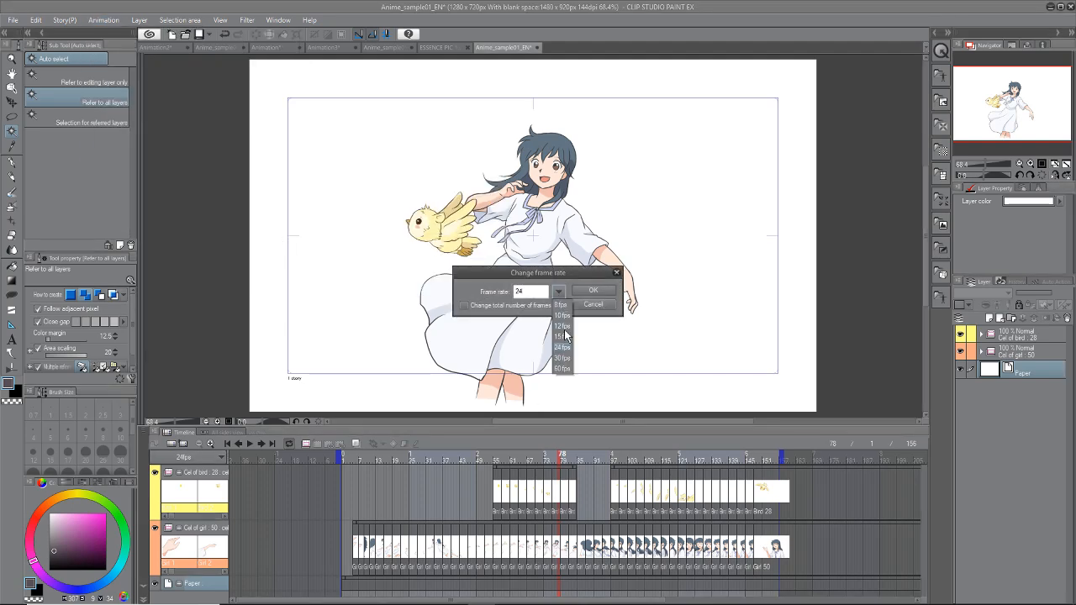
click(590, 293)
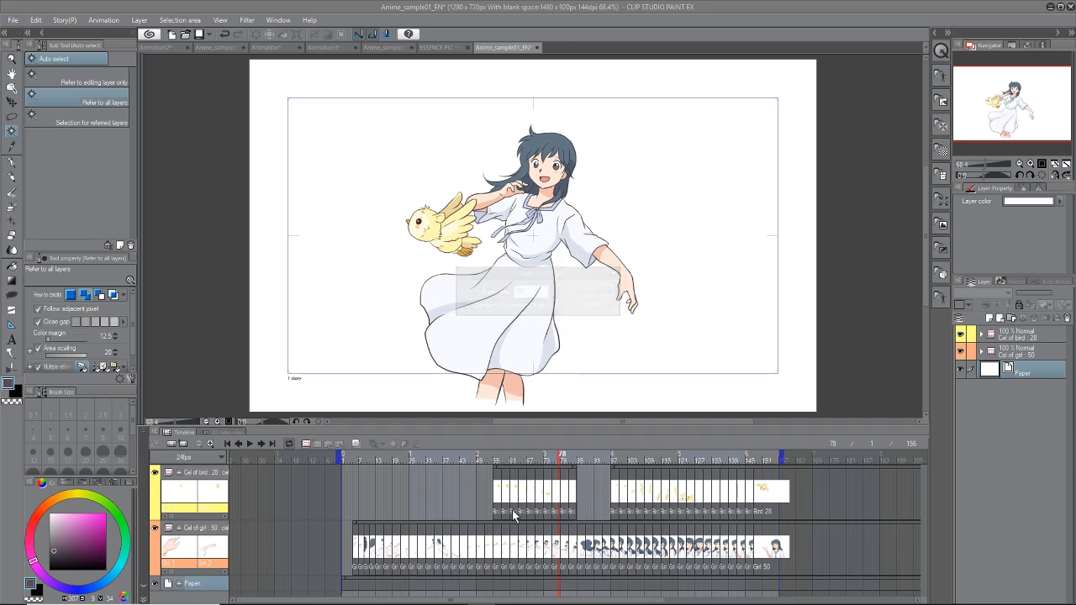
click(252, 443)
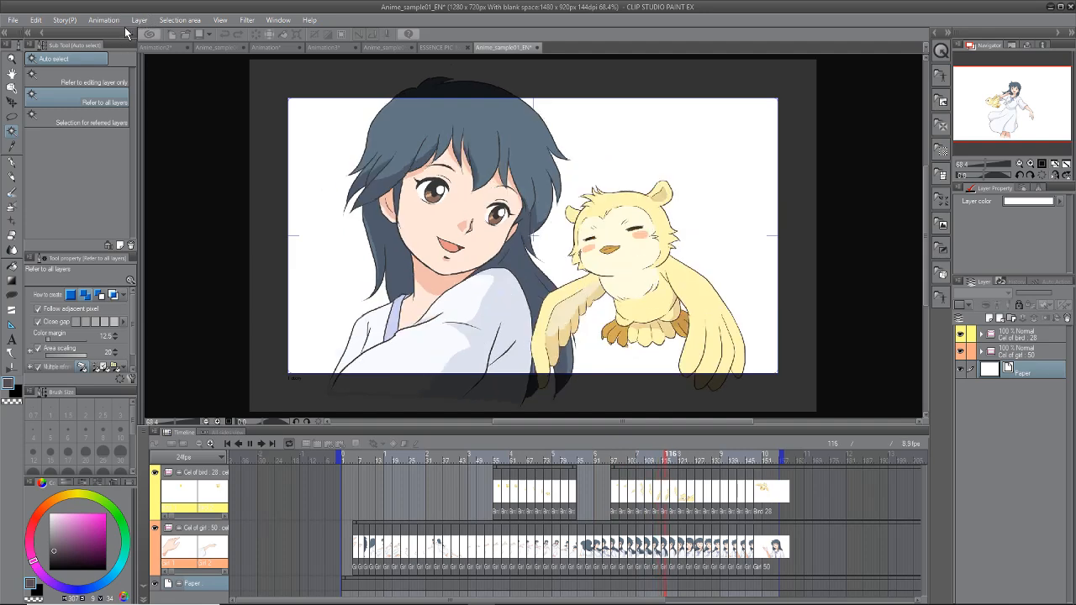
click(104, 20)
mouse_move(154, 148)
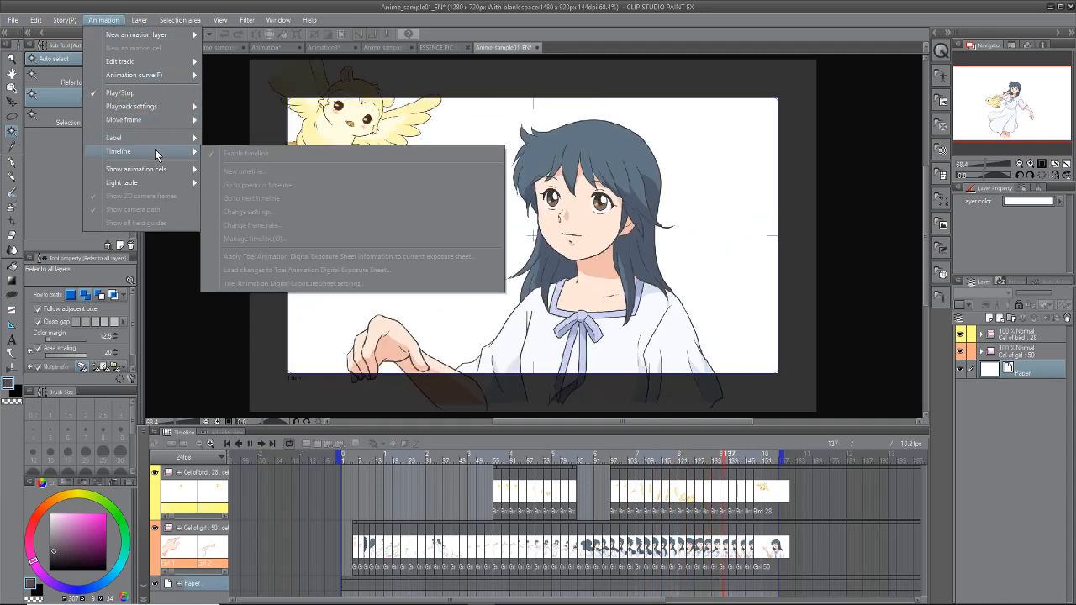
click(201, 337)
click(248, 444)
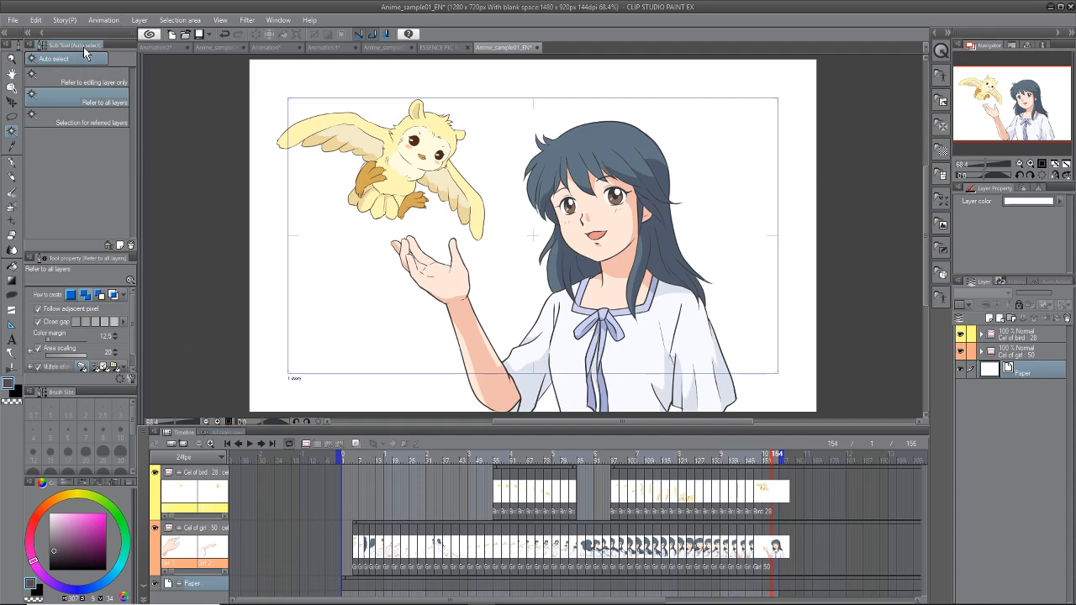
Step: Set the timeline's frame rate to 12 fps and play the sample, stopping it after watching the slower motion
click(103, 19)
mouse_move(160, 149)
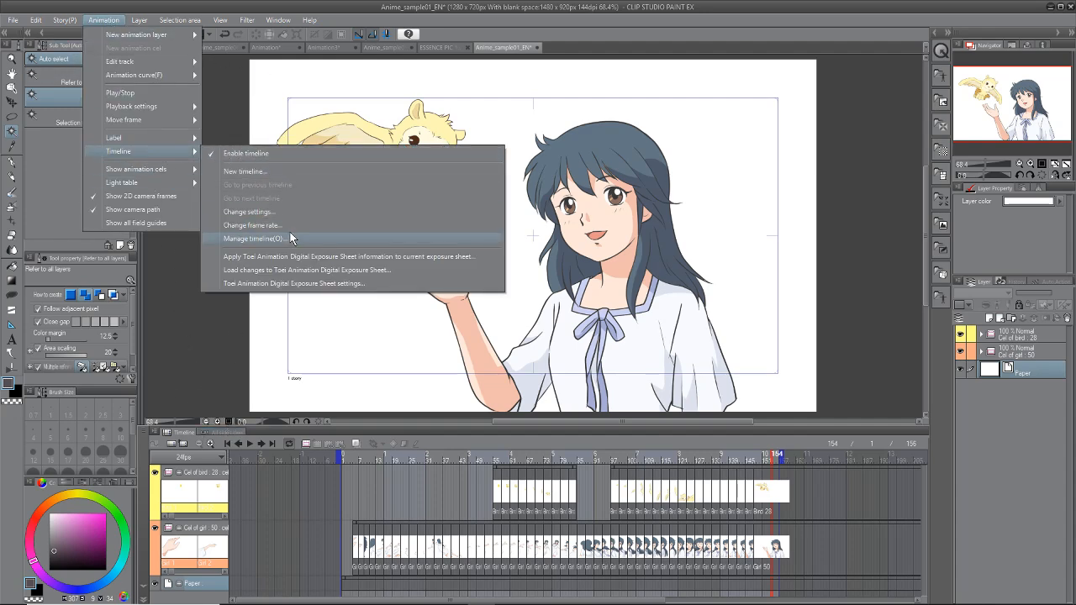
click(301, 256)
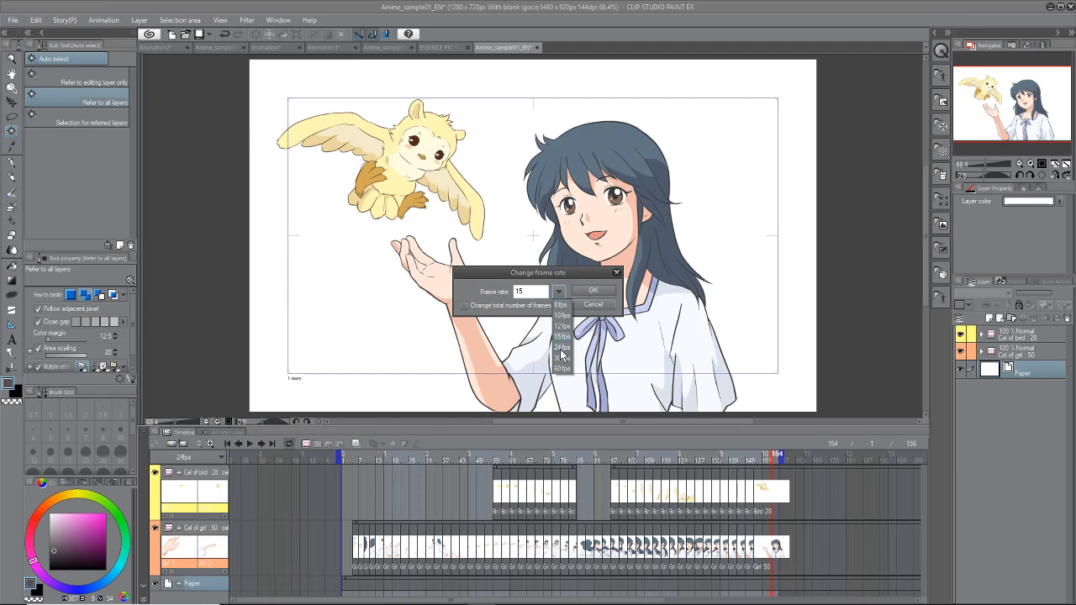
click(594, 291)
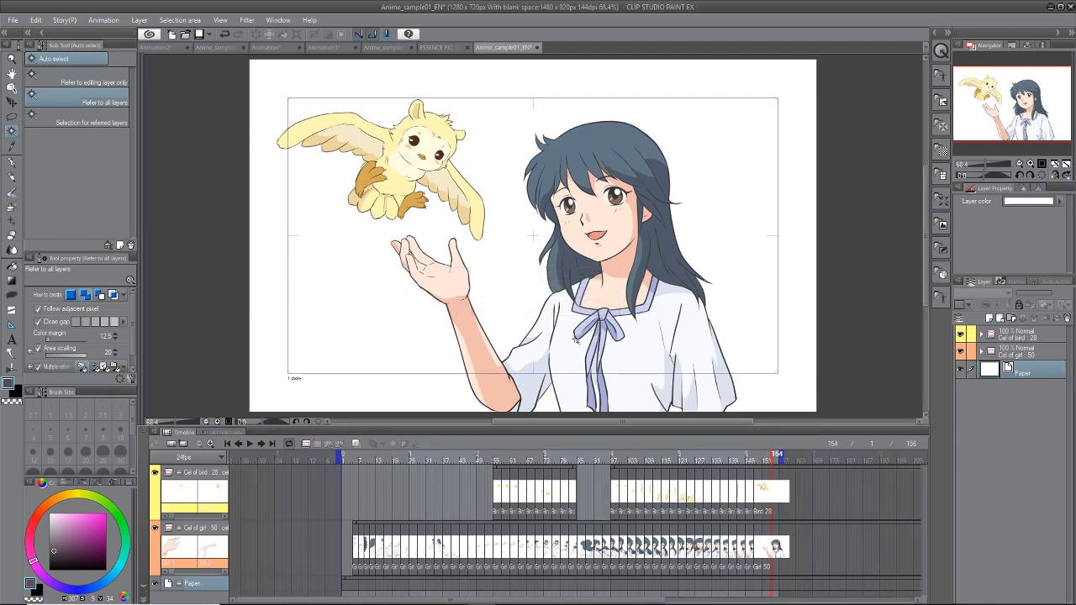
click(249, 445)
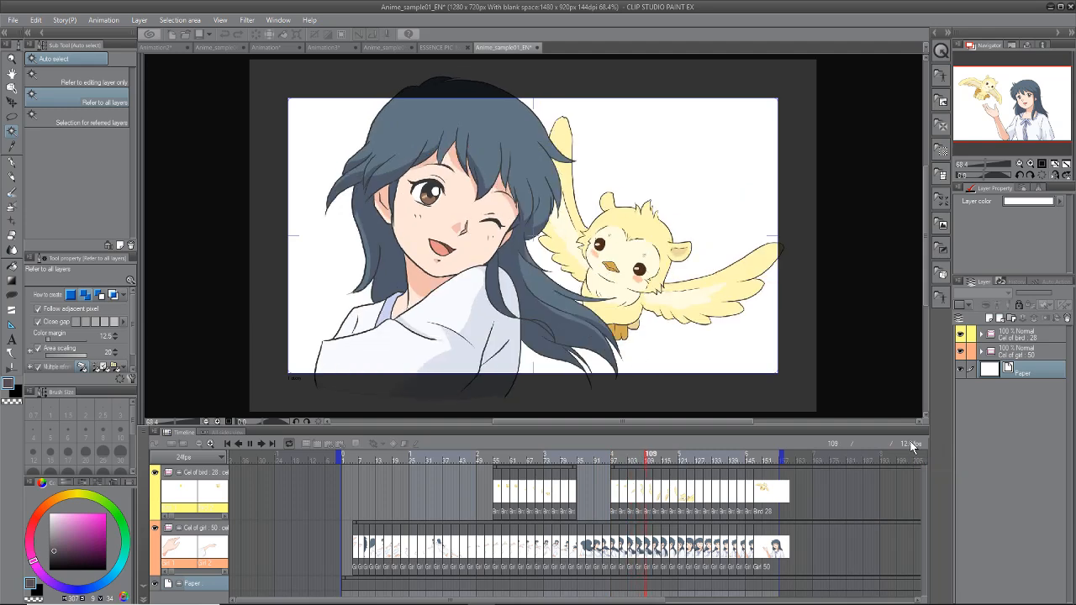
click(249, 444)
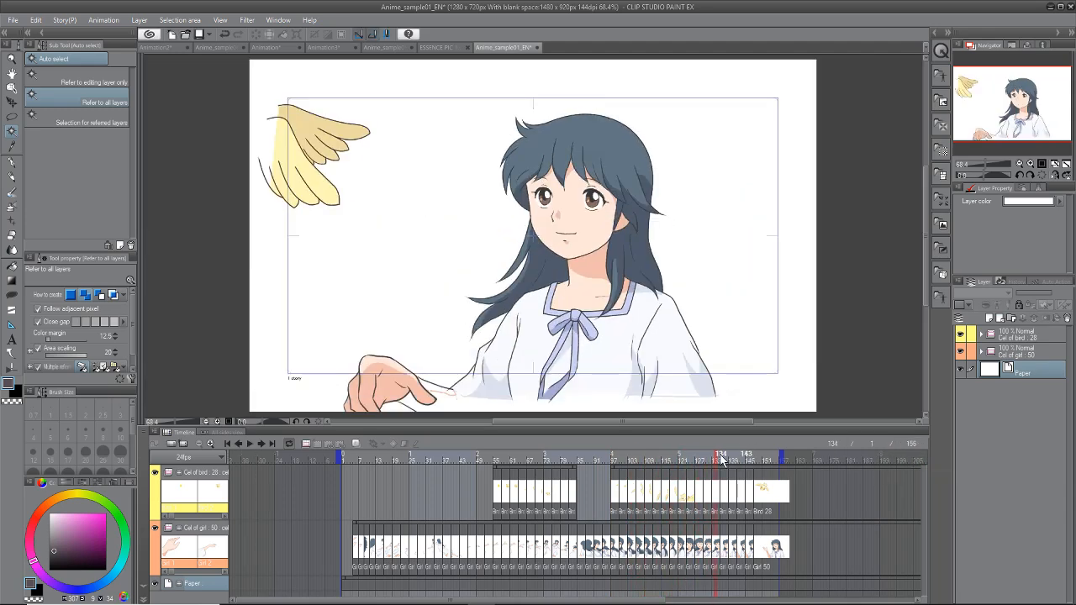
Step: Scrub back and forth through the timeline to examine the girl's spin and the bird's entrance frame by frame
drag(697, 475, 523, 487)
drag(437, 498, 487, 499)
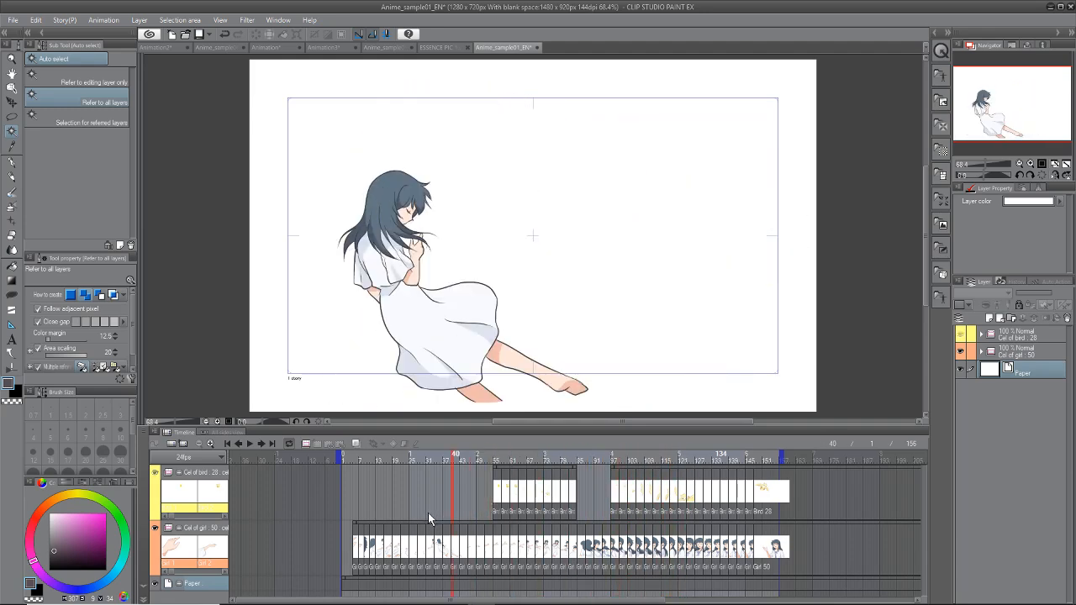
drag(428, 513, 473, 523)
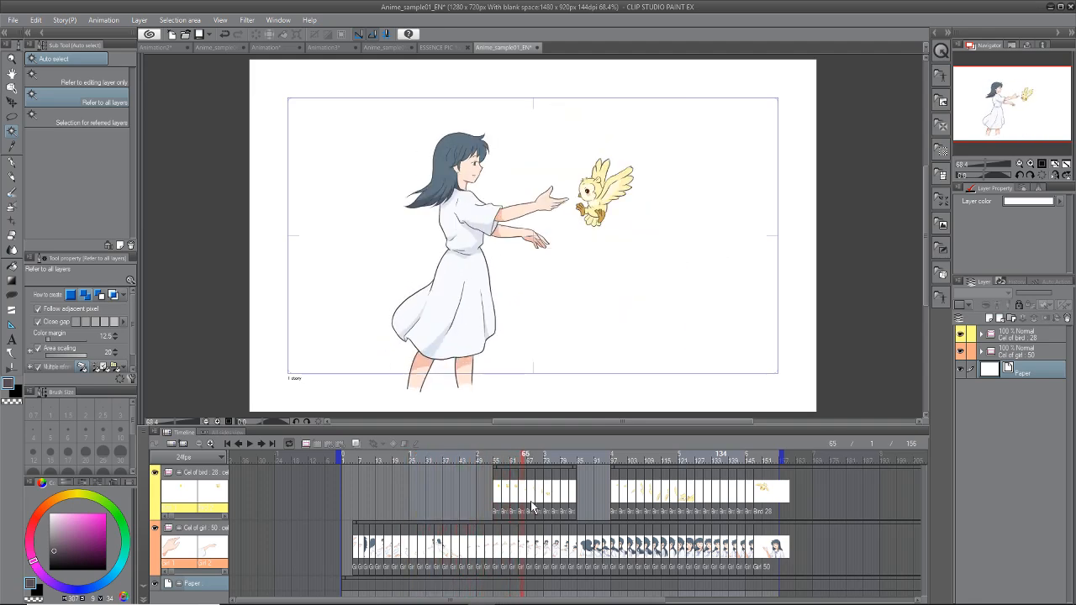
drag(559, 502, 516, 493)
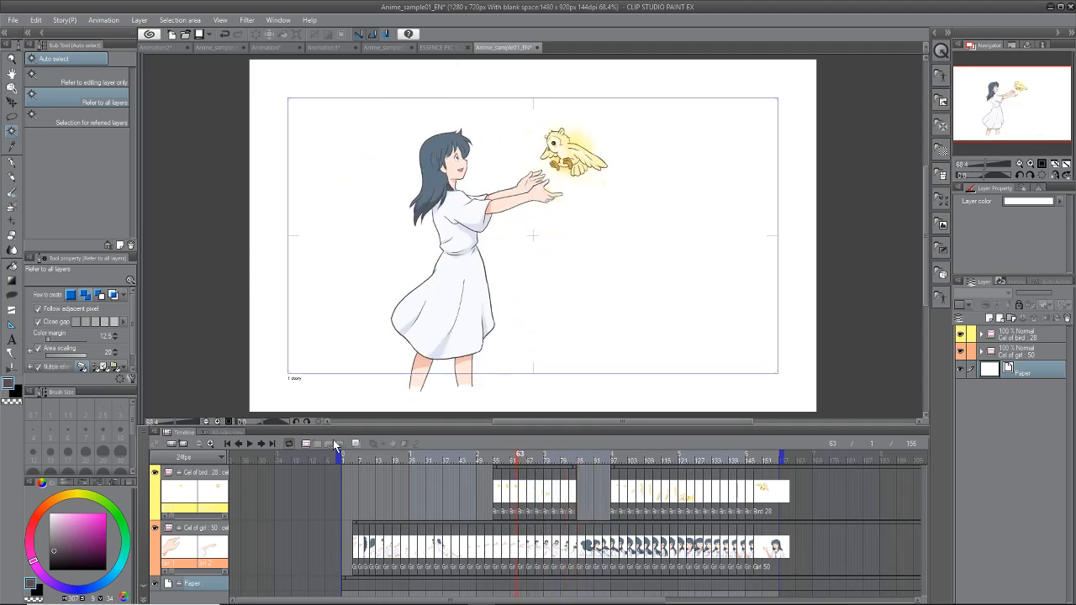
Step: Replay the sample twice and scrub around frame 109 to examine the close-up of the winking girl and the bird
click(250, 442)
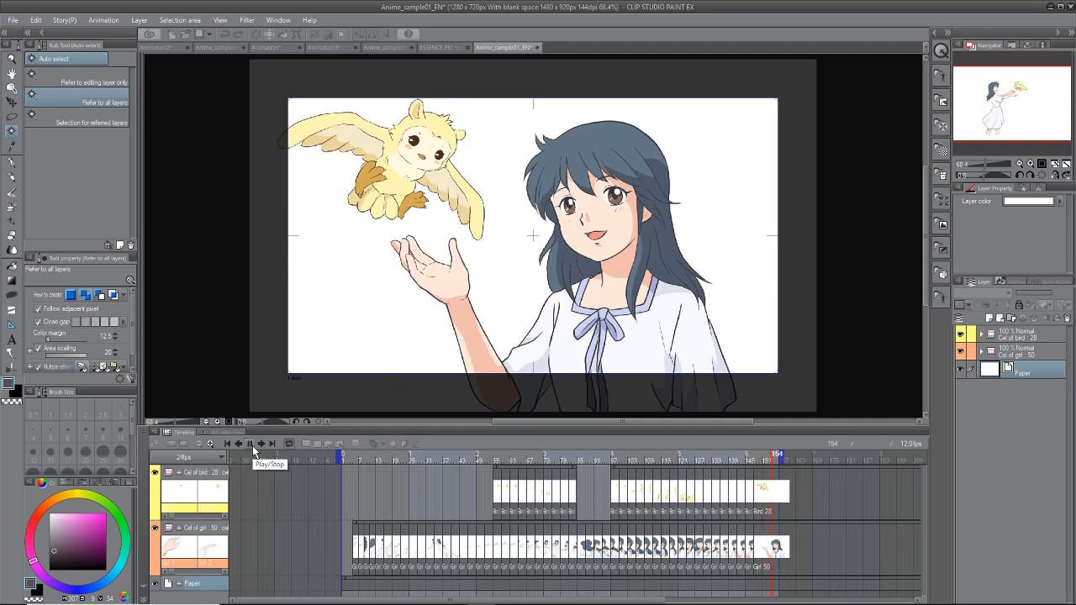
click(250, 446)
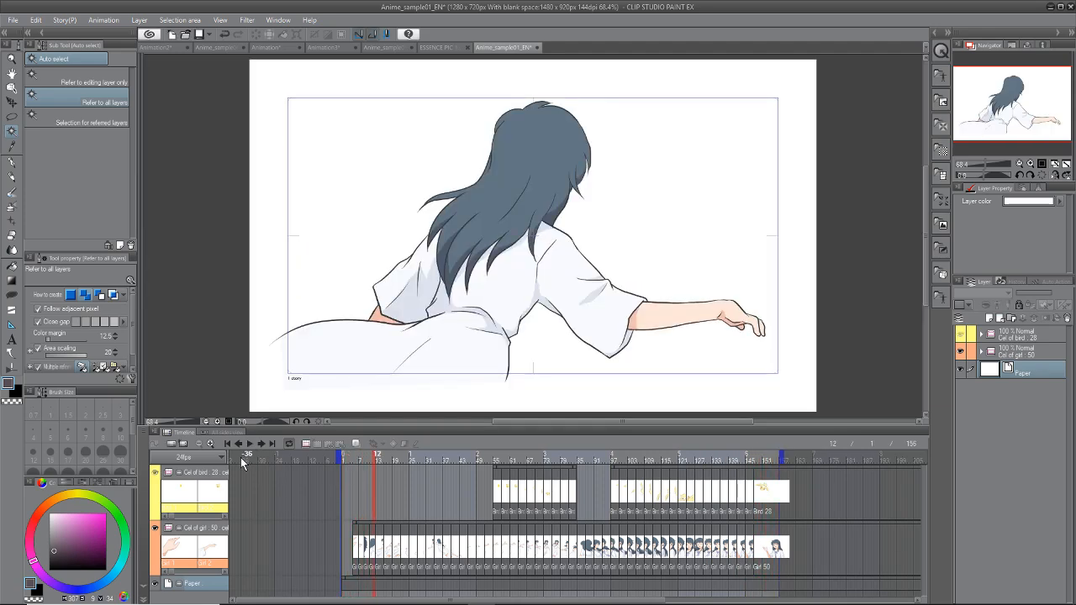
click(249, 443)
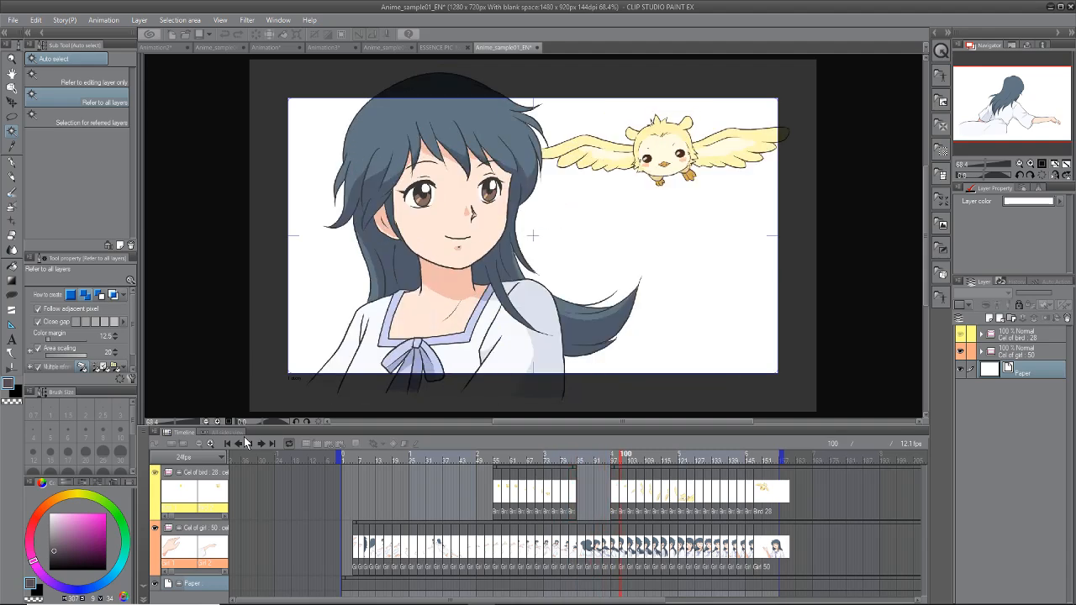
click(247, 444)
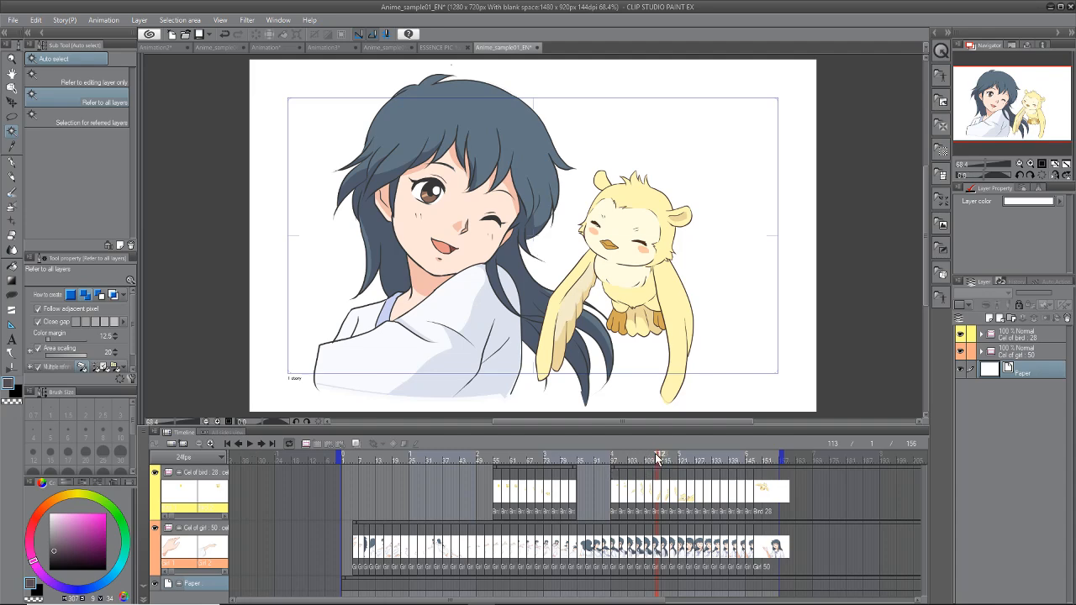
drag(659, 462, 657, 486)
mouse_move(648, 481)
mouse_down()
mouse_move(639, 482)
mouse_move(658, 486)
mouse_move(647, 488)
mouse_up()
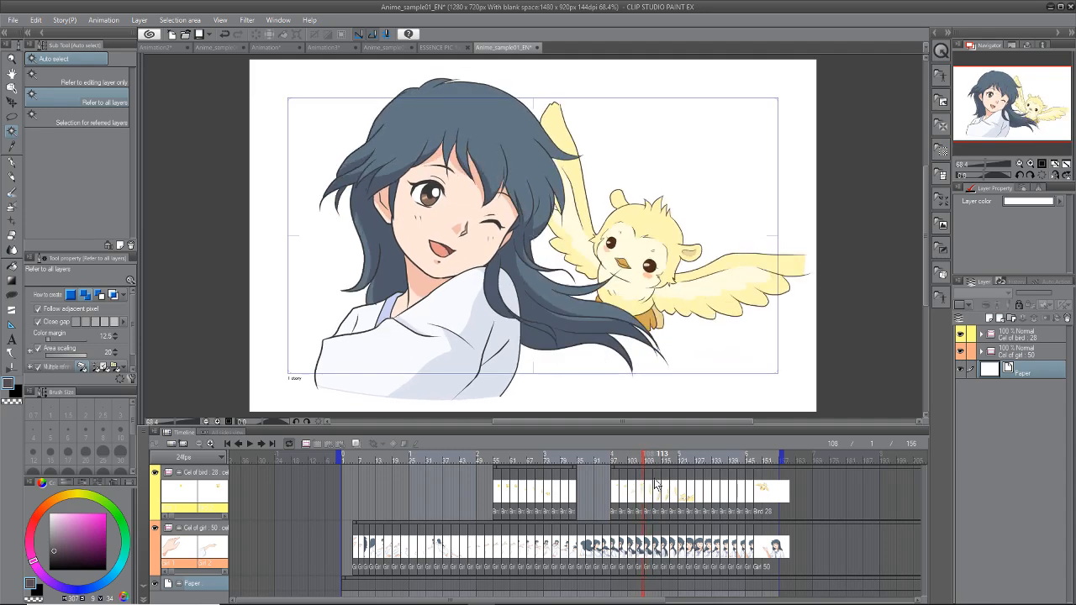
Step: Expand the girl's cel folder and go through cels Girl 49 down to Girl 45 to compare the drawings
click(984, 353)
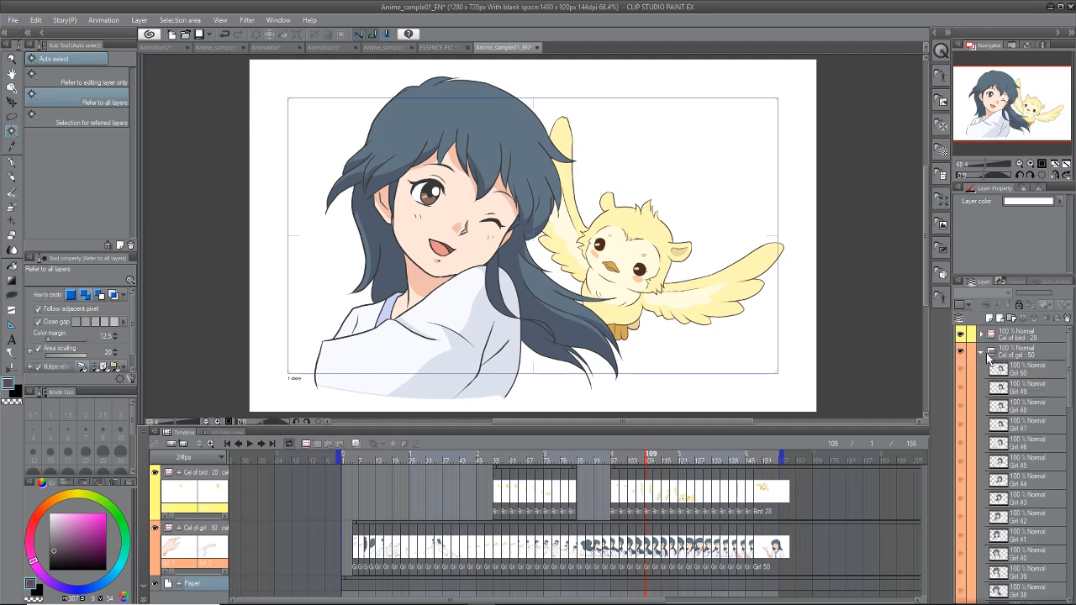
click(1042, 388)
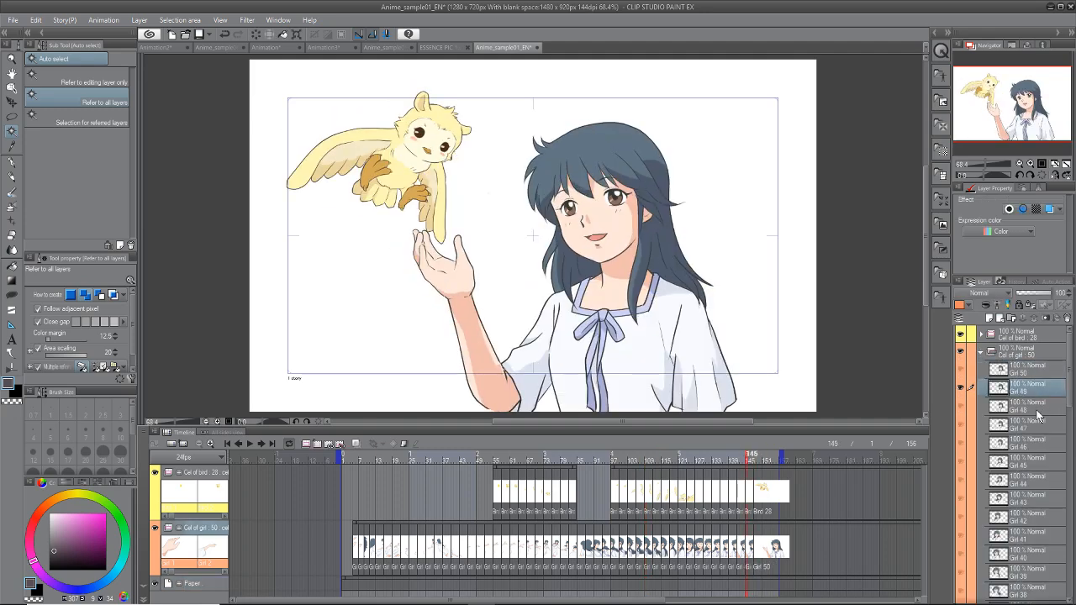
click(1039, 413)
click(1035, 429)
click(1033, 445)
click(1033, 463)
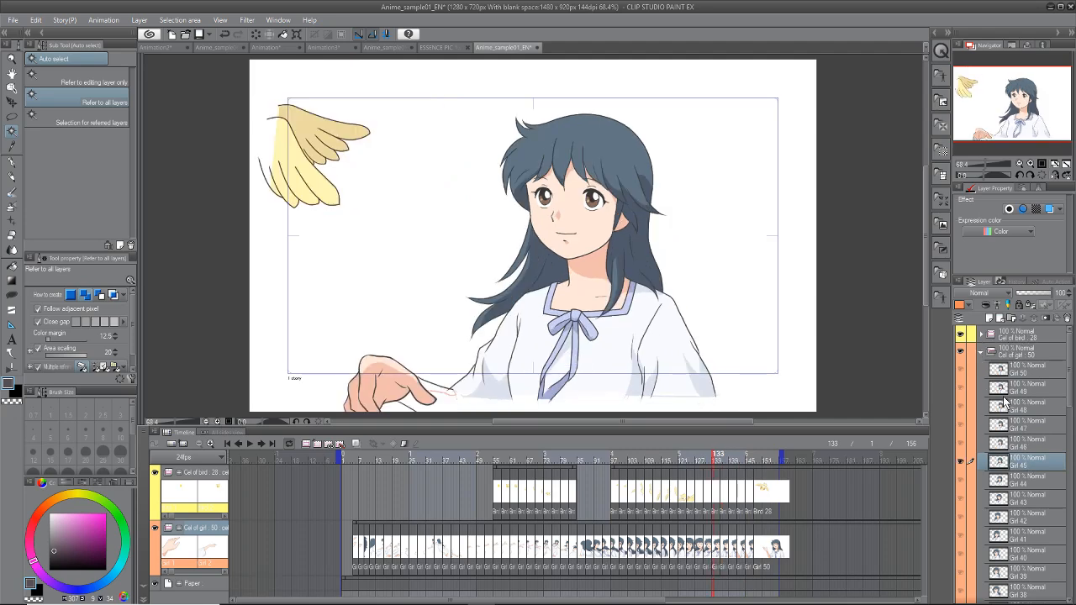
Step: Examine cels Girl 3 and Girl 4, then play the sample and stop it early in the spin
drag(1068, 416, 1066, 595)
click(1020, 541)
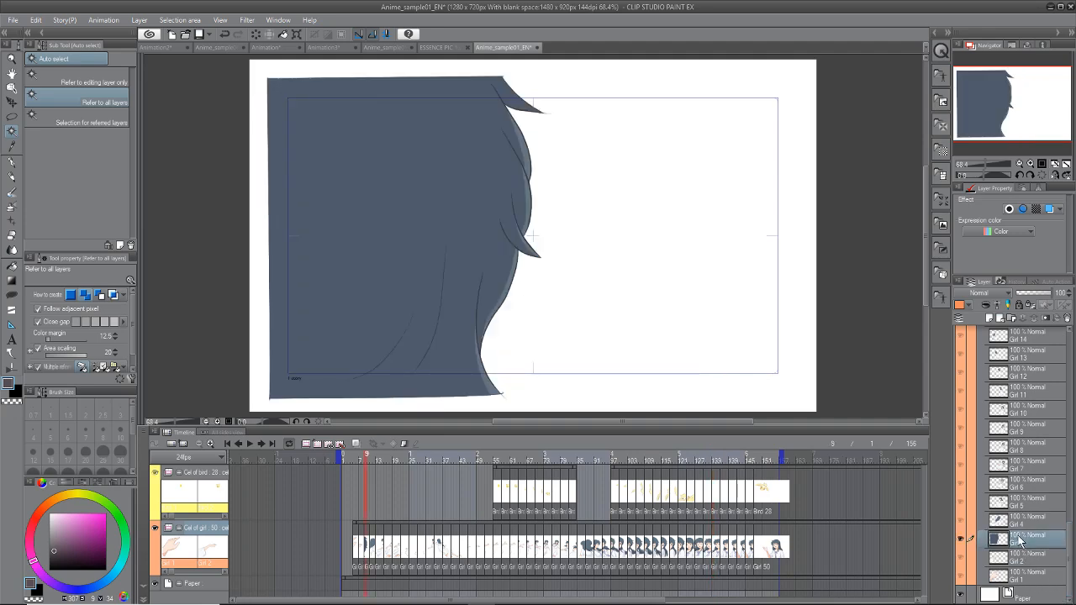
click(1039, 522)
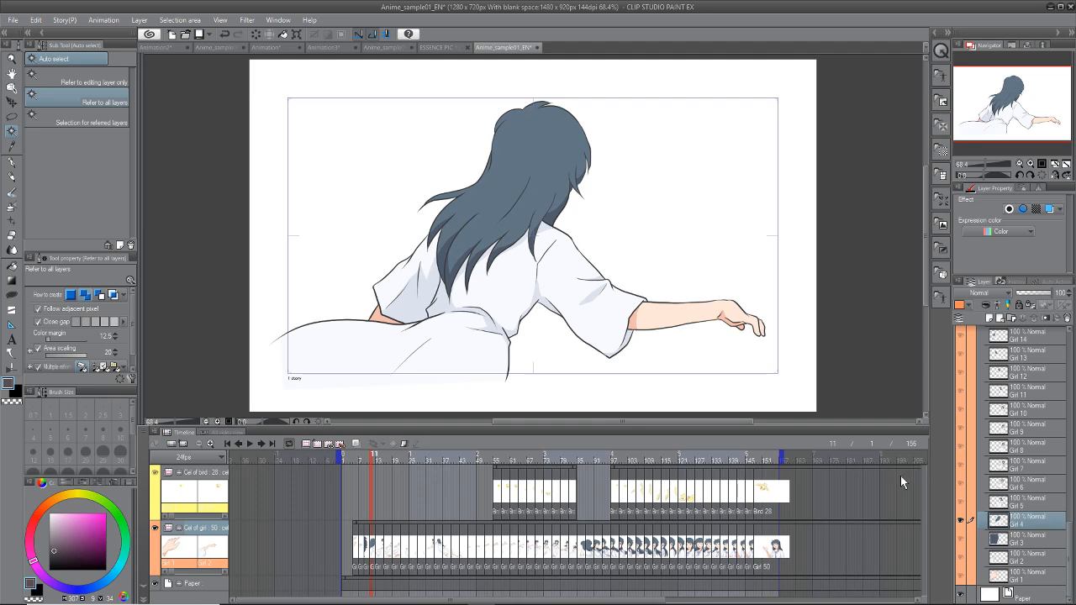
click(248, 444)
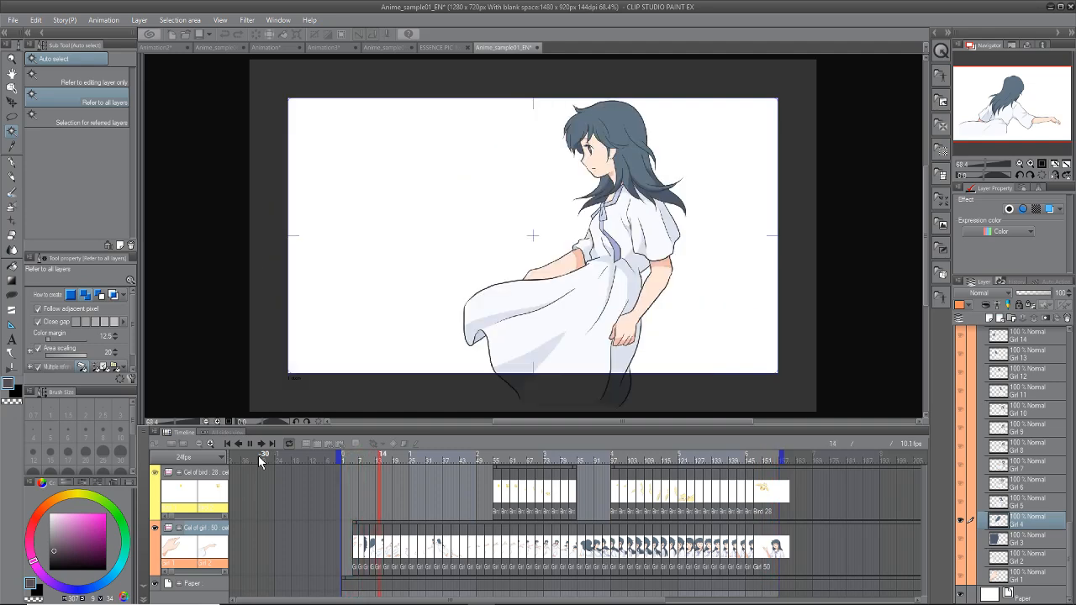
click(250, 445)
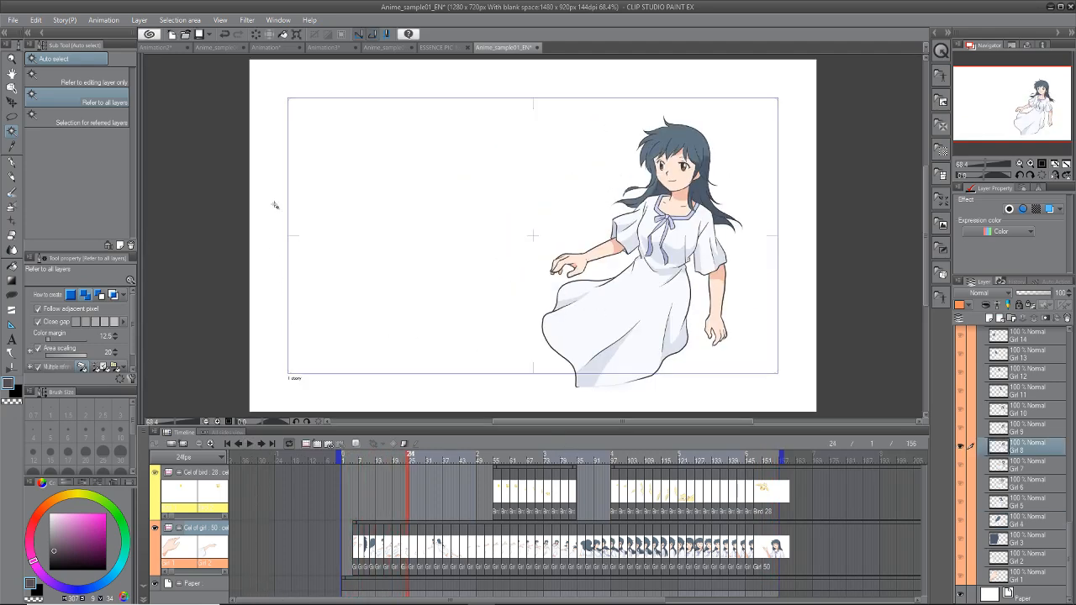
Step: Switch to the Animation2 document and play the rough head sketch animation, stopping it after watching
click(170, 46)
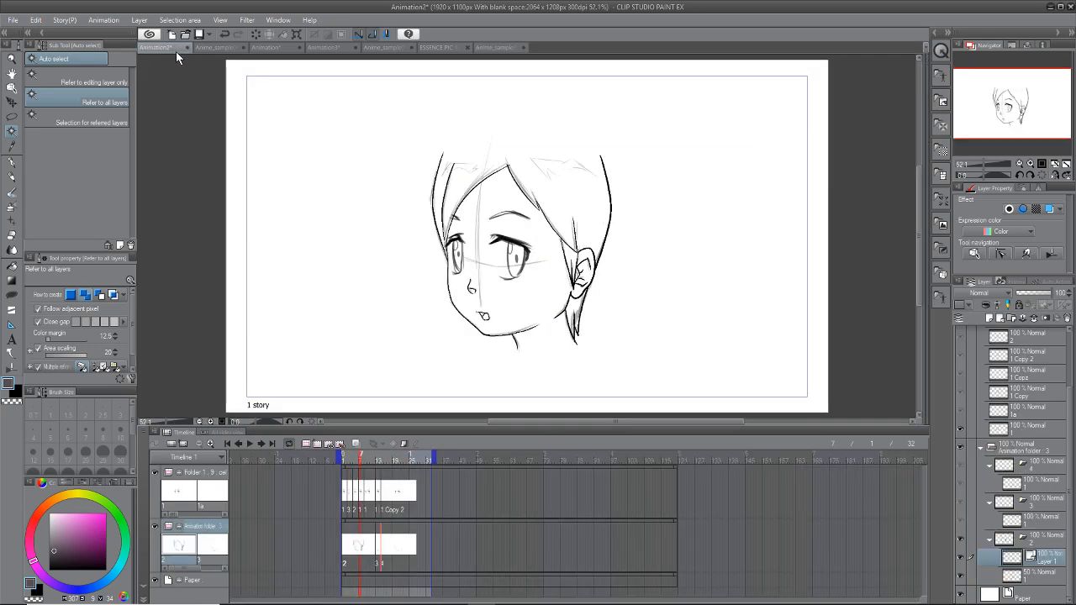
click(249, 444)
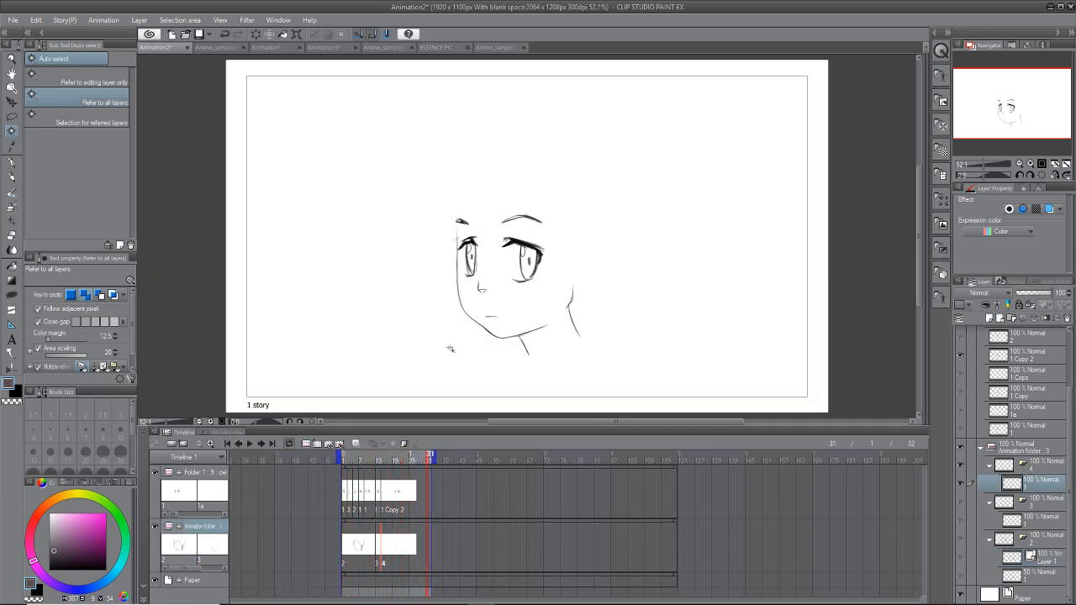
click(250, 444)
Step: Switch to the Anime_sample05 document and watch the blue-haired girl's animation play, stopping playback after watching
click(393, 47)
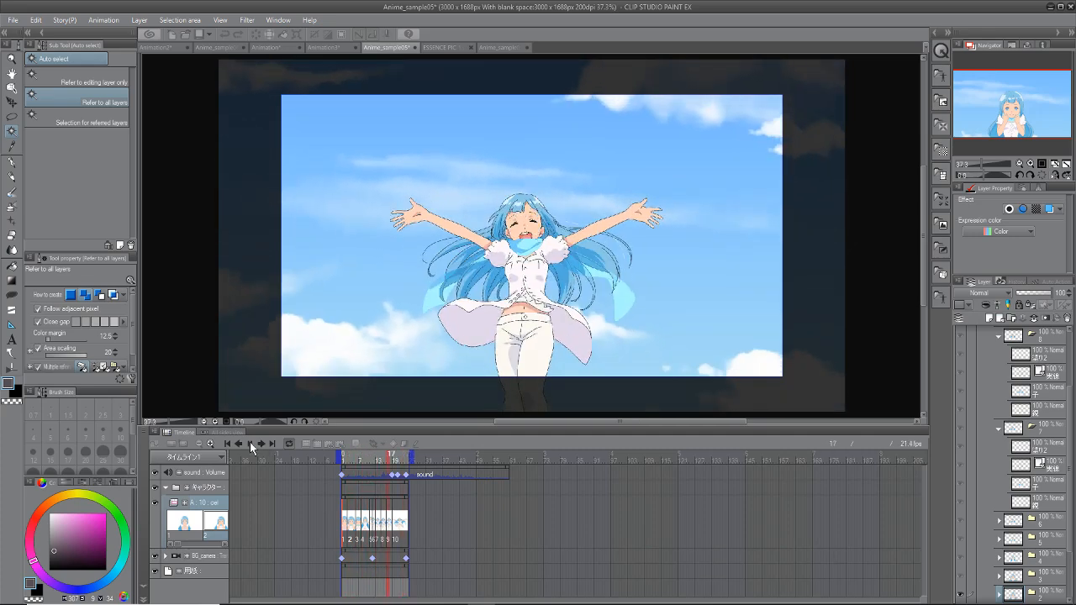
click(250, 443)
Step: Look through the youtube thumbs and Documents folders for a file to open, and leave without opening any
click(15, 20)
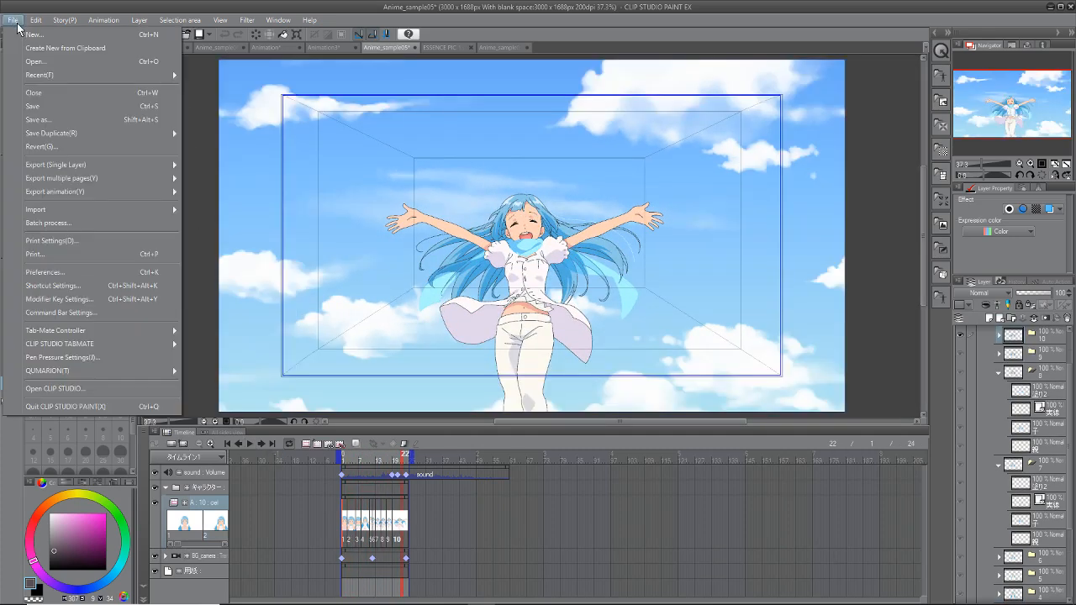
click(172, 109)
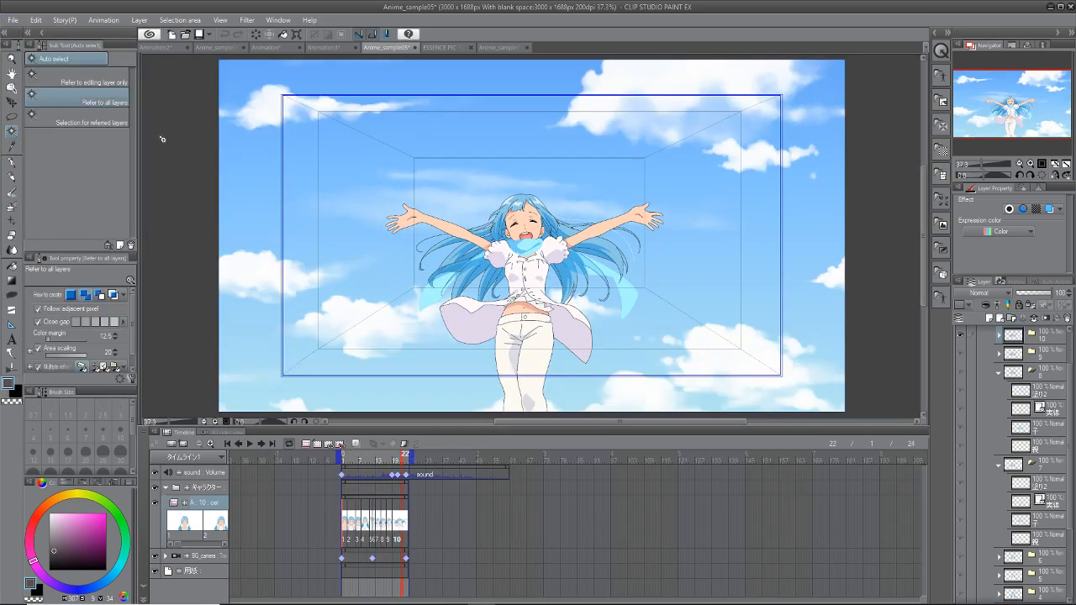
click(15, 21)
click(42, 62)
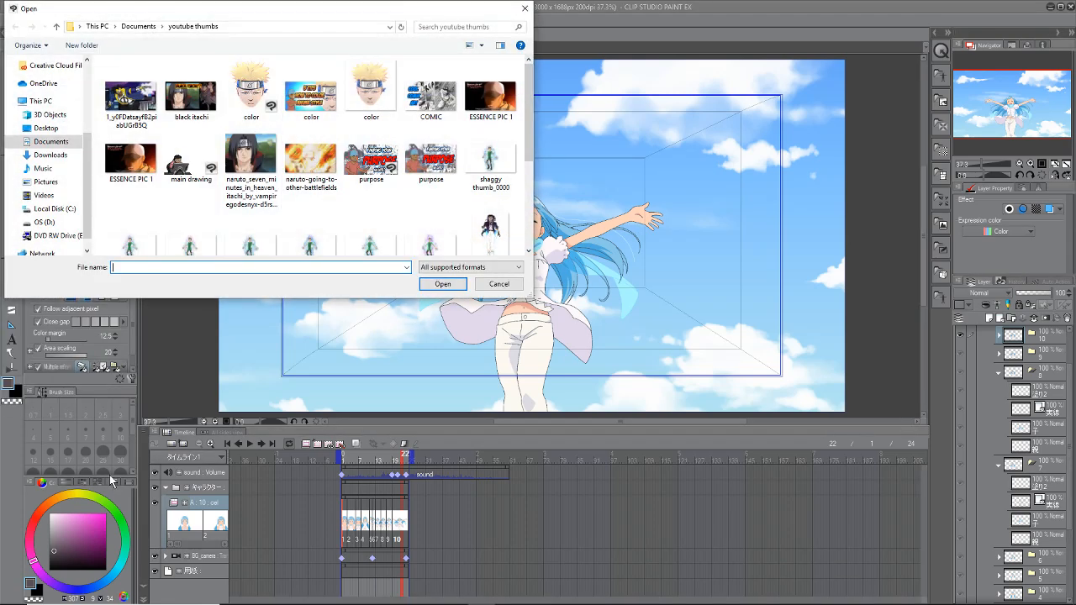
scroll(514, 107, down, 2)
scroll(538, 200, up, 4)
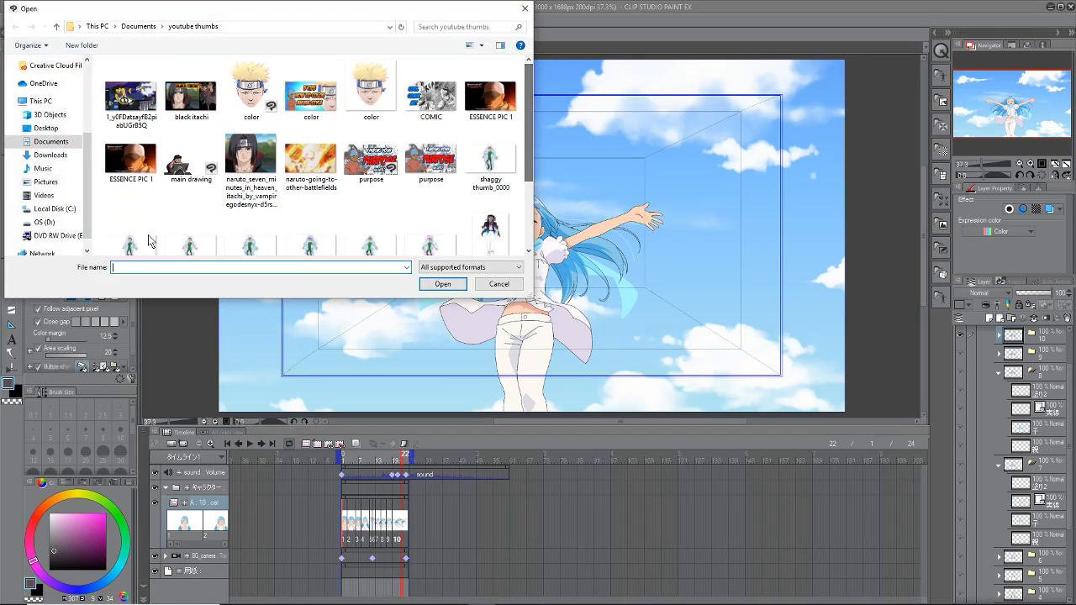
scroll(88, 126, up, 2)
scroll(88, 121, up, 3)
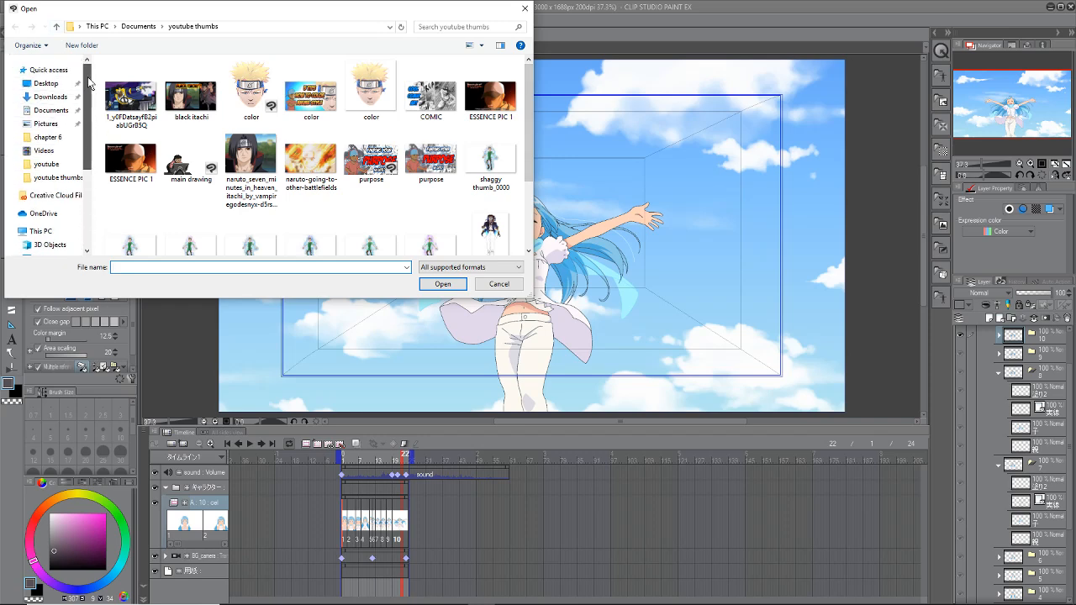
click(18, 110)
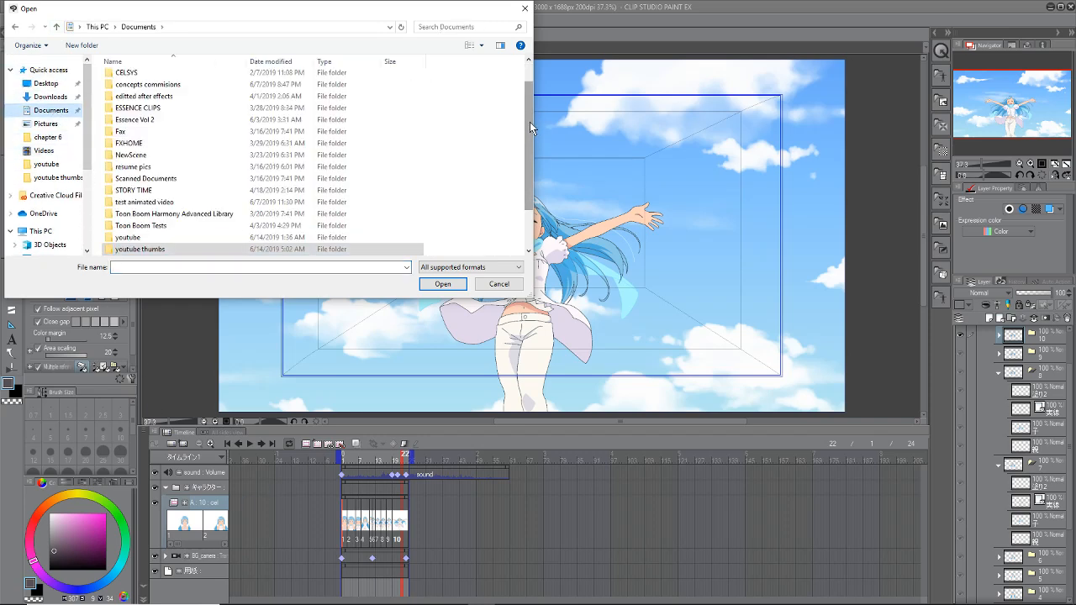
scroll(530, 122, down, 2)
scroll(530, 122, up, 4)
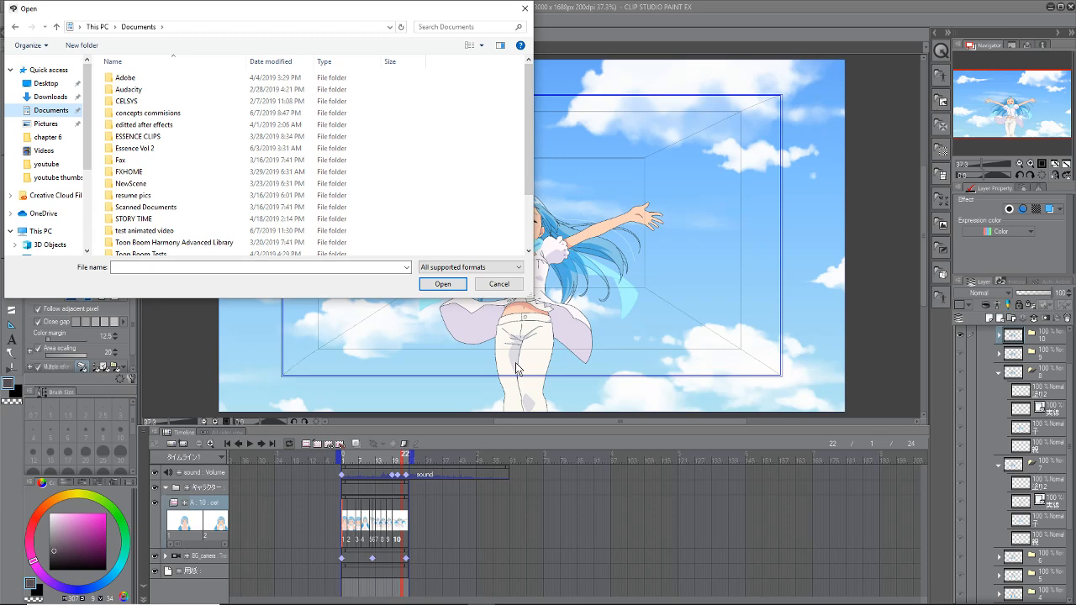
click(499, 284)
scroll(897, 306, down, 2)
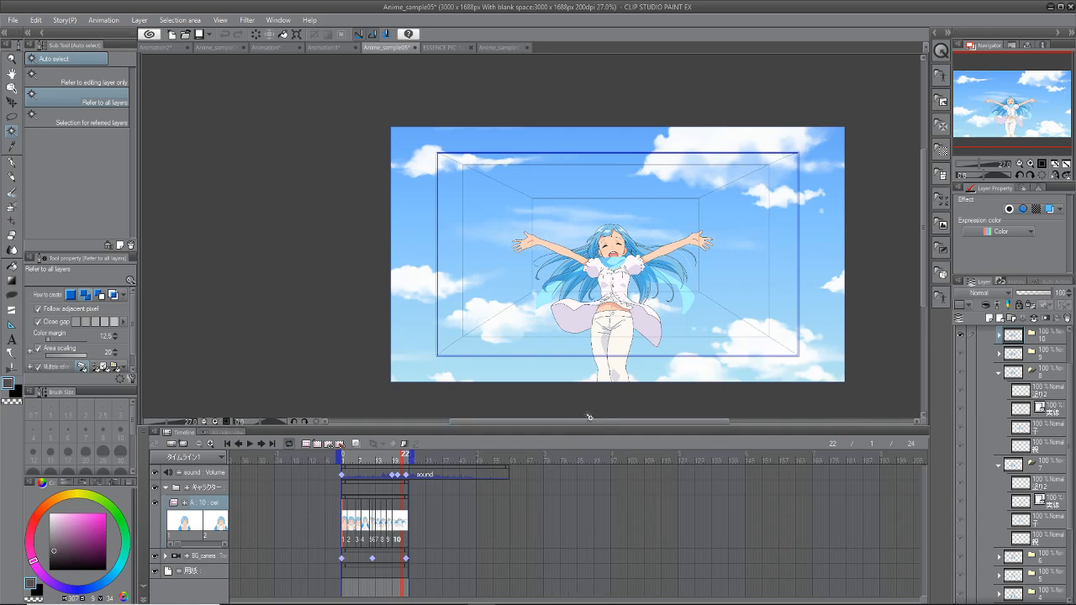
drag(590, 420, 607, 422)
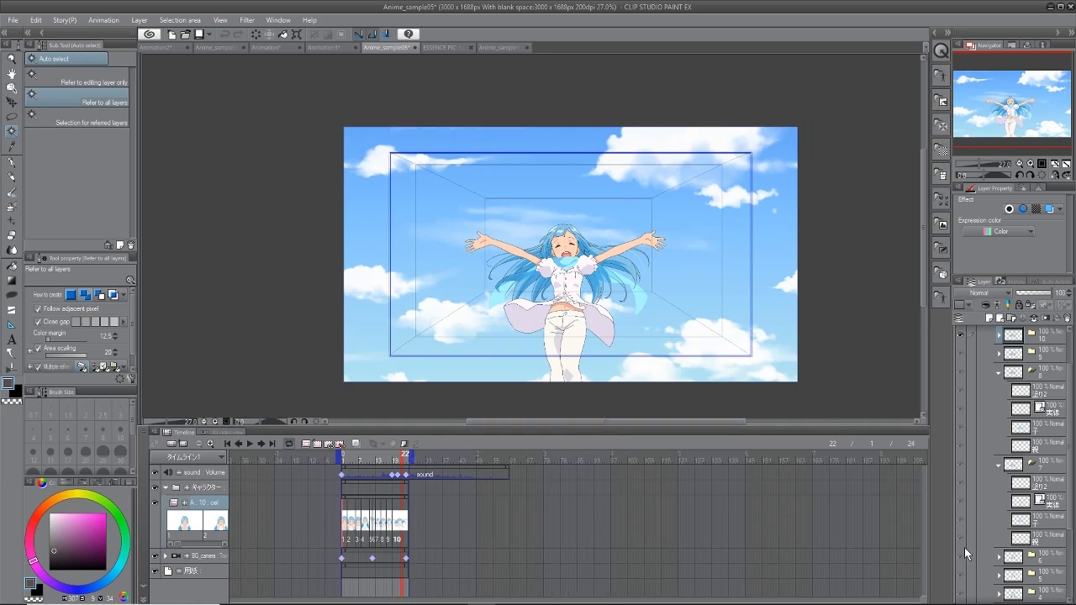